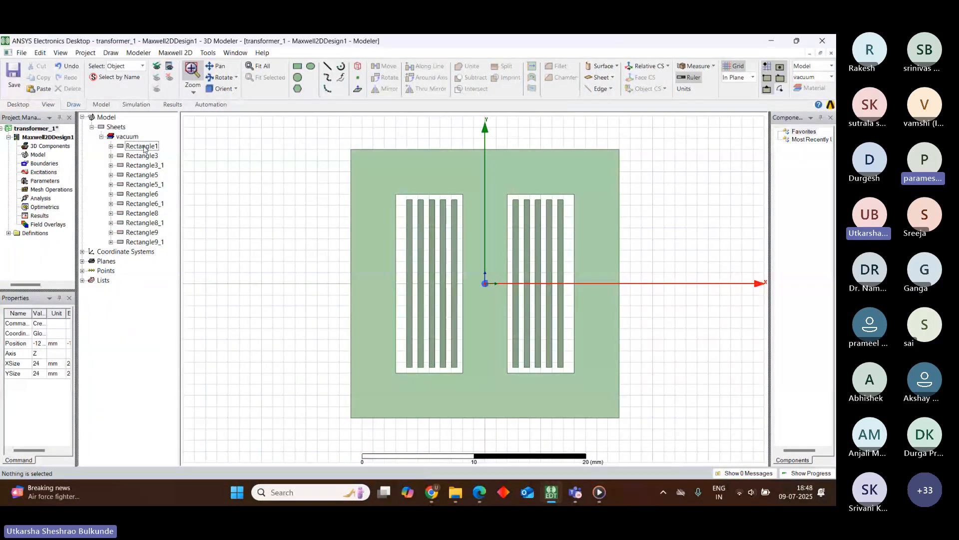
# Expand Rectangle1's history and open its CreateRectangle properties (position -12,-12,0, size 24 mm)
pyautogui.click(111, 147)
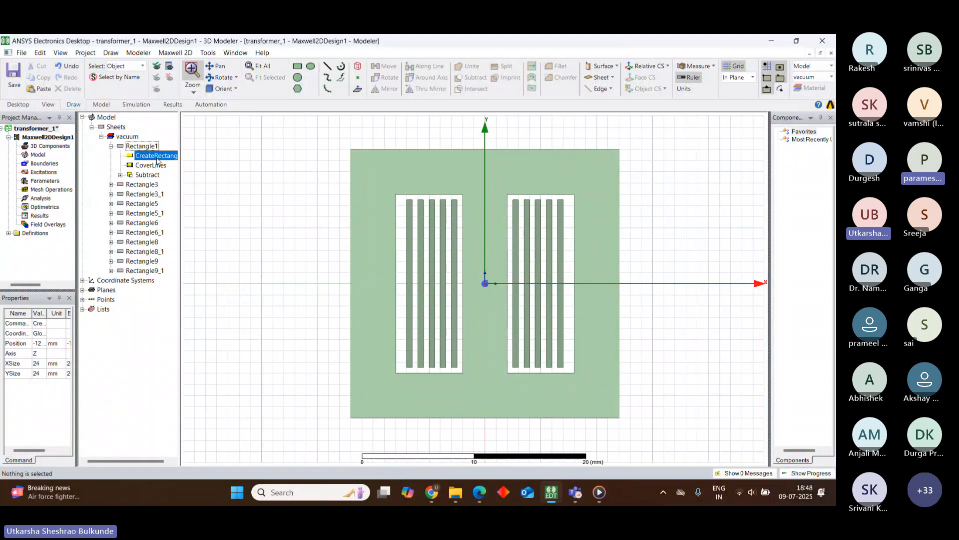
pyautogui.doubleClick(156, 156)
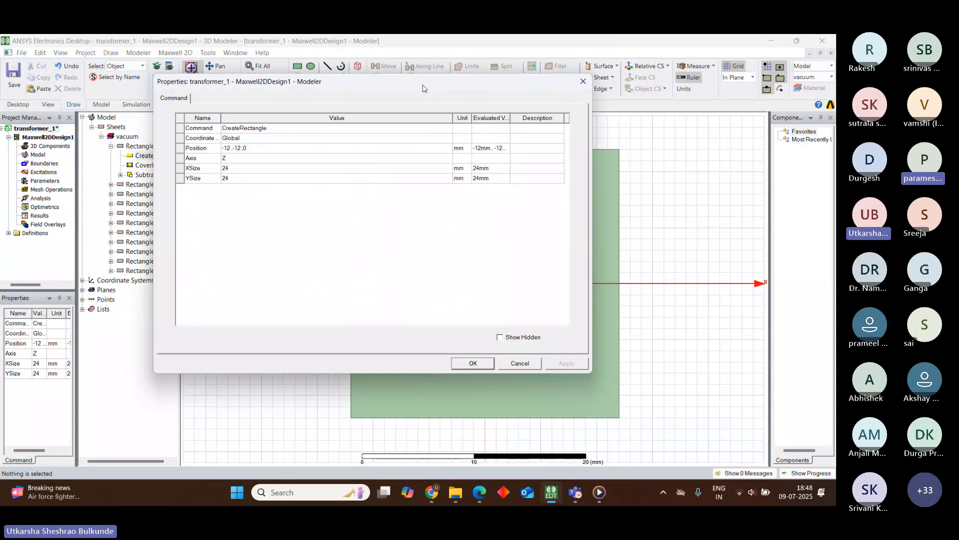
# Replace Rectangle1's XSize value 24 with the new design variable wc
pyautogui.click(234, 167)
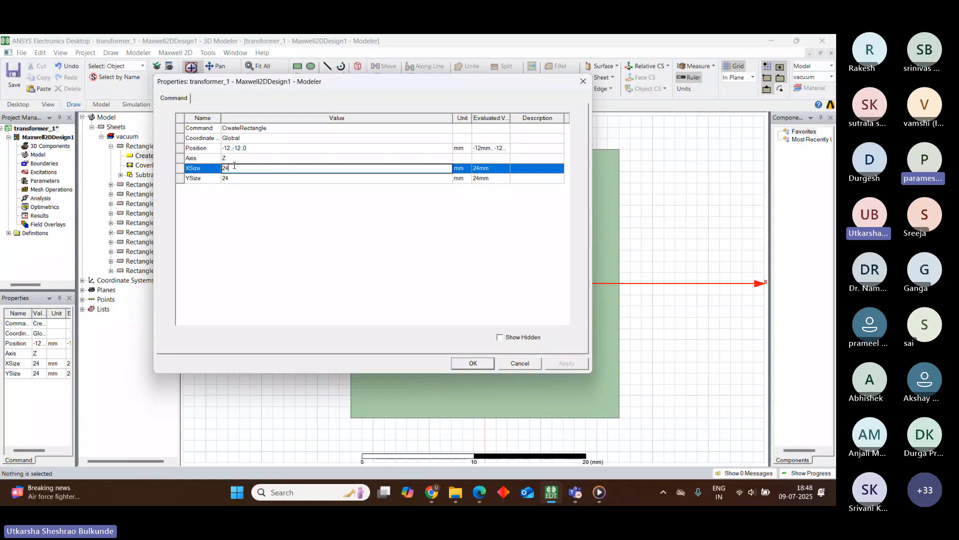
pyautogui.press('BackSpace')
pyautogui.press('BackSpace')
pyautogui.write('wc')
pyautogui.press('Return')
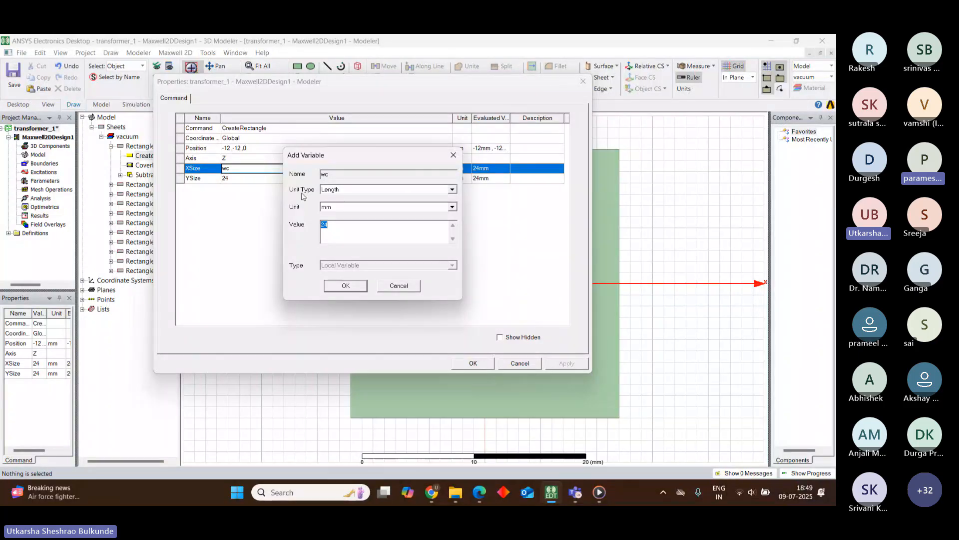
# Define wc as a Length variable of 24 in mm and confirm it
pyautogui.click(442, 190)
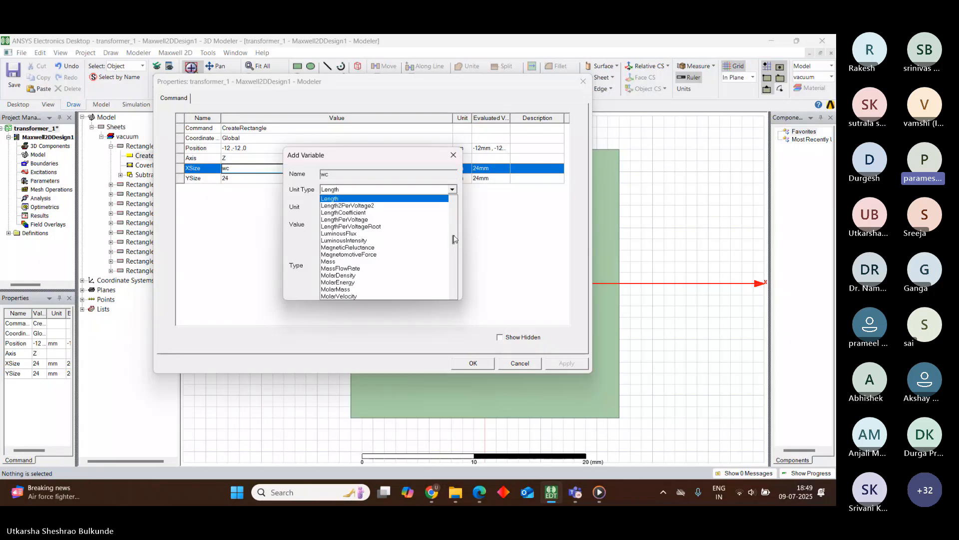
pyautogui.moveTo(454, 239); pyautogui.dragTo(460, 199)
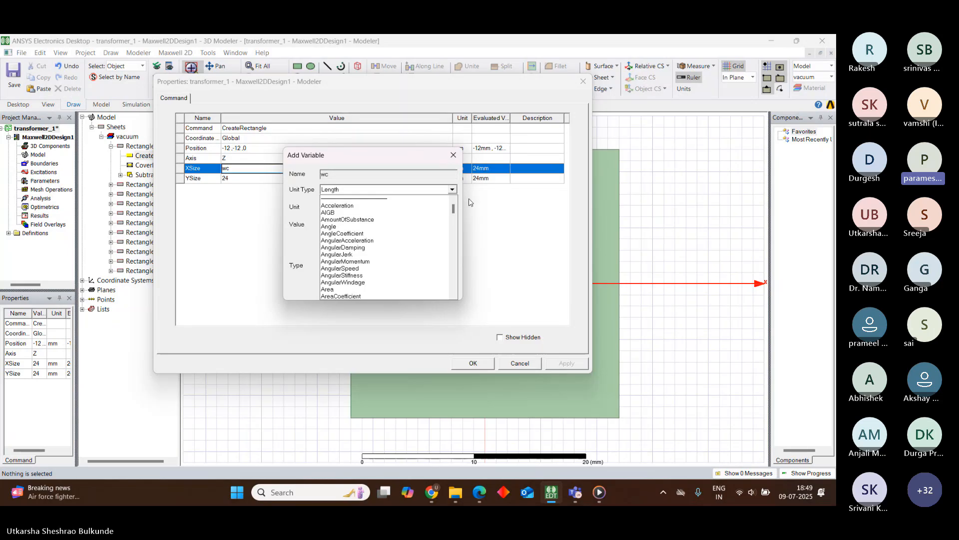
pyautogui.click(300, 200)
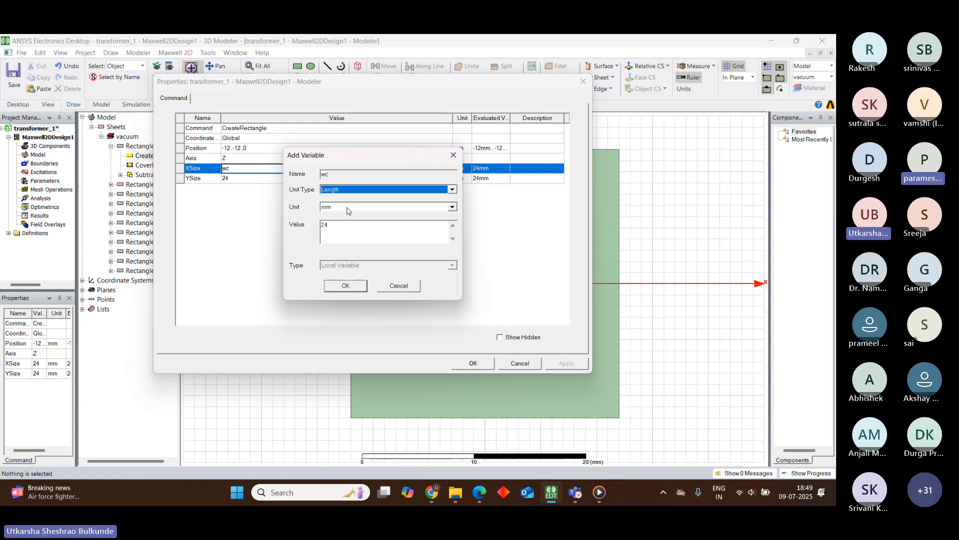
pyautogui.click(455, 207)
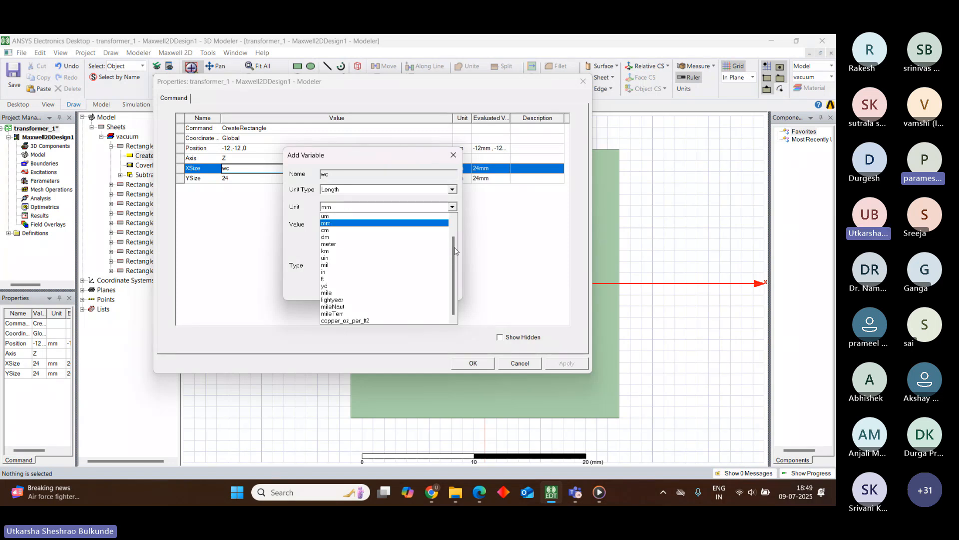
pyautogui.moveTo(455, 251); pyautogui.dragTo(499, 230)
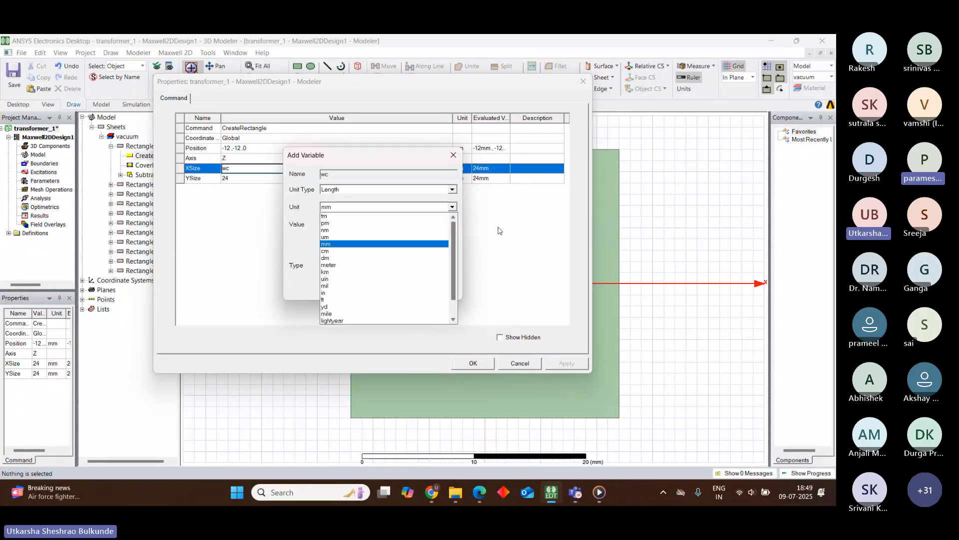
pyautogui.click(356, 243)
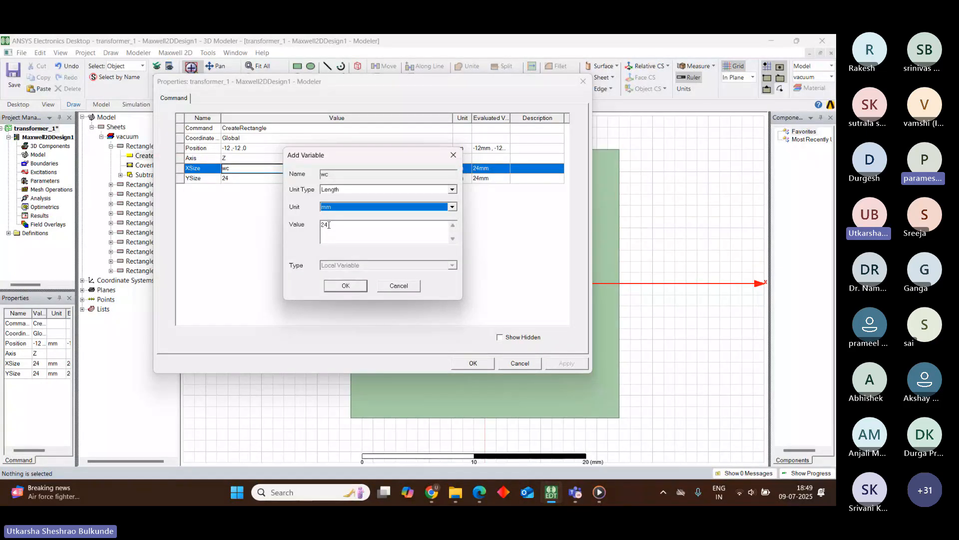
pyautogui.click(346, 286)
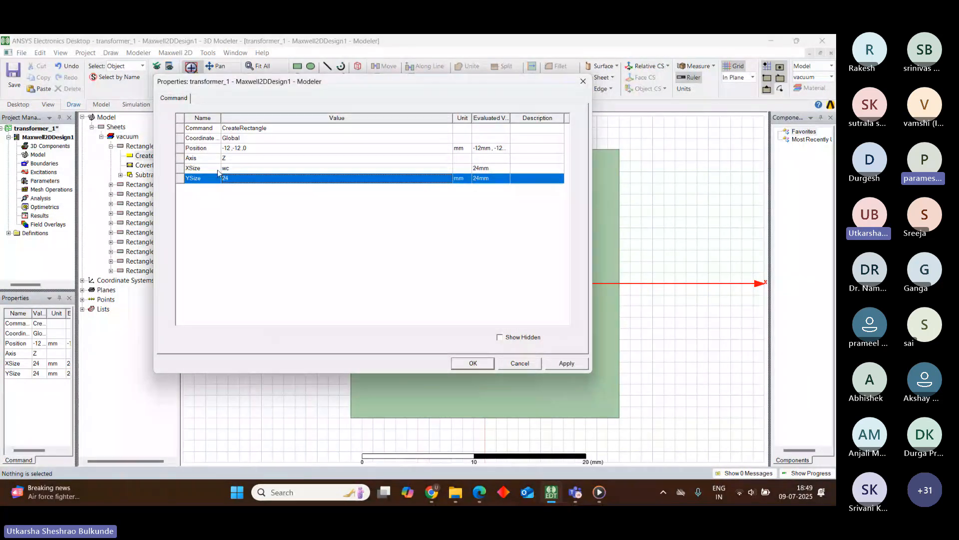
# Set Rectangle1's YSize to a new variable hc, defined as 24 mm
pyautogui.click(236, 180)
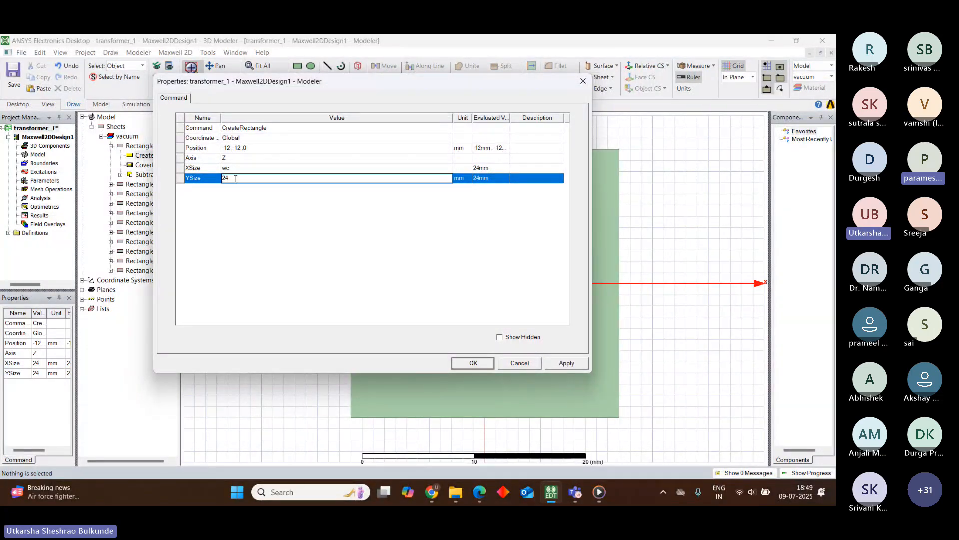
pyautogui.press('BackSpace')
pyautogui.write('hc')
pyautogui.press('Return')
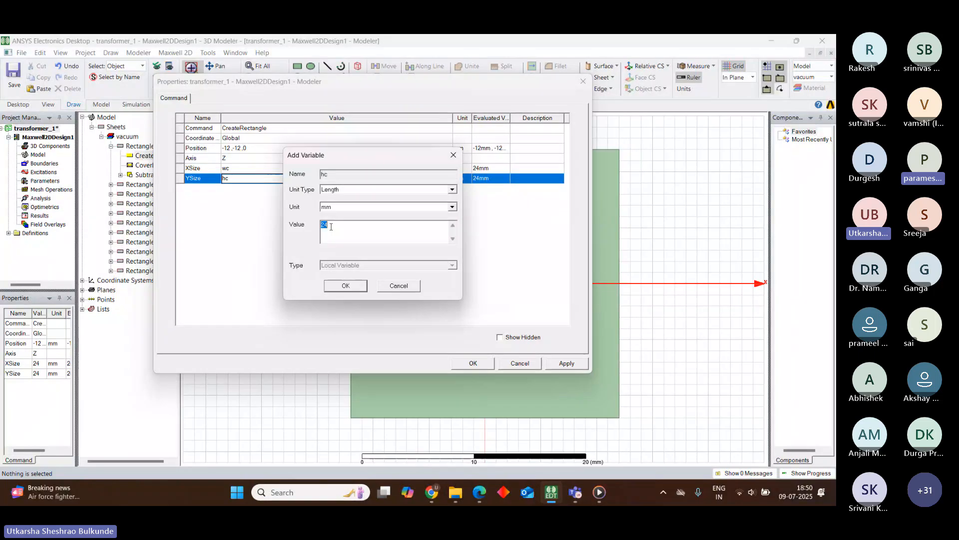
pyautogui.click(358, 286)
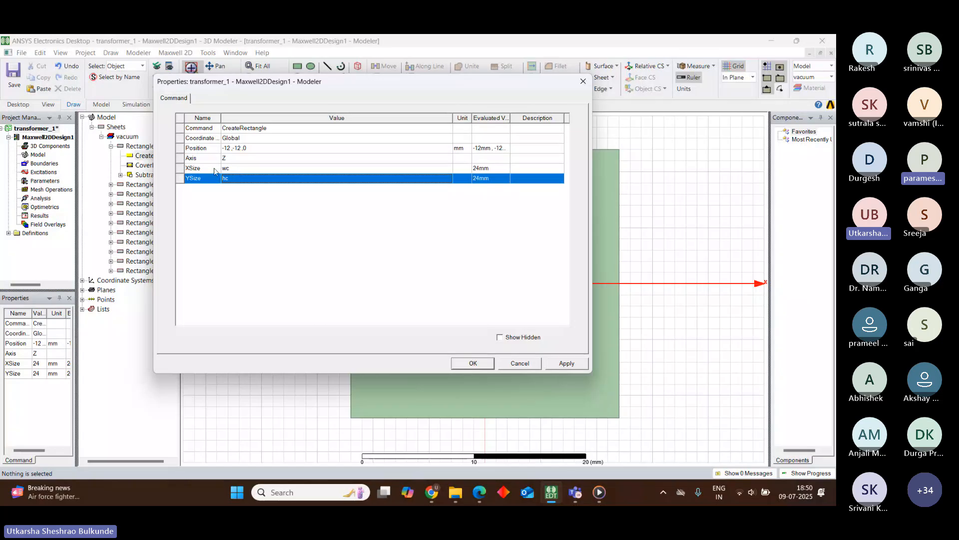
# Change Rectangle1's Position from -12,-12,0 to -wc/2,-hc/2,0
pyautogui.click(230, 148)
pyautogui.click(230, 148)
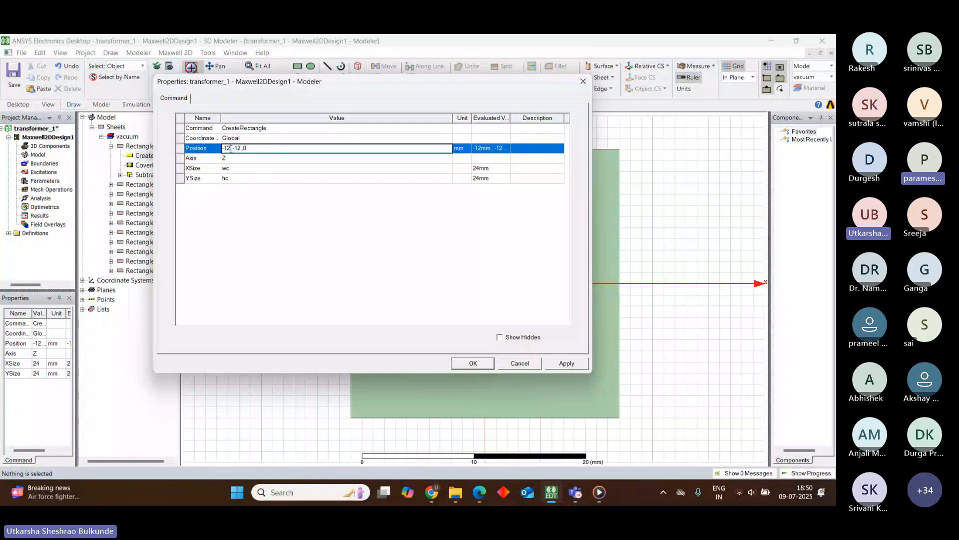
pyautogui.press('BackSpace')
pyautogui.press('BackSpace')
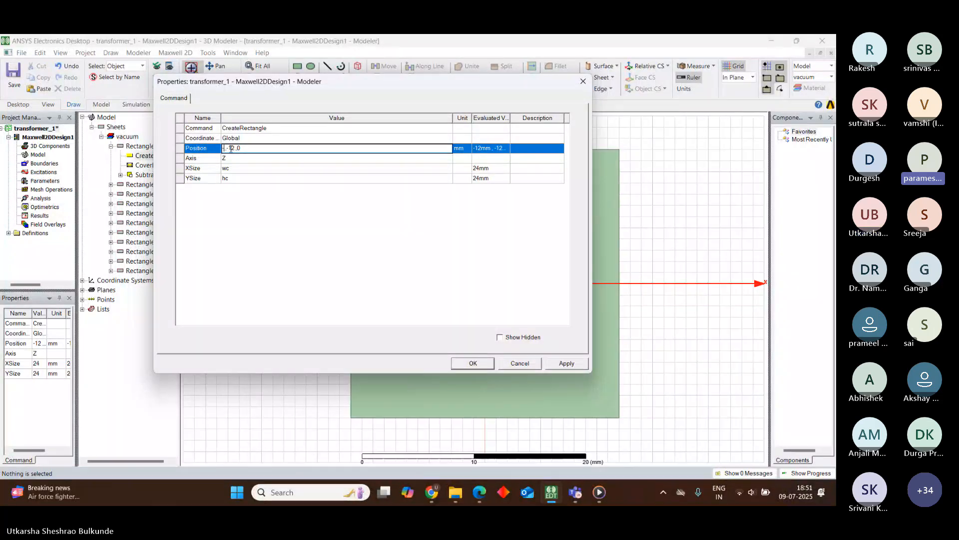
pyautogui.write('-wc')
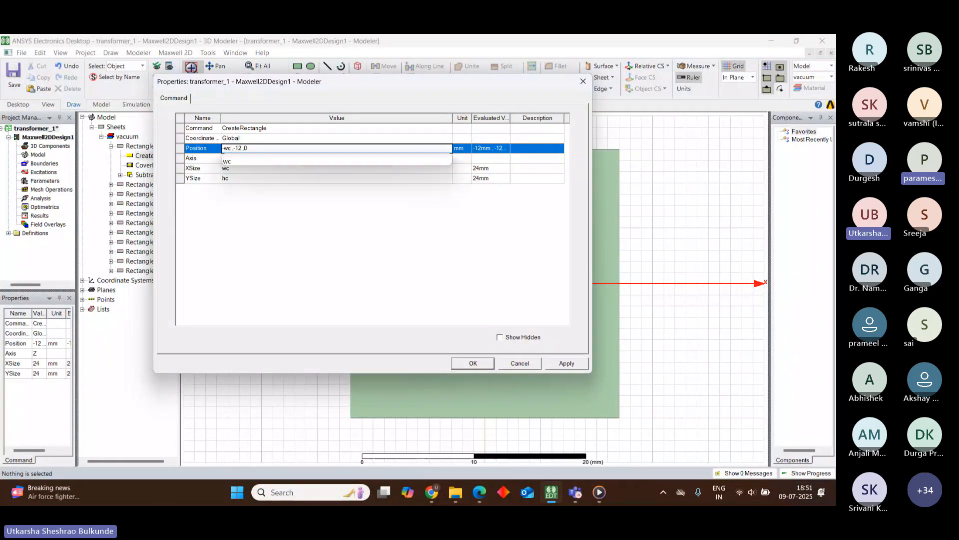
pyautogui.write('/2')
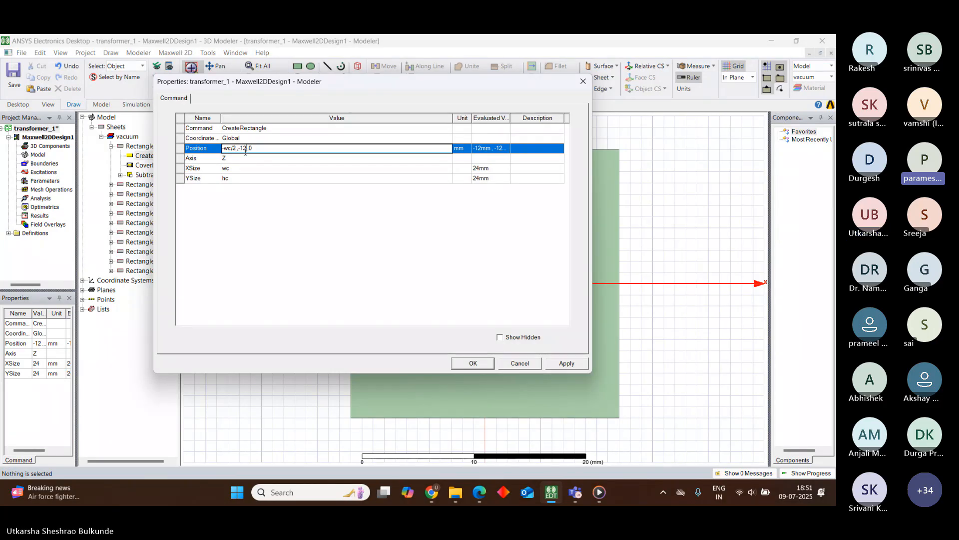
pyautogui.press('BackSpace')
pyautogui.press('BackSpace')
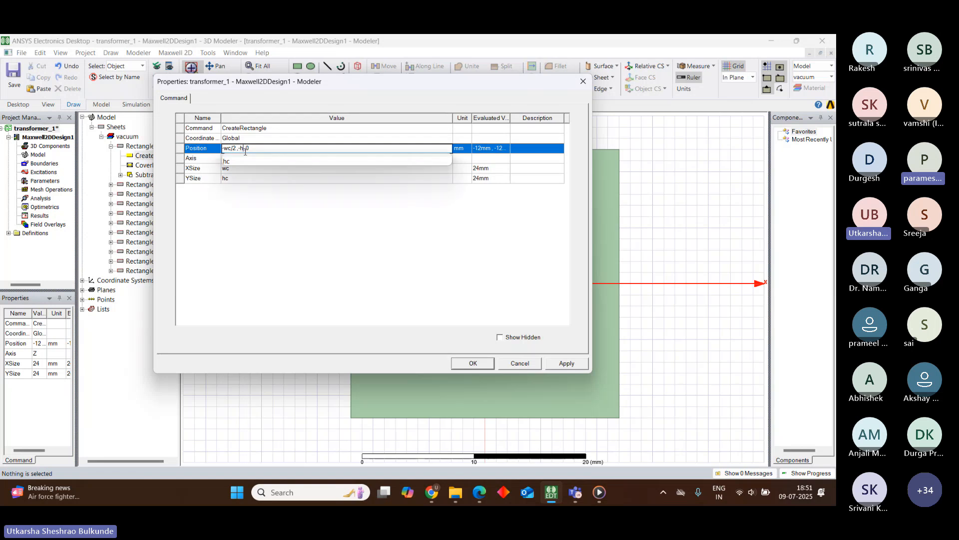
pyautogui.write('hc/2')
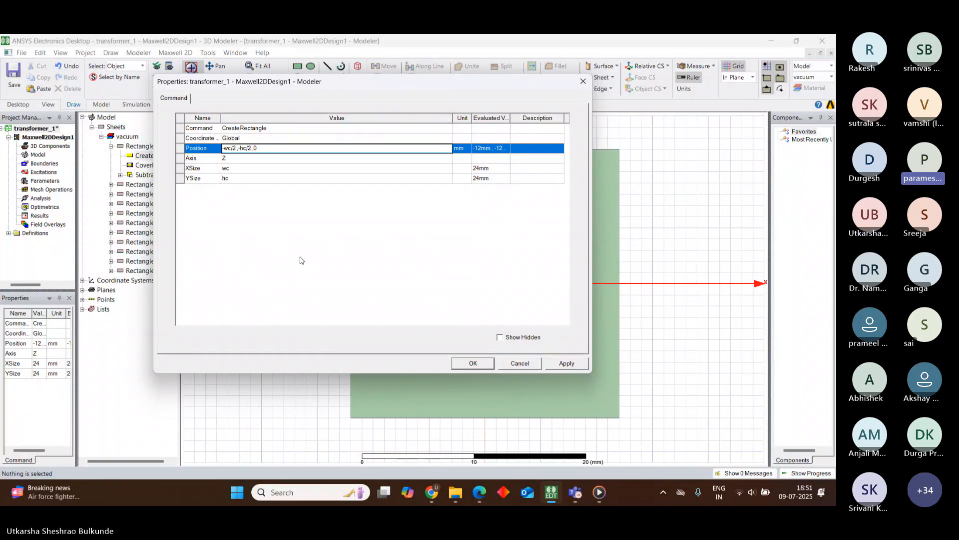
pyautogui.click(265, 224)
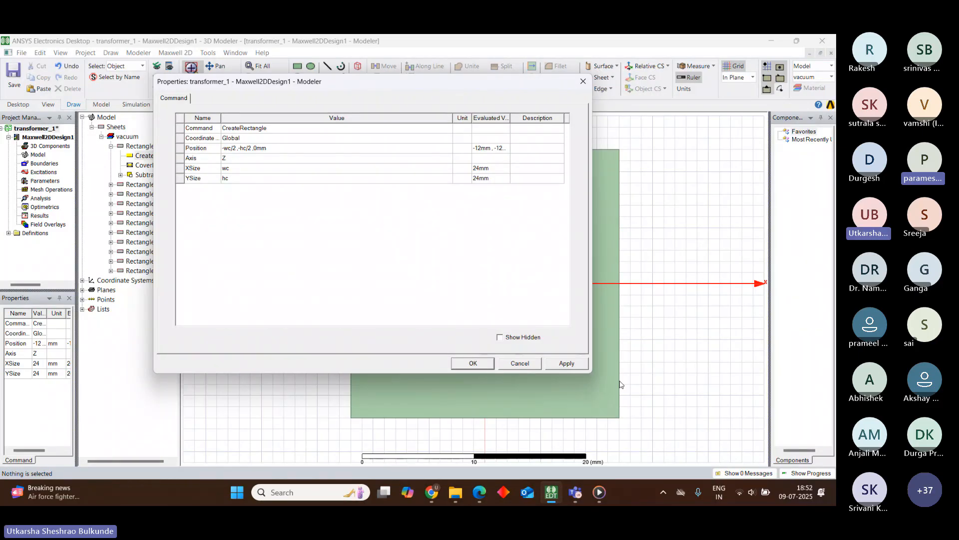
# Apply Rectangle1's Position -wc/2,-hc/2 with XSize wc and YSize hc
pyautogui.click(575, 365)
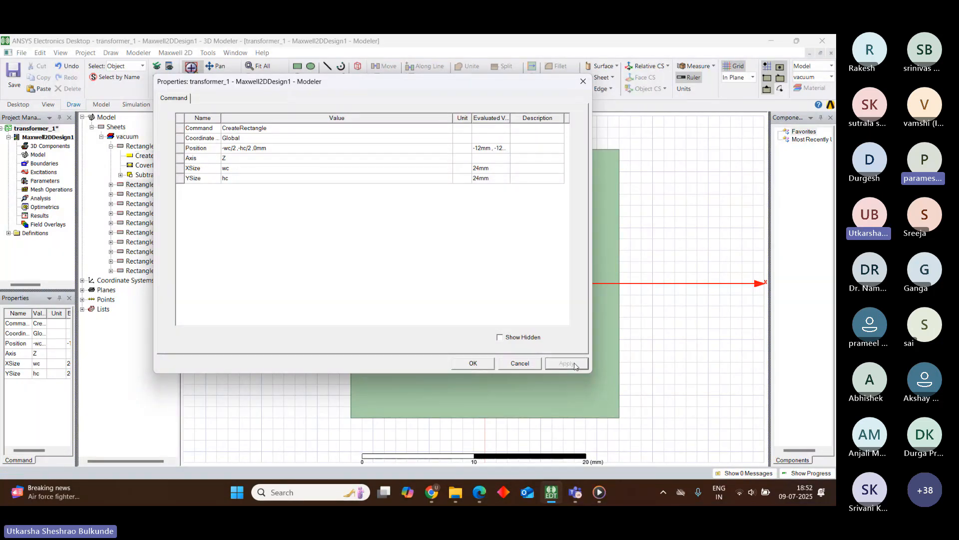
# Confirm the wc/hc rectangle properties and bring up the manual's transformer dimension figure
pyautogui.click(472, 364)
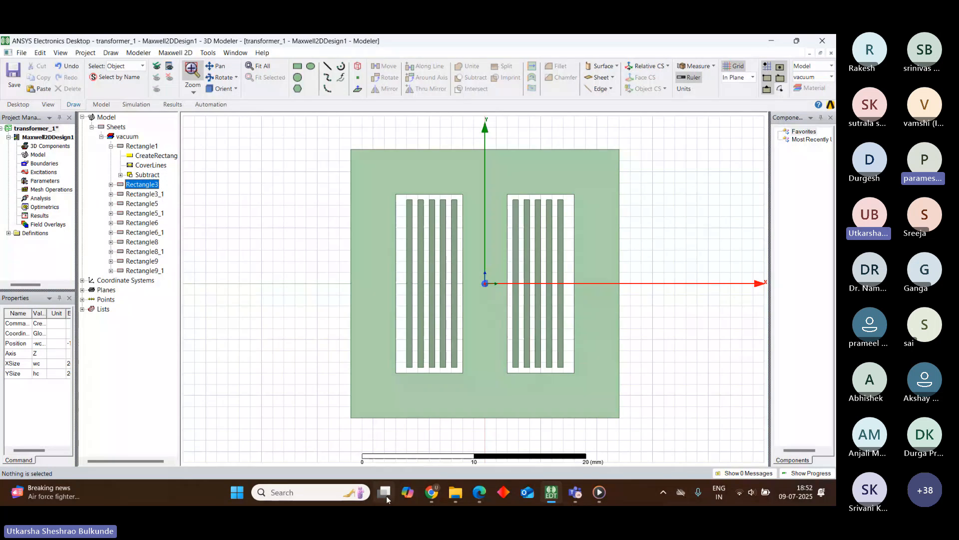
pyautogui.moveTo(386, 495)
pyautogui.click(479, 492)
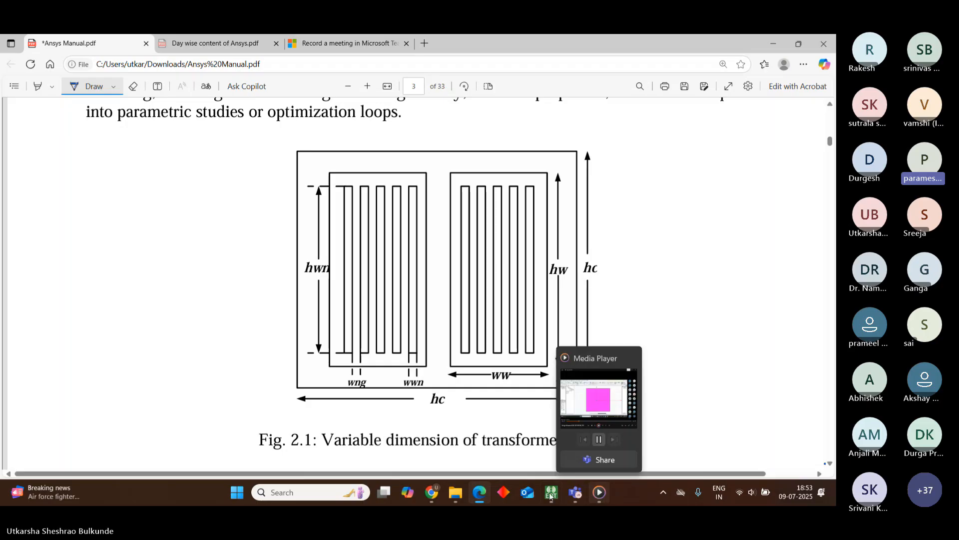
# Return to Maxwell 2D and expand the Subtract operation to reveal Rectangle2
pyautogui.moveTo(553, 495)
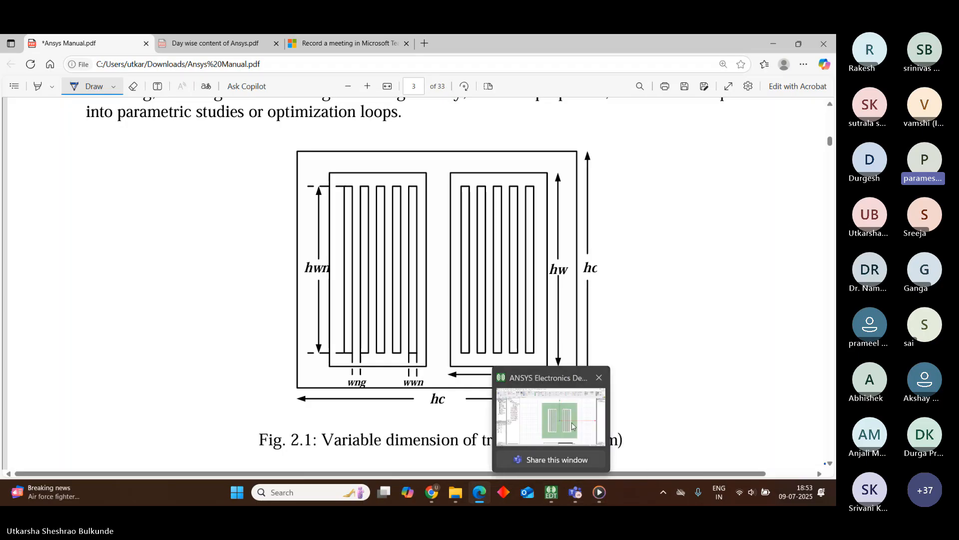
pyautogui.click(554, 490)
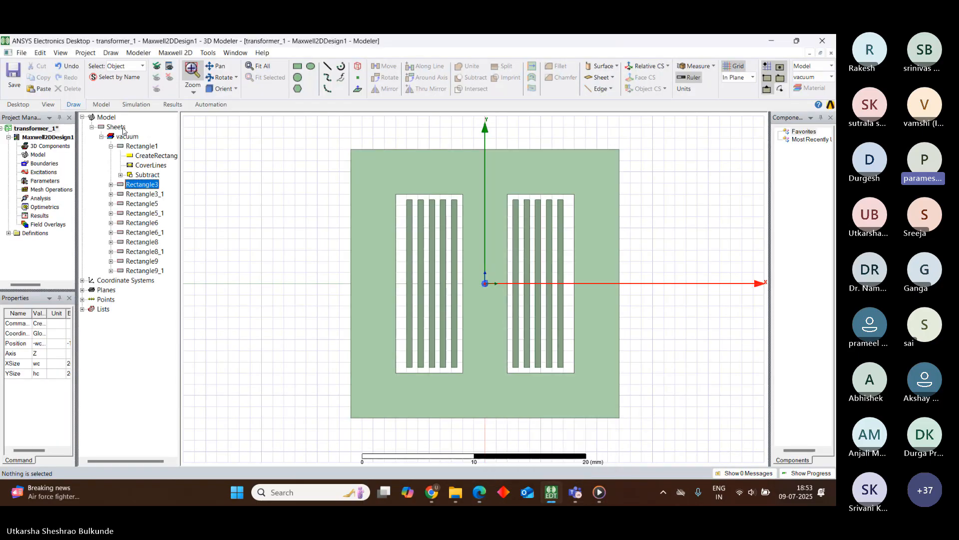
pyautogui.click(121, 175)
# Open Rectangle2's CreateRectangle properties under Subtract and move the dialog aside
pyautogui.click(160, 185)
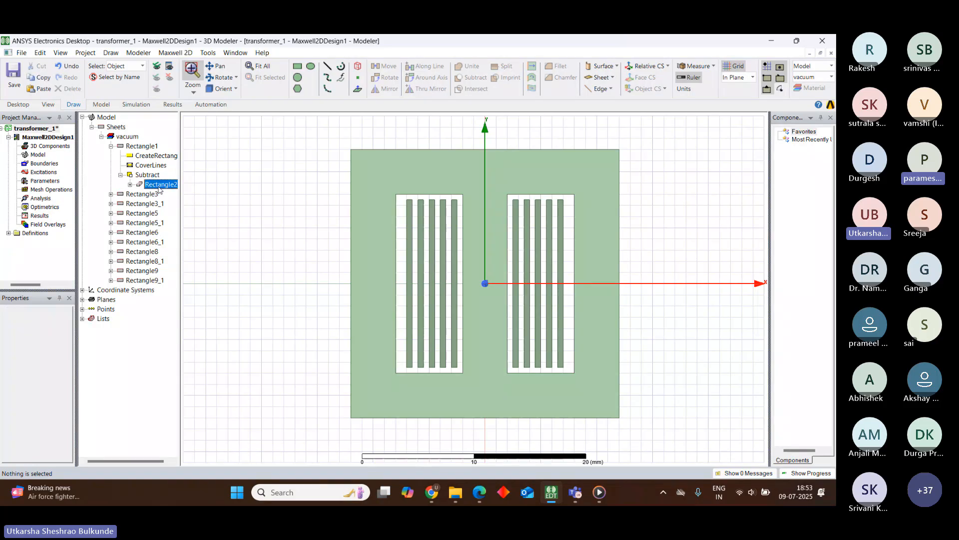
pyautogui.click(130, 184)
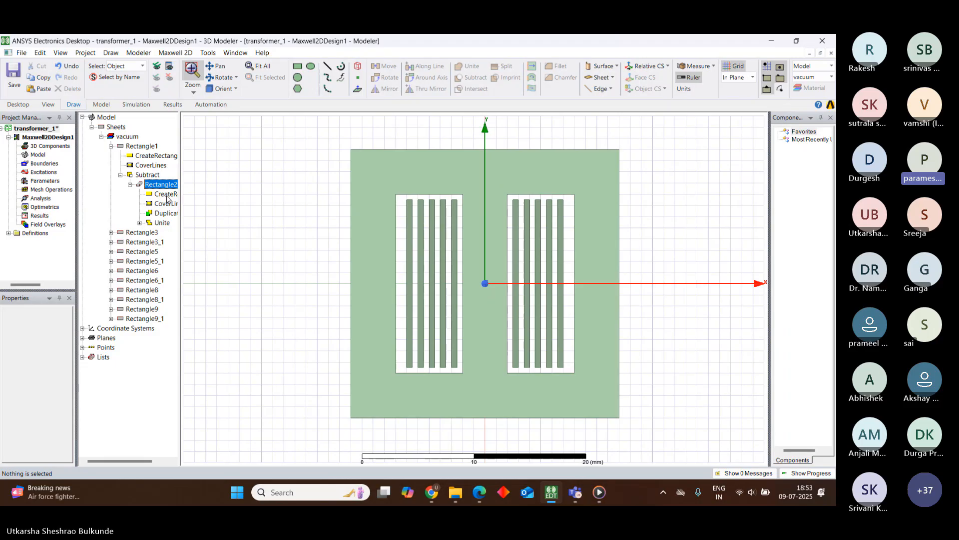
pyautogui.click(404, 199)
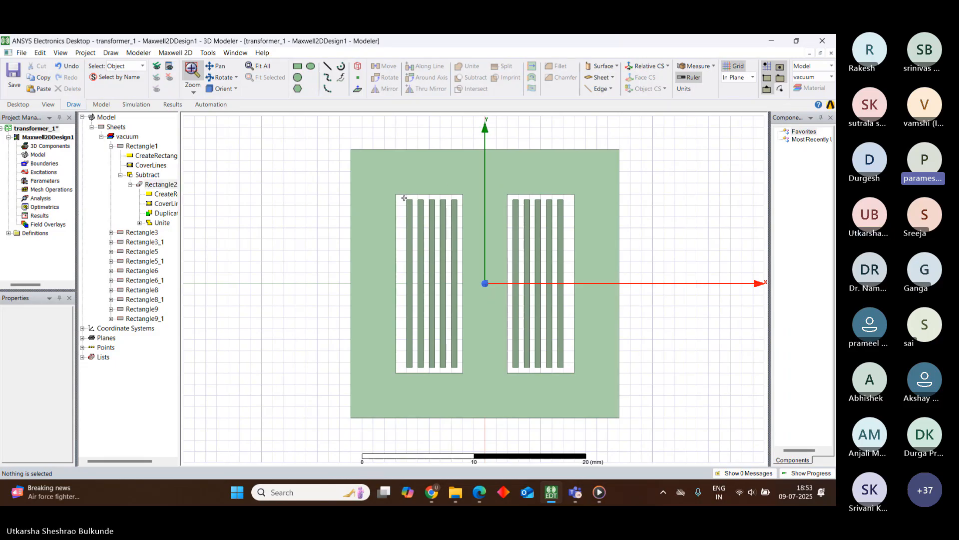
pyautogui.doubleClick(165, 194)
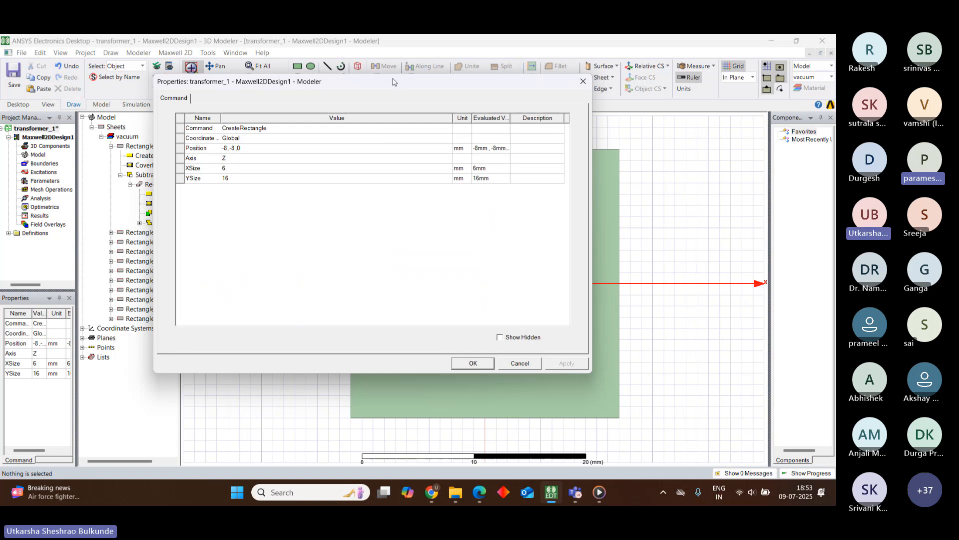
pyautogui.moveTo(393, 81); pyautogui.dragTo(460, 102)
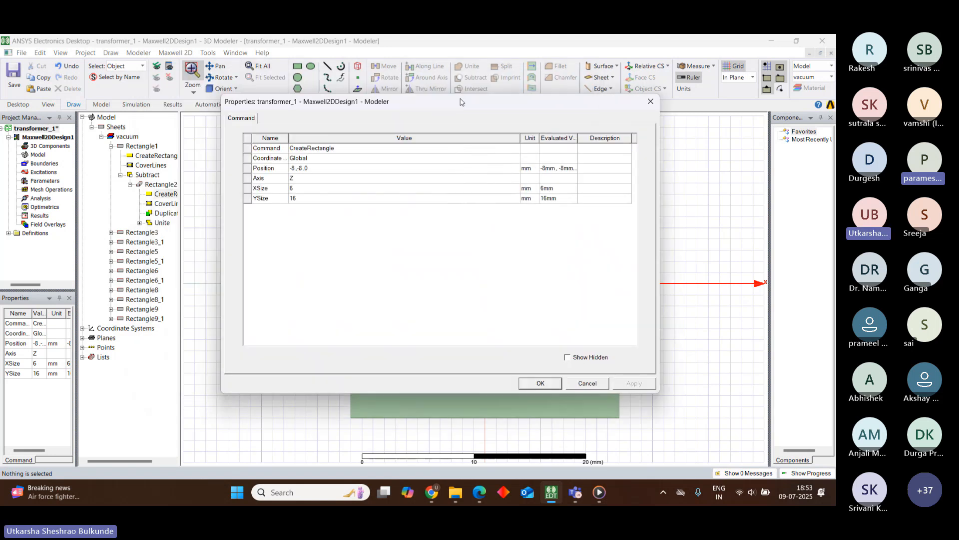
# Start editing Rectangle2's 6 mm XSize value and consult the manual's dimension diagram
pyautogui.click(299, 188)
pyautogui.click(299, 188)
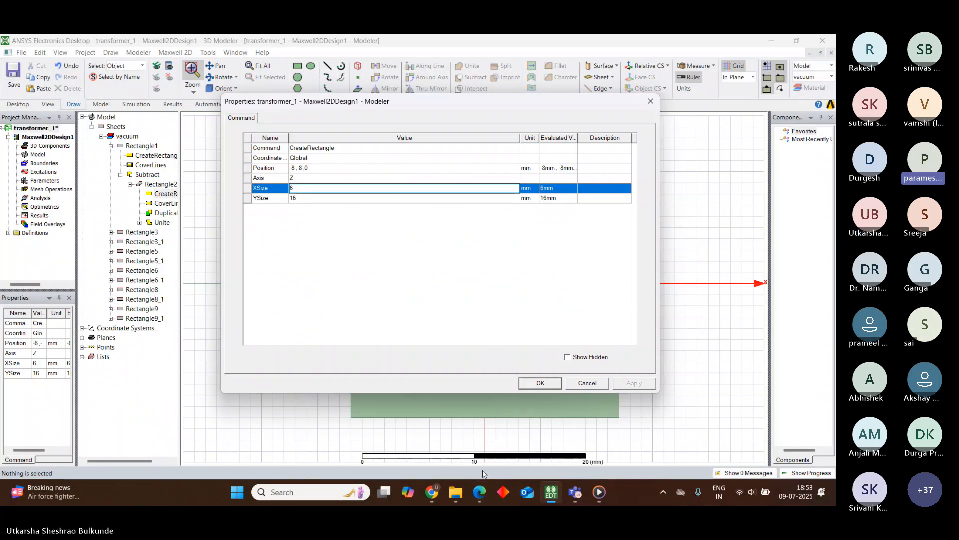
pyautogui.moveTo(482, 491)
pyautogui.click(498, 381)
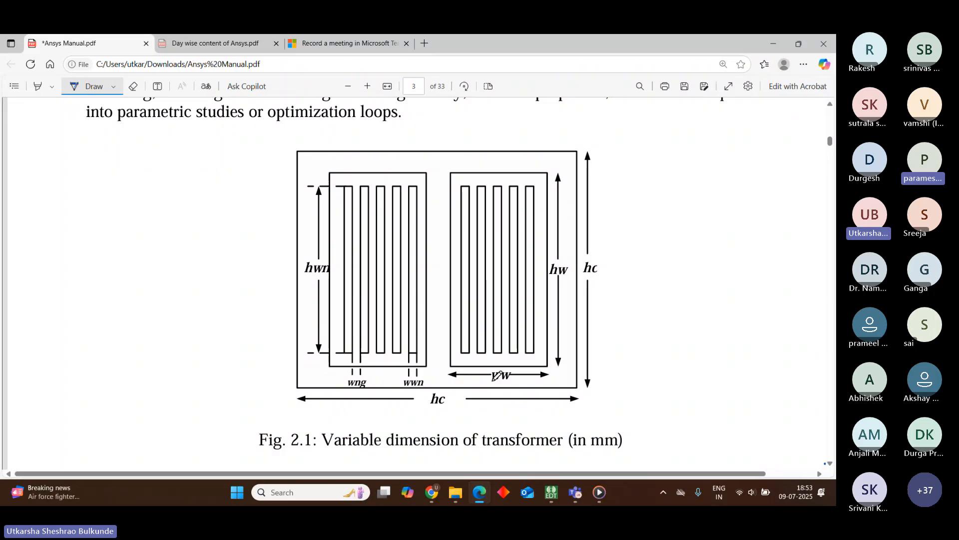
# Ink marks under the ww label and beside the hw dimension, then return to Rectangle2's properties
pyautogui.moveTo(494, 383); pyautogui.dragTo(524, 375)
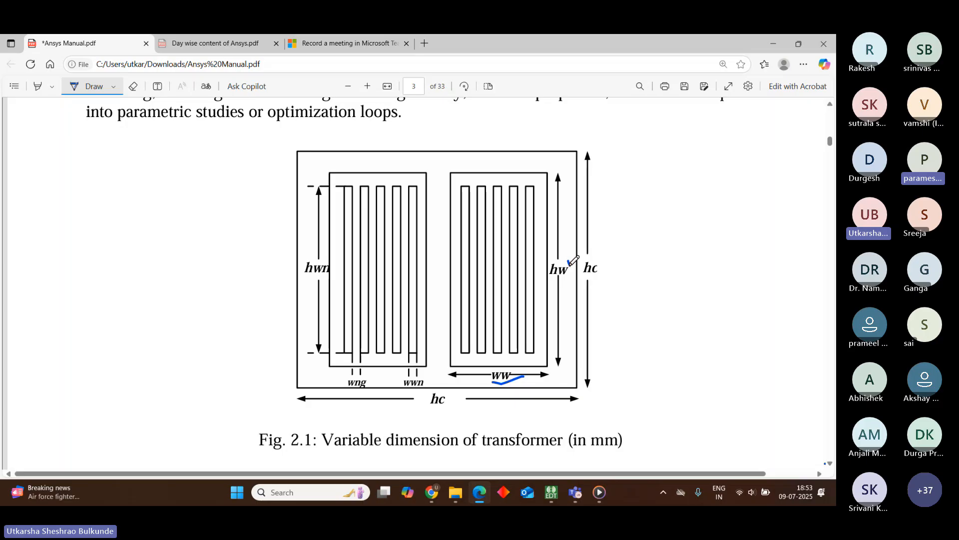
pyautogui.moveTo(568, 260); pyautogui.dragTo(568, 289)
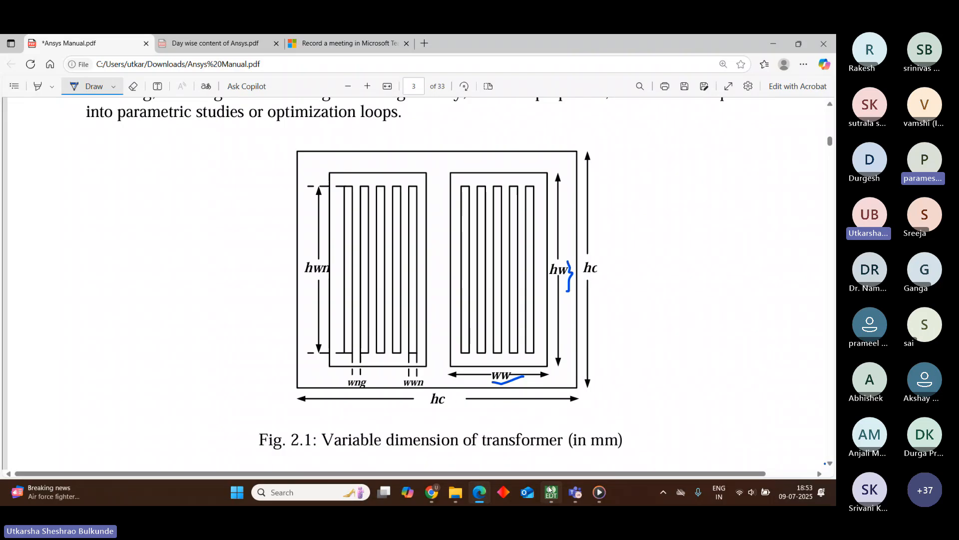
pyautogui.moveTo(550, 489)
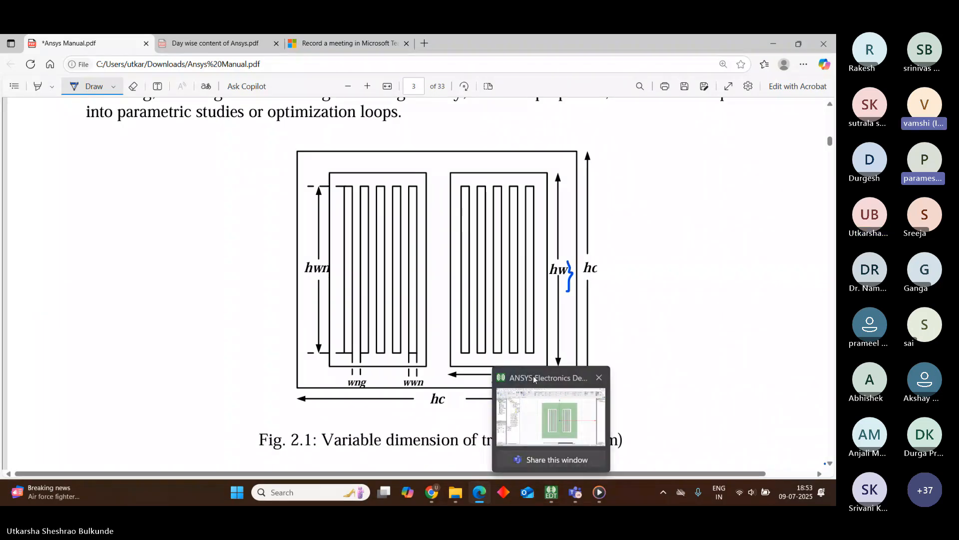
pyautogui.click(533, 376)
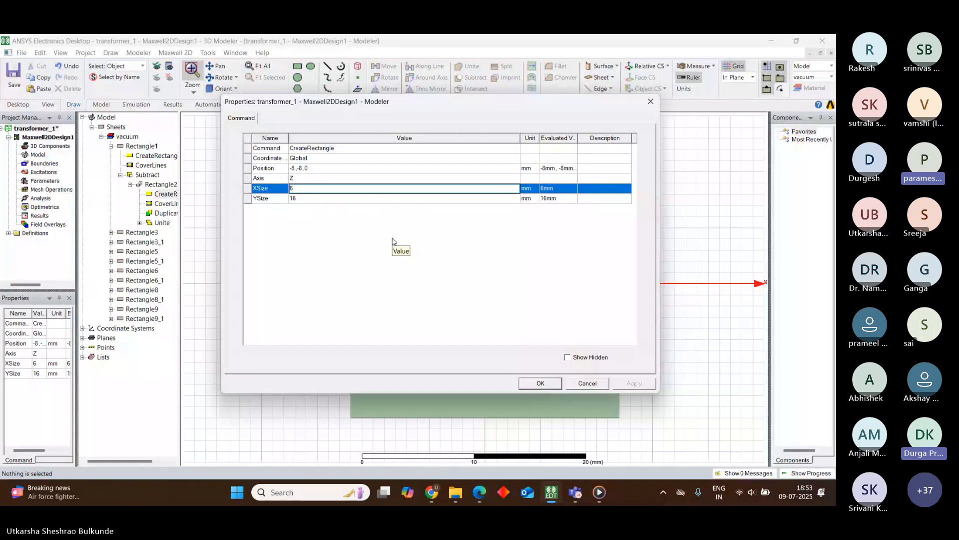
# Replace Rectangle2's XSize 6 with ww, then go back to the manual's diagram
pyautogui.press('BackSpace')
pyautogui.write('w')
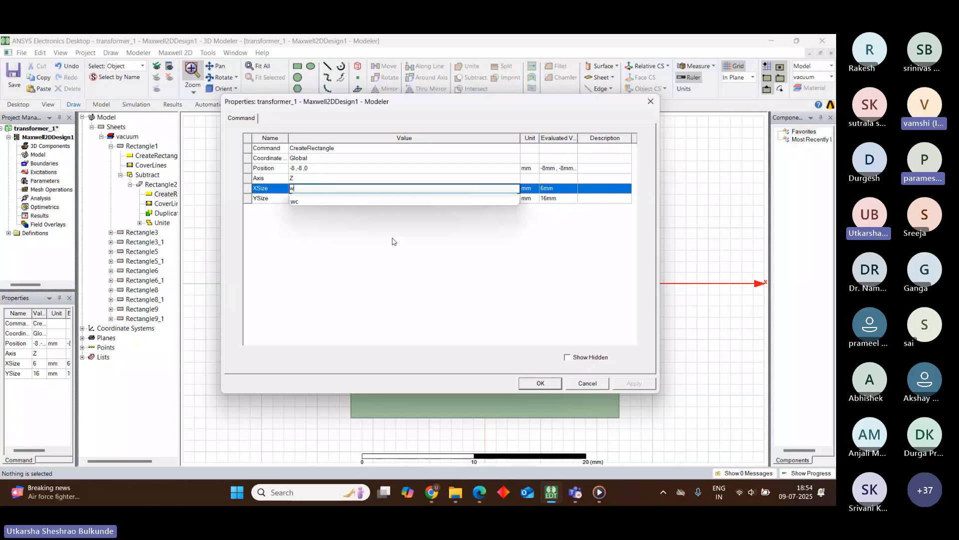
pyautogui.write('w')
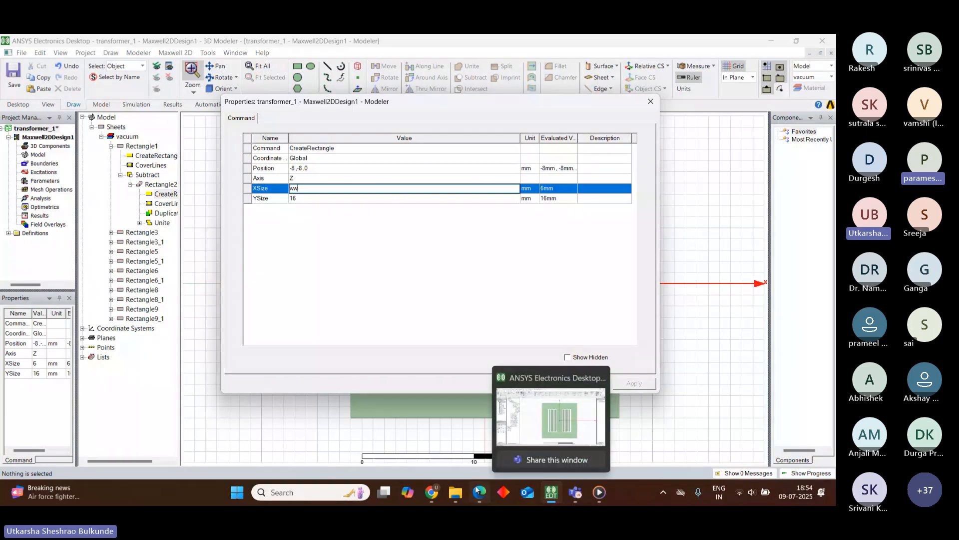
pyautogui.moveTo(476, 489)
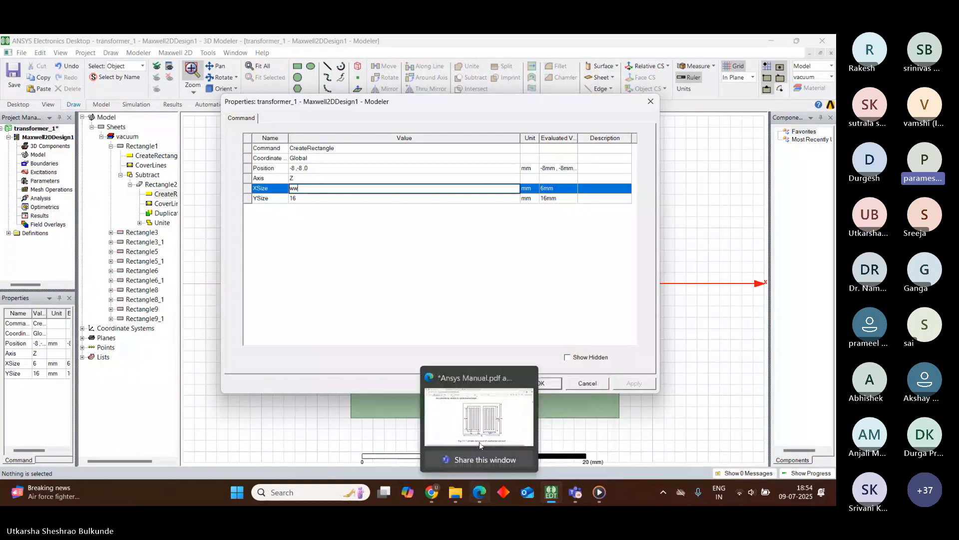
pyautogui.click(476, 490)
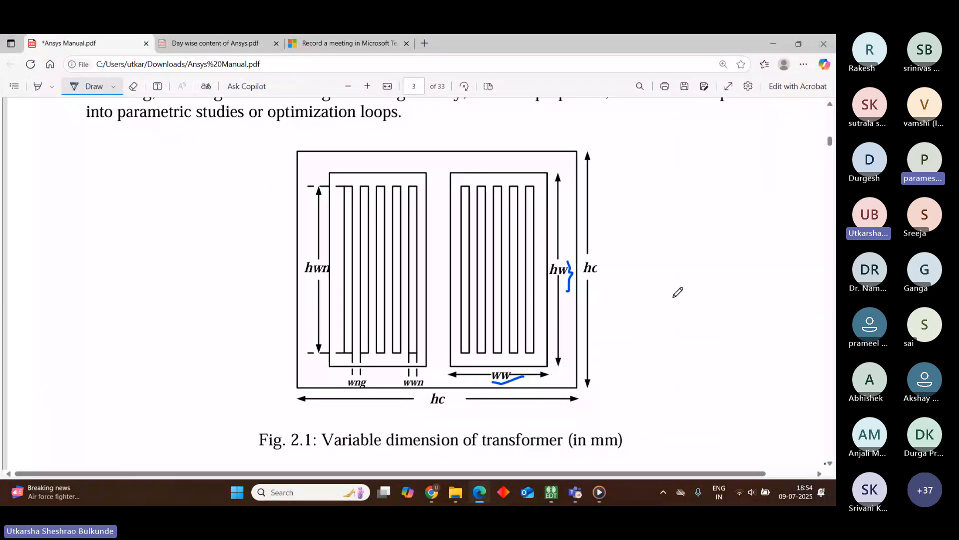
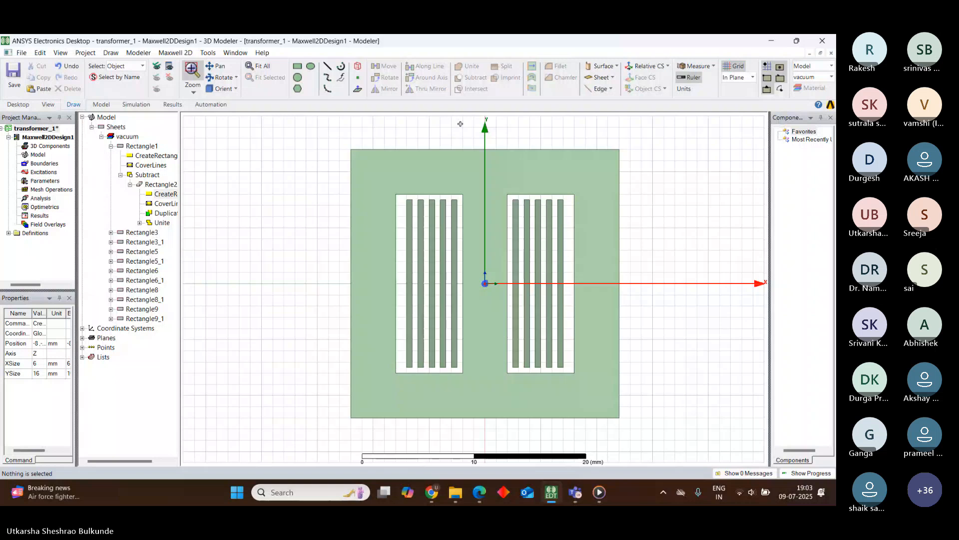
pyautogui.doubleClick(167, 195)
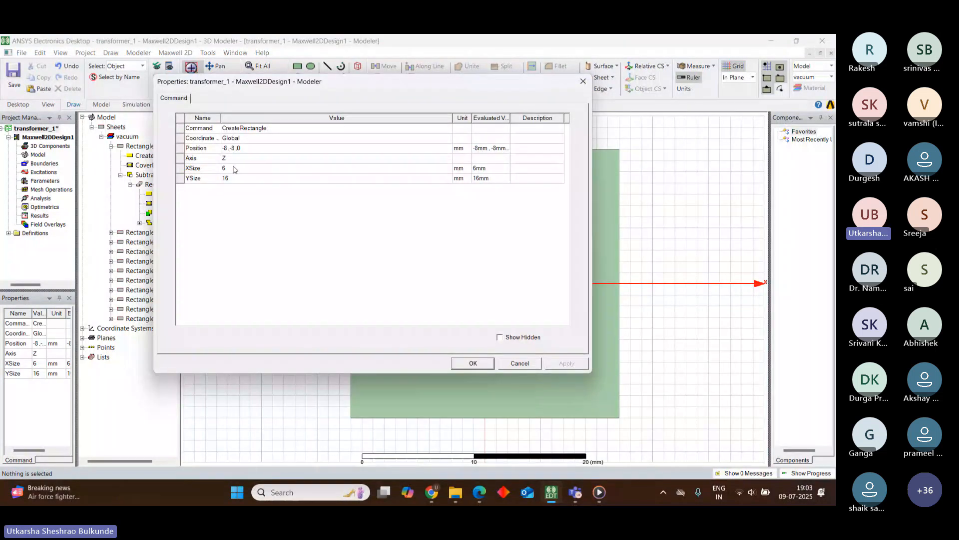
pyautogui.click(232, 148)
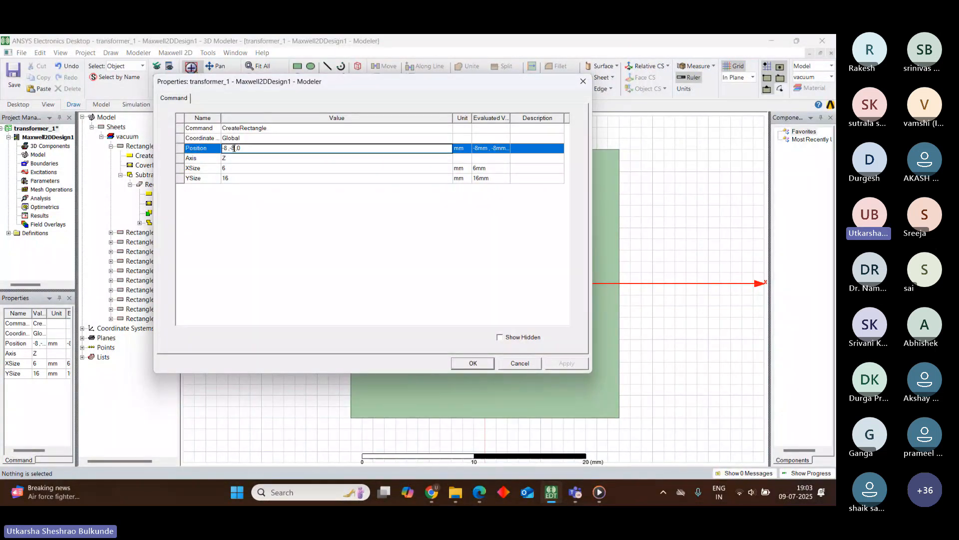
pyautogui.press('BackSpace')
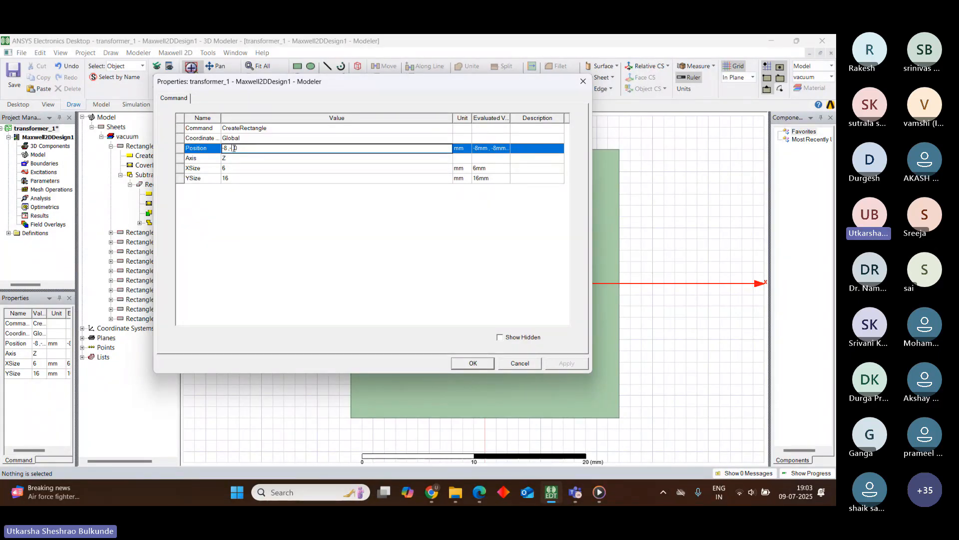
pyautogui.write('h')
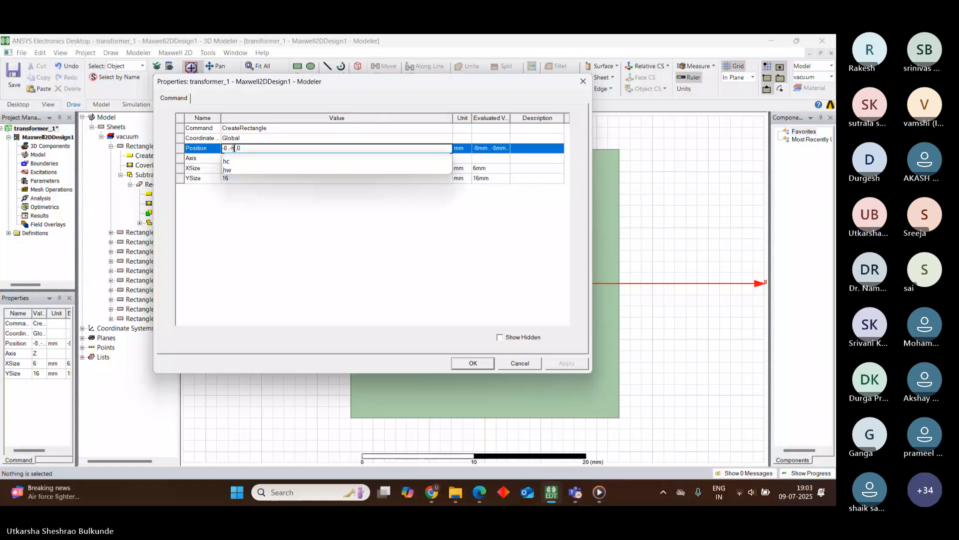
pyautogui.write('w/2')
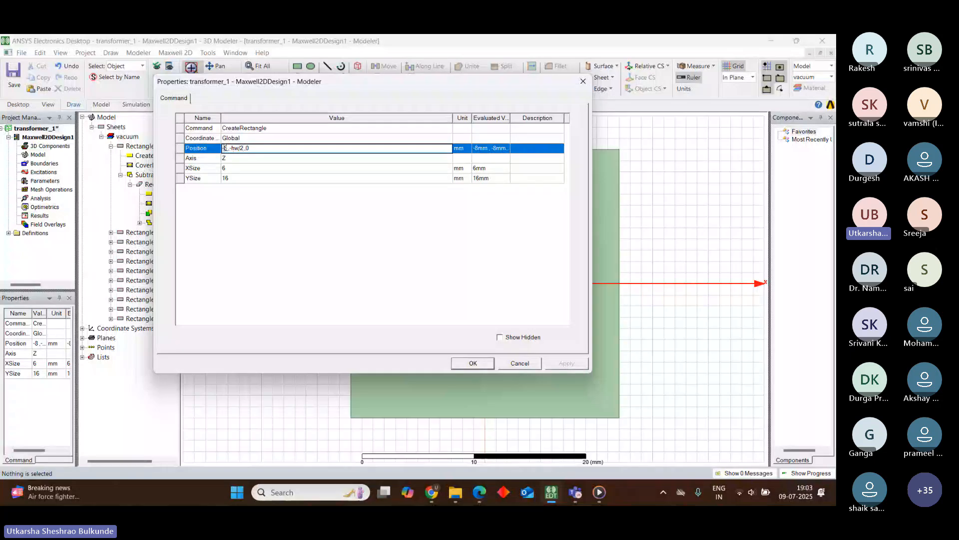
pyautogui.press('BackSpace')
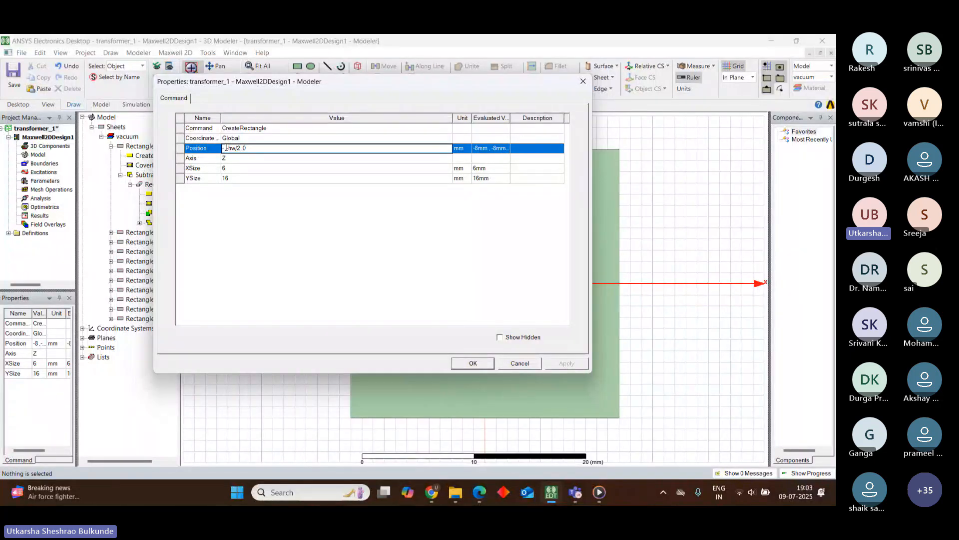
pyautogui.write('(,')
pyautogui.click(583, 82)
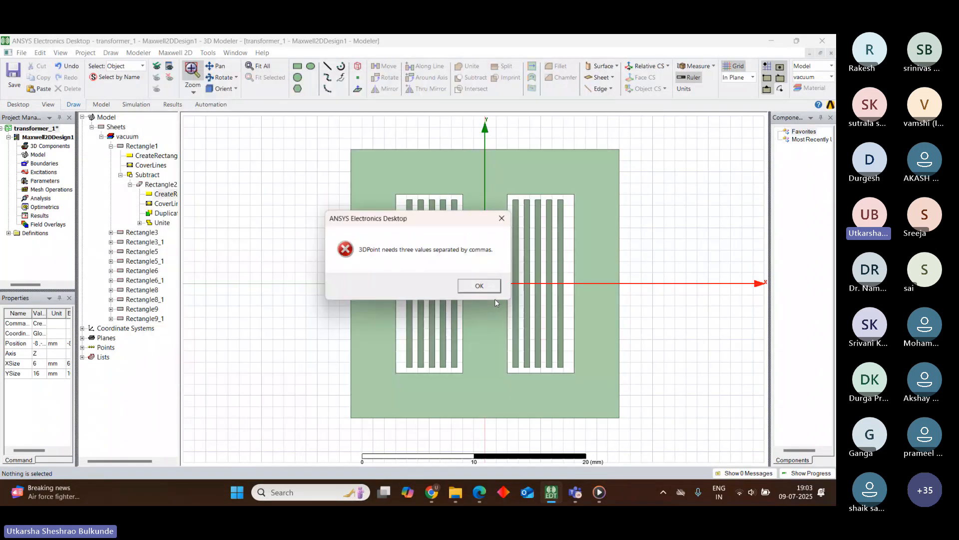
pyautogui.click(479, 286)
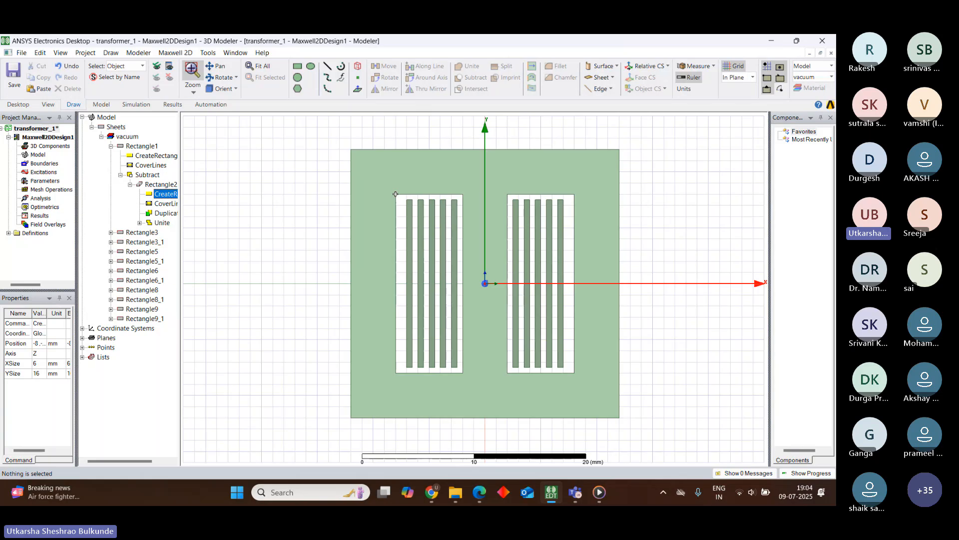
# Reopen Rectangle2's CreateRectangle properties and enter the Position x expression -((wc-2(ww))/6)+ww
pyautogui.doubleClick(165, 194)
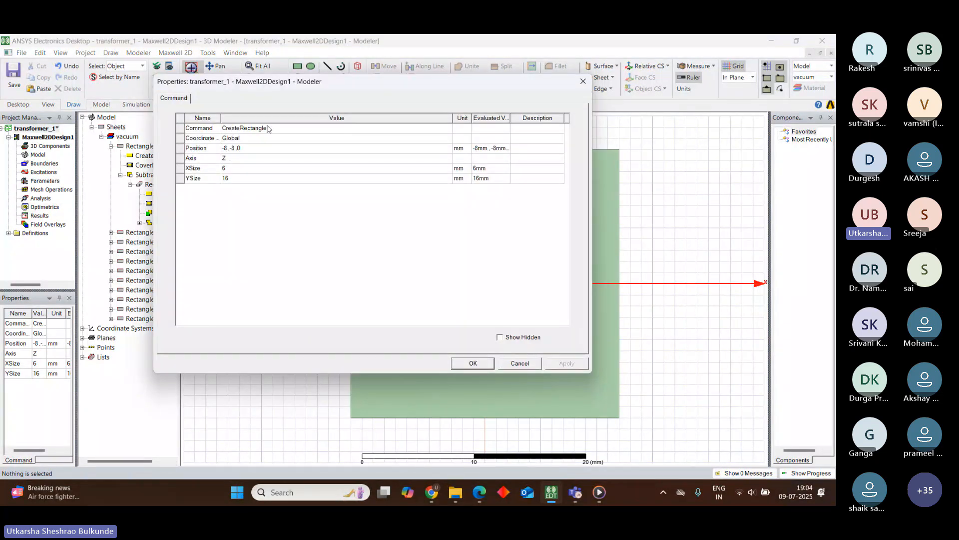
pyautogui.moveTo(378, 85); pyautogui.dragTo(534, 153)
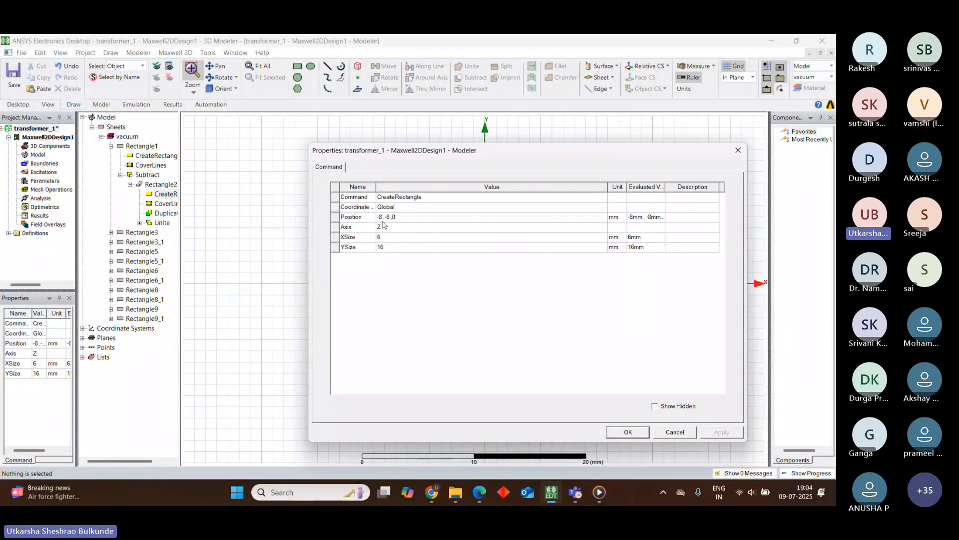
pyautogui.click(382, 216)
pyautogui.press('BackSpace')
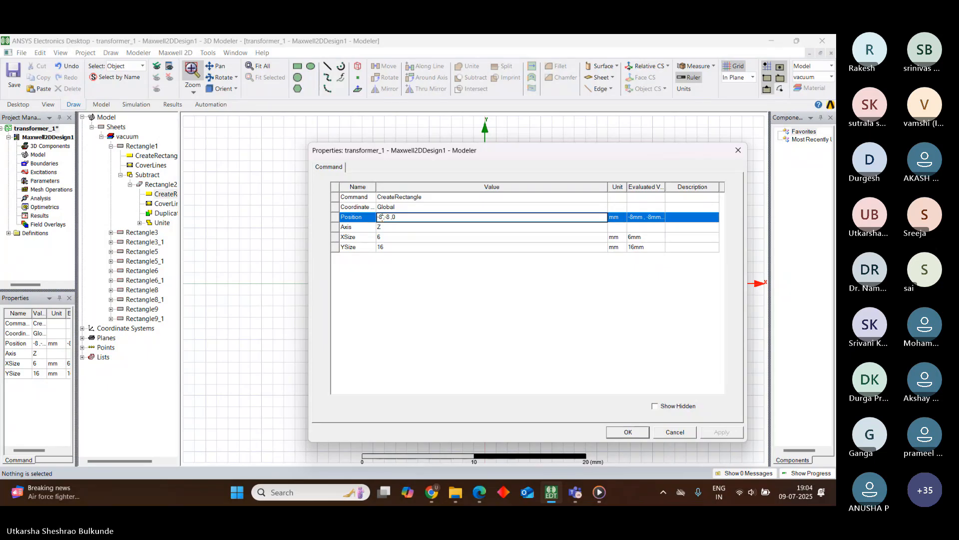
pyautogui.write('(')
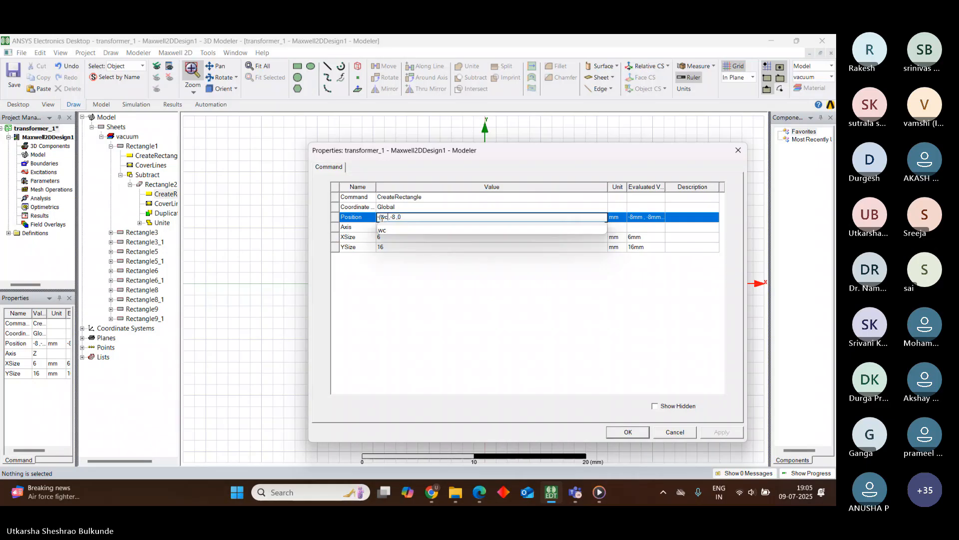
pyautogui.write('wc-2')
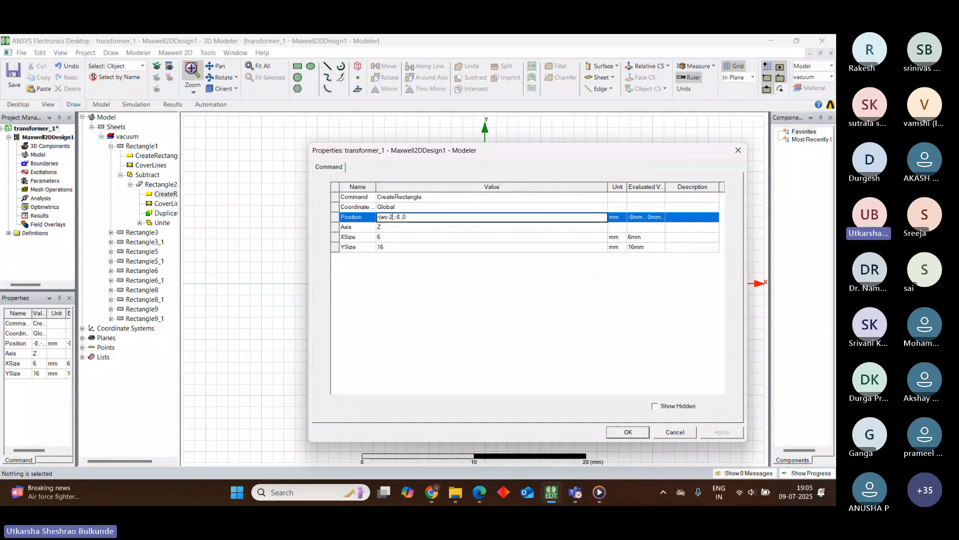
pyautogui.write('(ww')
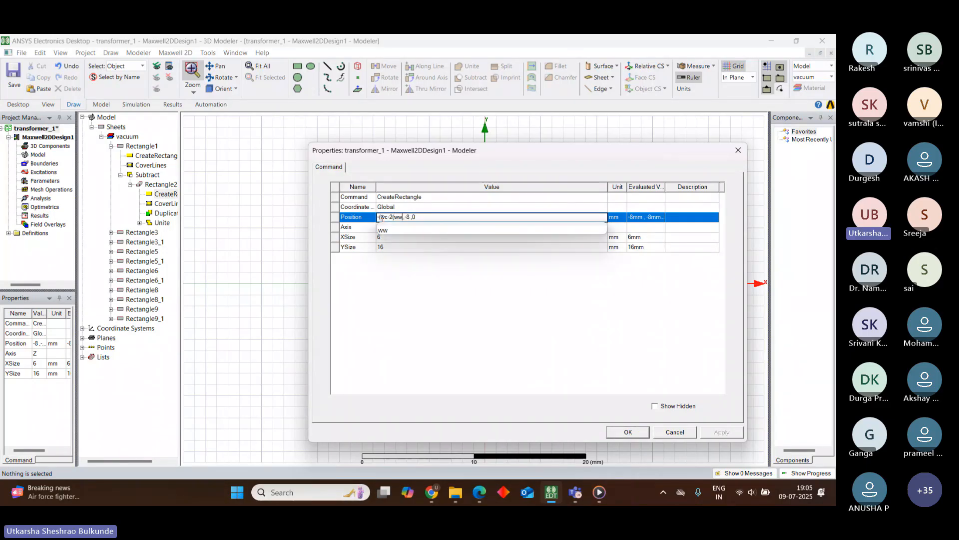
pyautogui.write(')')
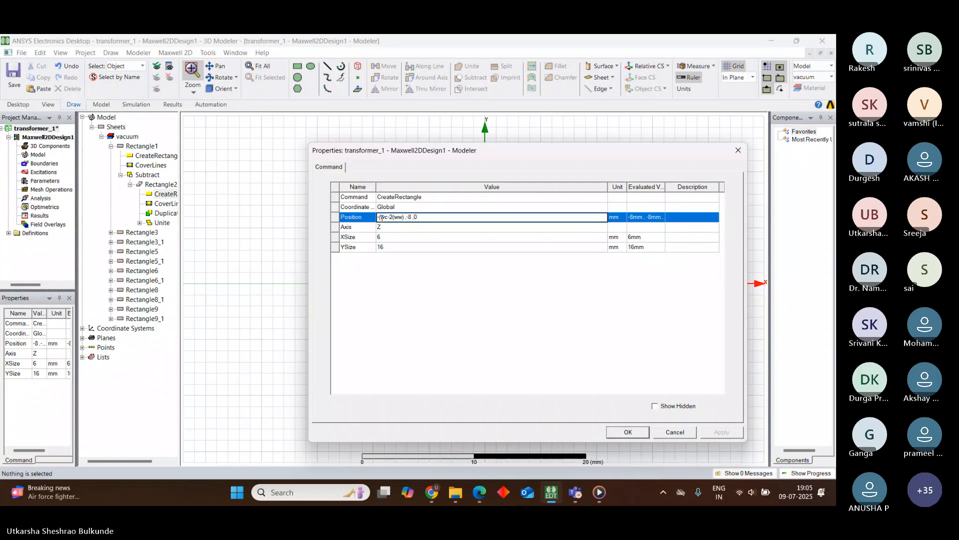
pyautogui.write(')')
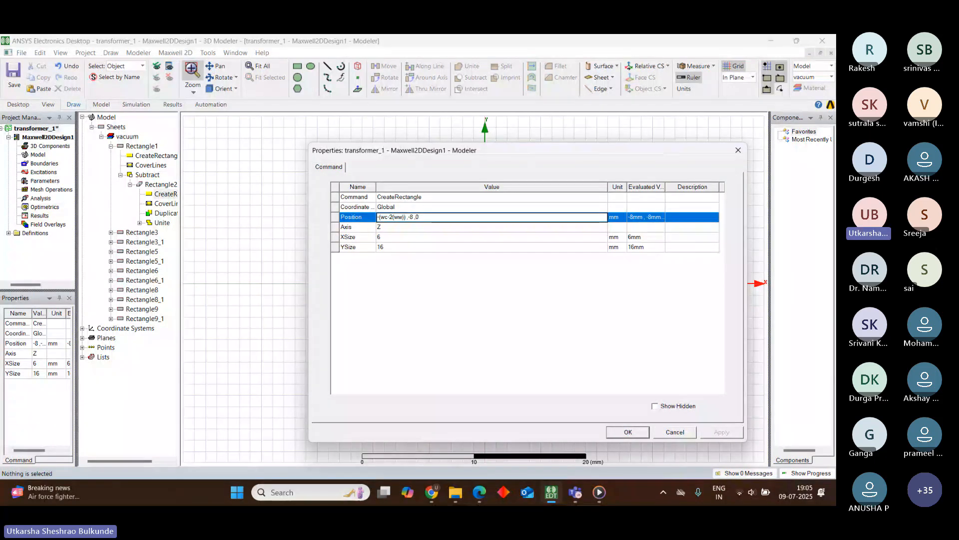
pyautogui.write('/6)')
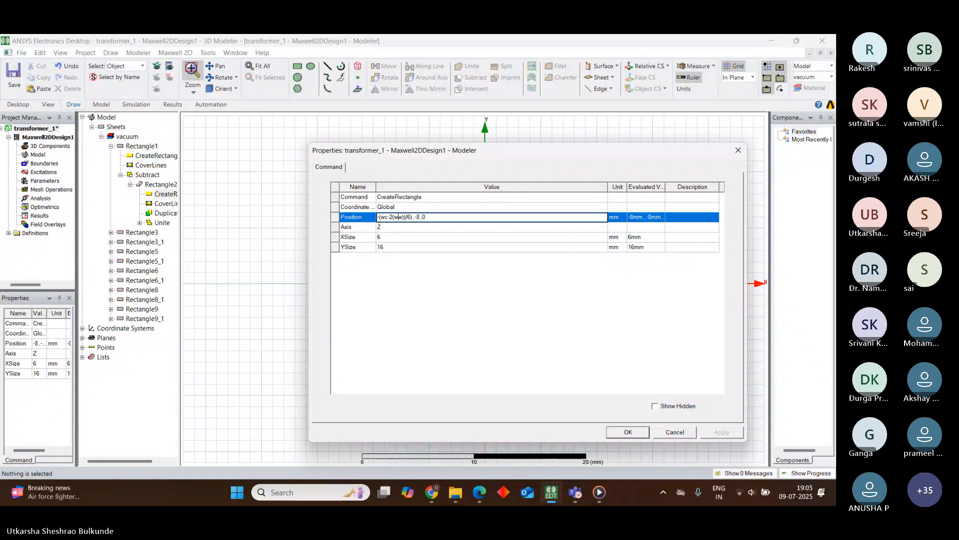
pyautogui.click(380, 217)
pyautogui.write('(')
pyautogui.write('+')
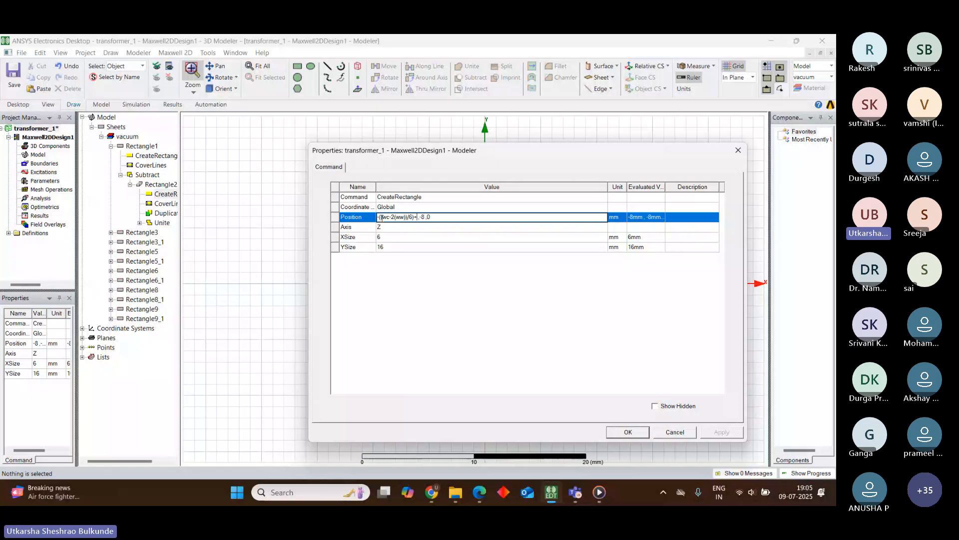
pyautogui.write('ww')
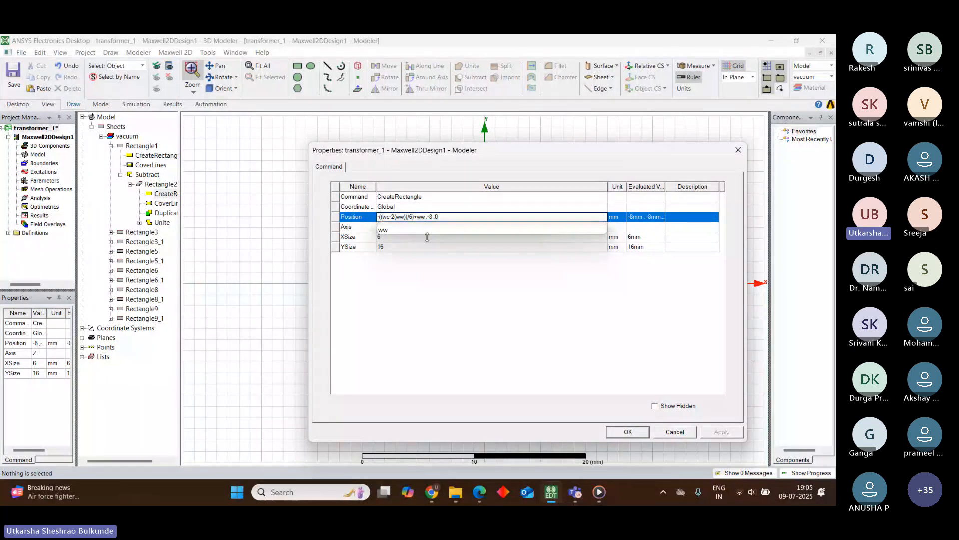
pyautogui.click(385, 243)
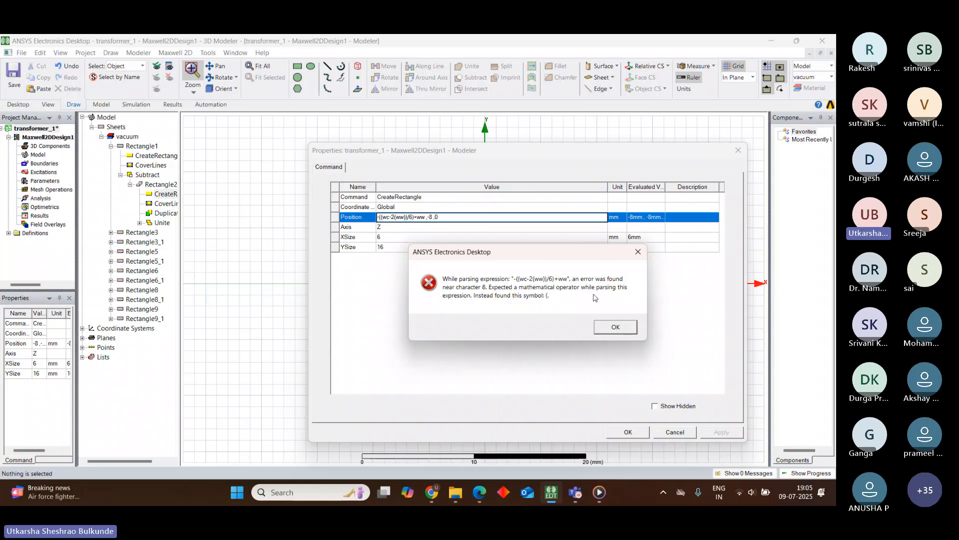
# Dismiss the parse error and restore the Position x coordinate to 8
pyautogui.click(616, 327)
pyautogui.click(385, 244)
pyautogui.click(616, 327)
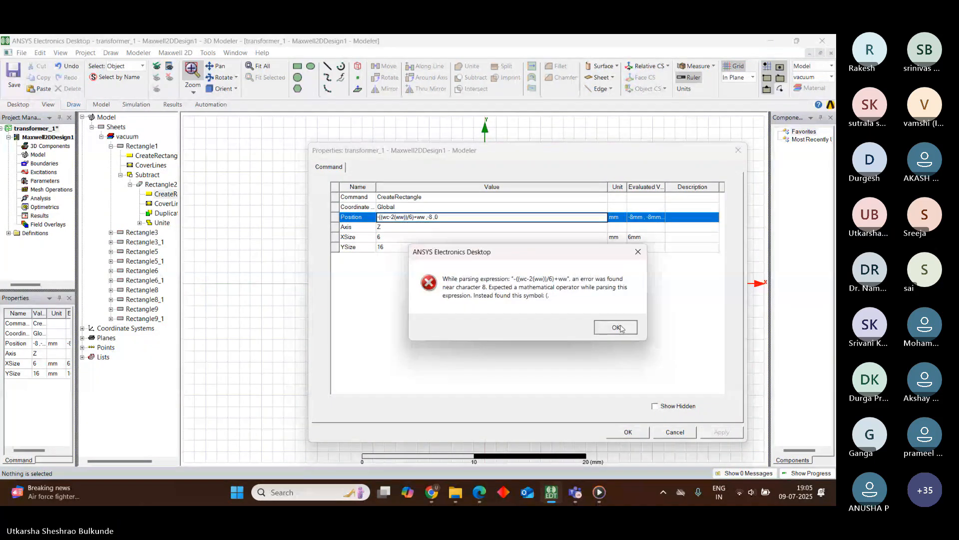
pyautogui.click(621, 328)
pyautogui.click(488, 217)
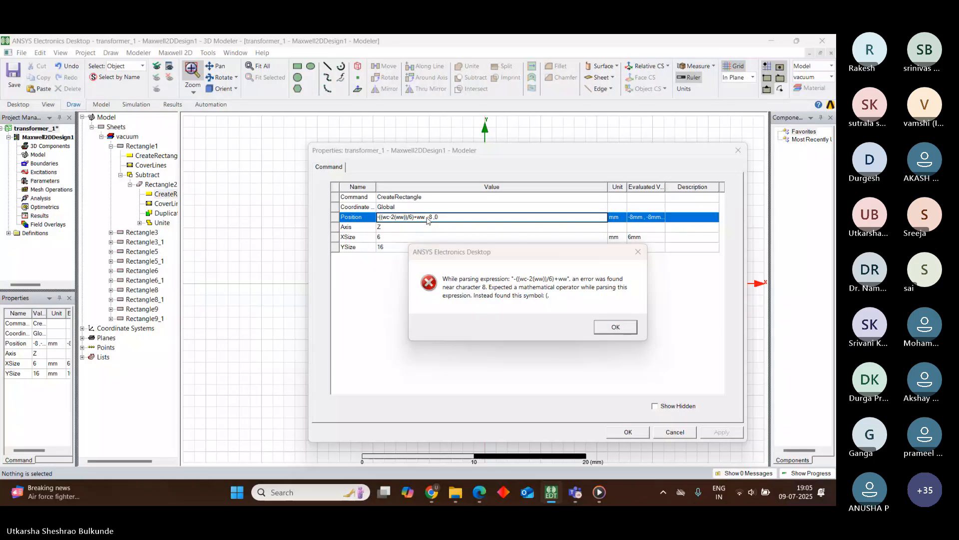
pyautogui.click(616, 326)
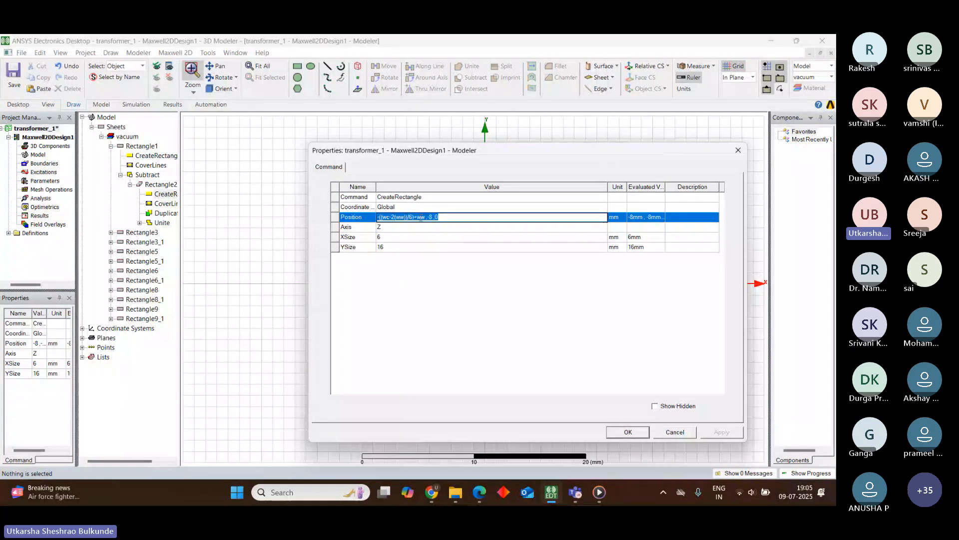
pyautogui.press('BackSpace')
pyautogui.press('BackSpace')
pyautogui.press('BackSpace')
pyautogui.press('BackSpace')
pyautogui.press('BackSpace')
pyautogui.press('BackSpace')
pyautogui.press('BackSpace')
pyautogui.press('BackSpace')
pyautogui.press('BackSpace')
pyautogui.press('BackSpace')
pyautogui.press('BackSpace')
pyautogui.press('BackSpace')
pyautogui.press('BackSpace')
pyautogui.press('BackSpace')
pyautogui.press('BackSpace')
pyautogui.press('BackSpace')
pyautogui.press('BackSpace')
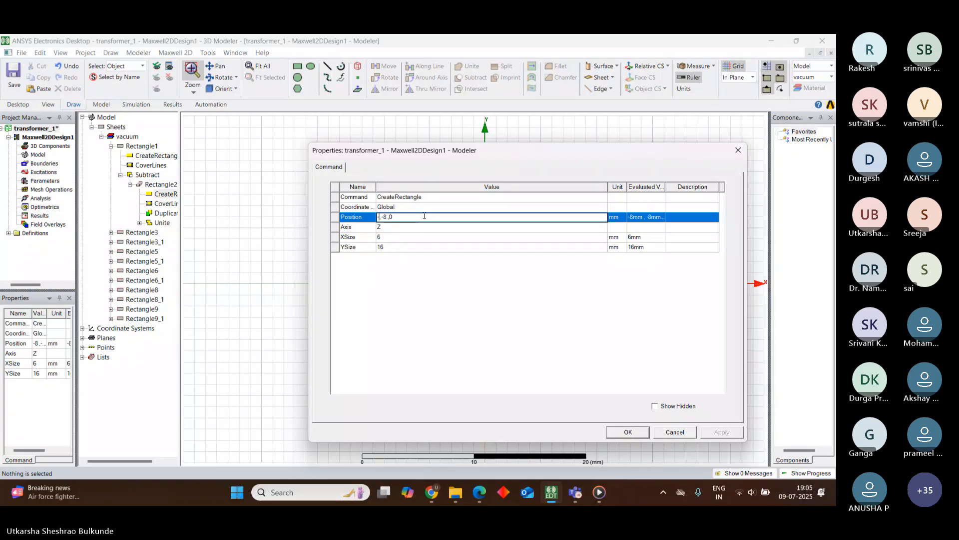
pyautogui.write('8')
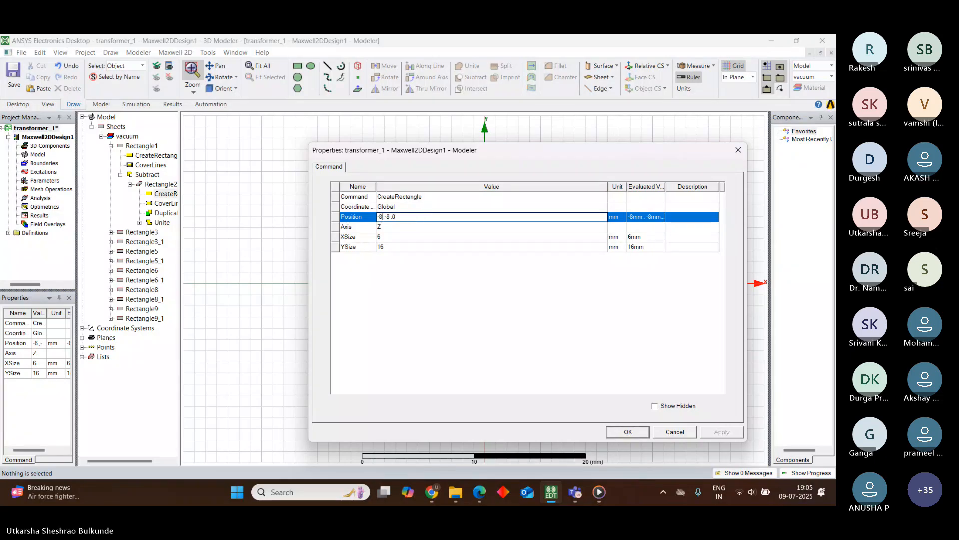
# Set the rectangle's XSize to ww and YSize to hw
pyautogui.click(390, 238)
pyautogui.press('BackSpace')
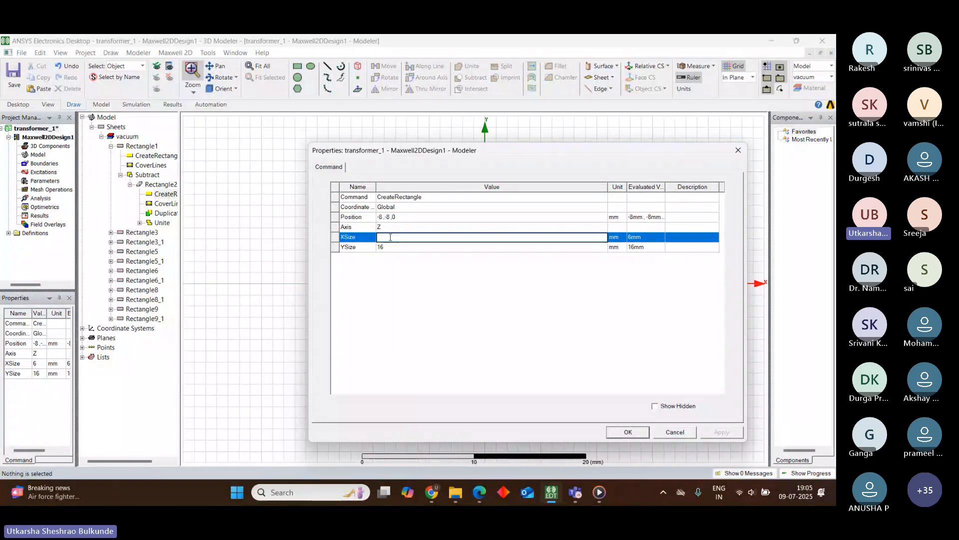
pyautogui.write('w')
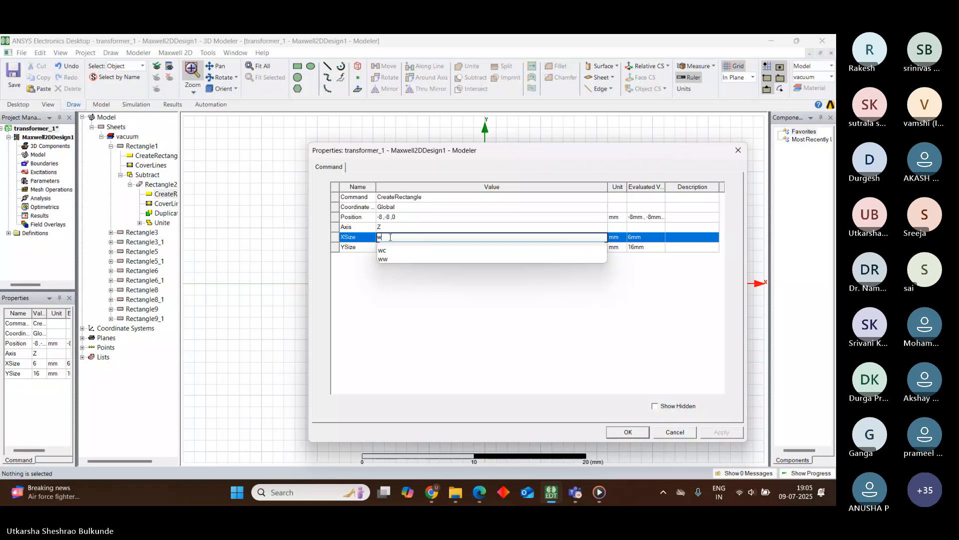
pyautogui.write('w')
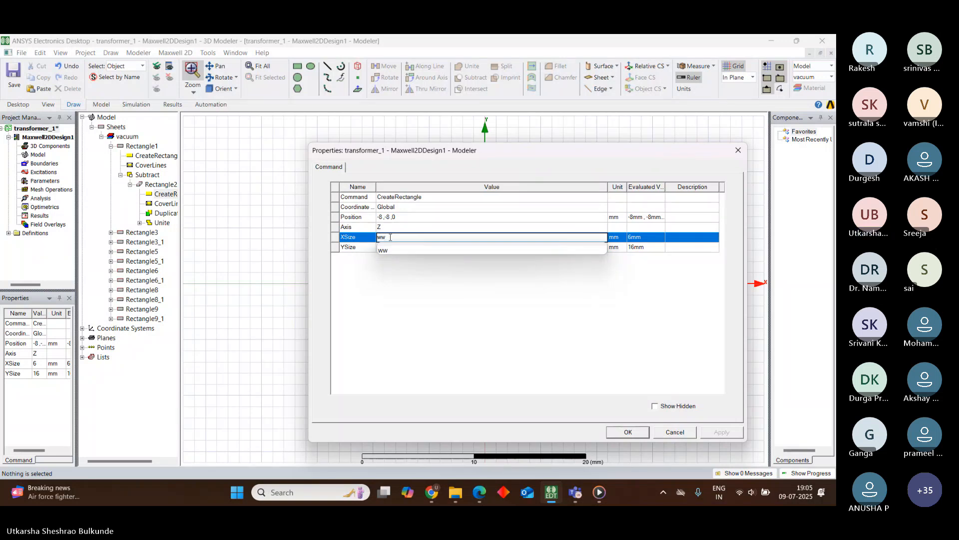
pyautogui.click(390, 249)
pyautogui.click(391, 248)
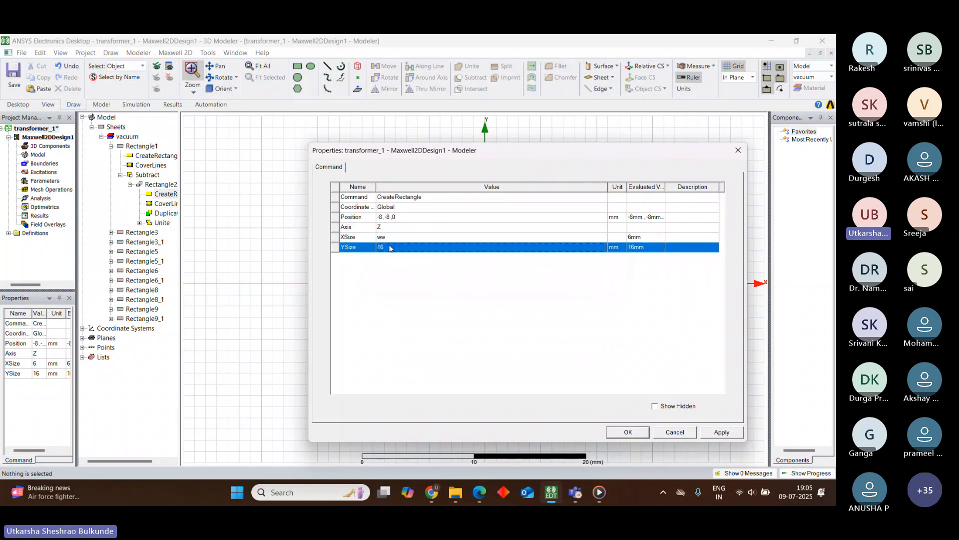
pyautogui.click(391, 248)
pyautogui.press('BackSpace')
pyautogui.write('hw')
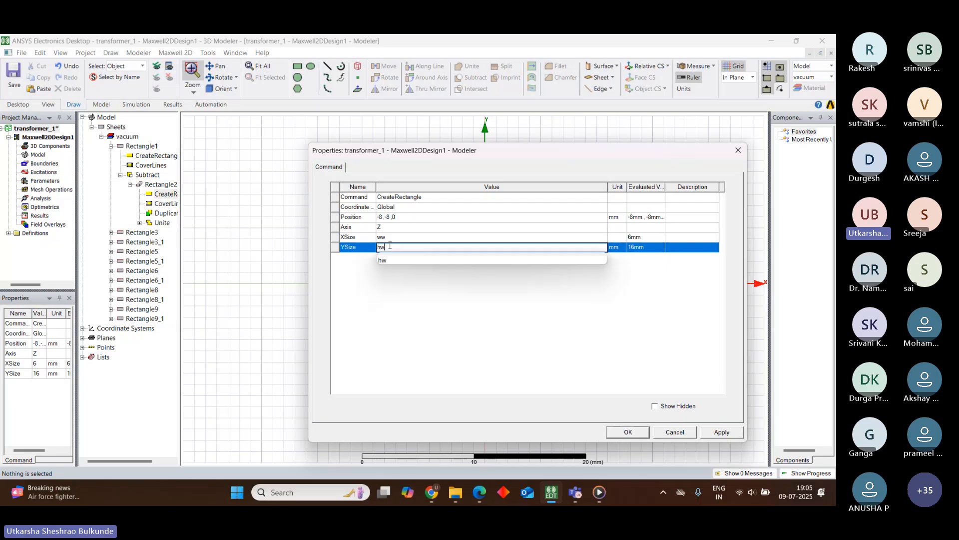
pyautogui.click(499, 328)
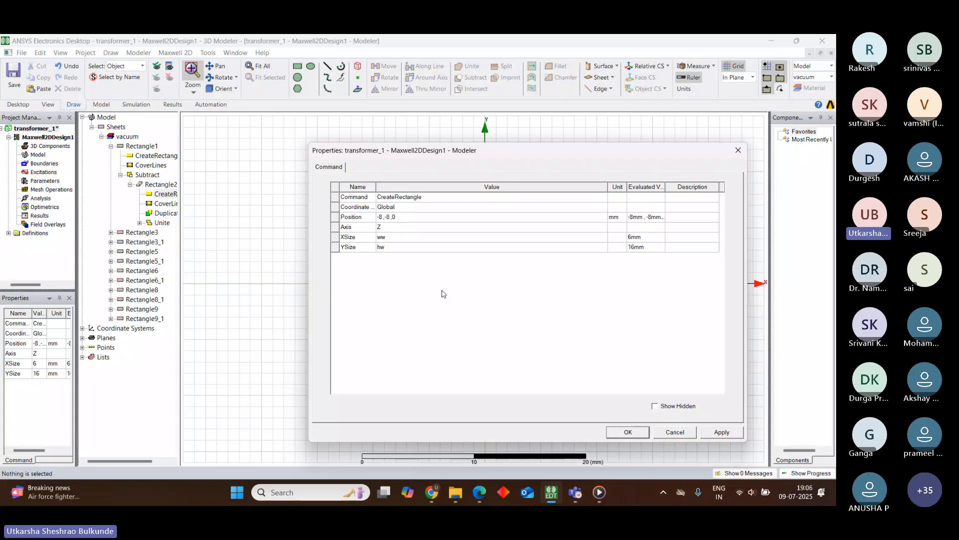
# Change the Position y coordinate to -hw/2
pyautogui.click(387, 219)
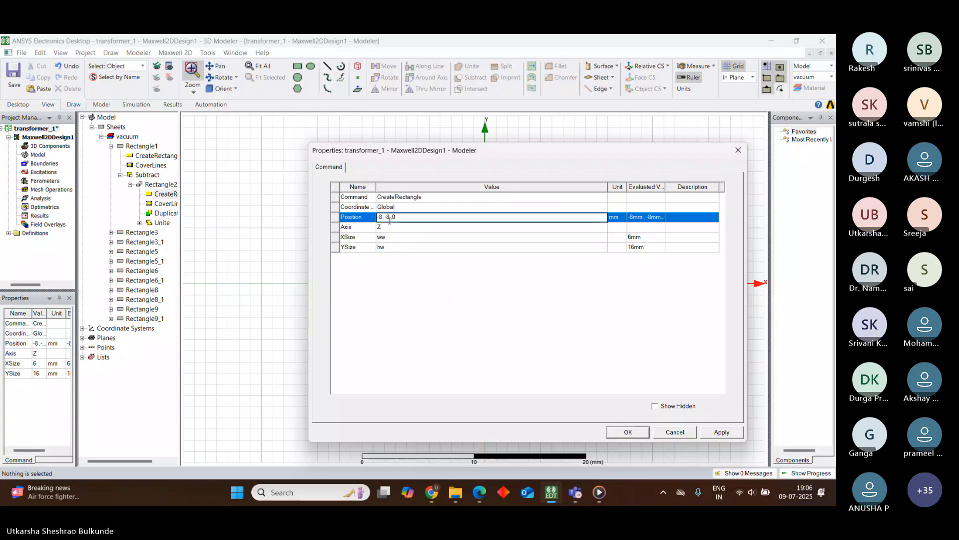
pyautogui.press('BackSpace')
pyautogui.write('hw/2')
# Retype the Position x coordinate as an expression -(wc-(2*ww))/6)
pyautogui.click(381, 217)
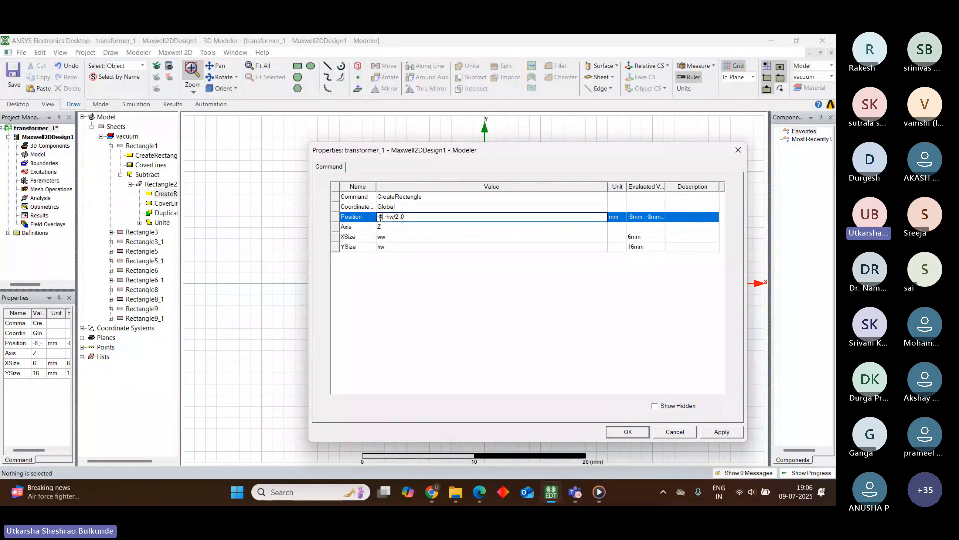
pyautogui.press('BackSpace')
pyautogui.write('(')
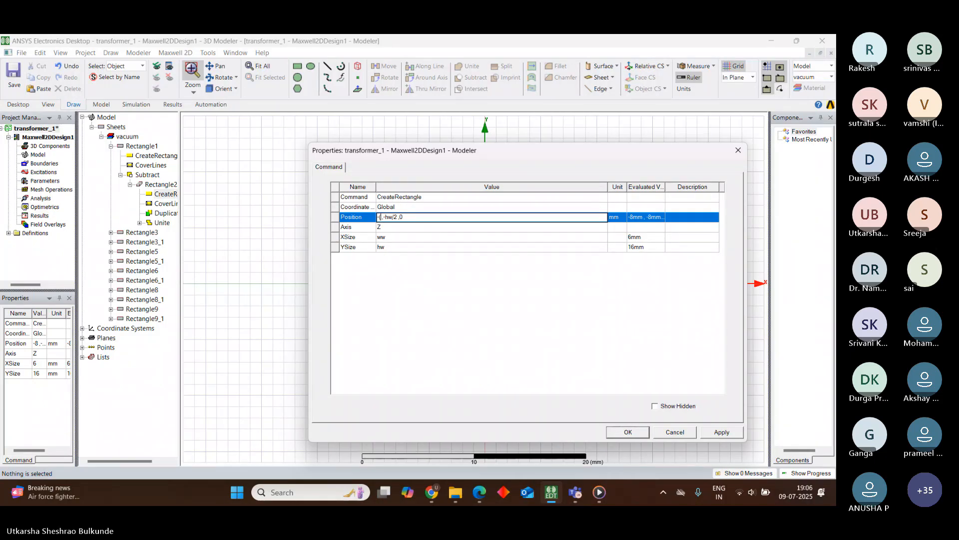
pyautogui.write('w')
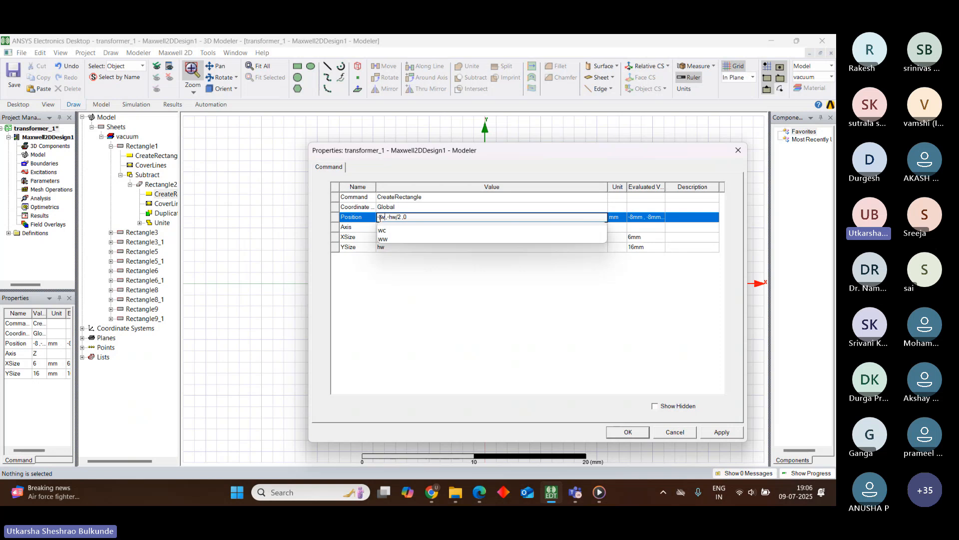
pyautogui.write('c-')
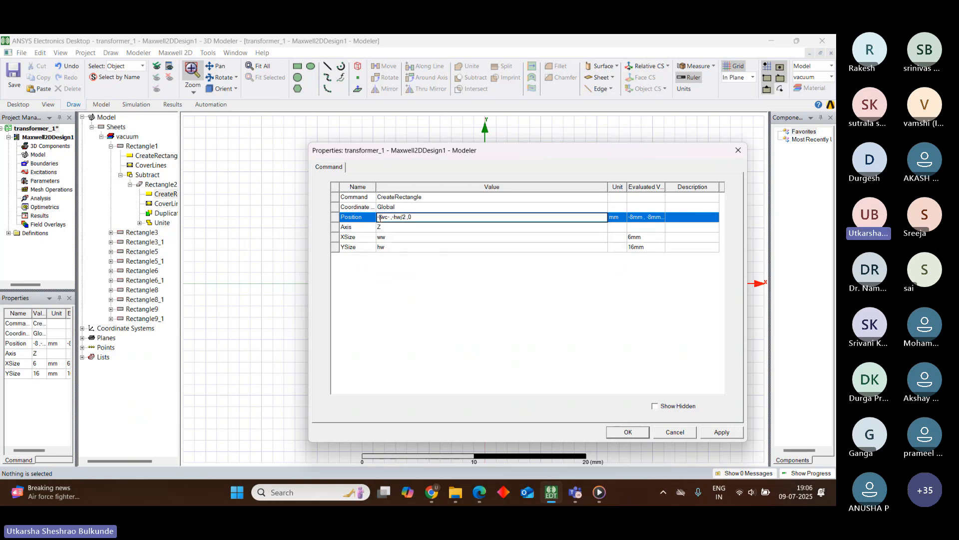
pyautogui.write('2(W')
pyautogui.press('BackSpace')
pyautogui.press('BackSpace')
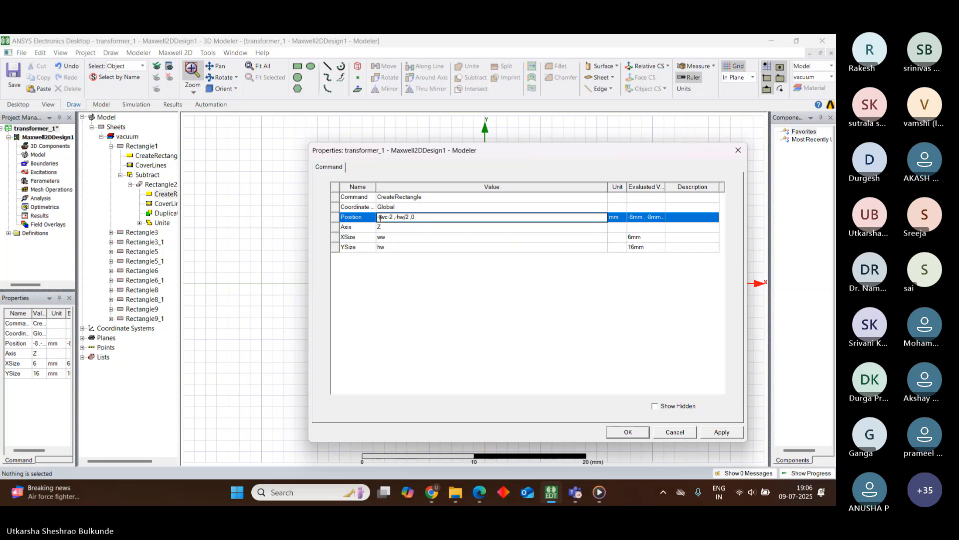
pyautogui.press('Left')
pyautogui.write('(')
pyautogui.press('Right')
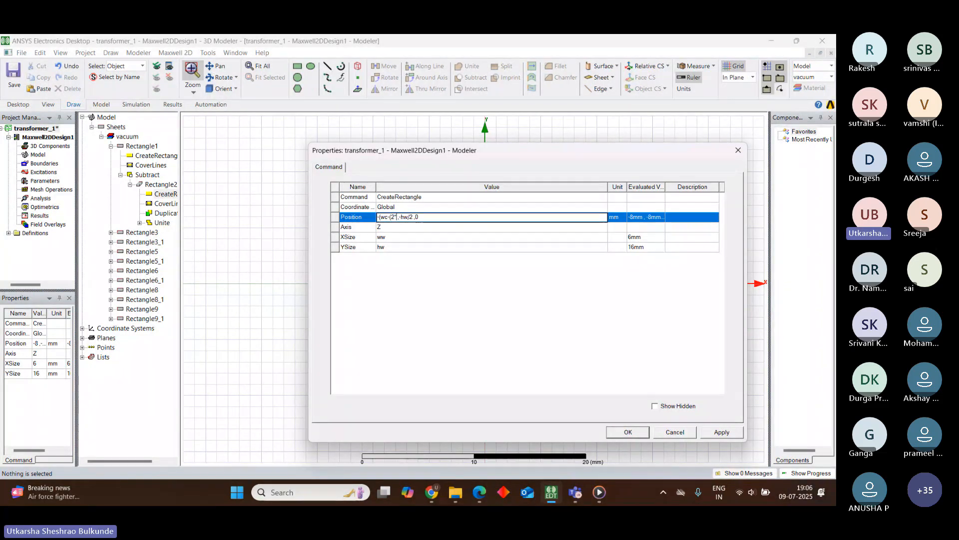
pyautogui.write('*W')
pyautogui.press('BackSpace')
pyautogui.write('ww')
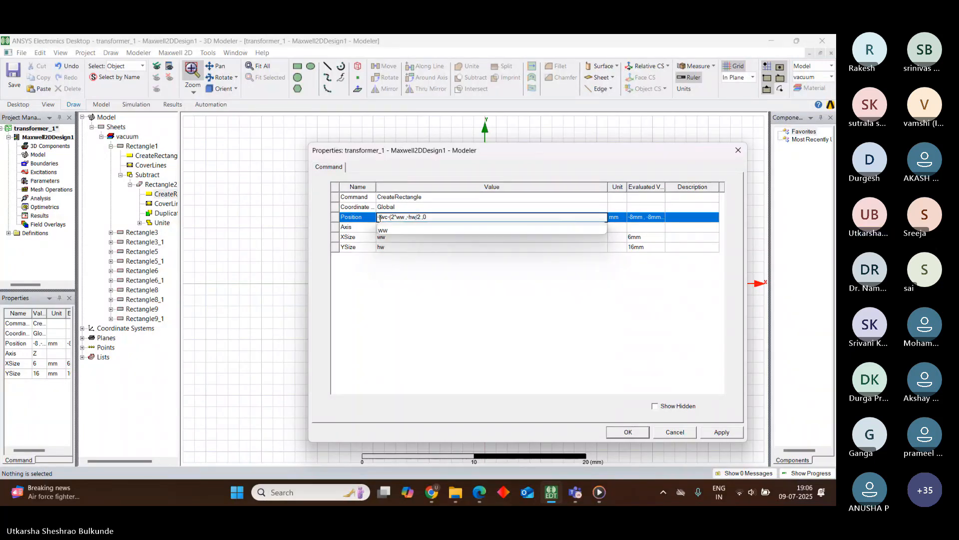
pyautogui.write(')')
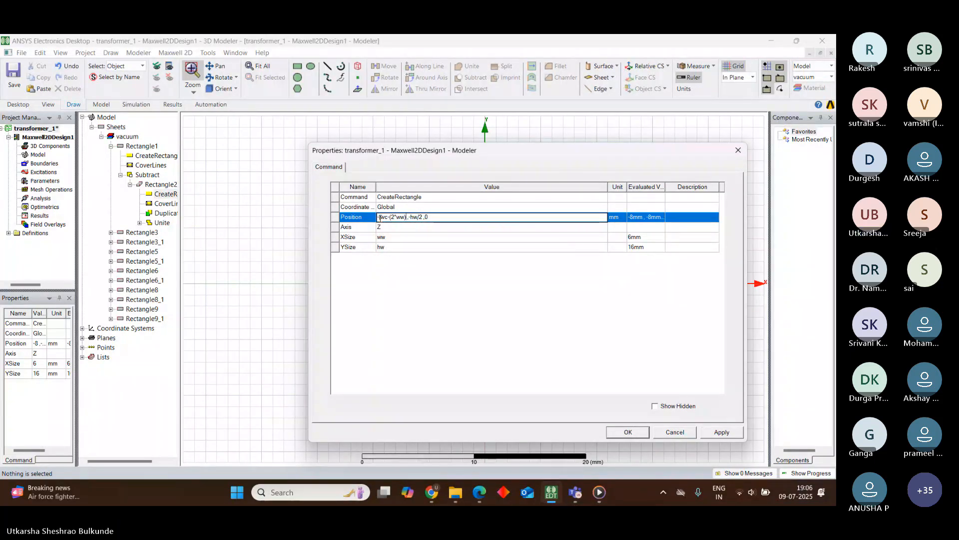
pyautogui.write(')')
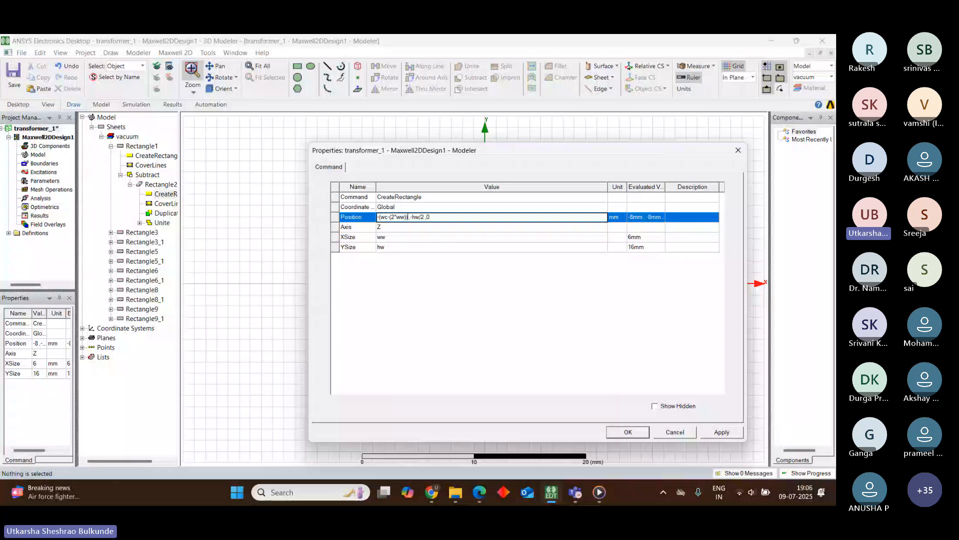
pyautogui.write('/6)')
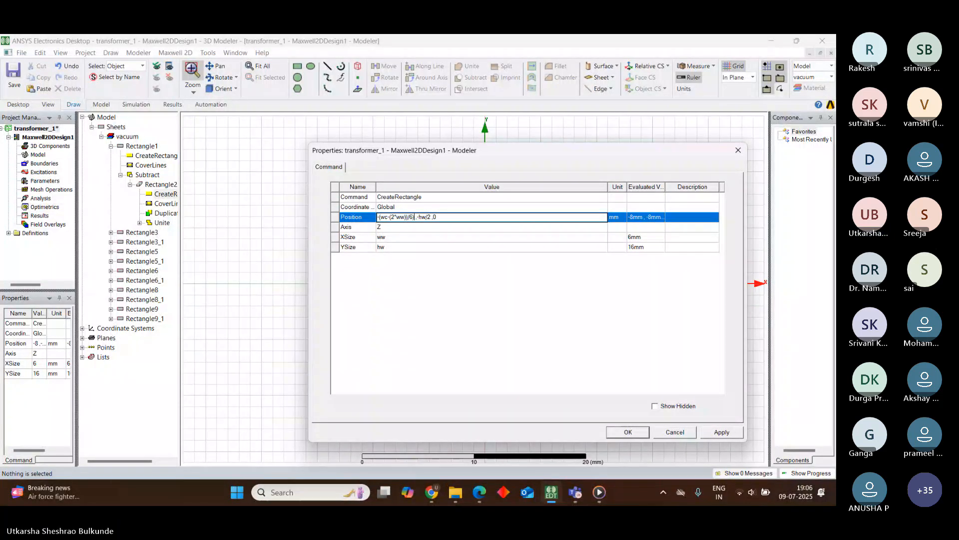
# Complete the Position as -(((wc-(2*ww))/6)+ww),-hw/2,0mm and apply it
pyautogui.click(390, 217)
pyautogui.write('((')
pyautogui.write('+ww')
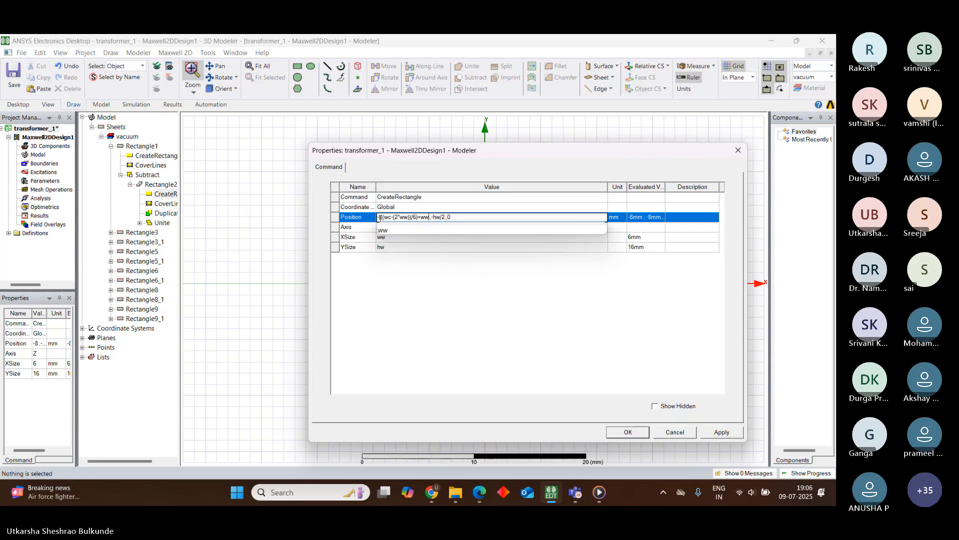
pyautogui.write(')')
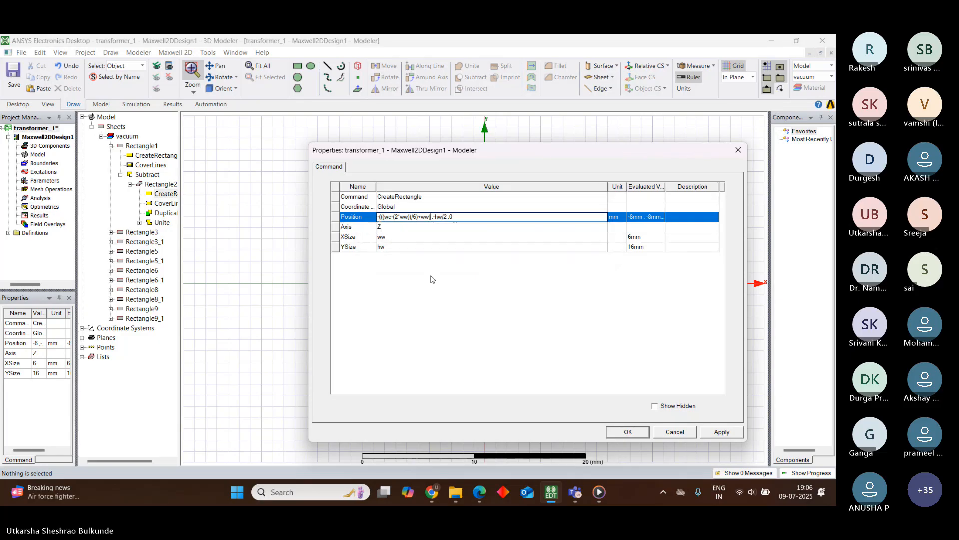
pyautogui.click(432, 280)
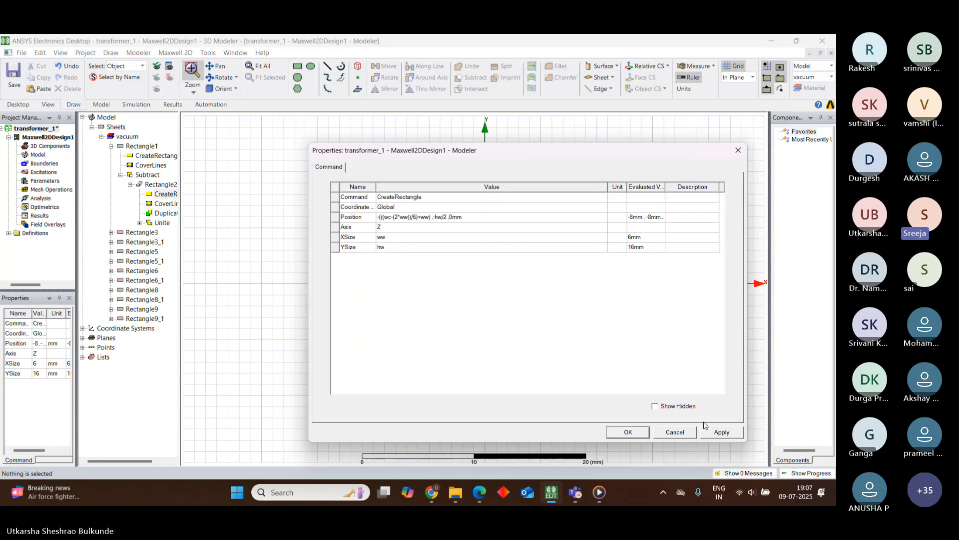
pyautogui.click(723, 433)
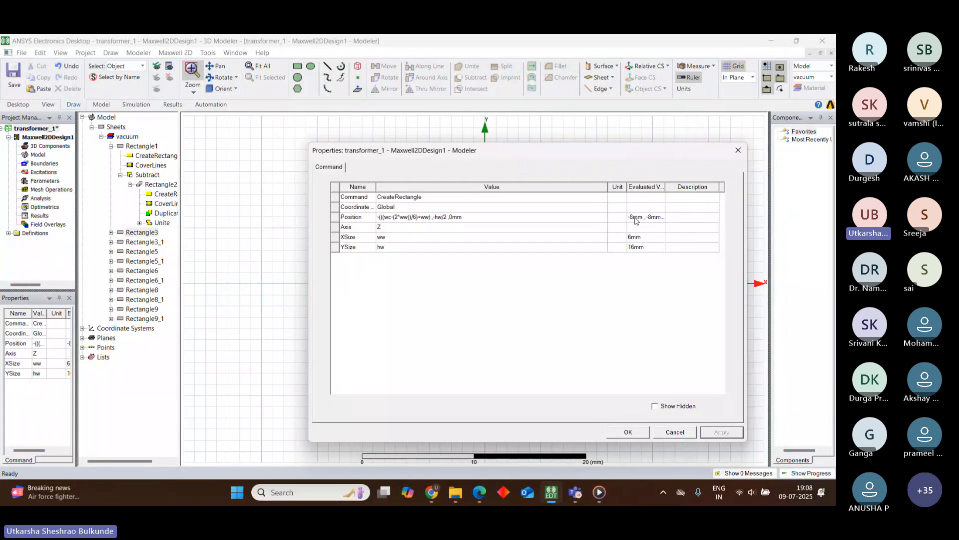
# Review the +ww term in the Position expression, then bring up the manual's Fig. 2.1
pyautogui.click(379, 219)
pyautogui.click(378, 219)
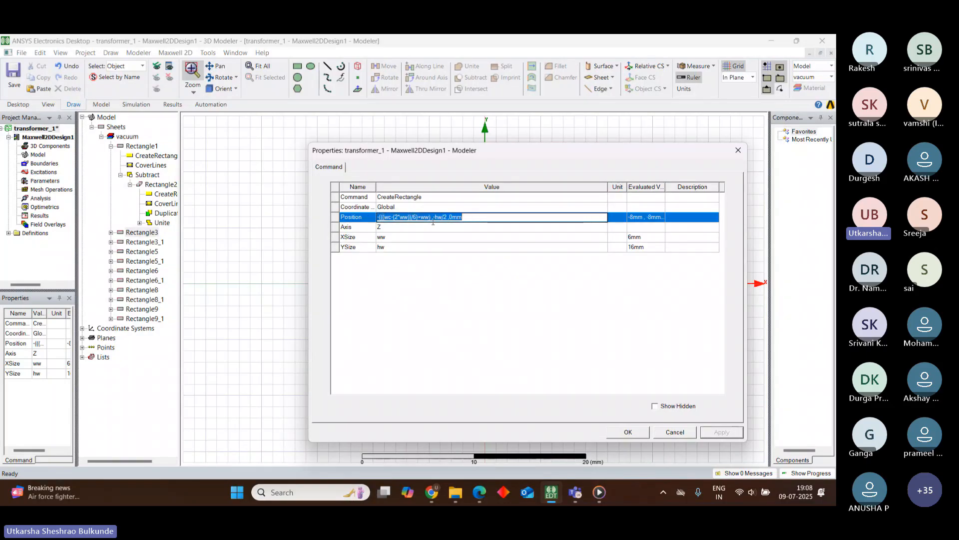
pyautogui.click(431, 218)
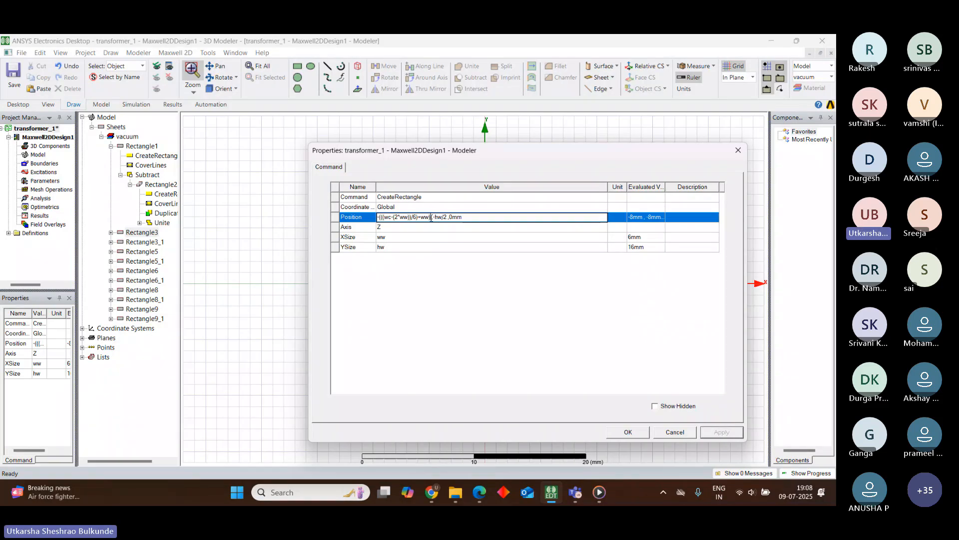
pyautogui.click(481, 489)
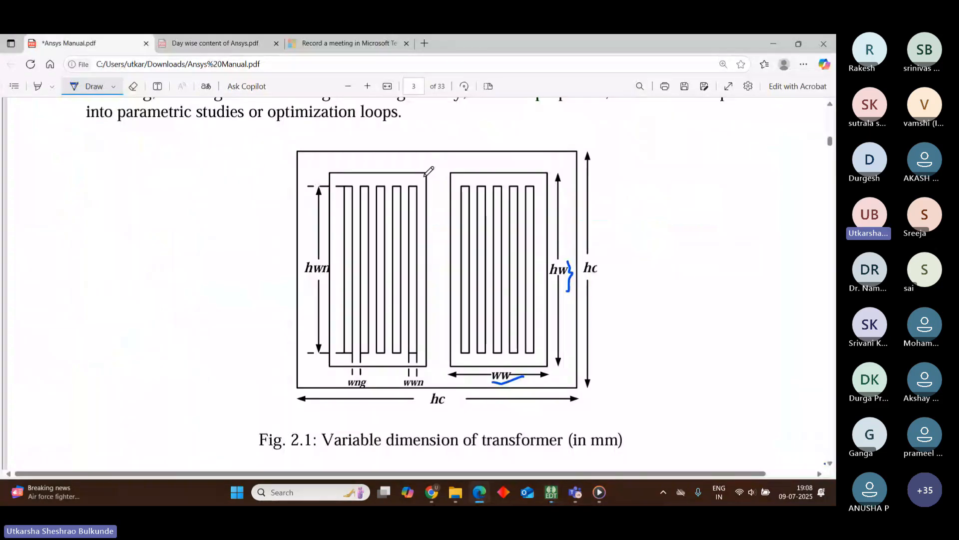
# Draw a vertical centre line through Fig. 2.1 and two marks beside the centre limb
pyautogui.moveTo(438, 154); pyautogui.dragTo(442, 389)
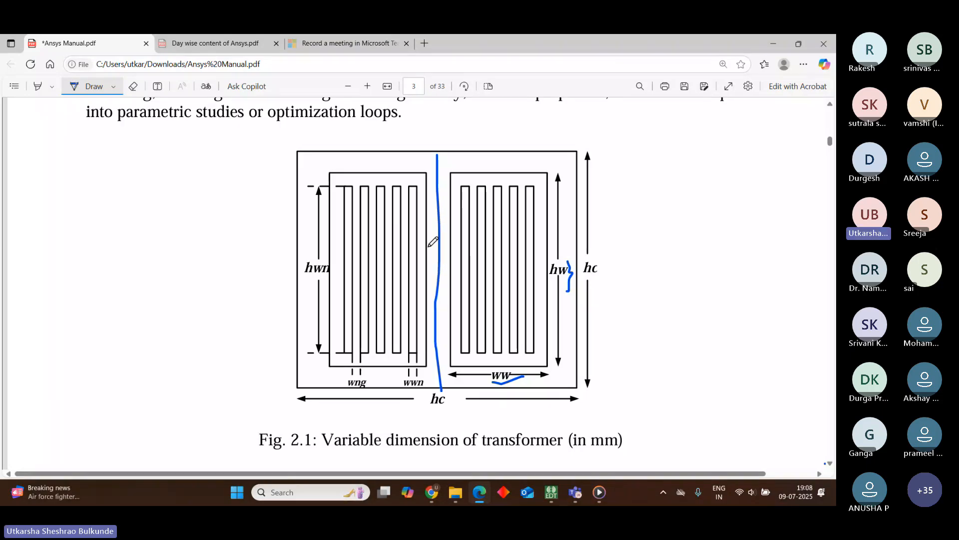
pyautogui.moveTo(427, 249)
pyautogui.mouseDown()
pyautogui.moveTo(447, 261)
pyautogui.moveTo(436, 249)
pyautogui.moveTo(447, 243)
pyautogui.moveTo(449, 253)
pyautogui.mouseUp()
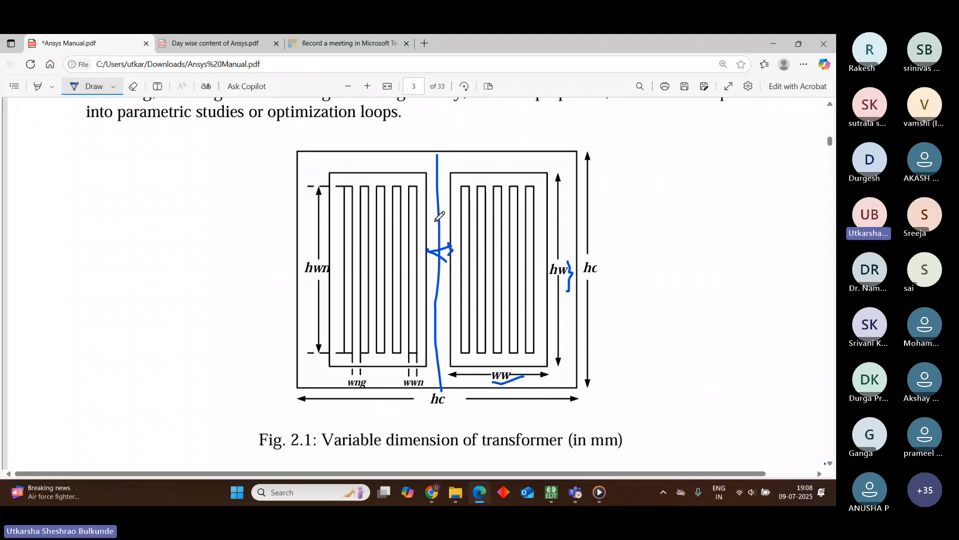
pyautogui.moveTo(434, 221); pyautogui.dragTo(447, 228)
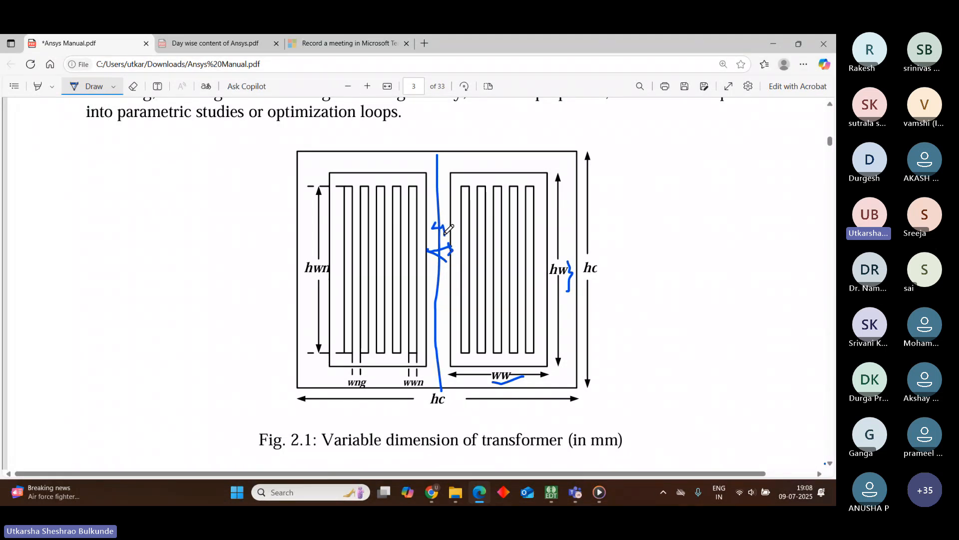
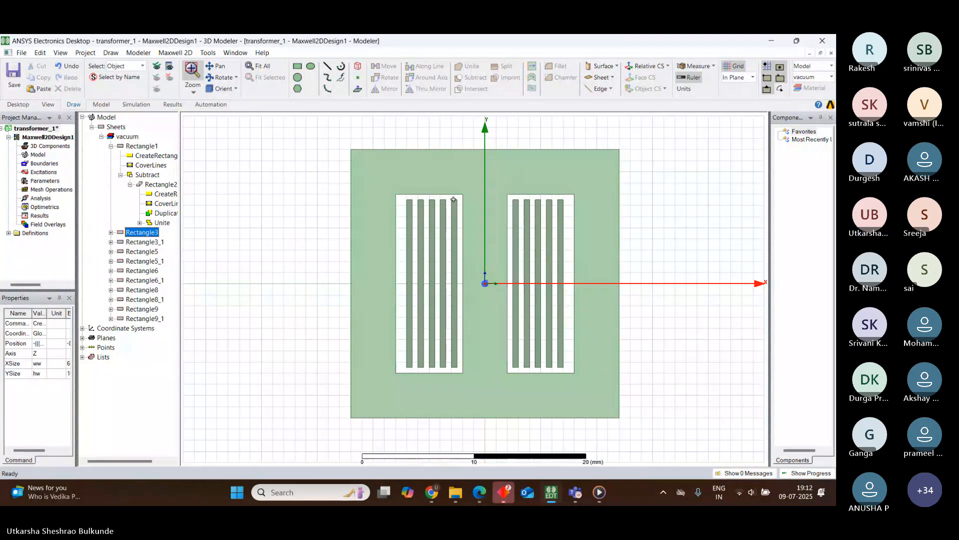
# Open Rectangle3's CreateRectangle properties and set XSize to a new variable wwn of 0.5 mm
pyautogui.click(111, 233)
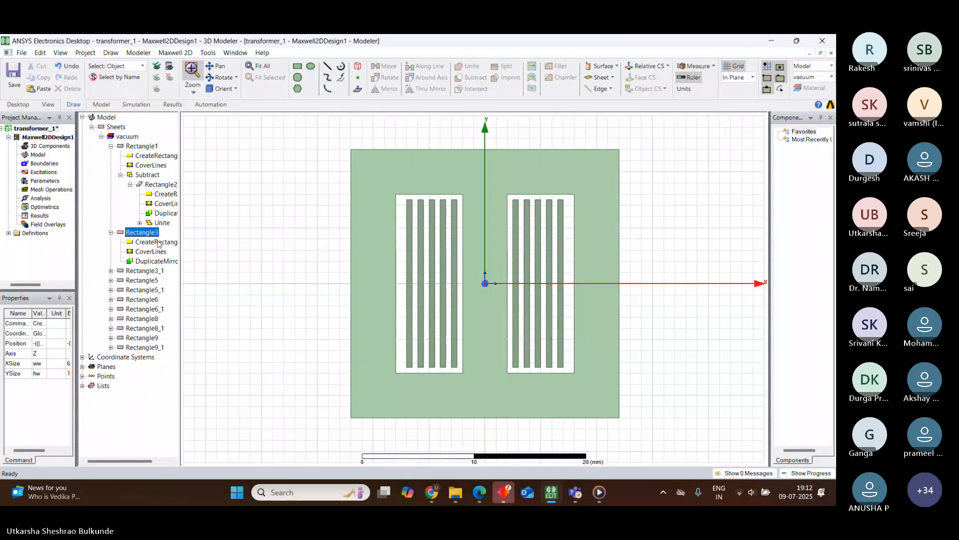
pyautogui.doubleClick(157, 242)
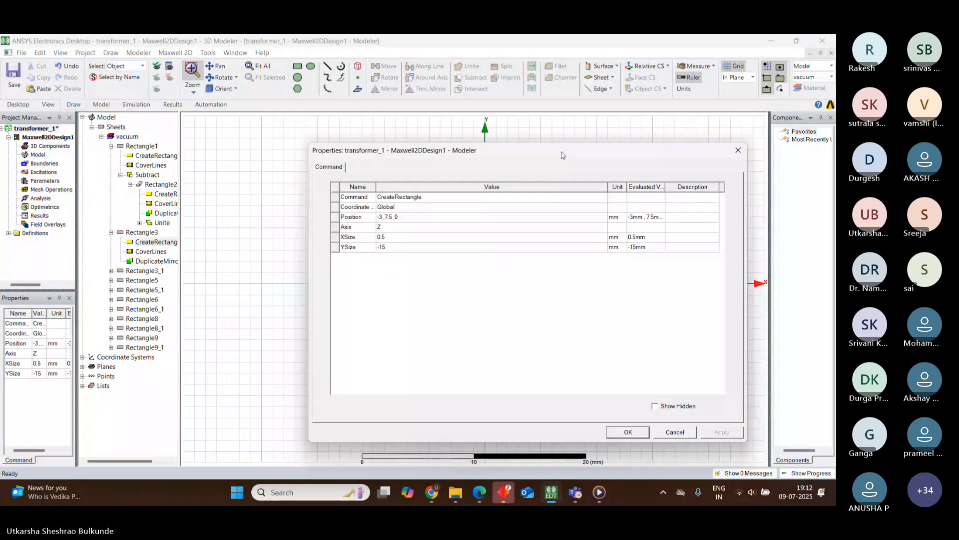
pyautogui.moveTo(563, 152); pyautogui.dragTo(327, 175)
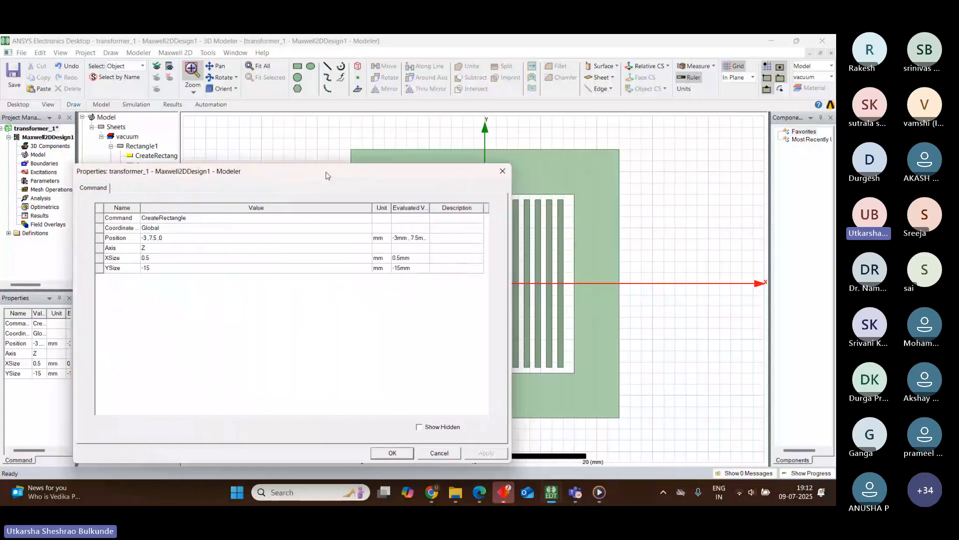
pyautogui.click(151, 260)
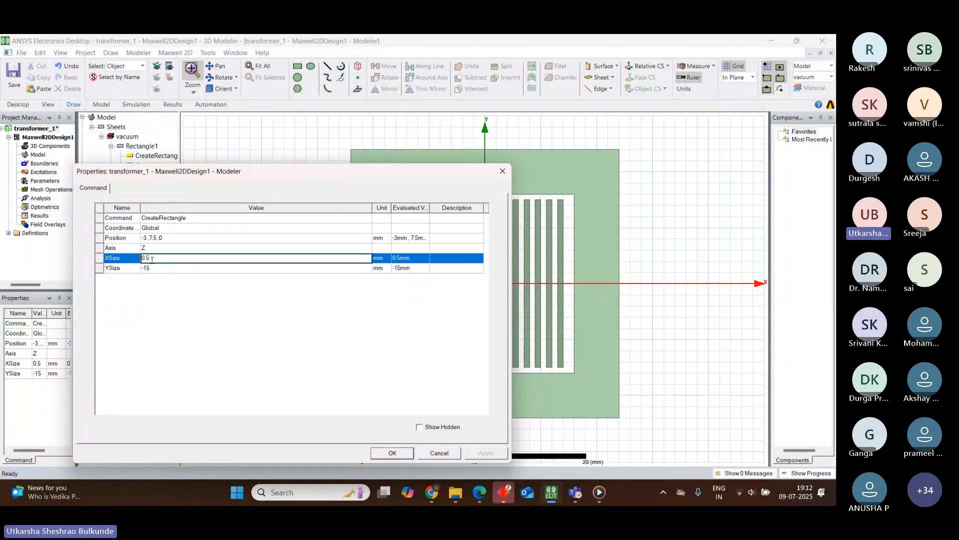
pyautogui.press('BackSpace')
pyautogui.press('BackSpace')
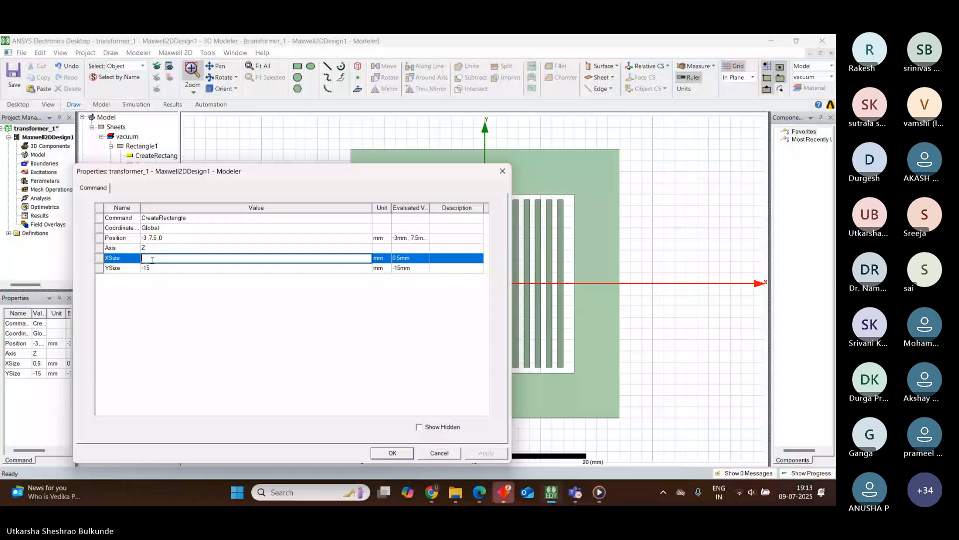
pyautogui.write('wwn')
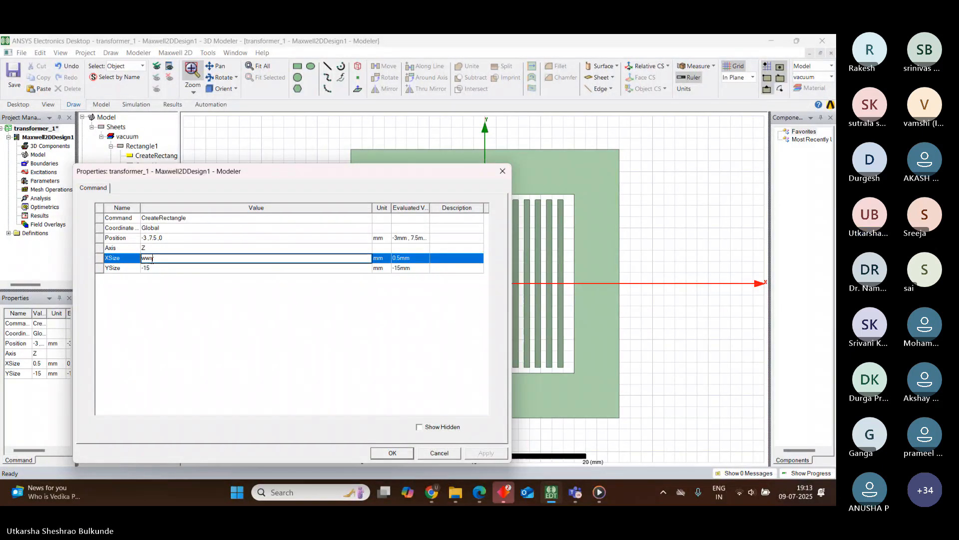
pyautogui.click(155, 270)
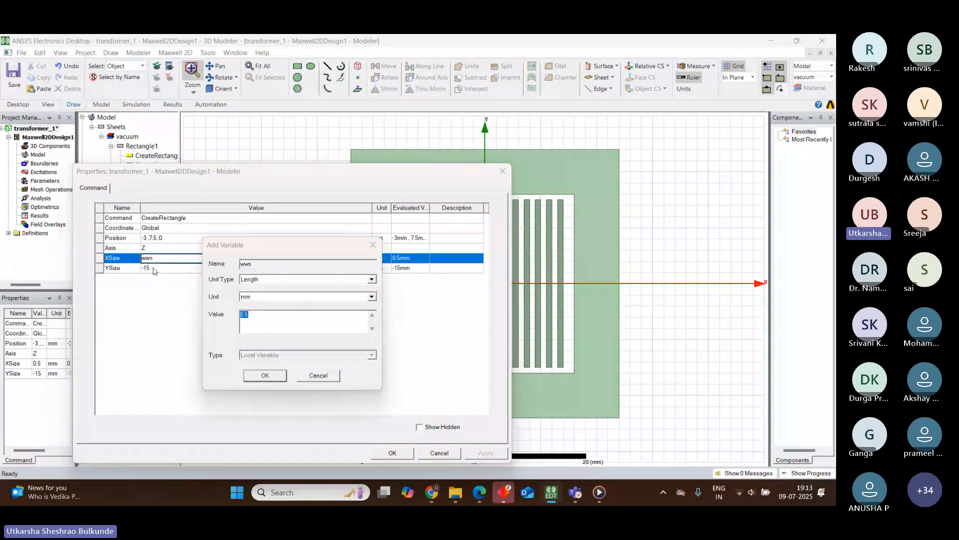
pyautogui.click(264, 376)
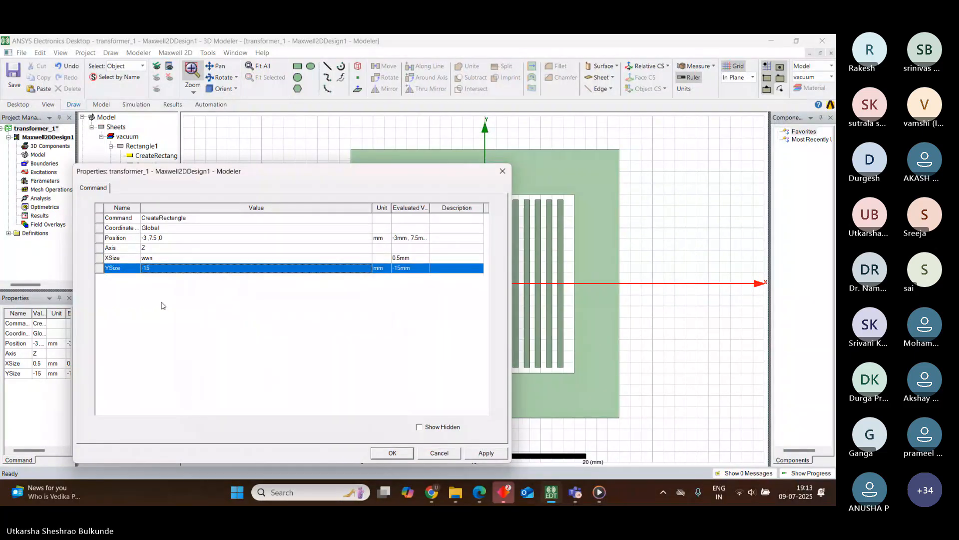
# Set YSize to -hwn, defining the variable hwn as 15 mm
pyautogui.click(155, 267)
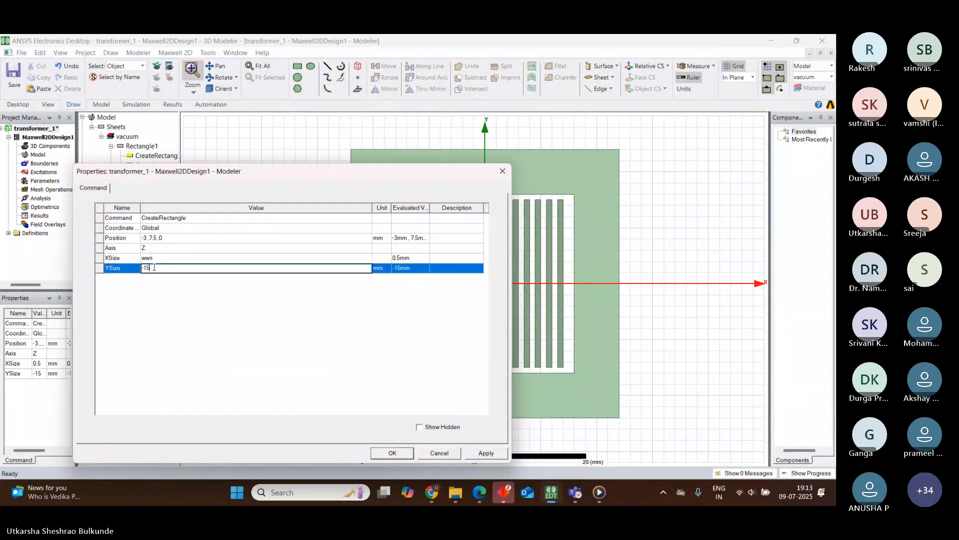
pyautogui.press('BackSpace')
pyautogui.press('BackSpace')
pyautogui.write('hwn')
pyautogui.press('Return')
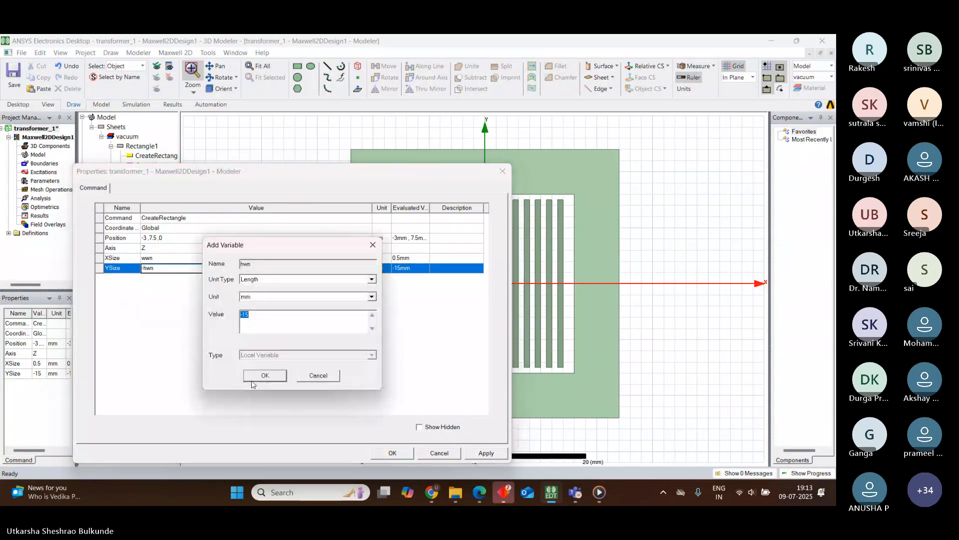
pyautogui.write('15')
pyautogui.click(262, 375)
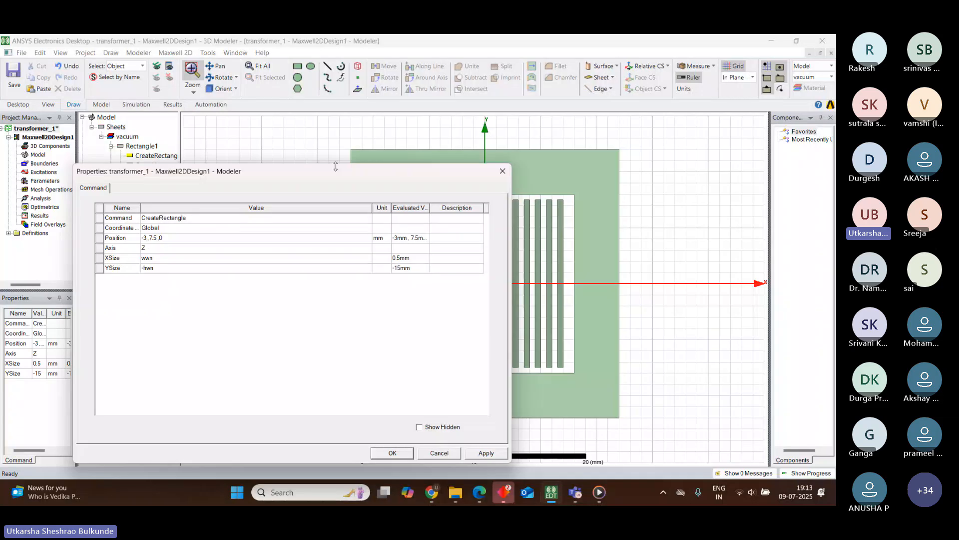
pyautogui.moveTo(332, 179); pyautogui.dragTo(257, 241)
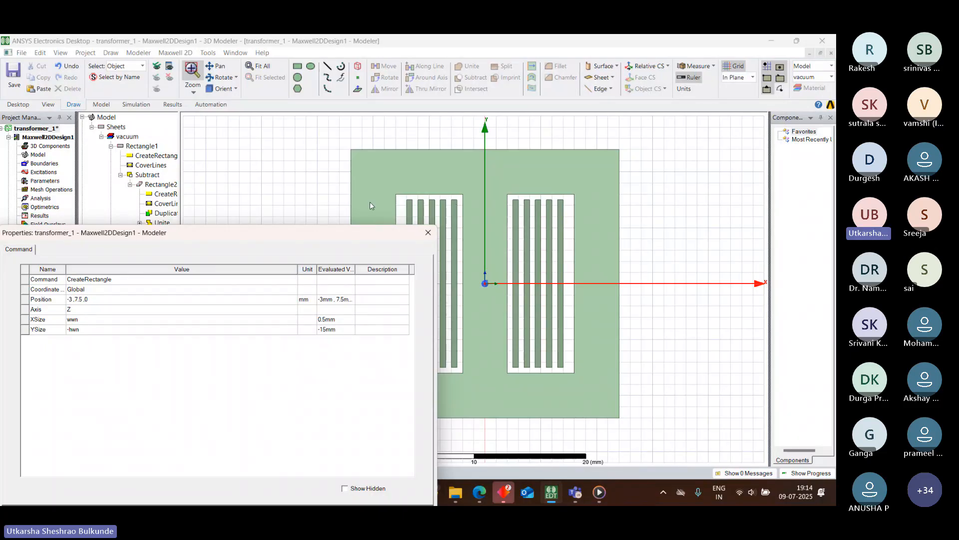
pyautogui.moveTo(306, 240); pyautogui.dragTo(638, 246)
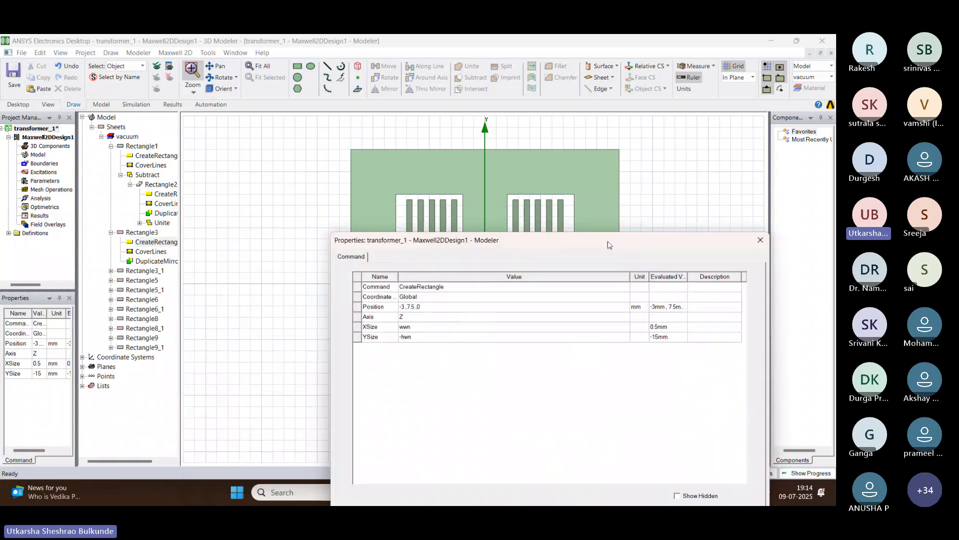
pyautogui.click(406, 306)
pyautogui.click(406, 307)
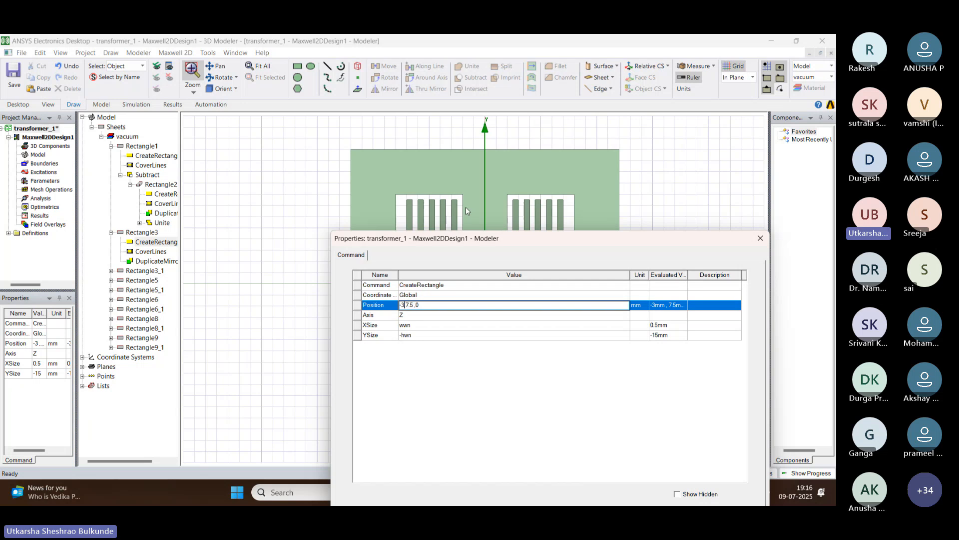
# Delete part of the Position x-coordinate and reposition the Properties dialog to show it fully
pyautogui.press('BackSpace')
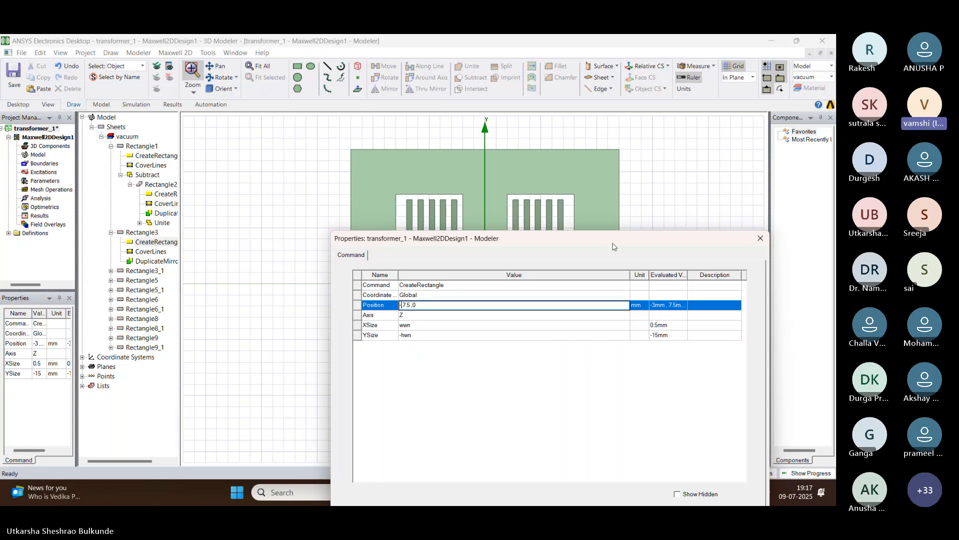
pyautogui.moveTo(613, 244); pyautogui.dragTo(366, 125)
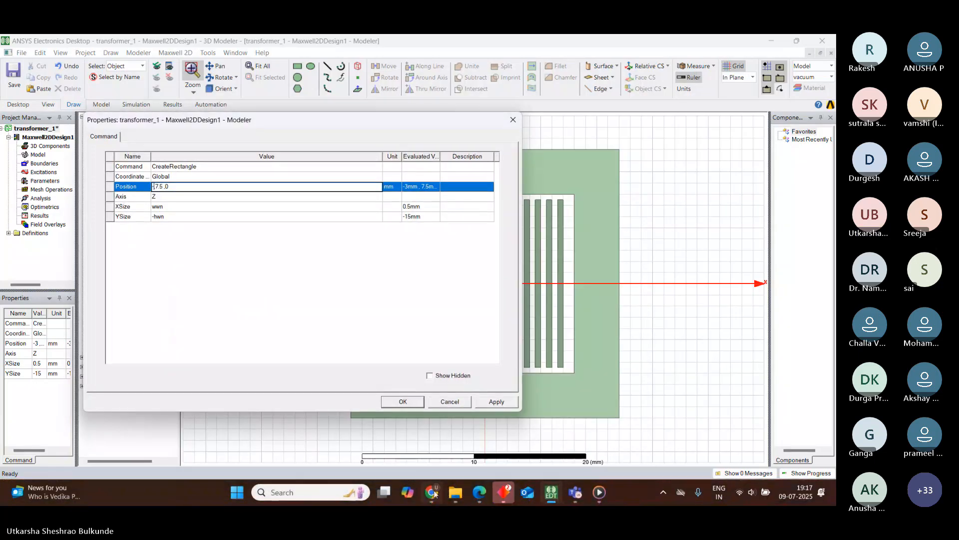
pyautogui.moveTo(432, 494)
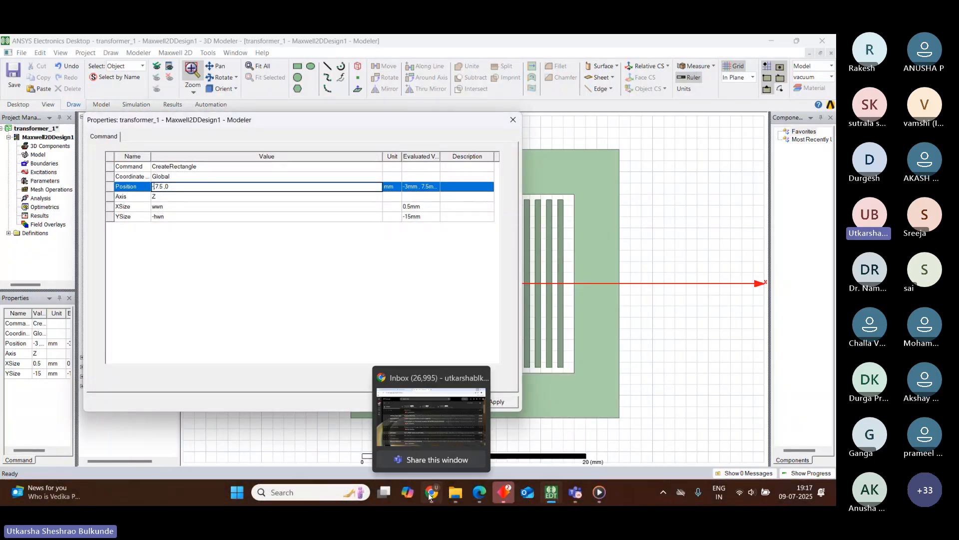
# In the Ansys Manual PDF, draw an ink line linking the window width to the formula
pyautogui.click(480, 498)
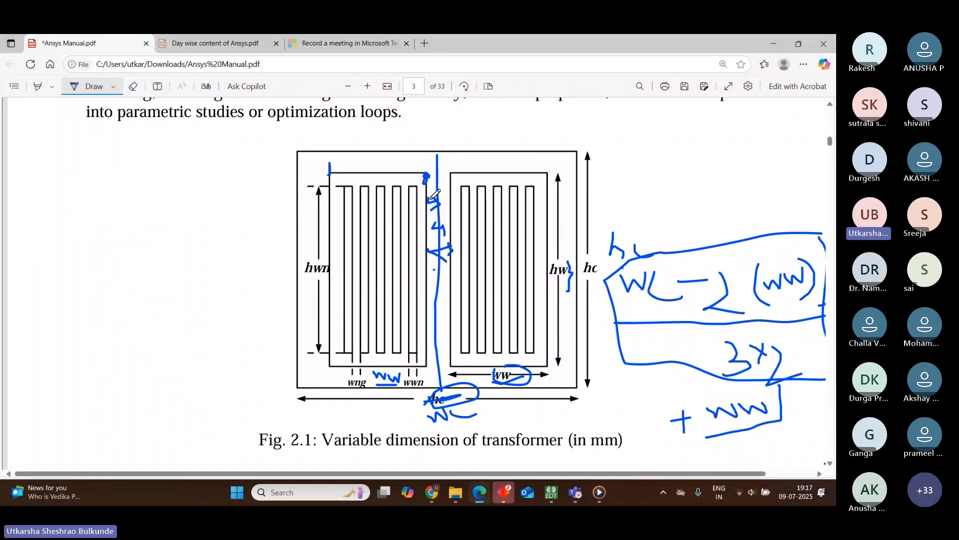
pyautogui.moveTo(431, 199)
pyautogui.mouseDown()
pyautogui.moveTo(429, 216)
pyautogui.moveTo(608, 245)
pyautogui.moveTo(651, 306)
pyautogui.mouseUp()
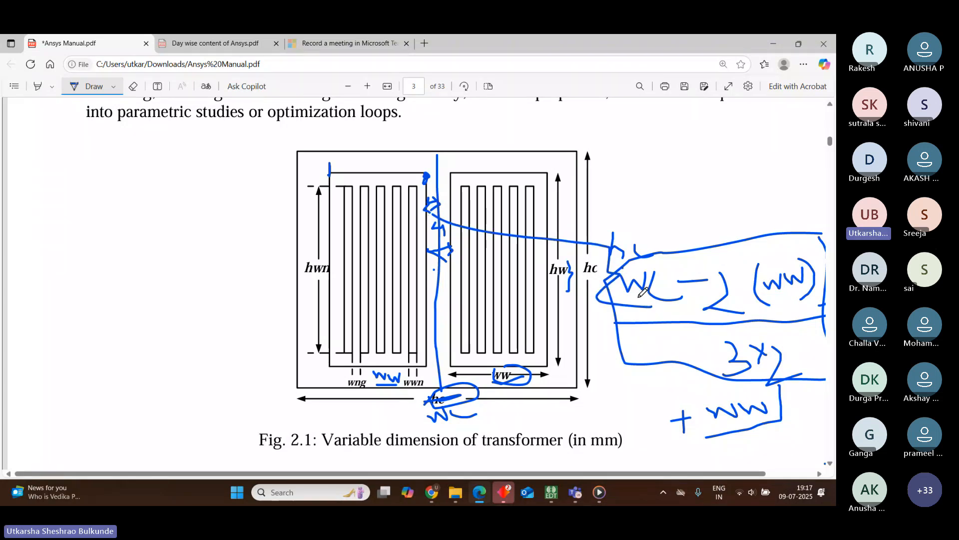
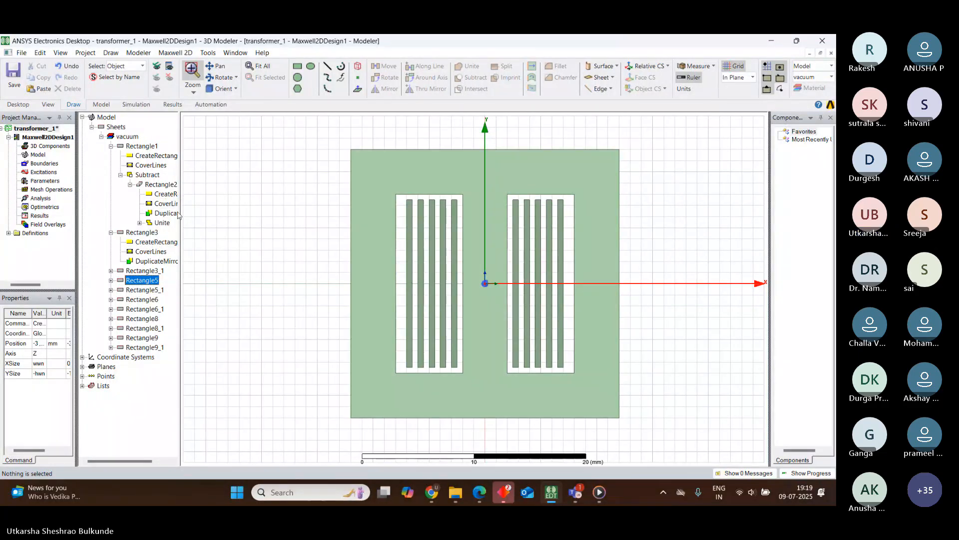
# Copy the x part of Rectangle2's Position expression, then close its properties unchanged
pyautogui.doubleClick(169, 195)
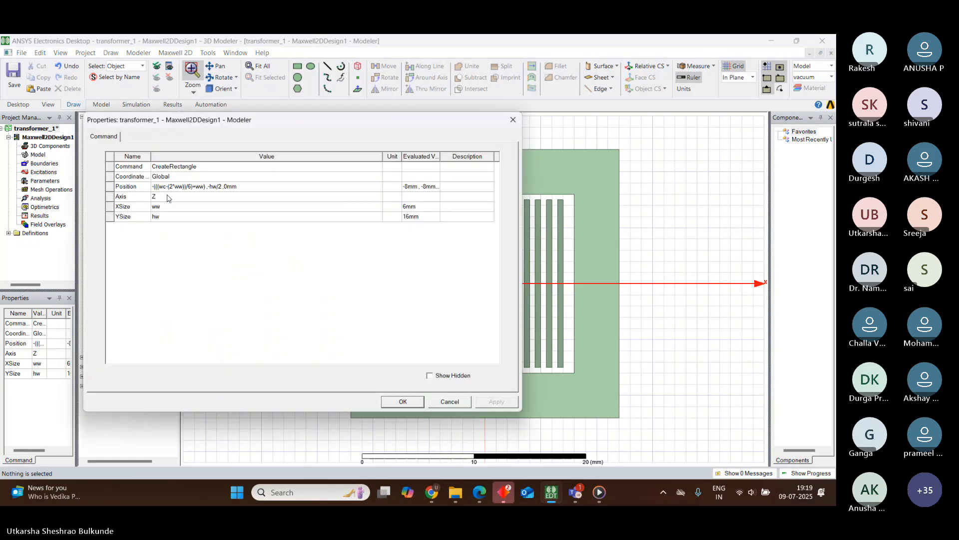
pyautogui.click(203, 185)
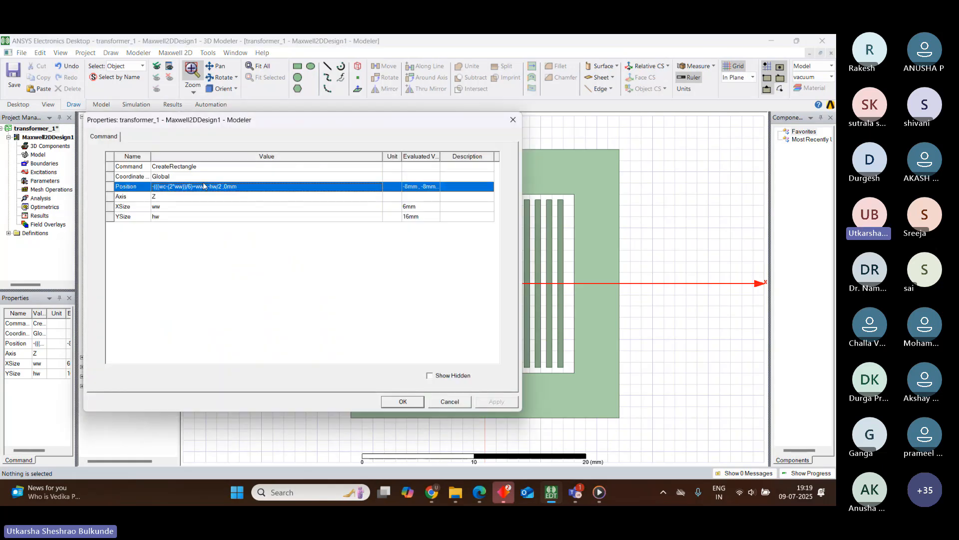
pyautogui.click(206, 186)
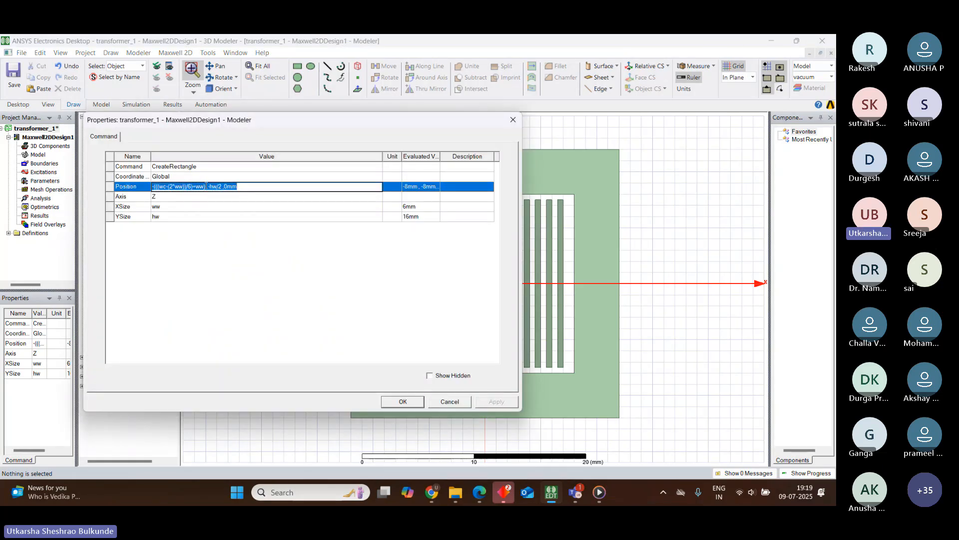
pyautogui.moveTo(206, 186); pyautogui.dragTo(150, 187)
pyautogui.hotkey('ctrl', 'c')
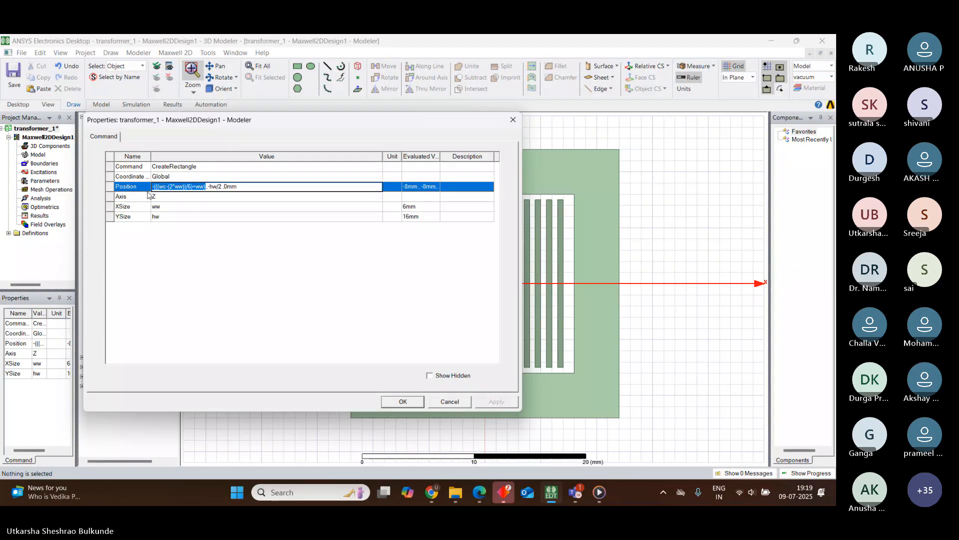
pyautogui.click(513, 120)
# In Rectangle3's Position, paste the copied x expression and extend it with +wwn+wng
pyautogui.click(139, 233)
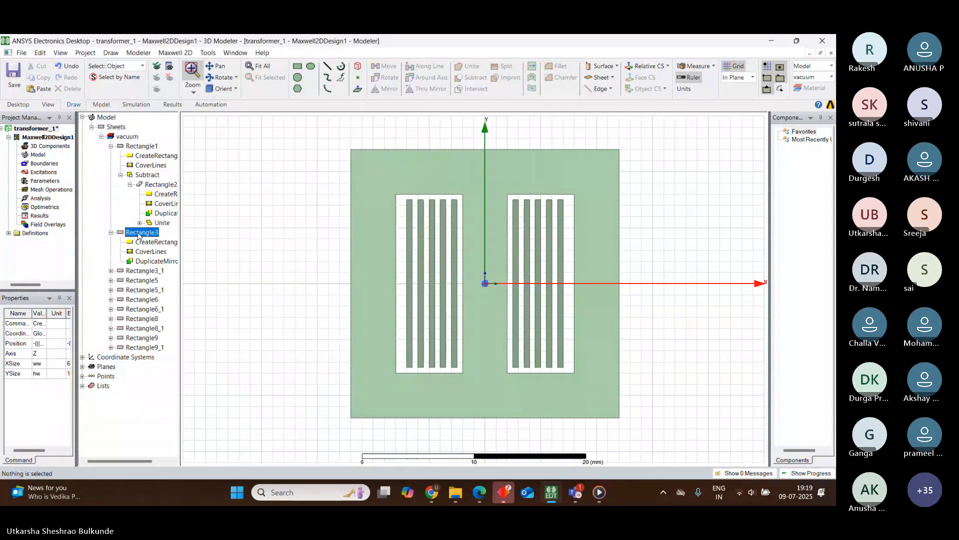
pyautogui.doubleClick(152, 242)
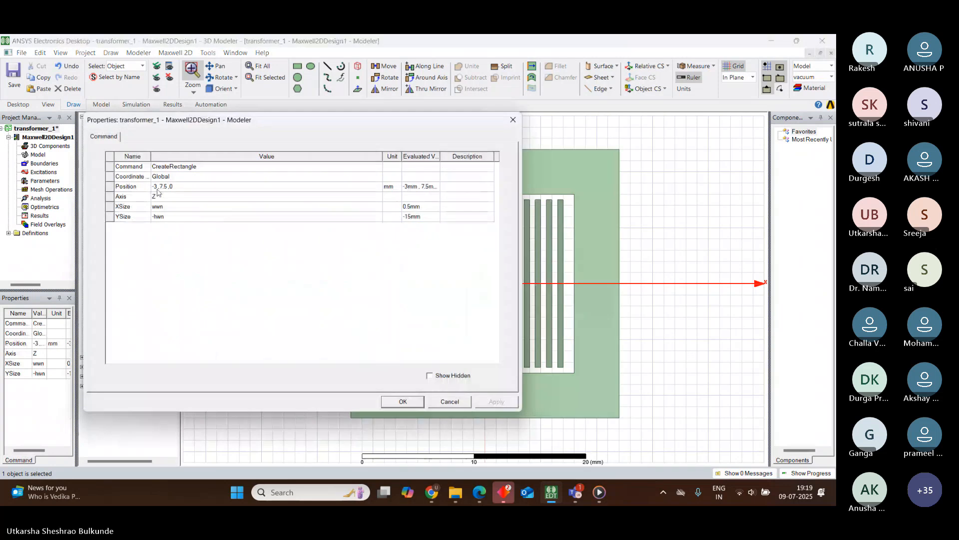
pyautogui.click(160, 187)
pyautogui.press('BackSpace')
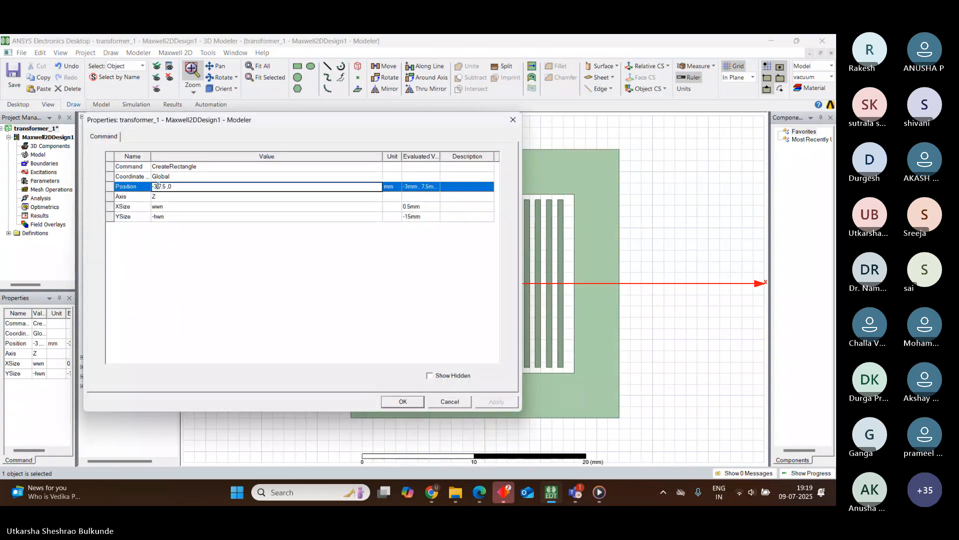
pyautogui.press('BackSpace')
pyautogui.hotkey('ctrl', 'v')
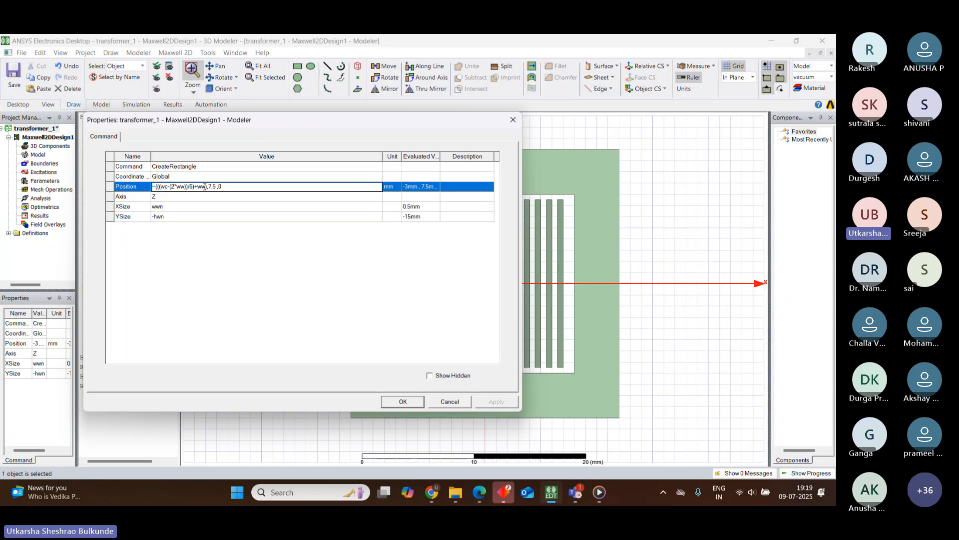
pyautogui.write('n')
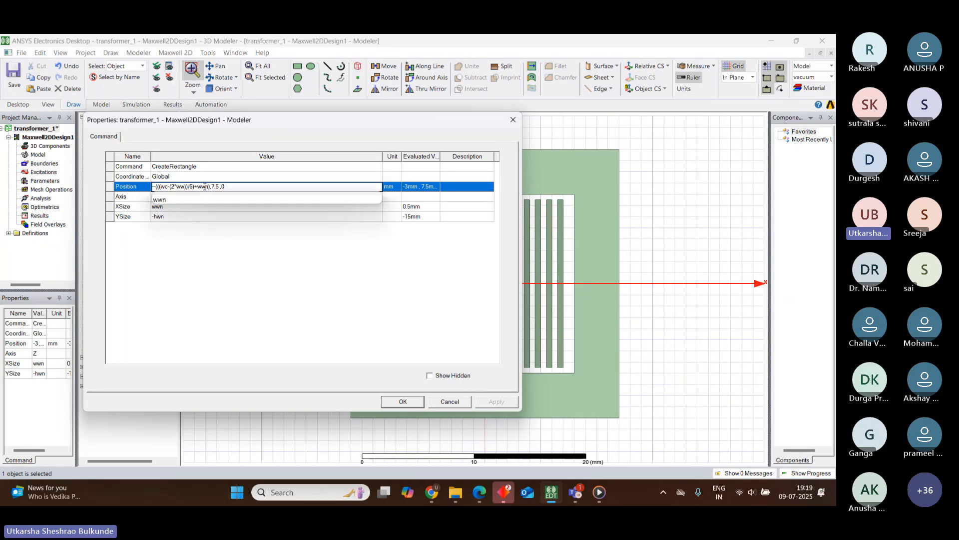
pyautogui.write('_')
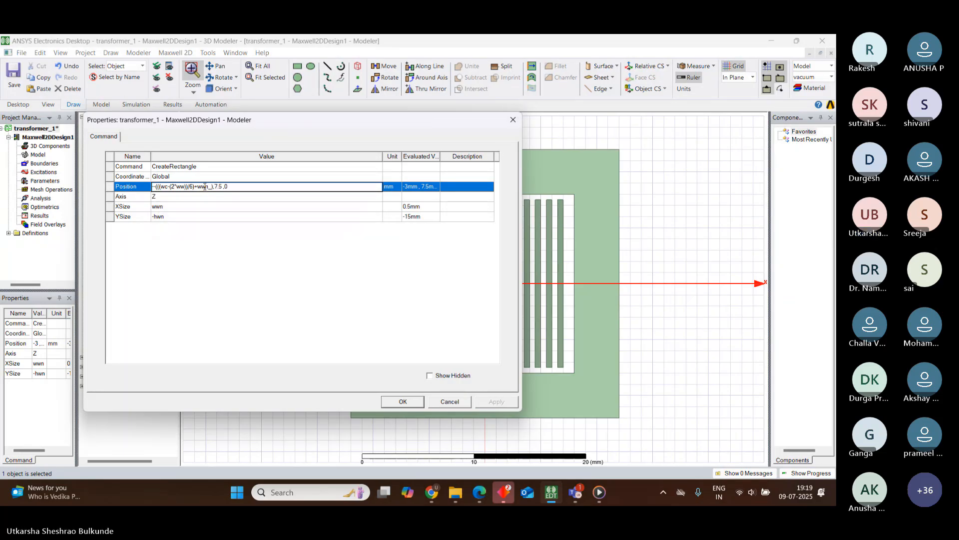
pyautogui.write('+wng')
pyautogui.press('BackSpace')
# Replace Rectangle3's 7.5 y coordinate with hwn/2 and commit the position
pyautogui.moveTo(162, 186); pyautogui.dragTo(192, 187)
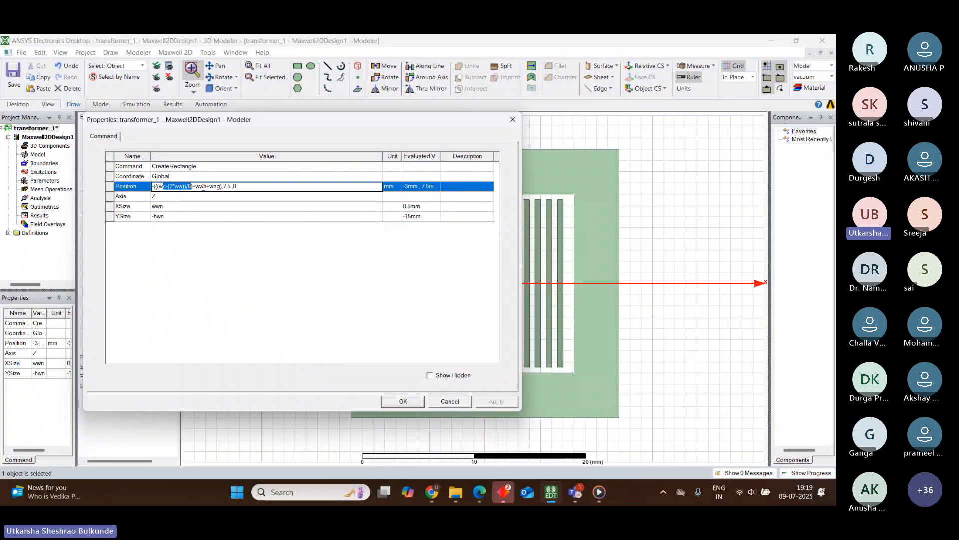
pyautogui.click(232, 188)
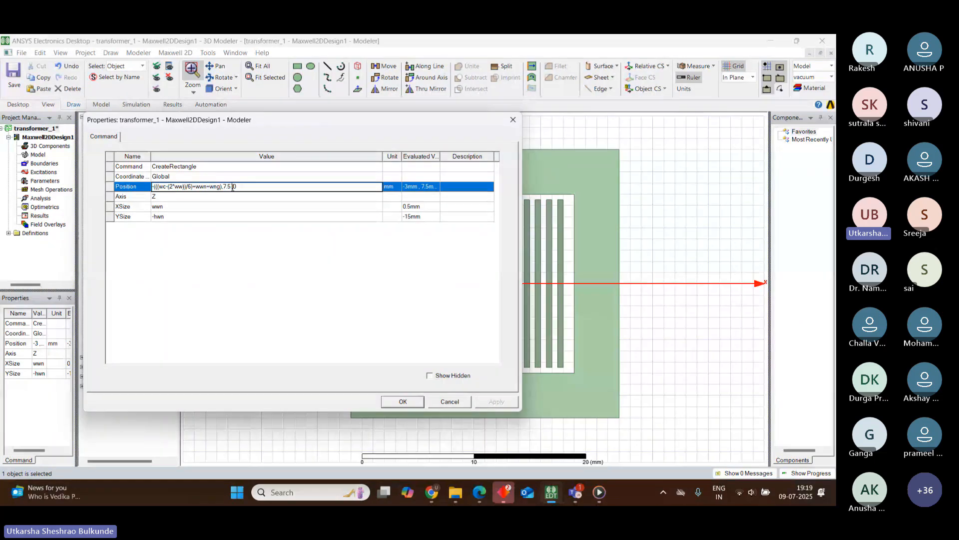
pyautogui.press('BackSpace')
pyautogui.press('BackSpace')
pyautogui.press('BackSpace')
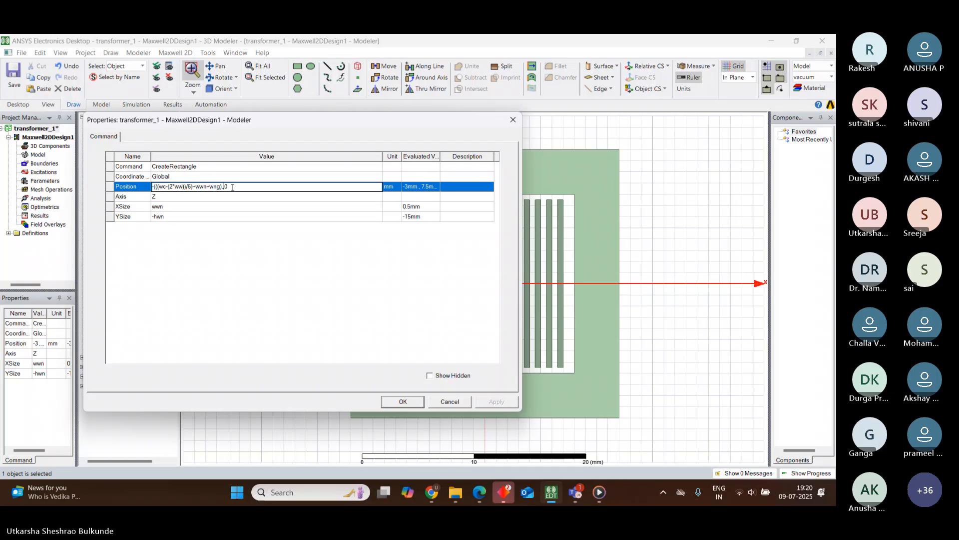
pyautogui.write('hwn')
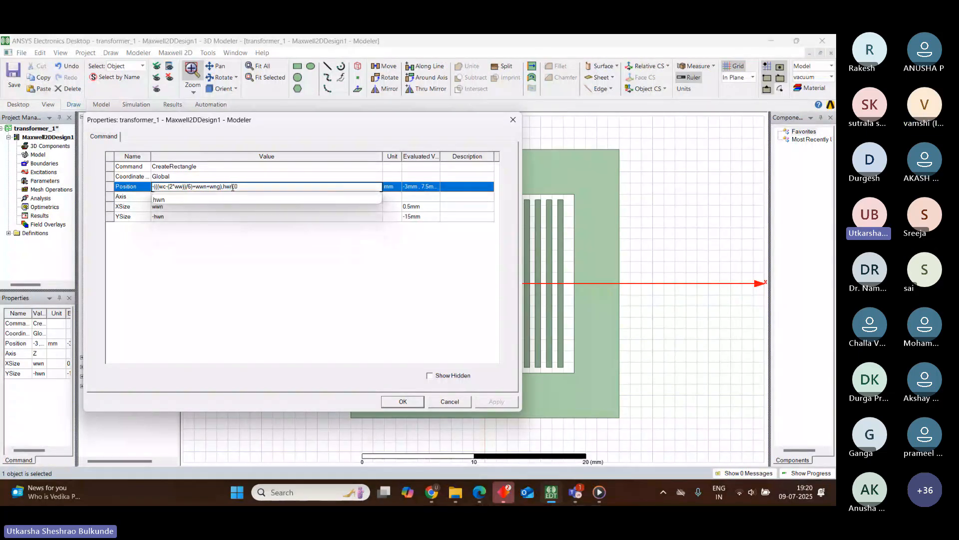
pyautogui.write('/2')
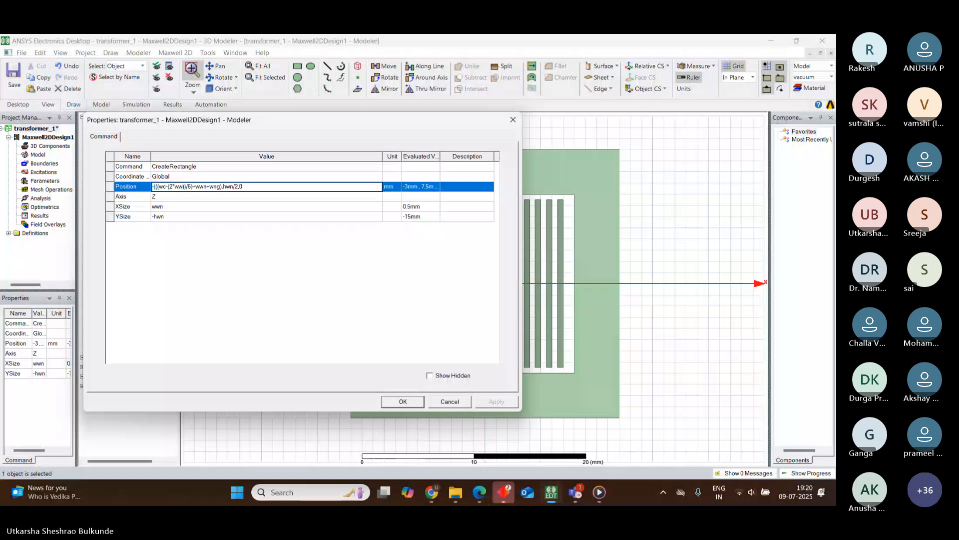
pyautogui.click(235, 286)
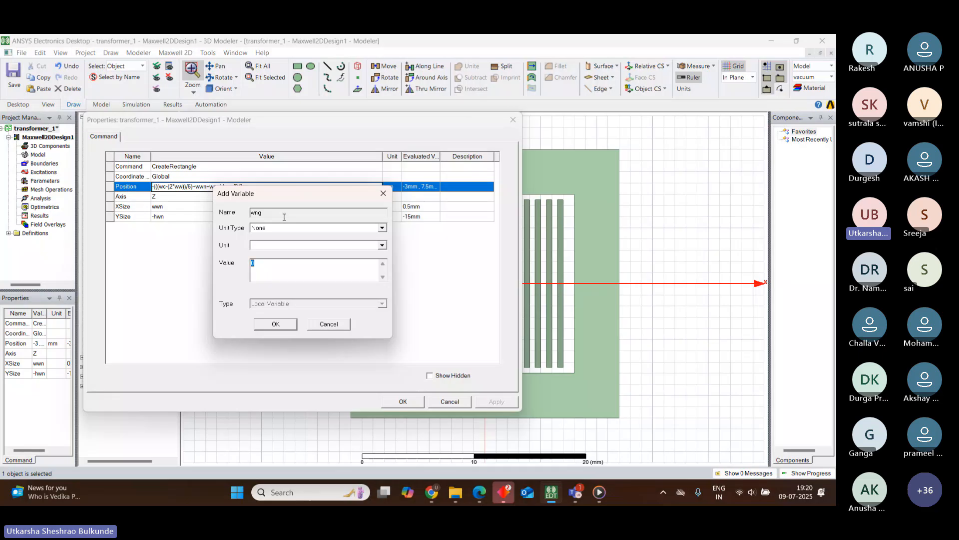
# Define wng as a Length variable of 0.5 mm and apply Rectangle3's new position
pyautogui.click(383, 228)
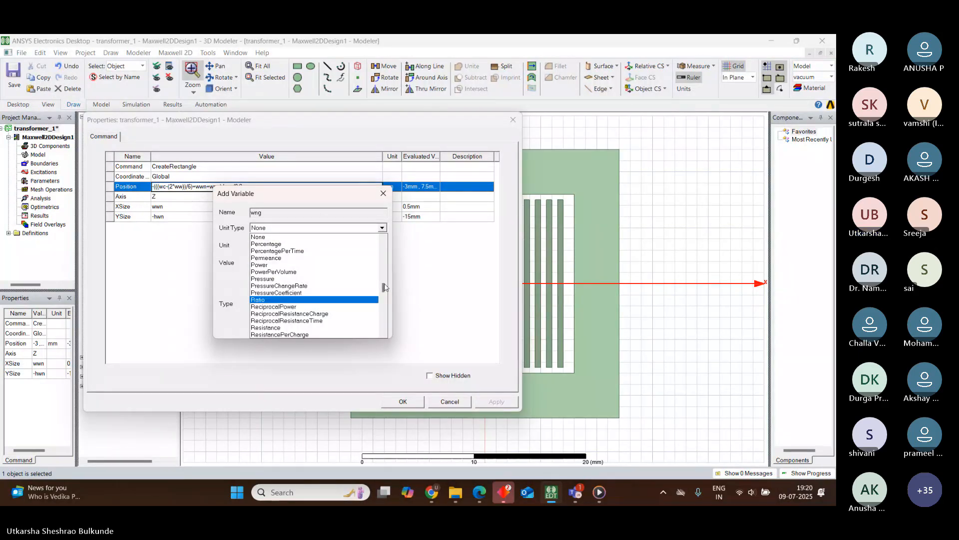
pyautogui.moveTo(386, 287); pyautogui.dragTo(386, 305)
pyautogui.press('l')
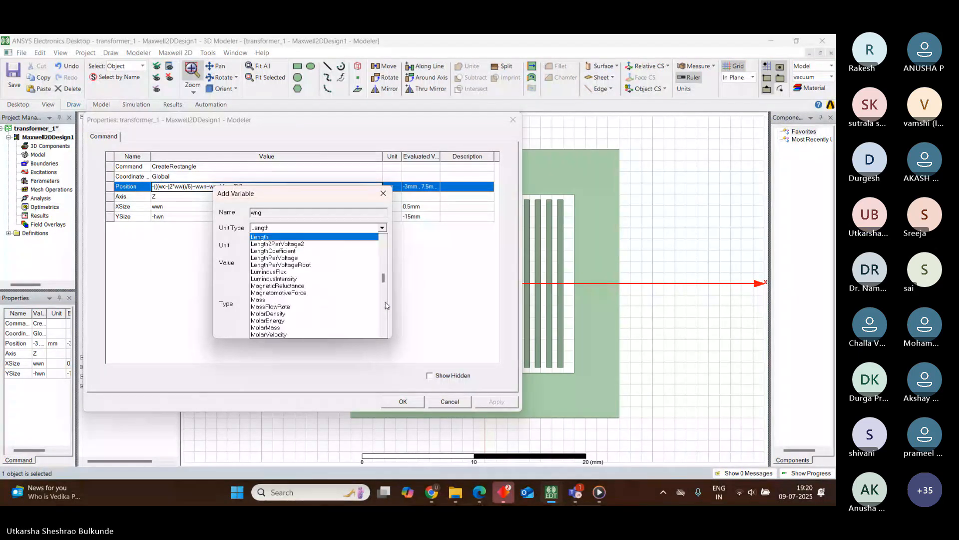
pyautogui.press('Return')
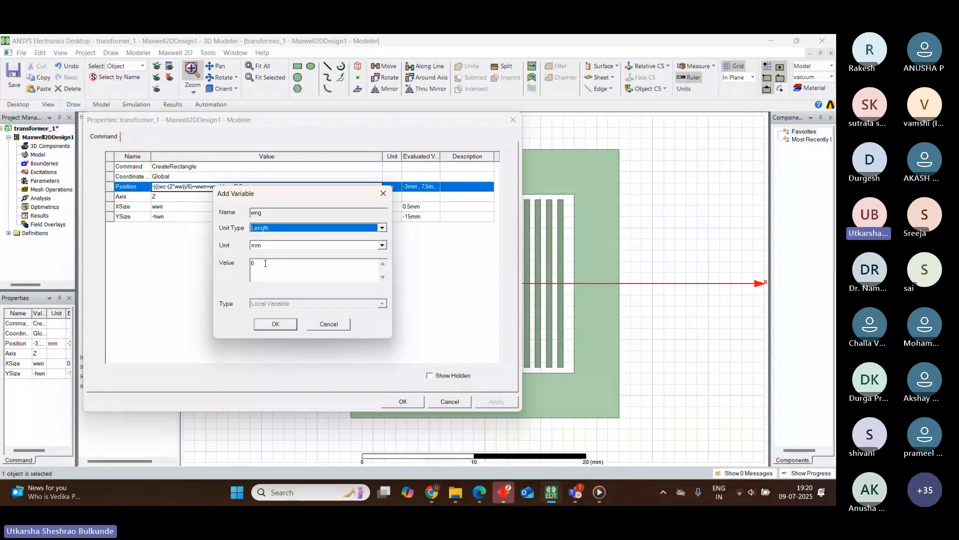
pyautogui.click(267, 263)
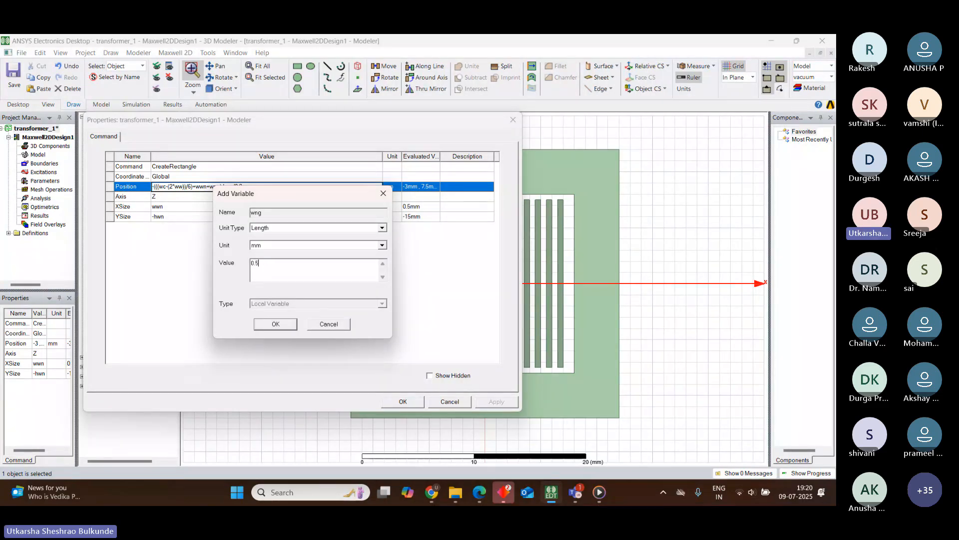
pyautogui.click(266, 325)
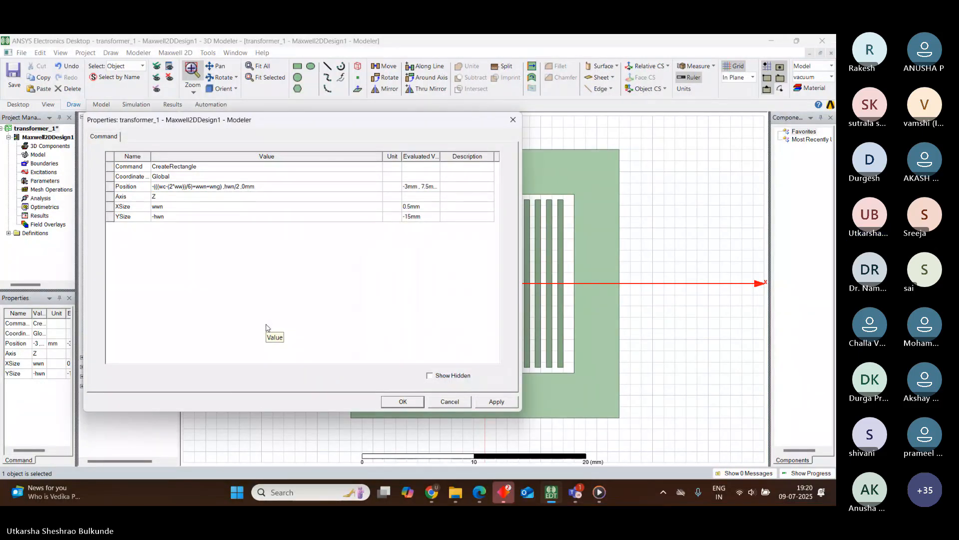
pyautogui.click(499, 403)
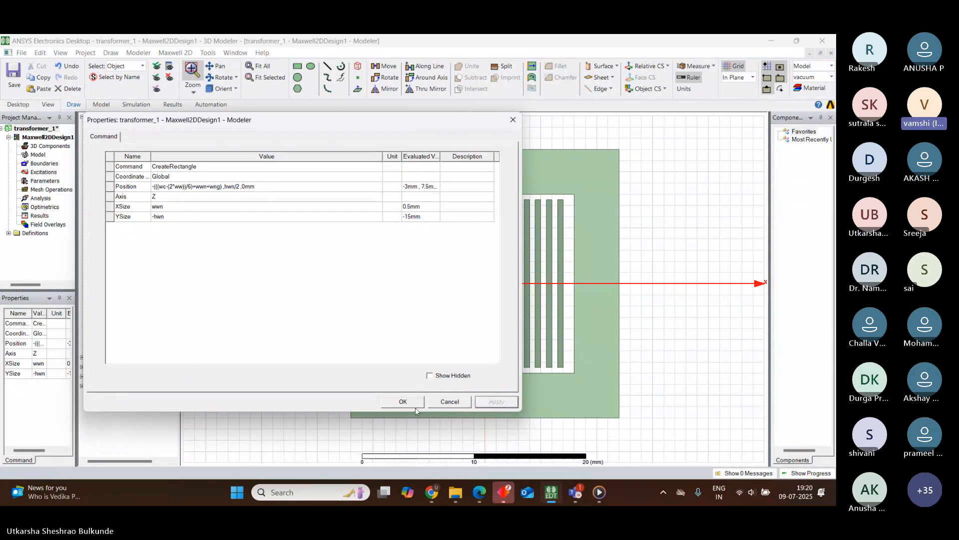
pyautogui.click(402, 402)
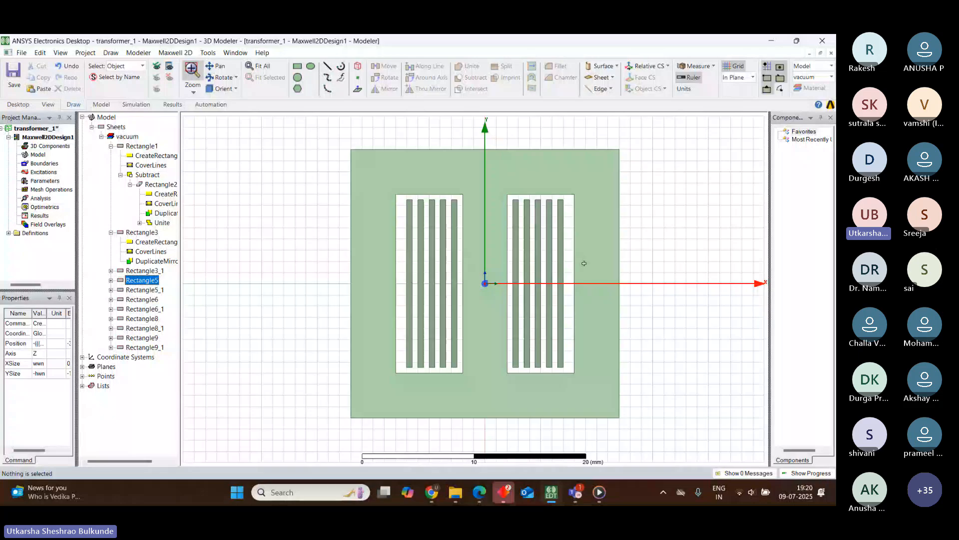
pyautogui.click(458, 236)
pyautogui.doubleClick(155, 243)
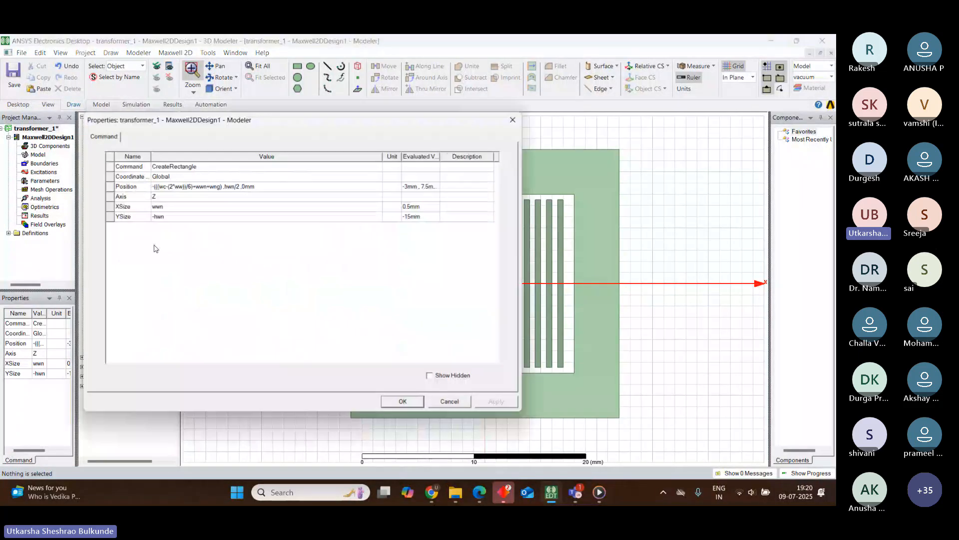
pyautogui.click(513, 122)
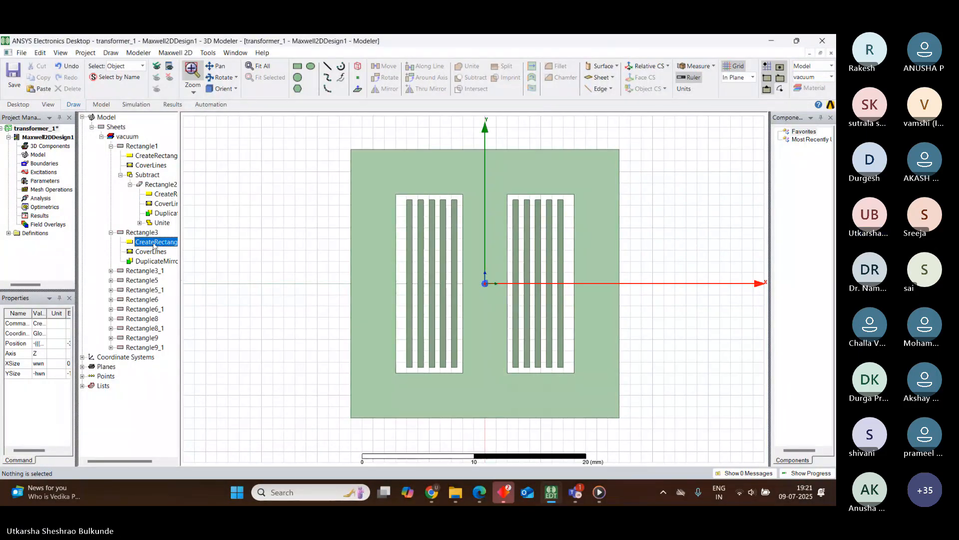
pyautogui.click(111, 271)
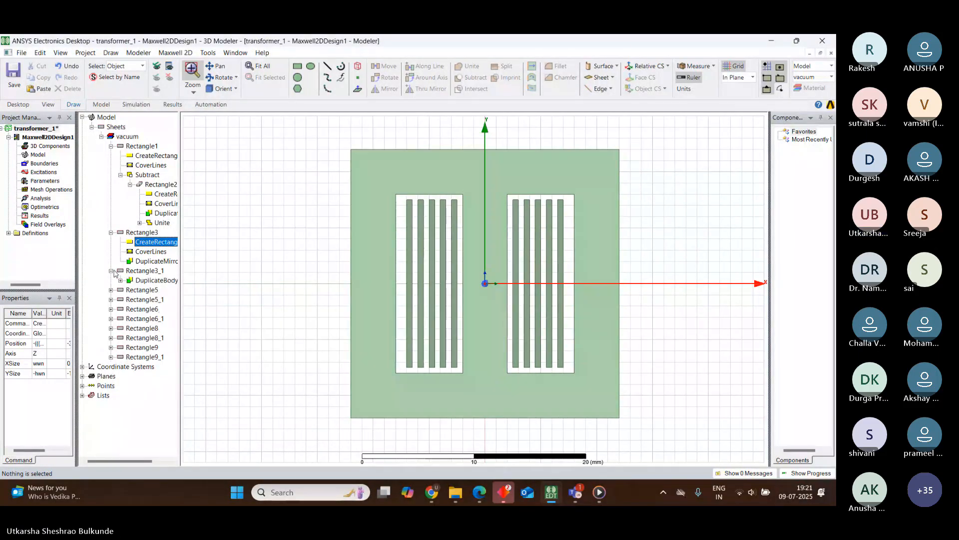
pyautogui.click(138, 273)
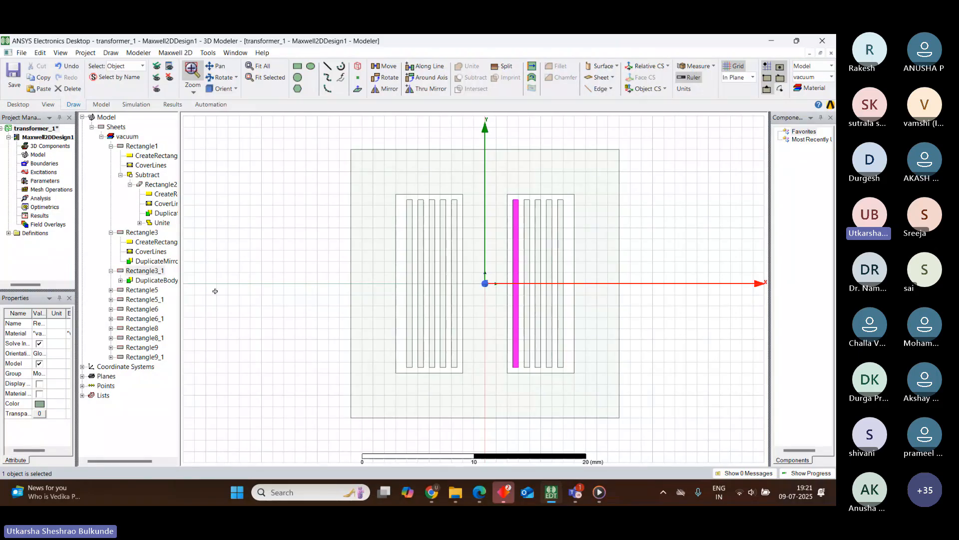
pyautogui.click(112, 290)
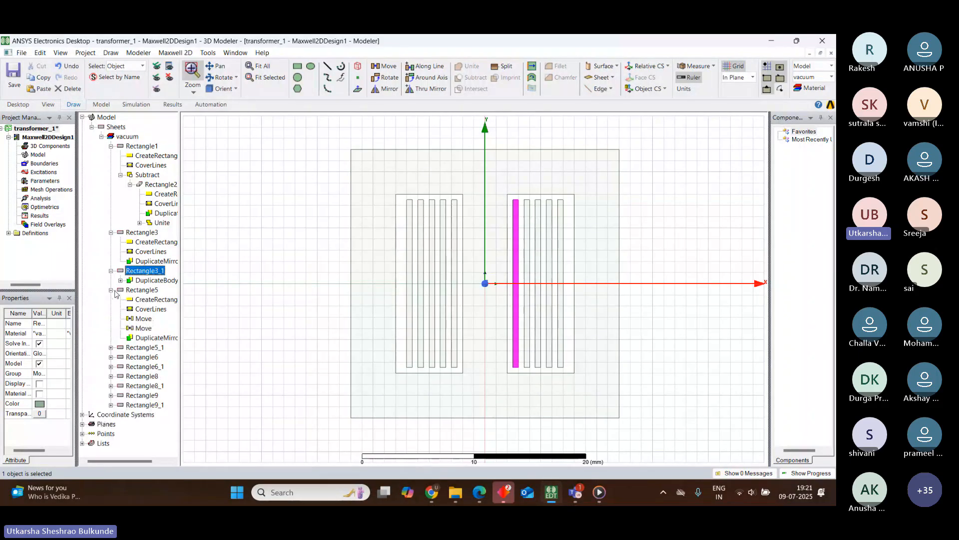
pyautogui.click(144, 328)
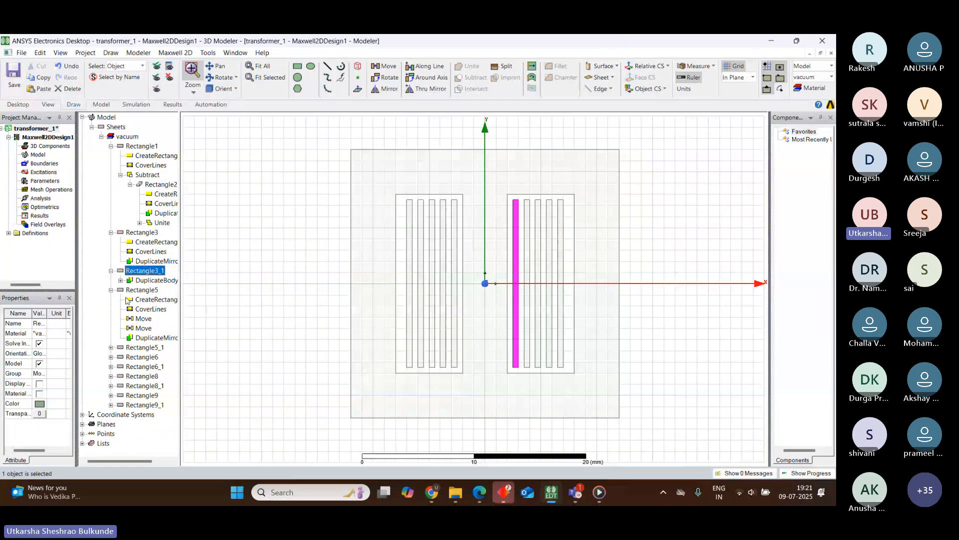
pyautogui.doubleClick(144, 328)
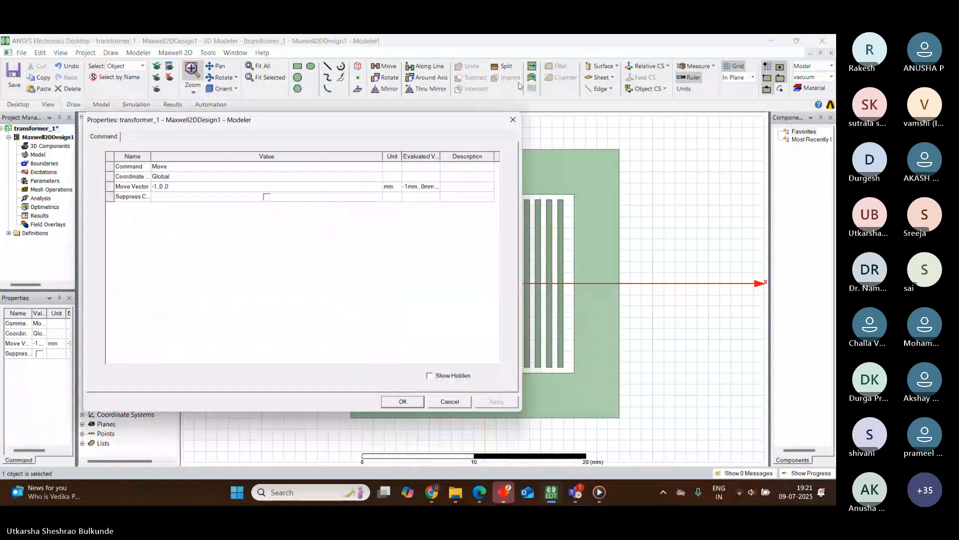
pyautogui.click(508, 118)
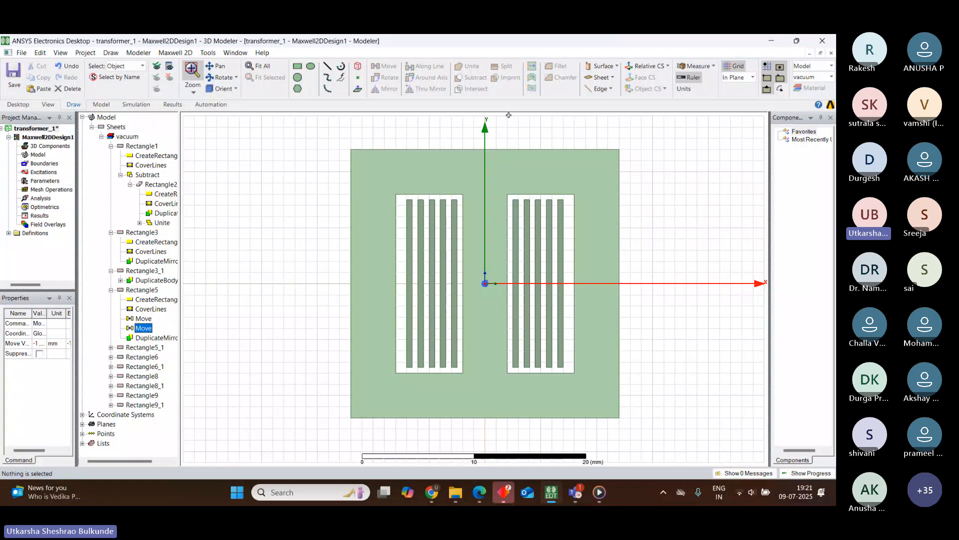
pyautogui.doubleClick(150, 241)
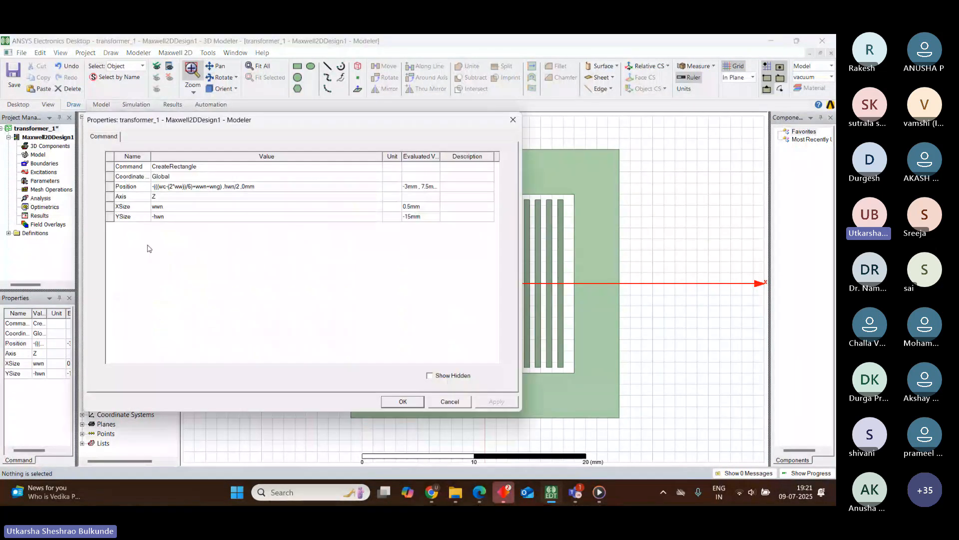
pyautogui.click(260, 190)
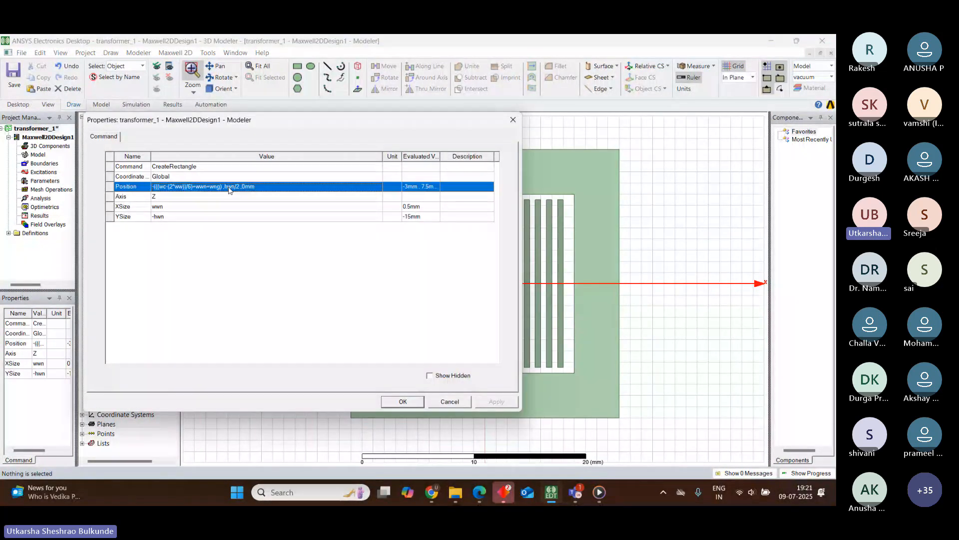
pyautogui.click(513, 120)
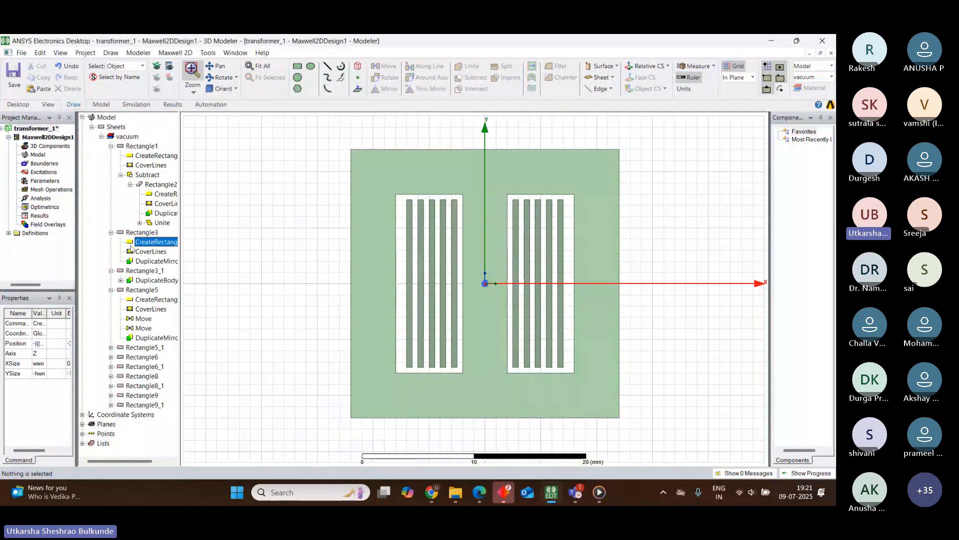
# Copy the full variable-based Position expression from Rectangle3's CreateRectangle properties
pyautogui.doubleClick(143, 299)
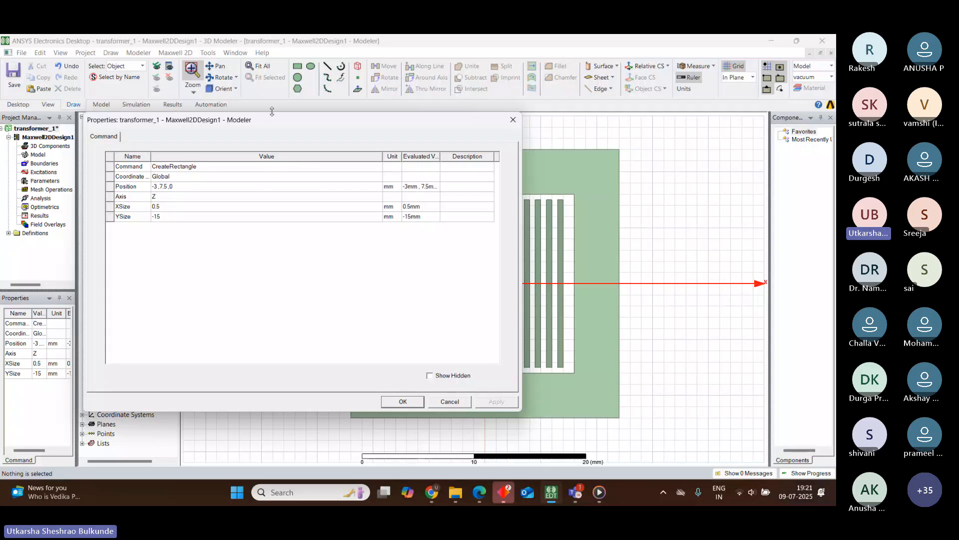
pyautogui.moveTo(278, 123); pyautogui.dragTo(460, 115)
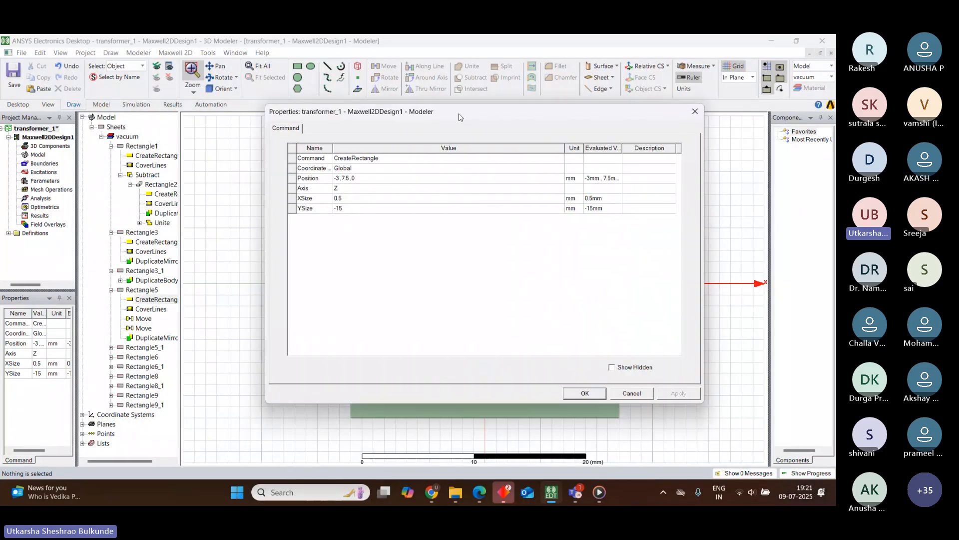
pyautogui.click(169, 242)
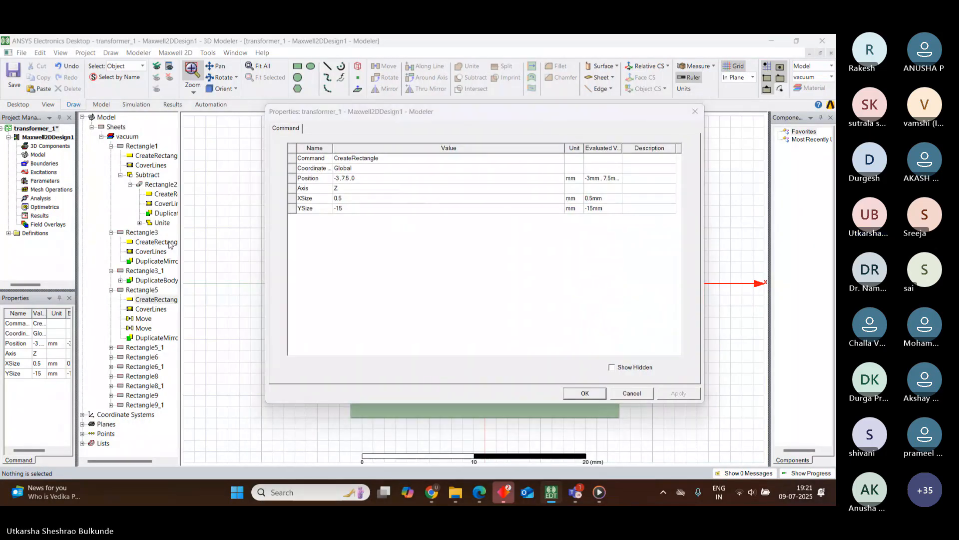
pyautogui.click(585, 394)
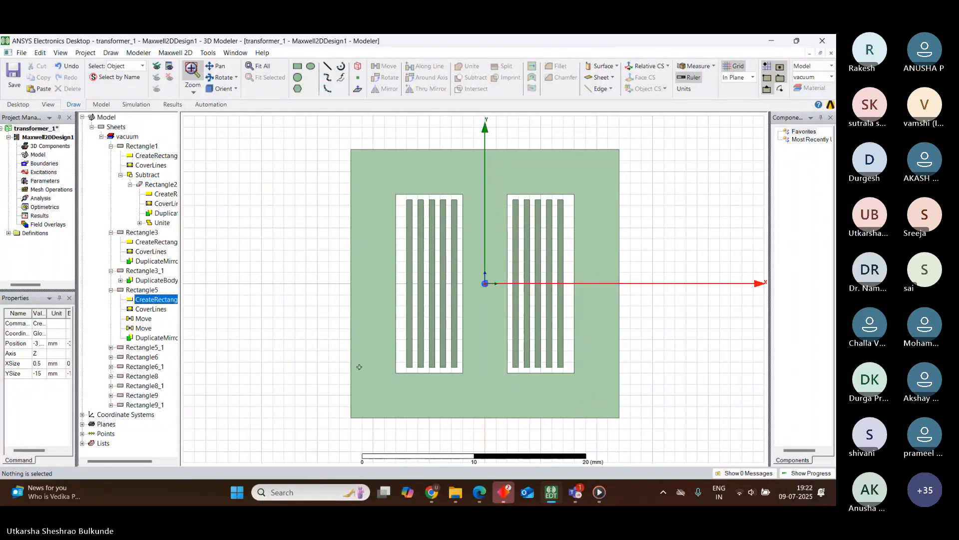
pyautogui.doubleClick(153, 242)
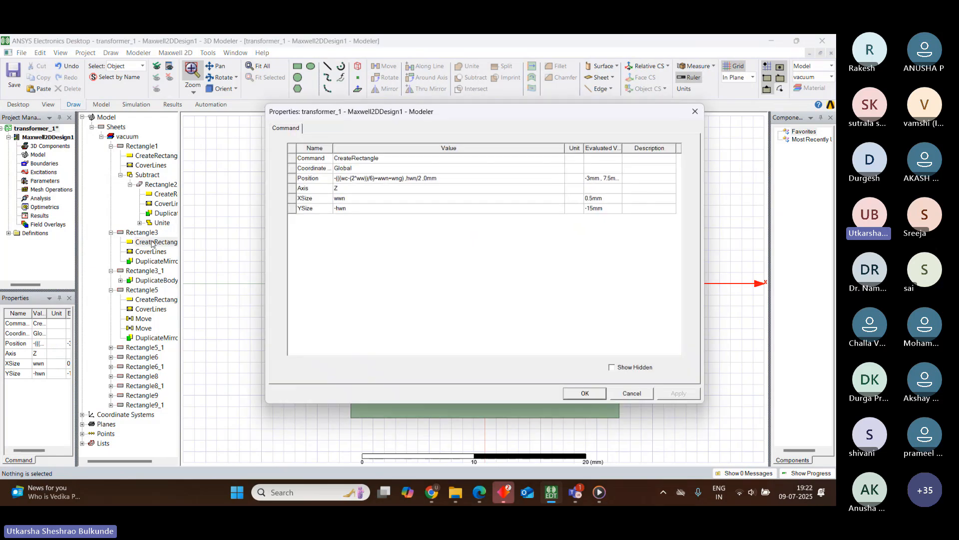
pyautogui.click(450, 179)
pyautogui.moveTo(439, 178); pyautogui.dragTo(306, 190)
pyautogui.hotkey('ctrl', 'c')
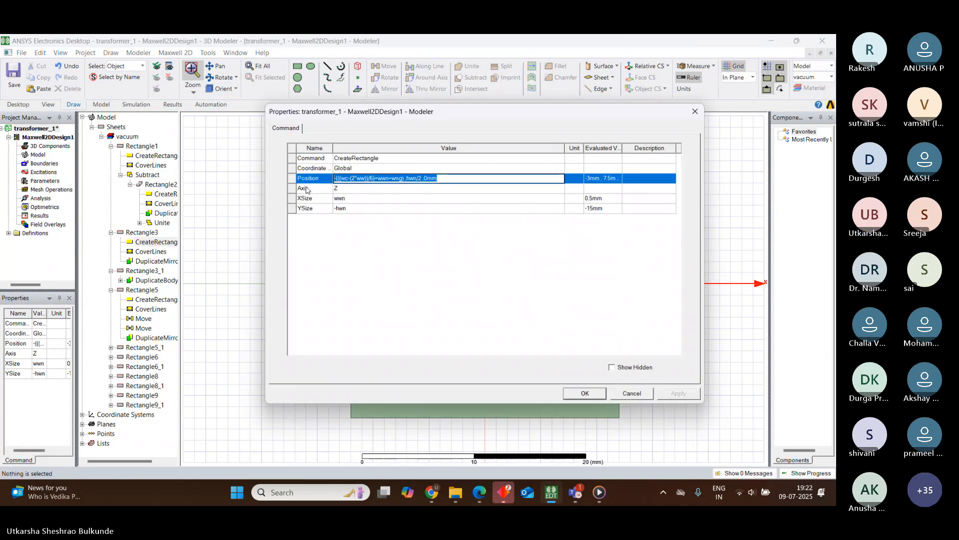
pyautogui.click(696, 111)
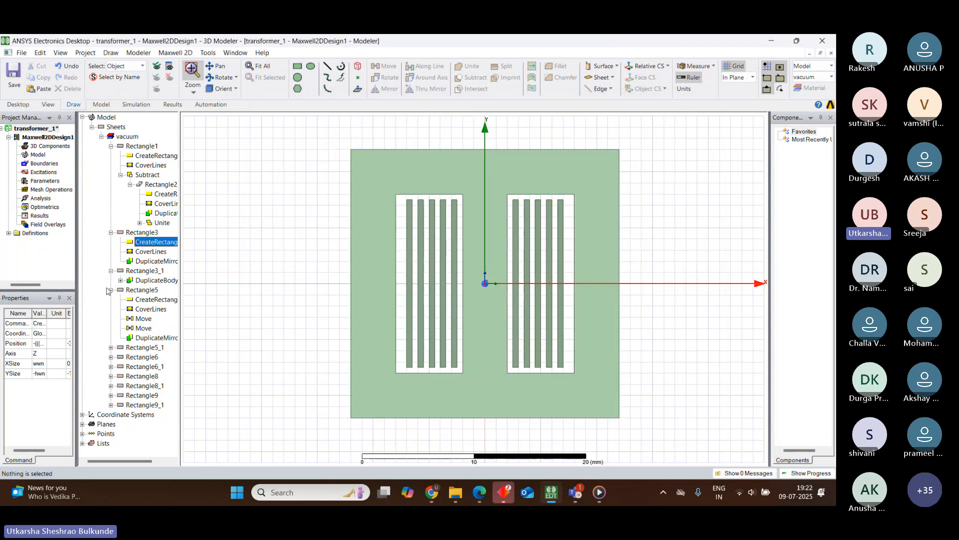
# Give Rectangle5 the pasted Position expression, XSize wwn and YSize -hwn, and apply
pyautogui.click(121, 280)
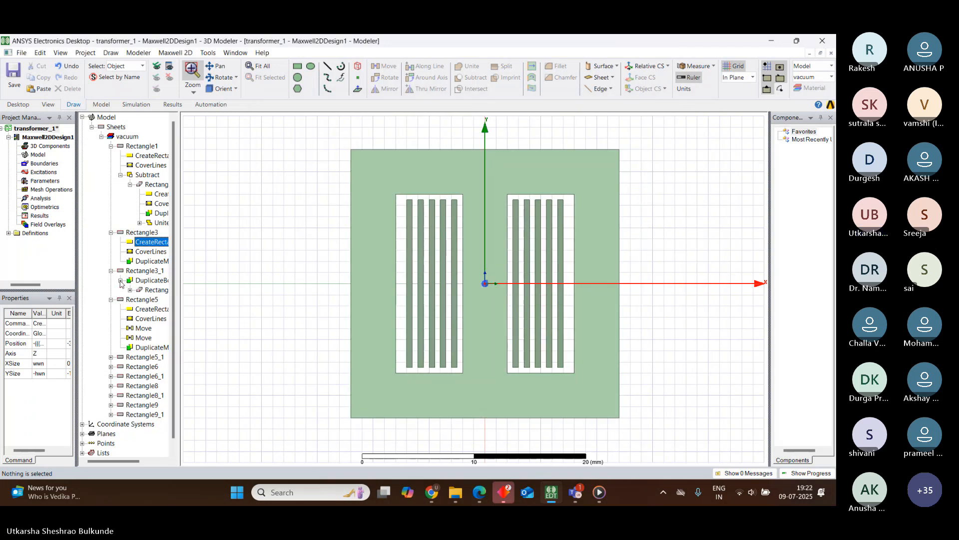
pyautogui.doubleClick(149, 309)
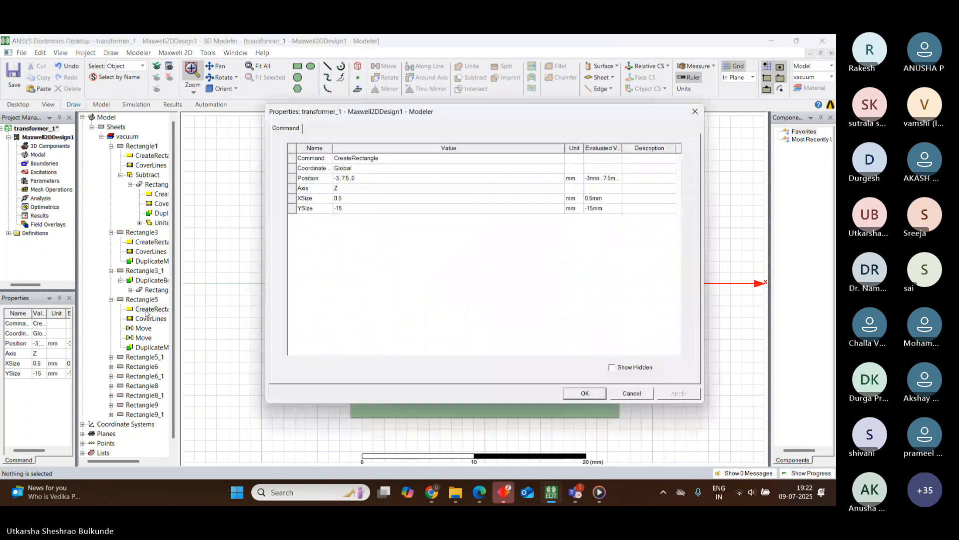
pyautogui.click(368, 179)
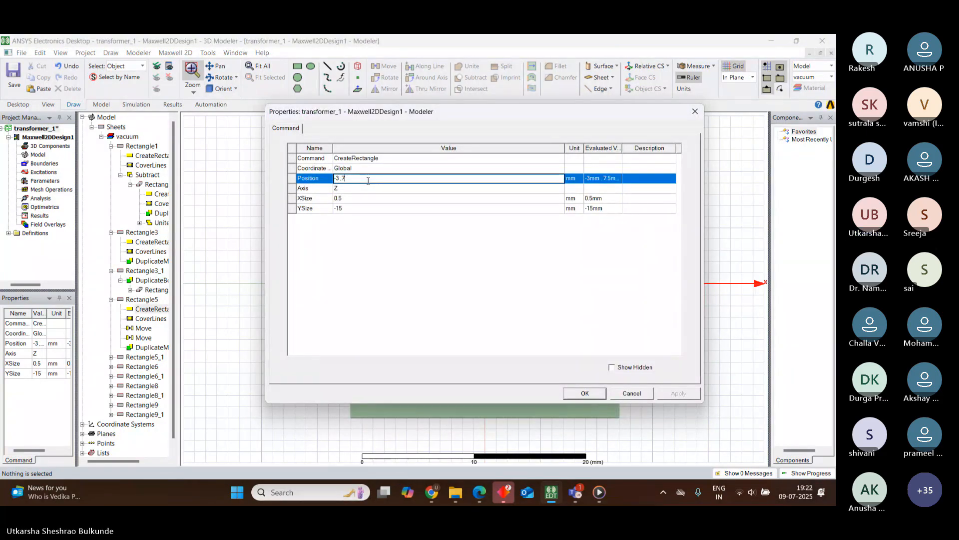
pyautogui.press('BackSpace')
pyautogui.press('BackSpace')
pyautogui.press('BackSpace')
pyautogui.press('BackSpace')
pyautogui.hotkey('ctrl', 'v')
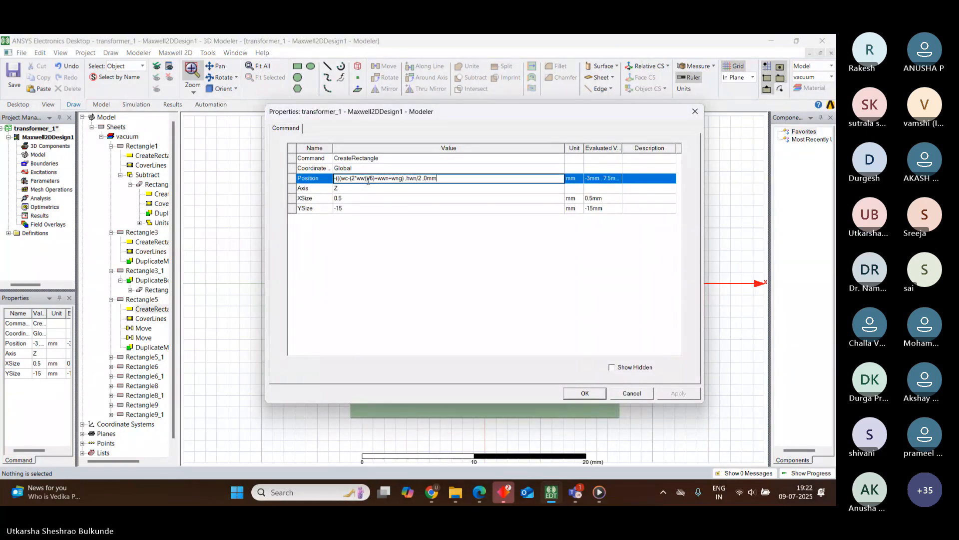
pyautogui.click(345, 199)
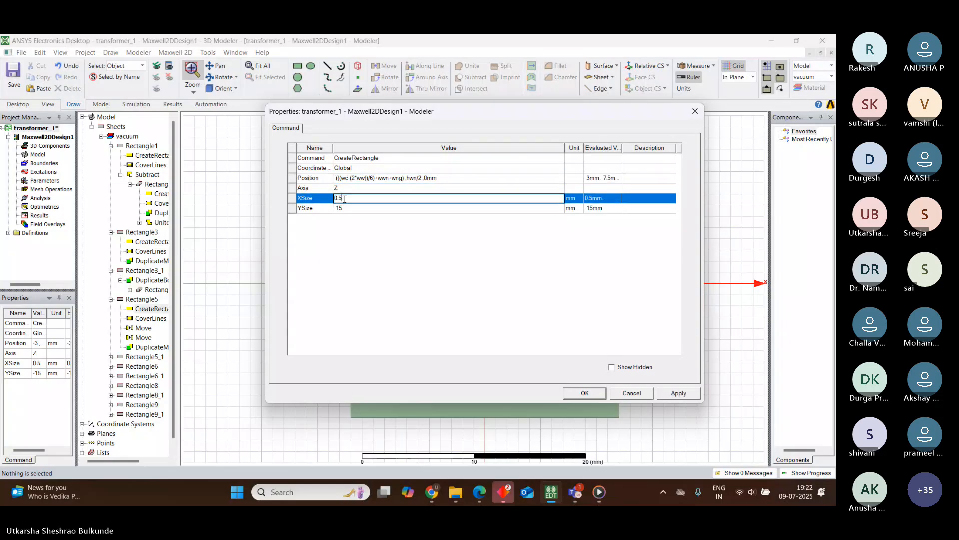
pyautogui.press('BackSpace')
pyautogui.write('ww')
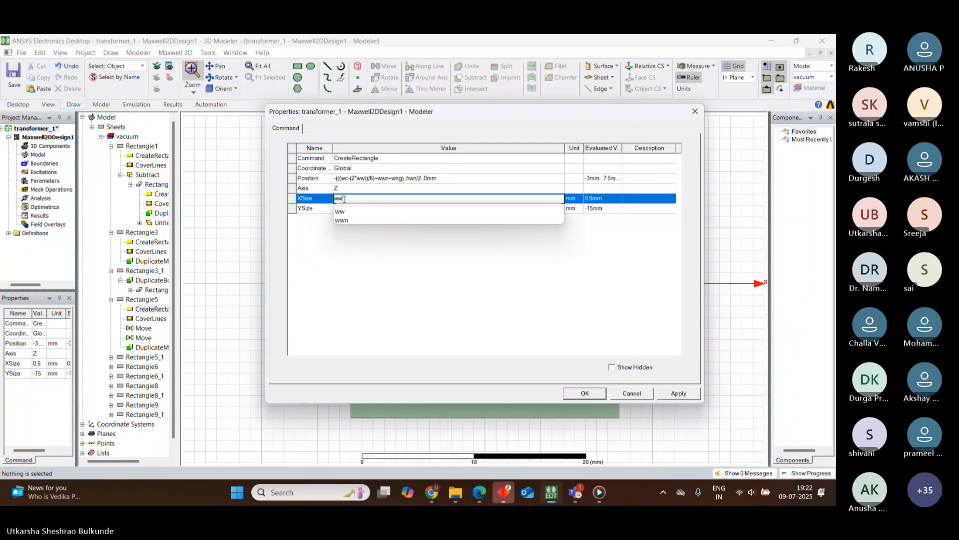
pyautogui.write('n')
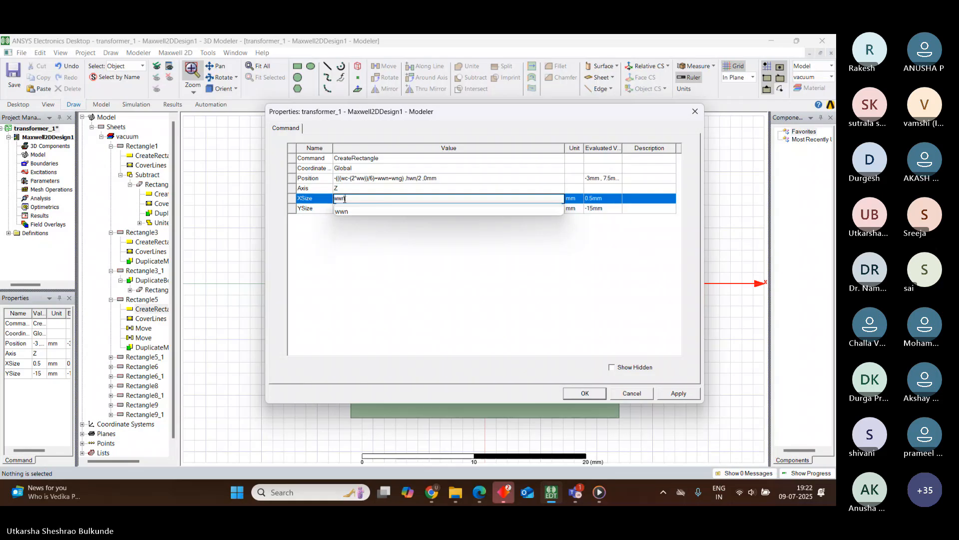
pyautogui.press('Return')
pyautogui.click(345, 208)
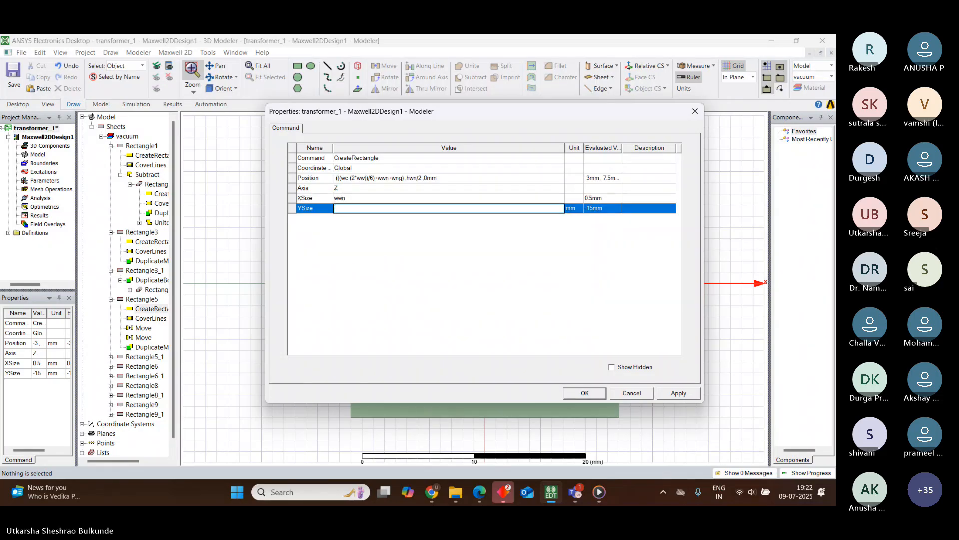
pyautogui.write('hwn')
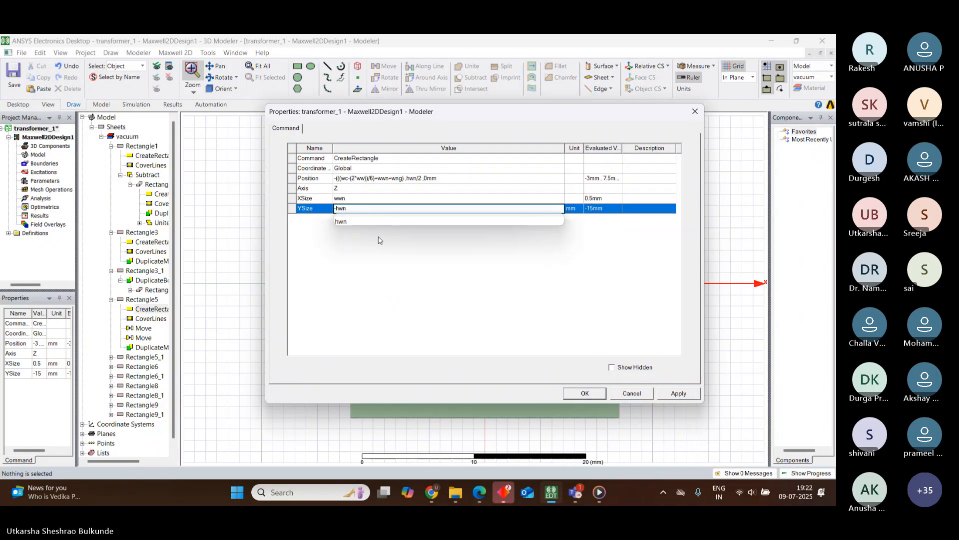
pyautogui.click(679, 393)
pyautogui.click(590, 393)
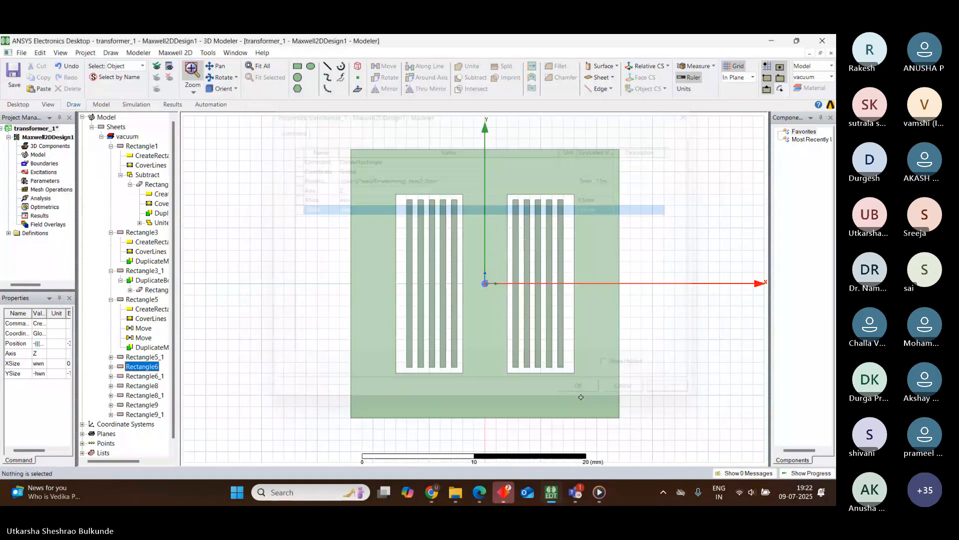
# Locate Rectangle3 and Rectangle5 on the core and check Rectangle5's creation parameters
pyautogui.click(141, 233)
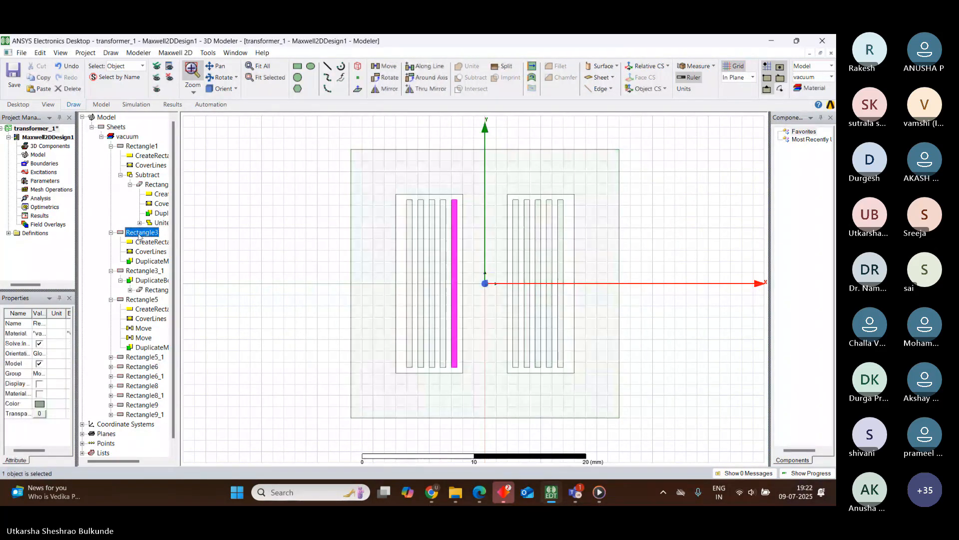
pyautogui.click(148, 300)
pyautogui.doubleClick(152, 310)
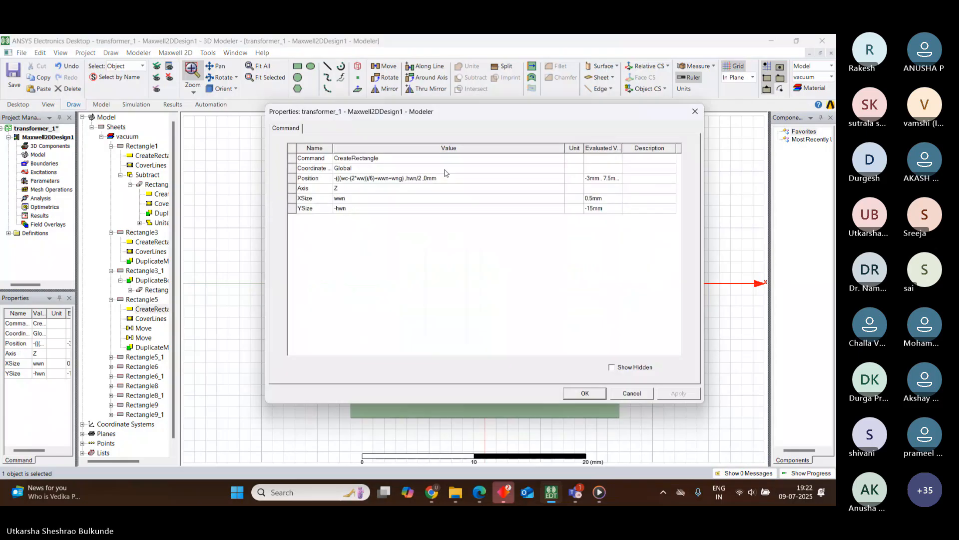
pyautogui.click(693, 113)
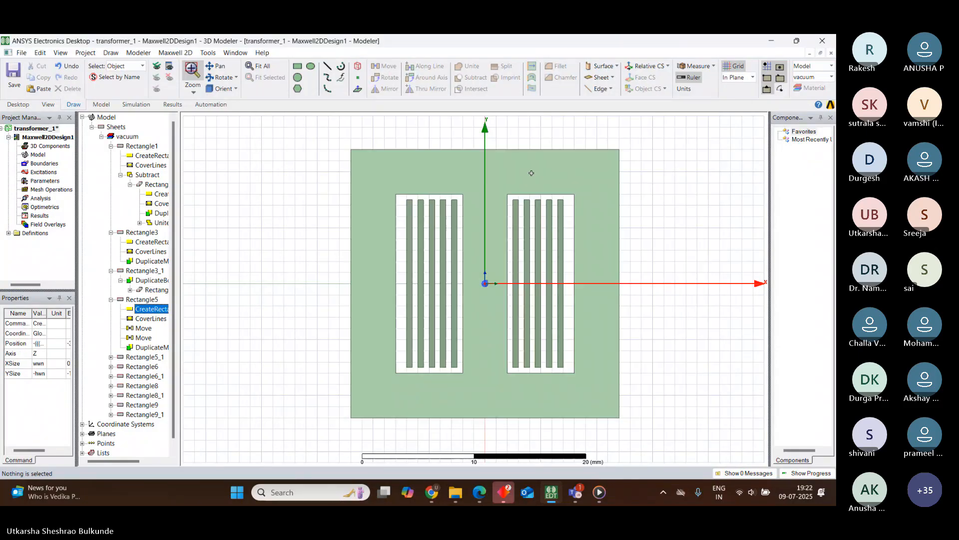
# Paste the variable-based Position expression into Rectangle6's CreateRectangle properties
pyautogui.click(130, 367)
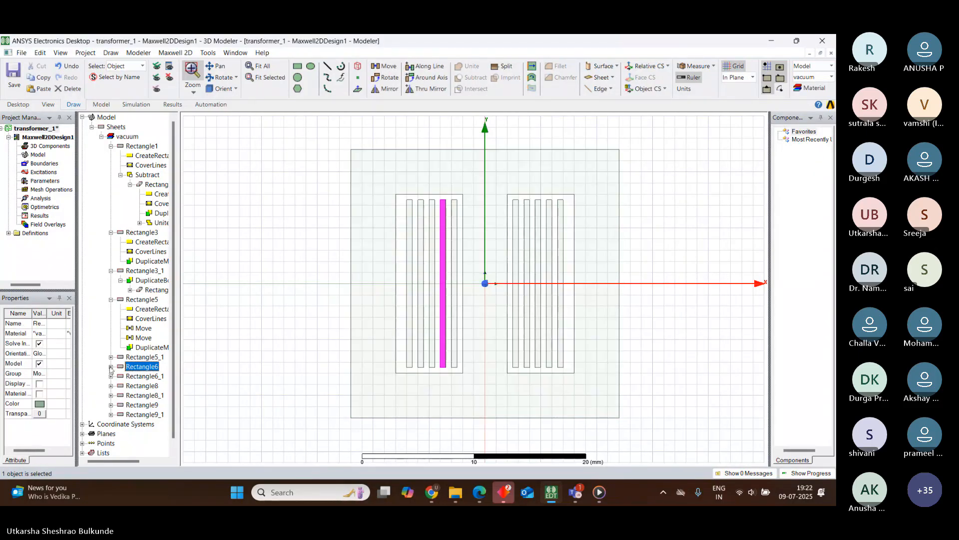
pyautogui.click(111, 366)
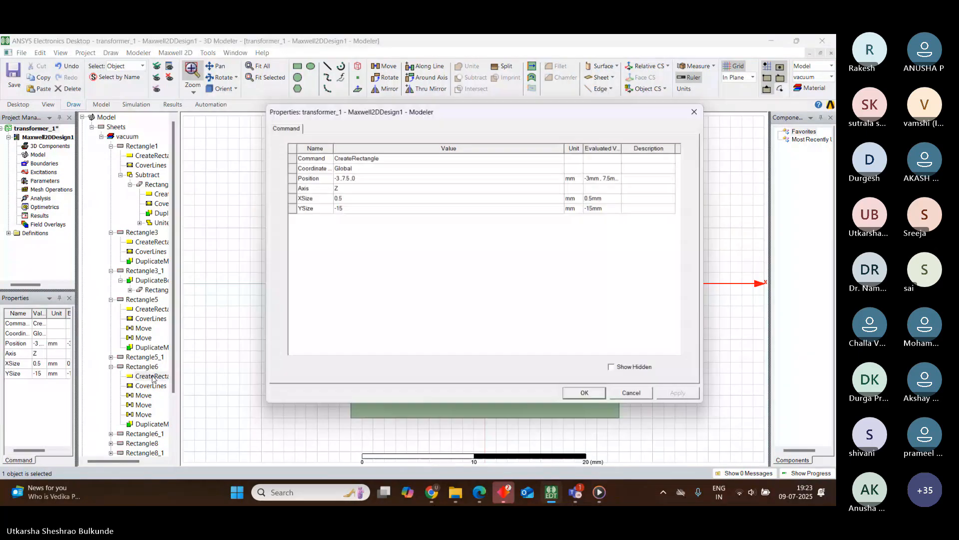
pyautogui.doubleClick(152, 377)
pyautogui.click(357, 179)
pyautogui.press('BackSpace')
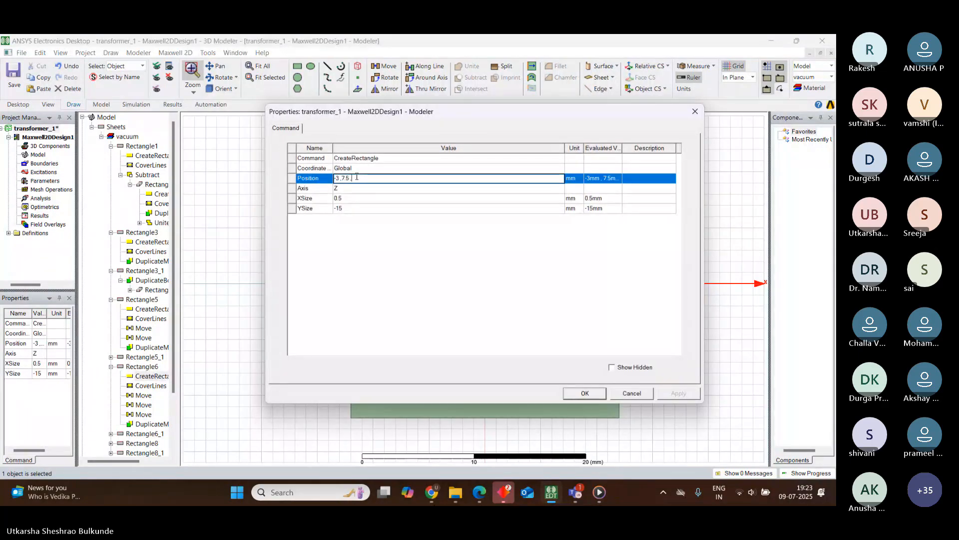
pyautogui.write('-(((wc-(2*ww))/6)+wwn+wng) ,hwn/2 ,0mm')
# Set Rectangle6's XSize to wwn and YSize to -hwn, then confirm
pyautogui.click(344, 199)
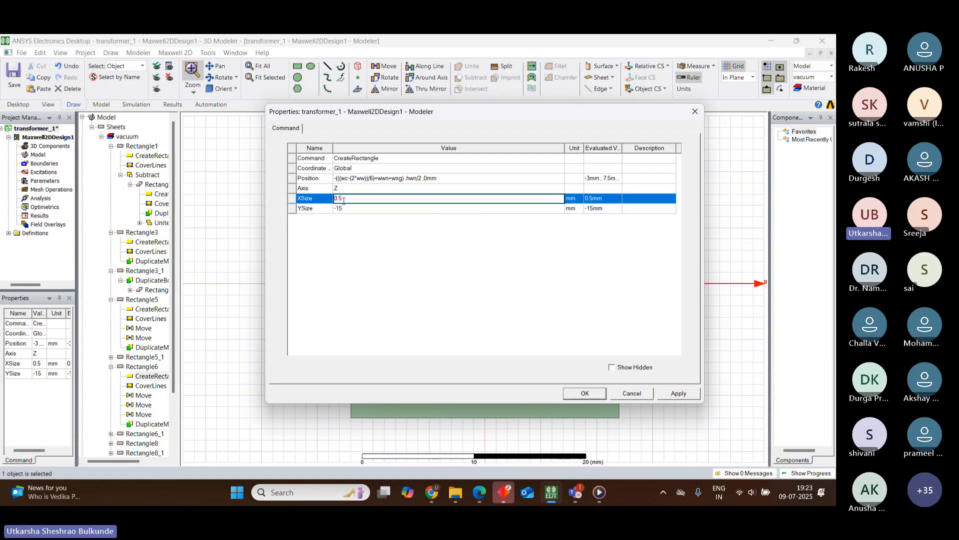
pyautogui.press('BackSpace')
pyautogui.write('wwn')
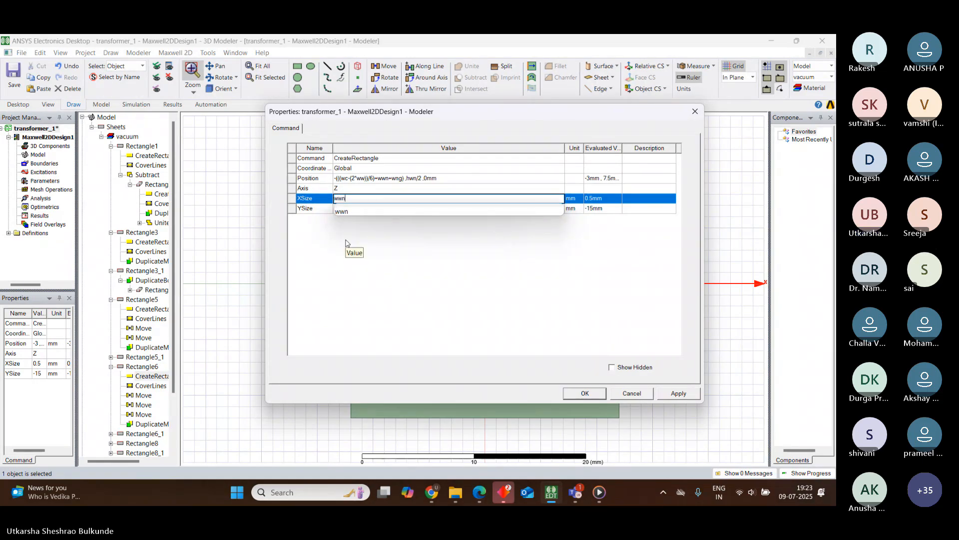
pyautogui.press('Return')
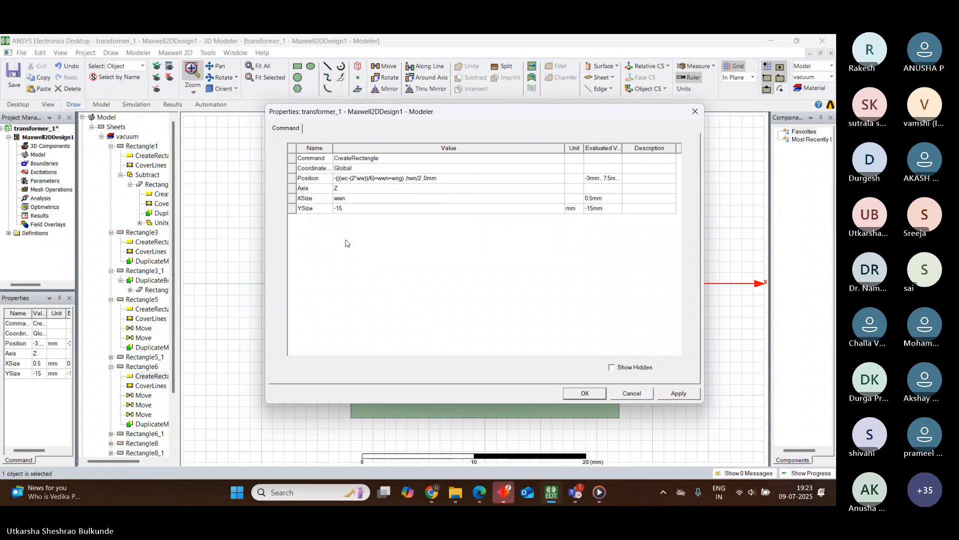
pyautogui.click(344, 208)
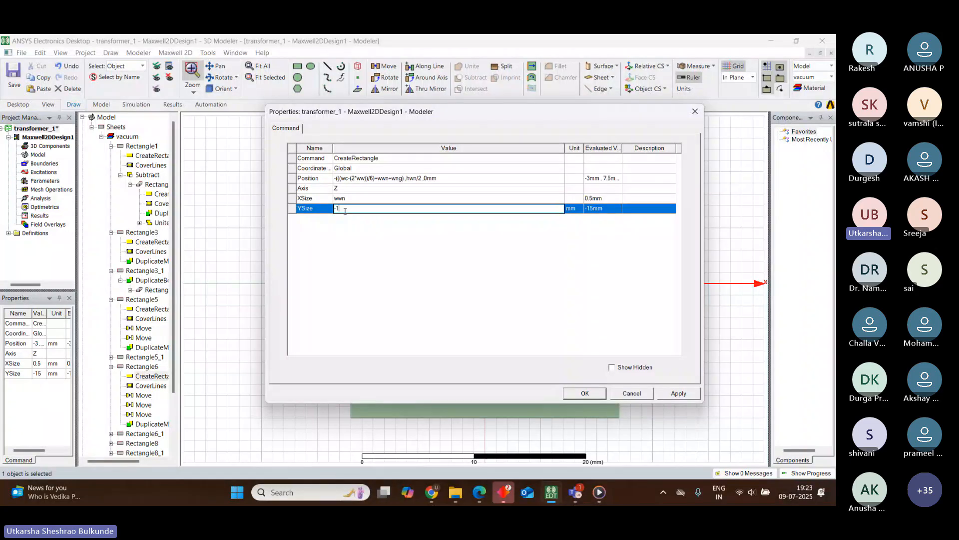
pyautogui.write('-hwn')
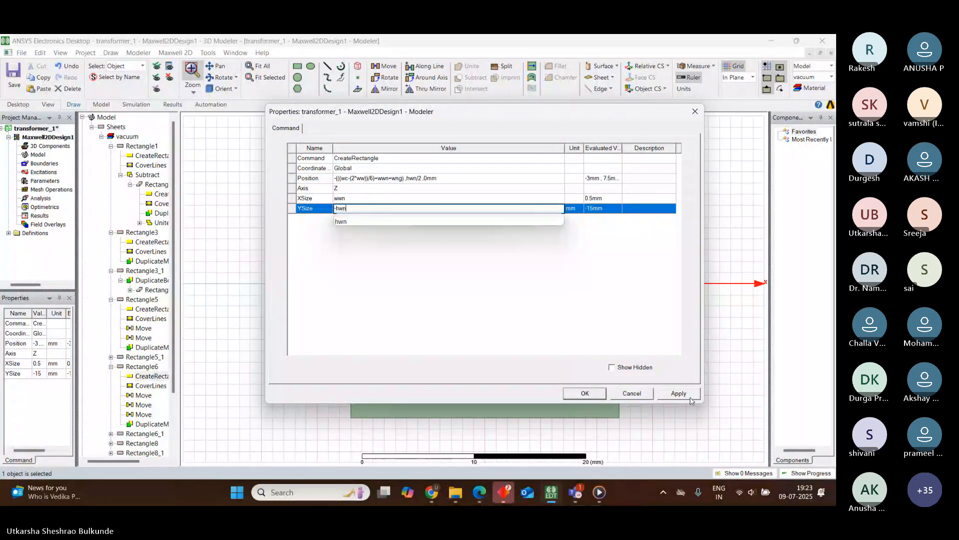
pyautogui.press('Return')
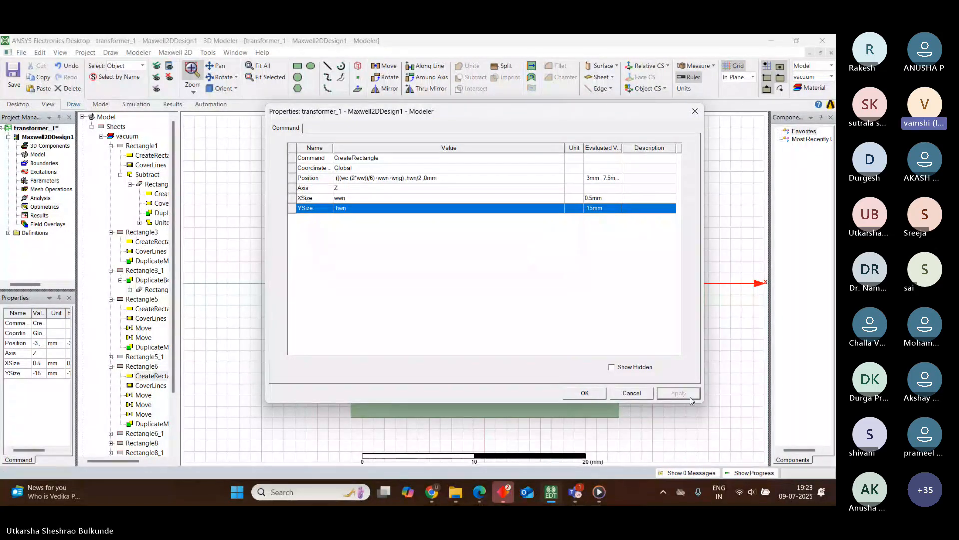
pyautogui.click(586, 394)
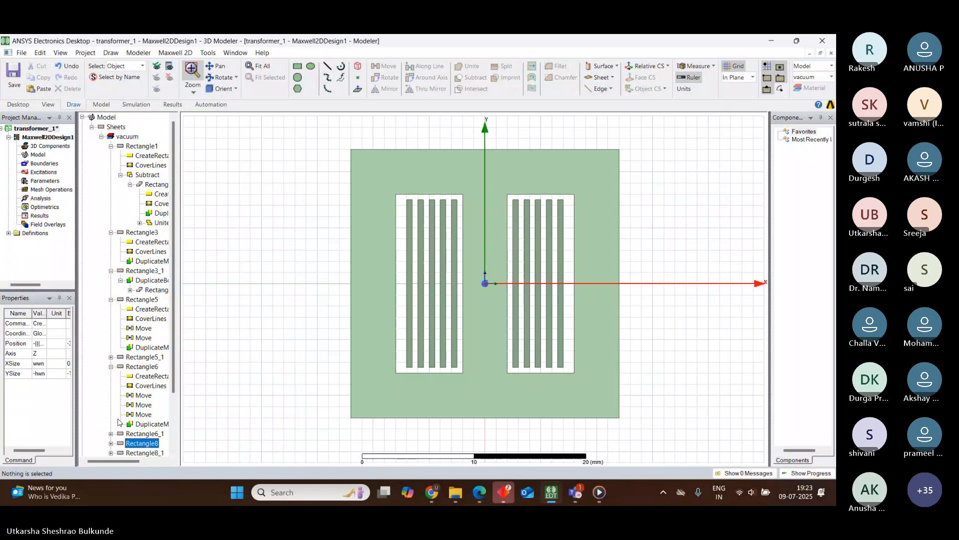
# Paste the parametric Position expression into Rectangle9's CreateRectangle properties
pyautogui.scroll(-2, 173, 308)
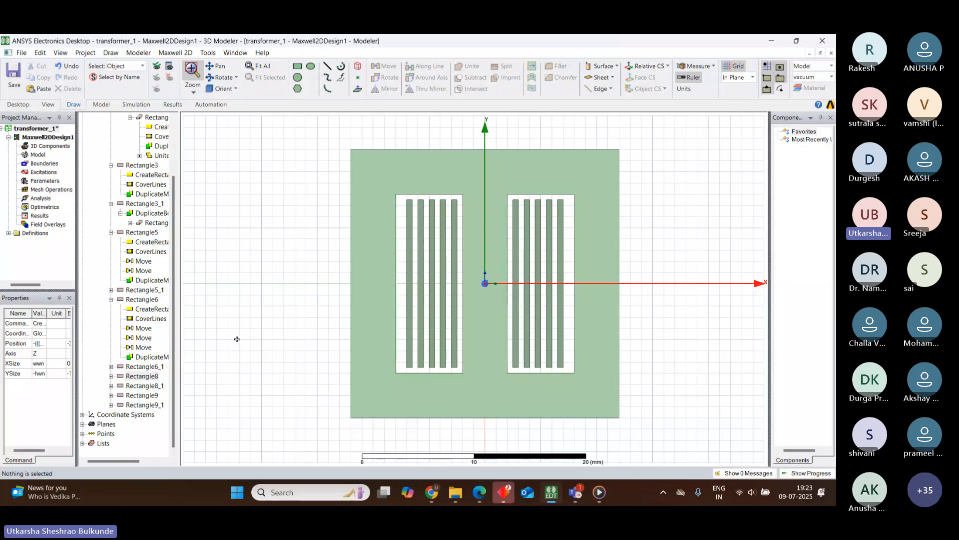
pyautogui.click(111, 396)
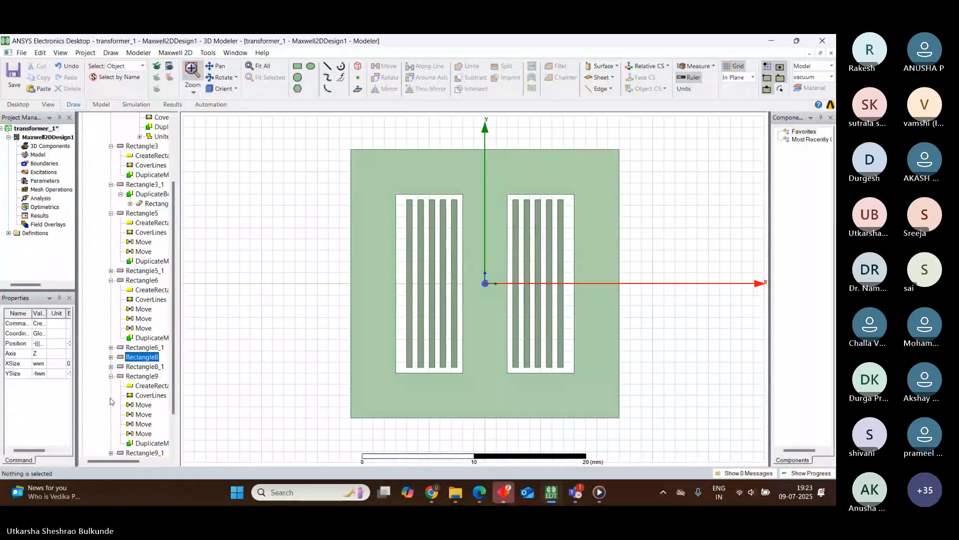
pyautogui.doubleClick(149, 387)
pyautogui.click(368, 180)
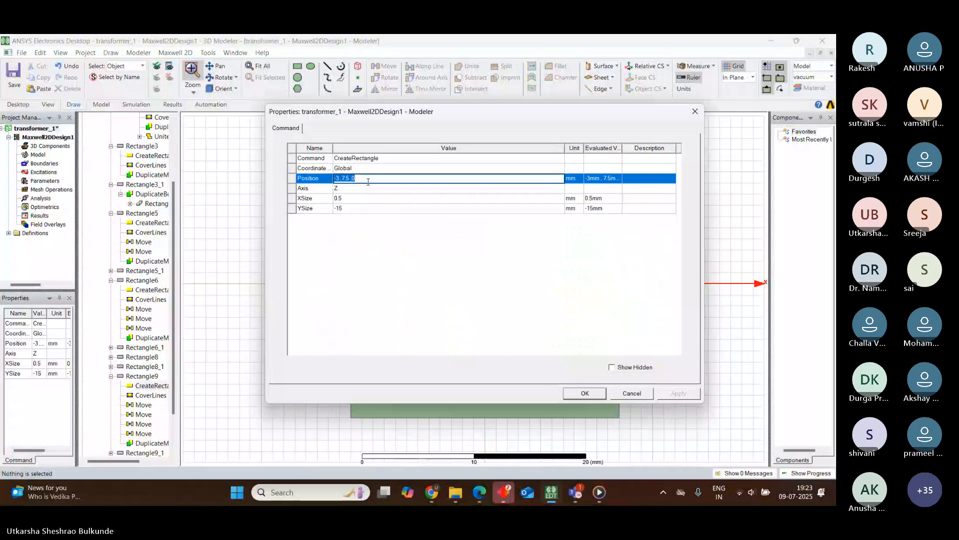
pyautogui.press('BackSpace')
pyautogui.write('-(((wc-(2*ww))/6)+wwn+wng) ,hwn/2 ,0mm')
# Set Rectangle9's XSize to wwn and YSize to -hwn, then apply and close
pyautogui.click(344, 198)
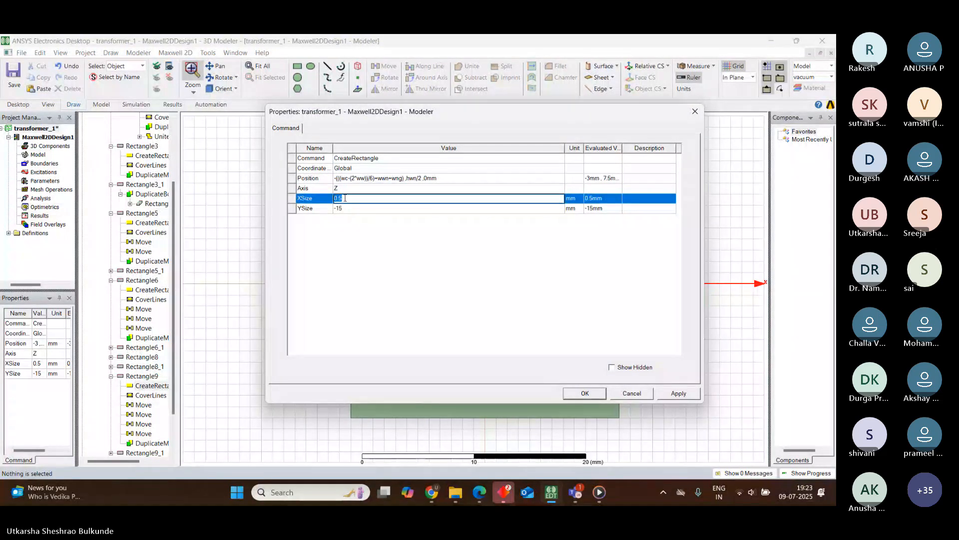
pyautogui.press('BackSpace')
pyautogui.write('ww')
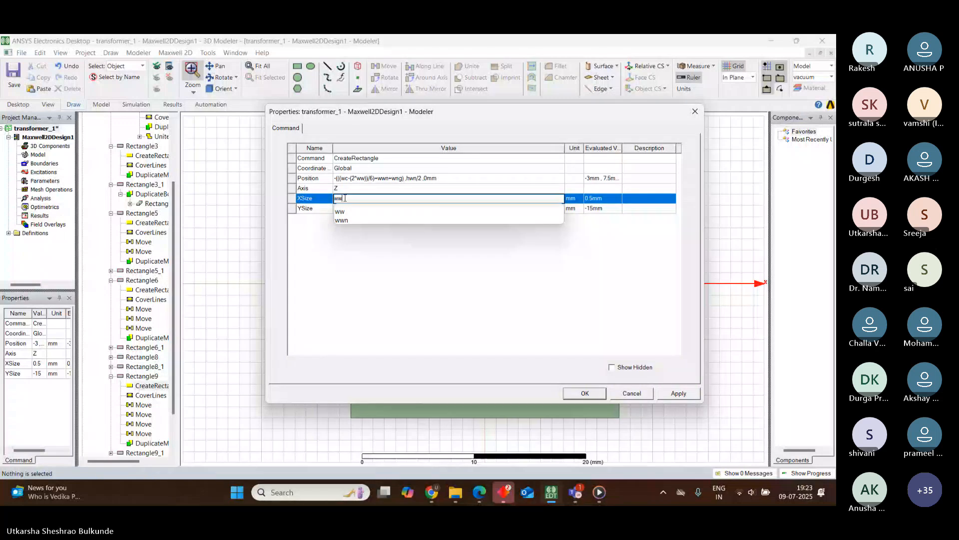
pyautogui.click(341, 219)
pyautogui.click(350, 240)
pyautogui.click(343, 211)
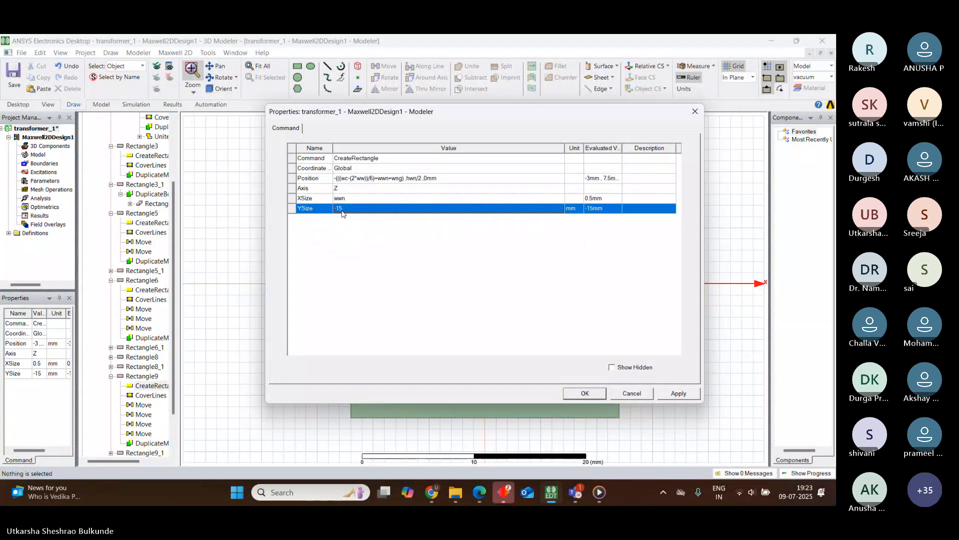
pyautogui.click(342, 209)
pyautogui.press('BackSpace')
pyautogui.press('BackSpace')
pyautogui.write('hwn')
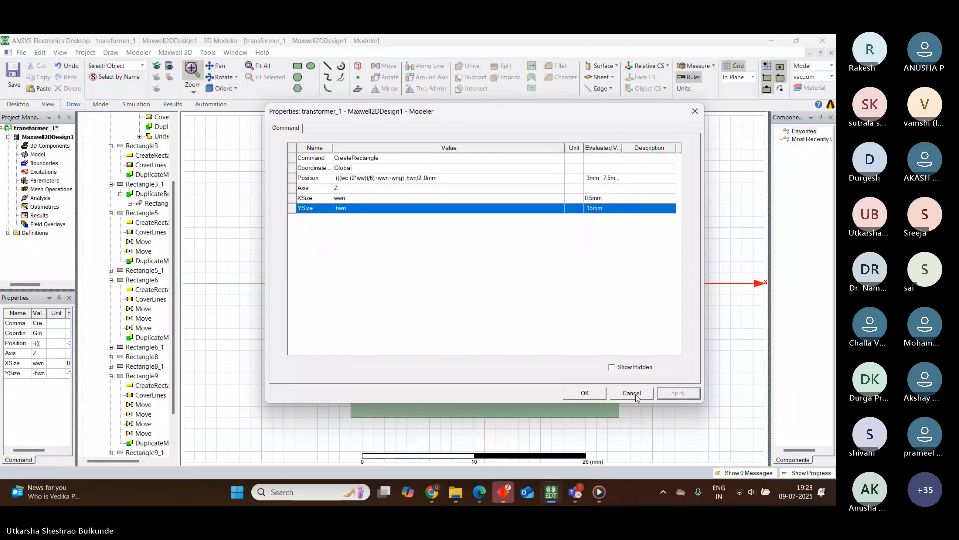
pyautogui.click(679, 393)
pyautogui.click(585, 393)
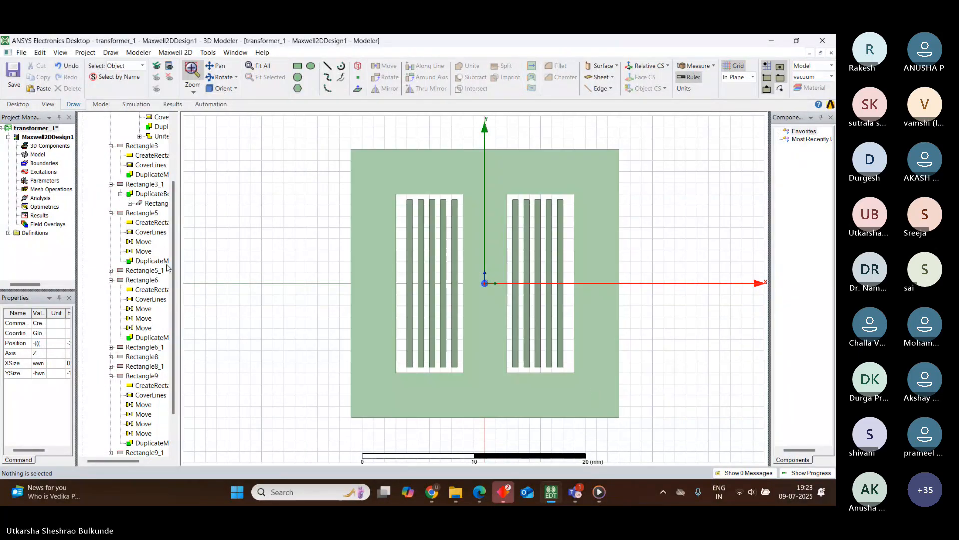
# Reduce the design variable wwn from 0.5 to 0.25 mm
pyautogui.click(32, 139)
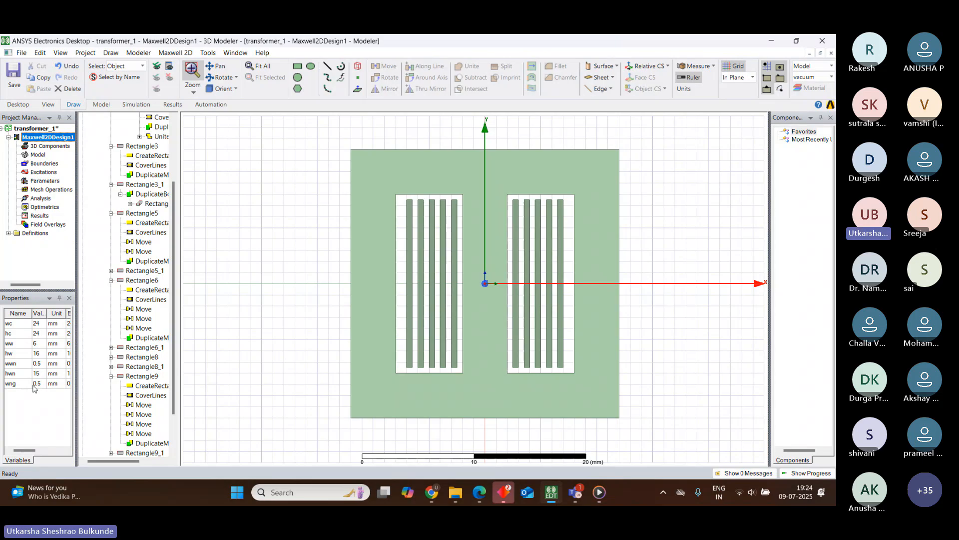
pyautogui.click(42, 367)
pyautogui.click(43, 365)
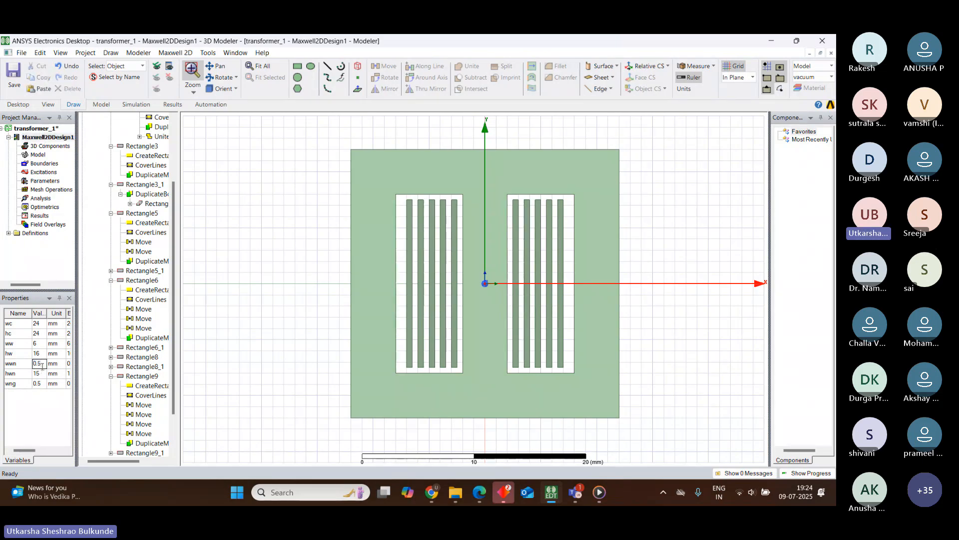
pyautogui.press('BackSpace')
pyautogui.write('25')
pyautogui.press('Return')
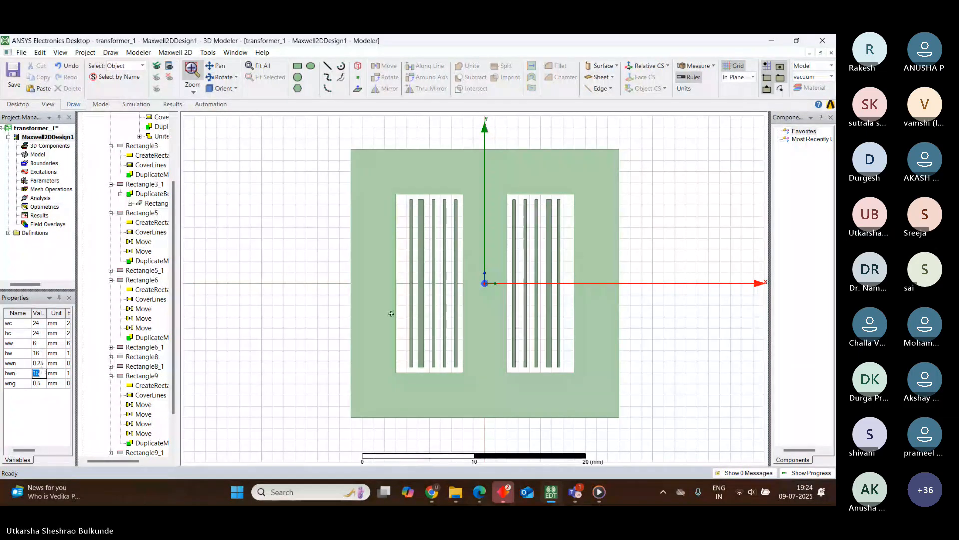
pyautogui.click(421, 309)
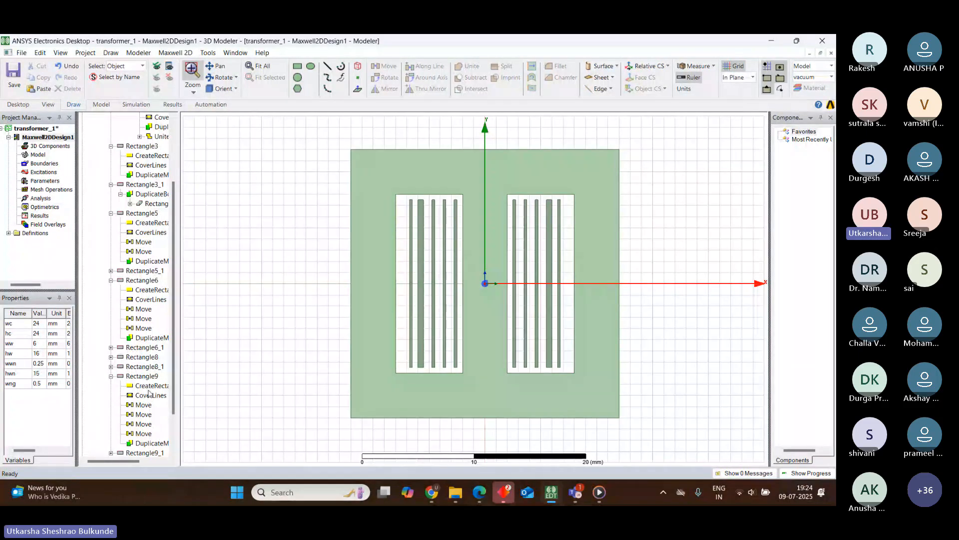
# Expand Rectangle8 and open its CreateRectangle properties
pyautogui.click(141, 357)
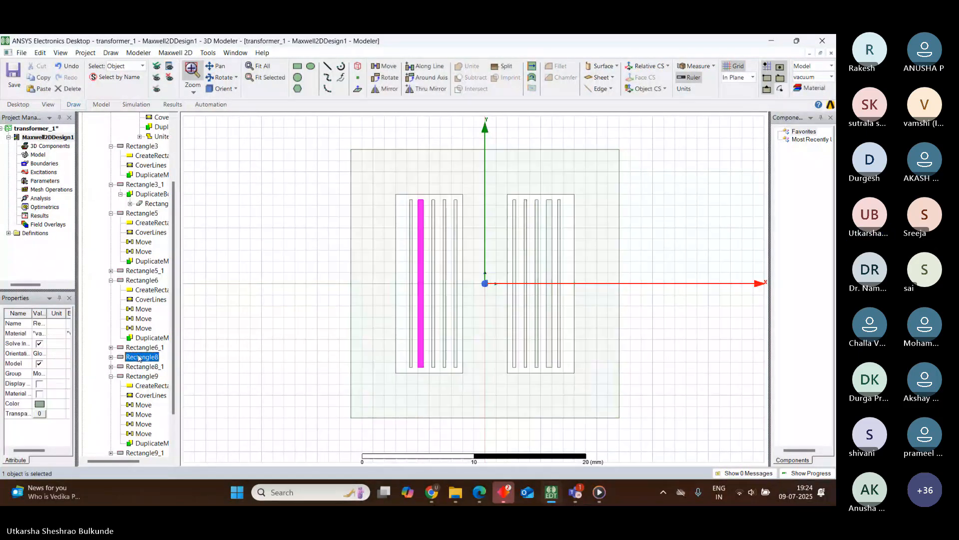
pyautogui.click(112, 357)
pyautogui.doubleClick(150, 366)
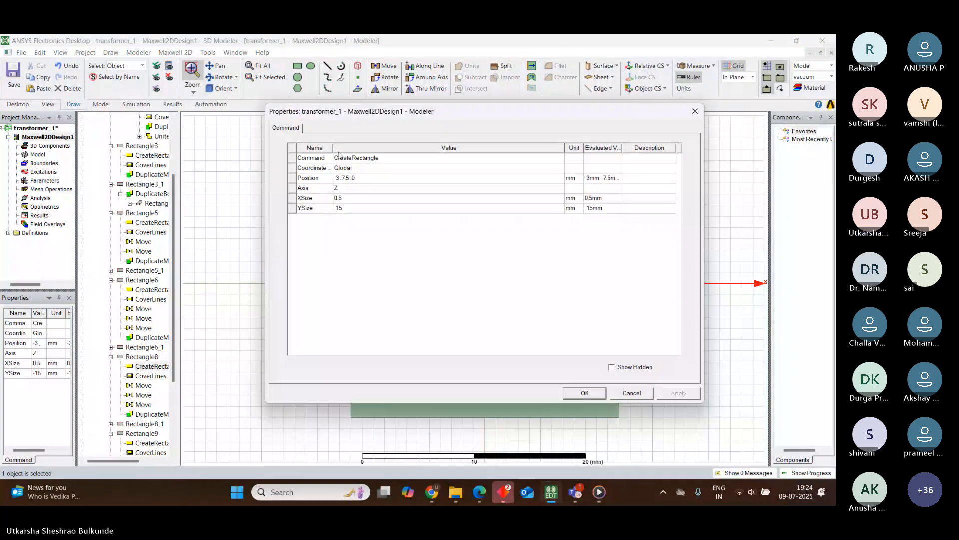
pyautogui.click(358, 179)
pyautogui.click(358, 178)
pyautogui.press('BackSpace')
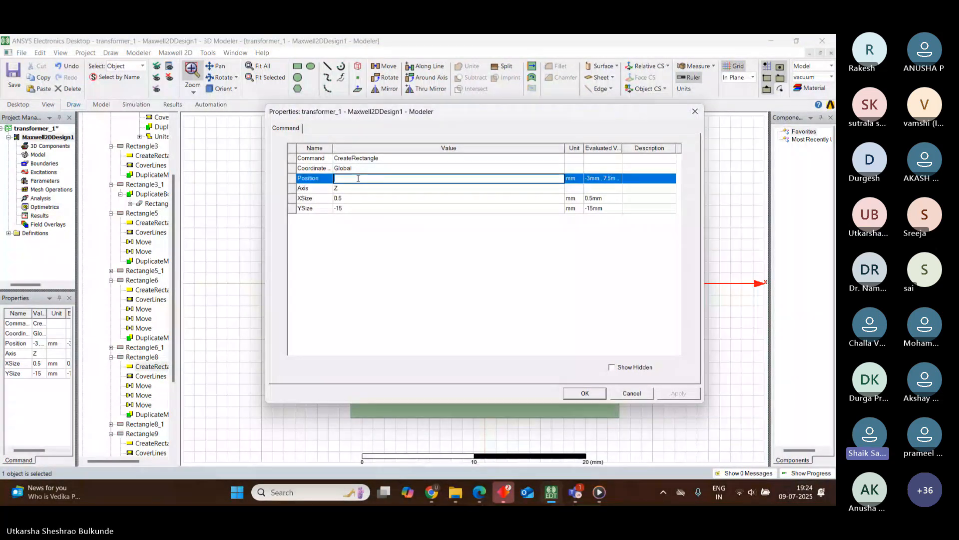
pyautogui.write('-(((wc-(2*ww))/6)+wwn+wng) ,hwn/2 ,0mm')
pyautogui.click(346, 199)
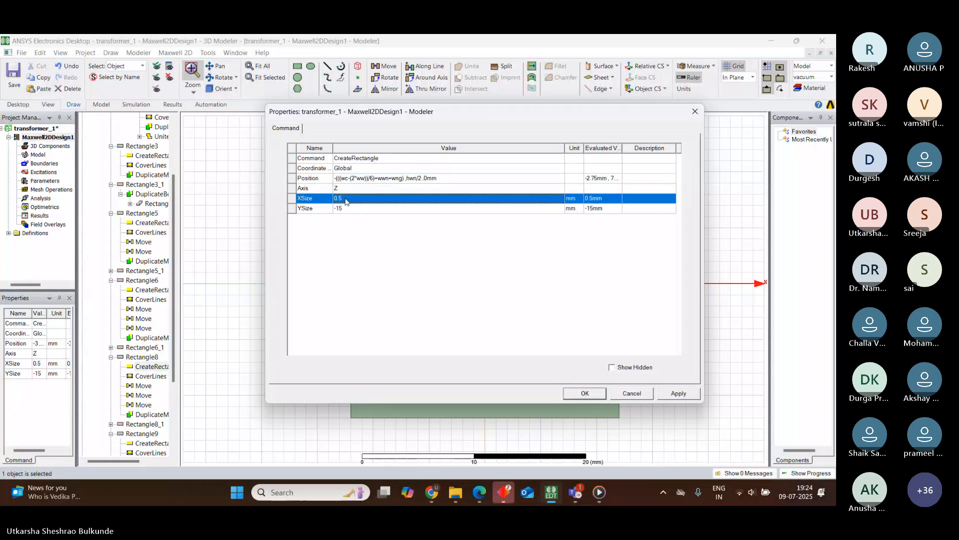
pyautogui.click(346, 198)
pyautogui.press('BackSpace')
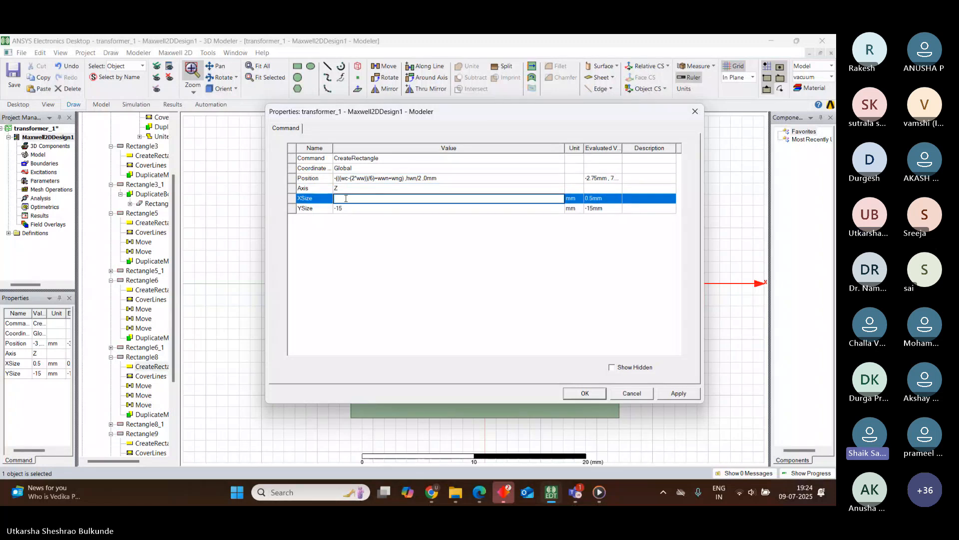
pyautogui.write('wwn')
pyautogui.click(345, 224)
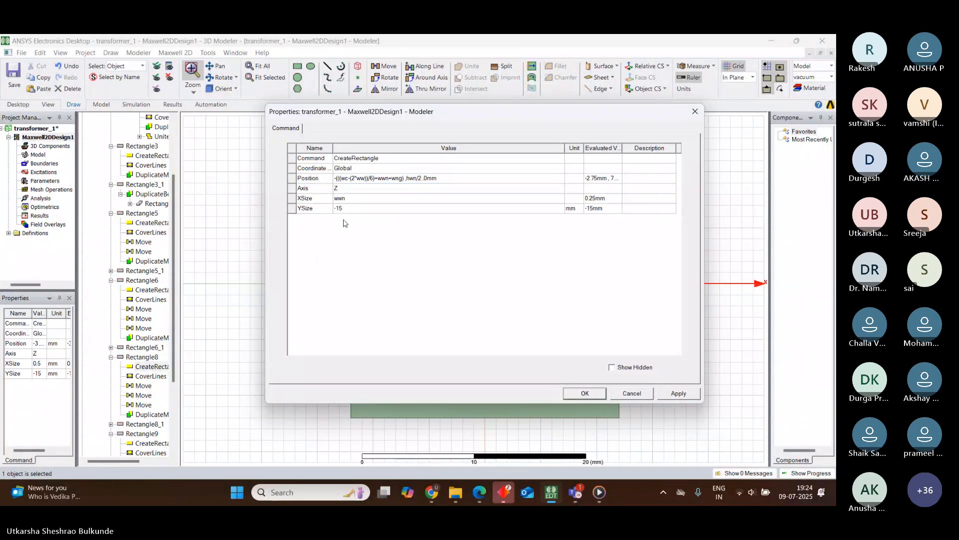
pyautogui.click(349, 209)
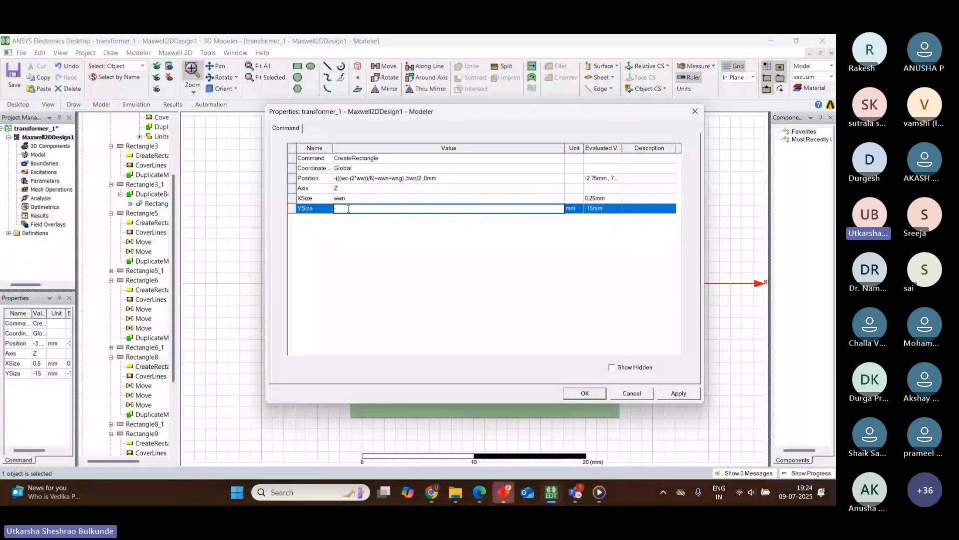
pyautogui.write('hwn')
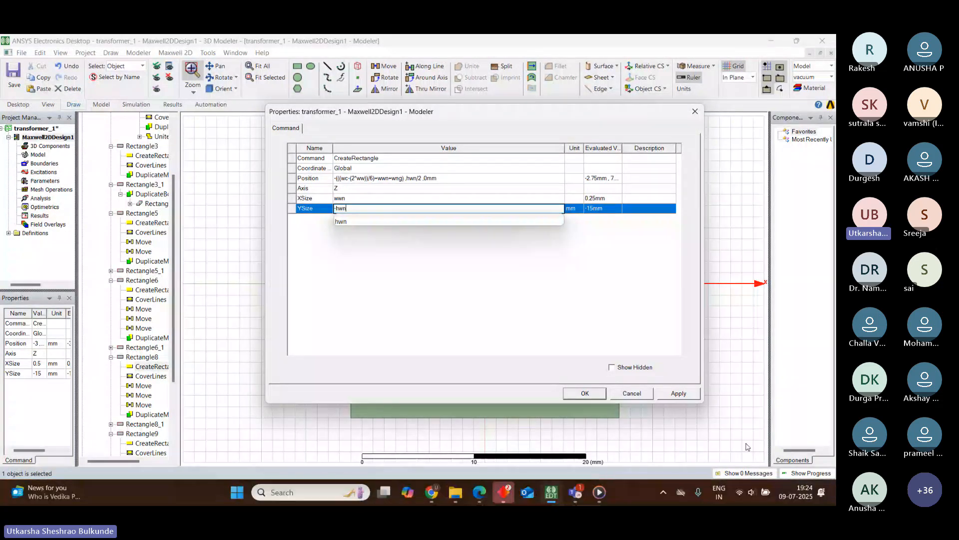
pyautogui.click(686, 397)
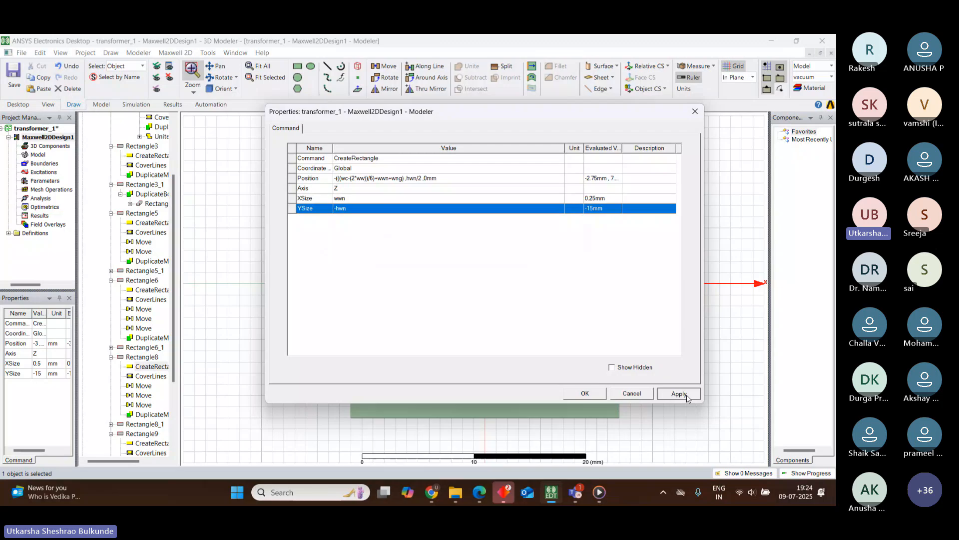
pyautogui.click(597, 391)
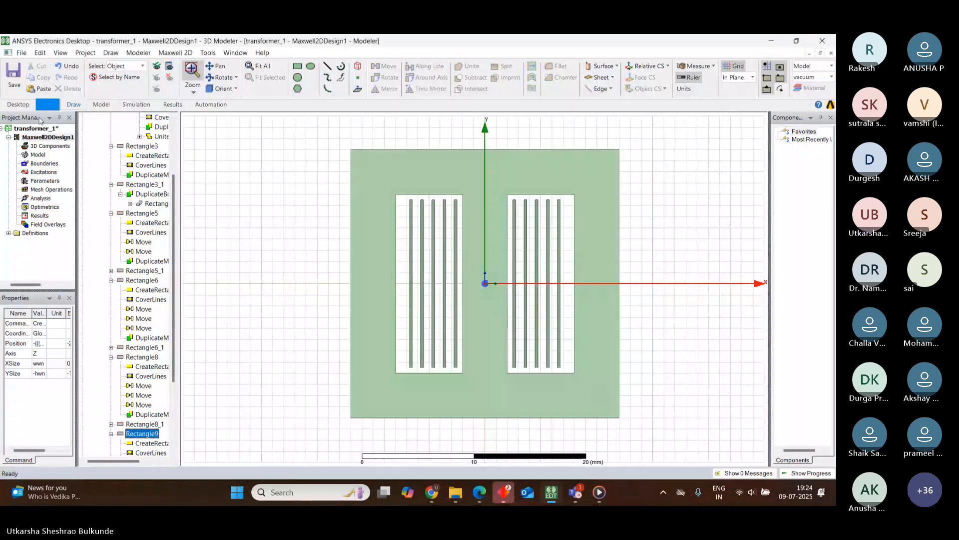
pyautogui.click(42, 138)
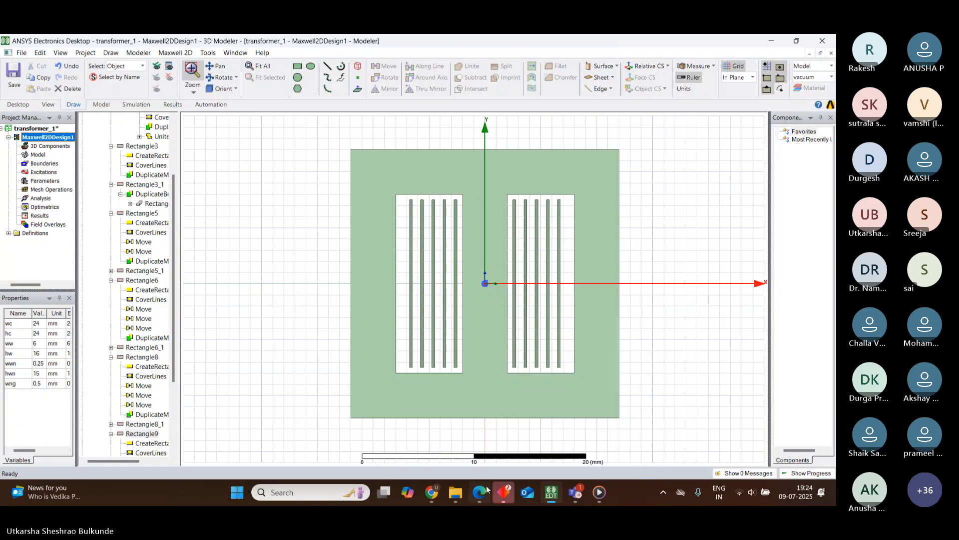
# Show the Ansys Manual PDF zoomed out three steps with all of Fig. 1.1 visible
pyautogui.moveTo(485, 488)
pyautogui.click(479, 419)
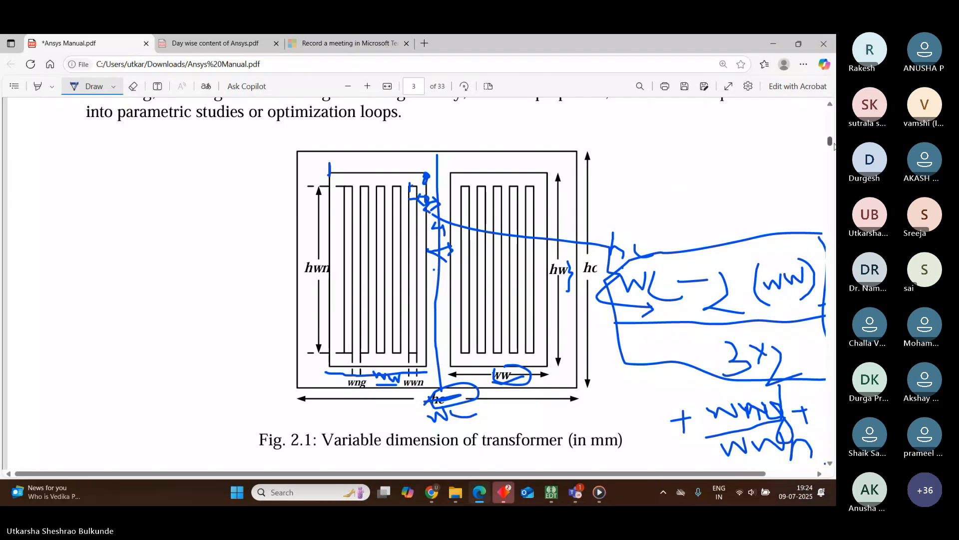
pyautogui.moveTo(831, 141); pyautogui.dragTo(830, 116)
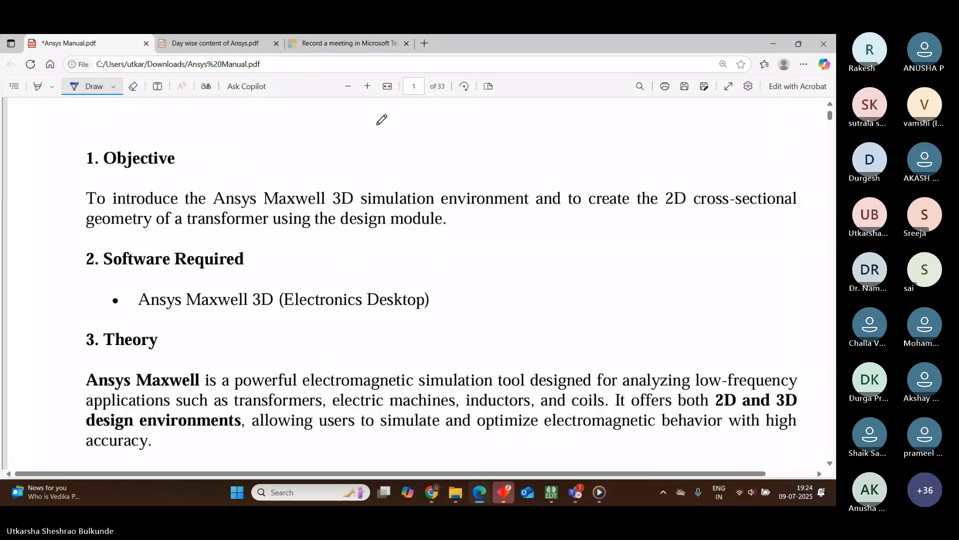
pyautogui.click(348, 86)
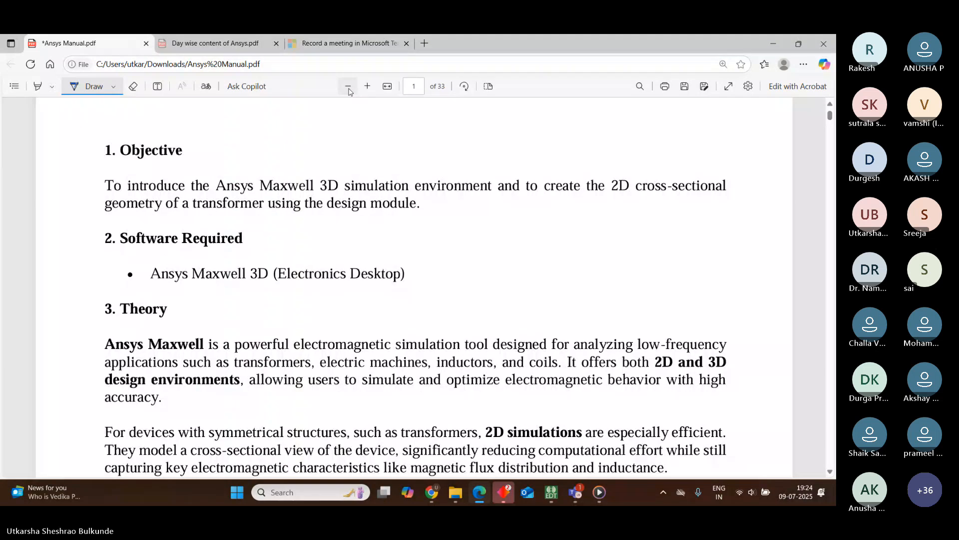
pyautogui.click(349, 87)
pyautogui.click(348, 87)
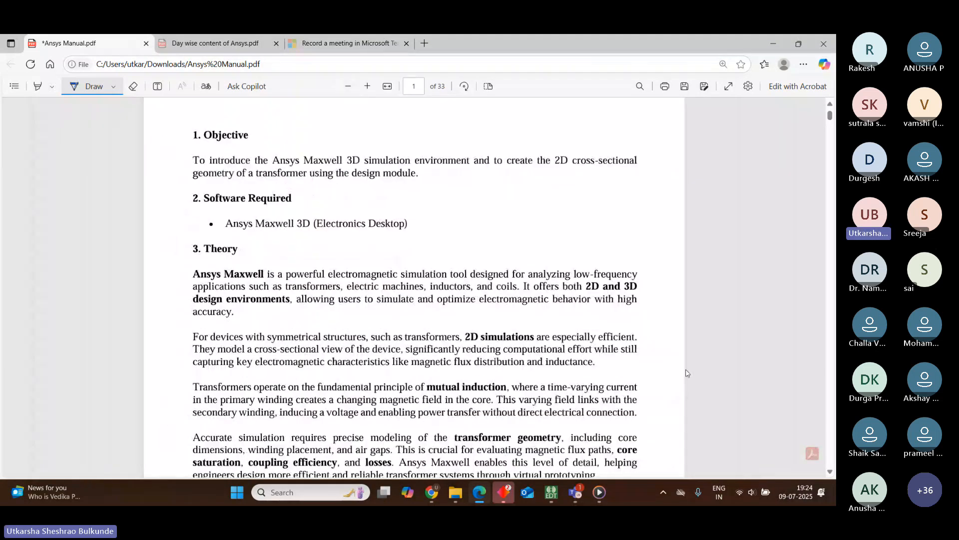
pyautogui.click(830, 474)
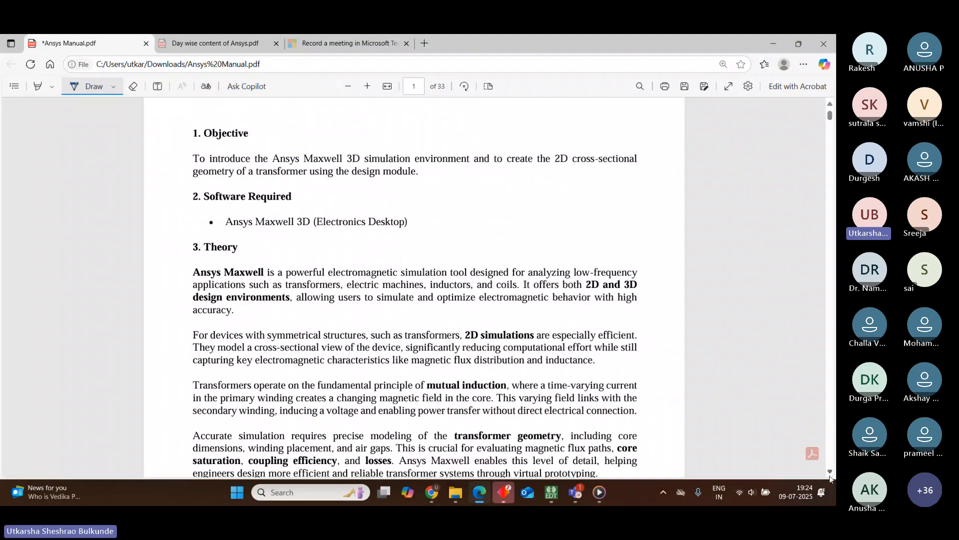
pyautogui.click(830, 474)
pyautogui.click(830, 474)
pyautogui.click(830, 475)
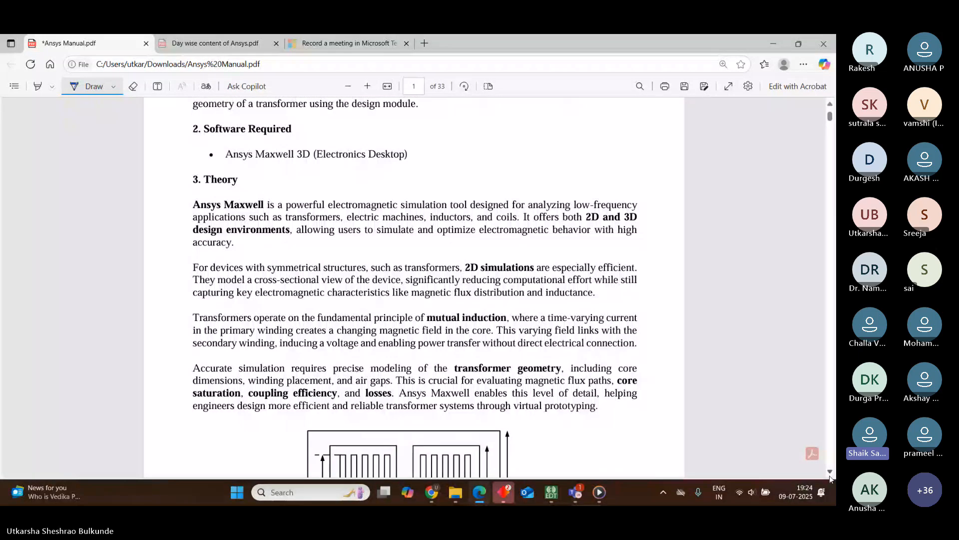
pyautogui.click(830, 475)
pyautogui.click(830, 475)
pyautogui.click(830, 474)
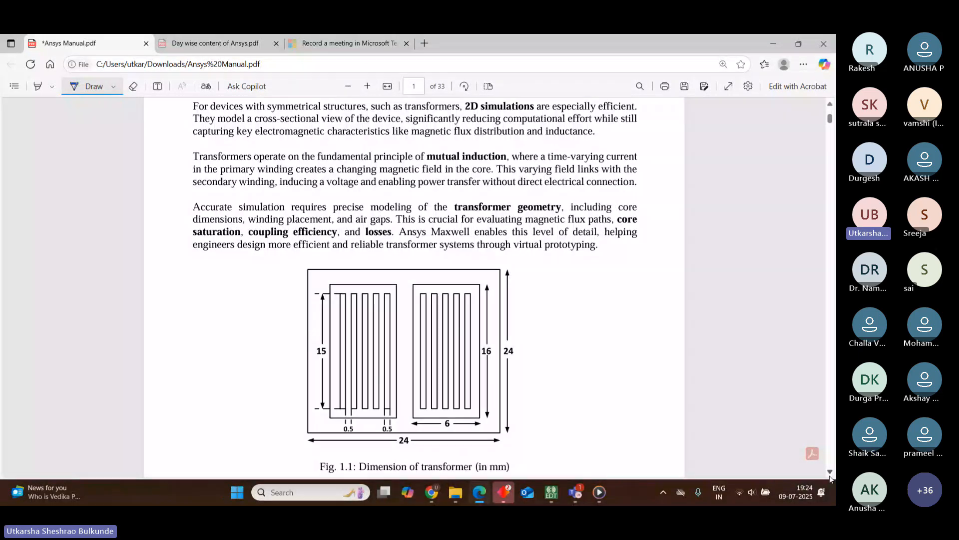
pyautogui.click(830, 475)
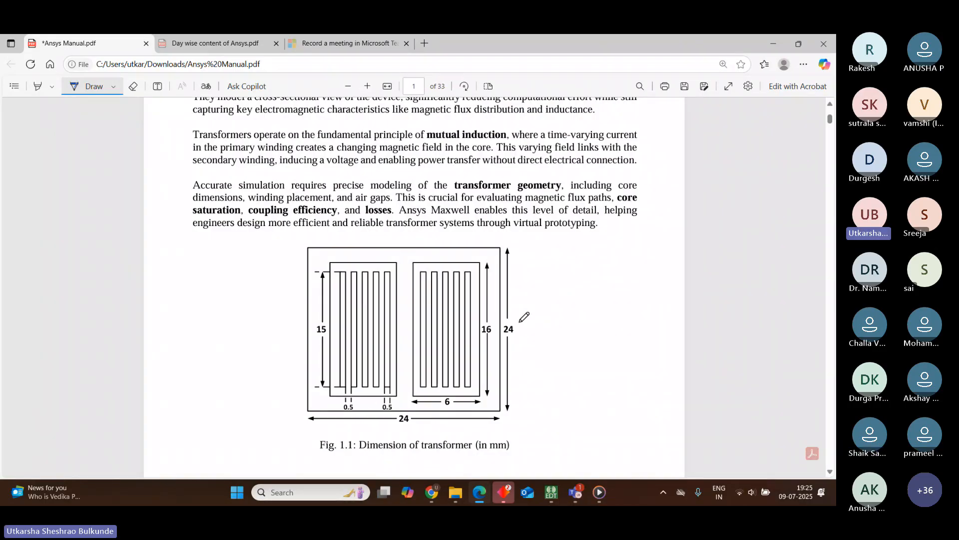
# Ink-mark both 24 mm dimensions on Fig. 1.1 and handwrite hc = 24 beside the height
pyautogui.moveTo(518, 323)
pyautogui.mouseDown()
pyautogui.moveTo(502, 335)
pyautogui.moveTo(518, 322)
pyautogui.mouseUp()
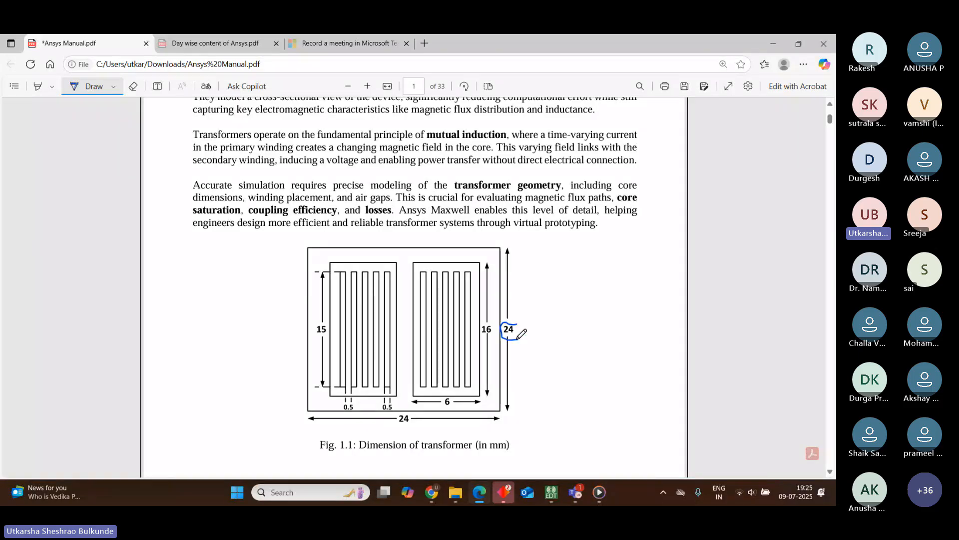
pyautogui.moveTo(398, 413)
pyautogui.mouseDown()
pyautogui.moveTo(407, 412)
pyautogui.moveTo(398, 412)
pyautogui.mouseUp()
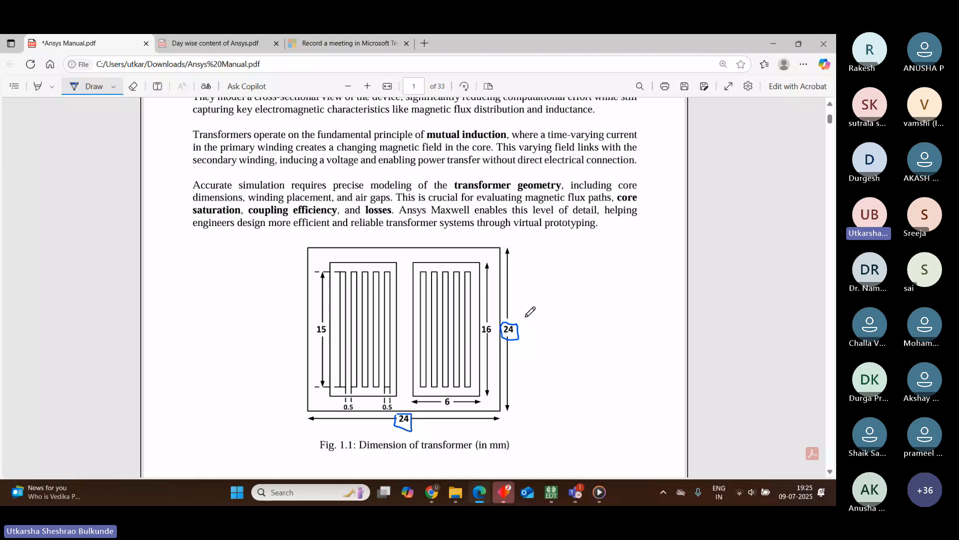
pyautogui.moveTo(526, 320)
pyautogui.mouseDown()
pyautogui.moveTo(525, 335)
pyautogui.moveTo(535, 340)
pyautogui.moveTo(550, 325)
pyautogui.moveTo(542, 332)
pyautogui.mouseUp()
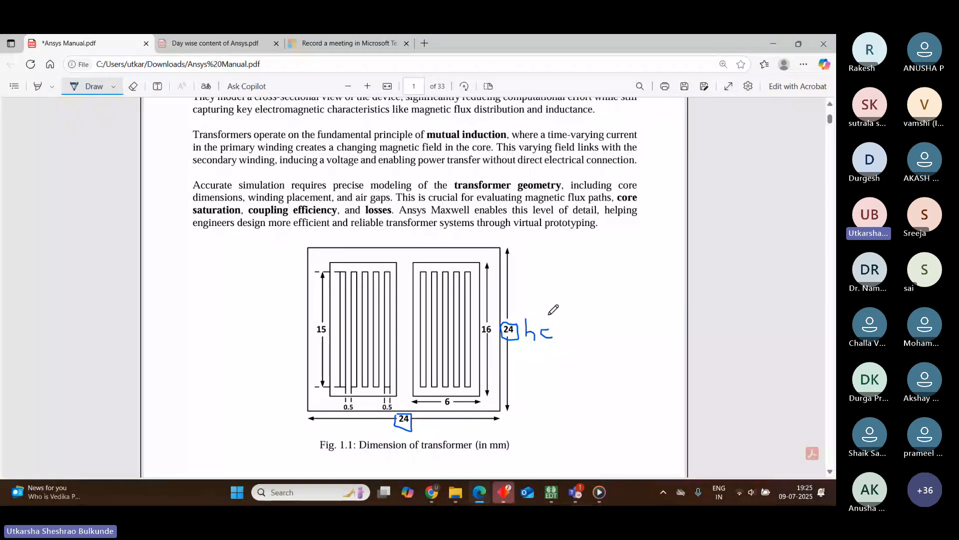
pyautogui.moveTo(545, 310)
pyautogui.mouseDown()
pyautogui.moveTo(524, 315)
pyautogui.moveTo(527, 353)
pyautogui.moveTo(560, 332)
pyautogui.moveTo(547, 310)
pyautogui.mouseUp()
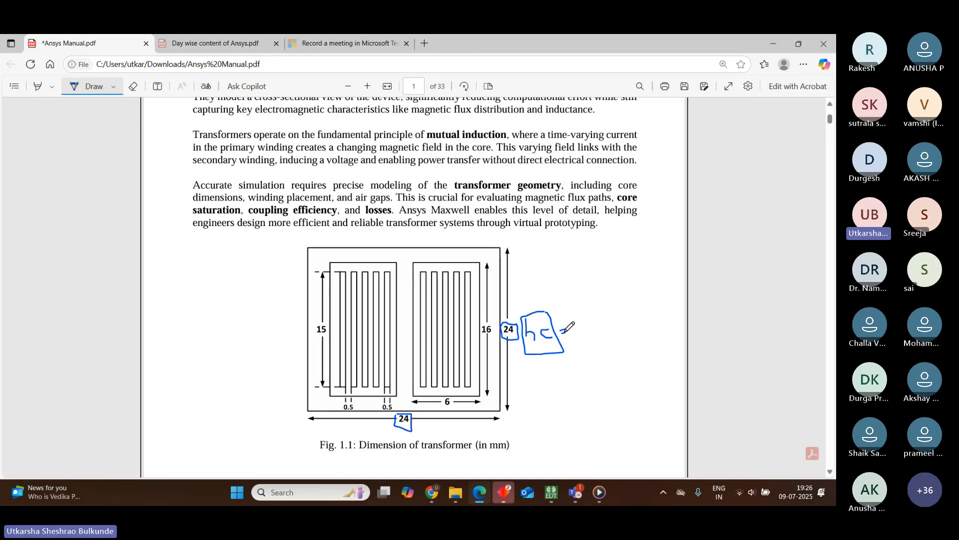
pyautogui.moveTo(561, 328); pyautogui.dragTo(566, 328)
pyautogui.moveTo(574, 327)
pyautogui.mouseDown()
pyautogui.moveTo(592, 339)
pyautogui.moveTo(610, 335)
pyautogui.mouseUp()
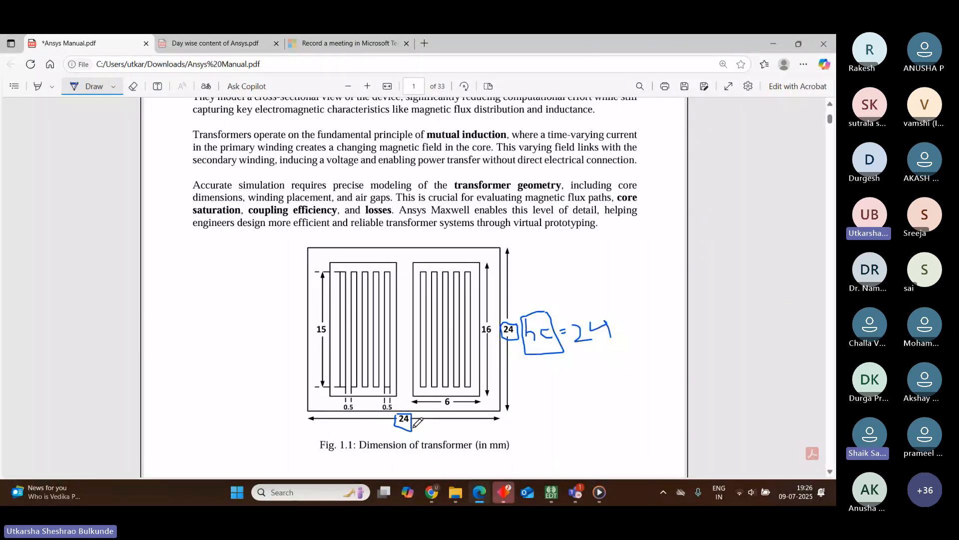
# Write wc under the 24 width and mark the 6 and 16 winding dimensions
pyautogui.moveTo(387, 430); pyautogui.dragTo(405, 433)
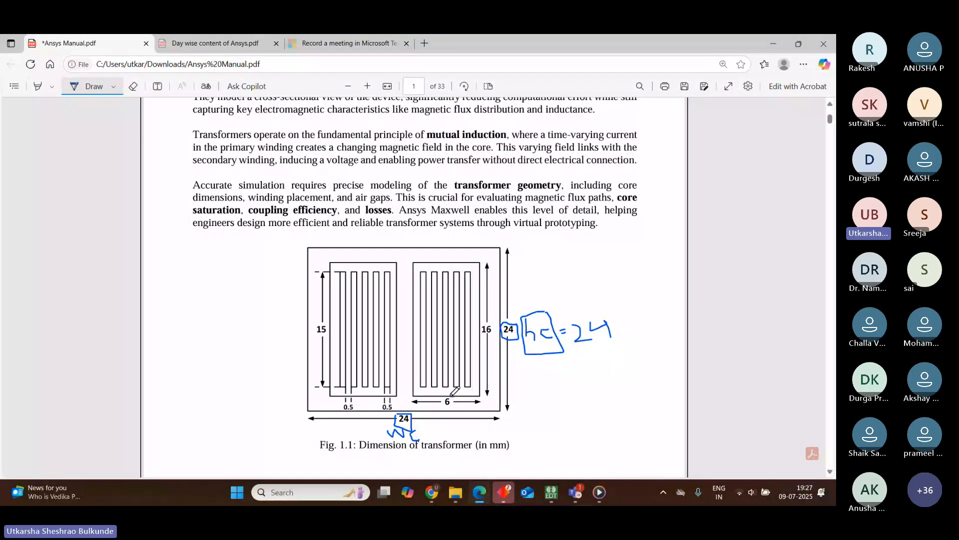
pyautogui.moveTo(449, 398)
pyautogui.mouseDown()
pyautogui.moveTo(464, 431)
pyautogui.moveTo(517, 420)
pyautogui.moveTo(492, 435)
pyautogui.moveTo(499, 419)
pyautogui.mouseUp()
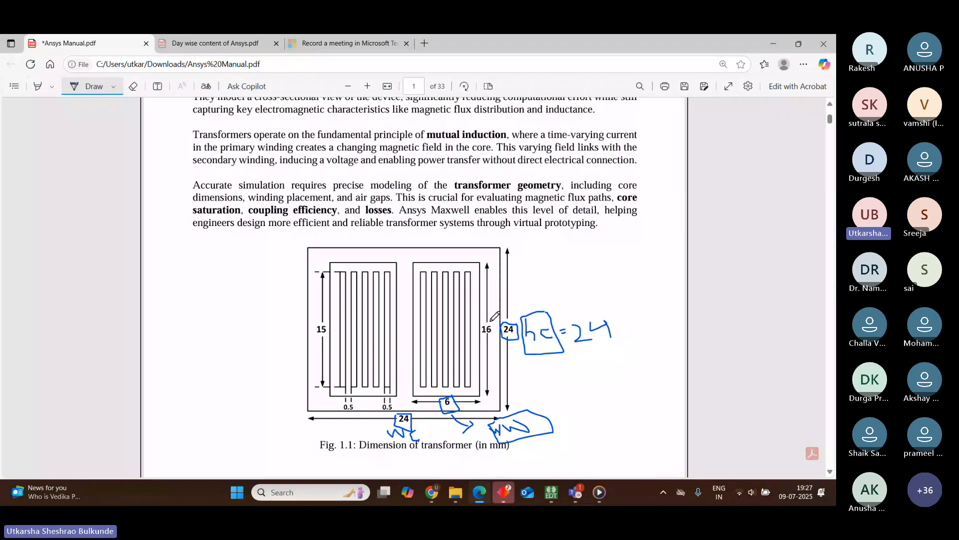
pyautogui.moveTo(491, 322)
pyautogui.mouseDown()
pyautogui.moveTo(484, 336)
pyautogui.moveTo(561, 289)
pyautogui.mouseUp()
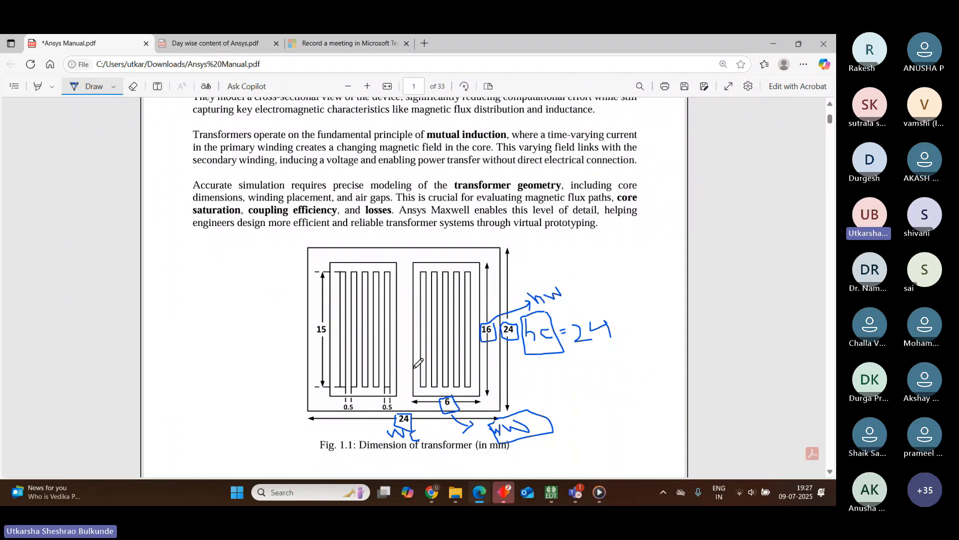
# Box both 0.5 gap dimensions and handwrite wwn beside them
pyautogui.moveTo(389, 390)
pyautogui.mouseDown()
pyautogui.moveTo(376, 402)
pyautogui.moveTo(395, 411)
pyautogui.moveTo(399, 396)
pyautogui.moveTo(370, 422)
pyautogui.mouseUp()
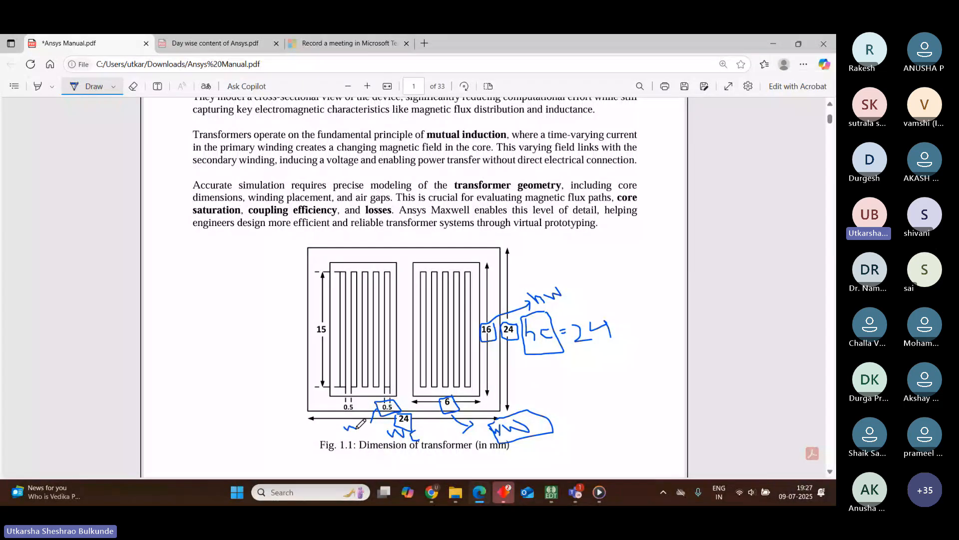
pyautogui.moveTo(344, 428); pyautogui.dragTo(359, 423)
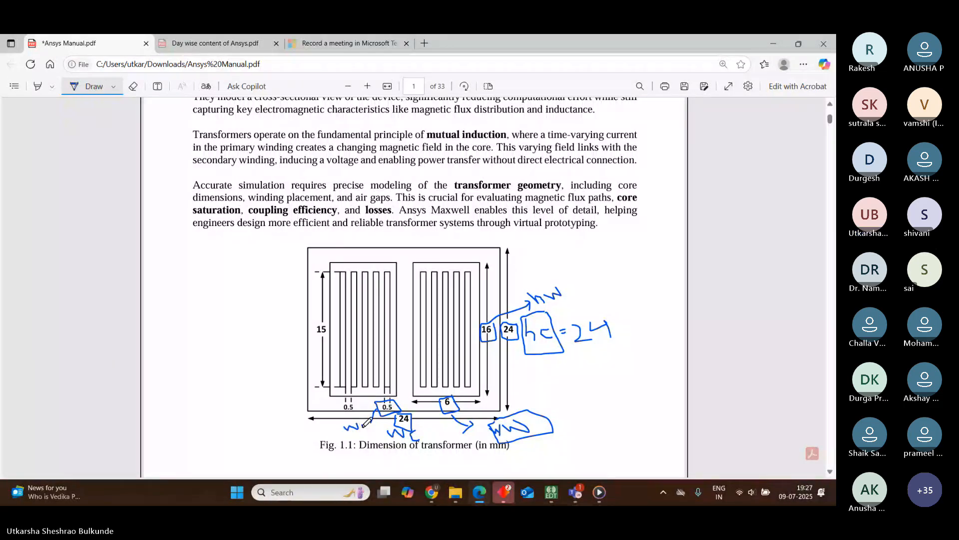
pyautogui.moveTo(363, 426); pyautogui.dragTo(373, 421)
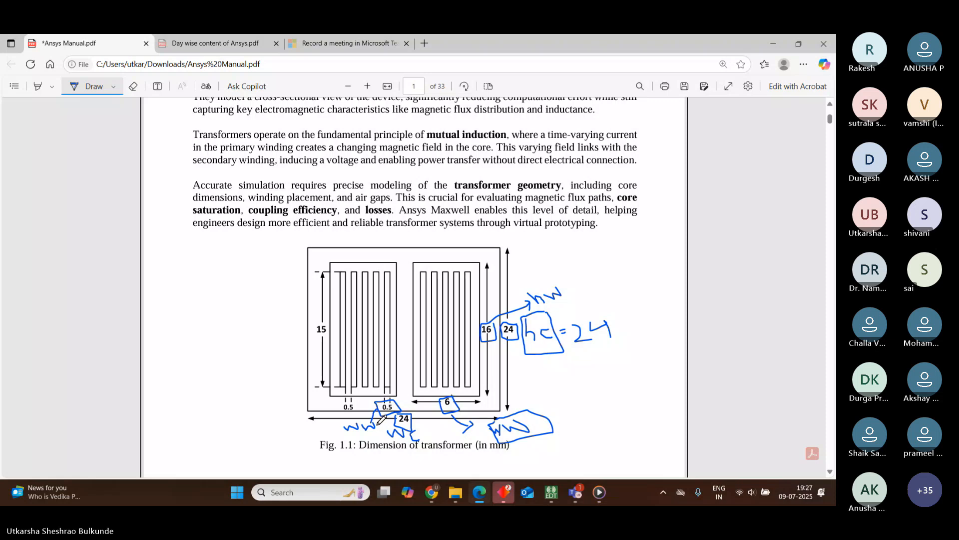
pyautogui.moveTo(378, 424); pyautogui.dragTo(386, 426)
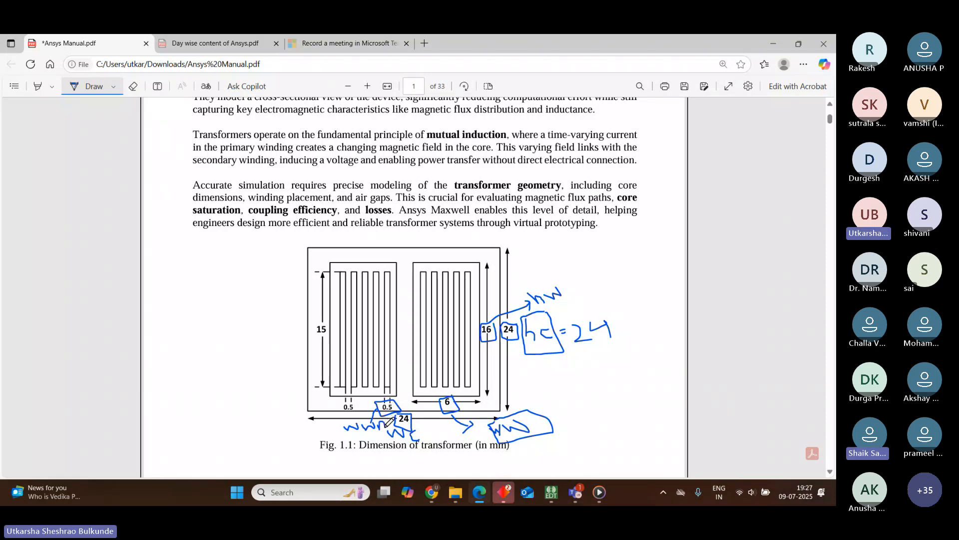
pyautogui.moveTo(352, 396)
pyautogui.mouseDown()
pyautogui.moveTo(343, 412)
pyautogui.moveTo(358, 416)
pyautogui.moveTo(354, 395)
pyautogui.moveTo(303, 443)
pyautogui.mouseUp()
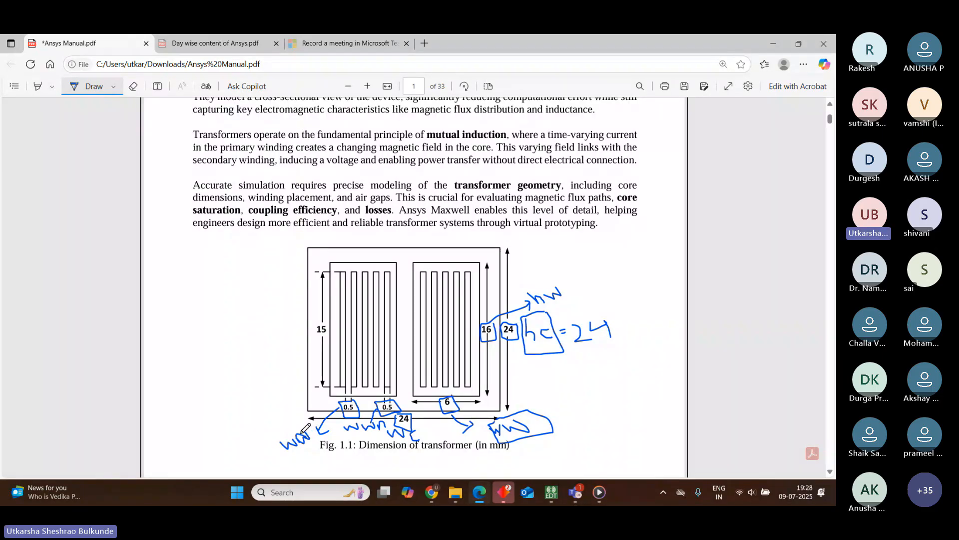
# Write hwn beside the 15 winding height and mark the winding windows' top edges
pyautogui.moveTo(321, 451); pyautogui.dragTo(312, 435)
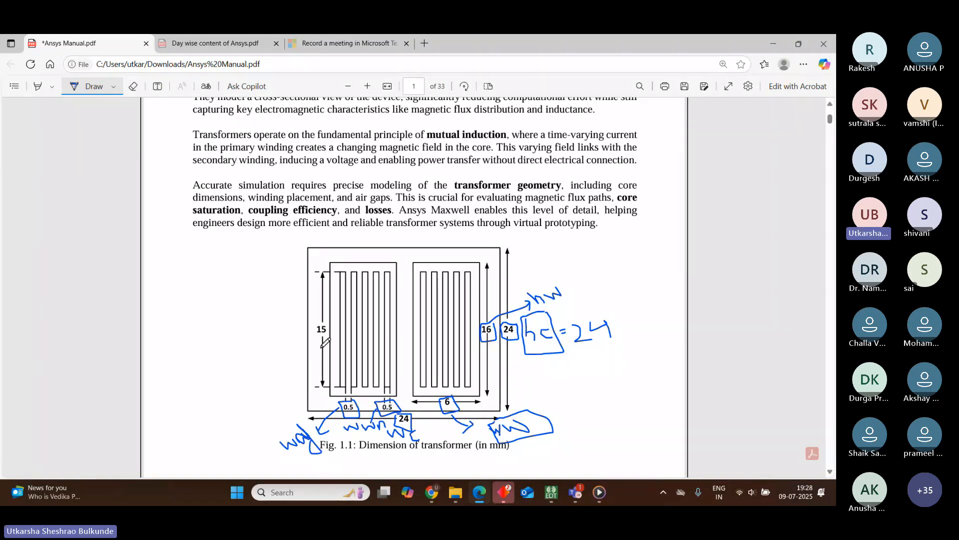
pyautogui.moveTo(256, 324)
pyautogui.mouseDown()
pyautogui.moveTo(261, 341)
pyautogui.moveTo(285, 324)
pyautogui.moveTo(303, 335)
pyautogui.mouseUp()
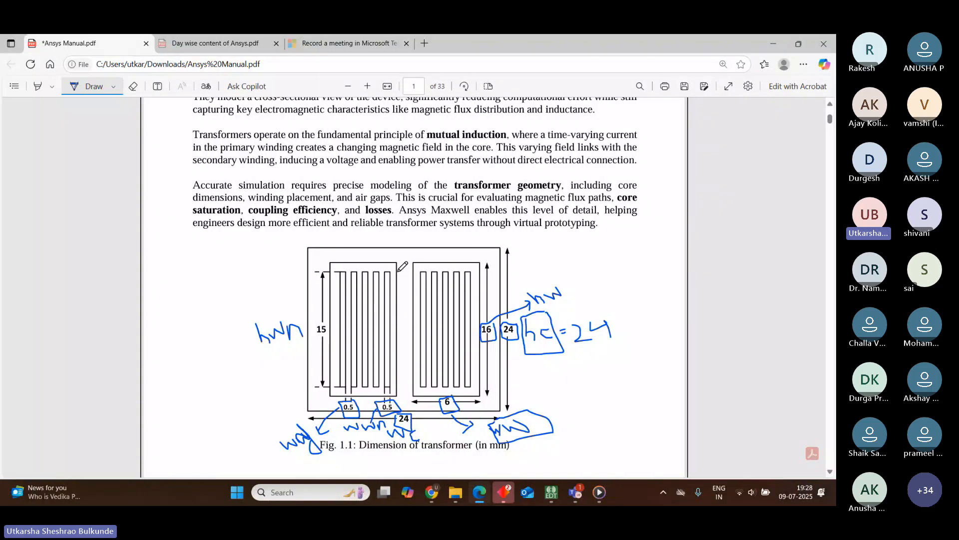
pyautogui.moveTo(399, 273); pyautogui.dragTo(413, 272)
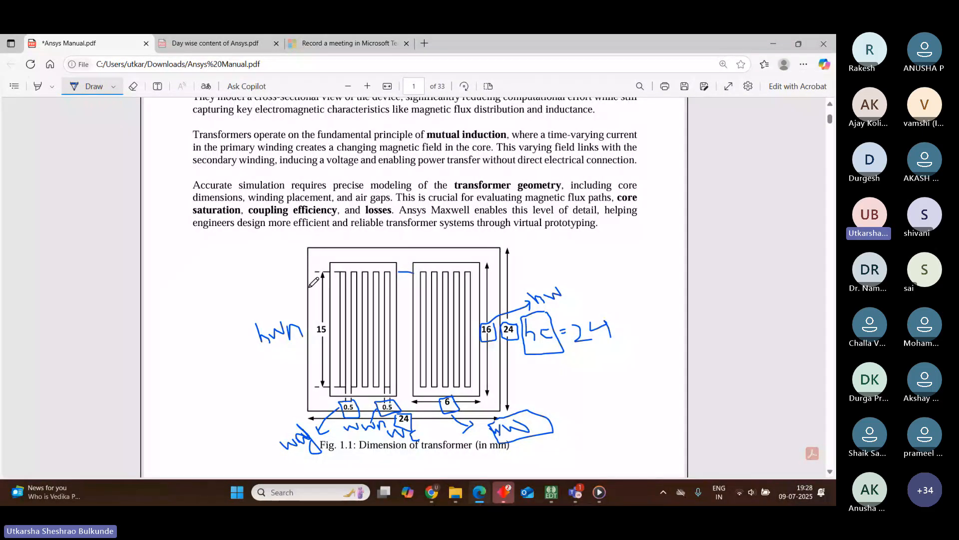
pyautogui.moveTo(309, 287); pyautogui.dragTo(328, 287)
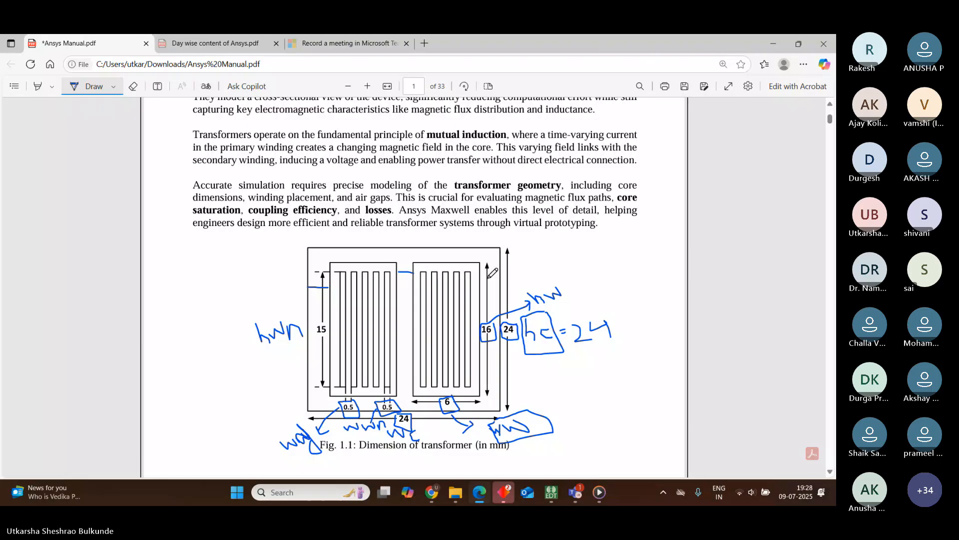
pyautogui.moveTo(480, 278); pyautogui.dragTo(500, 277)
# Back in the Maxwell model, collapse the histories of Rectangle9, 8, 6, 5, 3_1, 3 and 1
pyautogui.moveTo(551, 492)
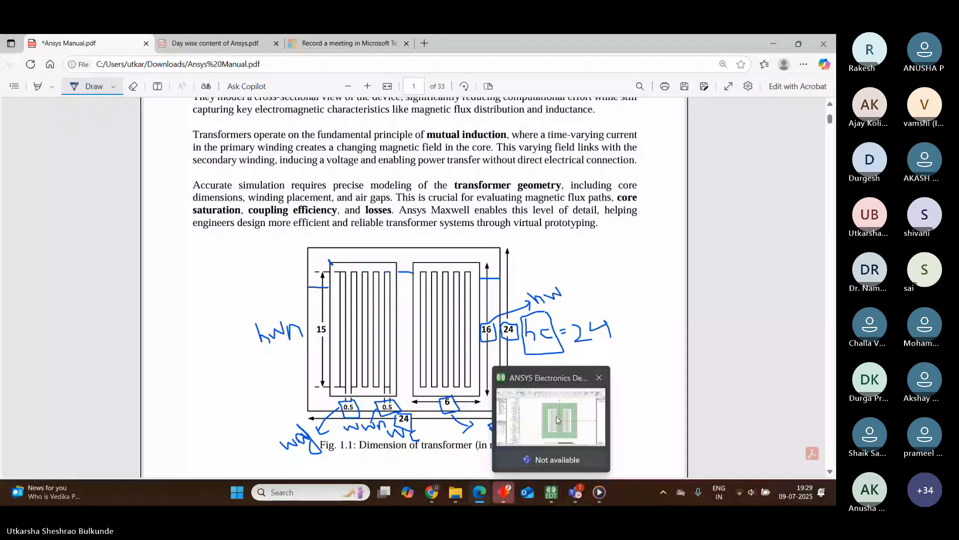
pyautogui.click(558, 420)
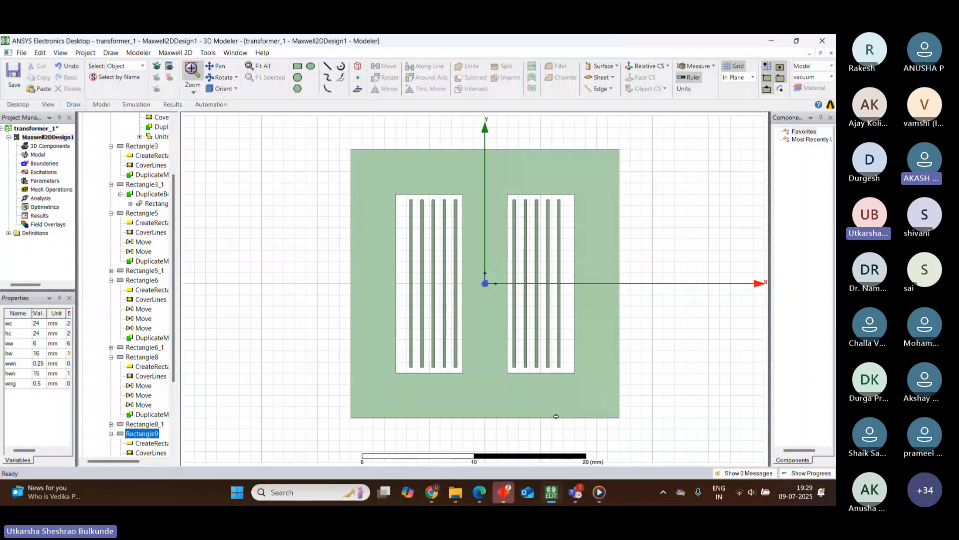
pyautogui.click(111, 433)
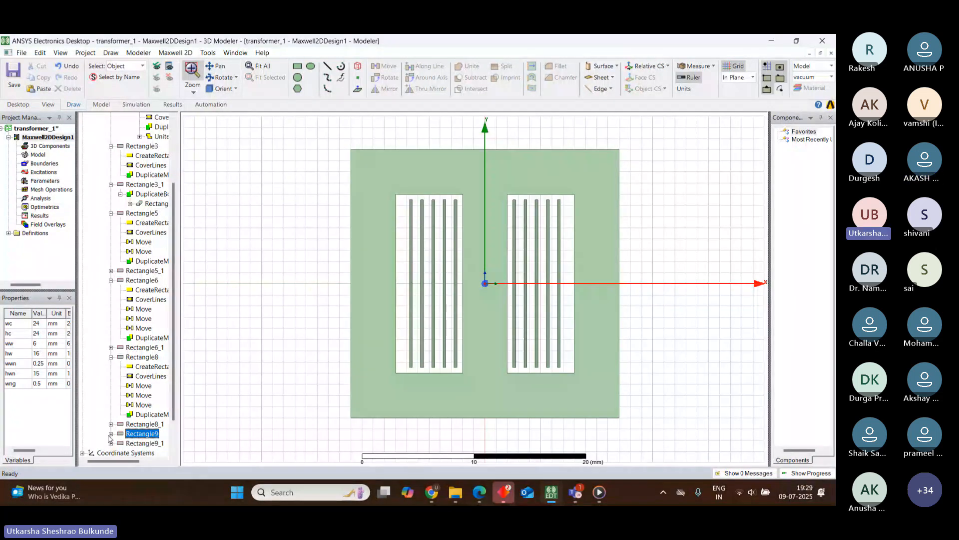
pyautogui.click(111, 357)
pyautogui.click(111, 299)
pyautogui.click(111, 290)
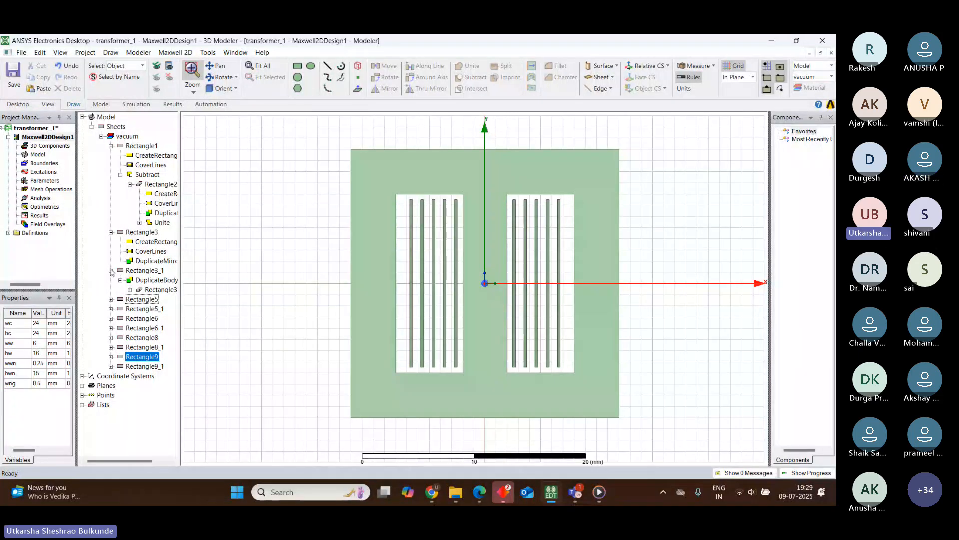
pyautogui.click(111, 270)
pyautogui.click(111, 233)
pyautogui.click(111, 146)
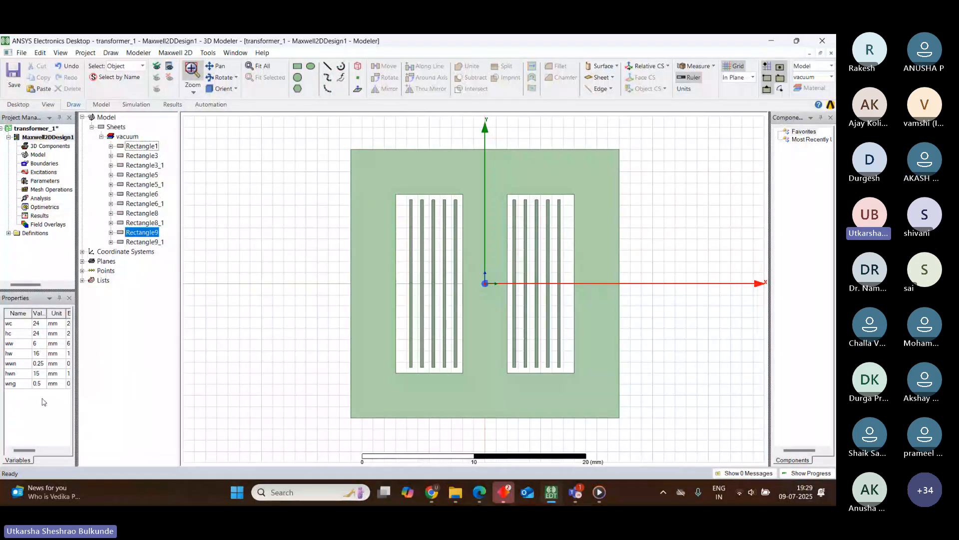
# Change wwn's value from 0.25 to 0.5 mm in the Variables grid
pyautogui.click(44, 364)
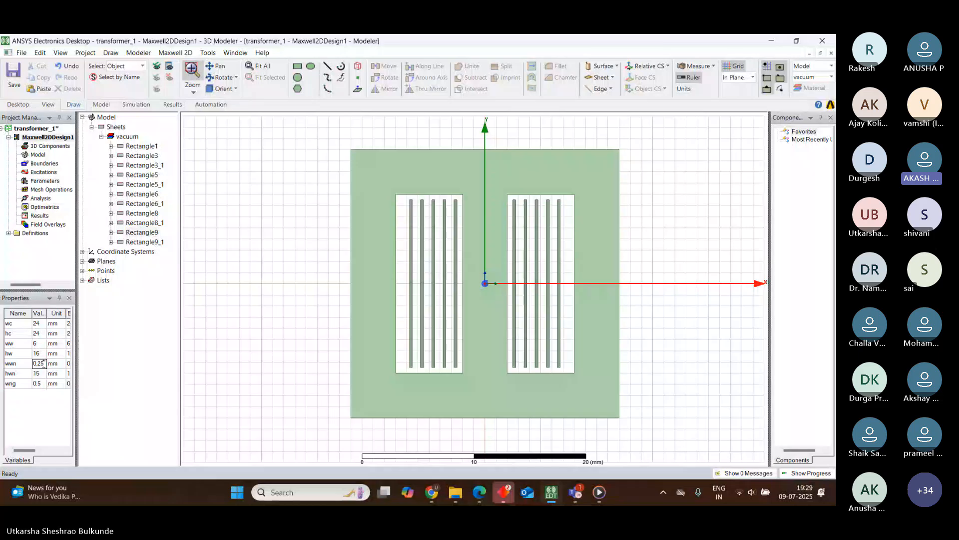
pyautogui.press('BackSpace')
pyautogui.press('BackSpace')
pyautogui.write('5')
pyautogui.press('Return')
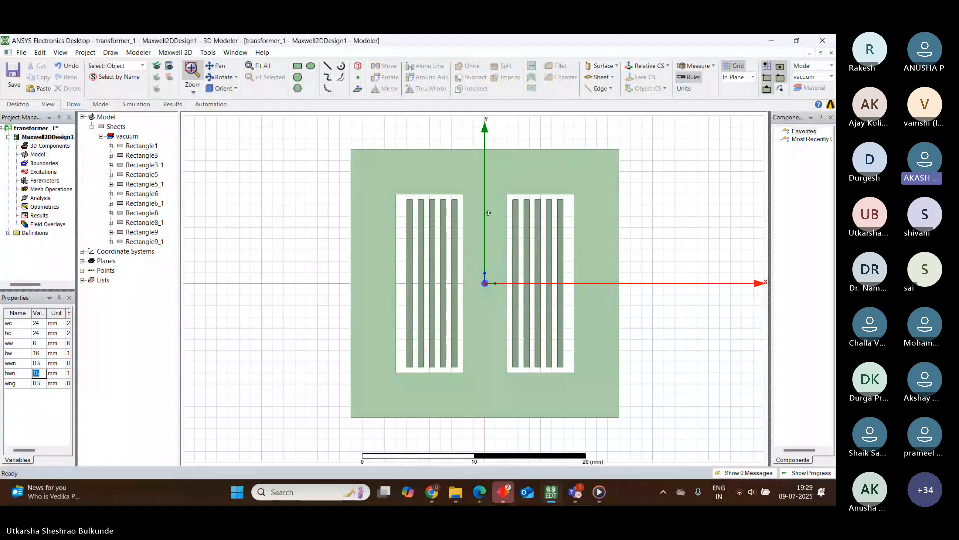
# Zoom into the left coil's winding bars and select two neighbouring bars near the centre
pyautogui.moveTo(400, 197); pyautogui.dragTo(465, 211)
pyautogui.moveTo(468, 336); pyautogui.dragTo(460, 369)
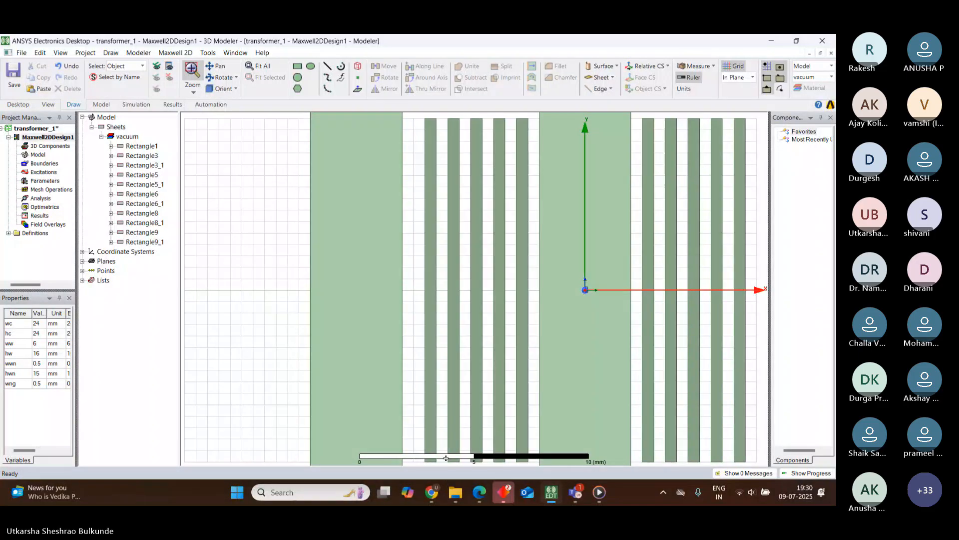
pyautogui.press('Escape')
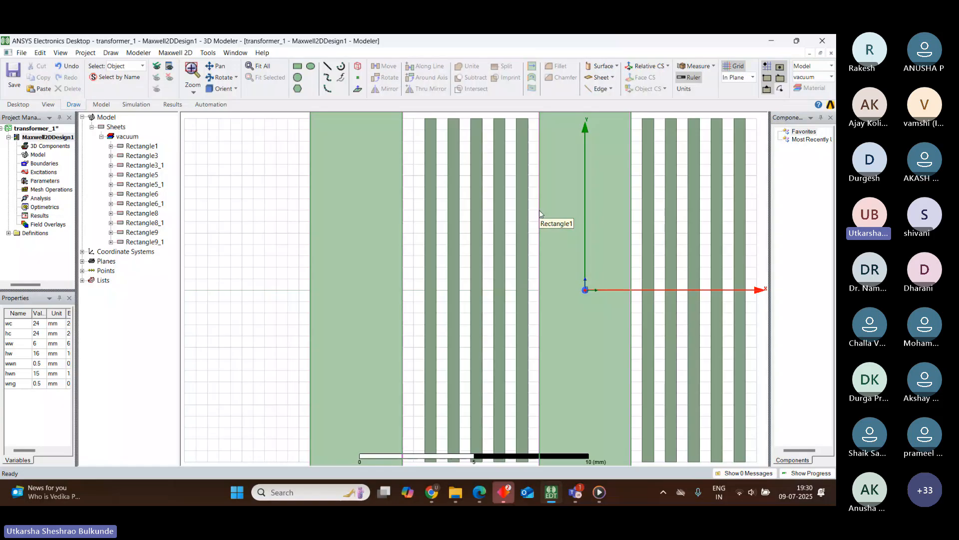
pyautogui.click(473, 209)
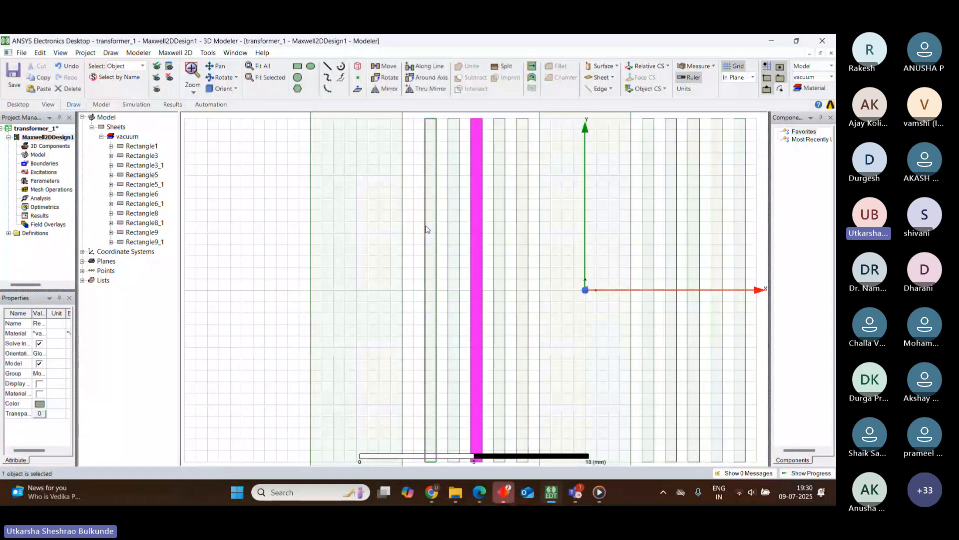
pyautogui.click(522, 175)
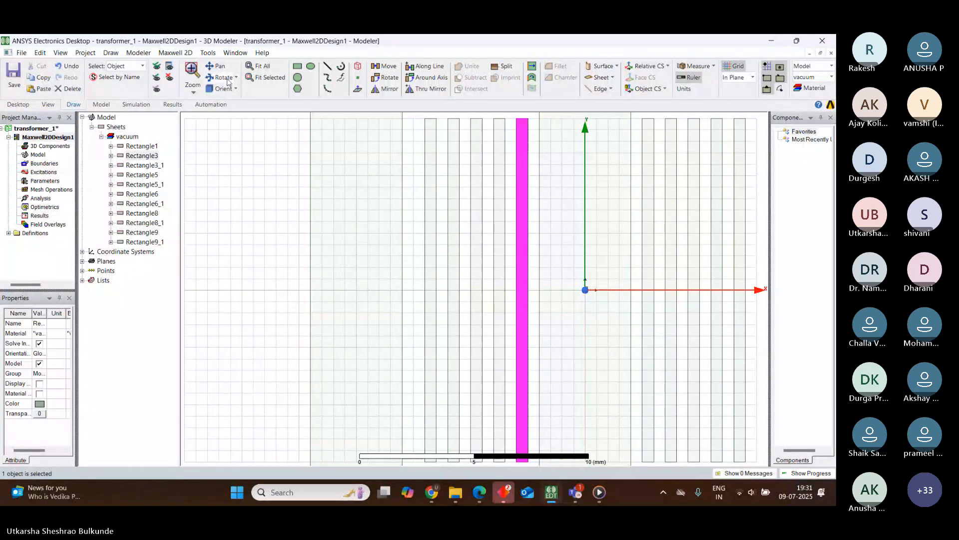
# Fit the whole transformer core and both coils in the view
pyautogui.click(194, 92)
pyautogui.click(223, 116)
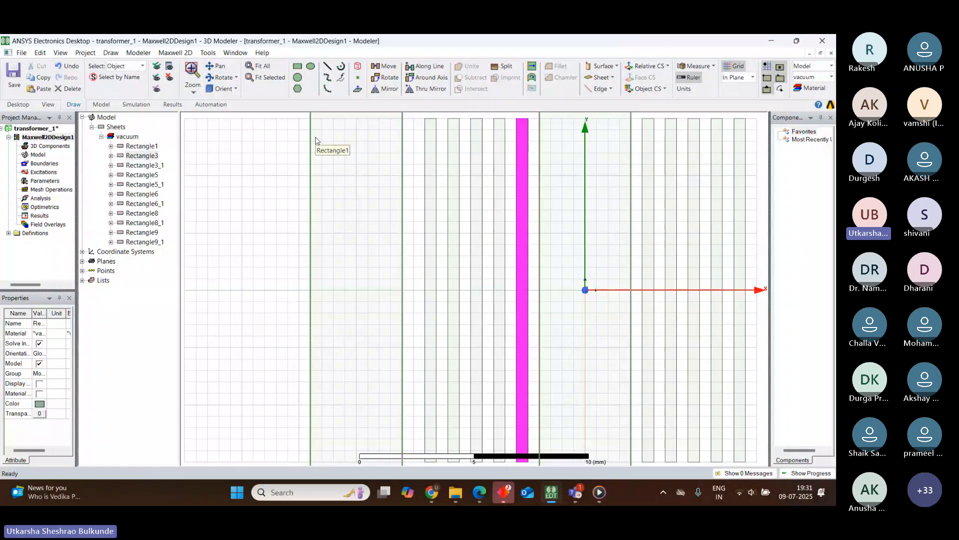
pyautogui.click(263, 67)
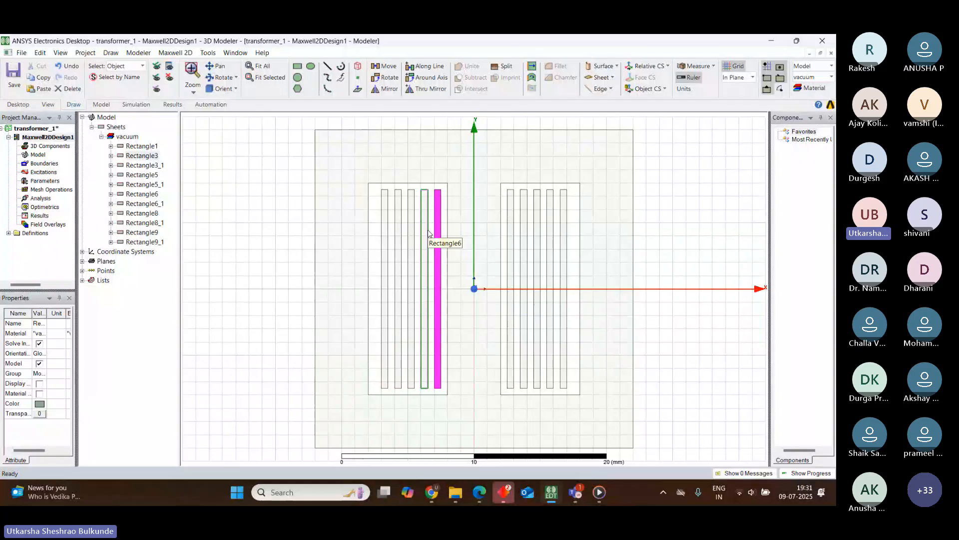
# Expand Rectangle5 and select Rectangle1, 3, 5 and 6 to locate their bars
pyautogui.click(111, 175)
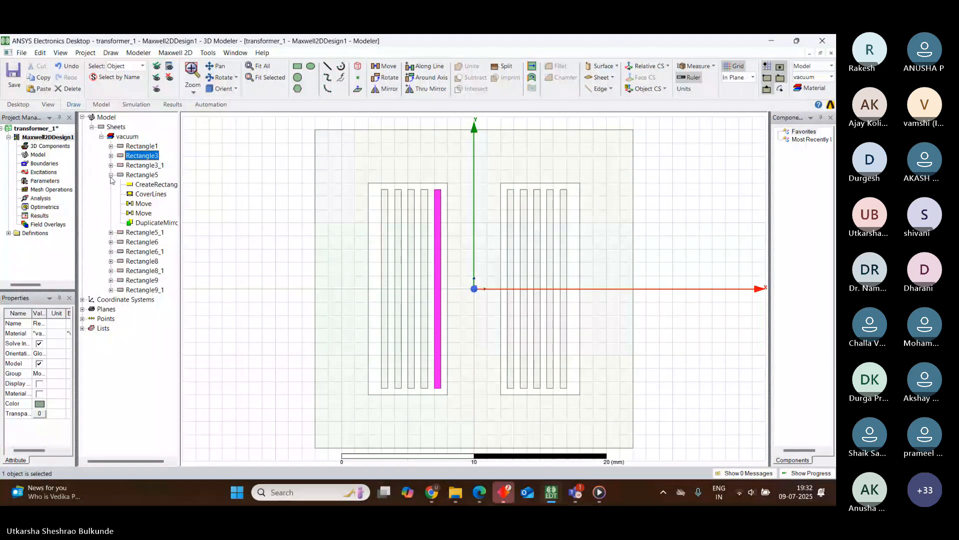
pyautogui.click(137, 148)
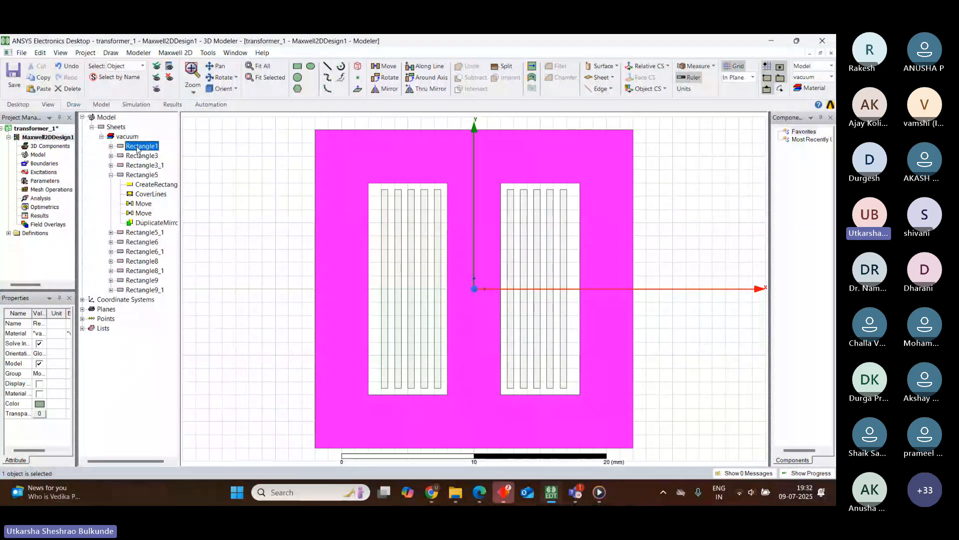
pyautogui.click(141, 157)
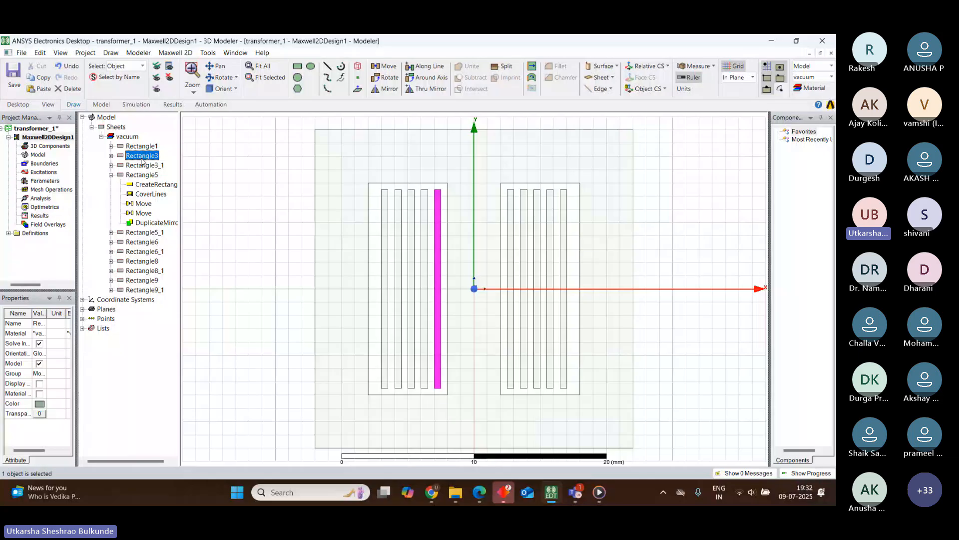
pyautogui.click(147, 175)
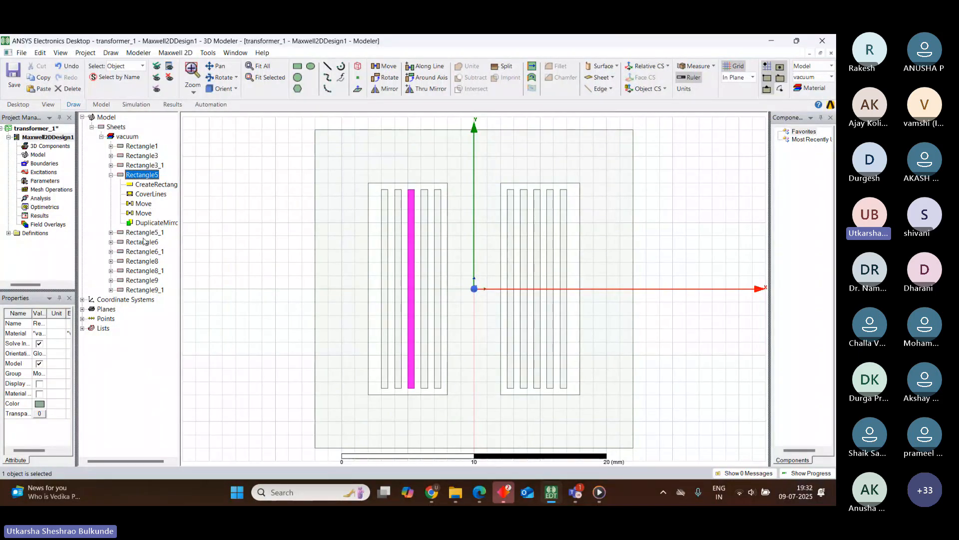
pyautogui.click(141, 243)
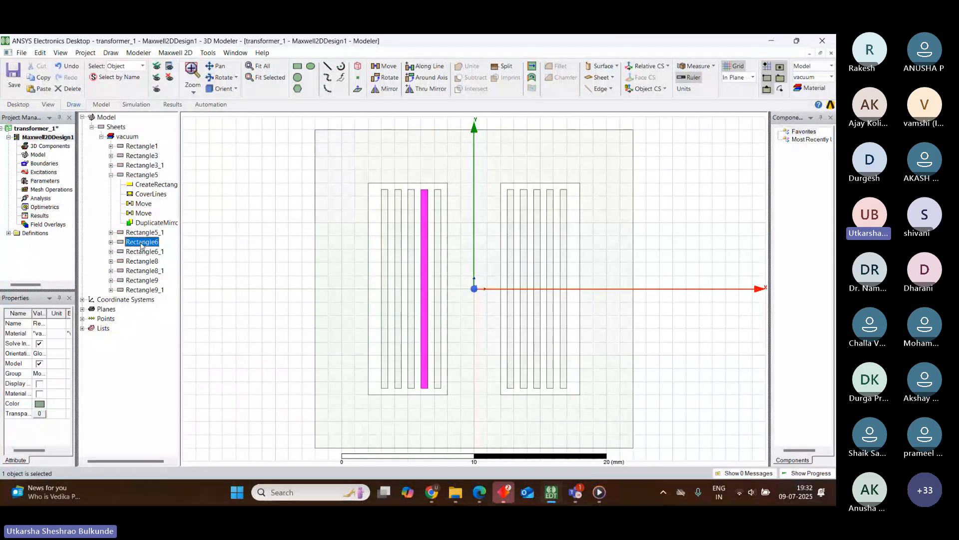
# Expand Rectangle6 and test each of its three Move steps by deleting, then undoing
pyautogui.click(111, 242)
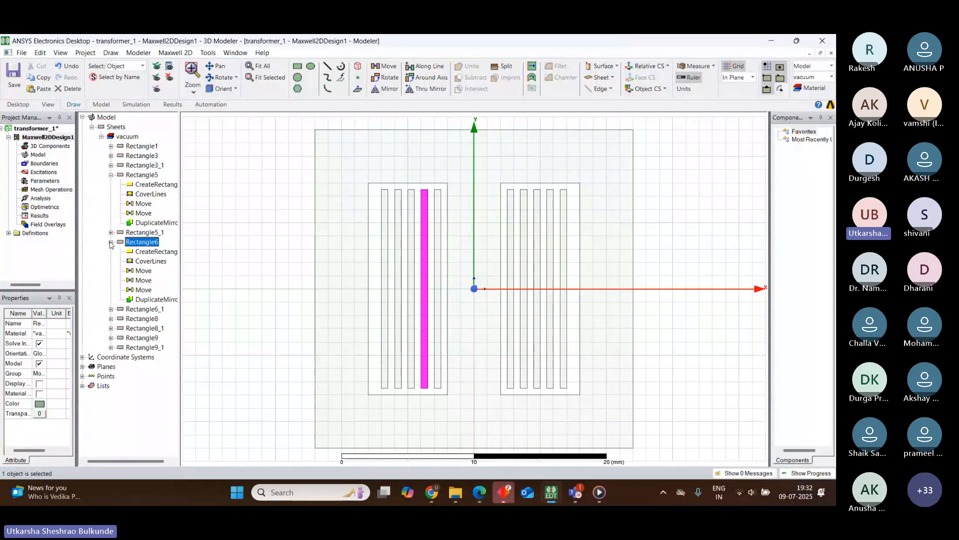
pyautogui.click(143, 271)
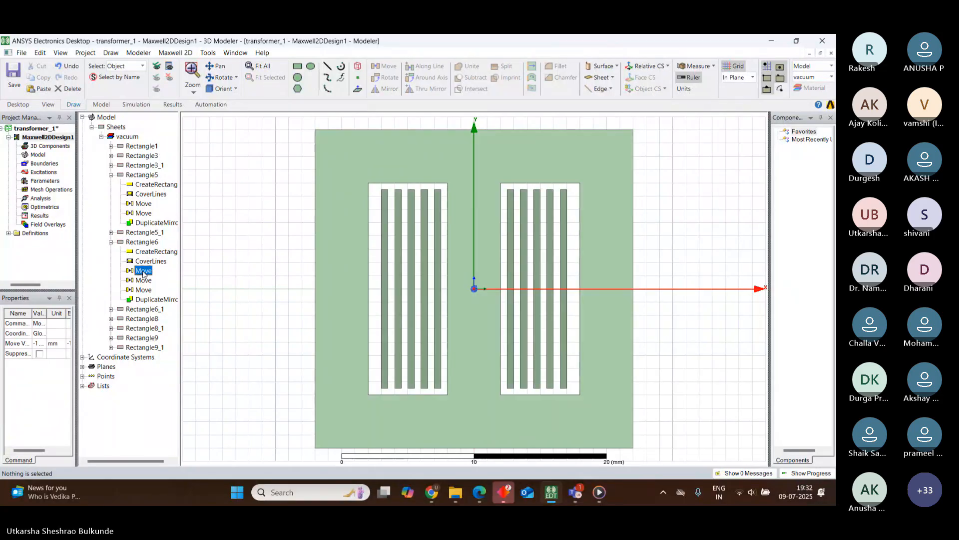
pyautogui.press('Delete')
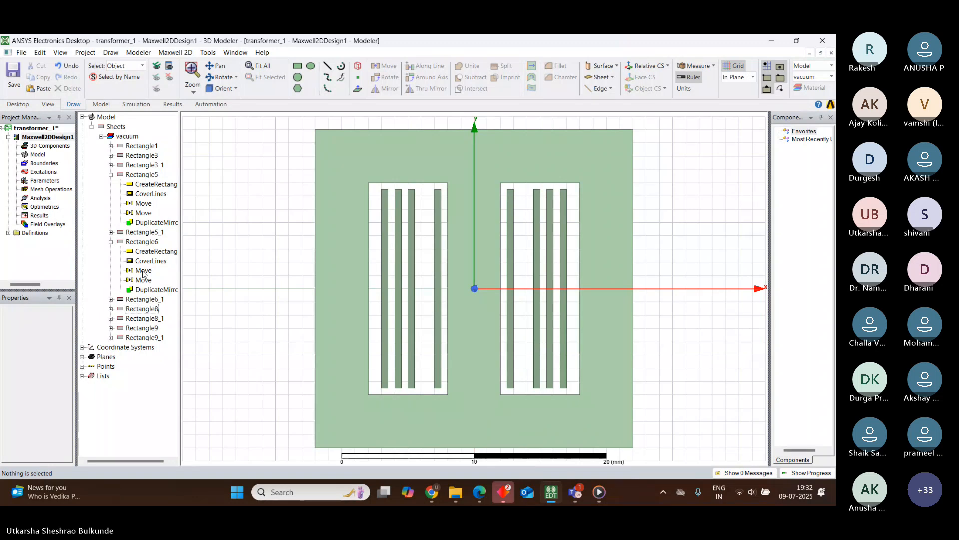
pyautogui.hotkey('ctrl', 'z')
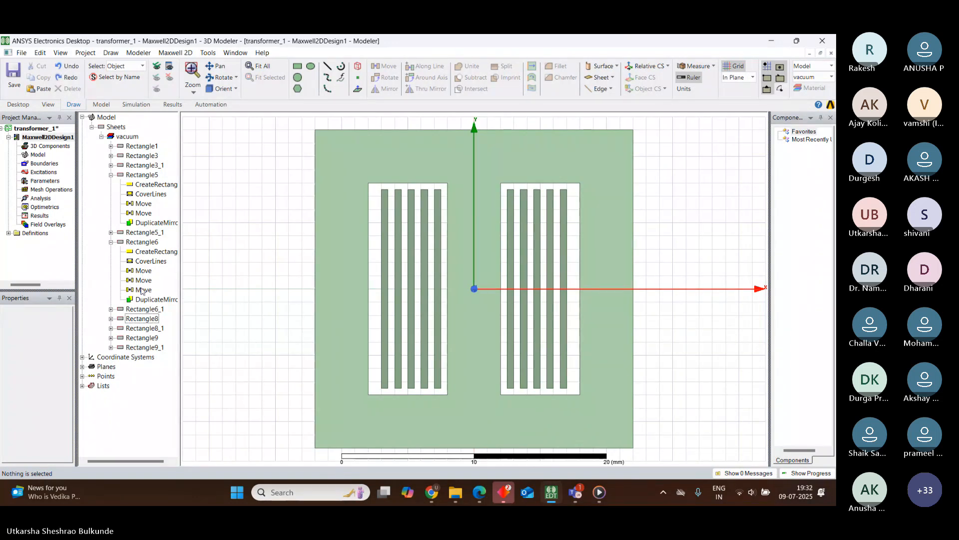
pyautogui.click(143, 289)
pyautogui.press('Delete')
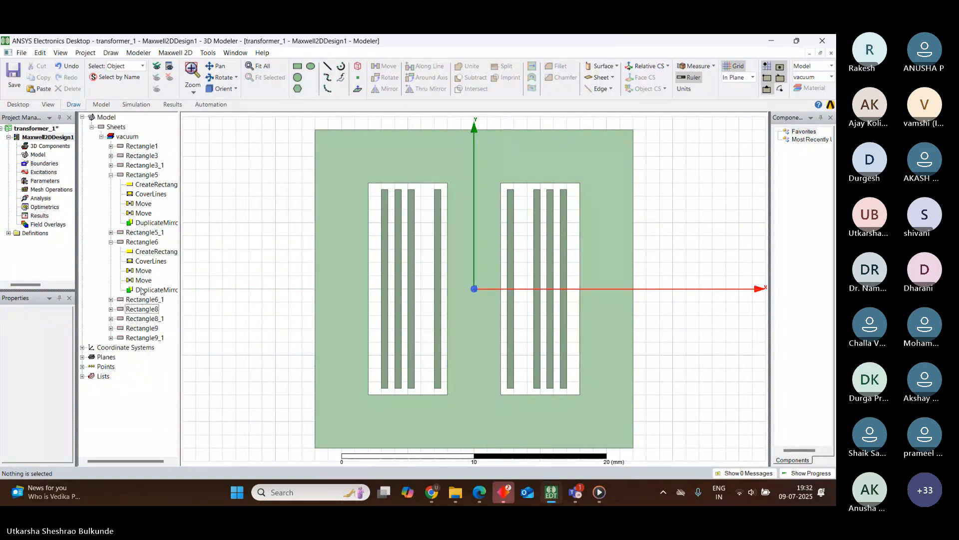
pyautogui.hotkey('ctrl', 'z')
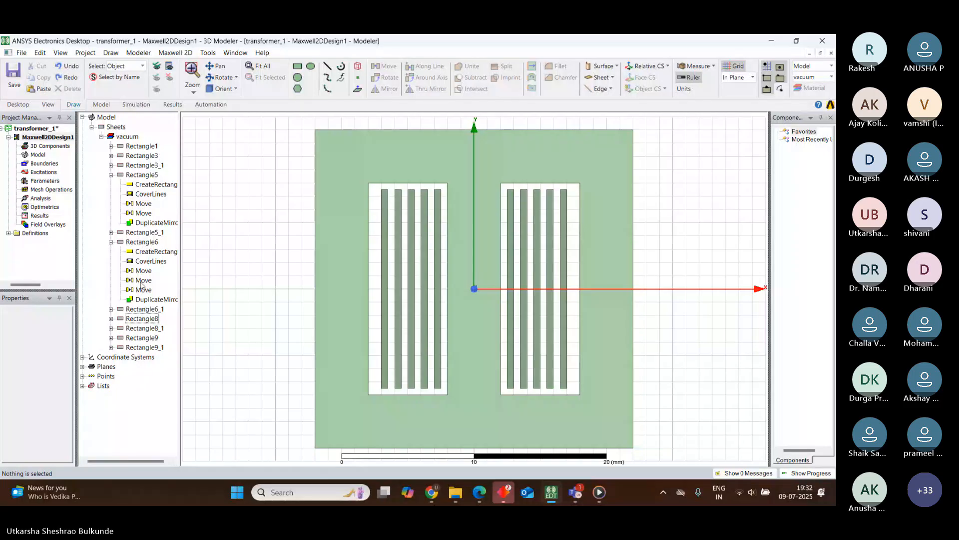
pyautogui.click(143, 281)
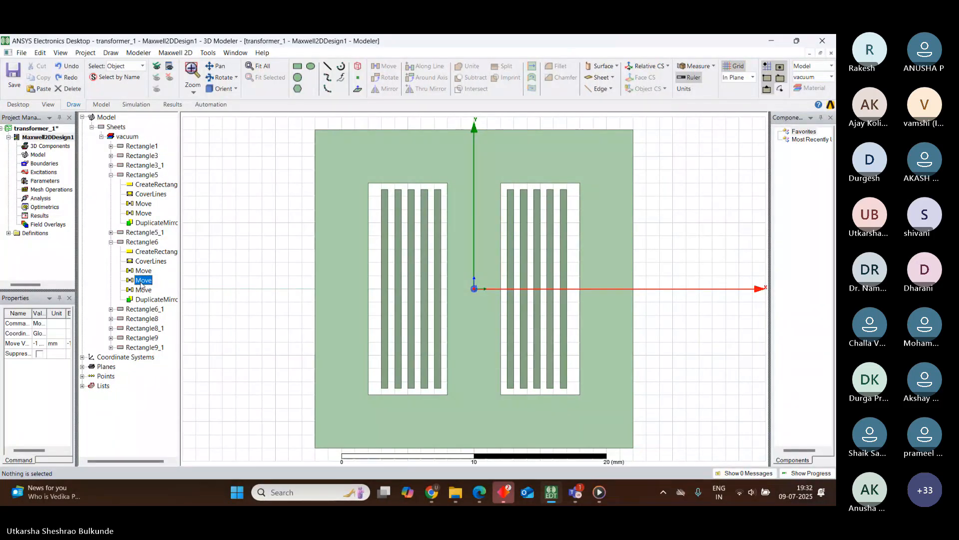
pyautogui.press('Delete')
pyautogui.hotkey('ctrl', 'z')
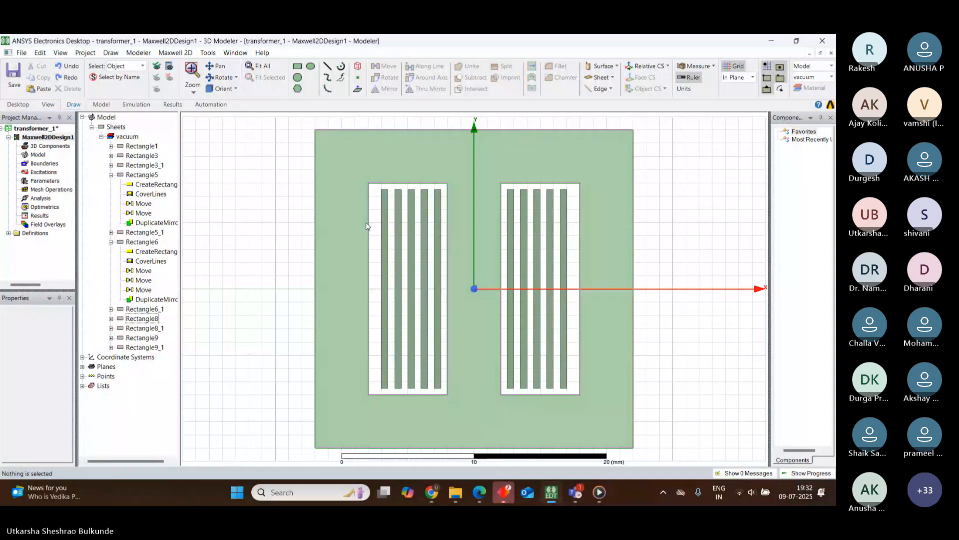
# Review the move vectors of Rectangle6's three Move steps, then delete Rectangle6
pyautogui.doubleClick(143, 271)
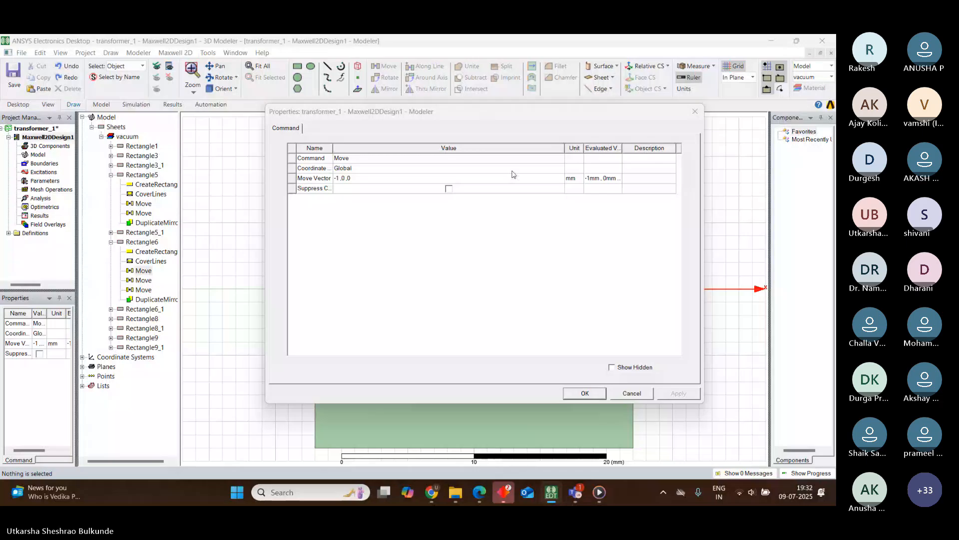
pyautogui.click(585, 393)
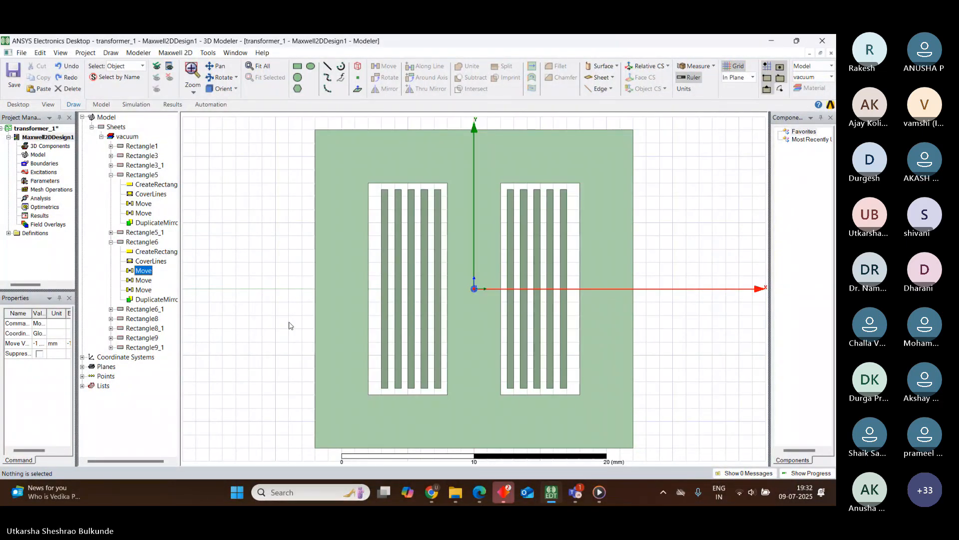
pyautogui.doubleClick(143, 280)
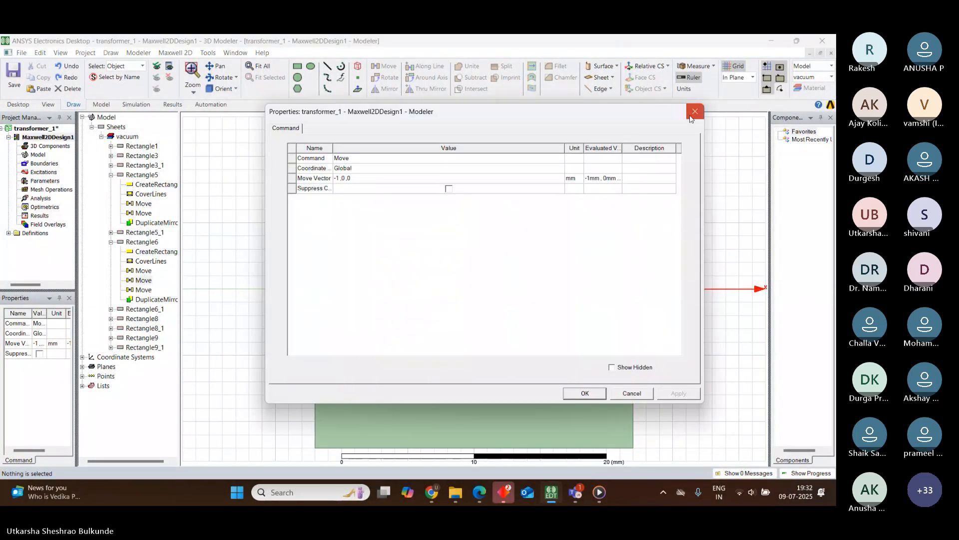
pyautogui.click(693, 111)
pyautogui.doubleClick(147, 291)
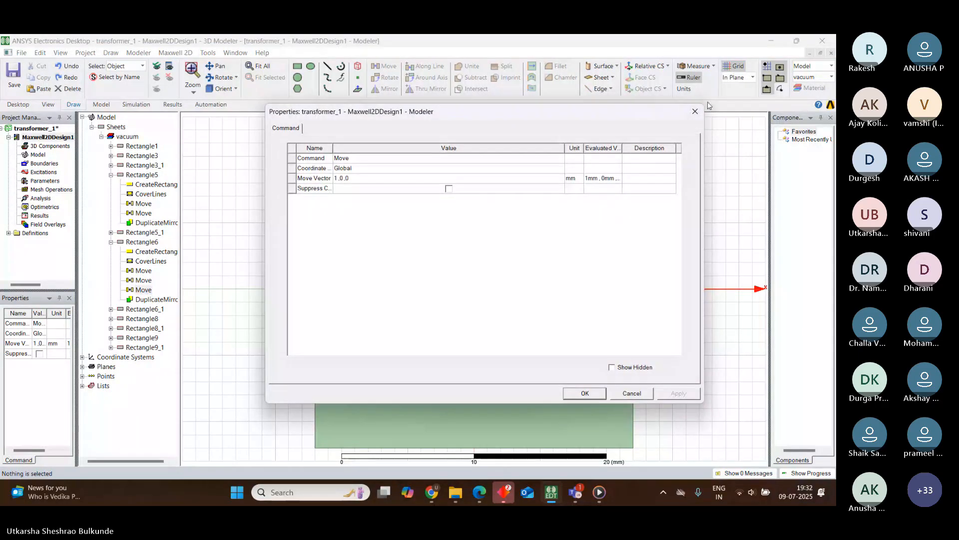
pyautogui.click(695, 111)
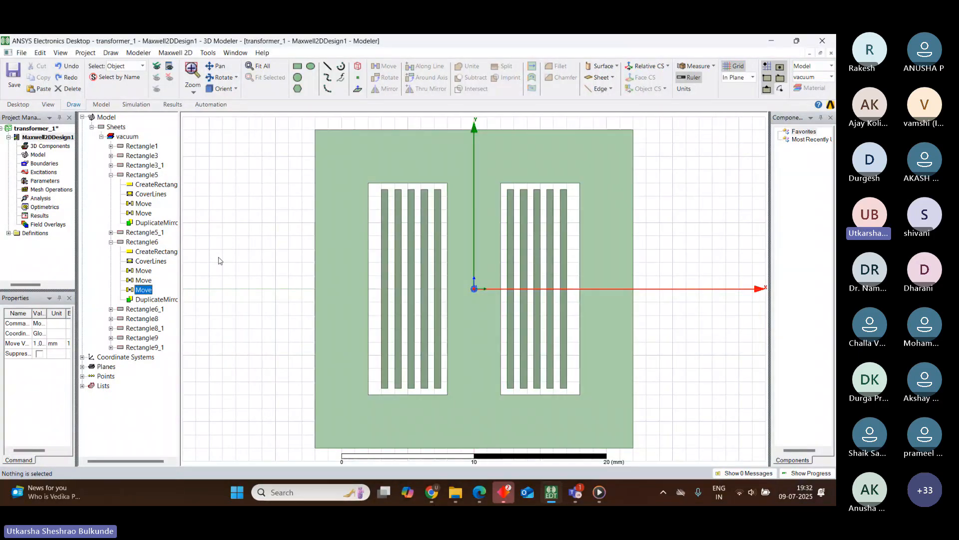
pyautogui.click(146, 243)
pyautogui.press('Delete')
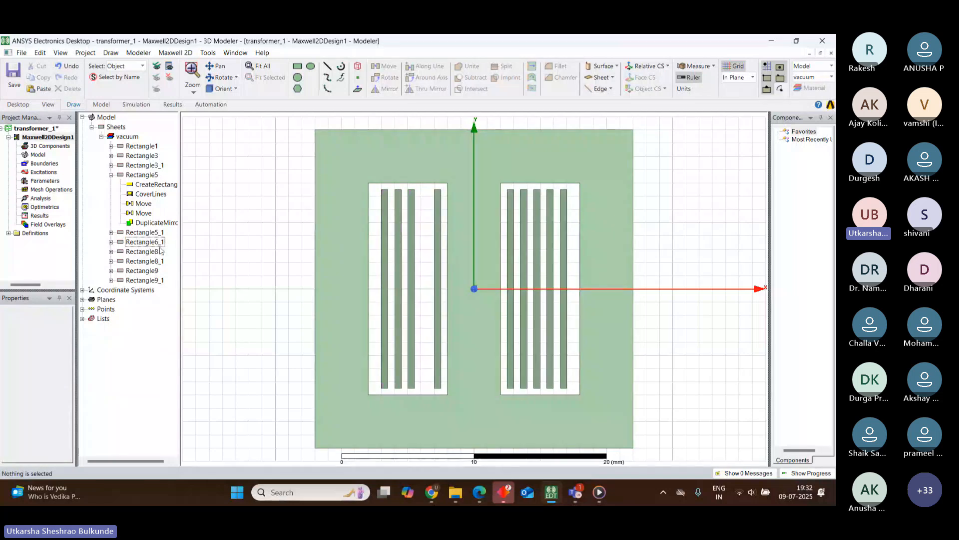
# Delete Rectangle6_1 and copy-paste the innermost left winding bar
pyautogui.click(144, 242)
pyautogui.press('Delete')
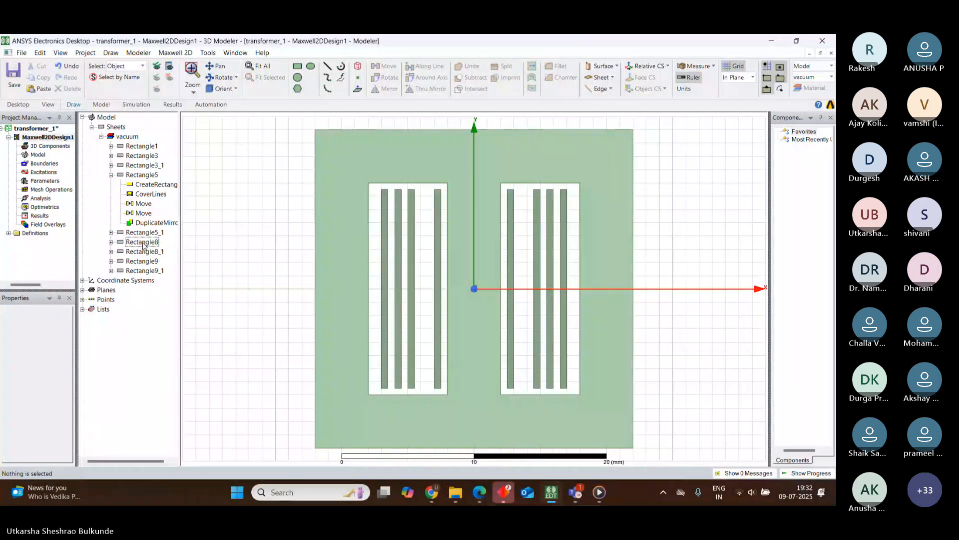
pyautogui.click(441, 199)
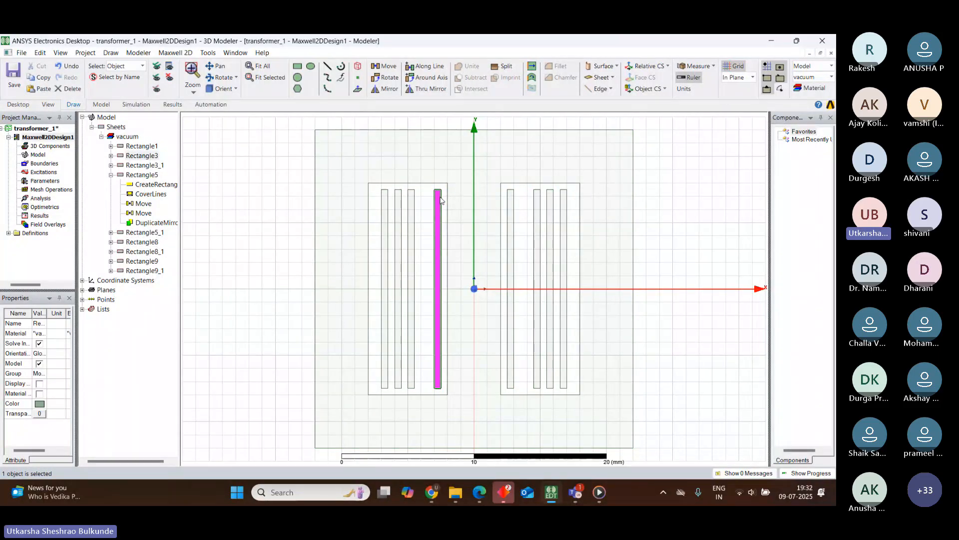
pyautogui.hotkey('ctrl', 'c')
pyautogui.hotkey('ctrl', 'v')
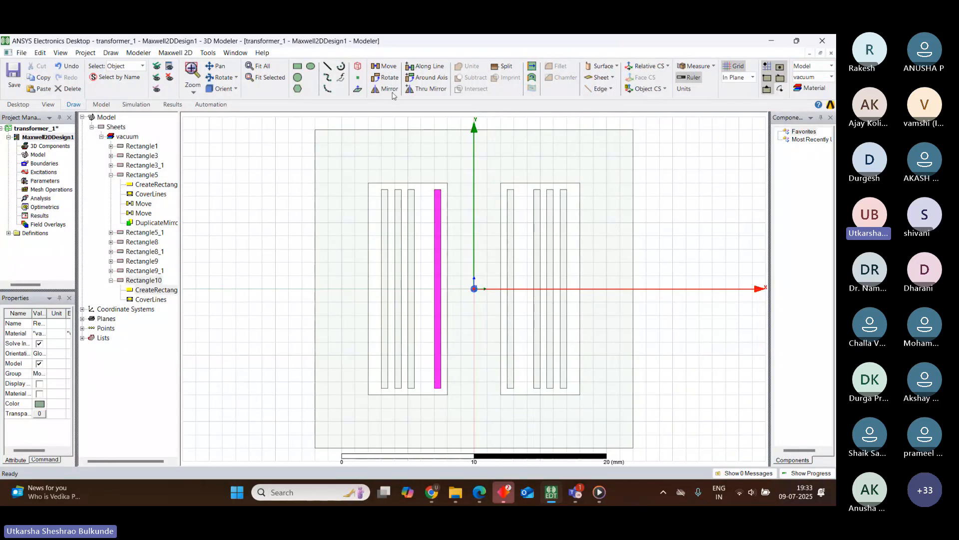
# Move the pasted Rectangle10 from (-3,1) to (-4,1) mm, 1 mm left
pyautogui.click(390, 70)
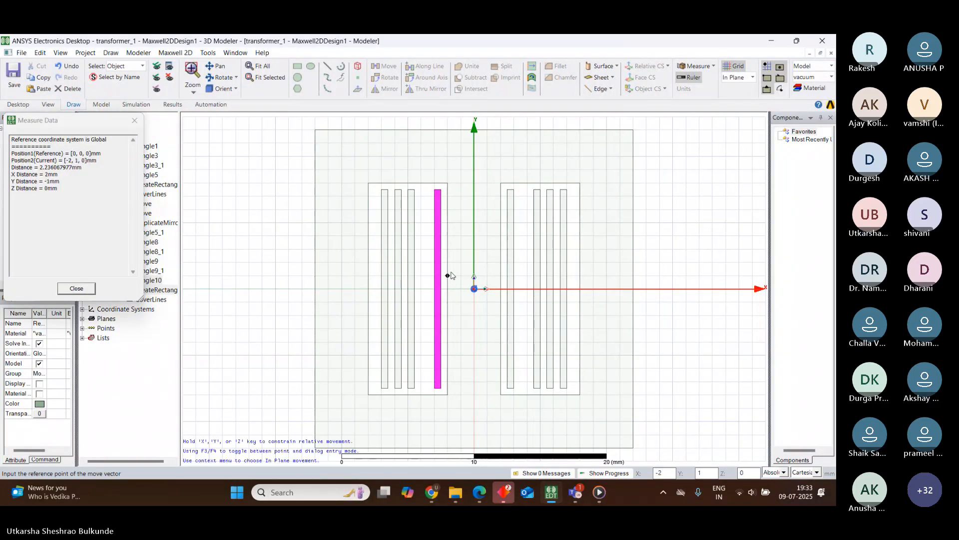
pyautogui.click(435, 275)
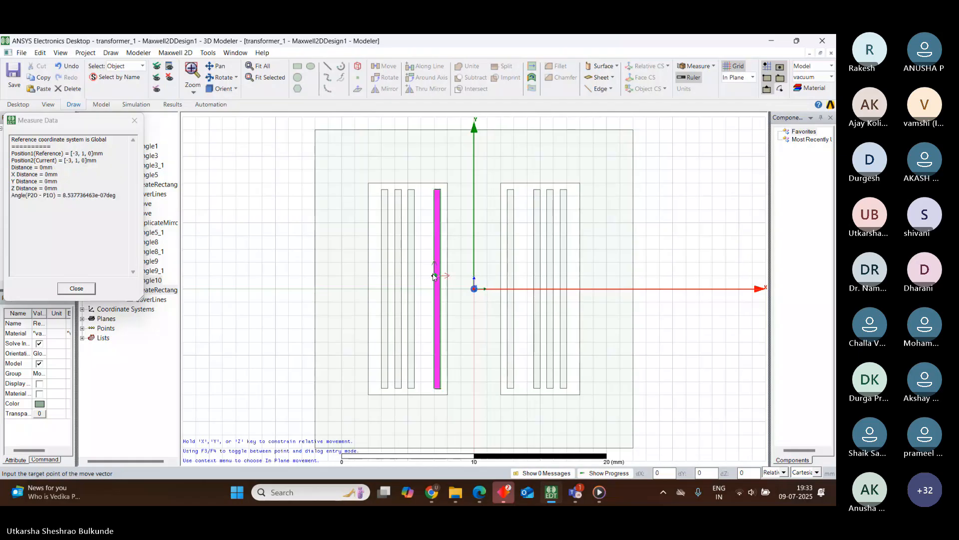
pyautogui.click(424, 276)
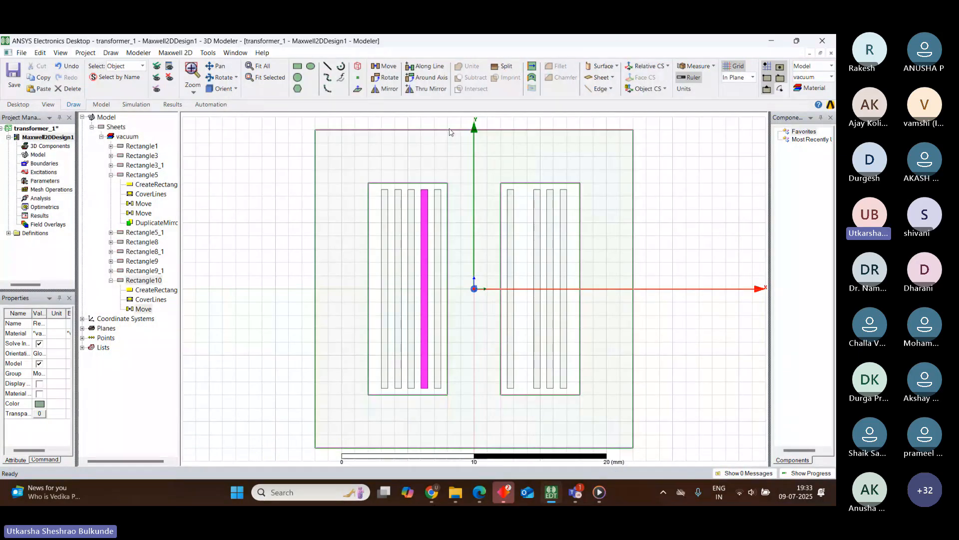
# Set Rectangle10's Move vector to -(wwn+wng), 0, 0 and confirm
pyautogui.doubleClick(144, 309)
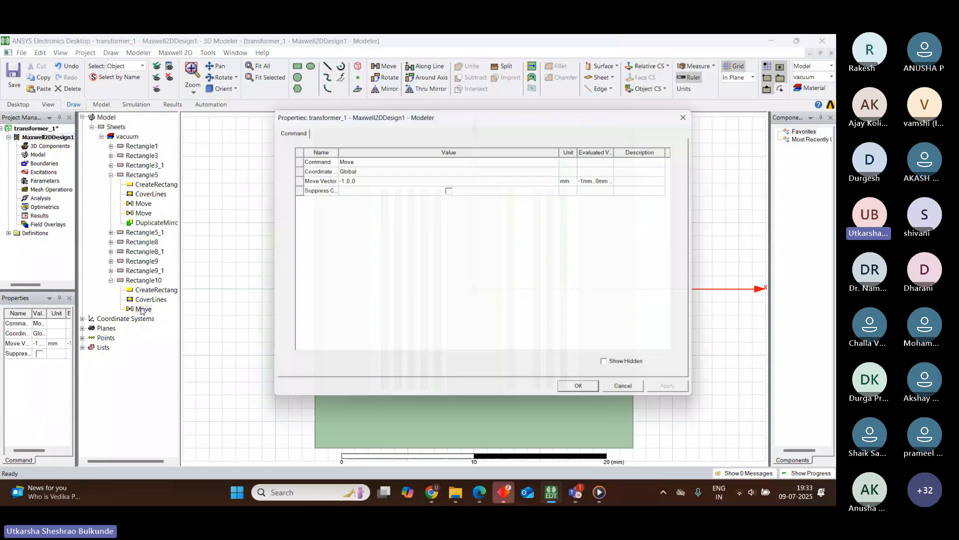
pyautogui.moveTo(516, 111); pyautogui.dragTo(489, 301)
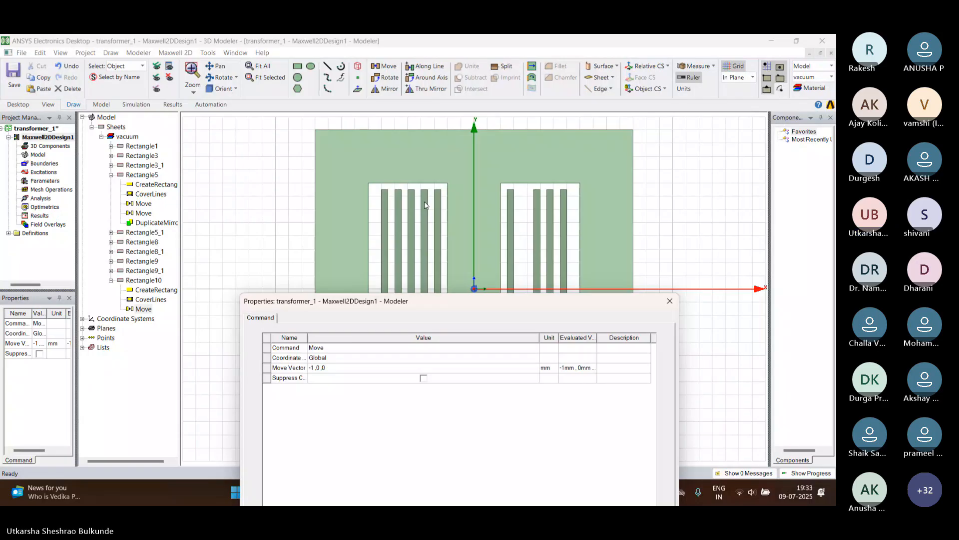
pyautogui.click(316, 368)
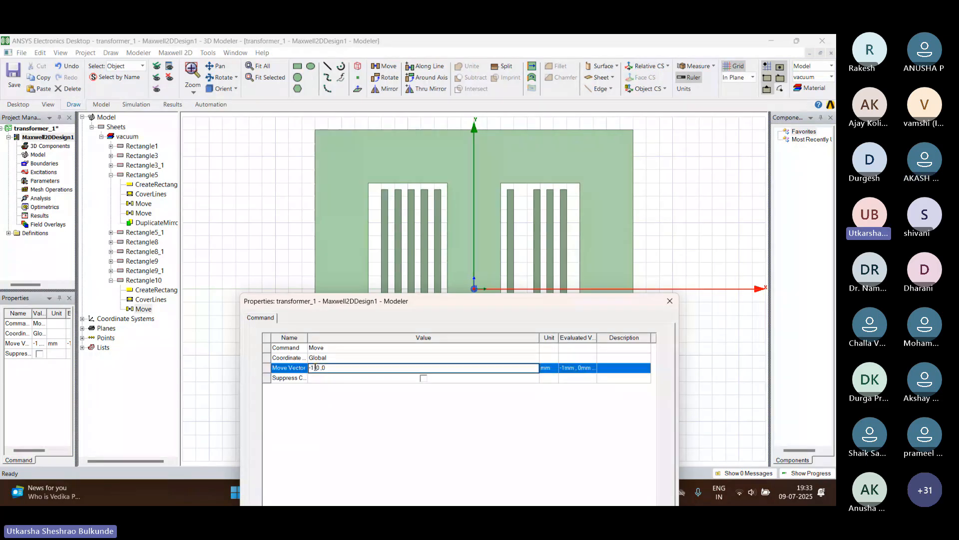
pyautogui.press('BackSpace')
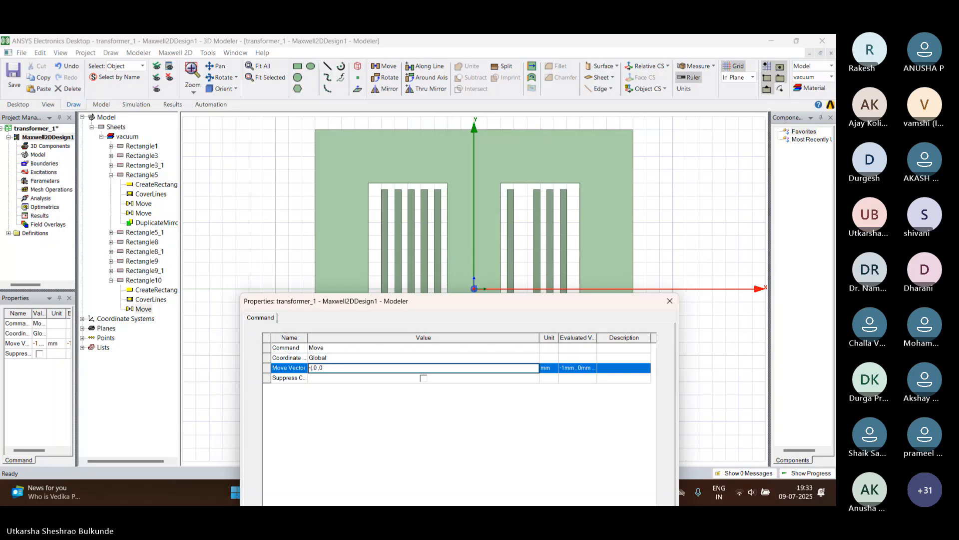
pyautogui.write('ww')
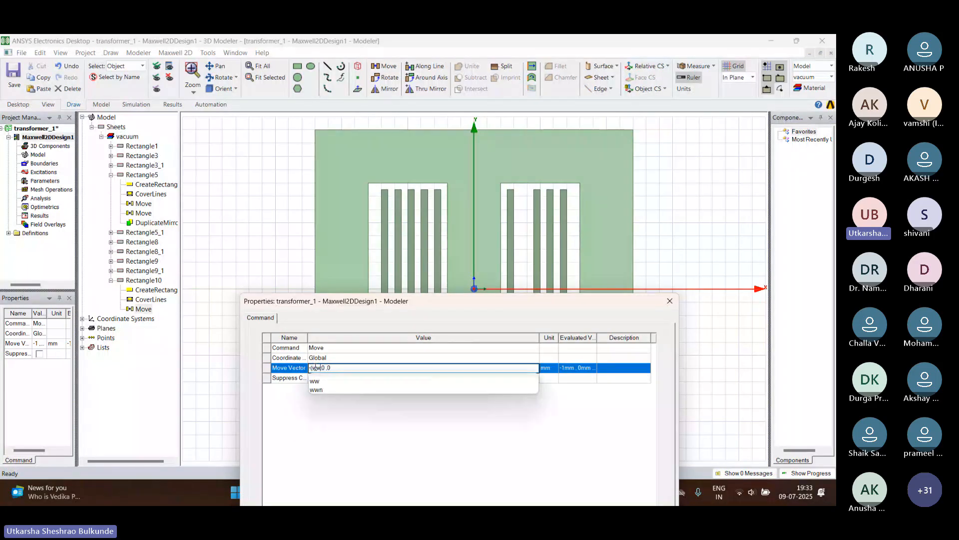
pyautogui.write('n+wng')
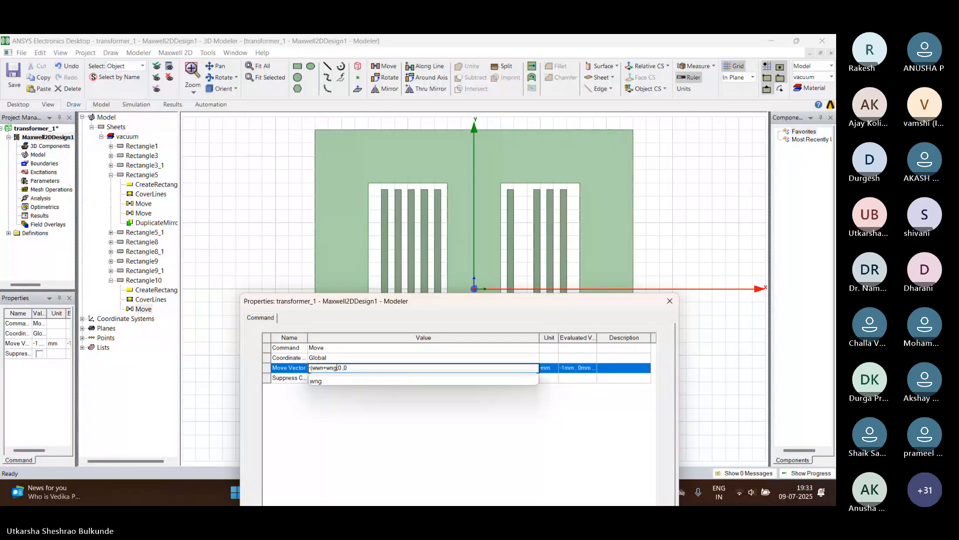
pyautogui.write(')')
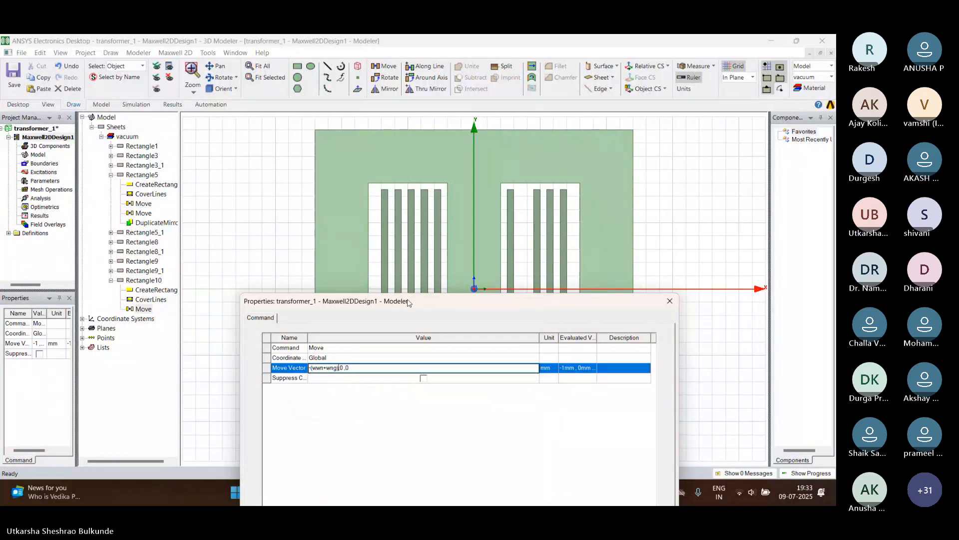
pyautogui.moveTo(474, 309); pyautogui.dragTo(503, 185)
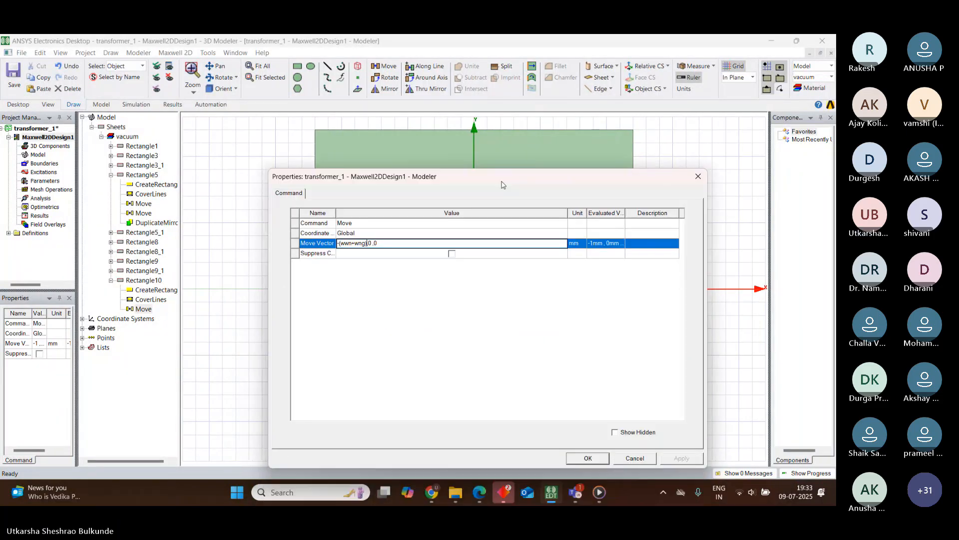
pyautogui.click(588, 458)
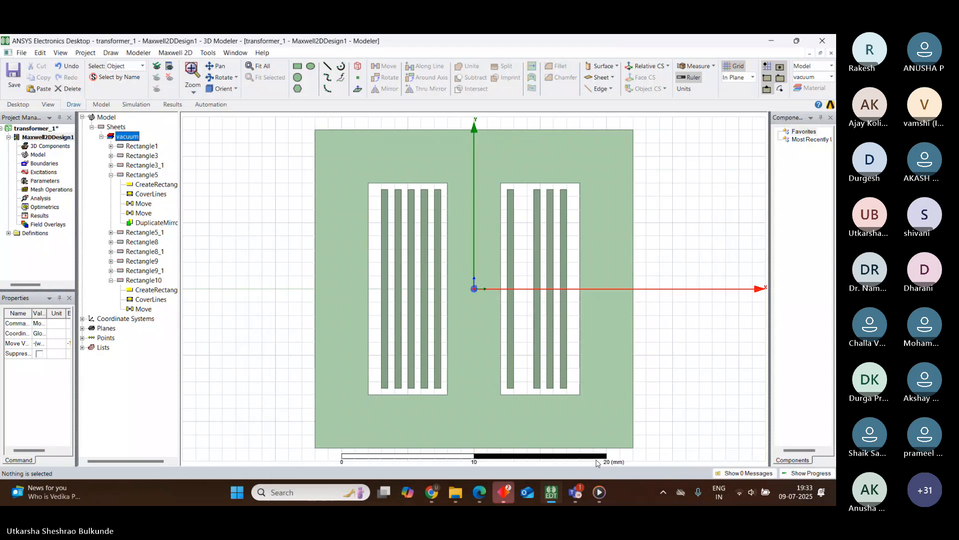
# Mirror Rectangle10 about the origin with a +X normal, creating Rectangle10_1
pyautogui.click(397, 293)
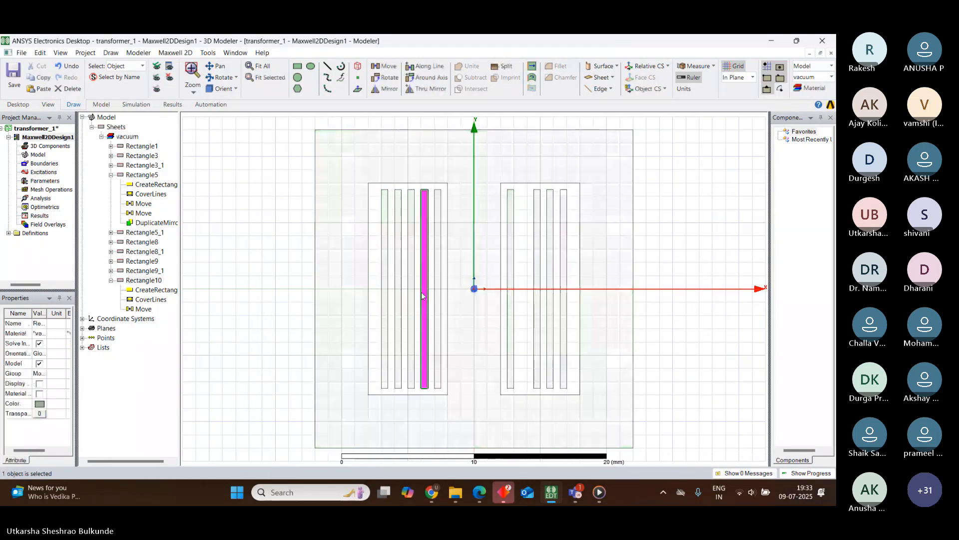
pyautogui.click(39, 54)
pyautogui.moveTo(121, 342)
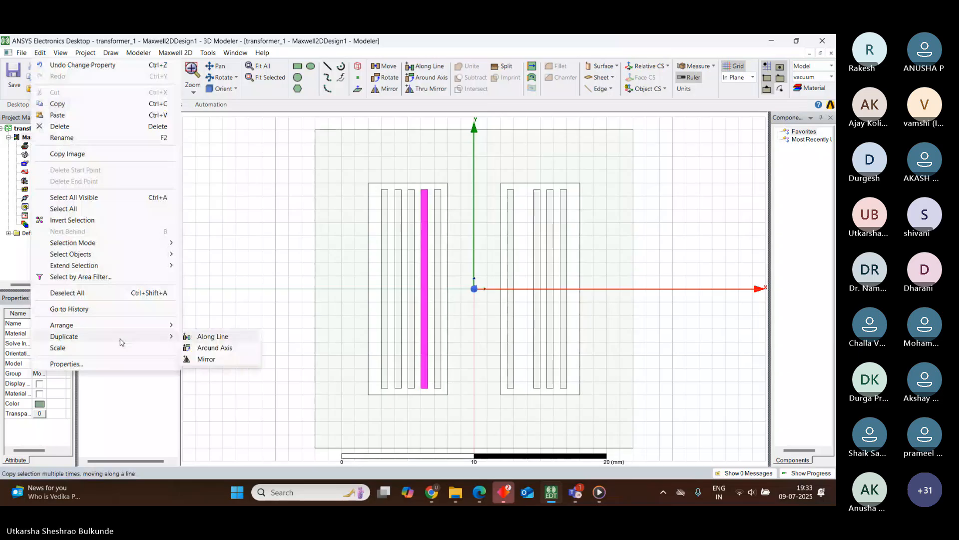
pyautogui.click(217, 359)
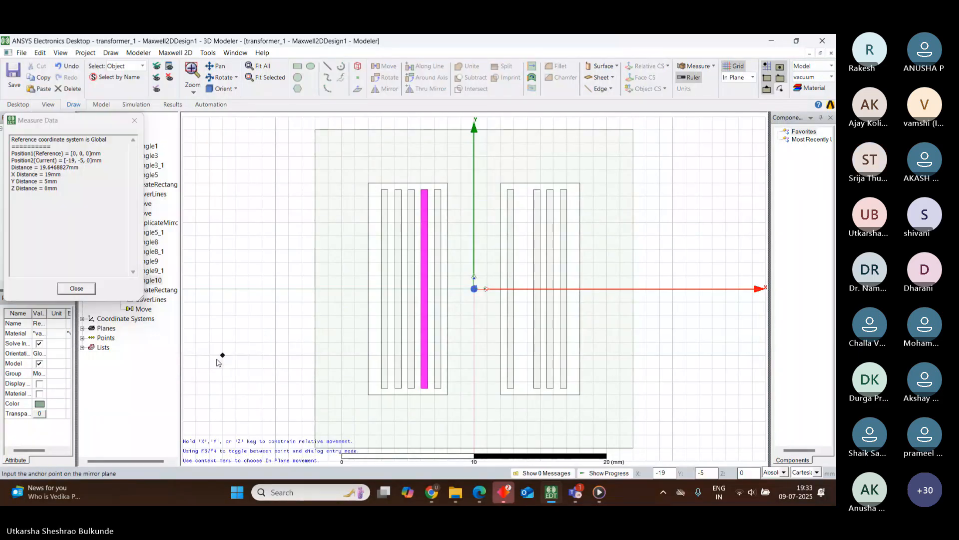
pyautogui.click(475, 290)
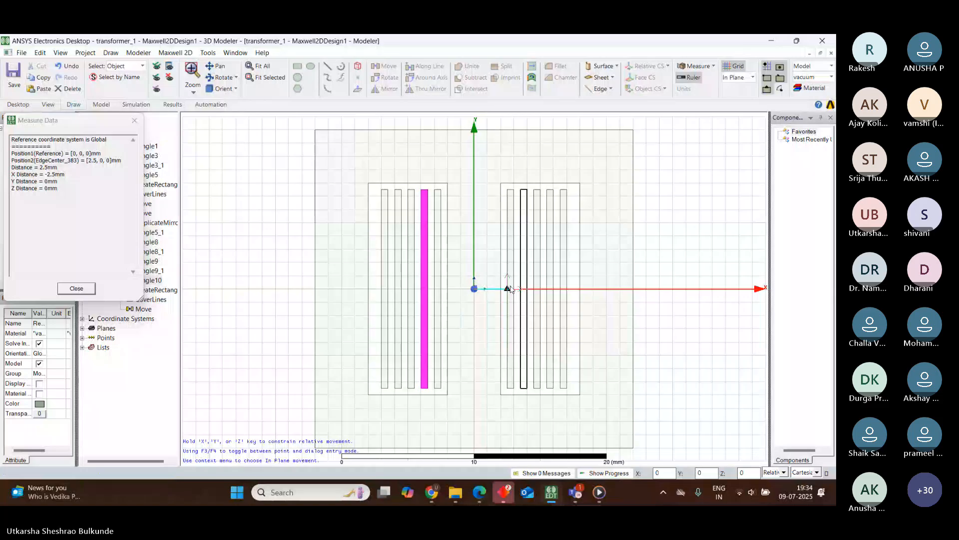
pyautogui.click(510, 289)
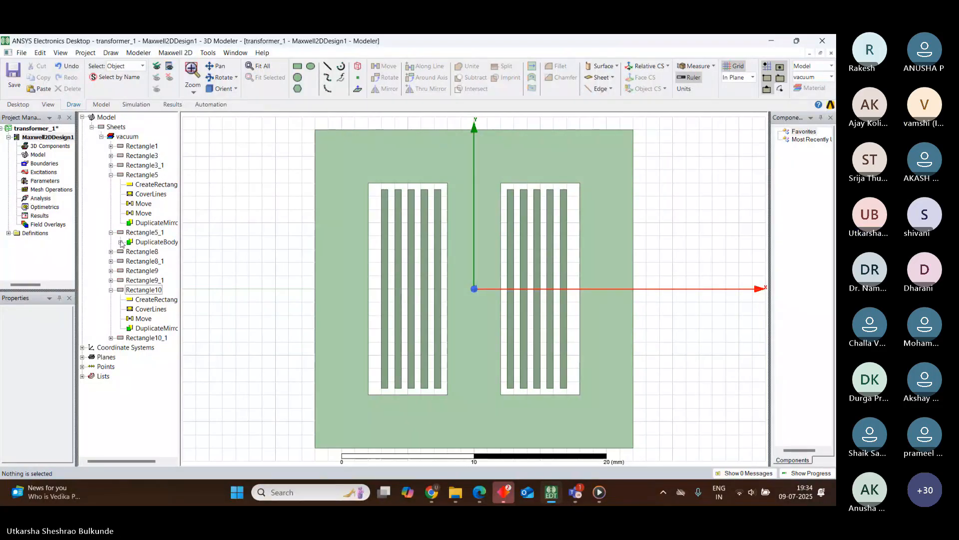
pyautogui.click(111, 232)
pyautogui.click(130, 252)
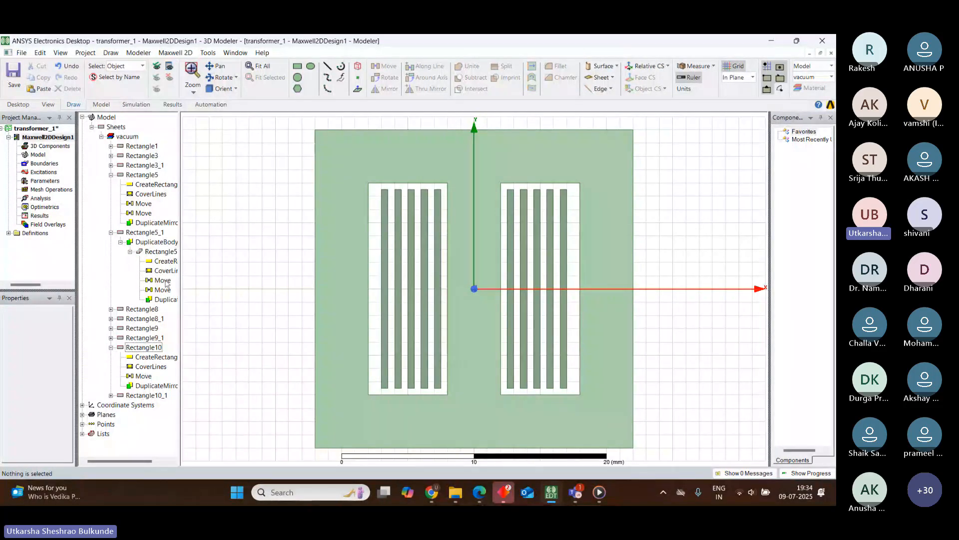
pyautogui.click(162, 290)
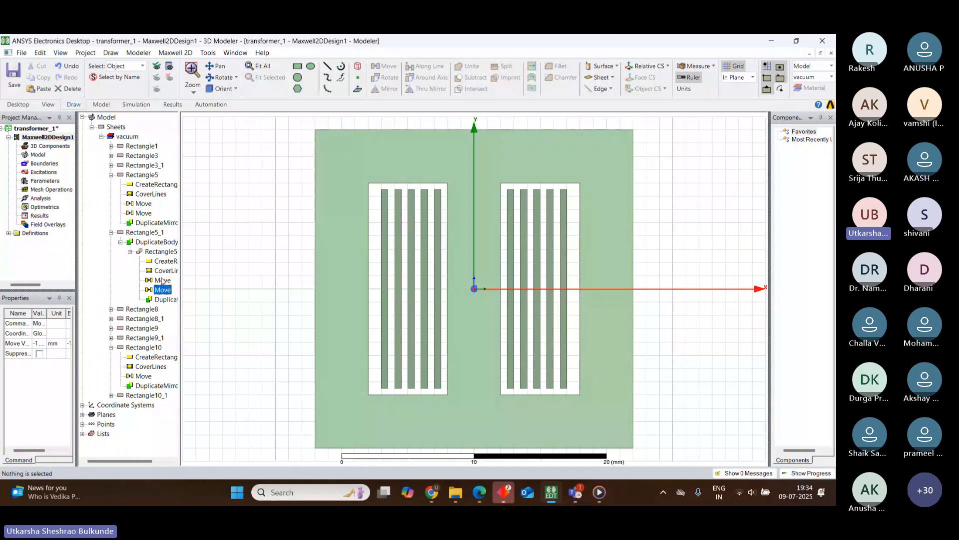
pyautogui.doubleClick(163, 283)
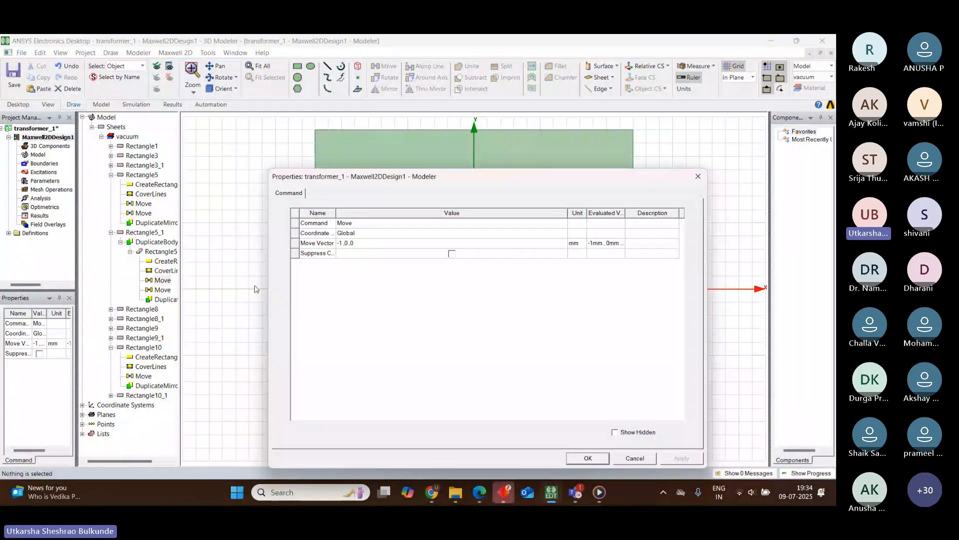
pyautogui.click(595, 458)
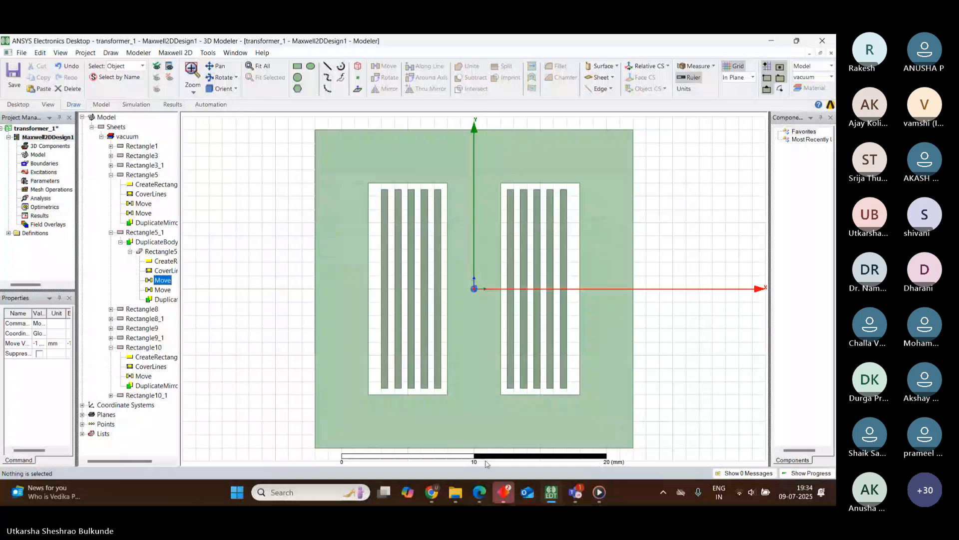
pyautogui.doubleClick(162, 290)
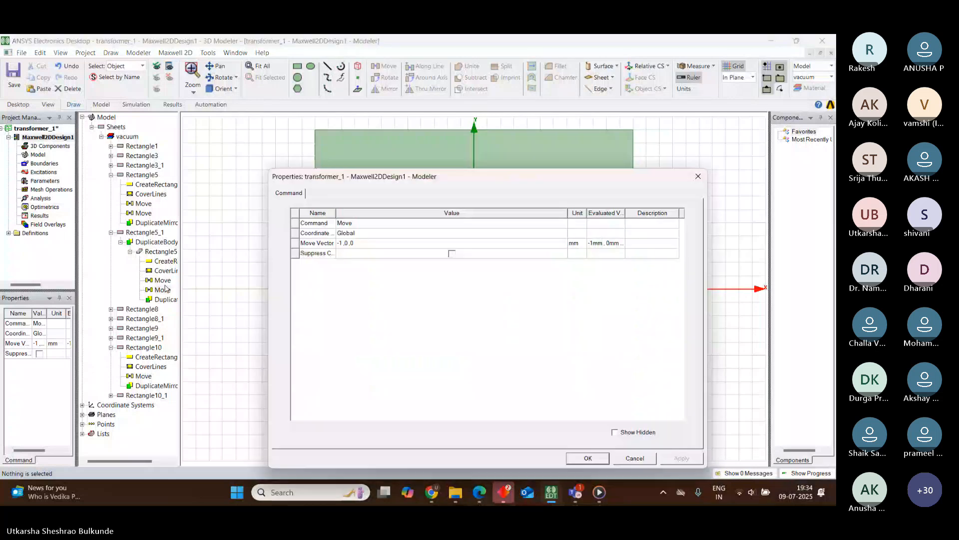
pyautogui.click(698, 176)
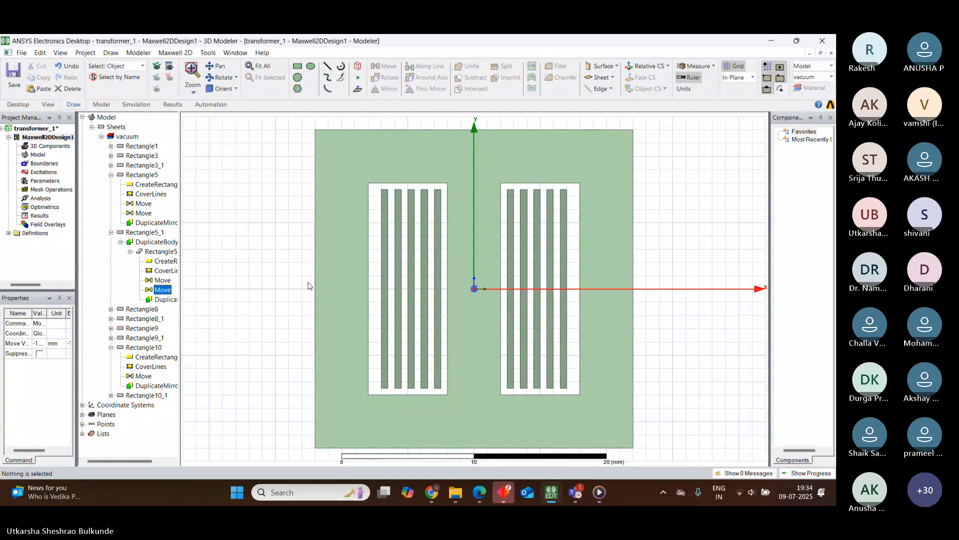
pyautogui.click(219, 195)
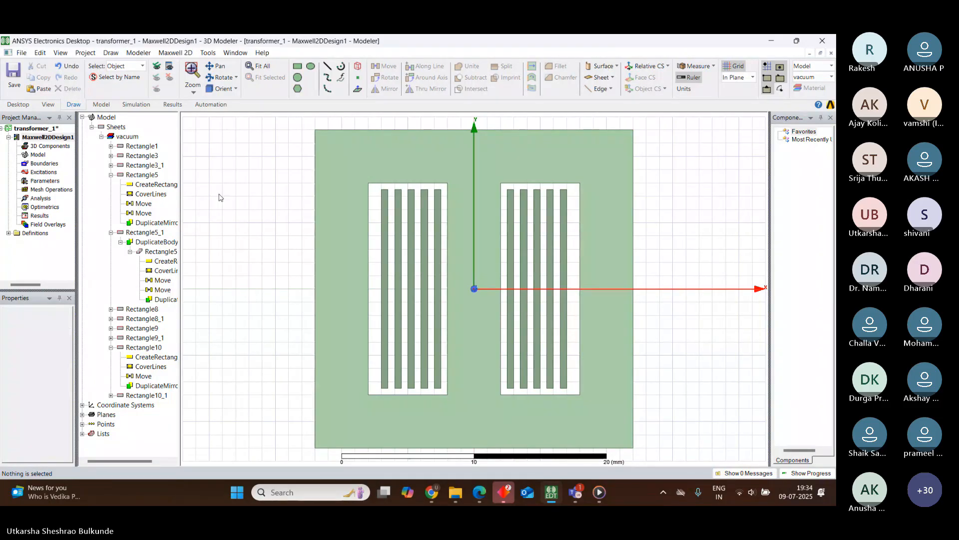
pyautogui.click(111, 232)
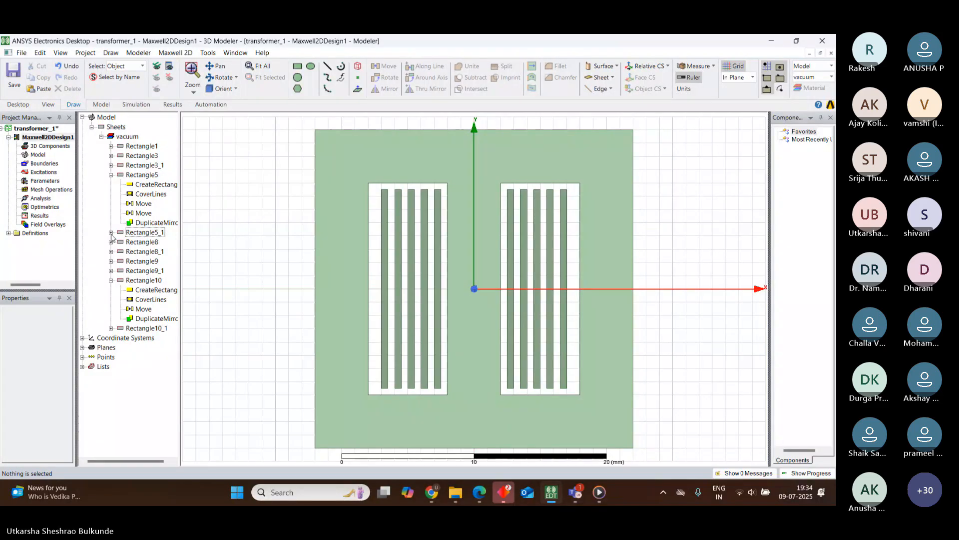
pyautogui.click(140, 204)
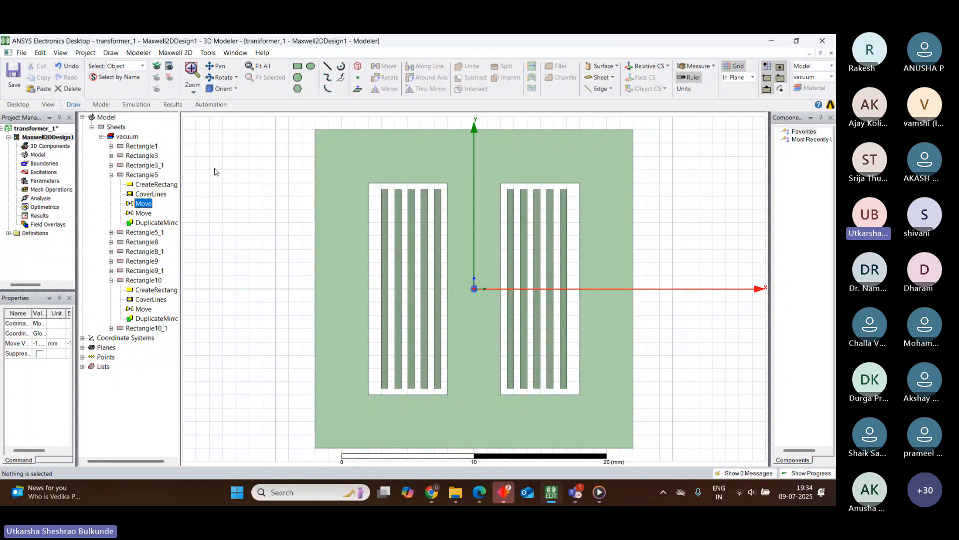
# Select Rectangle5 in the model tree
pyautogui.click(145, 174)
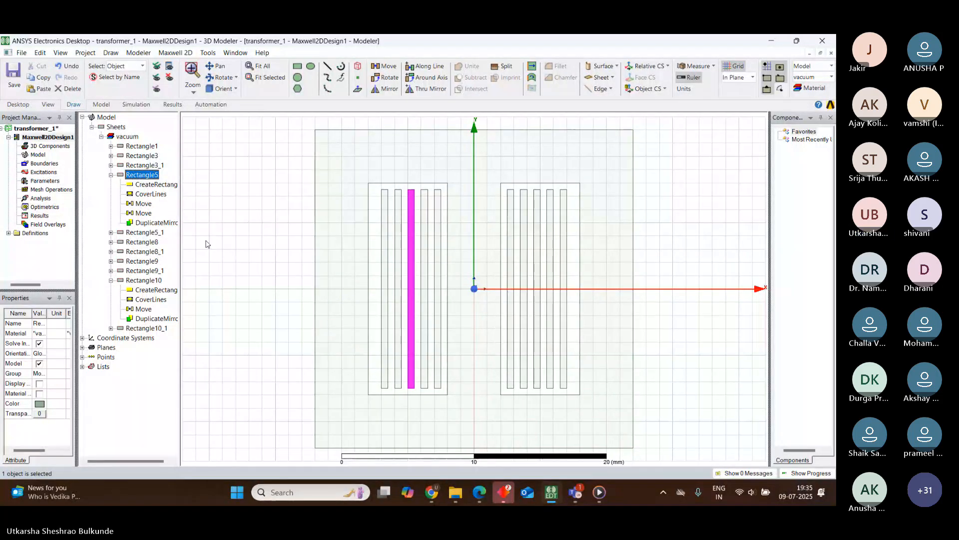
# Select Rectangle5's first Move step in the history tree to show its mm move vector
pyautogui.click(144, 213)
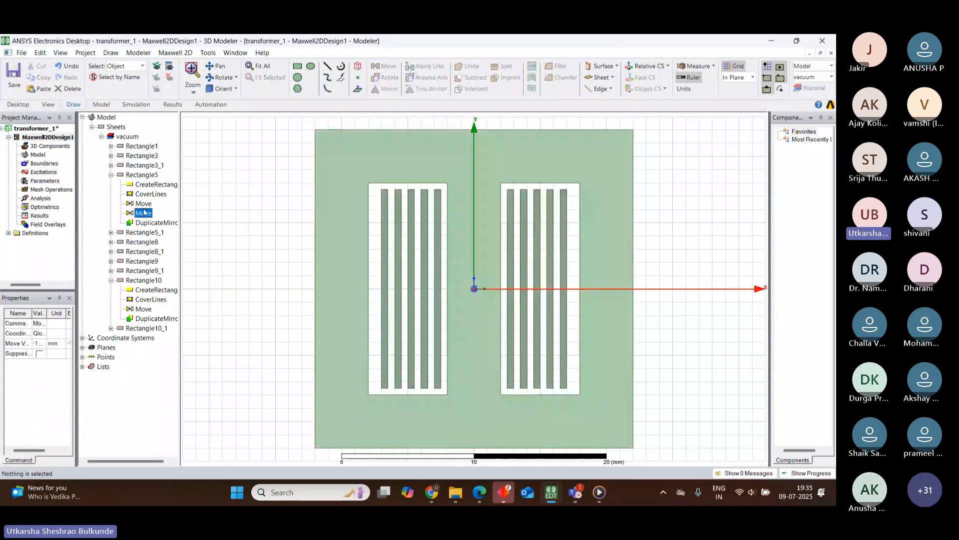
pyautogui.click(143, 203)
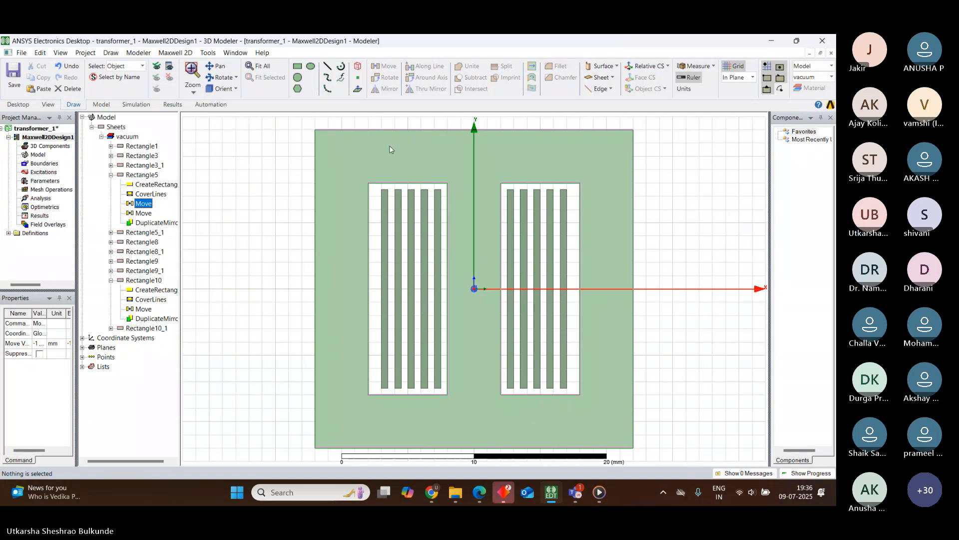
# Collapse the rectangle histories and pick left-winding strips to find Rectangle5
pyautogui.click(111, 175)
pyautogui.click(111, 232)
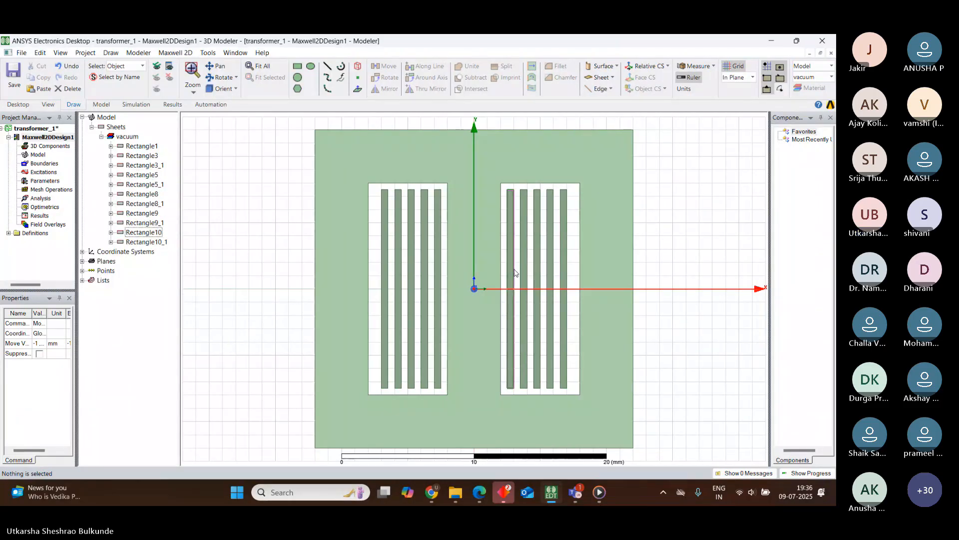
pyautogui.click(440, 215)
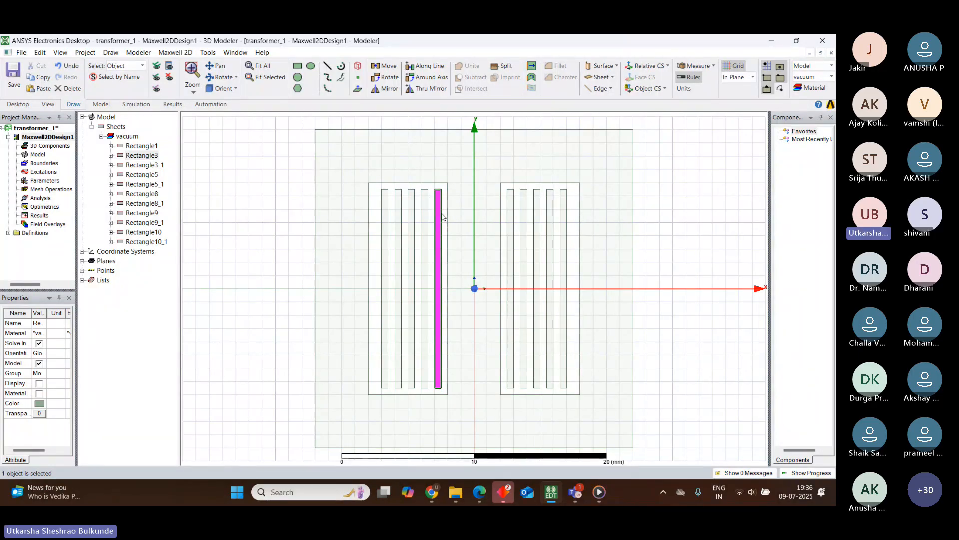
pyautogui.click(426, 243)
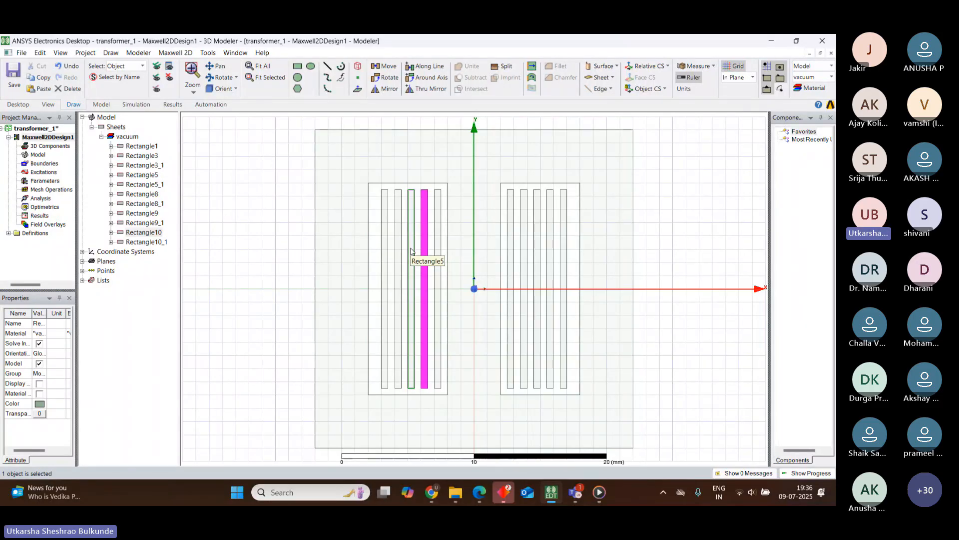
pyautogui.click(411, 251)
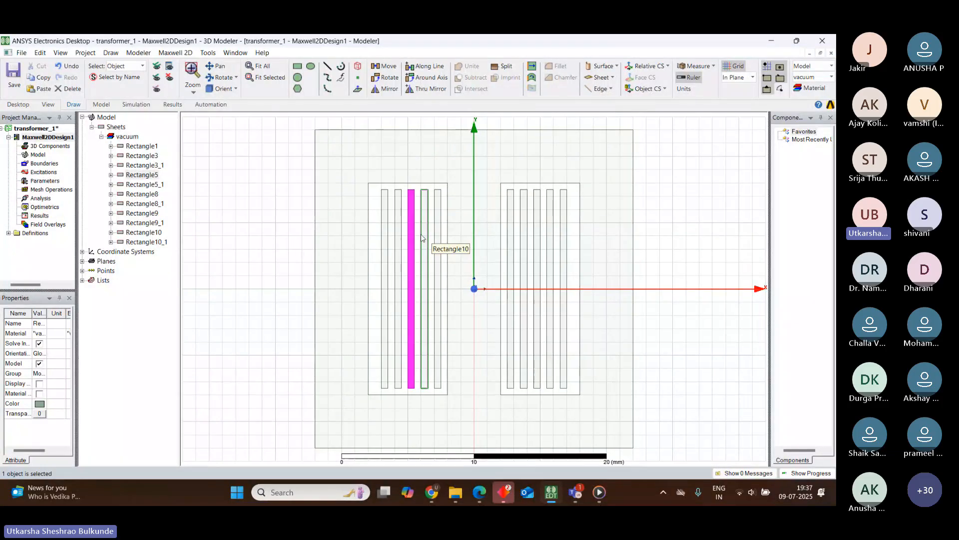
# Expand the construction histories of Rectangle5 and Rectangle8 in the model tree
pyautogui.click(111, 175)
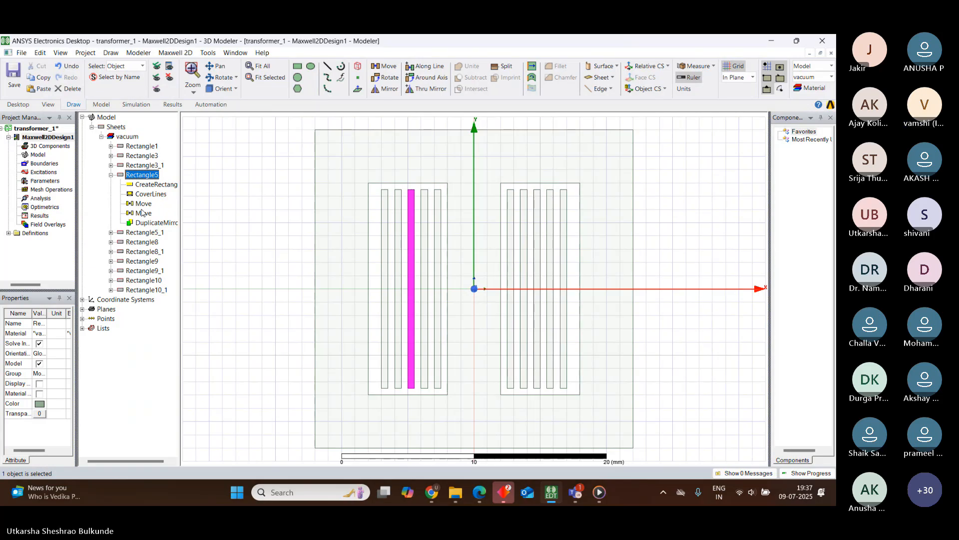
pyautogui.click(442, 214)
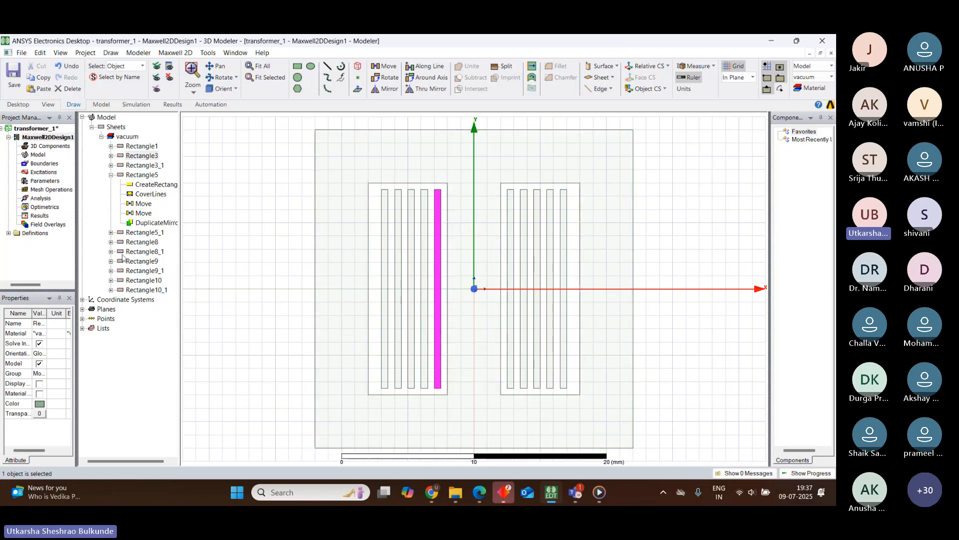
pyautogui.click(111, 242)
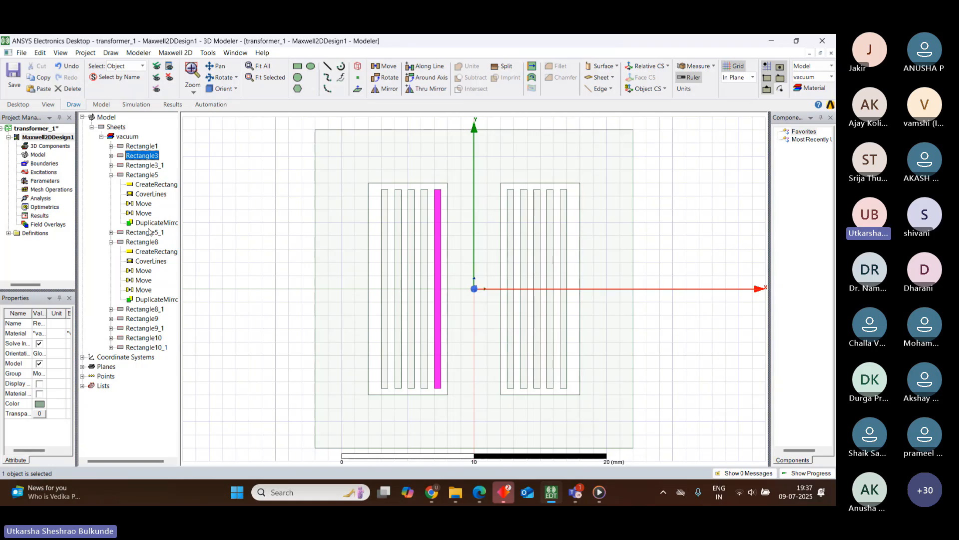
# Change Rectangle5's first Move vector from -1 mm to -(wwn+wng),0,0
pyautogui.doubleClick(142, 204)
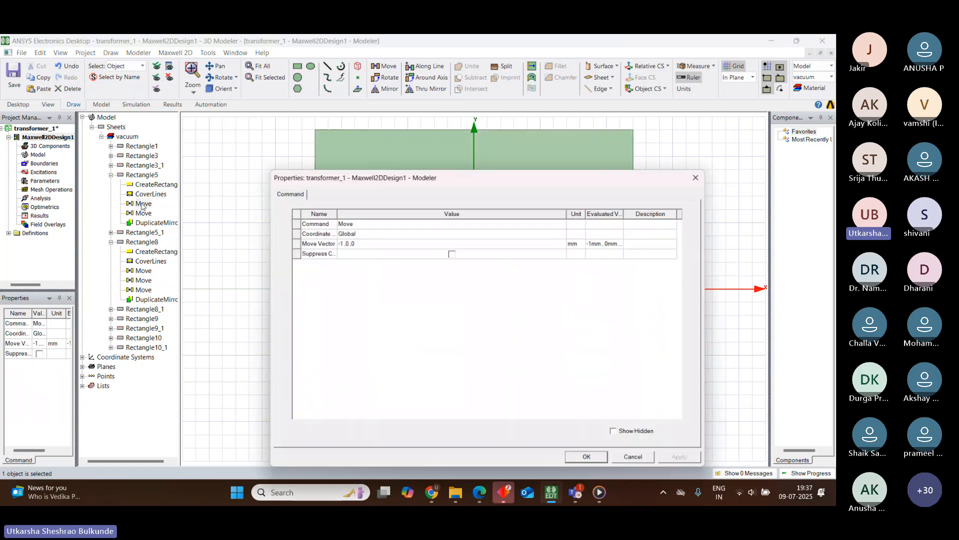
pyautogui.click(344, 244)
pyautogui.click(343, 244)
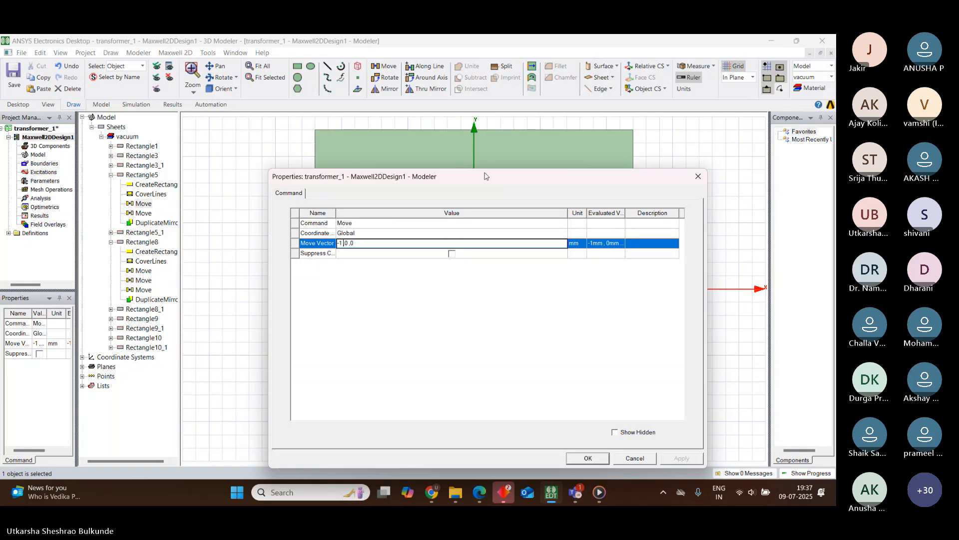
pyautogui.moveTo(493, 171)
pyautogui.mouseDown()
pyautogui.moveTo(650, 175)
pyautogui.moveTo(700, 137)
pyautogui.mouseUp()
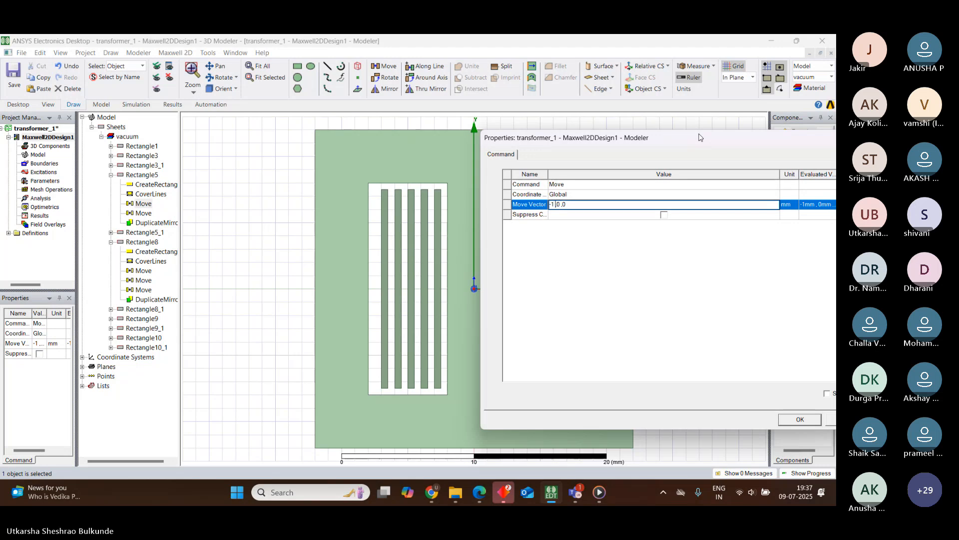
pyautogui.press('BackSpace')
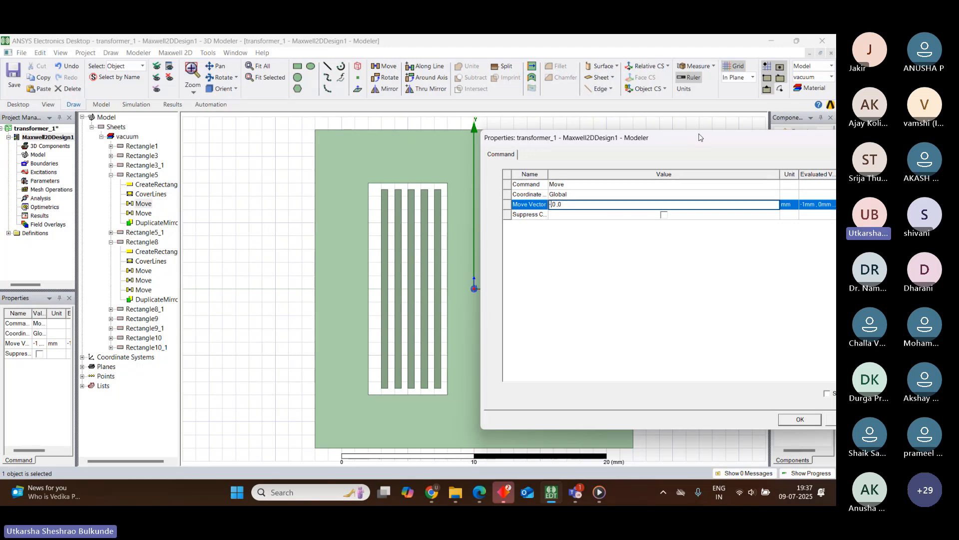
pyautogui.write('wwn')
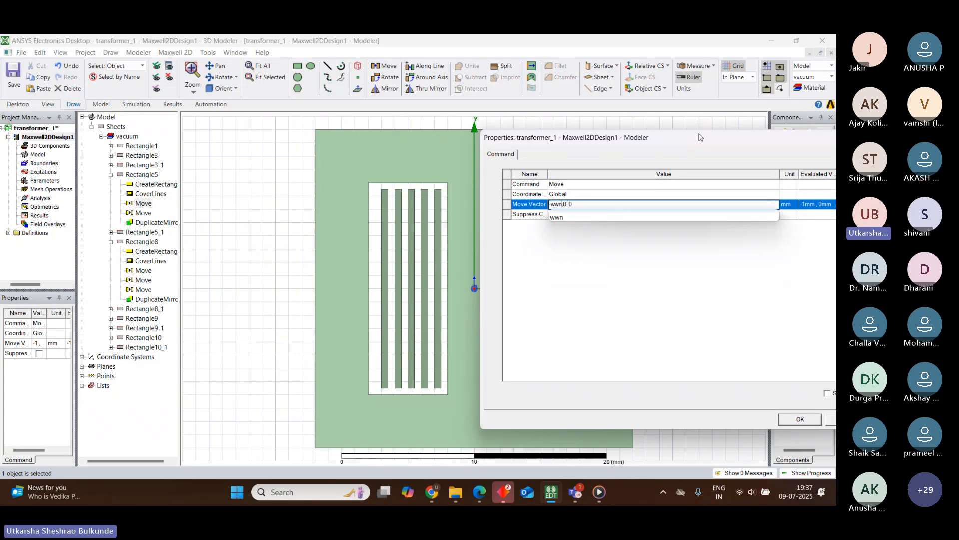
pyautogui.write('+')
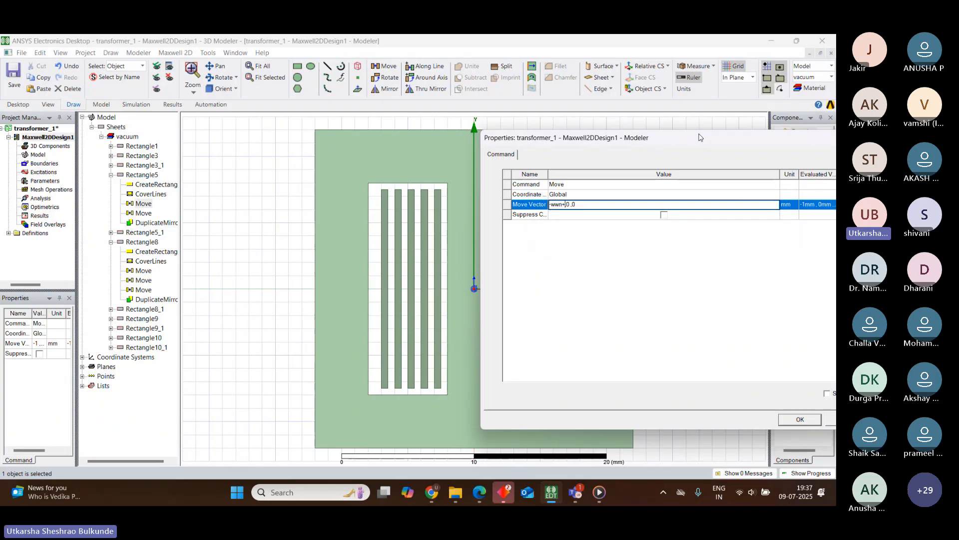
pyautogui.write('wng')
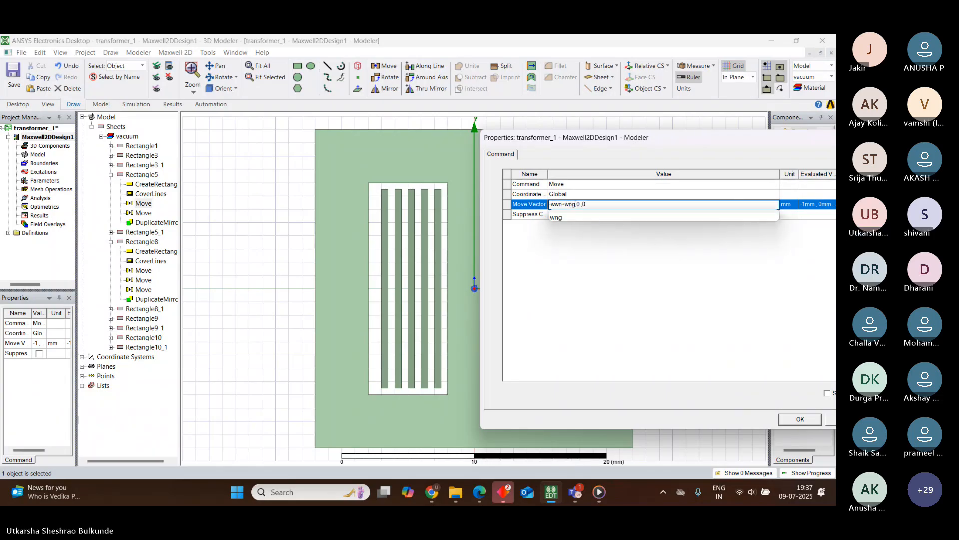
pyautogui.click(551, 205)
pyautogui.write('(')
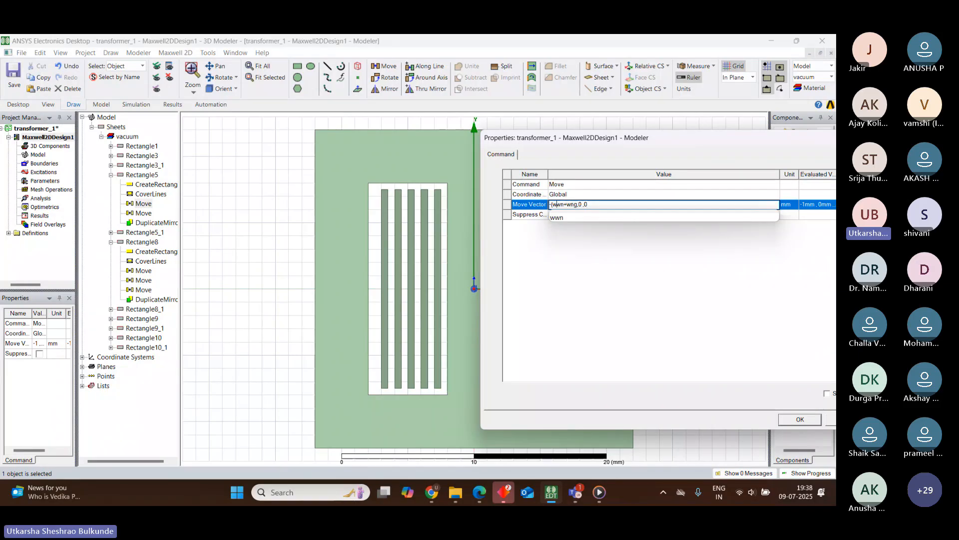
pyautogui.write(')')
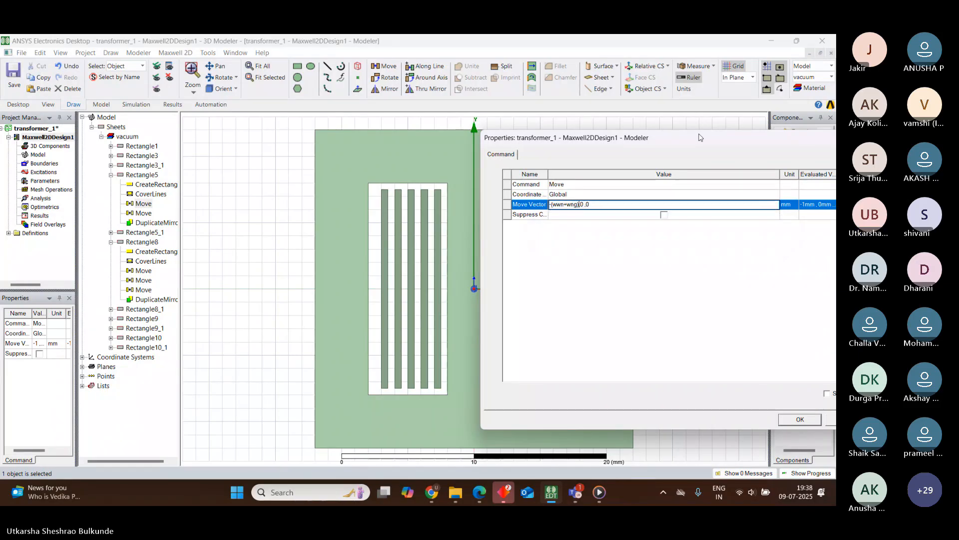
pyautogui.click(801, 420)
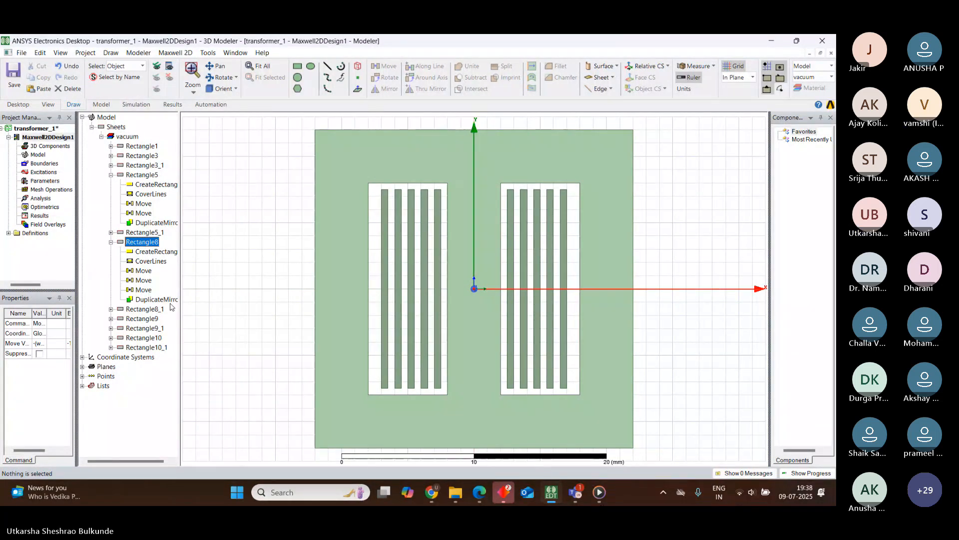
# Set Rectangle5's second Move vector to -(wwn+wng),0,0 as well
pyautogui.doubleClick(141, 214)
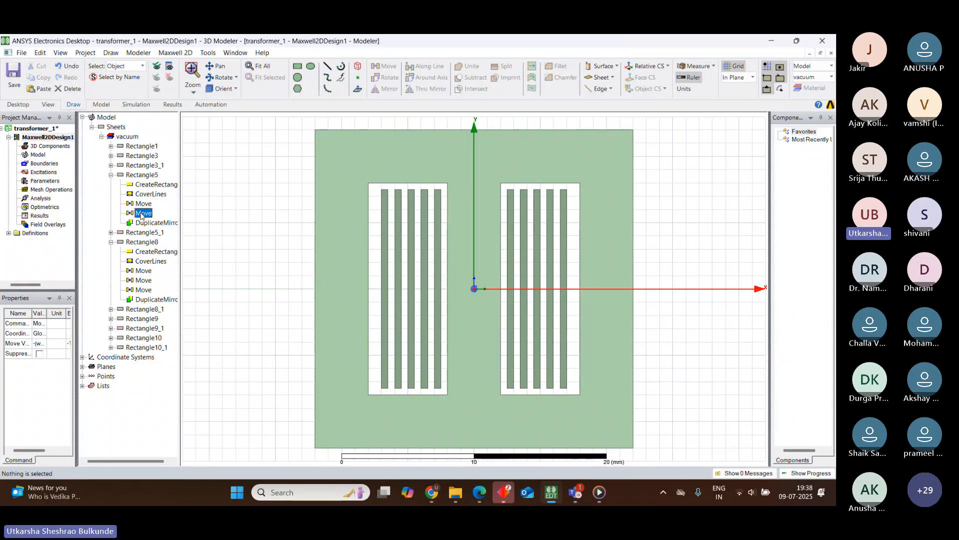
pyautogui.click(554, 206)
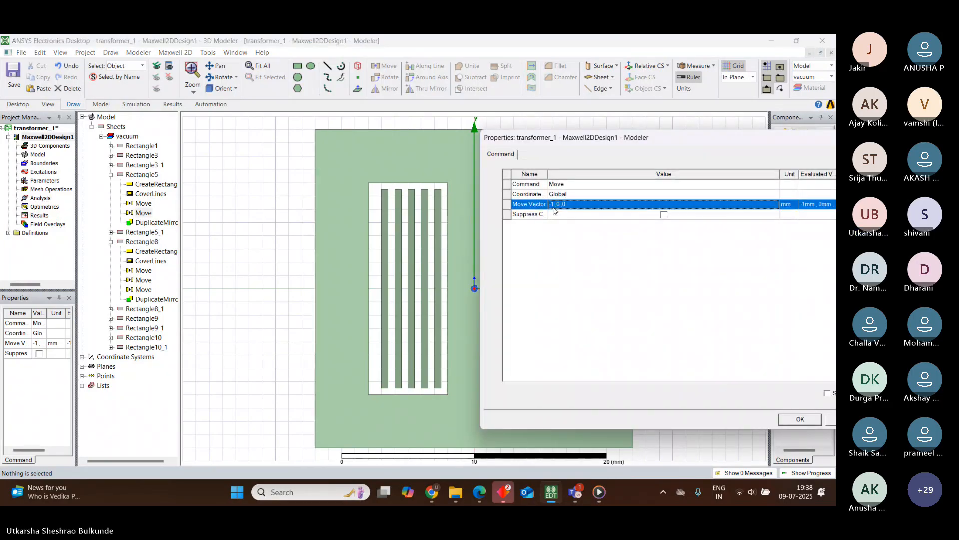
pyautogui.press('BackSpace')
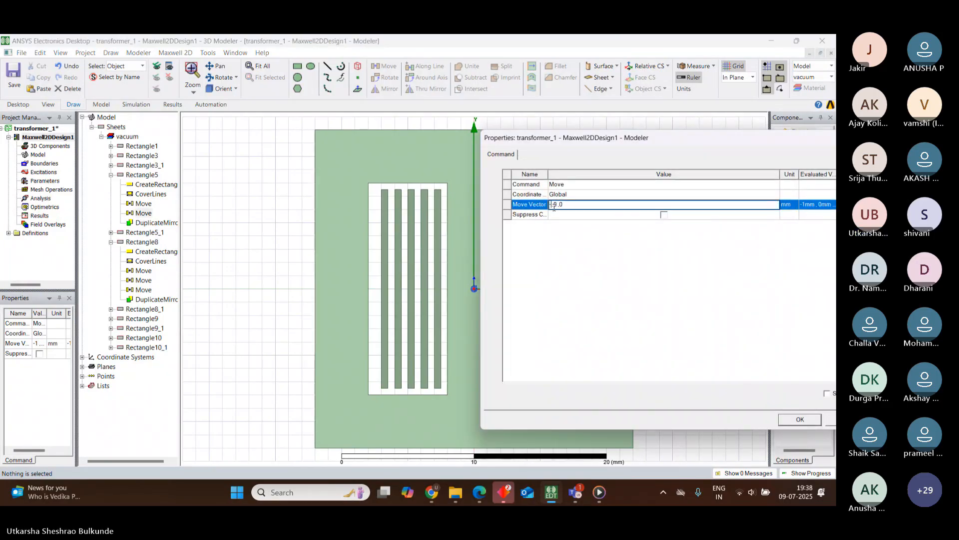
pyautogui.write('(')
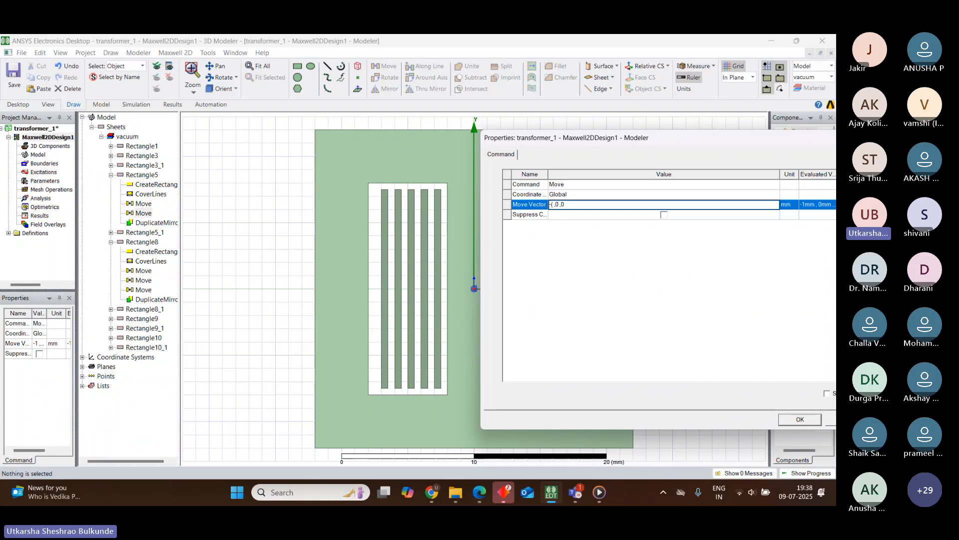
pyautogui.write('wwn')
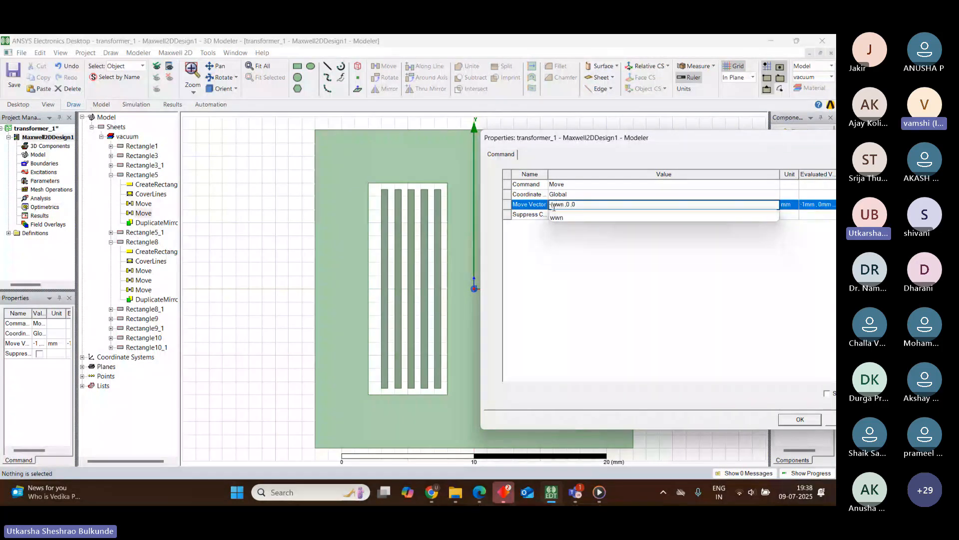
pyautogui.write('+wng)')
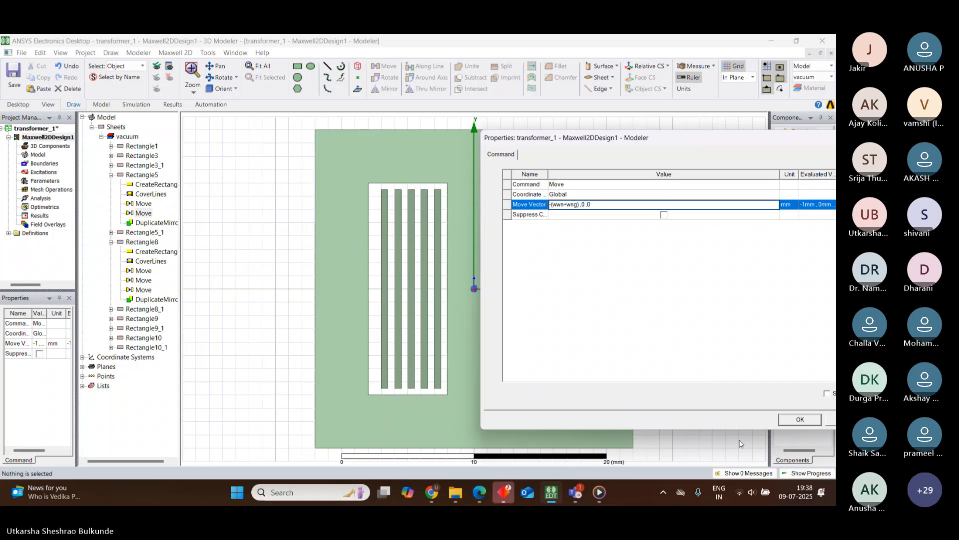
pyautogui.click(800, 419)
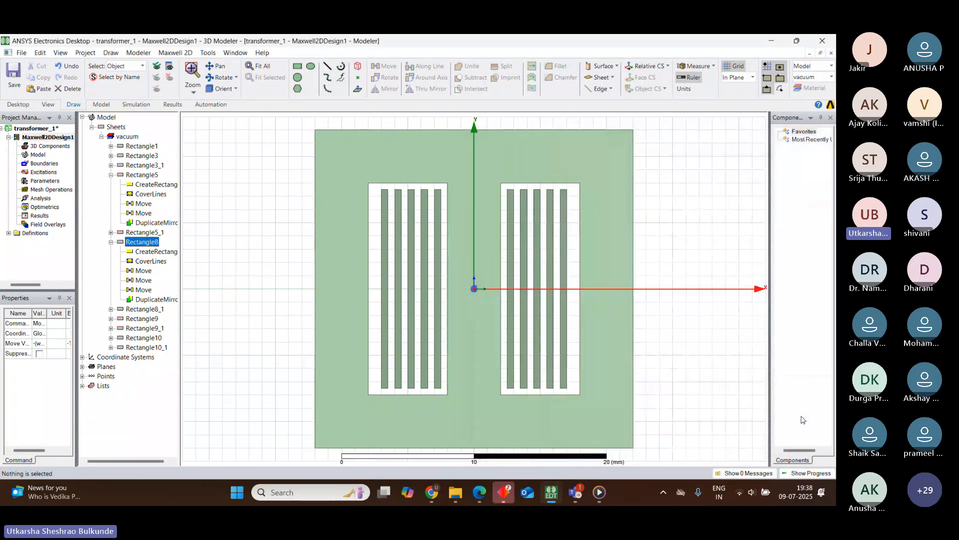
pyautogui.click(441, 200)
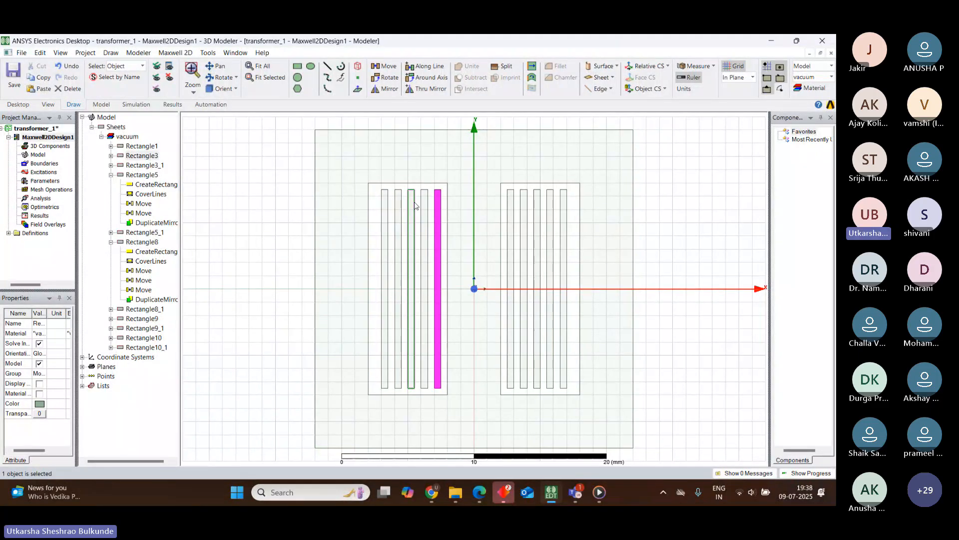
pyautogui.click(423, 206)
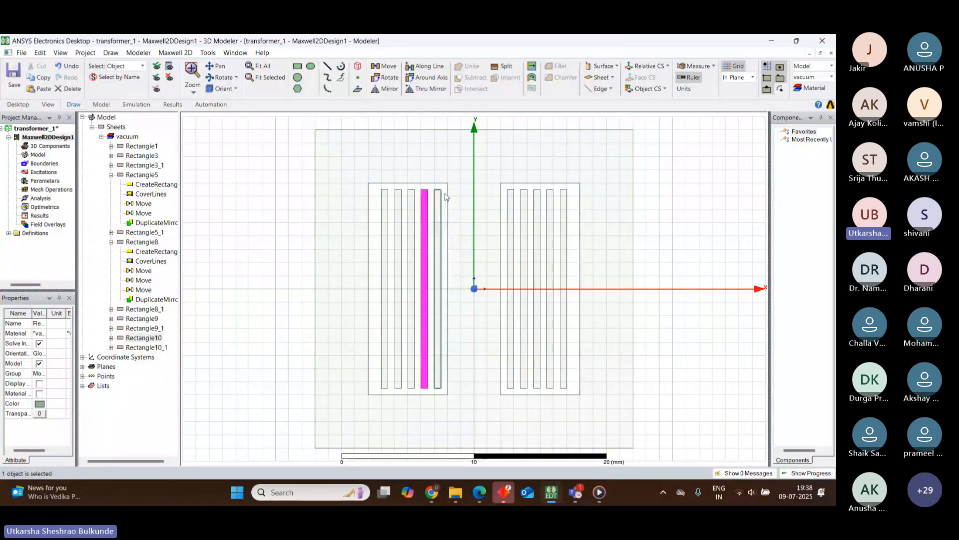
pyautogui.click(439, 198)
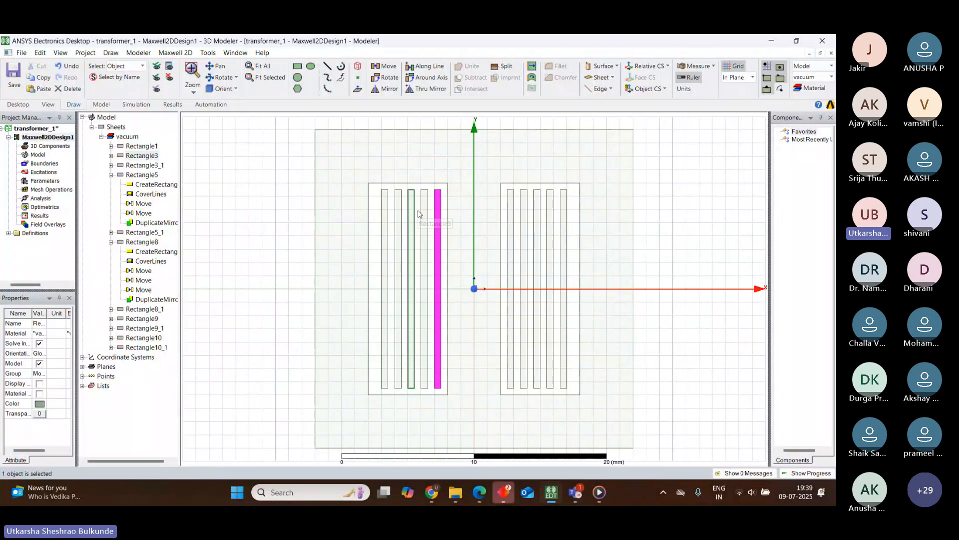
pyautogui.click(426, 214)
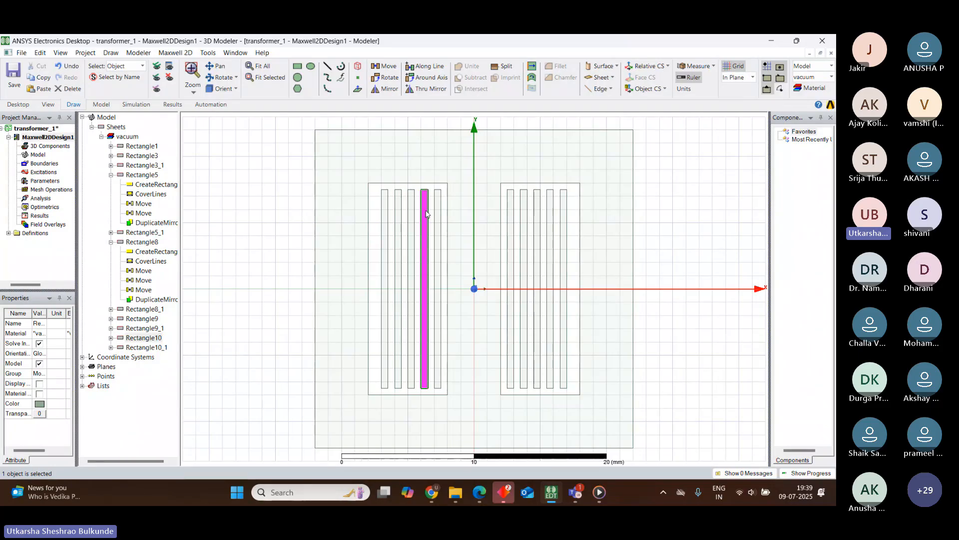
pyautogui.click(434, 195)
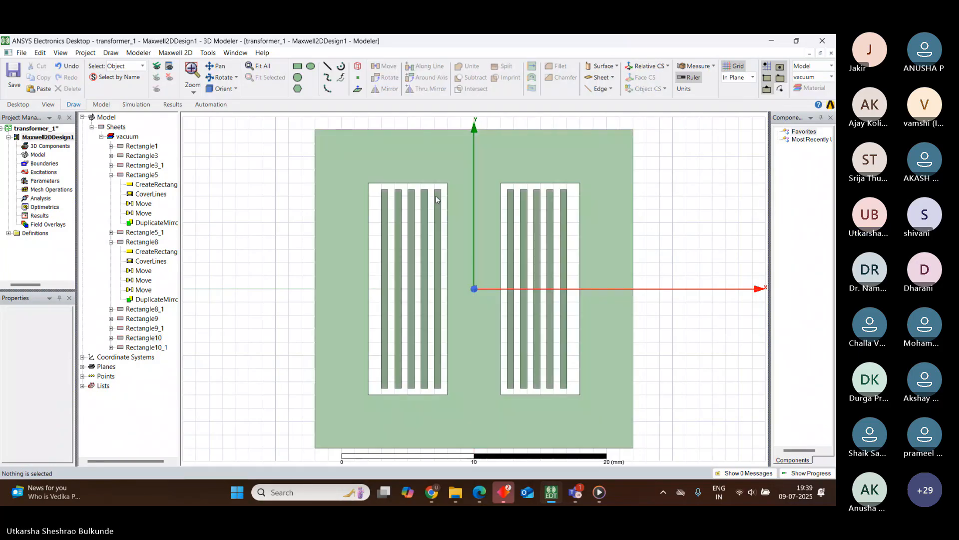
# Select the left-winding bars right to left, then collapse Rectangle8's history in the tree
pyautogui.click(423, 232)
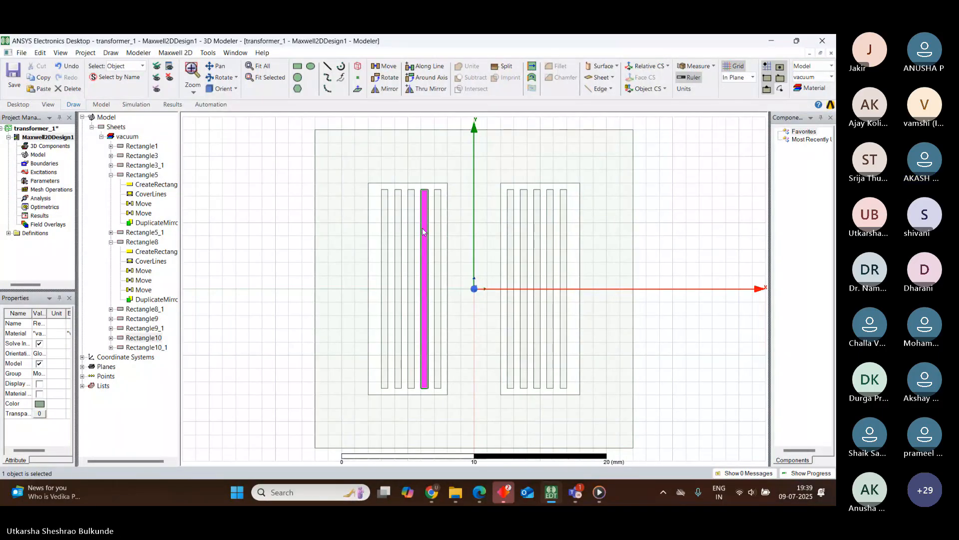
pyautogui.click(412, 191)
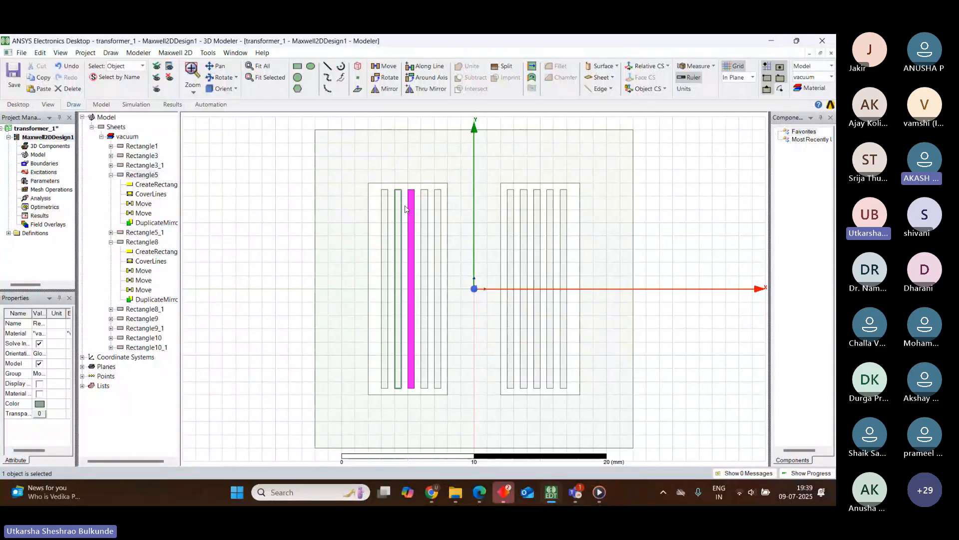
pyautogui.click(397, 203)
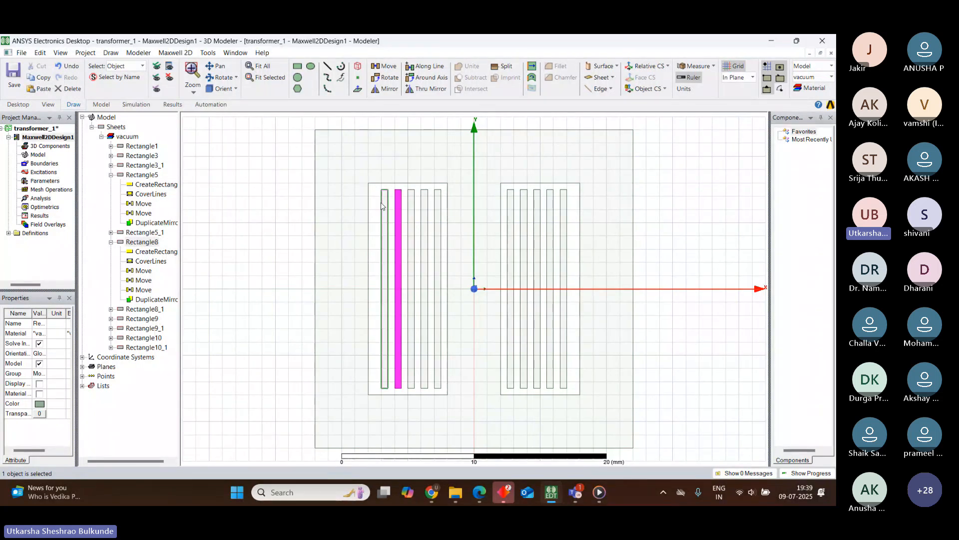
pyautogui.click(383, 205)
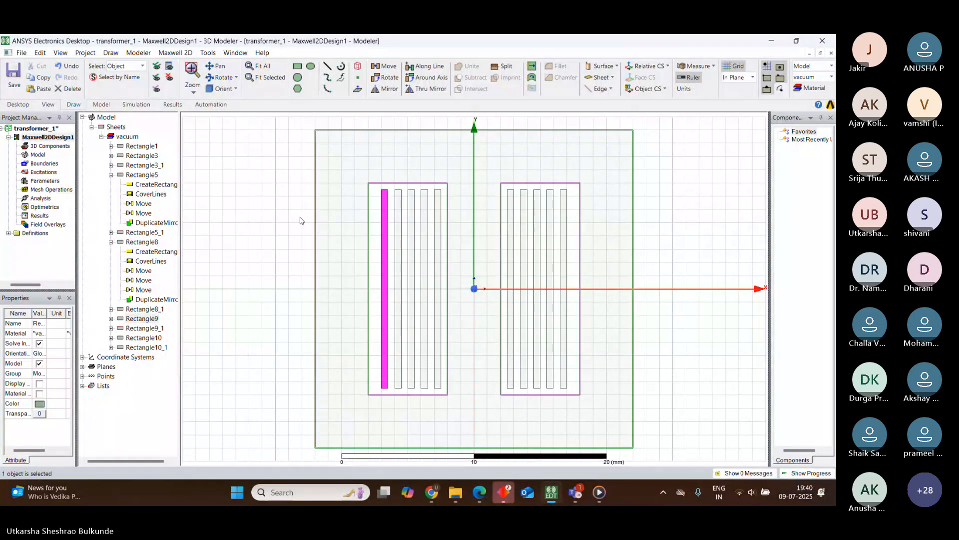
pyautogui.click(111, 242)
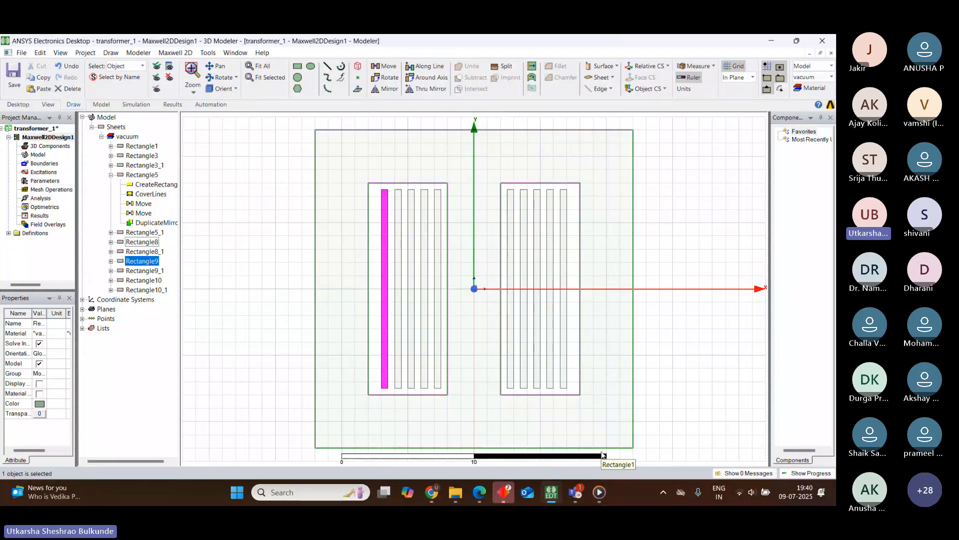
# Expand Rectangle9 and Rectangle10, and check that Rectangle10's Move vector is -(wwn+wng),0,0
pyautogui.click(111, 261)
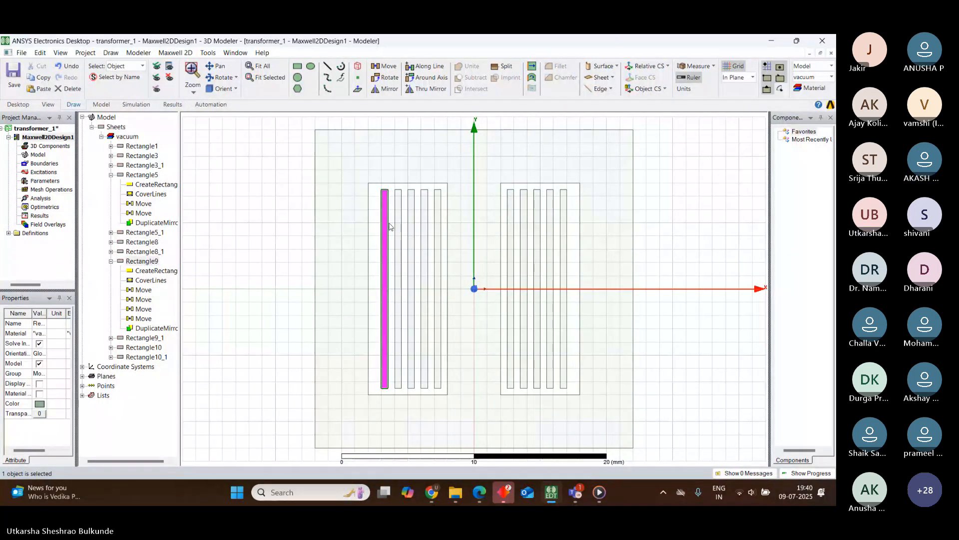
pyautogui.click(437, 223)
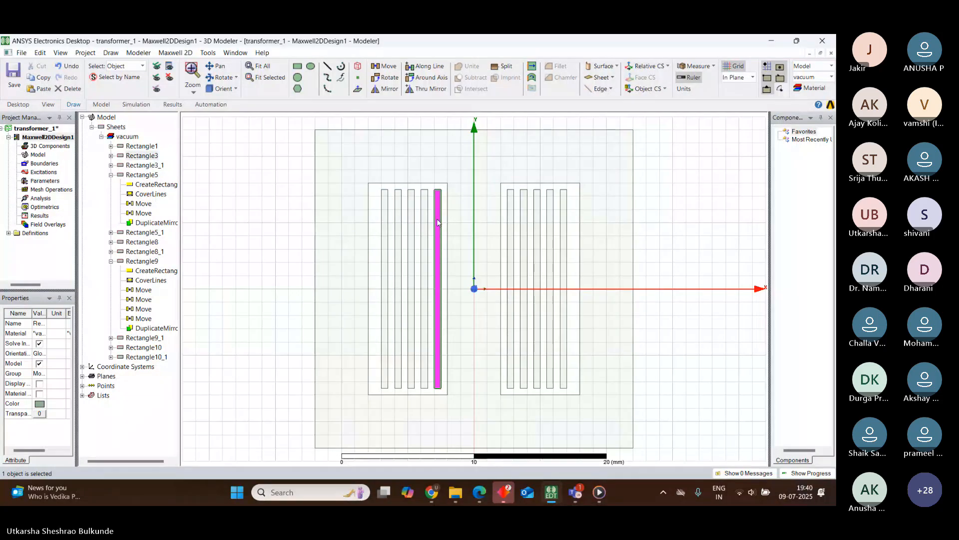
pyautogui.click(425, 220)
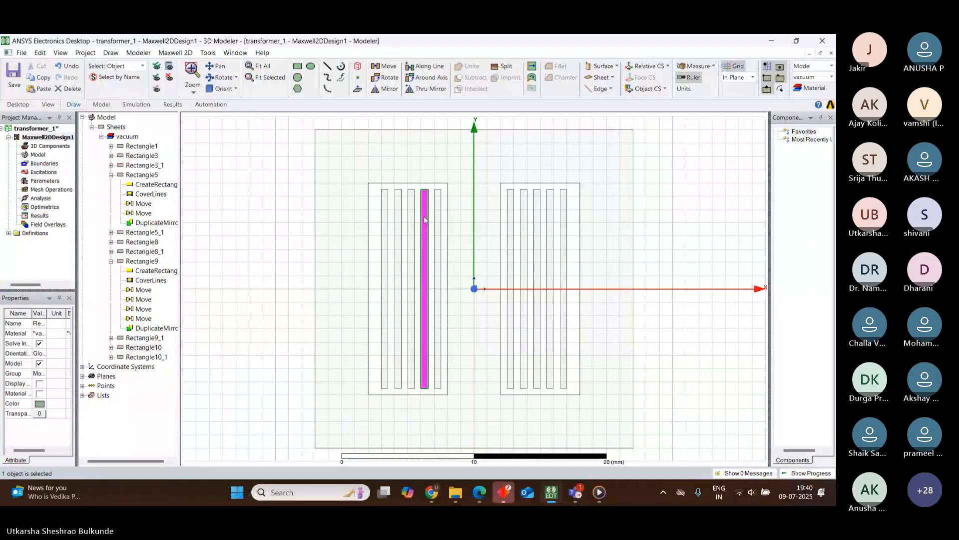
pyautogui.click(111, 347)
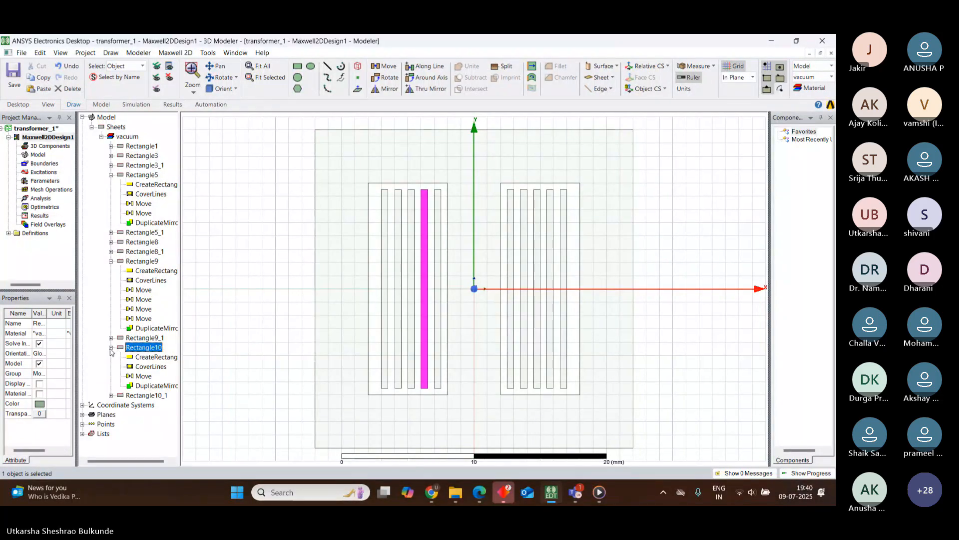
pyautogui.click(144, 376)
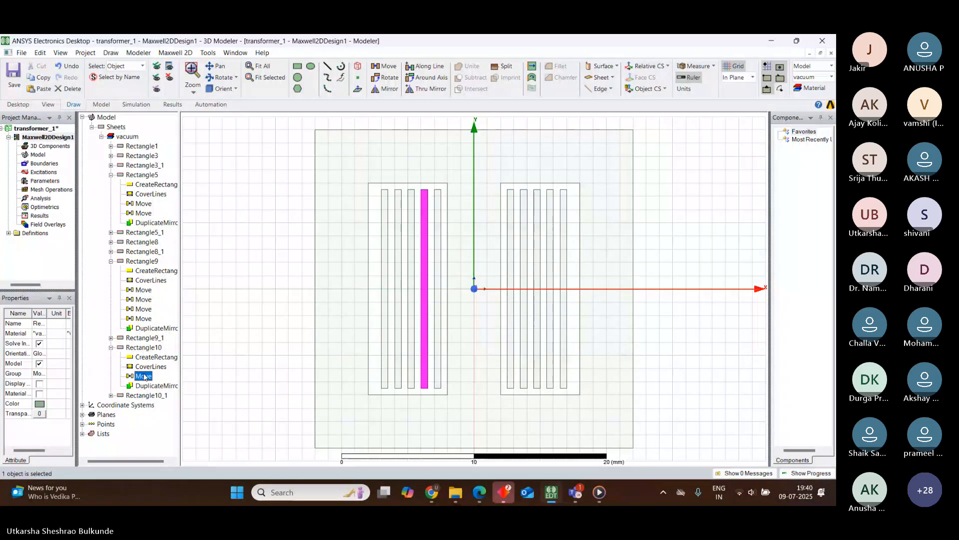
pyautogui.doubleClick(144, 376)
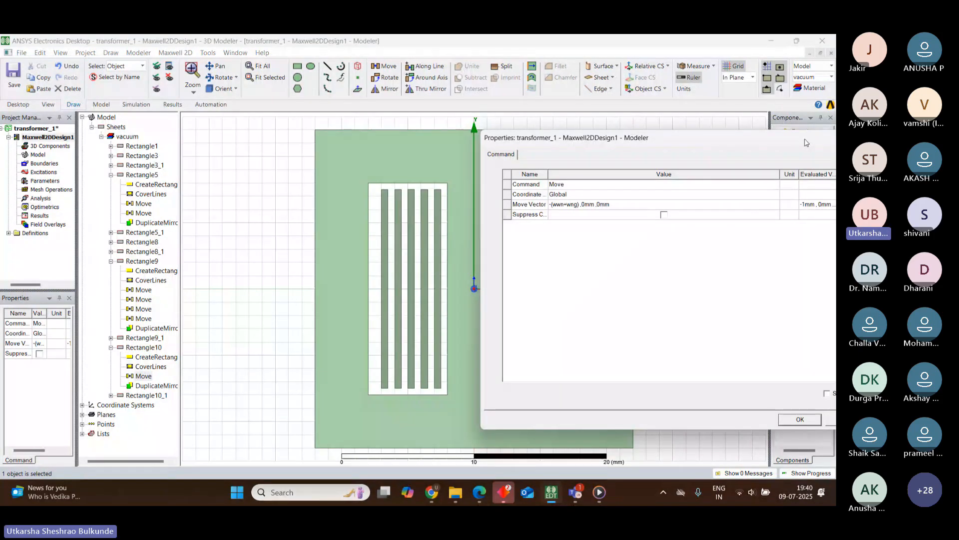
pyautogui.moveTo(798, 132); pyautogui.dragTo(665, 132)
pyautogui.click(773, 127)
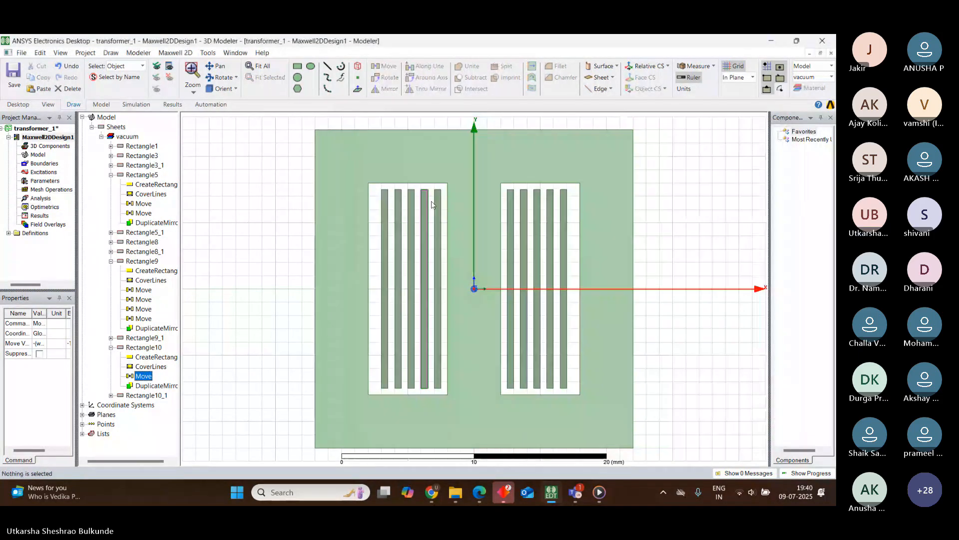
# Select Rectangle9 and Rectangle8 in the tree and expand Rectangle8's history
pyautogui.click(128, 263)
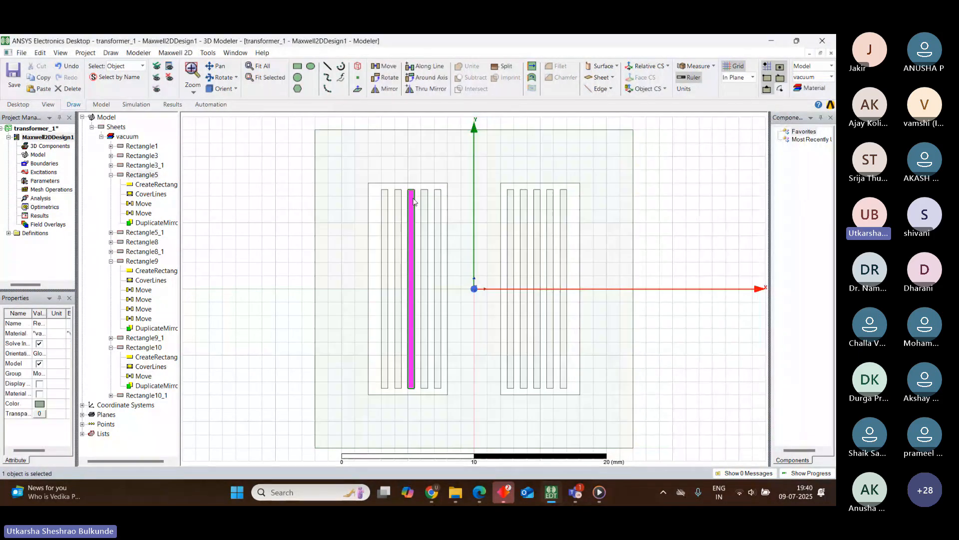
pyautogui.click(139, 262)
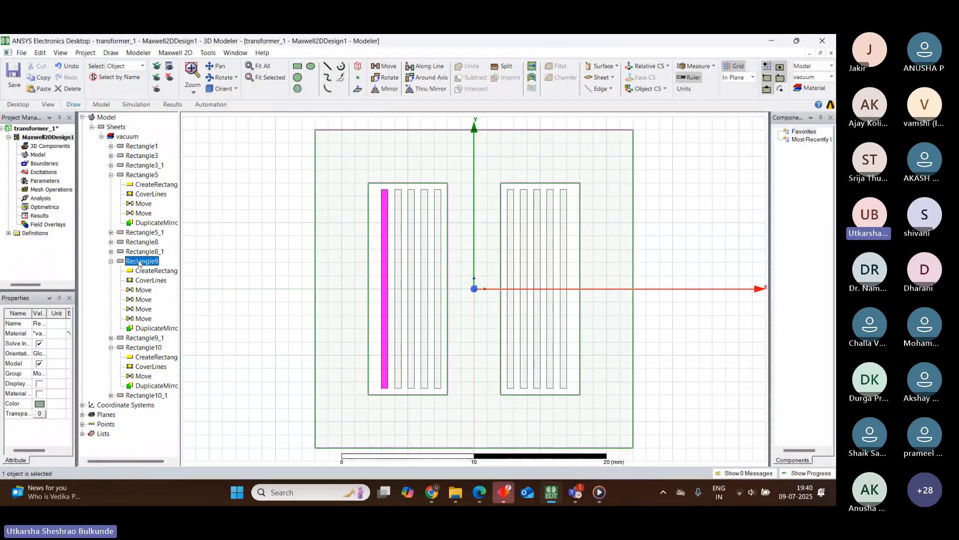
pyautogui.click(142, 241)
pyautogui.click(111, 242)
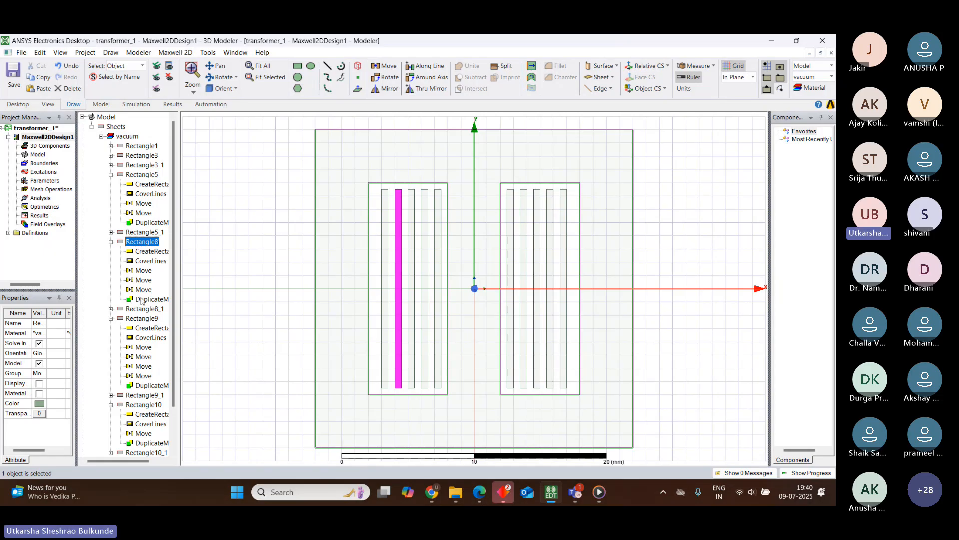
# Edit Rectangle8's first Move so its vector reads -(wwn+wng),0,0 instead of -1 mm
pyautogui.doubleClick(137, 272)
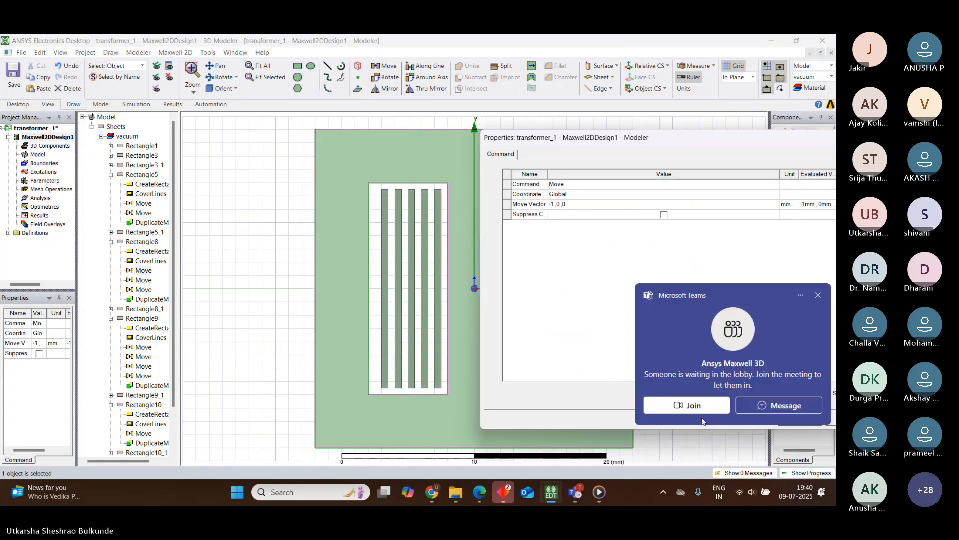
pyautogui.click(818, 294)
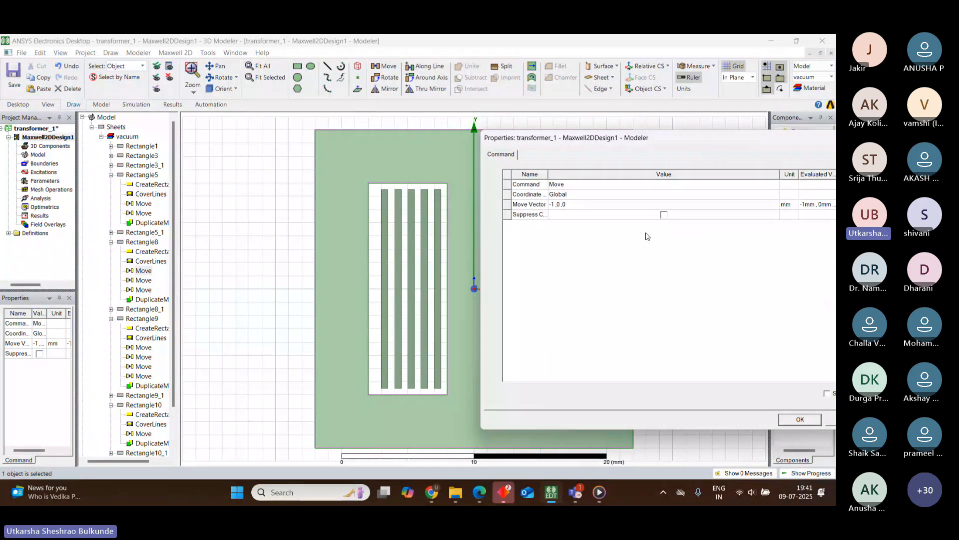
pyautogui.click(556, 206)
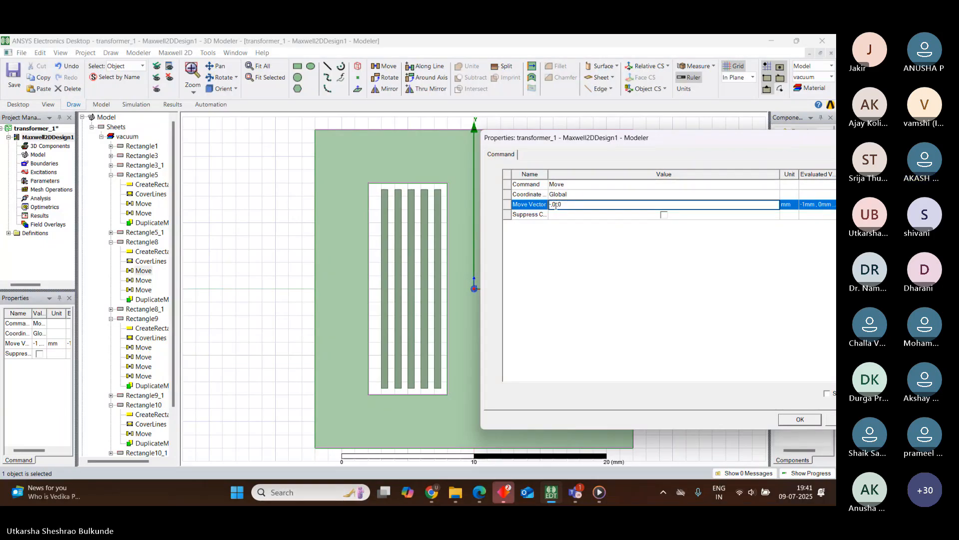
pyautogui.press('BackSpace')
pyautogui.write('wwn')
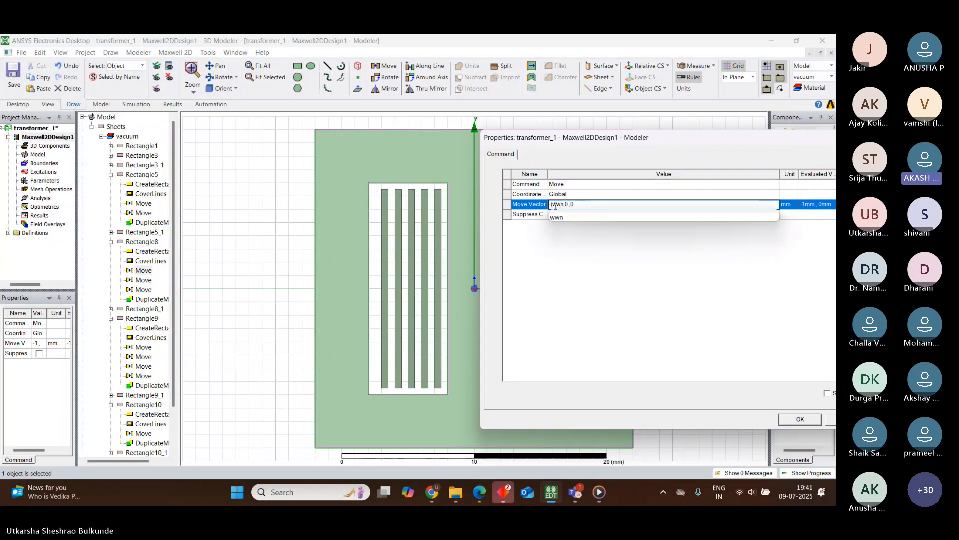
pyautogui.write('+')
pyautogui.write('wng')
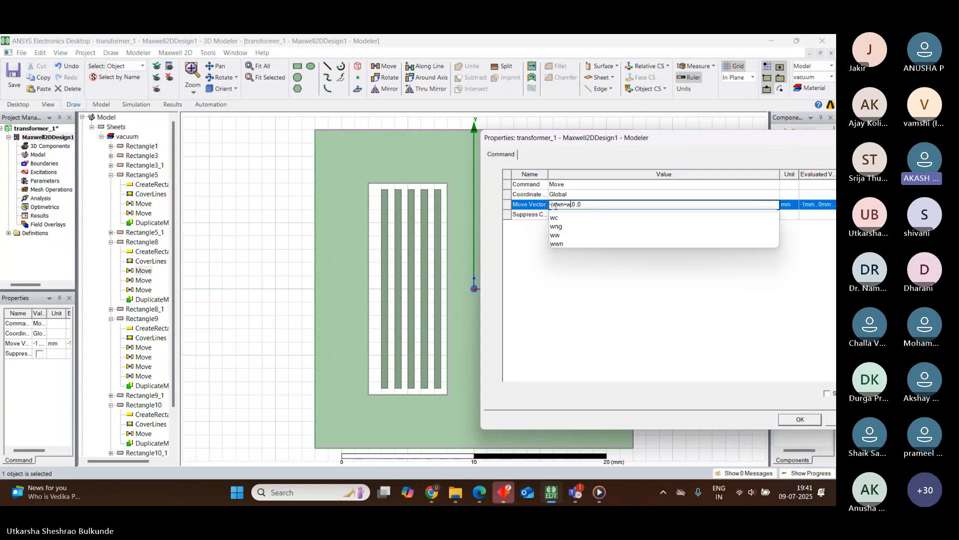
pyautogui.write(')')
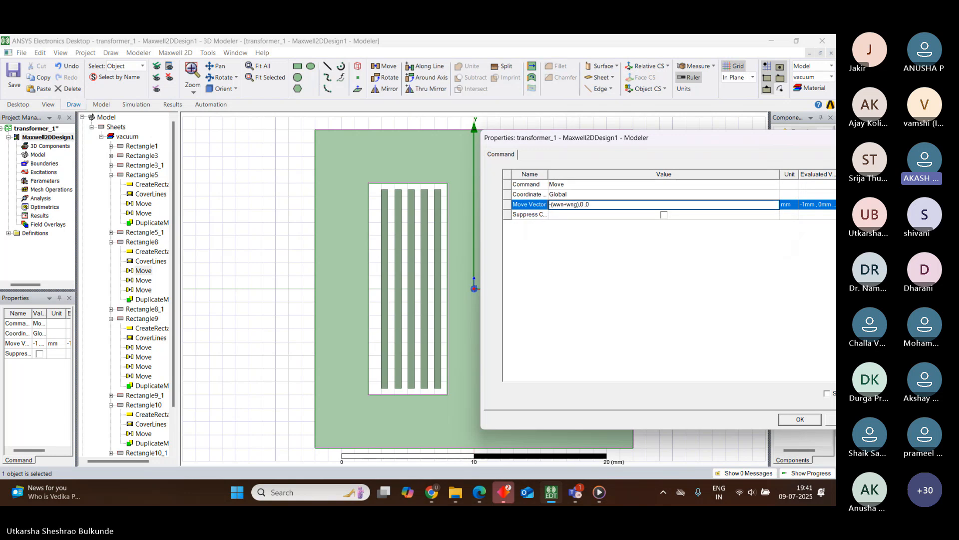
pyautogui.click(799, 420)
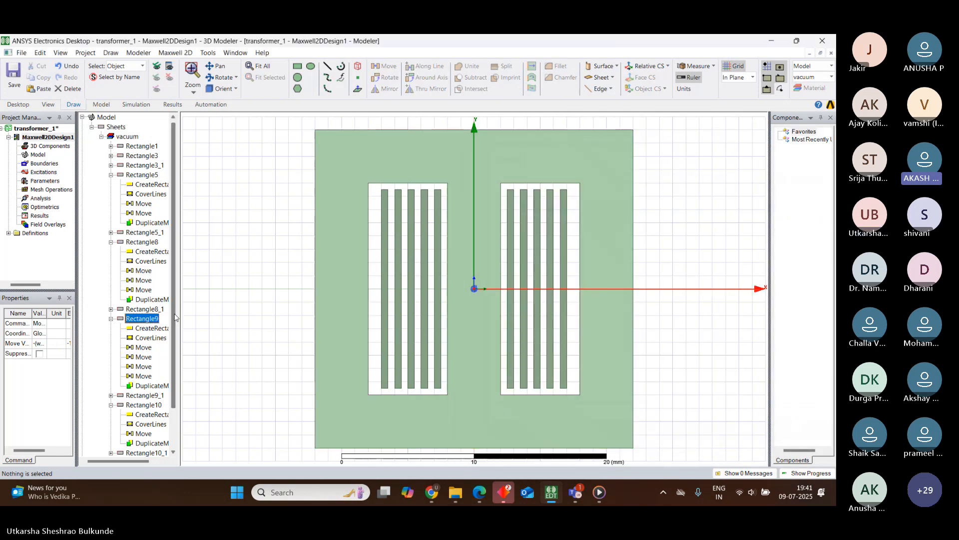
pyautogui.doubleClick(143, 346)
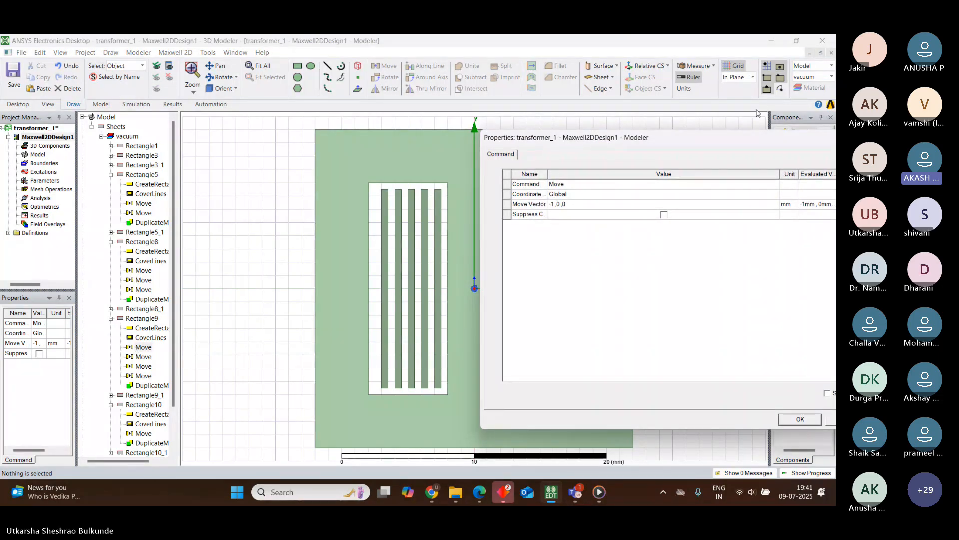
pyautogui.moveTo(728, 139); pyautogui.dragTo(588, 168)
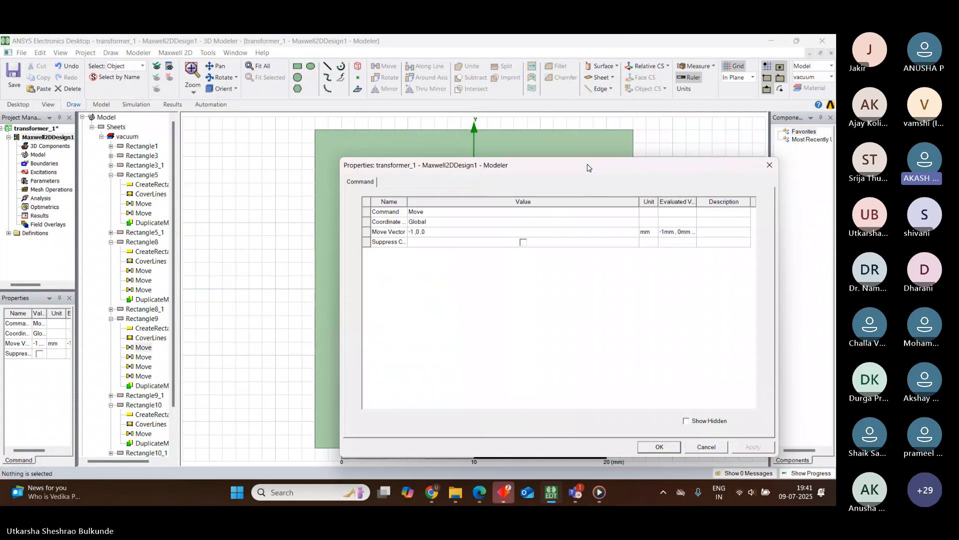
pyautogui.click(665, 447)
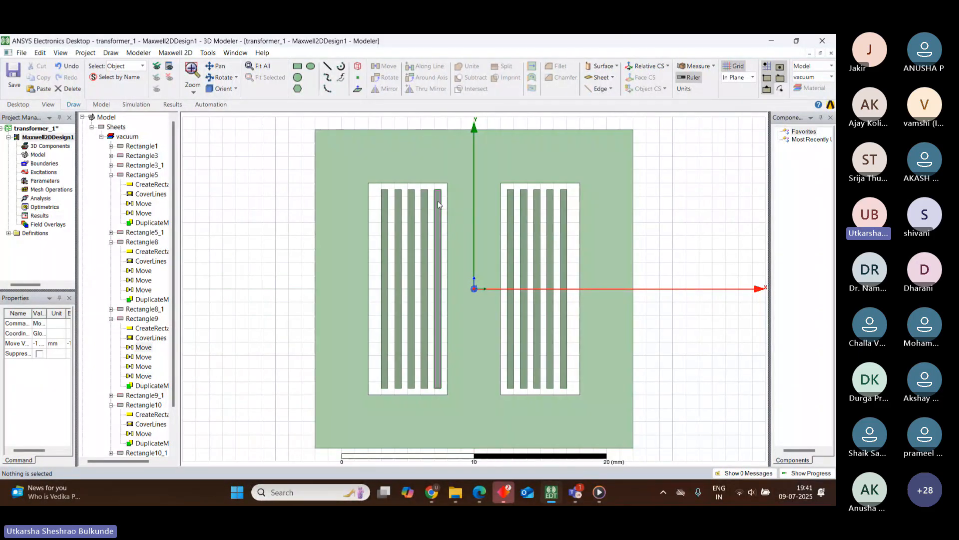
pyautogui.click(438, 205)
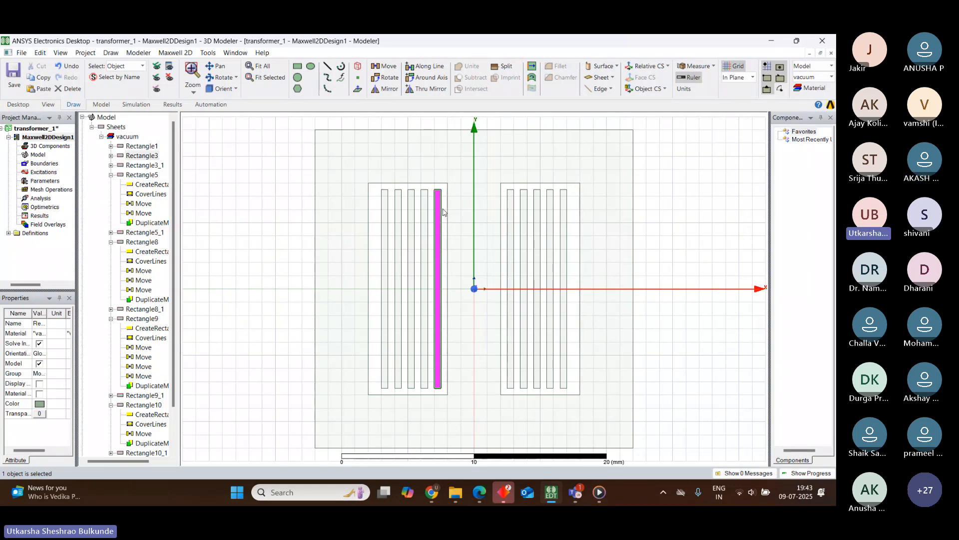
# Recheck Rectangle8's first Move, then change its second Move vector from -1 to -(wwn+wng),0,0
pyautogui.doubleClick(145, 270)
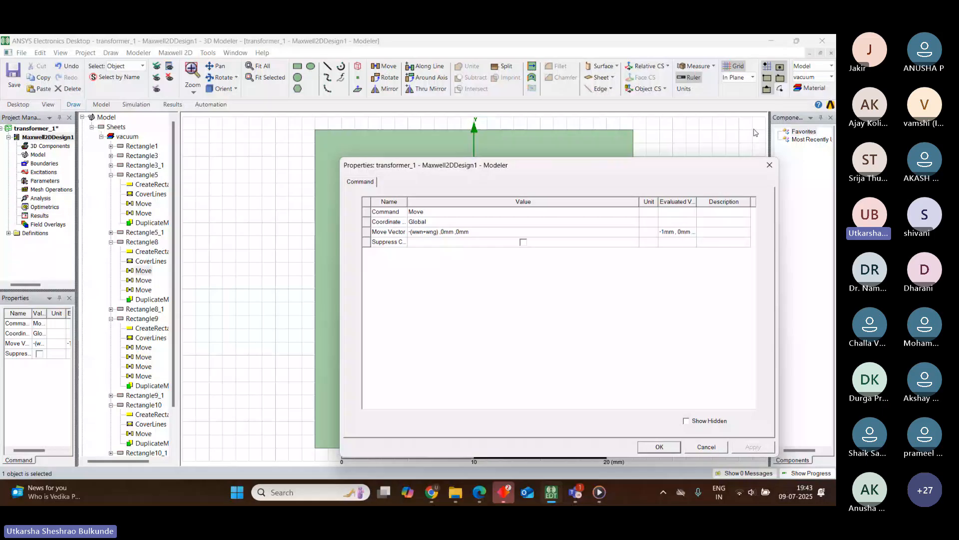
pyautogui.click(770, 164)
pyautogui.doubleClick(145, 280)
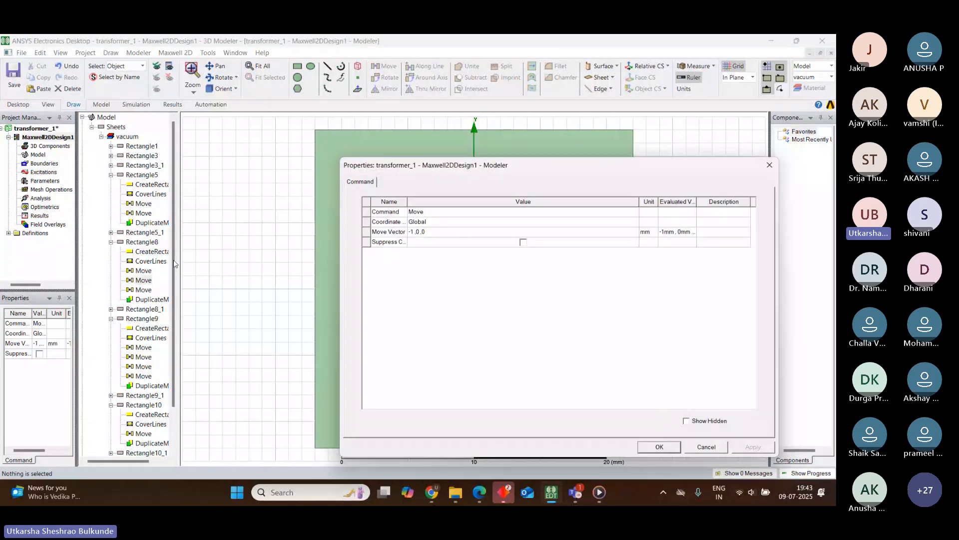
pyautogui.click(412, 232)
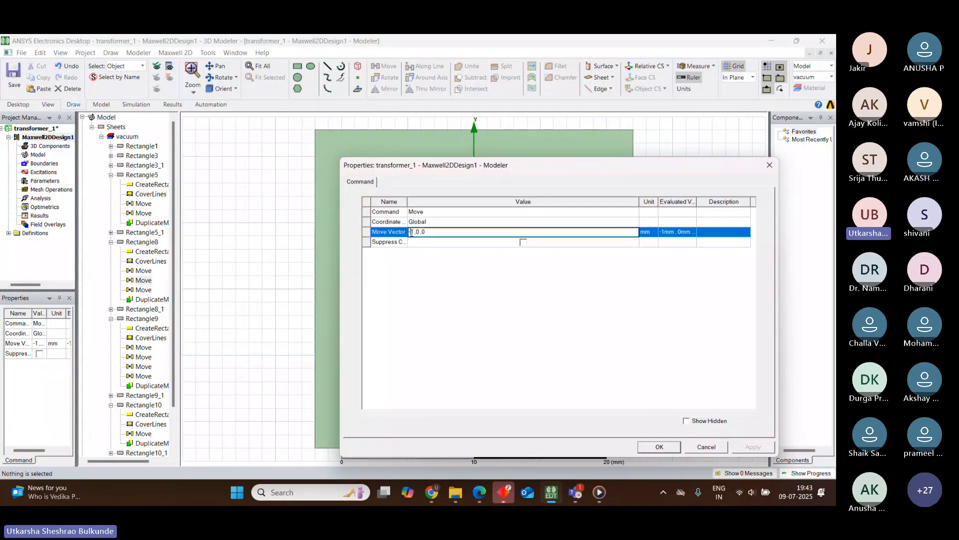
pyautogui.press('BackSpace')
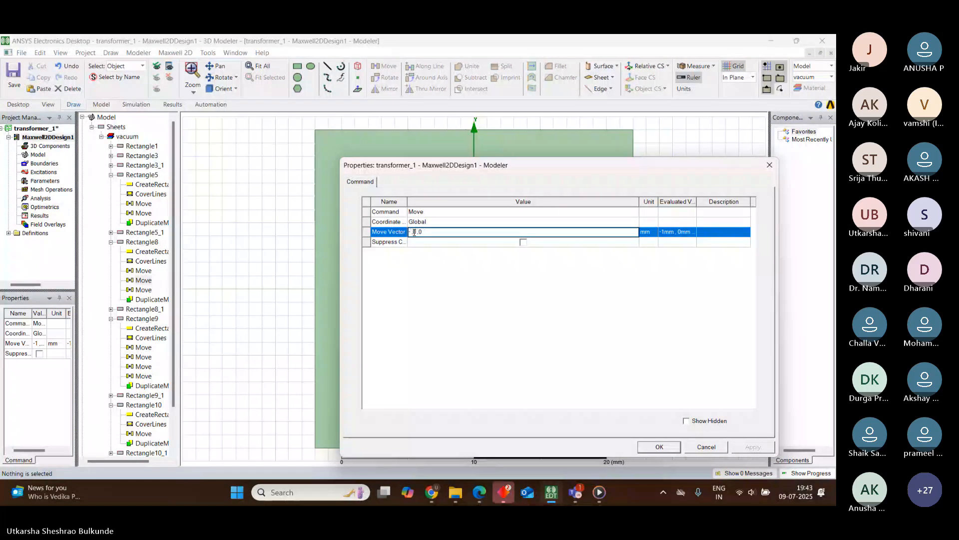
pyautogui.write('wwn')
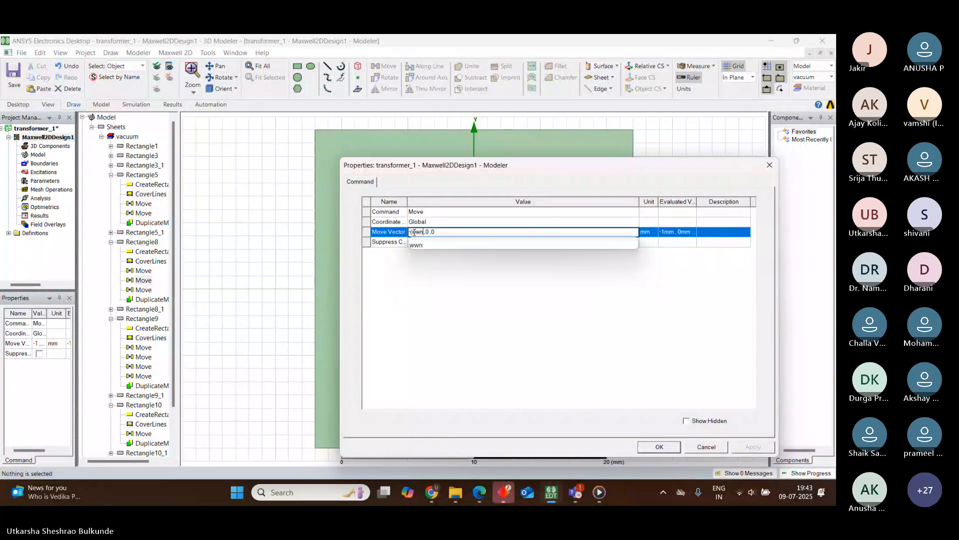
pyautogui.write('+')
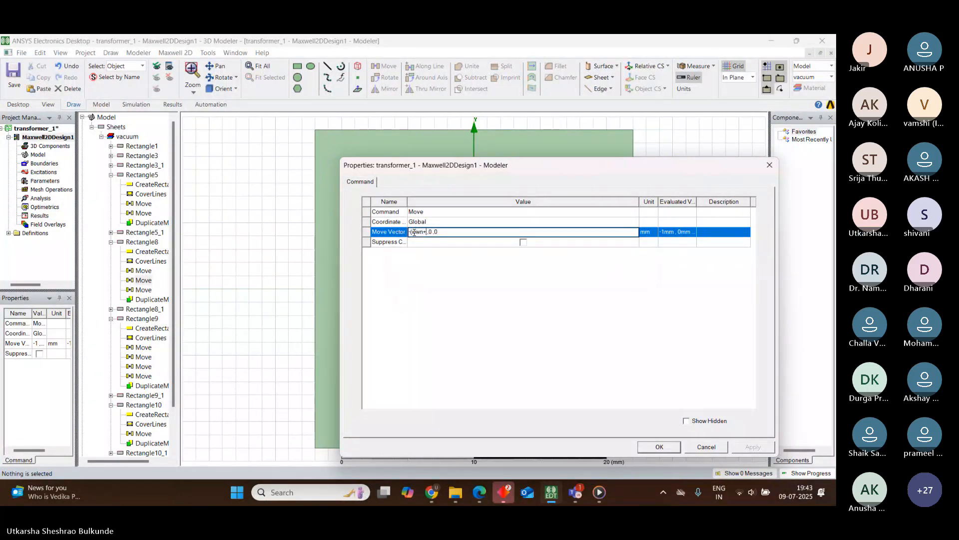
pyautogui.write('wng)')
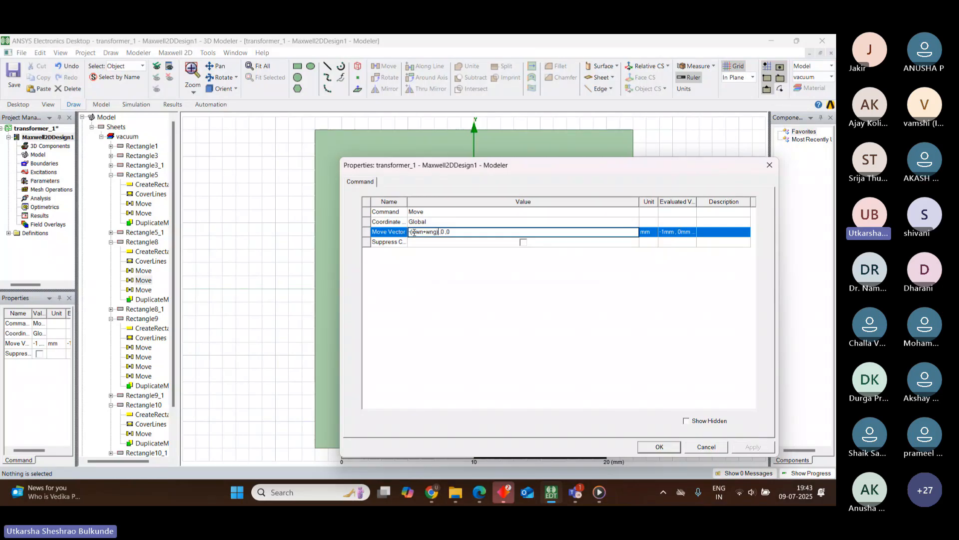
pyautogui.click(669, 448)
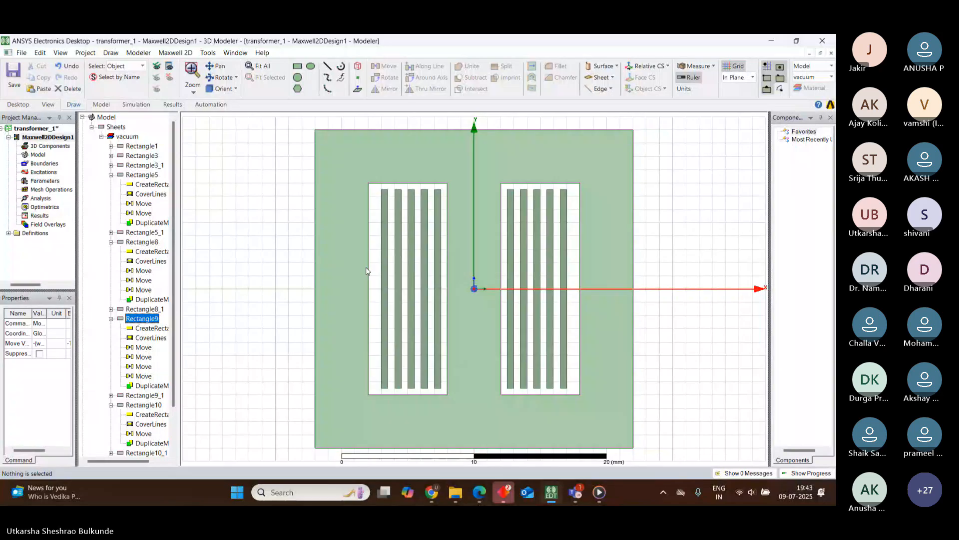
# Identify the winding strips, then set Rectangle8's third Move vector to -(wwn+wng),0,0
pyautogui.click(414, 228)
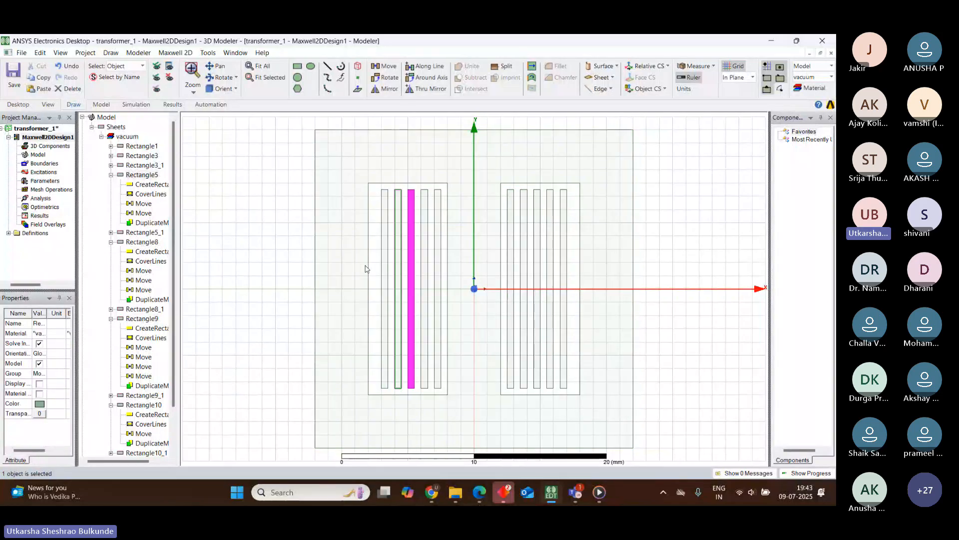
pyautogui.click(139, 319)
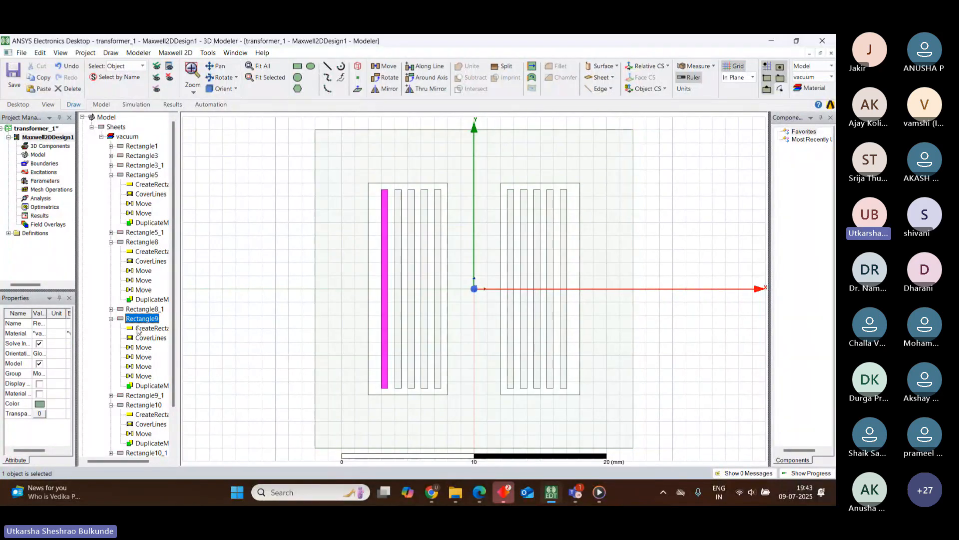
pyautogui.click(143, 242)
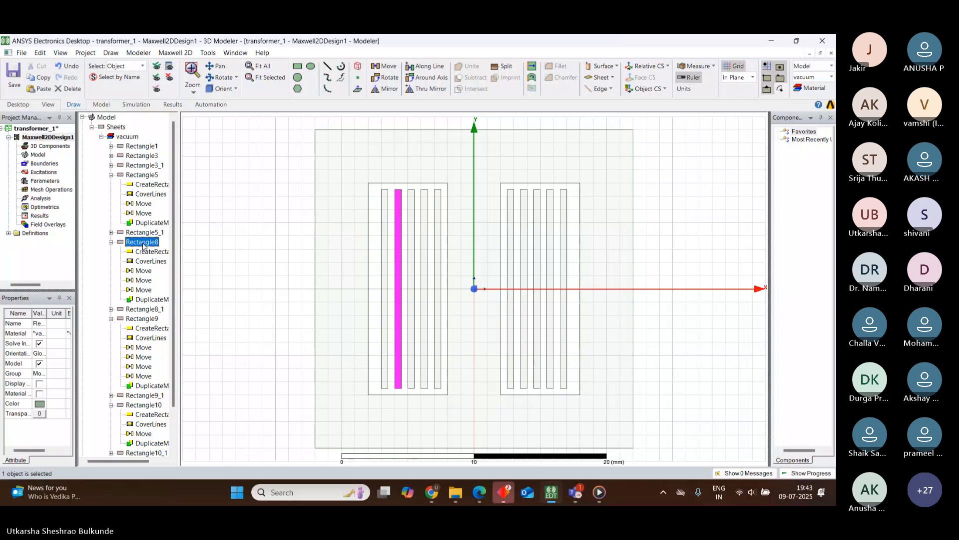
pyautogui.doubleClick(136, 271)
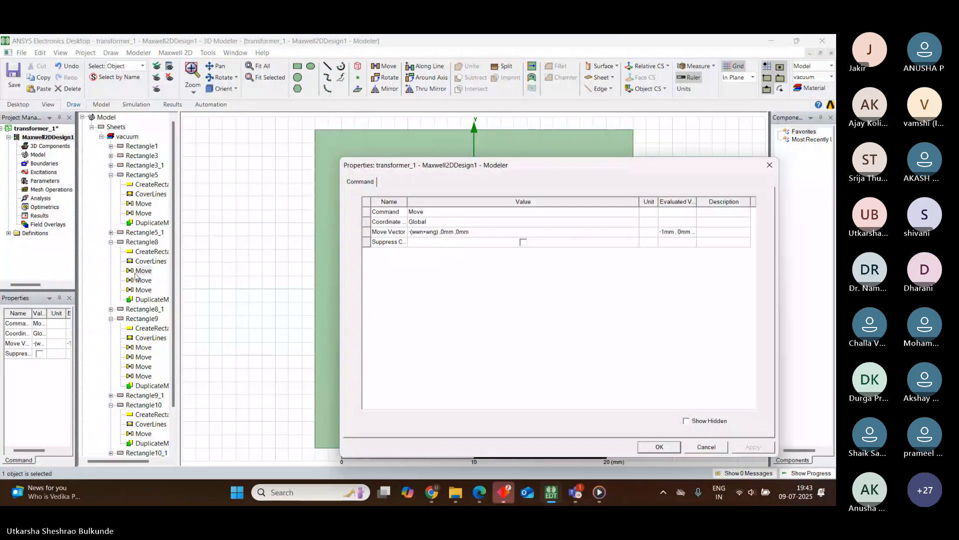
pyautogui.click(661, 446)
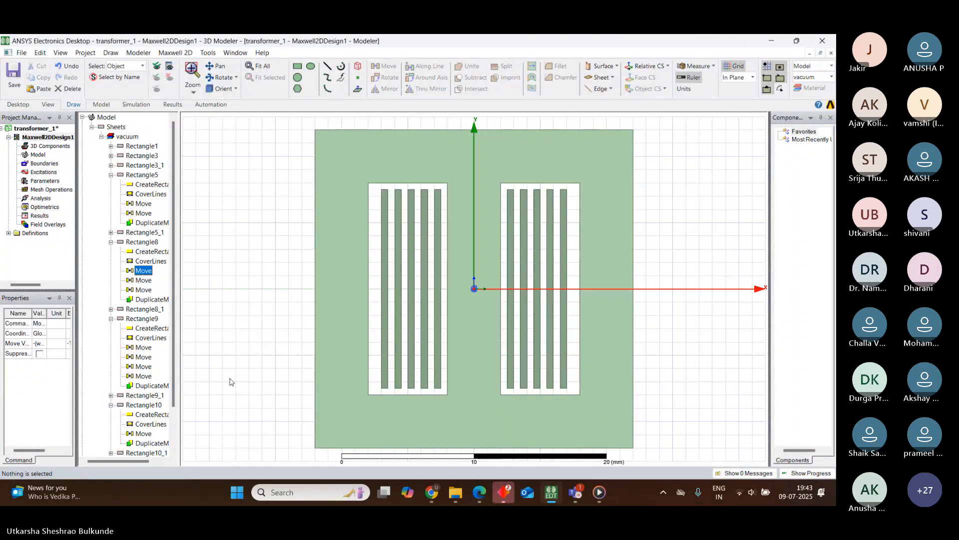
pyautogui.doubleClick(143, 280)
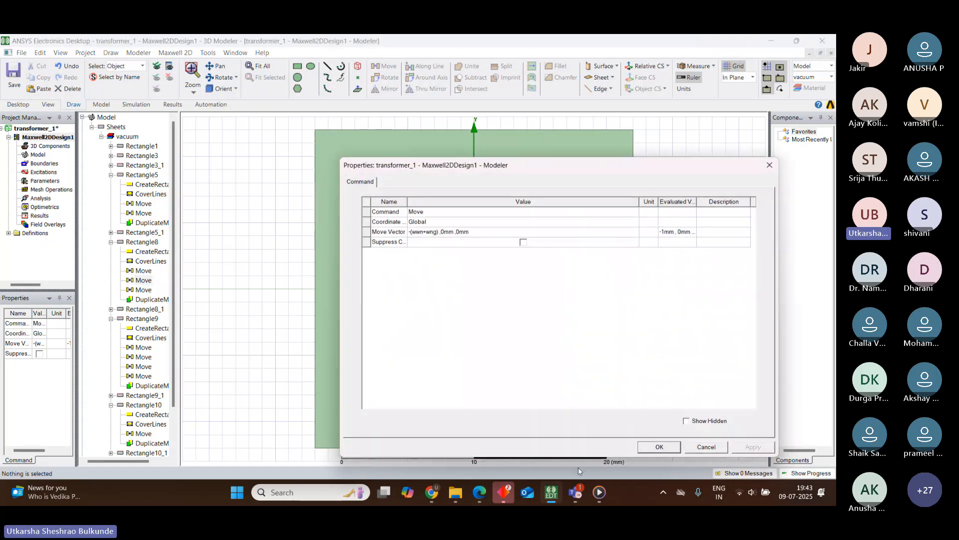
pyautogui.click(660, 446)
pyautogui.doubleClick(144, 289)
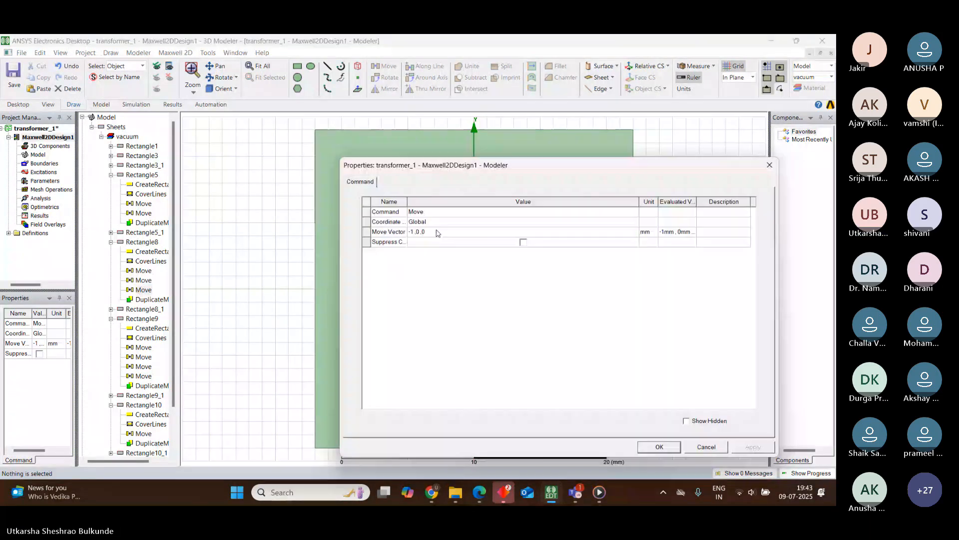
pyautogui.click(410, 232)
pyautogui.click(411, 232)
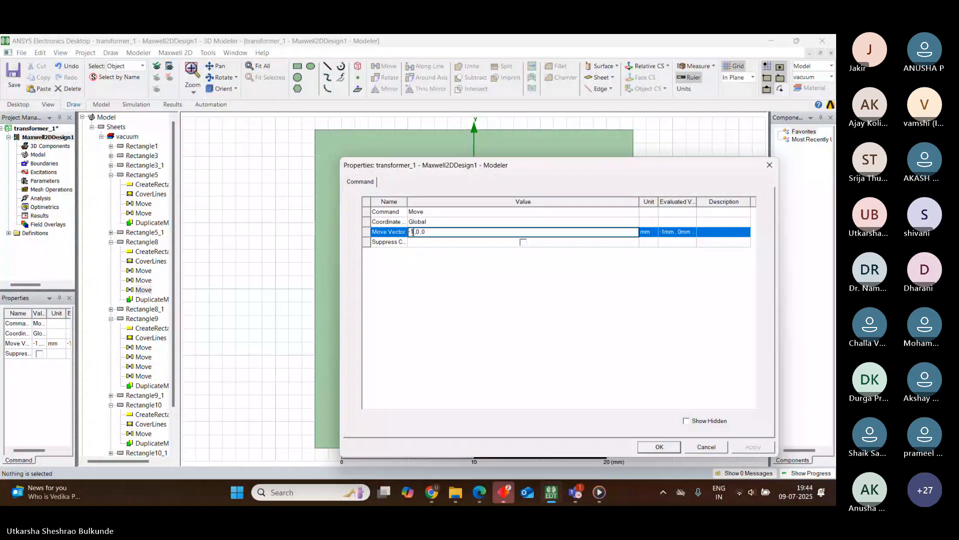
pyautogui.write('wwn')
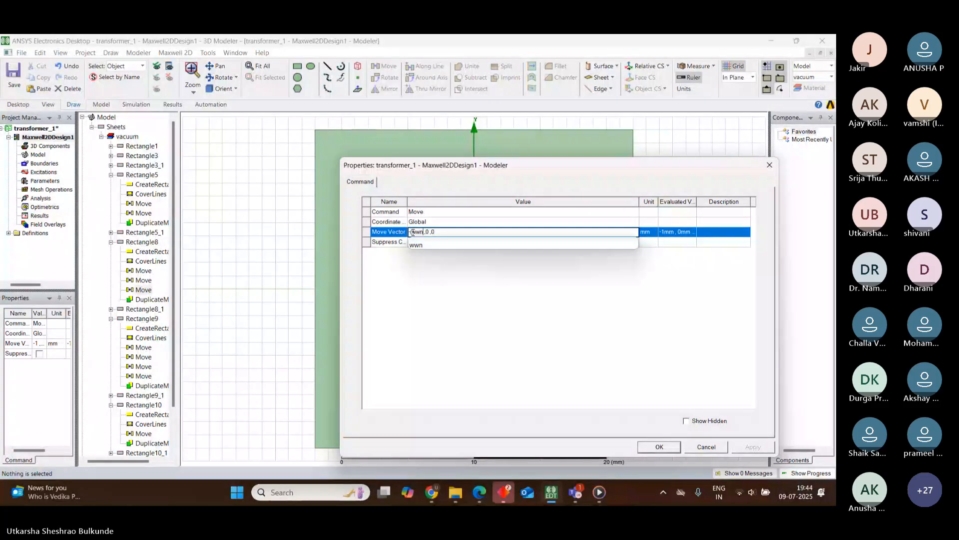
pyautogui.write('+wng)')
pyautogui.click(659, 448)
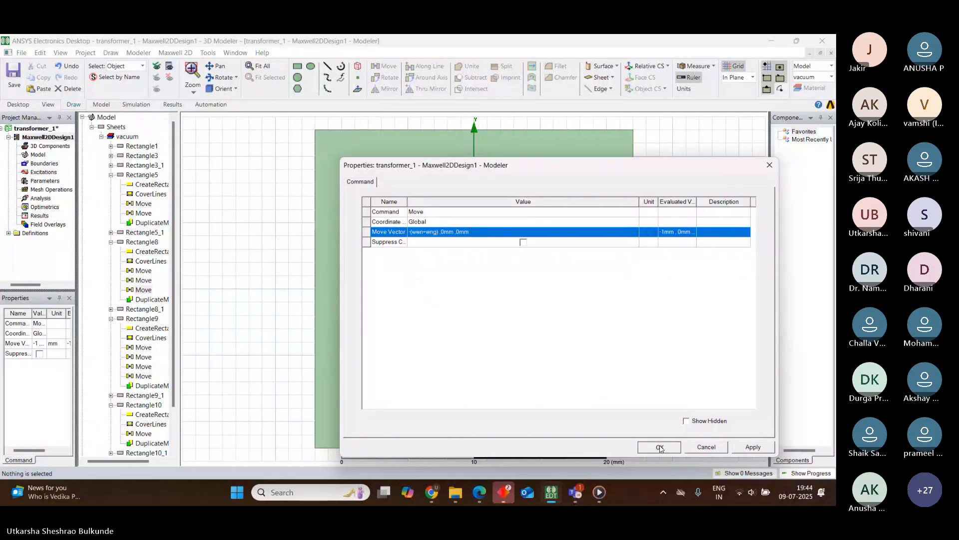
# Set Rectangle9's first Move vector to -(wwn+wng),0,0
pyautogui.click(135, 242)
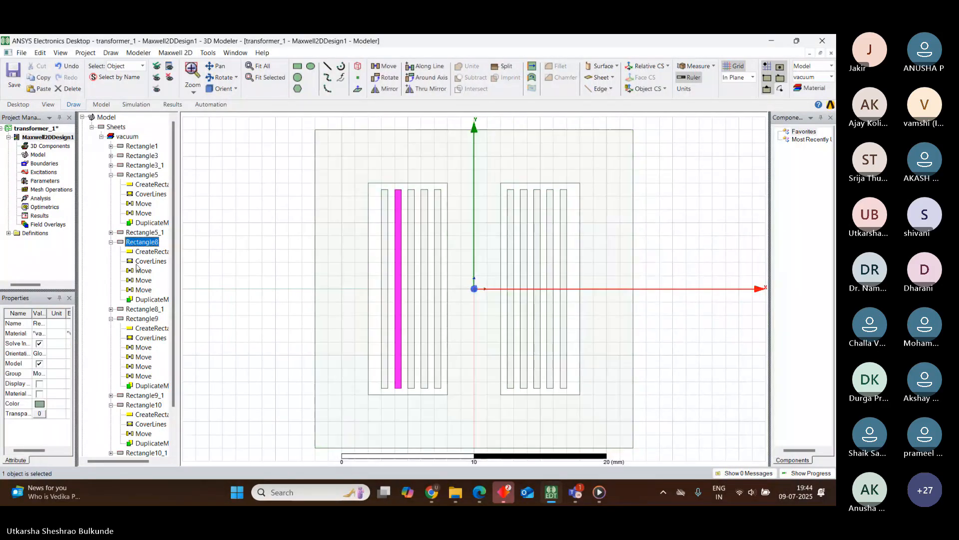
pyautogui.click(136, 320)
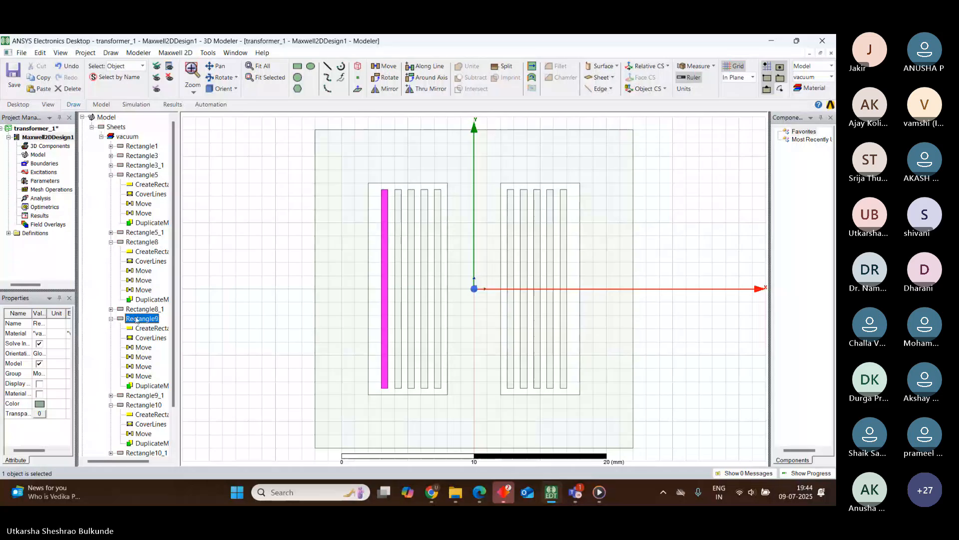
pyautogui.click(145, 348)
pyautogui.doubleClick(145, 348)
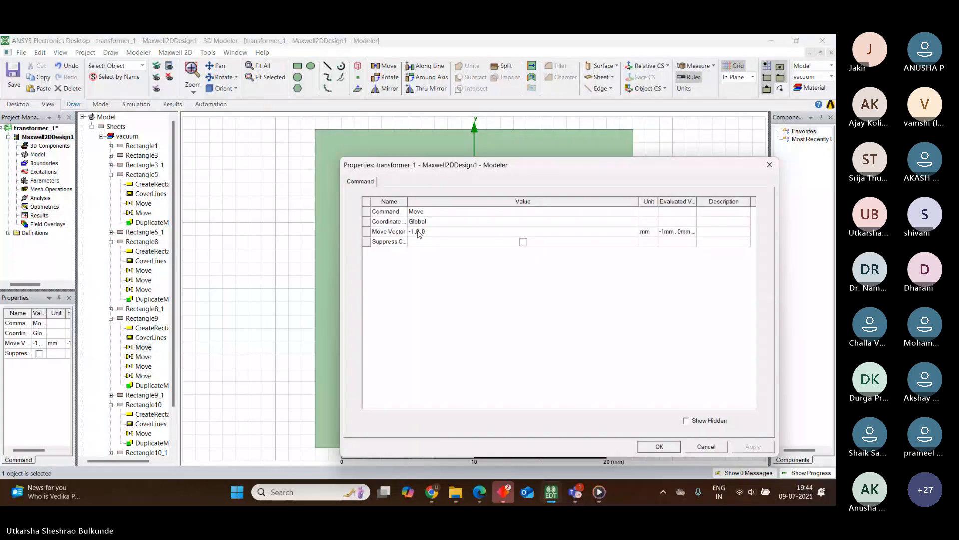
pyautogui.click(419, 233)
pyautogui.click(413, 231)
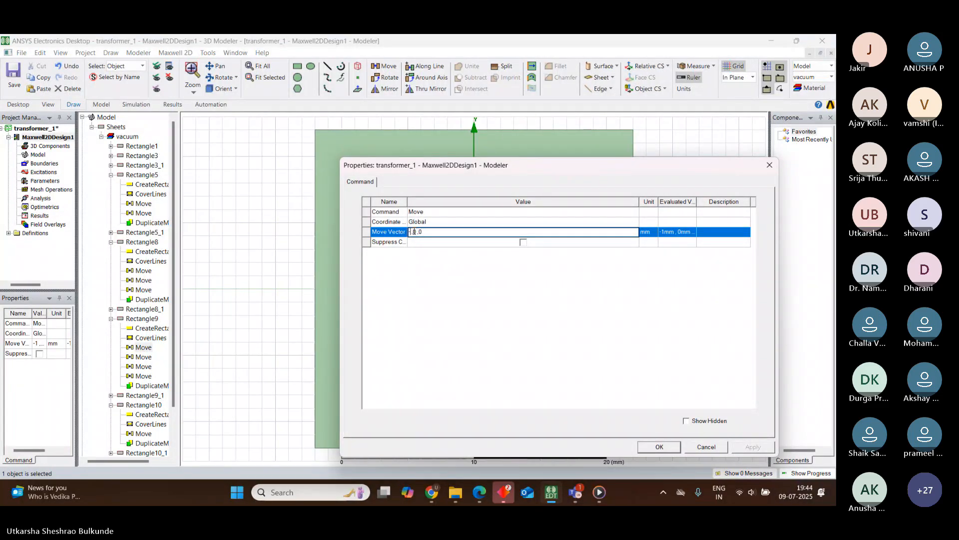
pyautogui.write('(wn+')
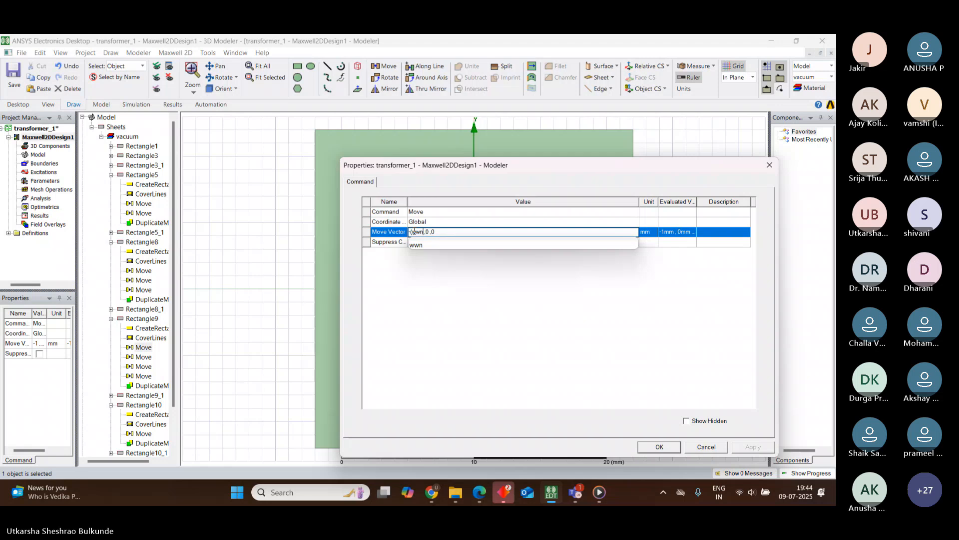
pyautogui.write('wng)')
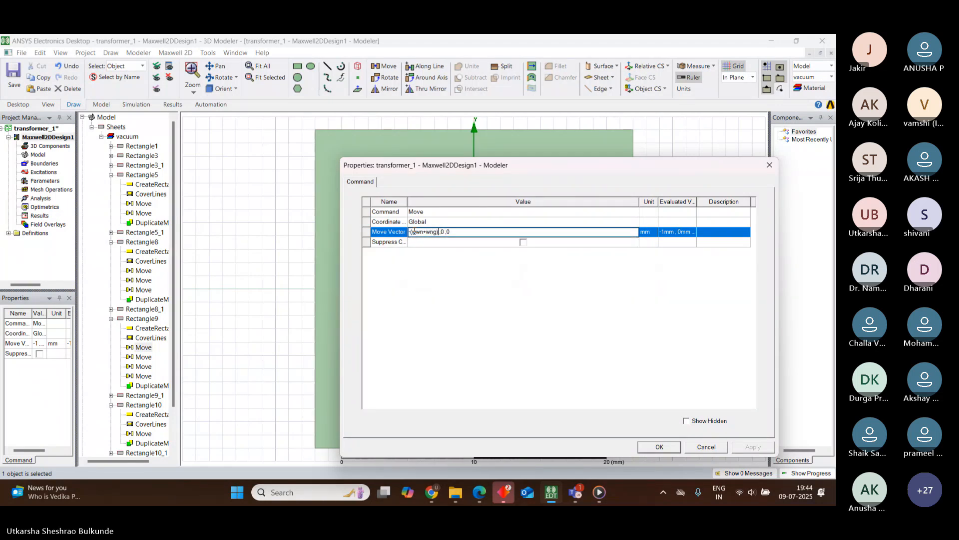
pyautogui.click(388, 232)
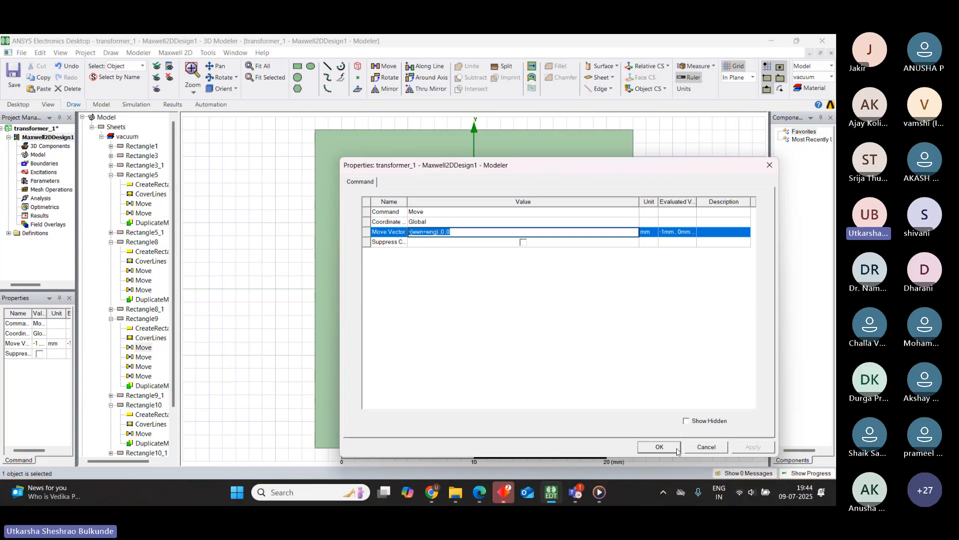
pyautogui.click(661, 446)
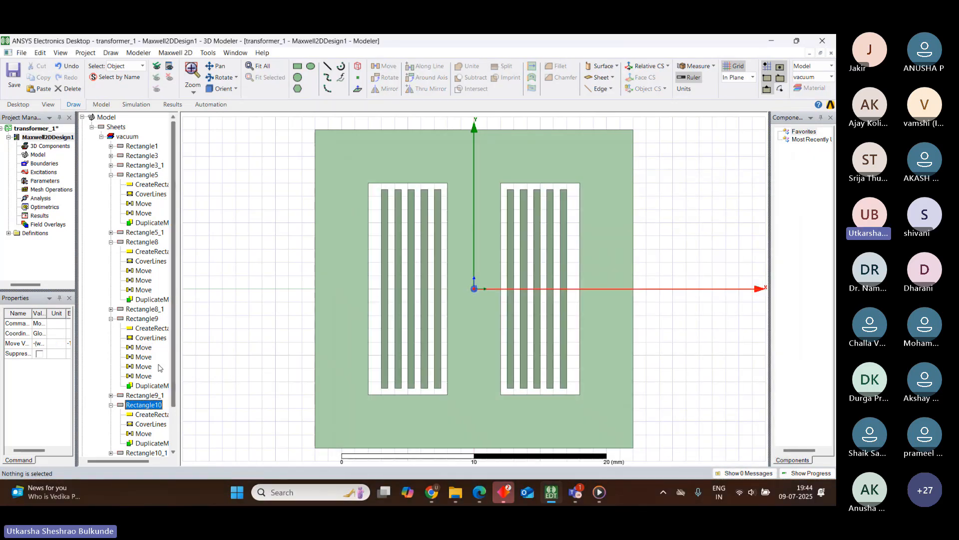
# Paste -(wwn+wng),0,0 into Rectangle9's next Move vector
pyautogui.doubleClick(144, 358)
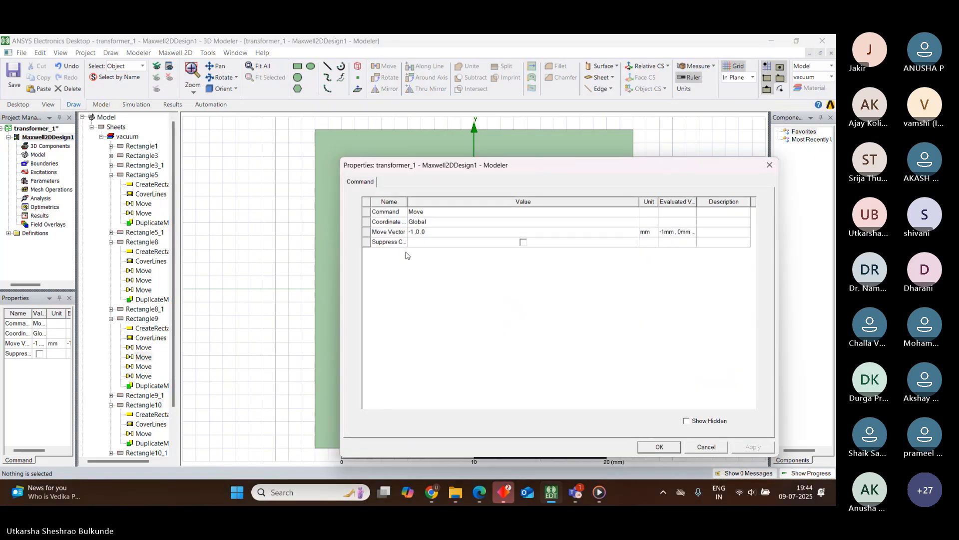
pyautogui.click(429, 232)
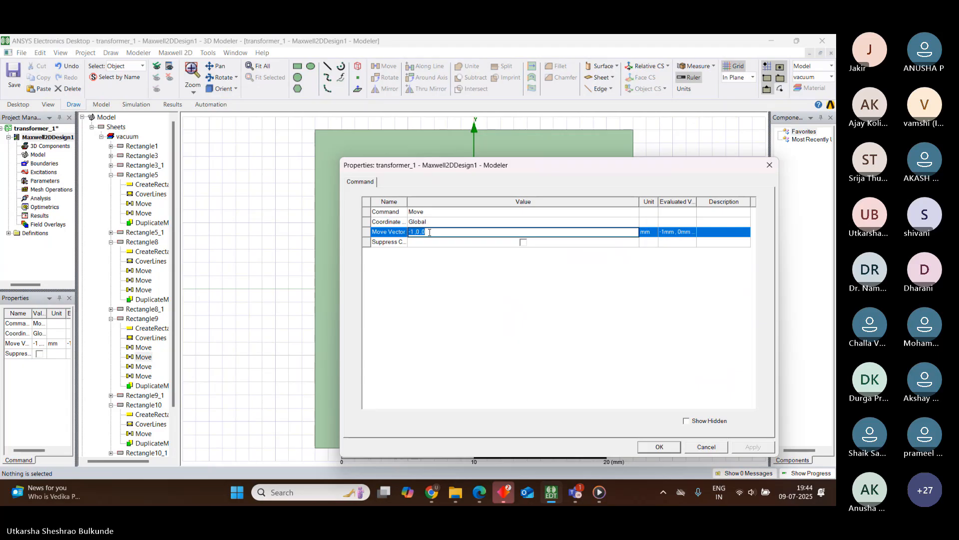
pyautogui.write('-(wwn+wng) ,0 ,0')
pyautogui.click(661, 446)
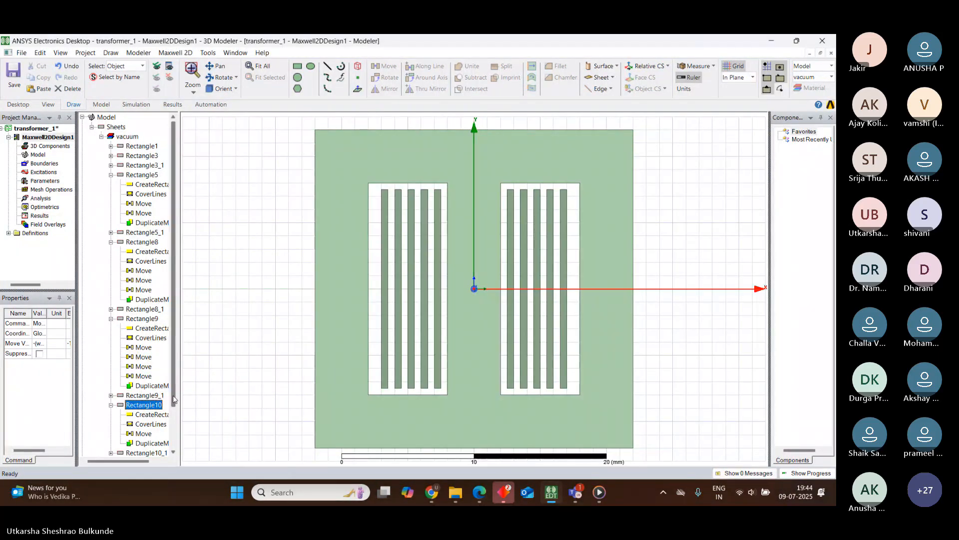
# Review Rectangle9's remaining Move steps, leaving them unchanged
pyautogui.scroll(-1, 174, 404)
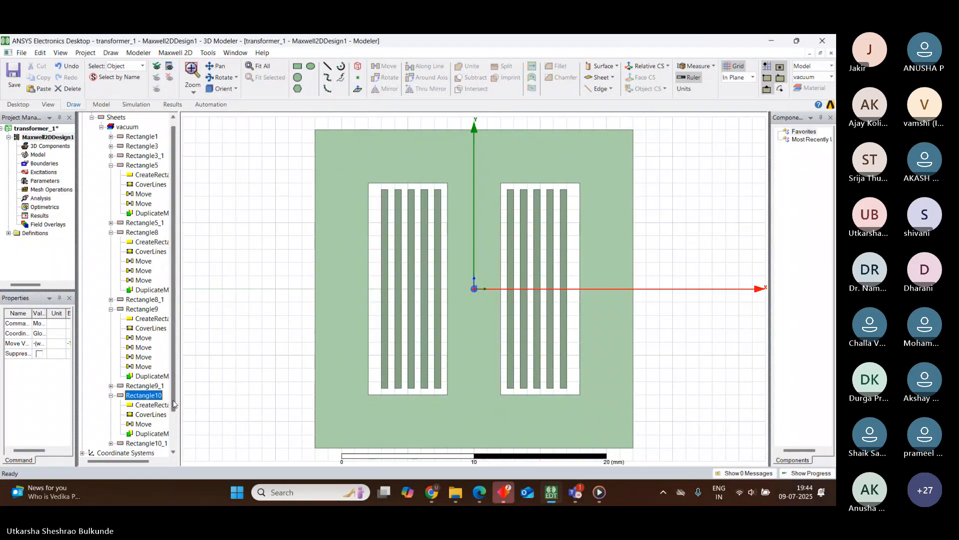
pyautogui.click(143, 367)
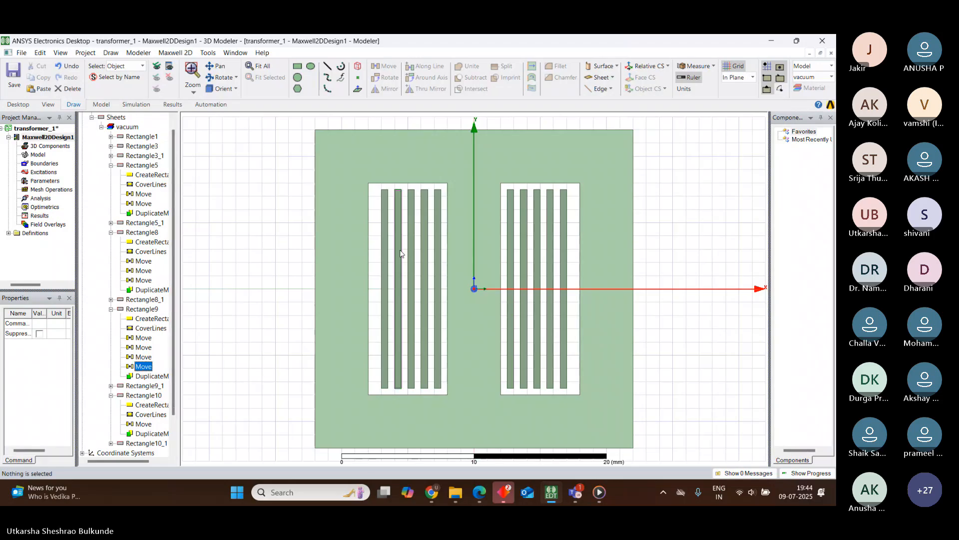
pyautogui.doubleClick(142, 367)
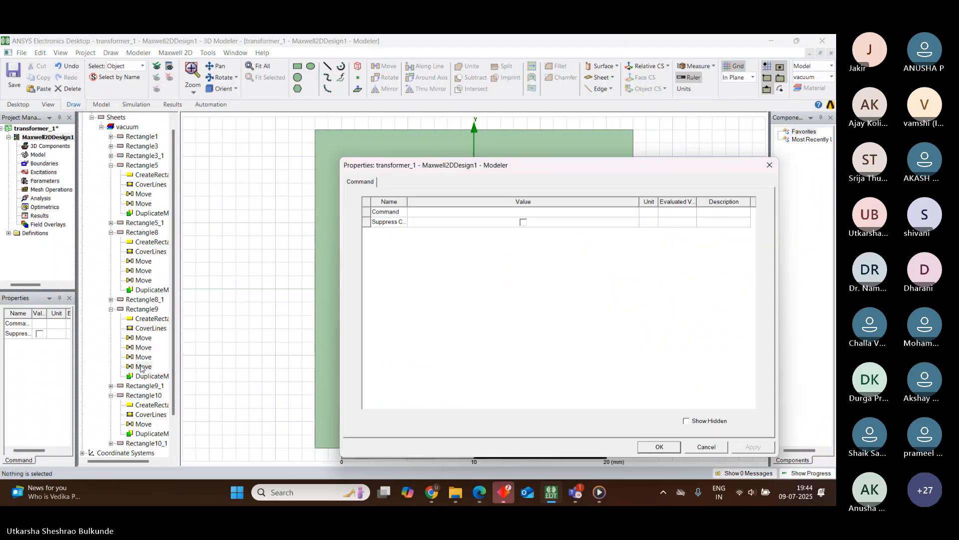
pyautogui.click(769, 166)
pyautogui.click(143, 358)
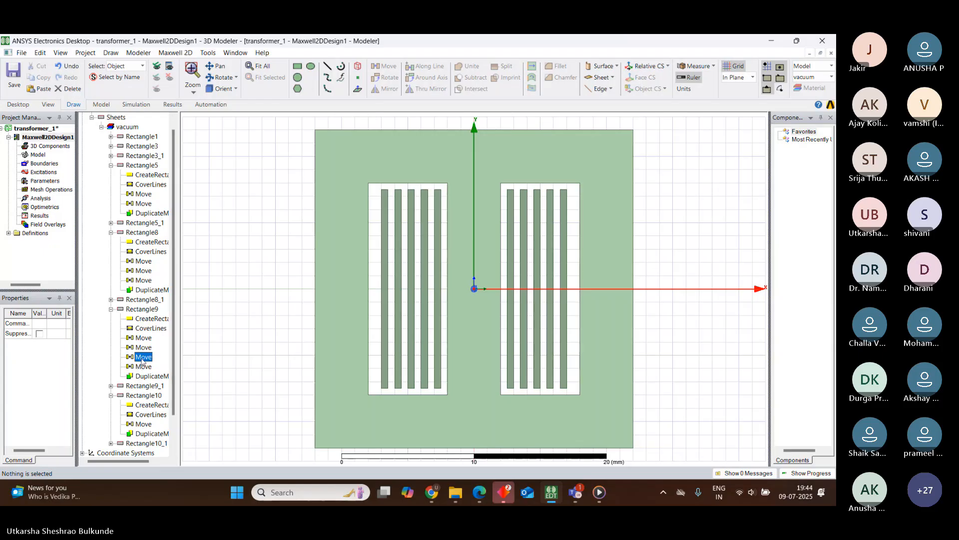
pyautogui.doubleClick(142, 358)
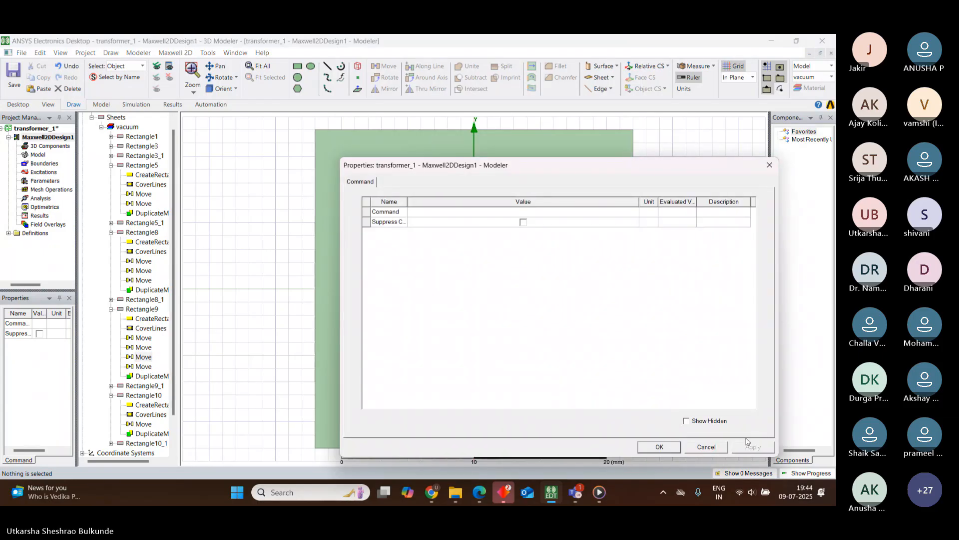
pyautogui.click(669, 449)
pyautogui.click(282, 368)
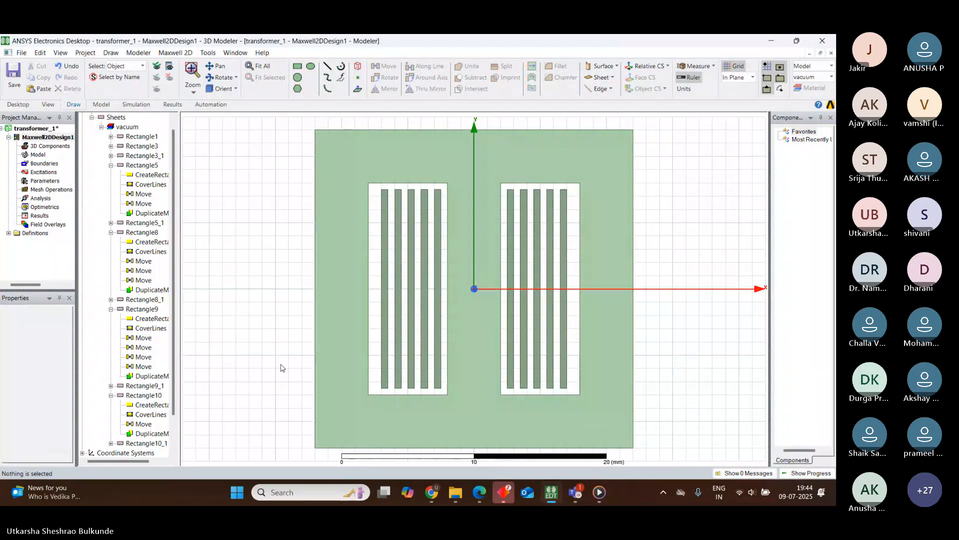
# Replace another Rectangle9 Move's -1,0,0 offset with -(wwn+wng),0,0
pyautogui.doubleClick(142, 358)
pyautogui.click(432, 233)
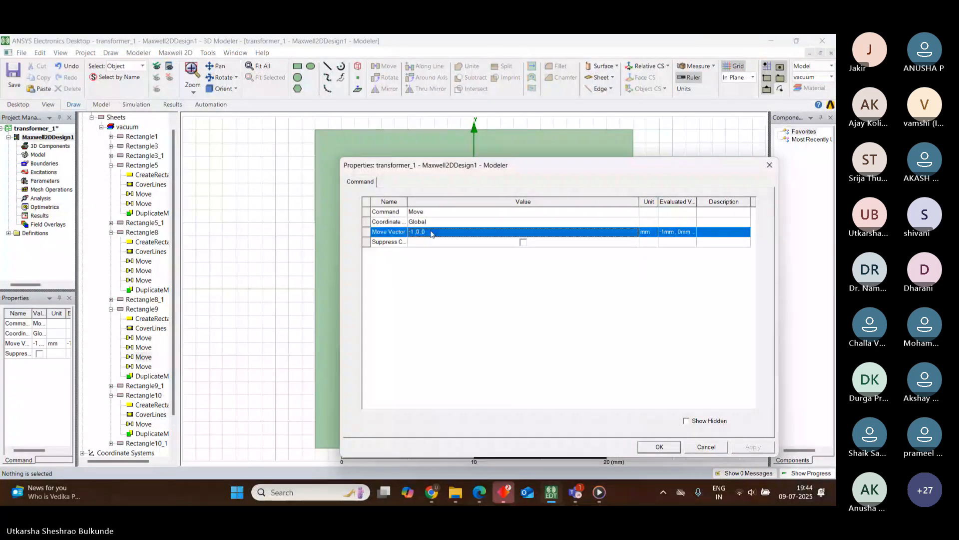
pyautogui.click(433, 232)
pyautogui.press('BackSpace')
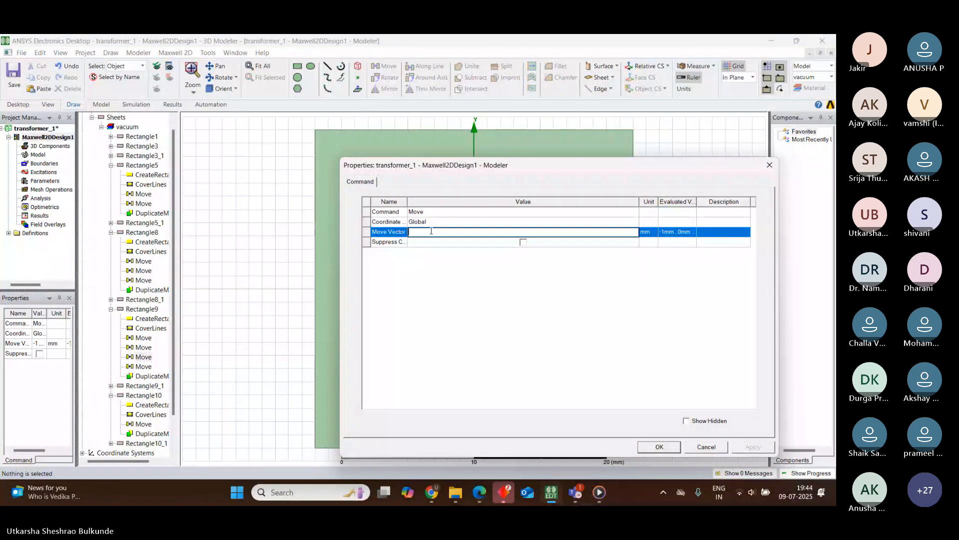
pyautogui.write('-(wwn+wng) ,0mm ,0mm')
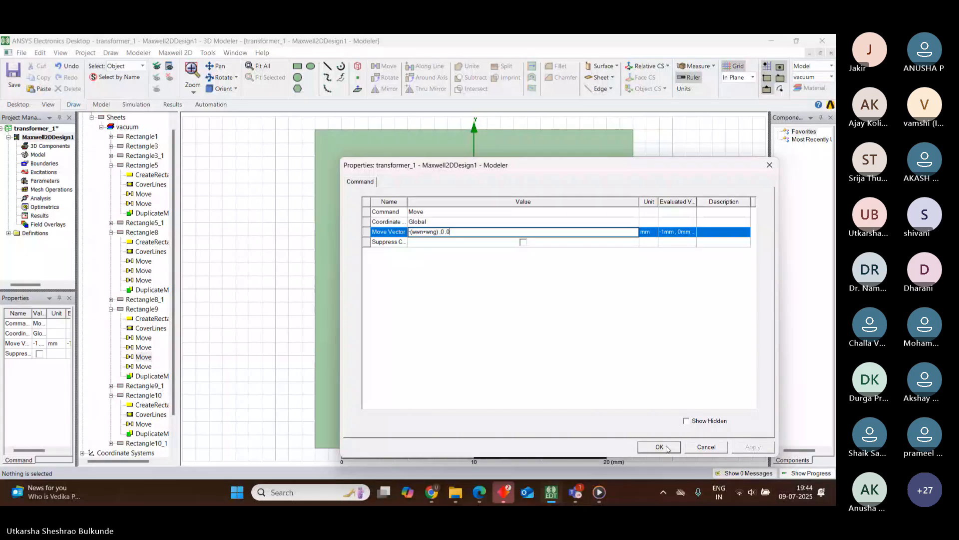
pyautogui.click(666, 448)
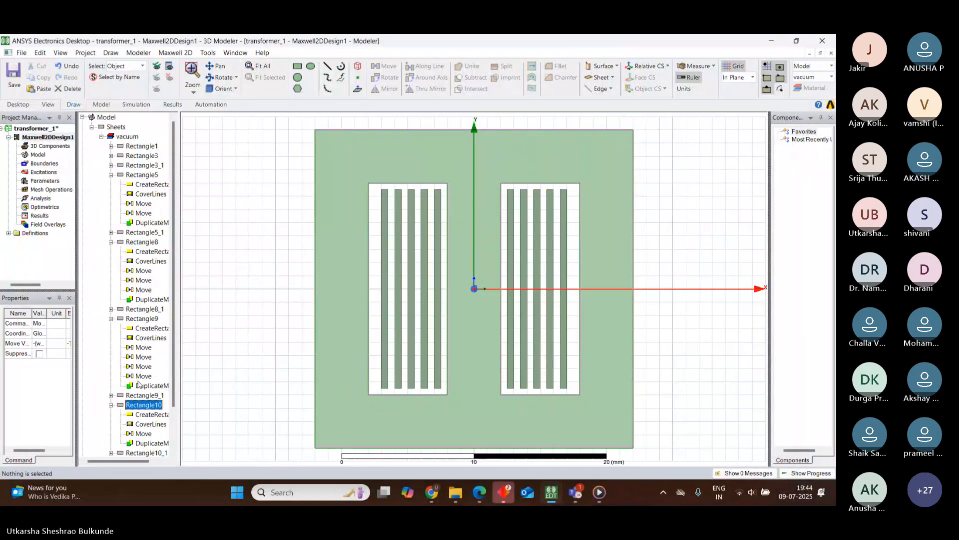
# Set the following Move vector to -(wwn+wng),0,0, then list the design variables
pyautogui.doubleClick(140, 377)
pyautogui.click(431, 232)
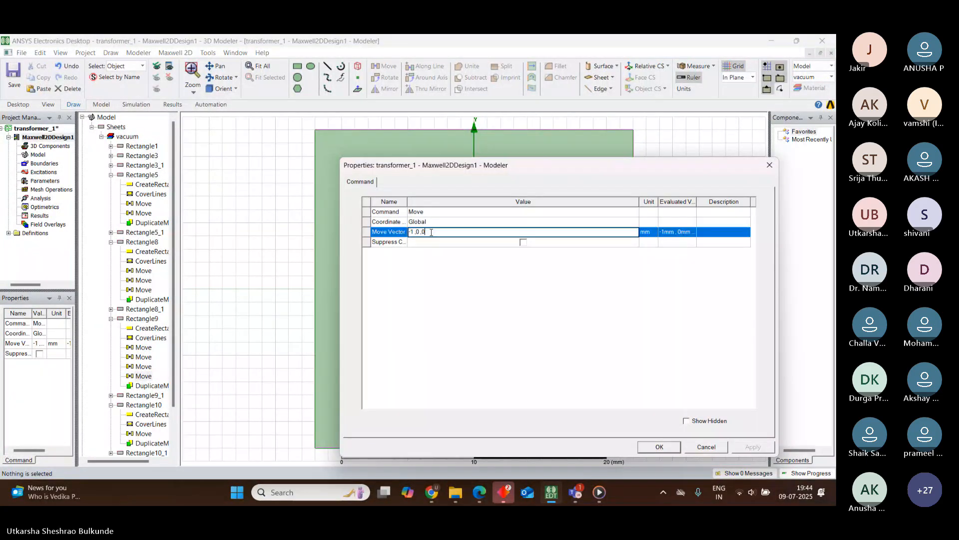
pyautogui.press('BackSpace')
pyautogui.press('BackSpace')
pyautogui.press('BackSpace')
pyautogui.press('BackSpace')
pyautogui.press('BackSpace')
pyautogui.press('BackSpace')
pyautogui.press('BackSpace')
pyautogui.write('-(wwn+wng) ,0 ,0')
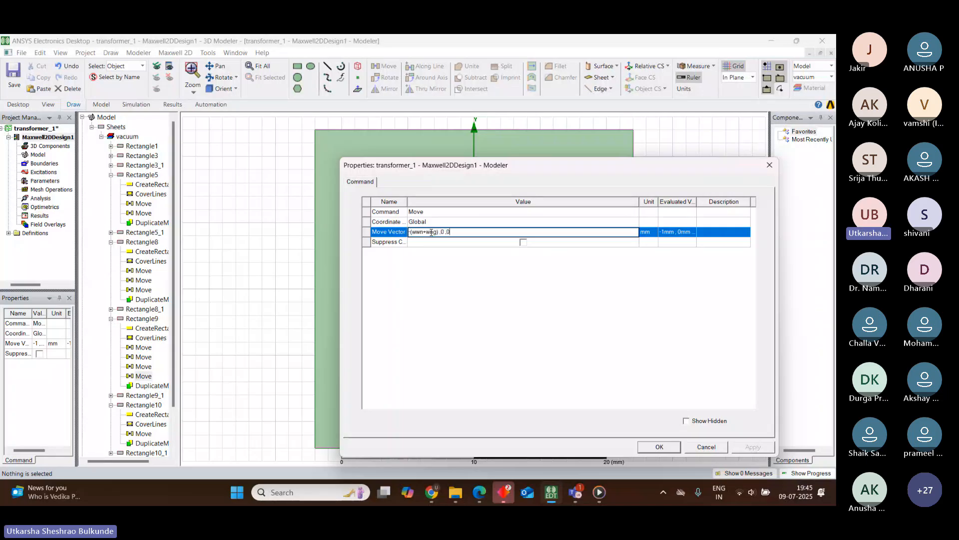
pyautogui.click(659, 448)
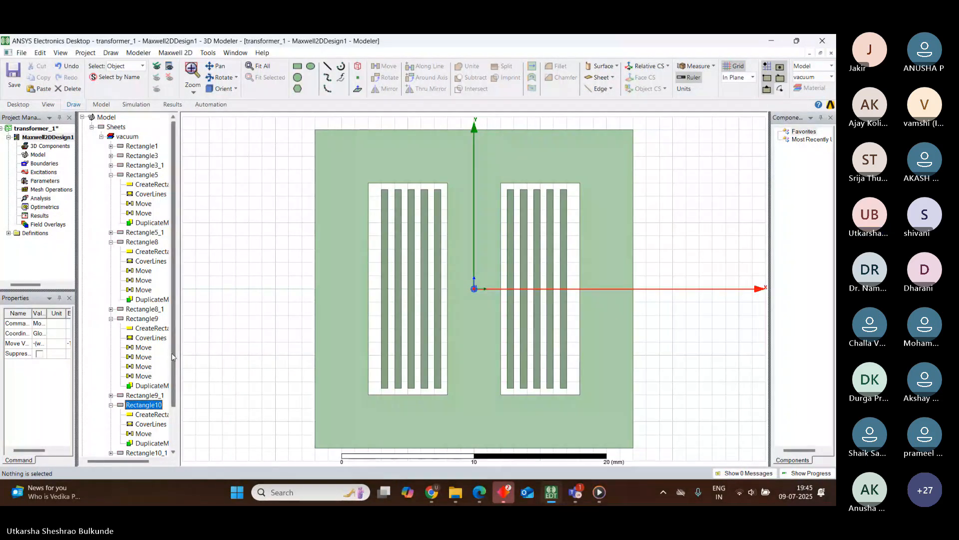
pyautogui.click(54, 140)
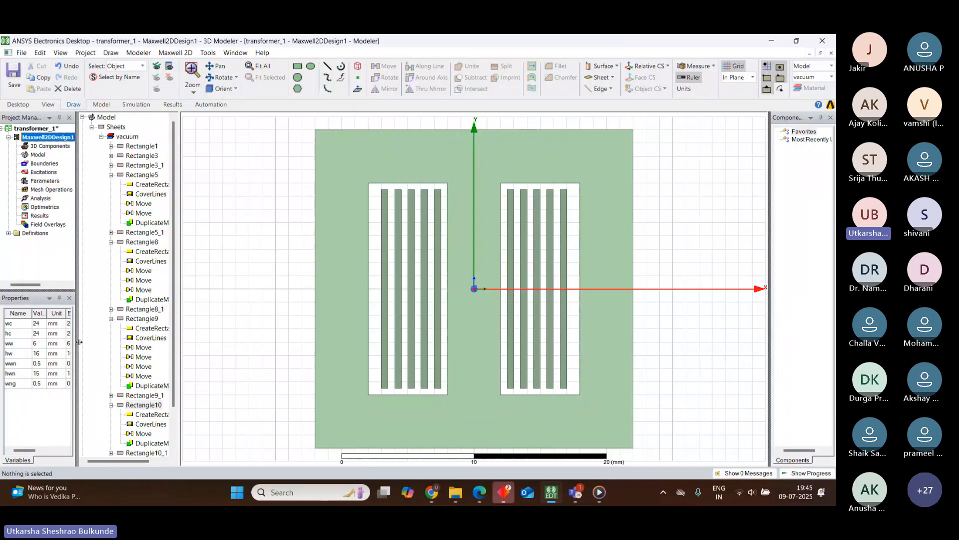
# Widen the left panels and collapse the histories of Rectangle5, 8, 9 and 10
pyautogui.moveTo(79, 342); pyautogui.dragTo(93, 342)
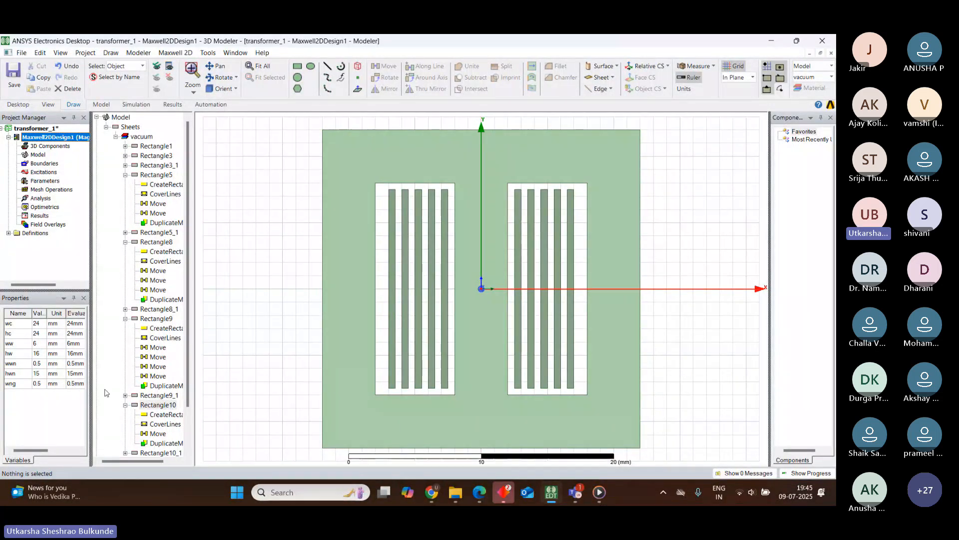
pyautogui.click(126, 175)
pyautogui.click(126, 194)
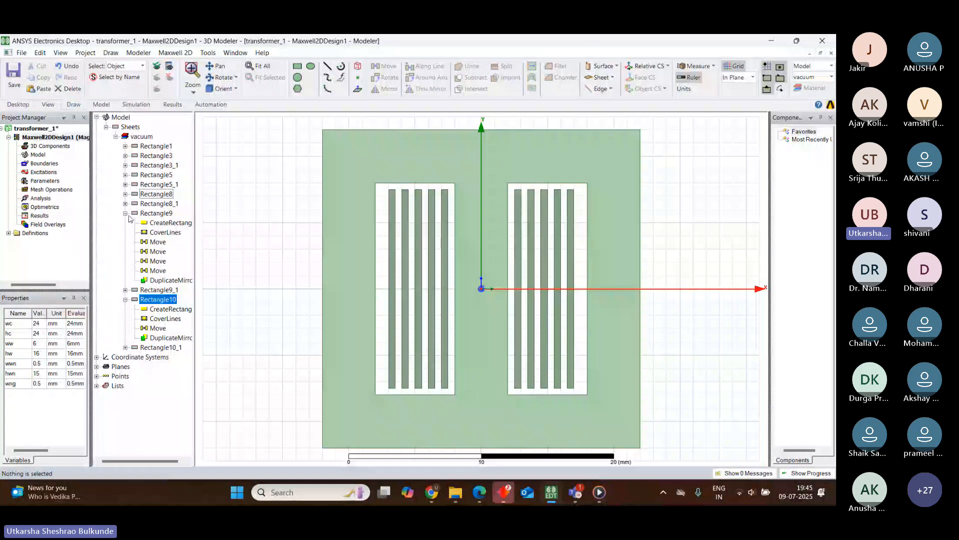
pyautogui.click(125, 213)
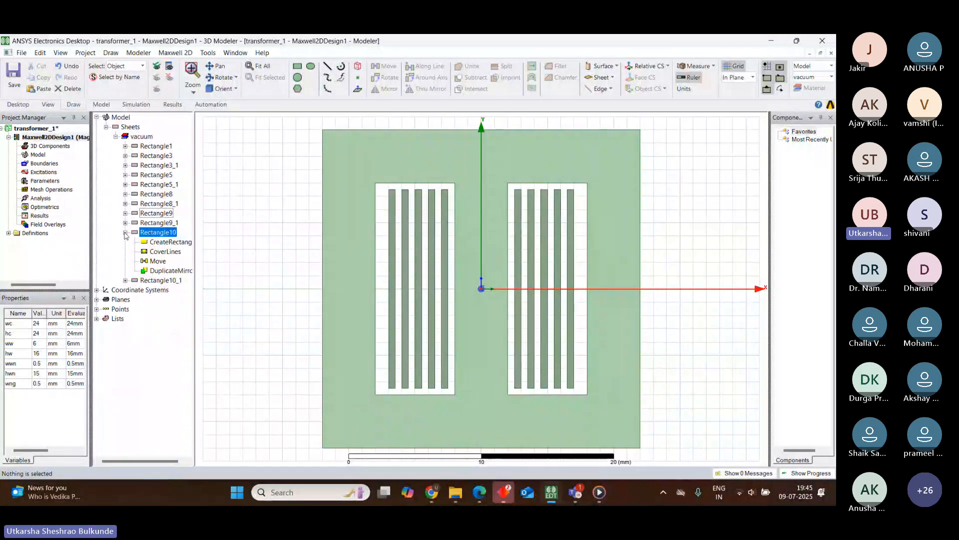
pyautogui.click(126, 232)
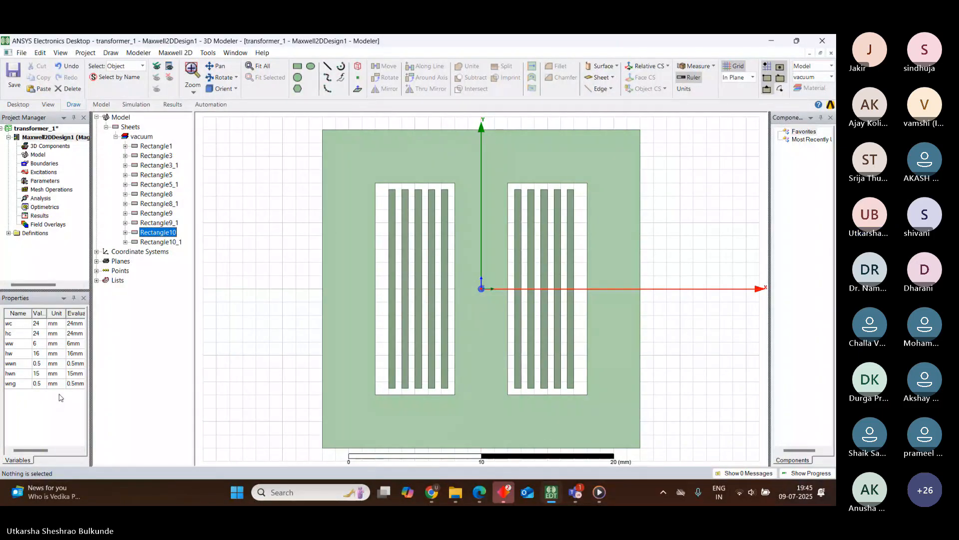
# Set the winding width wwn to 0.25 mm
pyautogui.click(44, 383)
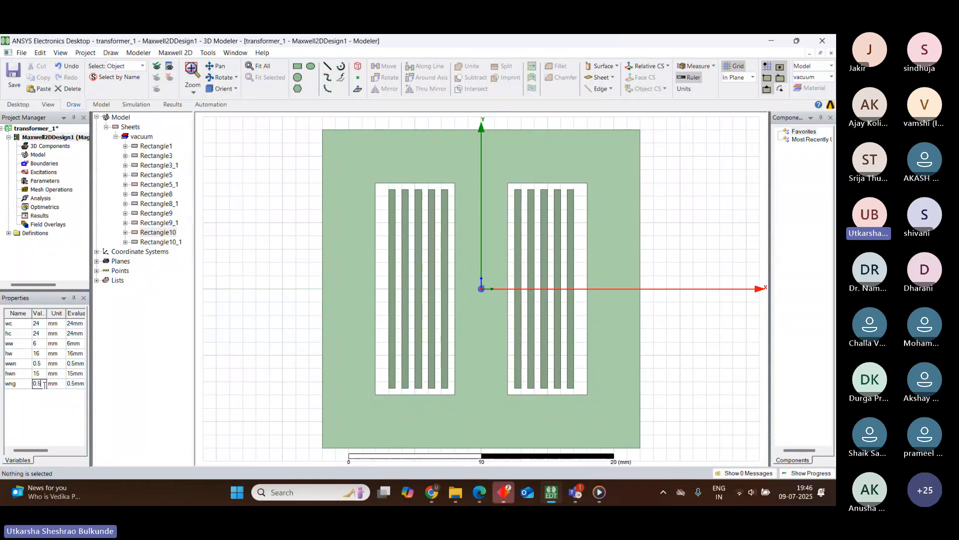
pyautogui.click(42, 364)
pyautogui.write('.25')
pyautogui.click(42, 372)
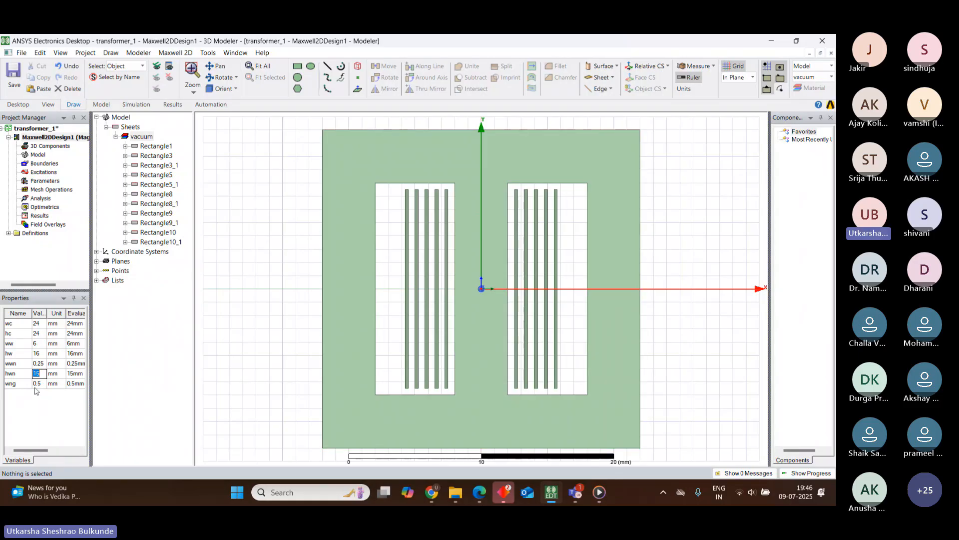
# Set the winding gap wng to 0.8 mm, after briefly trying 1 mm
pyautogui.click(40, 384)
pyautogui.press('BackSpace')
pyautogui.write('9')
pyautogui.press('BackSpace')
pyautogui.press('BackSpace')
pyautogui.press('BackSpace')
pyautogui.write('1')
pyautogui.press('Return')
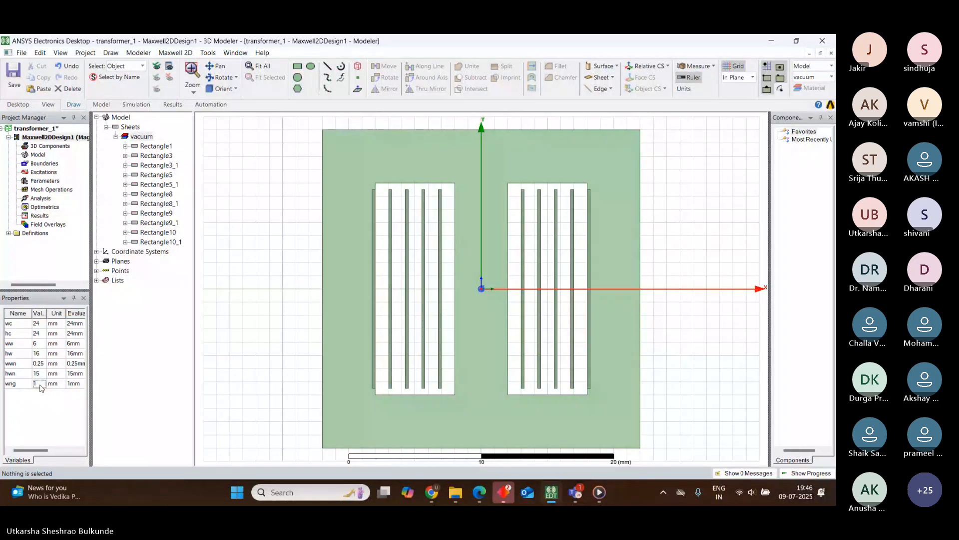
pyautogui.click(40, 384)
pyautogui.write('0.8')
pyautogui.press('Return')
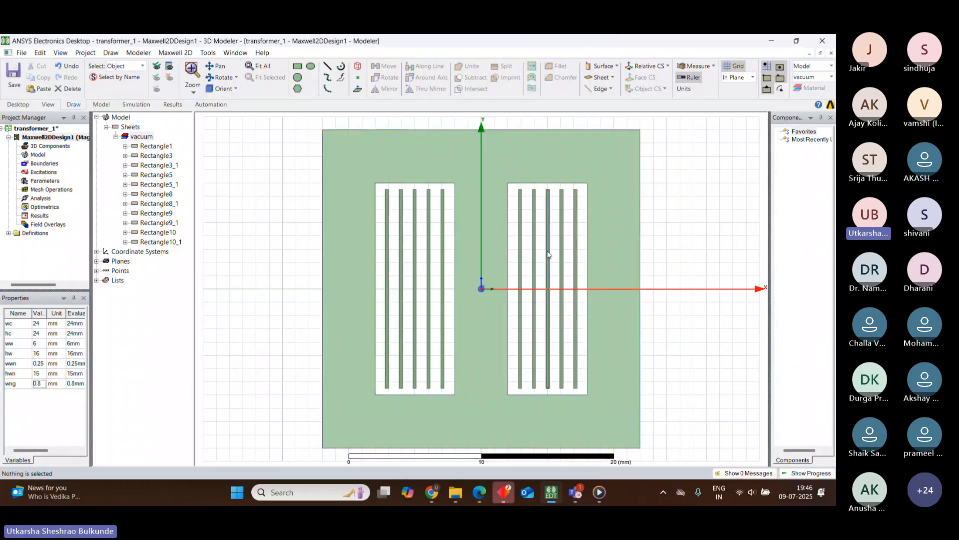
# Enlarge the core to wc 36 mm and hc 36 mm and fit the view
pyautogui.click(37, 324)
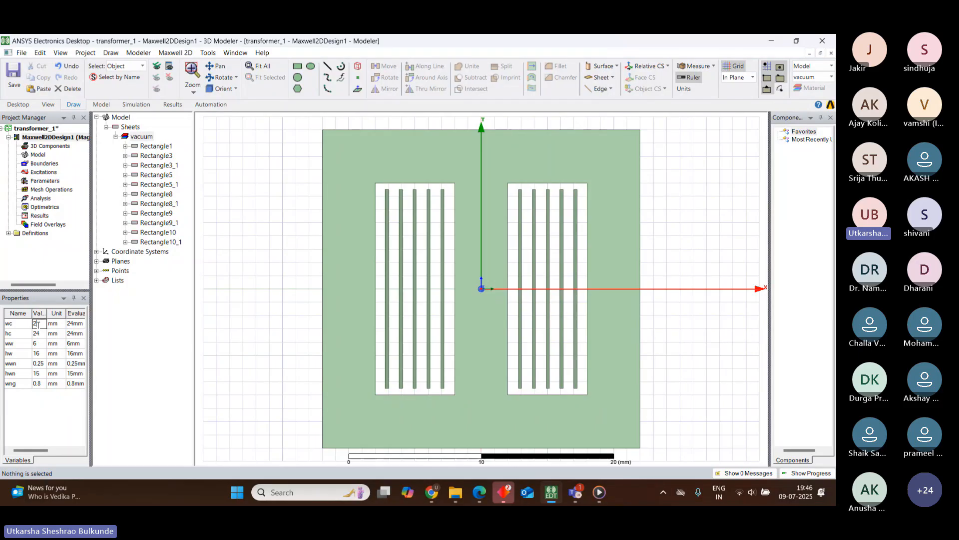
pyautogui.press('BackSpace')
pyautogui.press('BackSpace')
pyautogui.write('36')
pyautogui.click(40, 334)
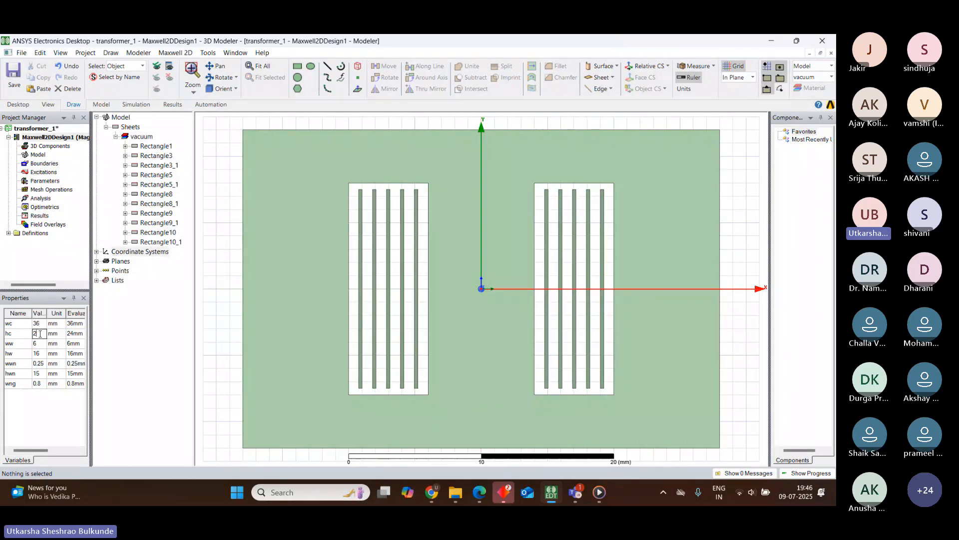
pyautogui.press('BackSpace')
pyautogui.press('BackSpace')
pyautogui.write('36')
pyautogui.press('Return')
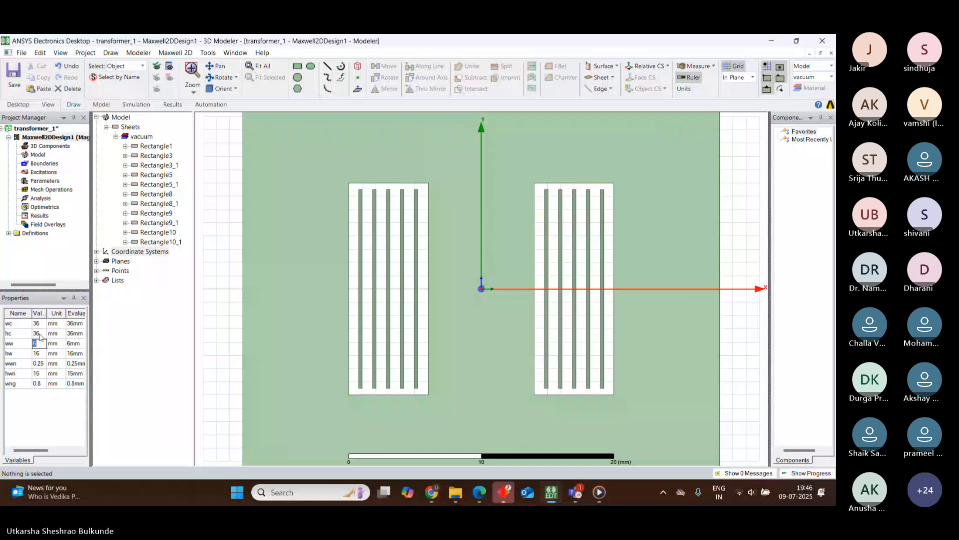
pyautogui.click(261, 67)
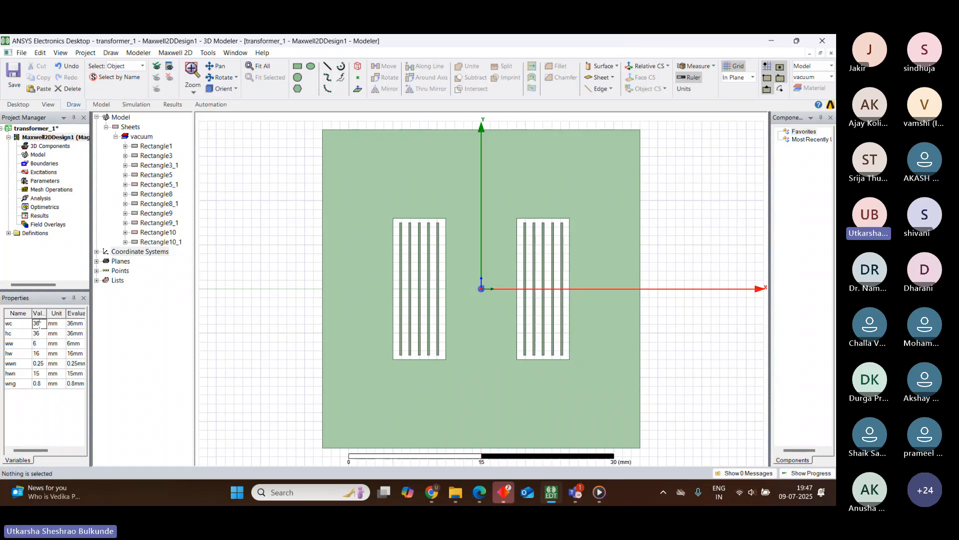
# Restore wc and hc to 24 mm and wwn and wng to 0.5 mm
pyautogui.click(37, 324)
pyautogui.write('24')
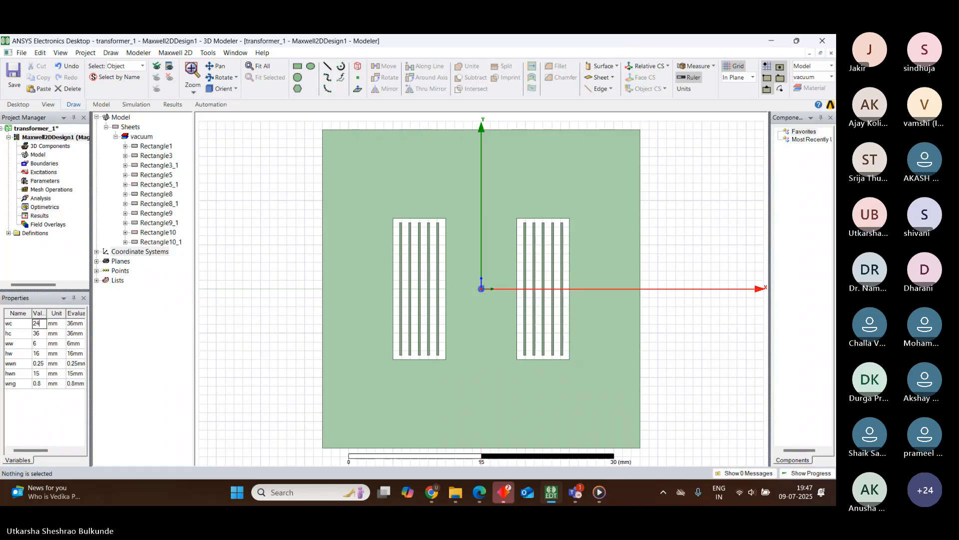
pyautogui.click(37, 333)
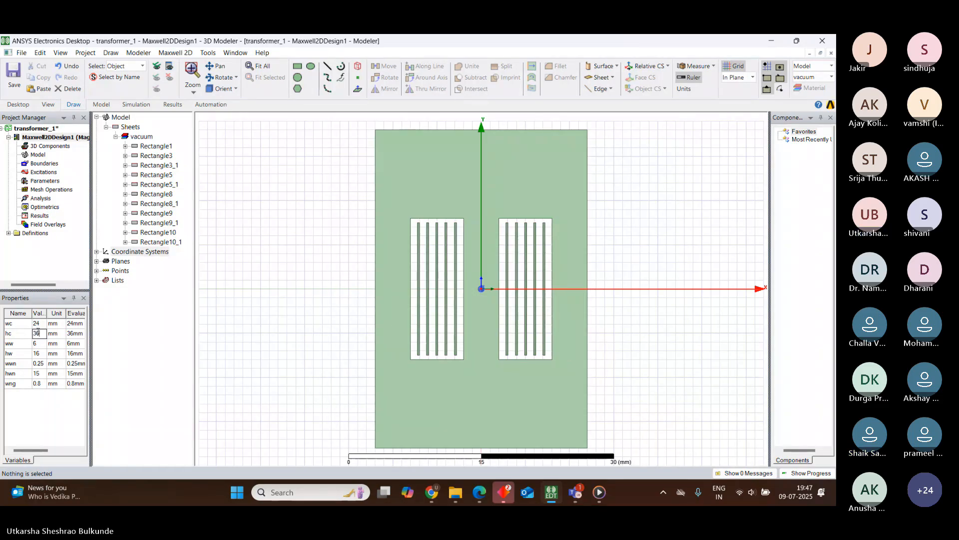
pyautogui.press('BackSpace')
pyautogui.press('BackSpace')
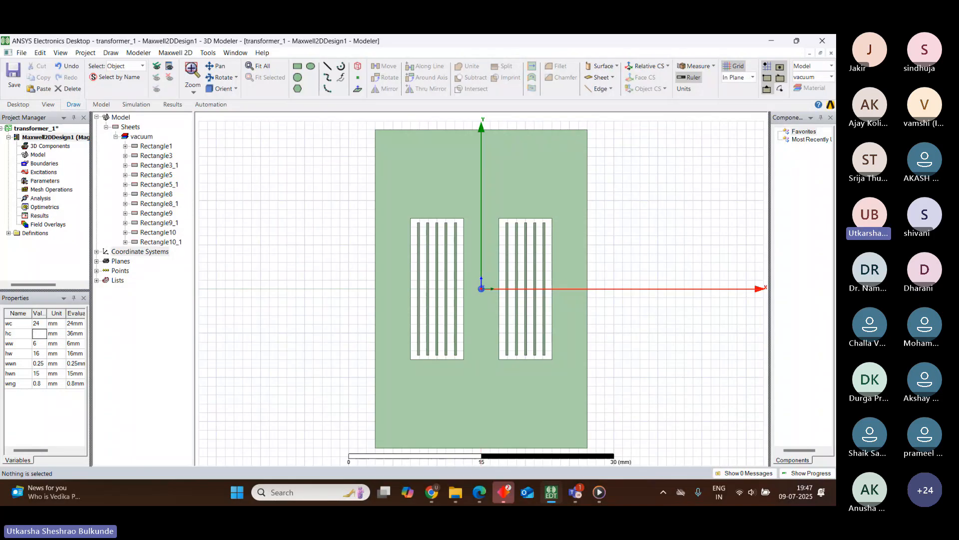
pyautogui.write('24')
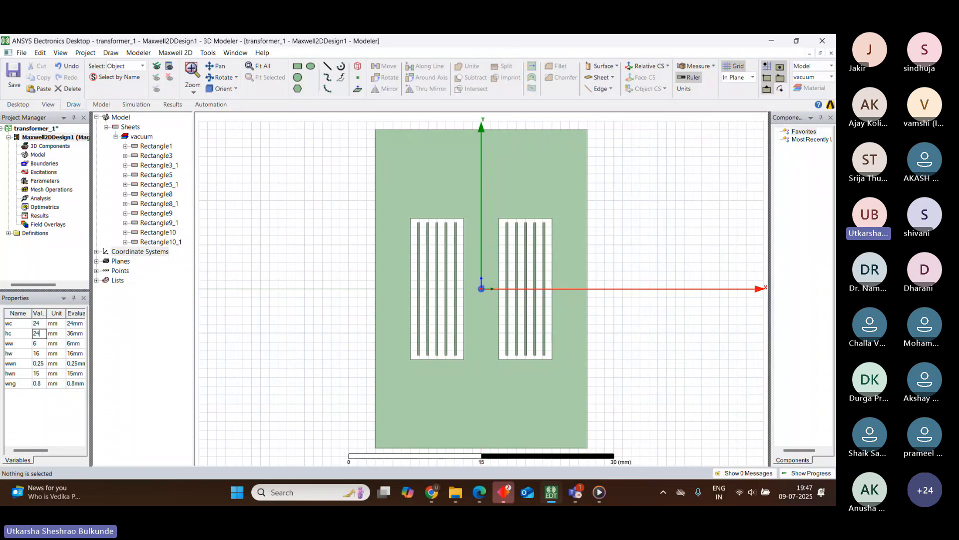
pyautogui.click(39, 366)
pyautogui.press('BackSpace')
pyautogui.press('BackSpace')
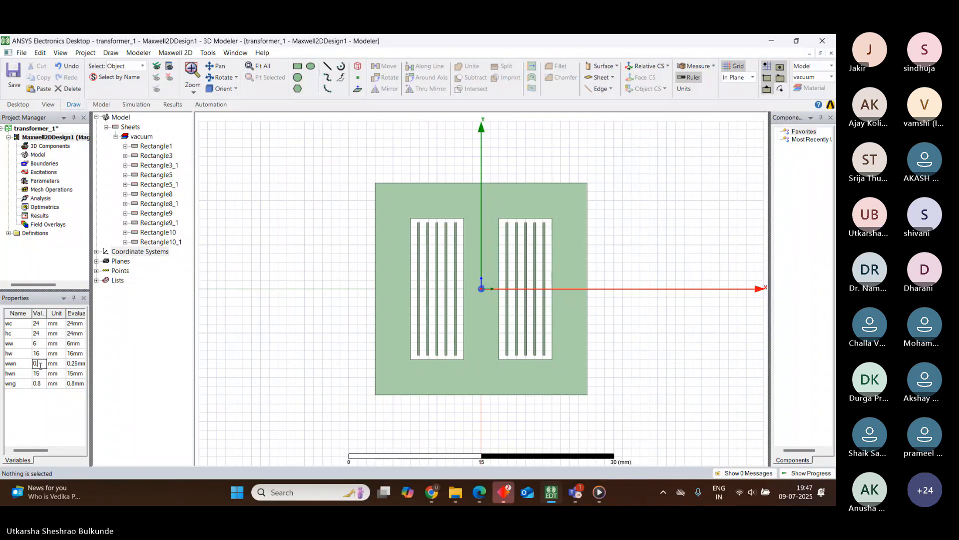
pyautogui.write('5')
pyautogui.click(40, 383)
pyautogui.write('5')
pyautogui.press('Return')
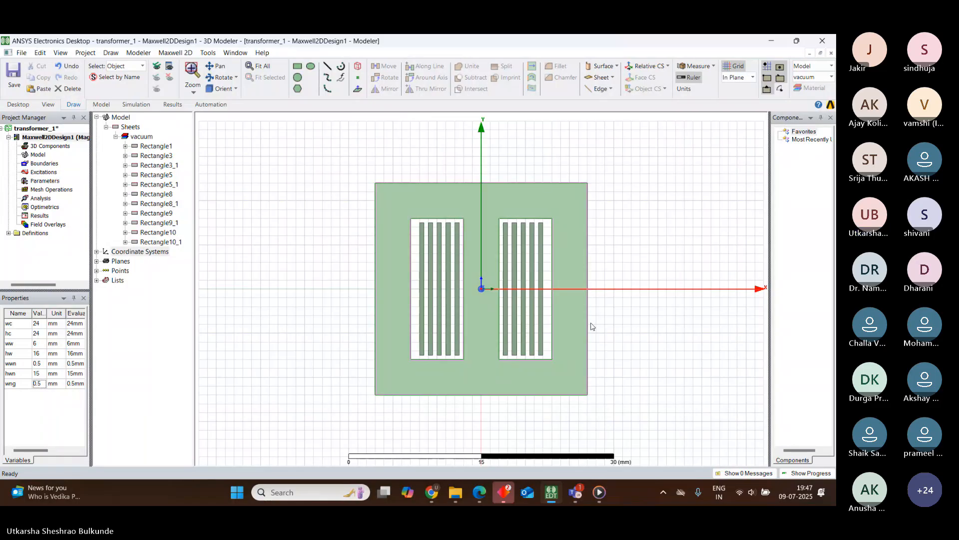
# Scroll the transformer manual in Edge to Experiment 2, then return to the Maxwell modeler
pyautogui.click(475, 491)
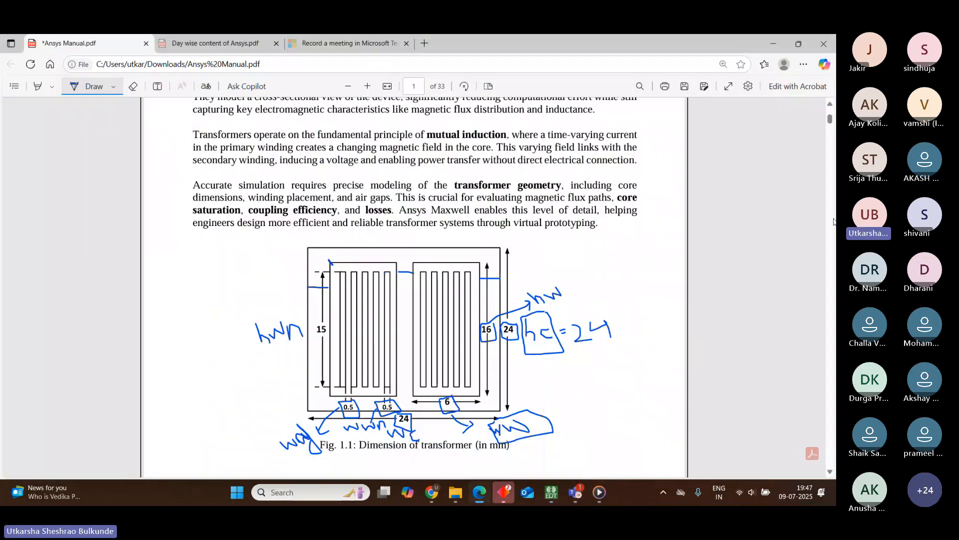
pyautogui.moveTo(830, 122); pyautogui.dragTo(830, 115)
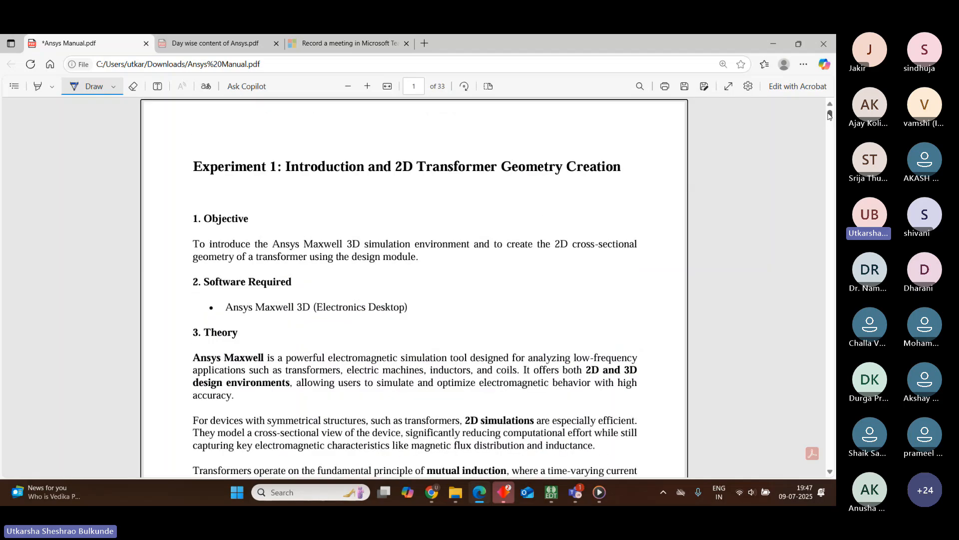
pyautogui.click(830, 472)
pyautogui.scroll(-5, 832, 472)
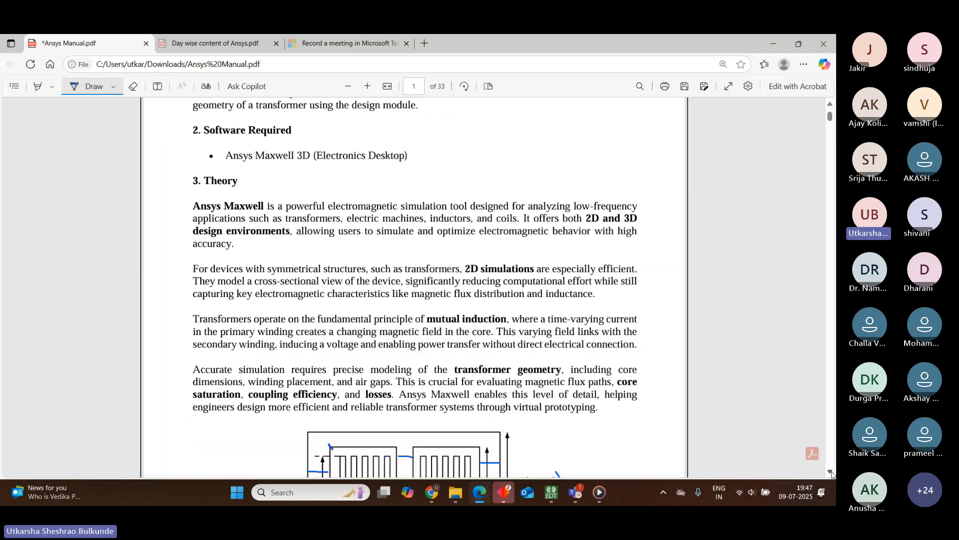
pyautogui.scroll(-15, 832, 472)
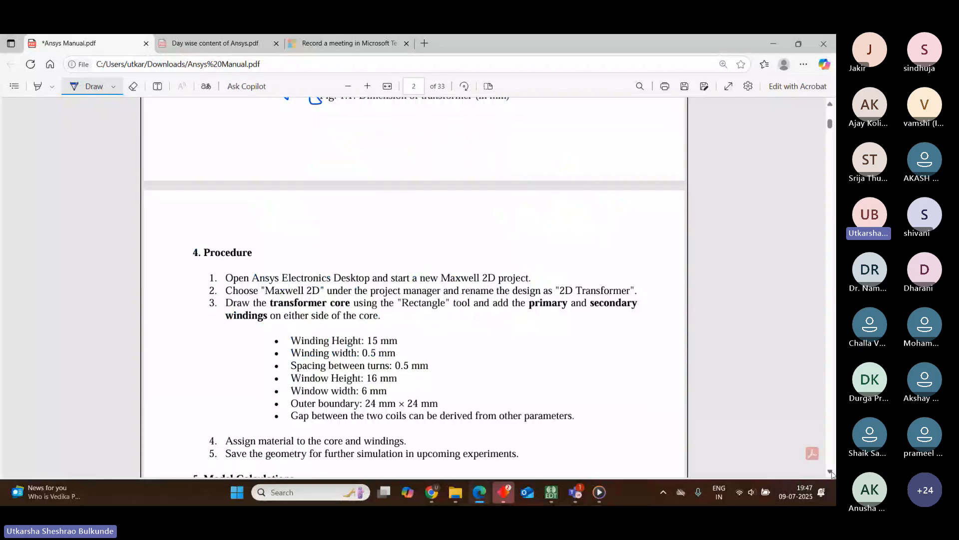
pyautogui.scroll(-15, 832, 473)
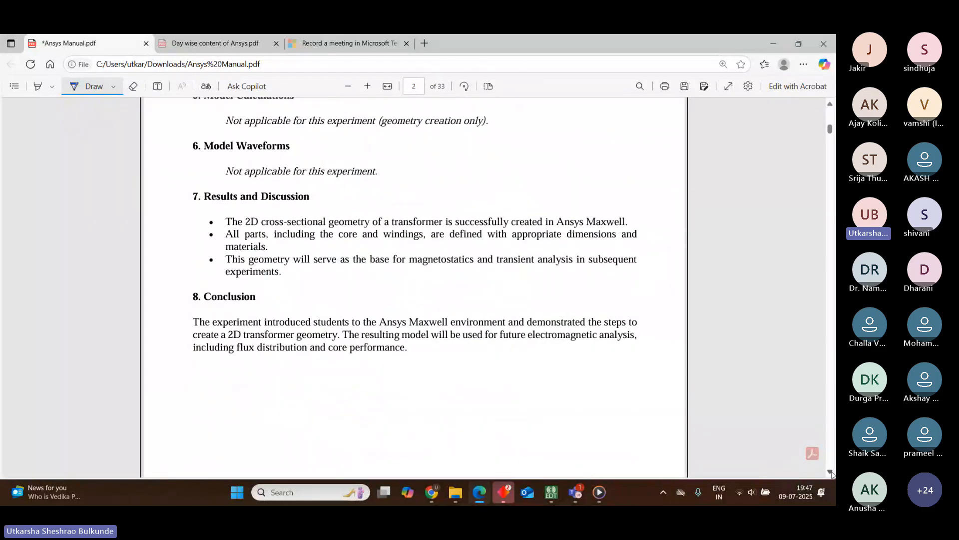
pyautogui.scroll(-12, 832, 473)
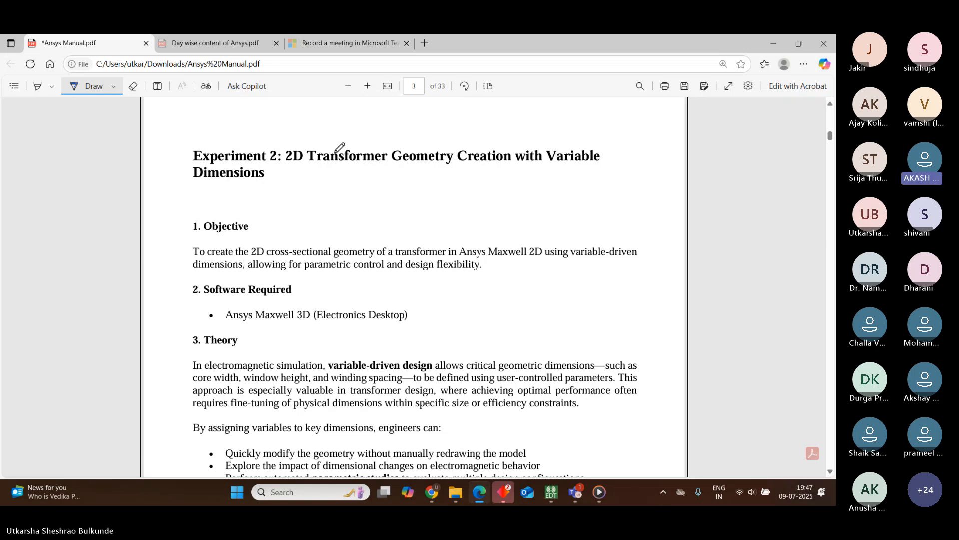
pyautogui.moveTo(550, 490)
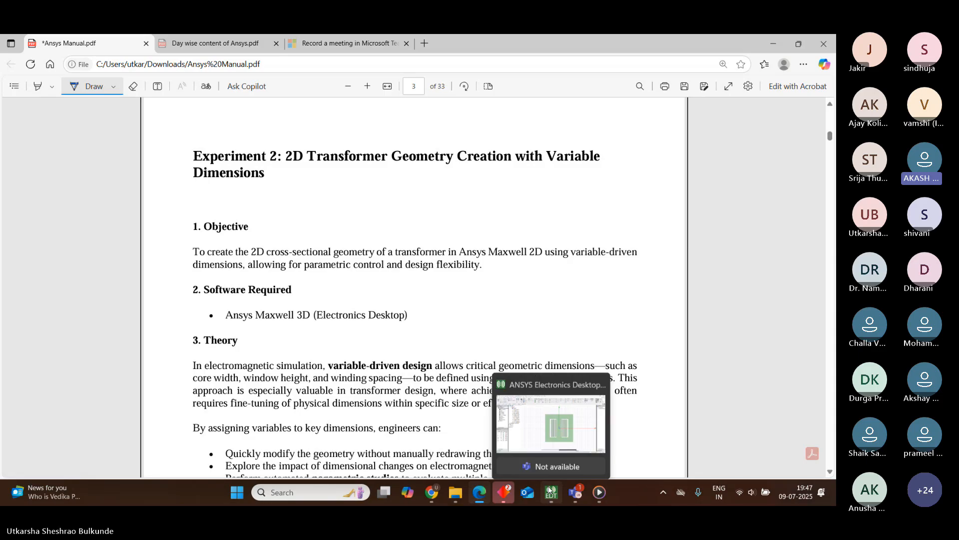
pyautogui.click(552, 387)
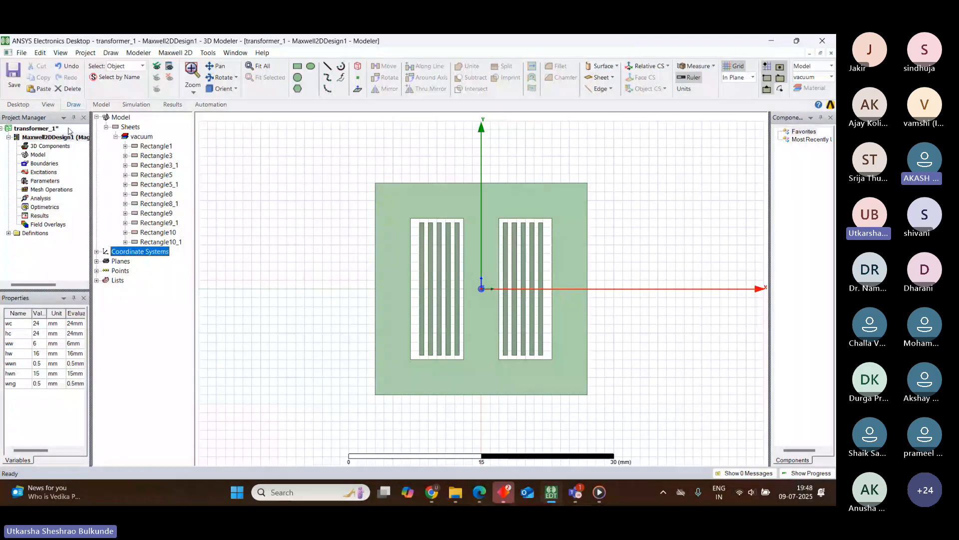
# Resize the Project Manager panel and collapse the transformer_1 project to its top-level entry
pyautogui.moveTo(44, 284); pyautogui.dragTo(20, 284)
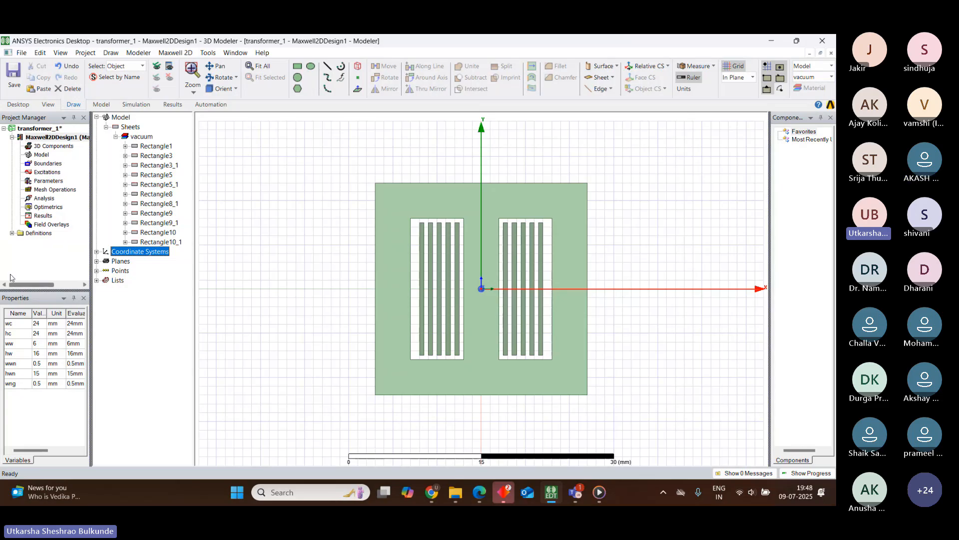
pyautogui.click(5, 131)
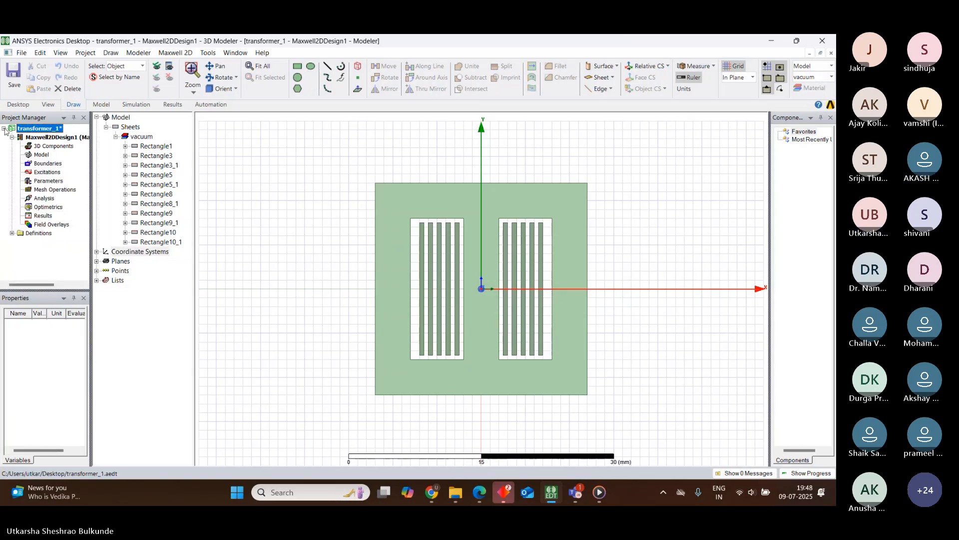
pyautogui.click(4, 129)
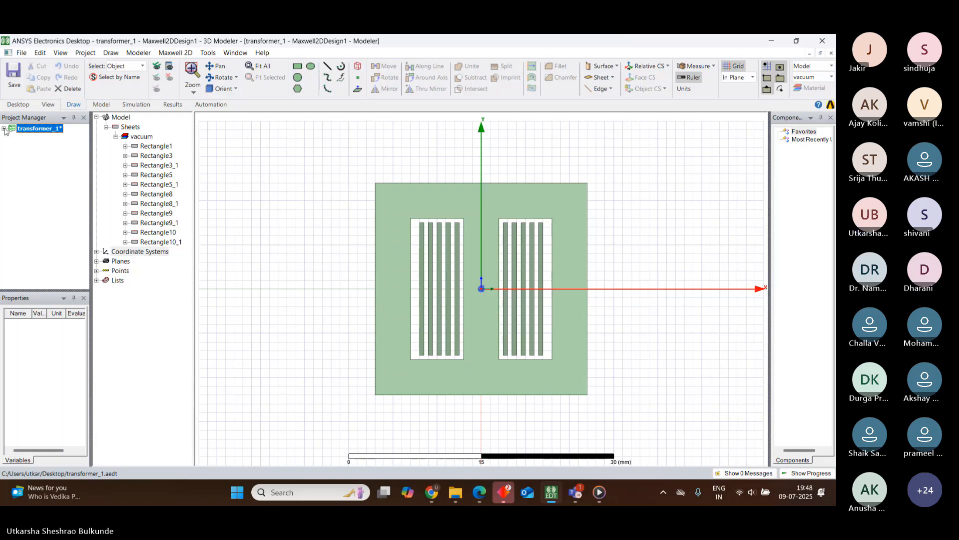
pyautogui.click(4, 129)
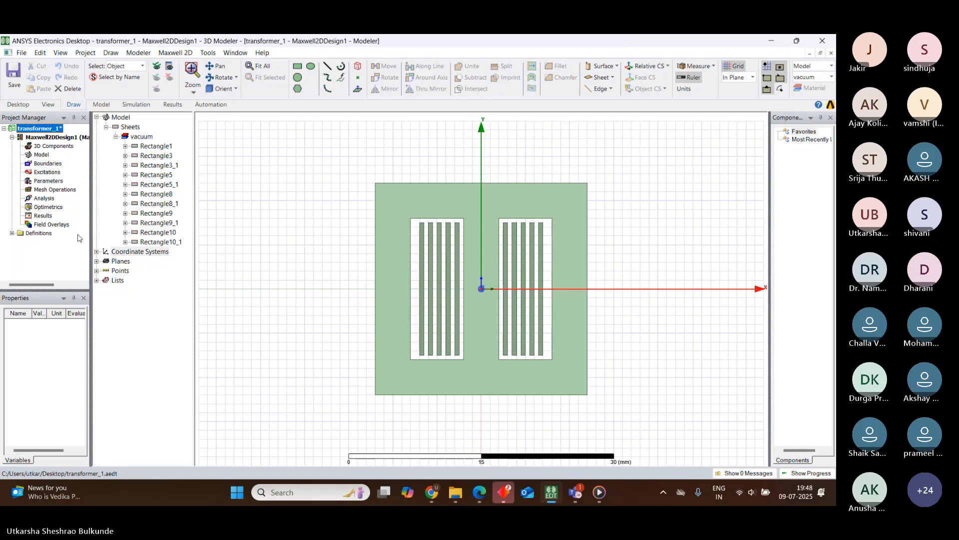
pyautogui.click(85, 285)
pyautogui.click(85, 284)
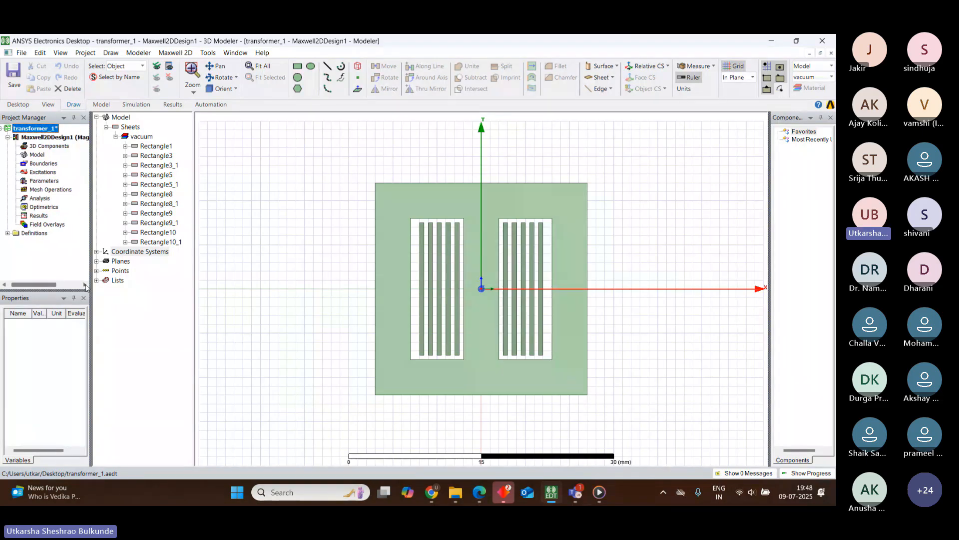
pyautogui.click(85, 285)
pyautogui.click(85, 285)
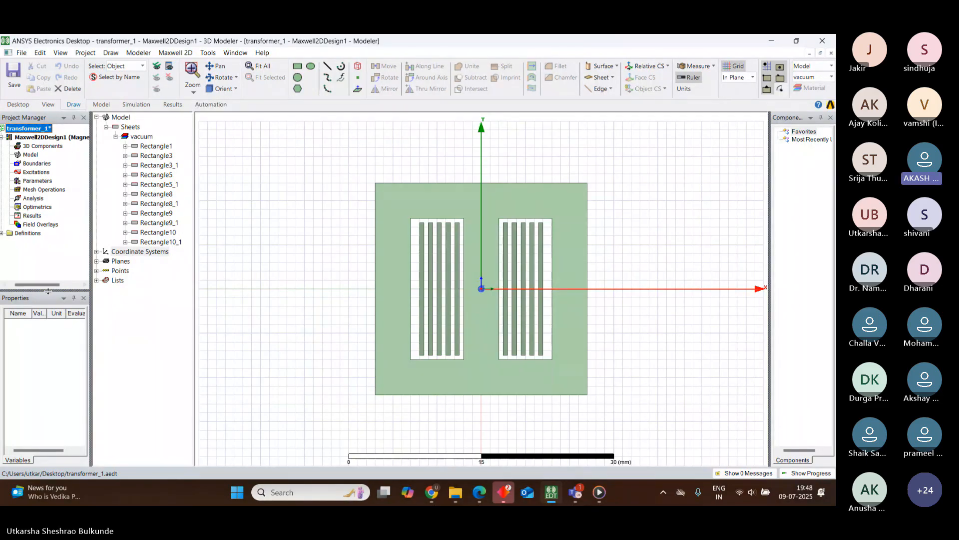
pyautogui.moveTo(48, 285); pyautogui.dragTo(34, 290)
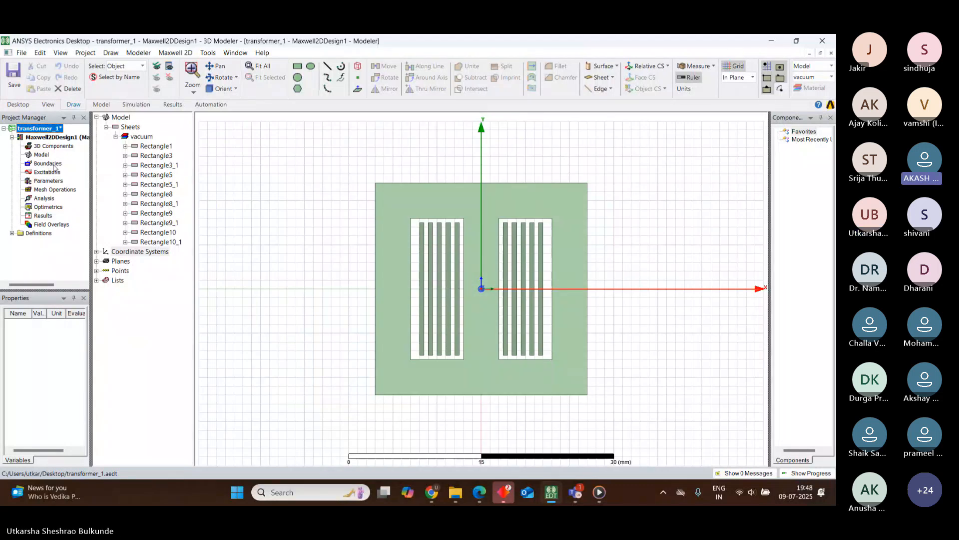
pyautogui.click(4, 128)
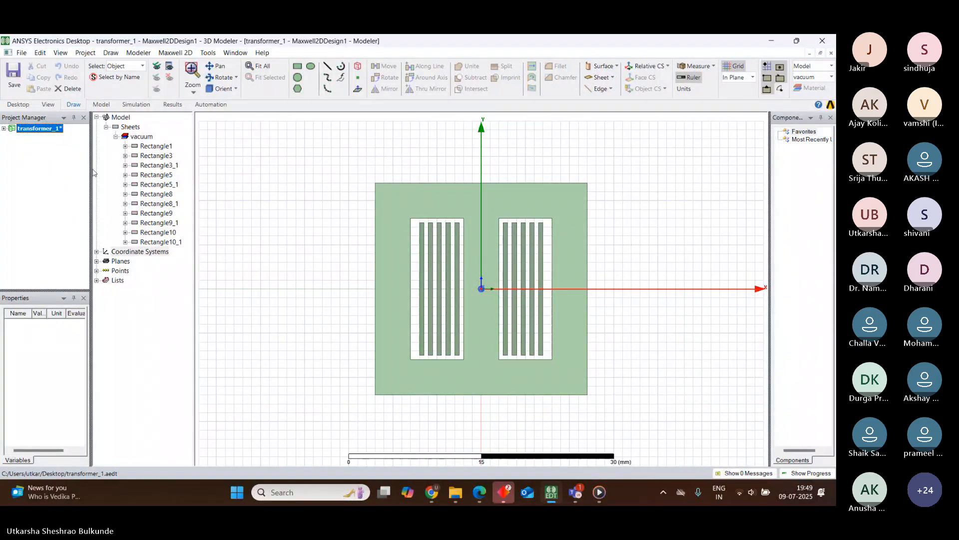
# Browse the View menu and show Maxwell2DDesign1's variables wc, hc, ww, hw, wwn, hwn and wng
pyautogui.click(63, 53)
pyautogui.moveTo(85, 53)
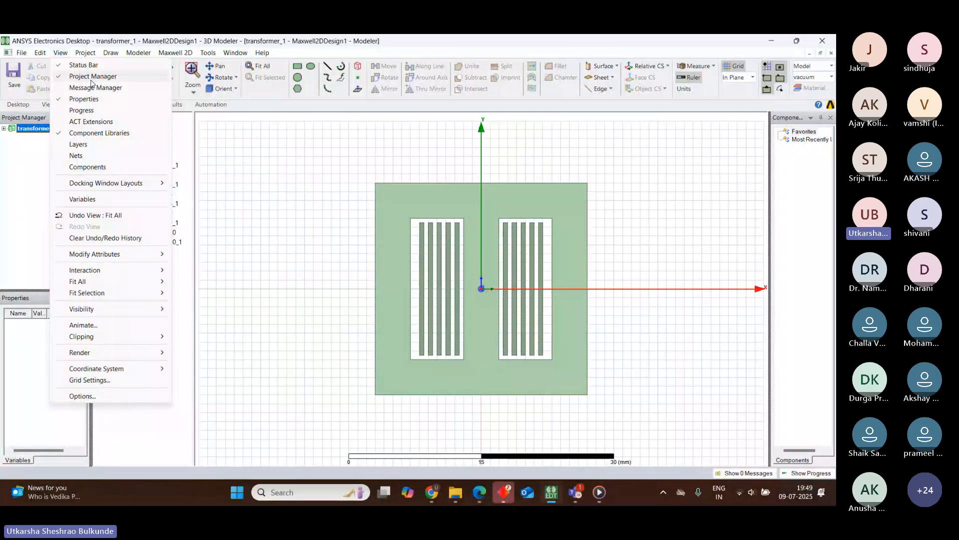
pyautogui.moveTo(145, 52)
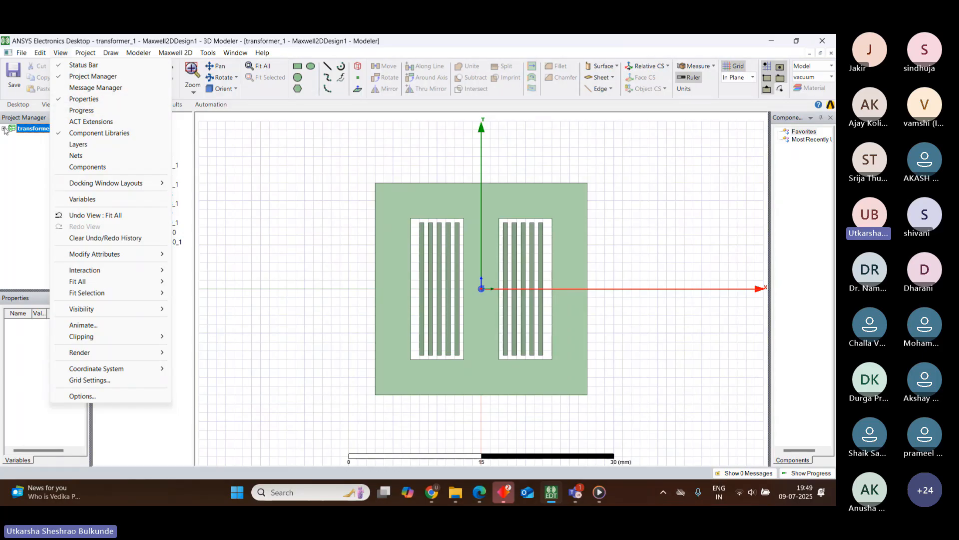
pyautogui.click(46, 141)
pyautogui.click(46, 138)
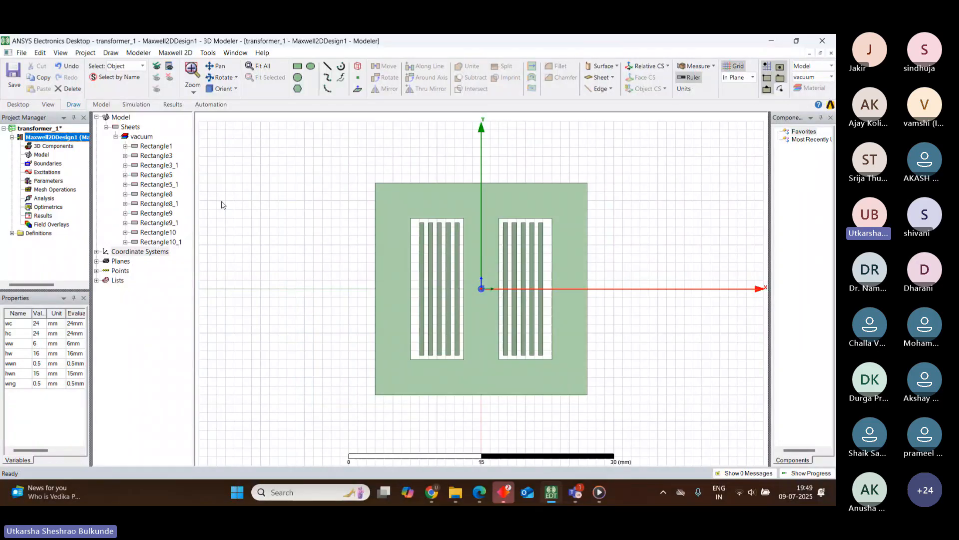
pyautogui.click(61, 52)
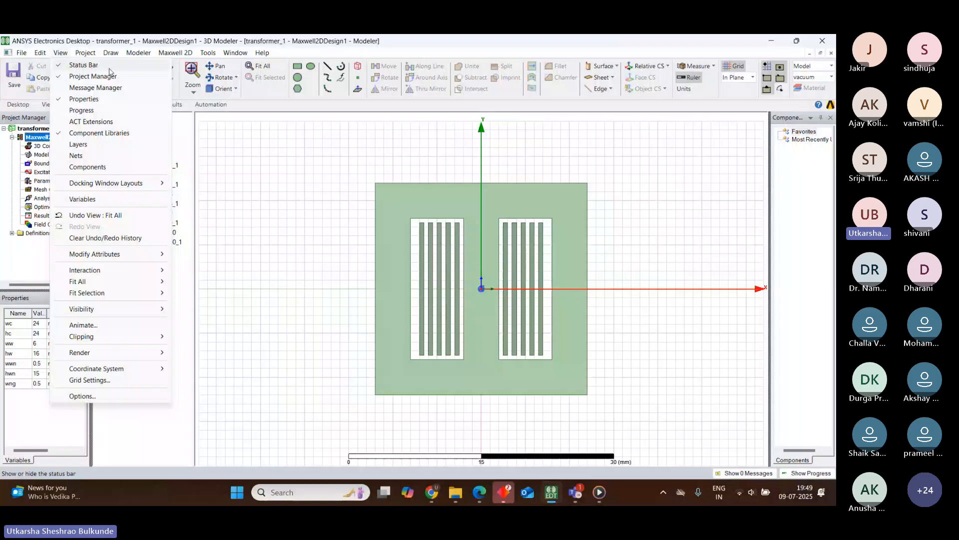
pyautogui.moveTo(93, 340)
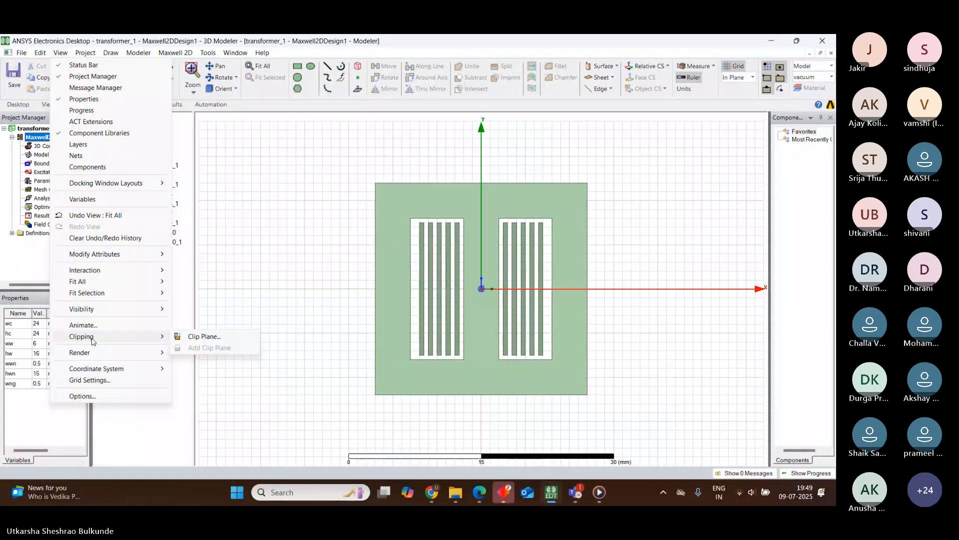
pyautogui.click(271, 216)
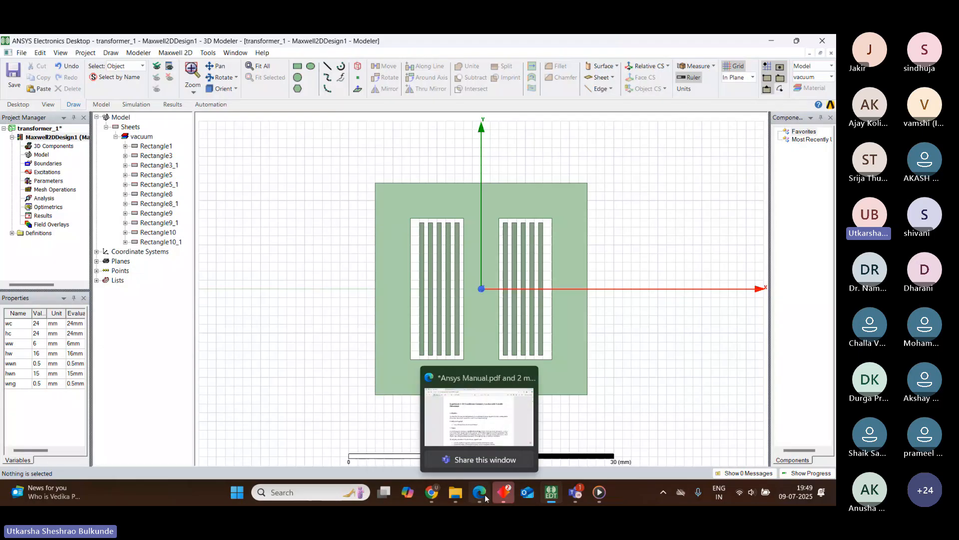
# Scroll the manual from Experiment 2 to the Experiment 3 boundary, excitation and mesh page
pyautogui.click(482, 425)
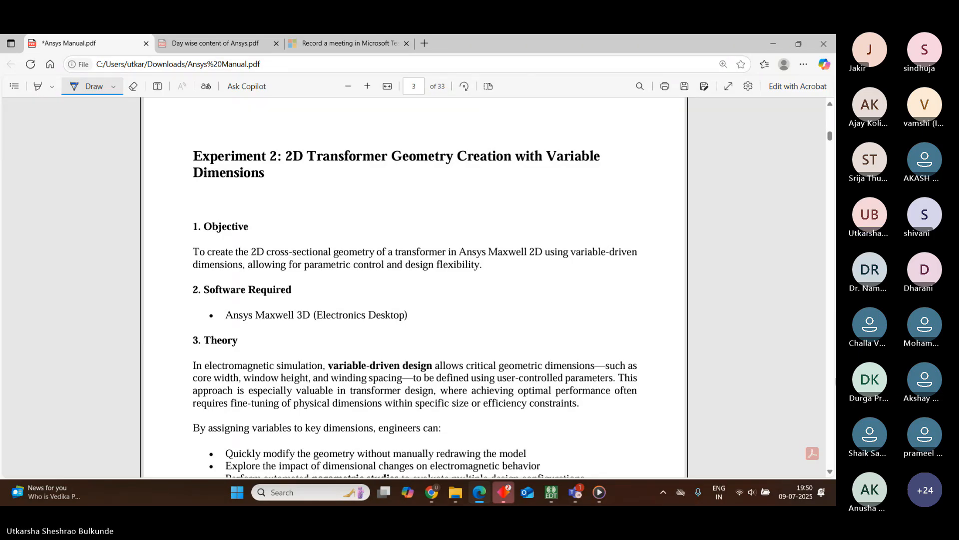
pyautogui.click(830, 471)
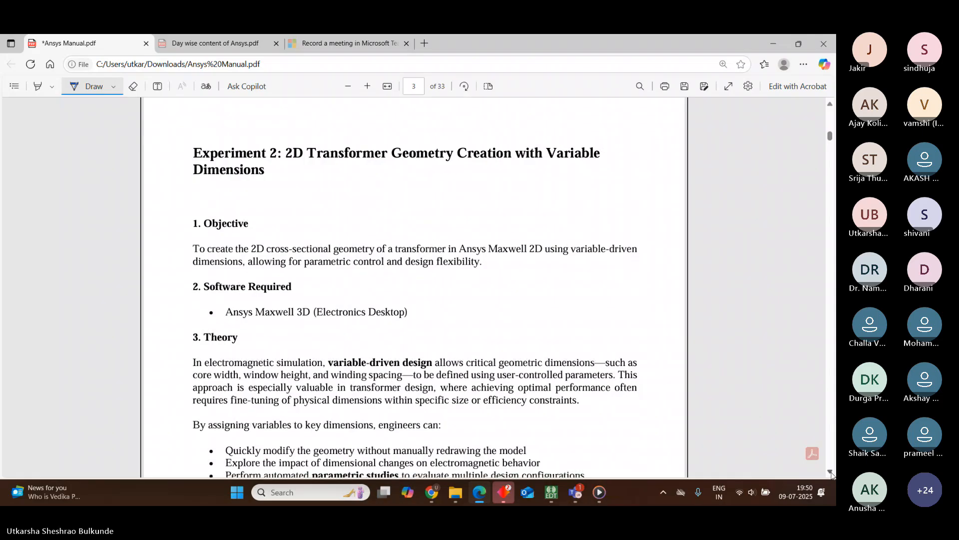
pyautogui.scroll(-4, 830, 471)
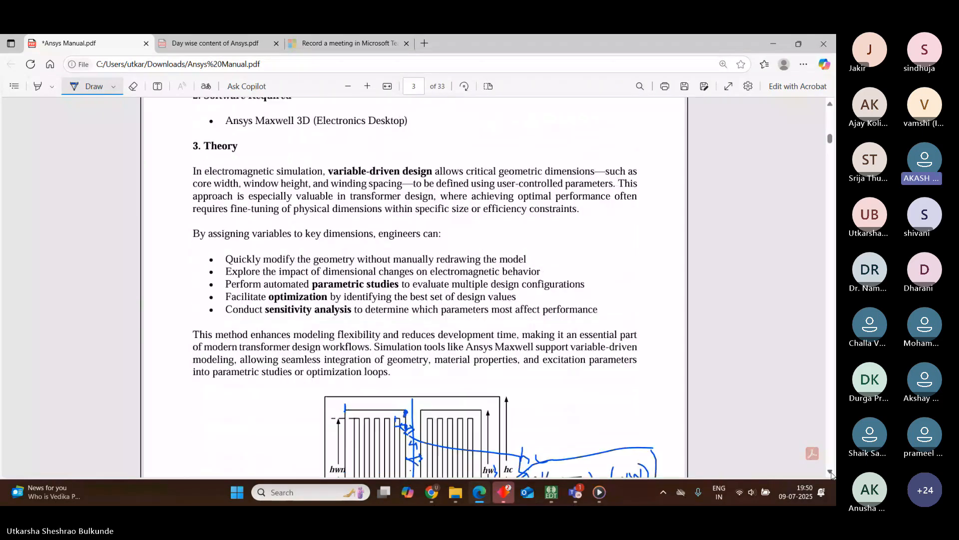
pyautogui.scroll(-3, 831, 472)
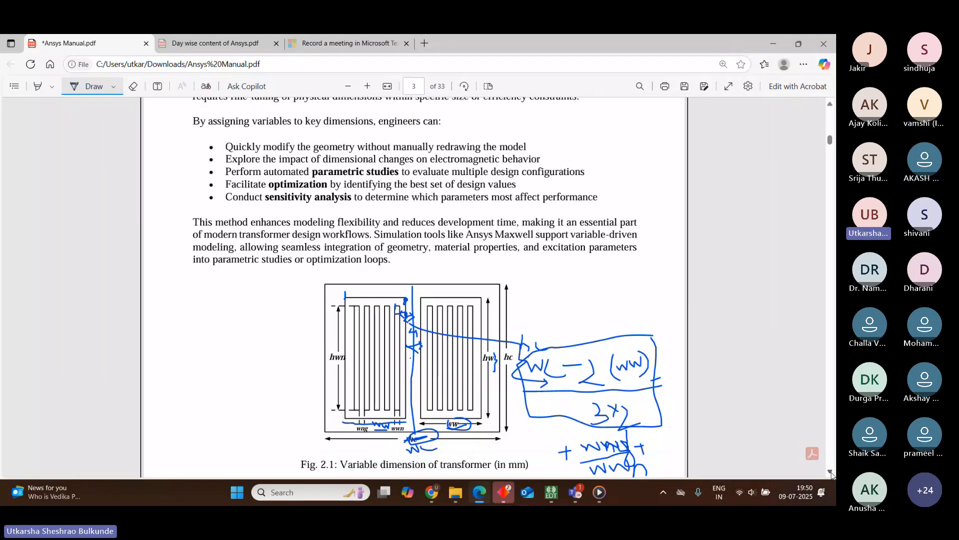
pyautogui.scroll(-5, 830, 471)
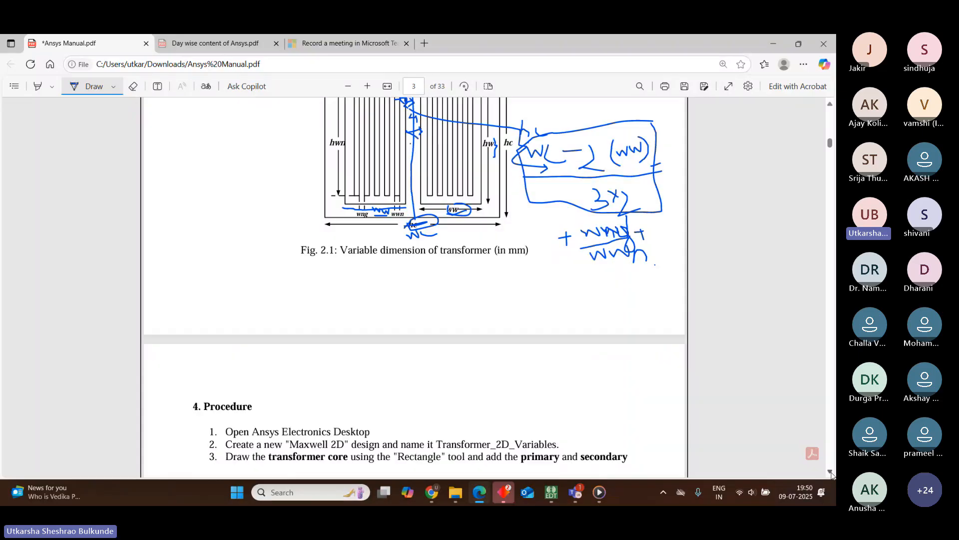
pyautogui.scroll(-5, 830, 472)
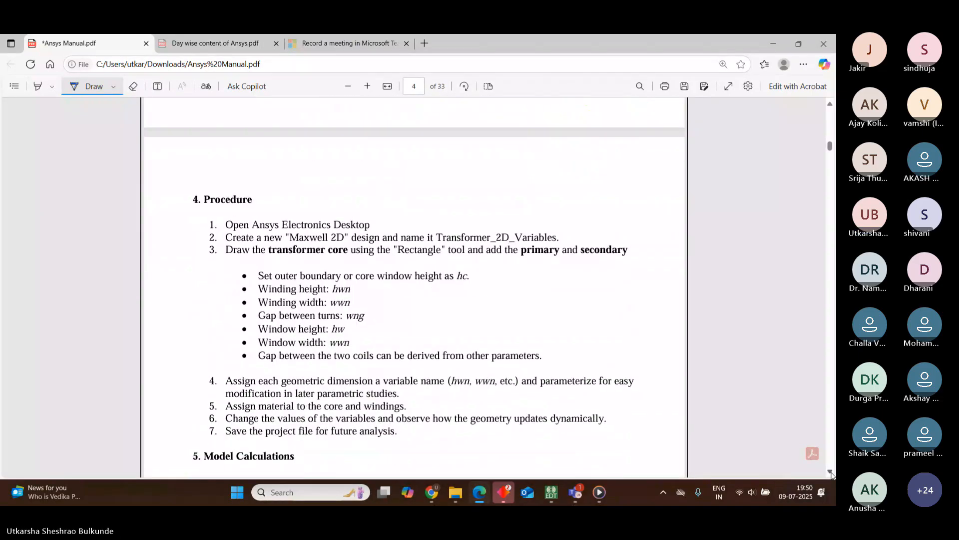
pyautogui.scroll(-5, 831, 472)
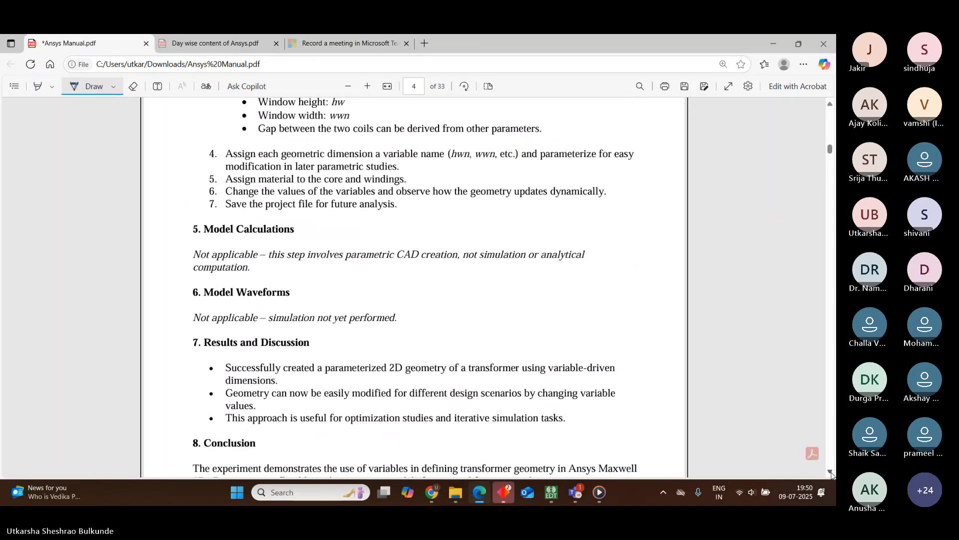
pyautogui.scroll(-4, 831, 471)
pyautogui.scroll(-5, 830, 472)
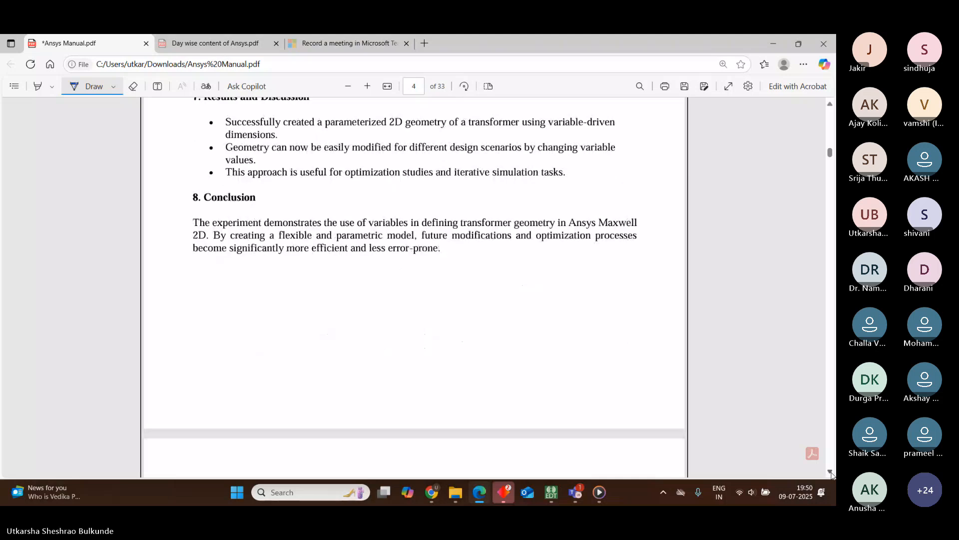
pyautogui.scroll(-4, 831, 472)
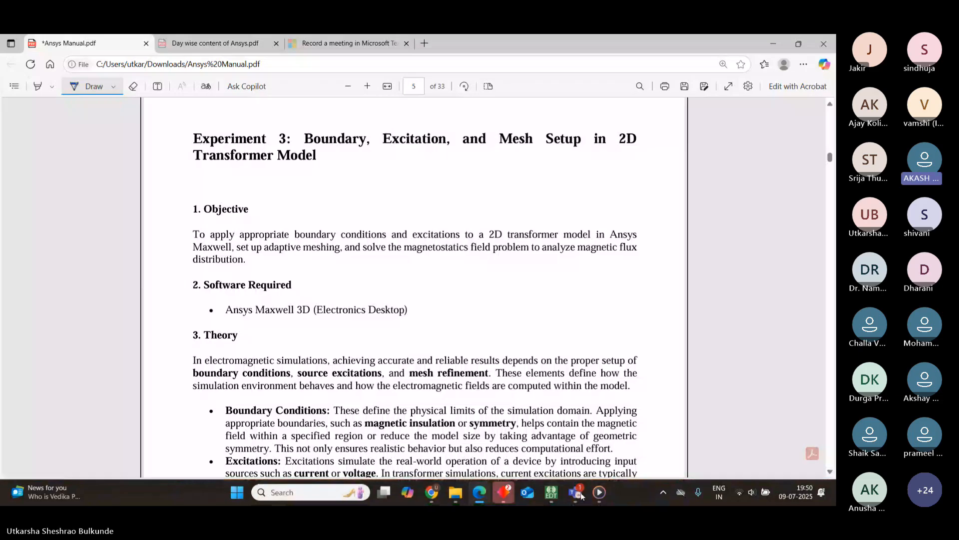
# Bring the Maxwell transformer model back to front and widen the model tree panel
pyautogui.click(551, 492)
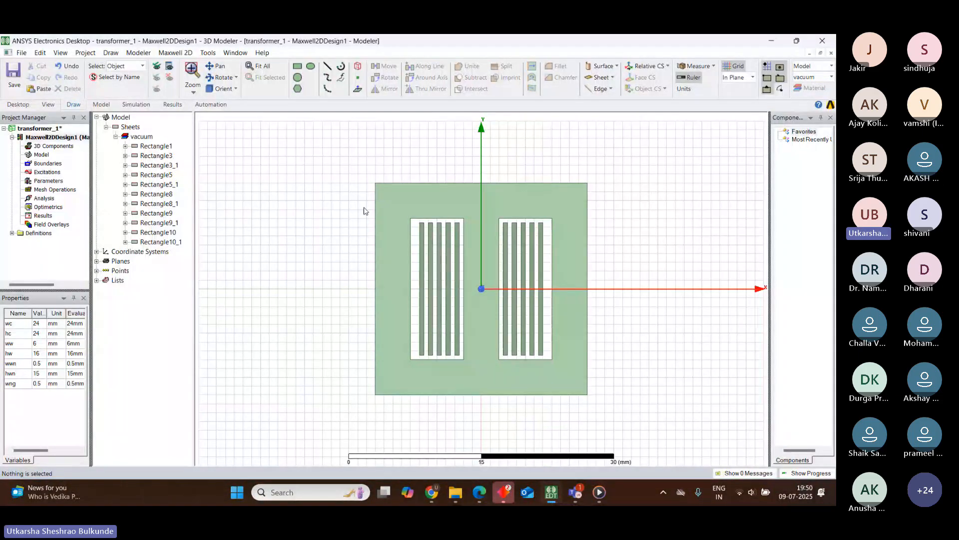
pyautogui.moveTo(92, 181); pyautogui.dragTo(108, 181)
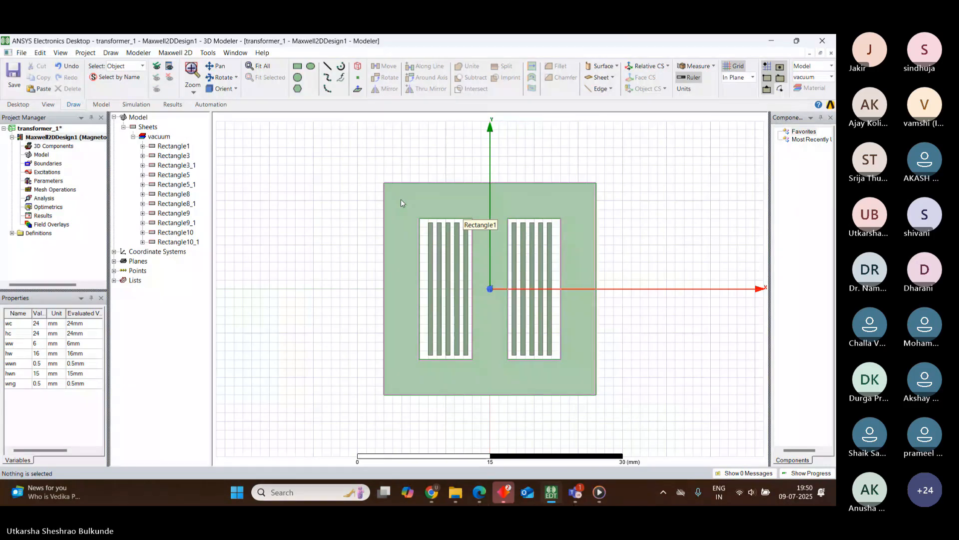
# Open Rectangle1's properties, review its Material options, and close them with vacuum unchanged
pyautogui.click(143, 146)
pyautogui.doubleClick(175, 146)
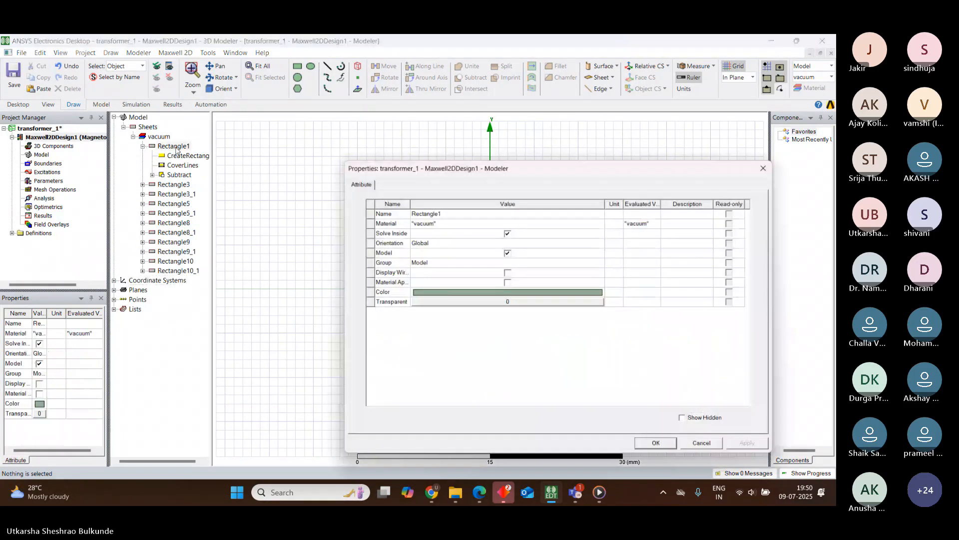
pyautogui.click(439, 223)
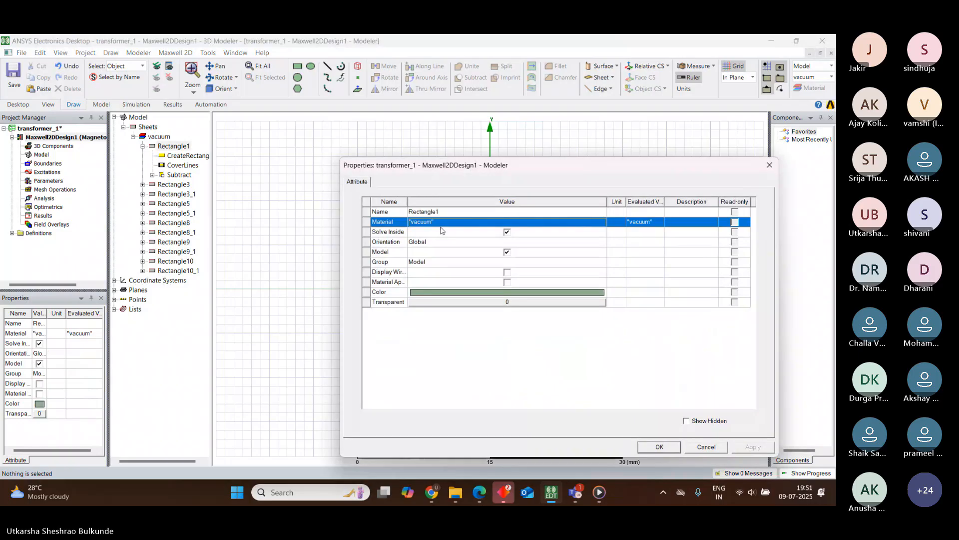
pyautogui.click(435, 223)
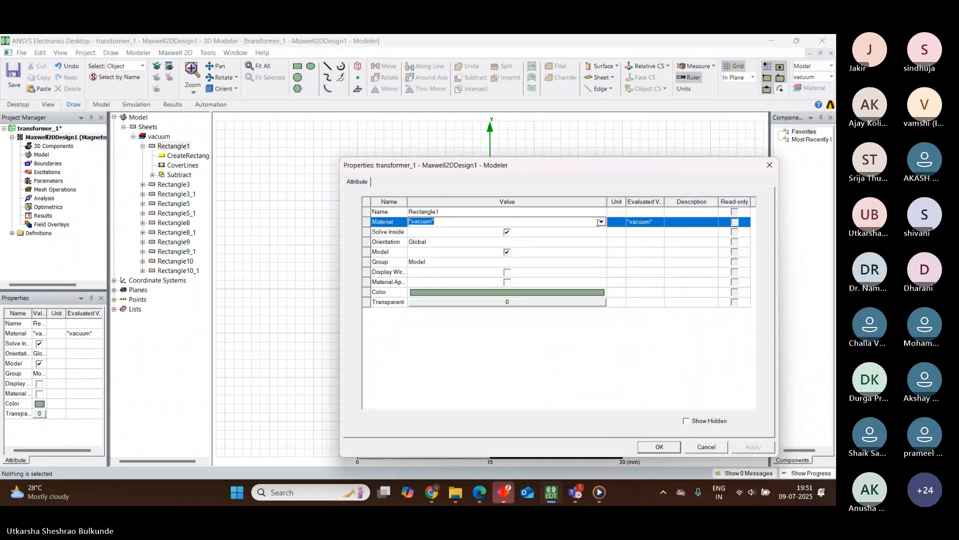
pyautogui.click(764, 170)
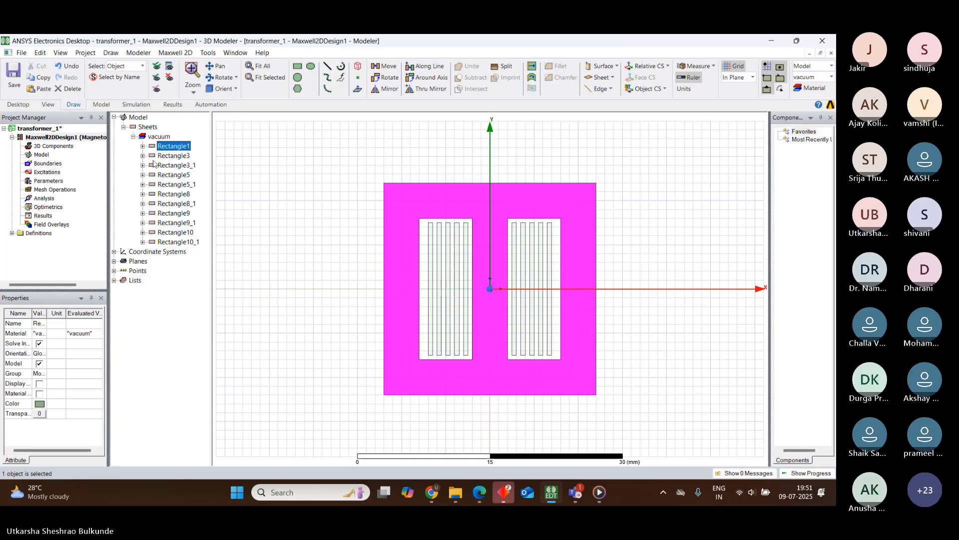
# Expand Rectangle1 in the model tree to reveal its rectangle, cover-lines and Subtract steps
pyautogui.click(143, 146)
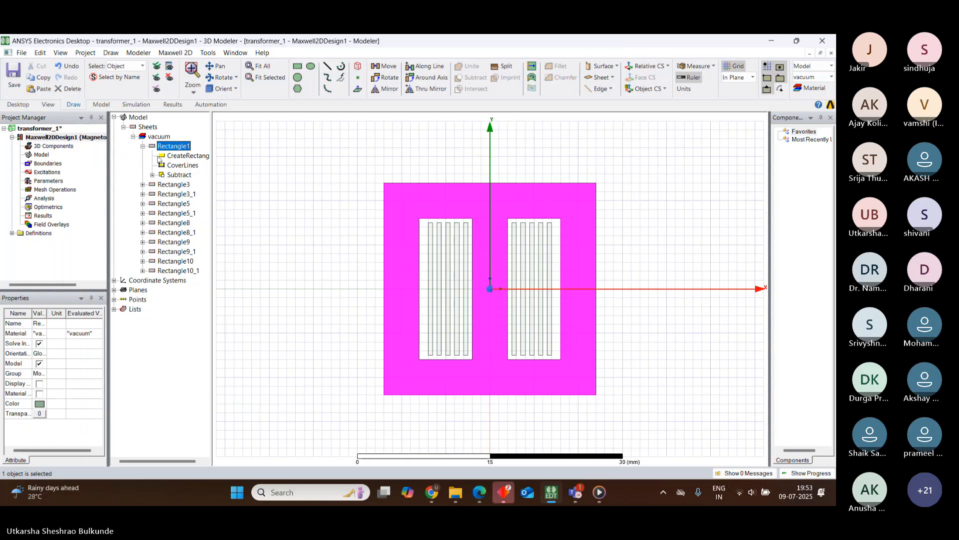
# Inspect the outer vacuum rectangle's creation parameters, then collapse Rectangle1's history
pyautogui.click(171, 156)
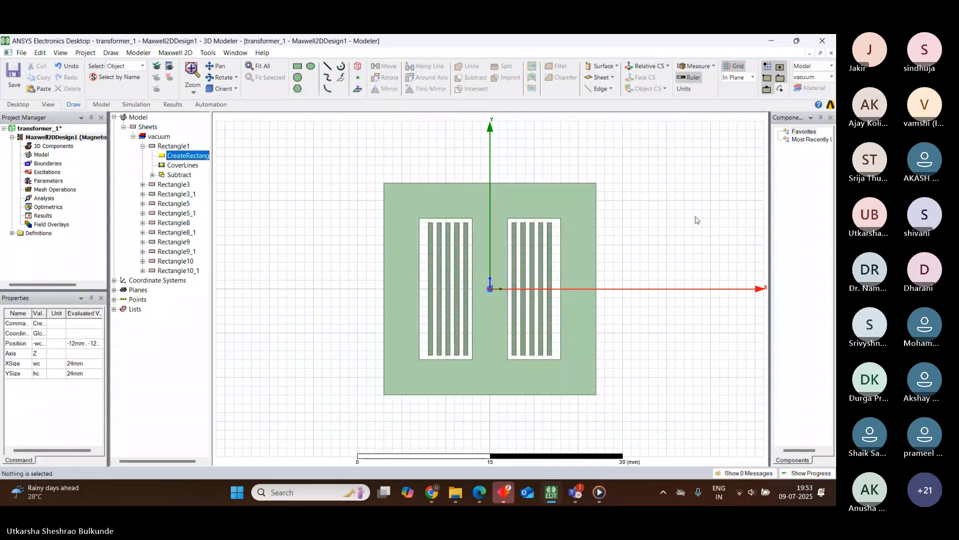
pyautogui.scroll(1, 692, 216)
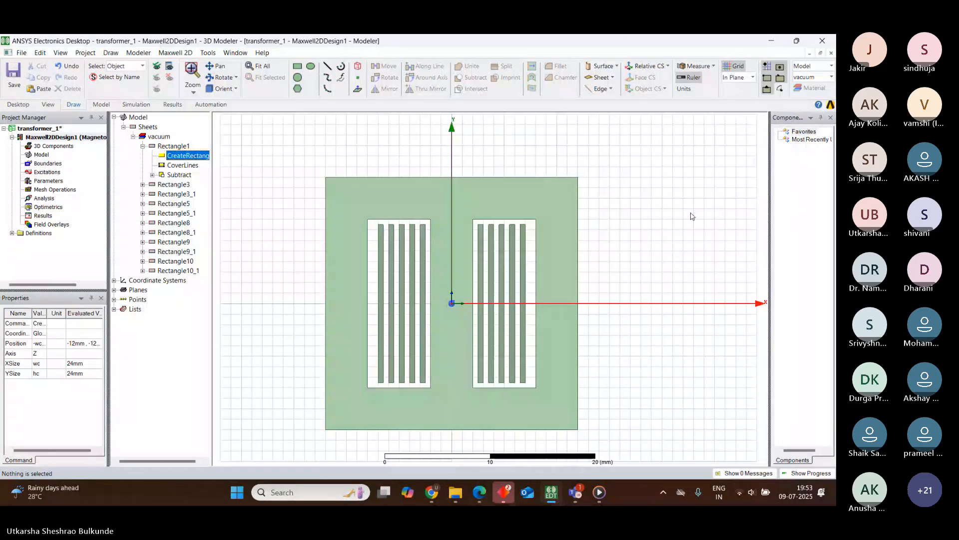
pyautogui.click(358, 202)
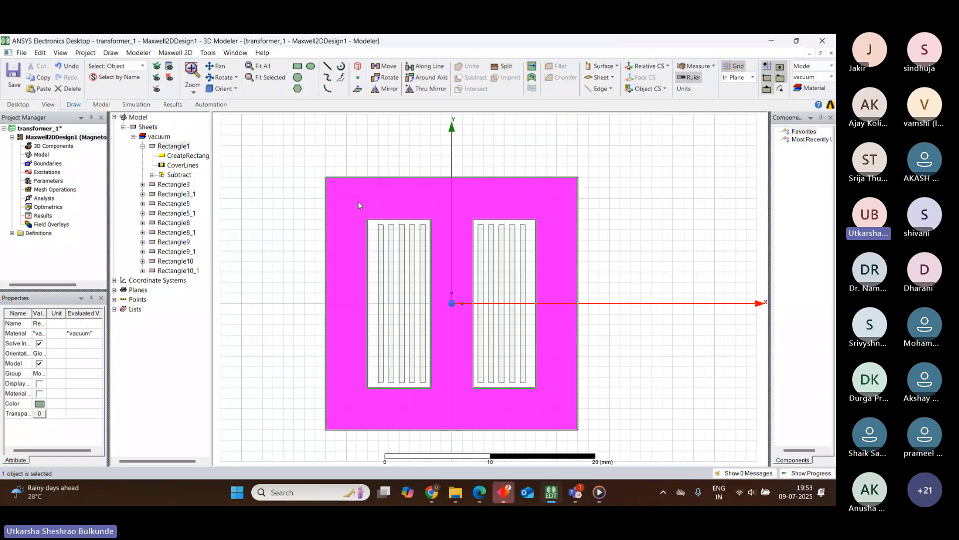
pyautogui.click(300, 202)
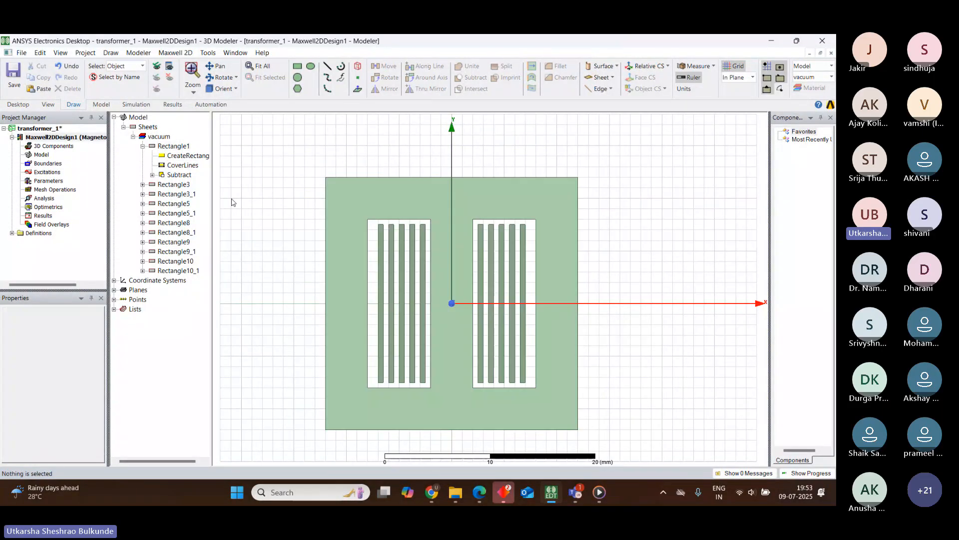
pyautogui.click(143, 146)
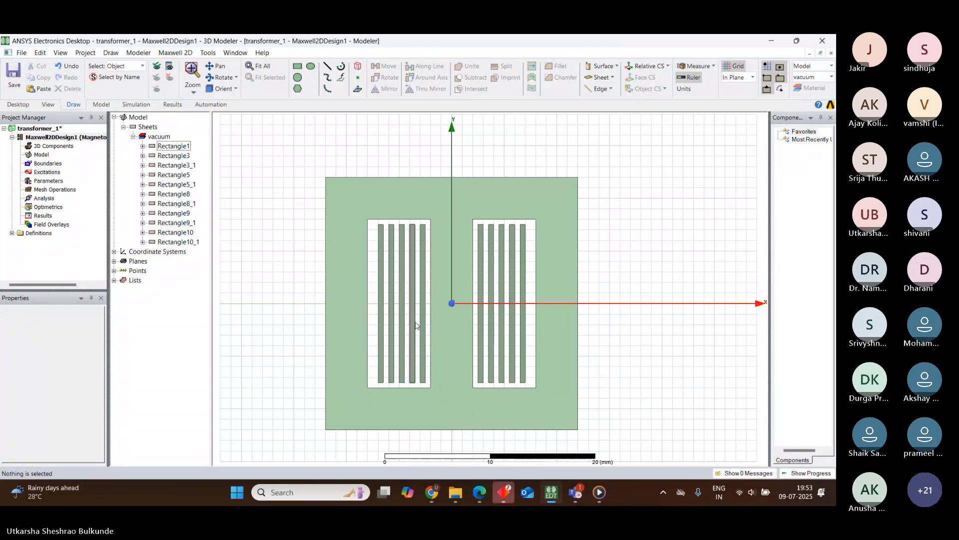
# Select all five left-winding bars and open their shared Properties
pyautogui.click(421, 282)
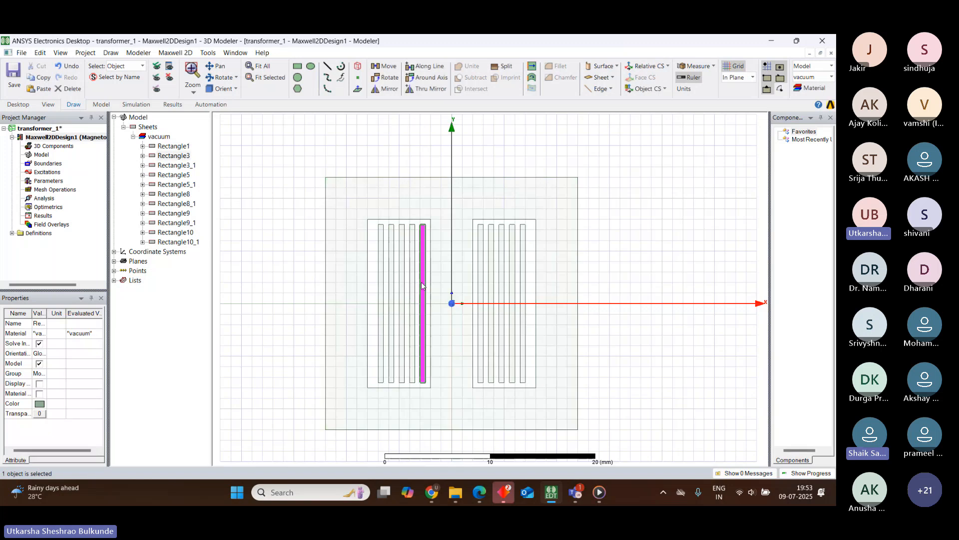
pyautogui.keyDown('ctrl'); pyautogui.click(414, 283); pyautogui.keyUp('ctrl')
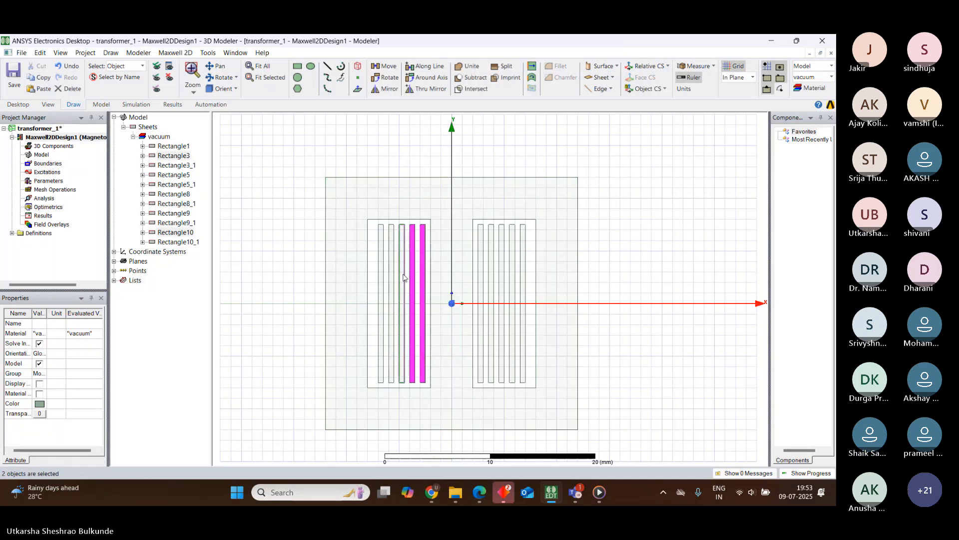
pyautogui.keyDown('ctrl'); pyautogui.click(403, 277); pyautogui.keyUp('ctrl')
pyautogui.keyDown('ctrl'); pyautogui.click(392, 275); pyautogui.keyUp('ctrl')
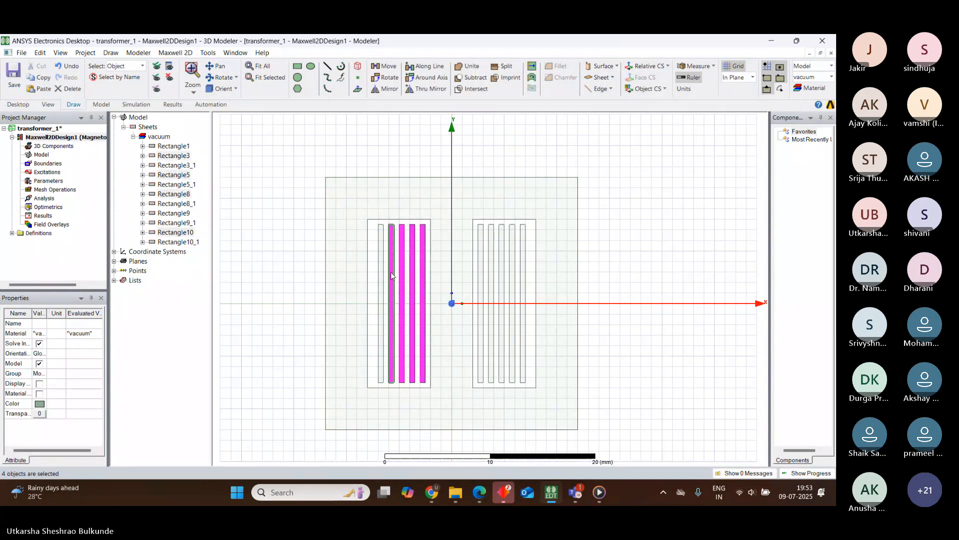
pyautogui.keyDown('ctrl'); pyautogui.click(382, 270); pyautogui.keyUp('ctrl')
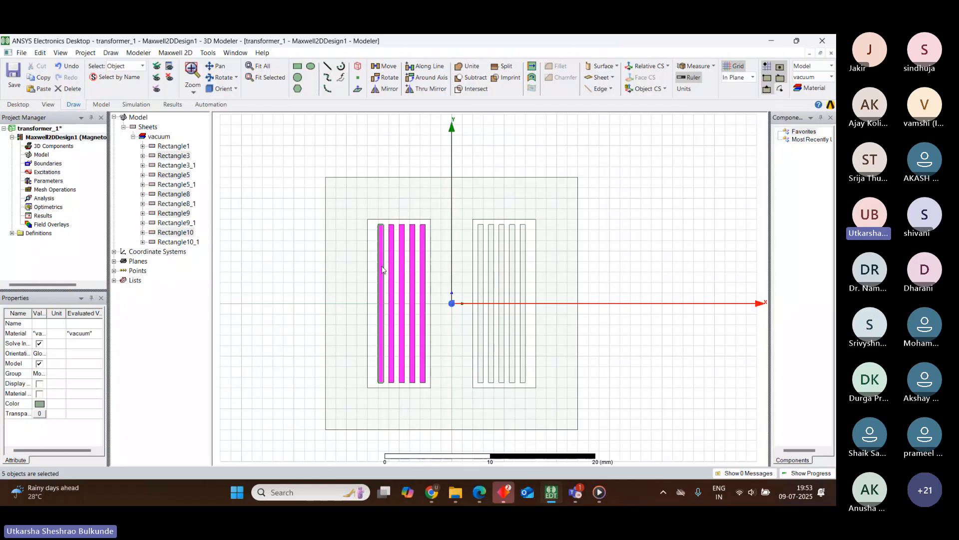
pyautogui.doubleClick(382, 270)
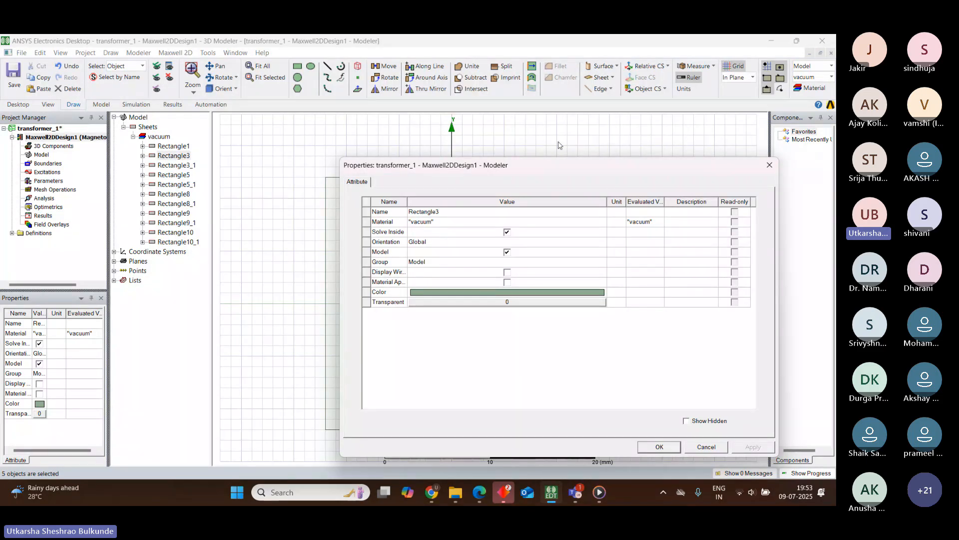
# Assign copper from the material library to the left-winding bars via a 'copper' name search
pyautogui.moveTo(588, 165); pyautogui.dragTo(479, 148)
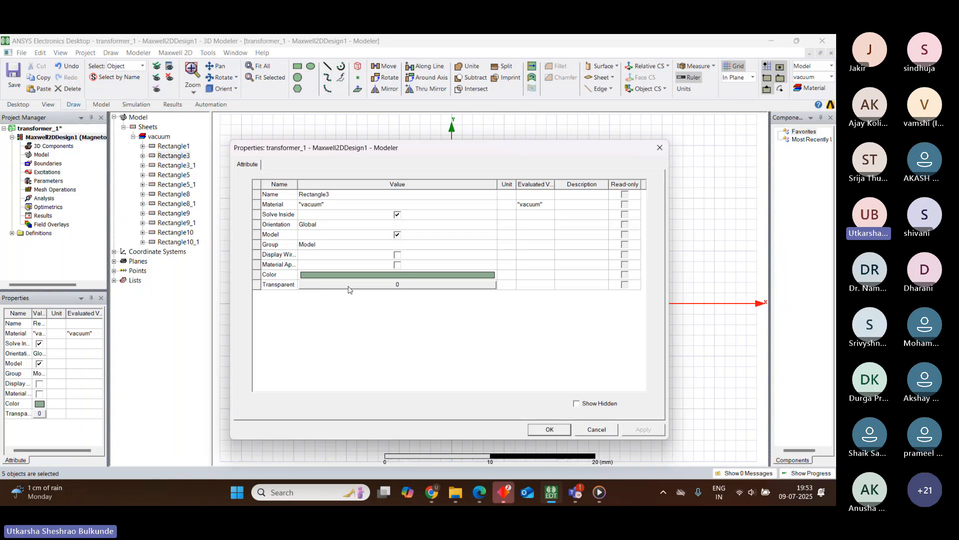
pyautogui.click(329, 205)
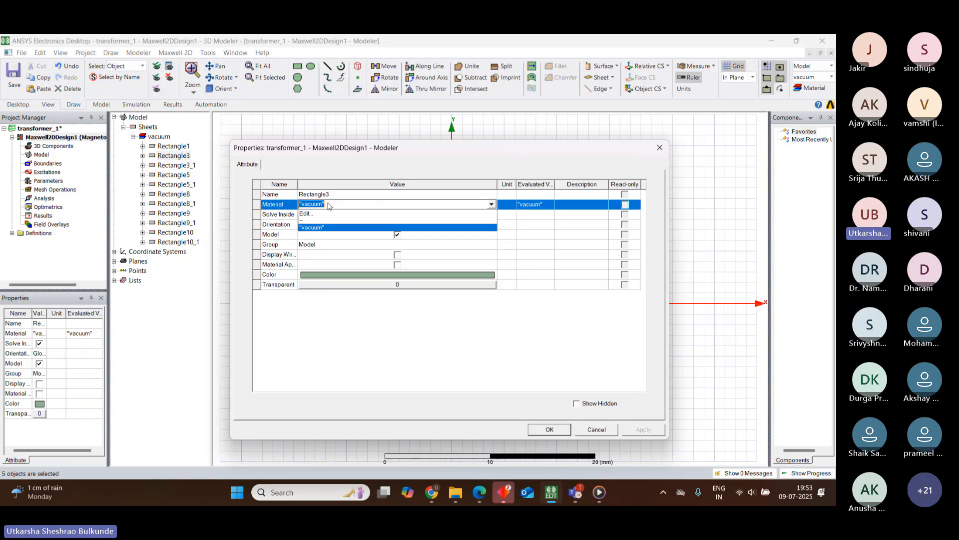
pyautogui.click(308, 213)
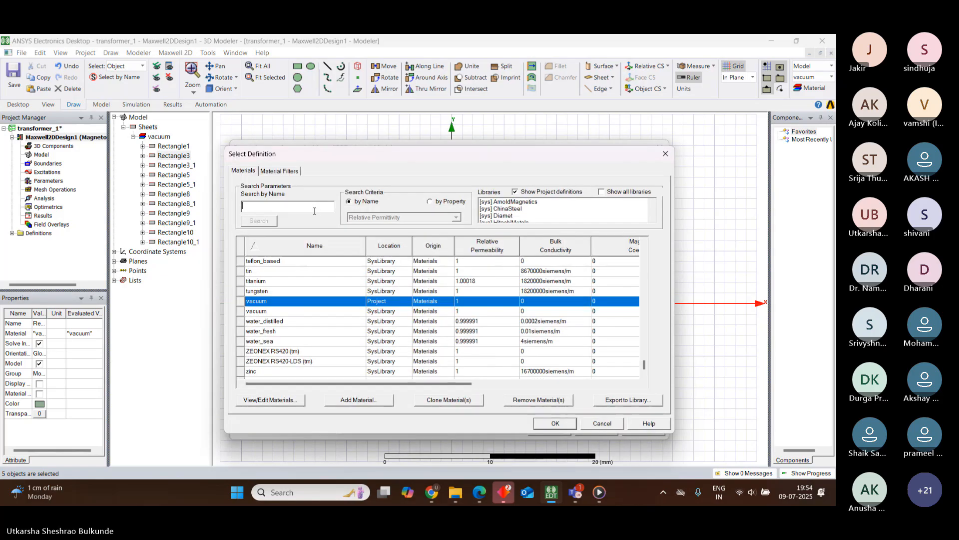
pyautogui.click(274, 207)
pyautogui.write('c')
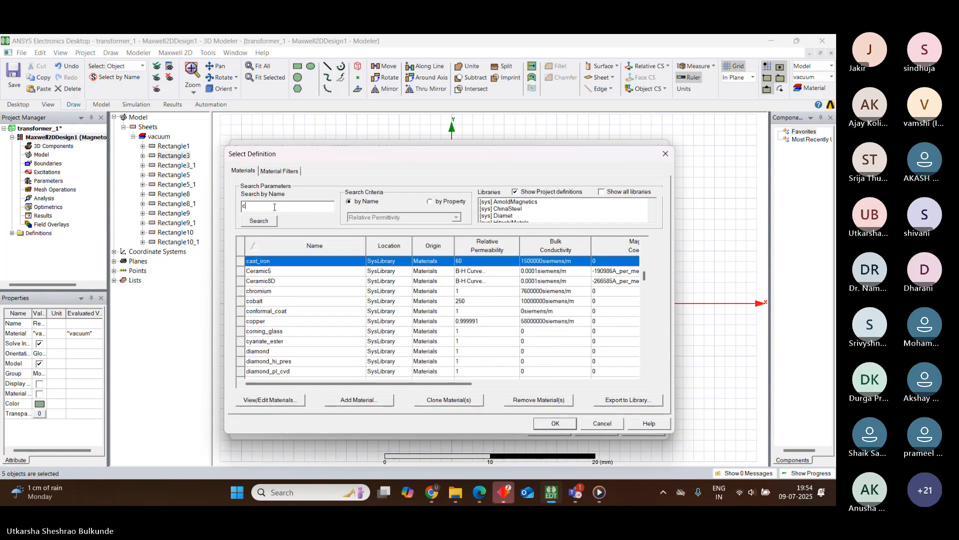
pyautogui.write('opper')
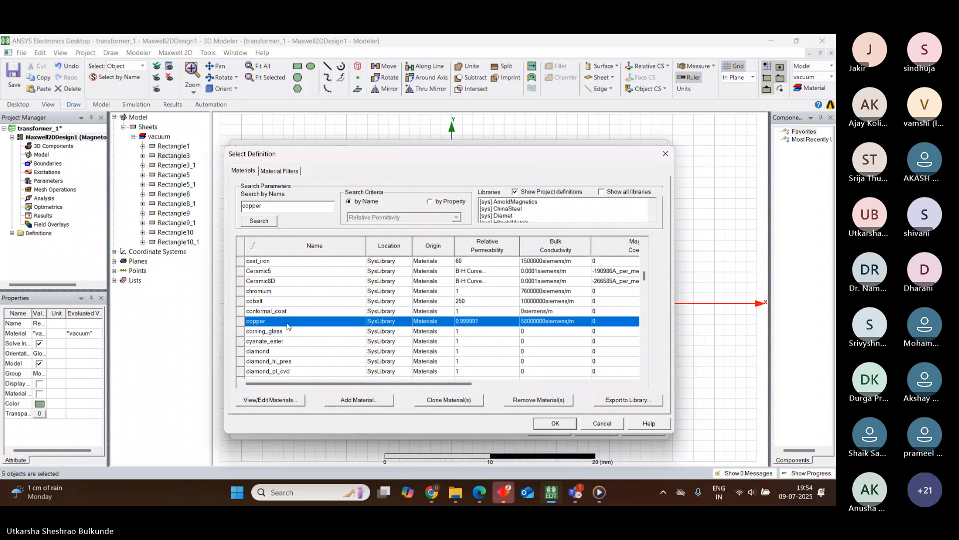
pyautogui.click(556, 424)
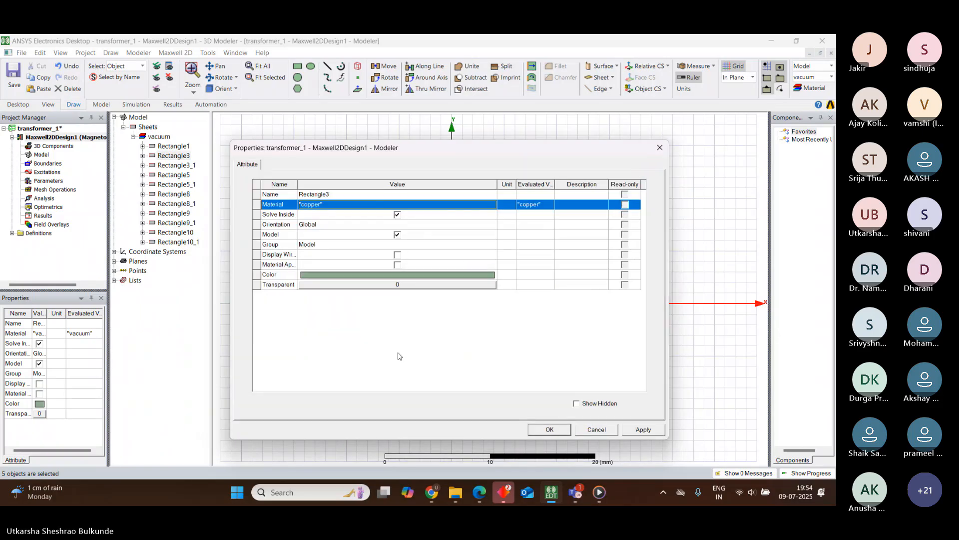
# Colour the left-winding copper bars orange and move the Properties window aside
pyautogui.click(312, 275)
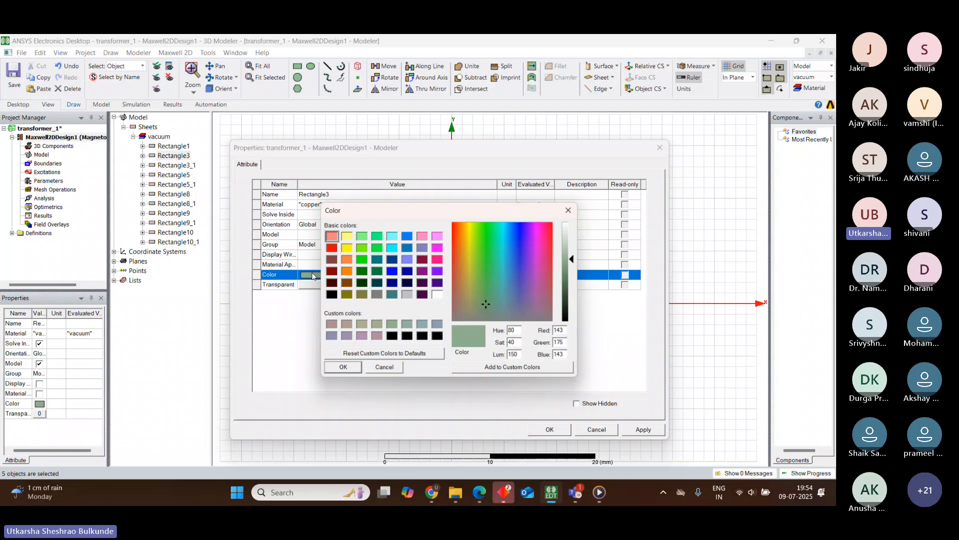
pyautogui.click(345, 271)
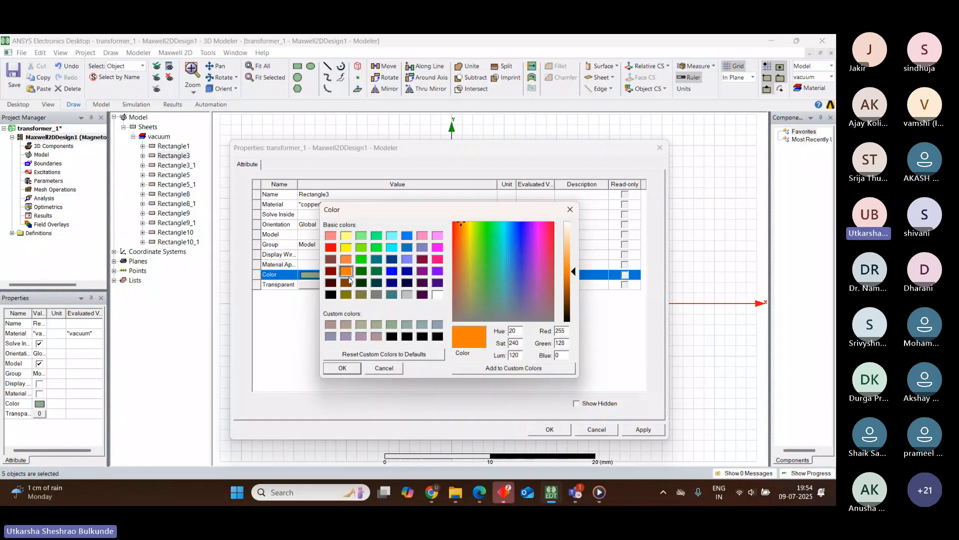
pyautogui.click(343, 368)
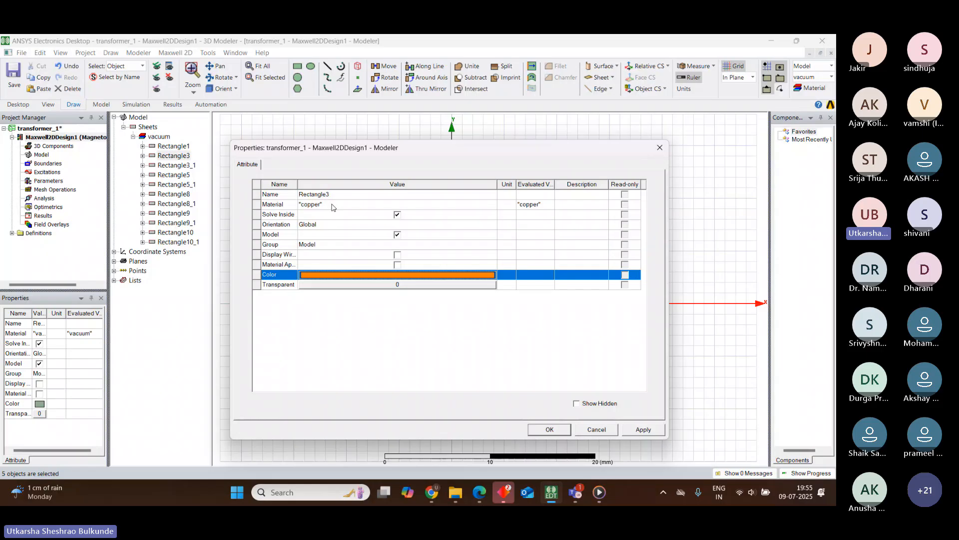
pyautogui.moveTo(470, 152)
pyautogui.mouseDown()
pyautogui.moveTo(323, 181)
pyautogui.moveTo(225, 123)
pyautogui.mouseUp()
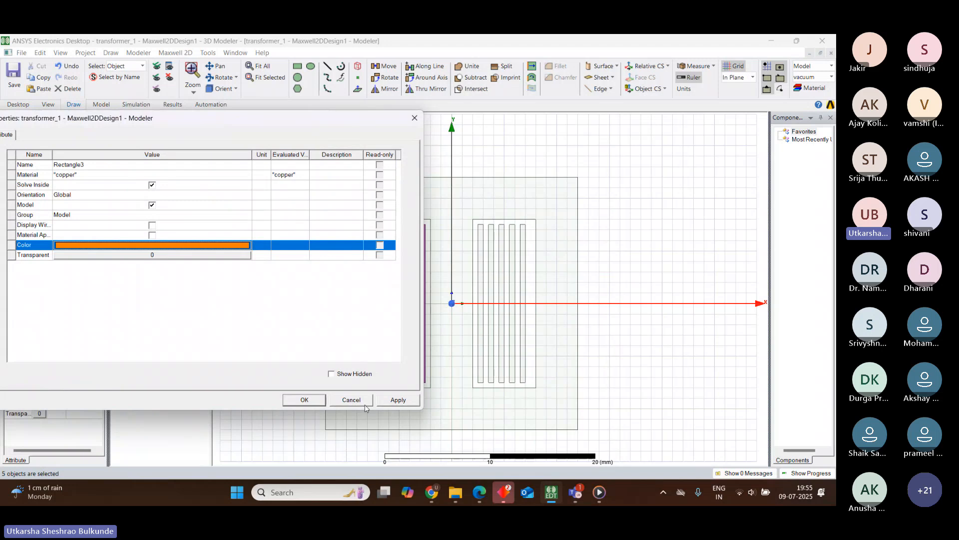
# Apply the copper and orange settings, close Properties, and clear the selection
pyautogui.click(397, 402)
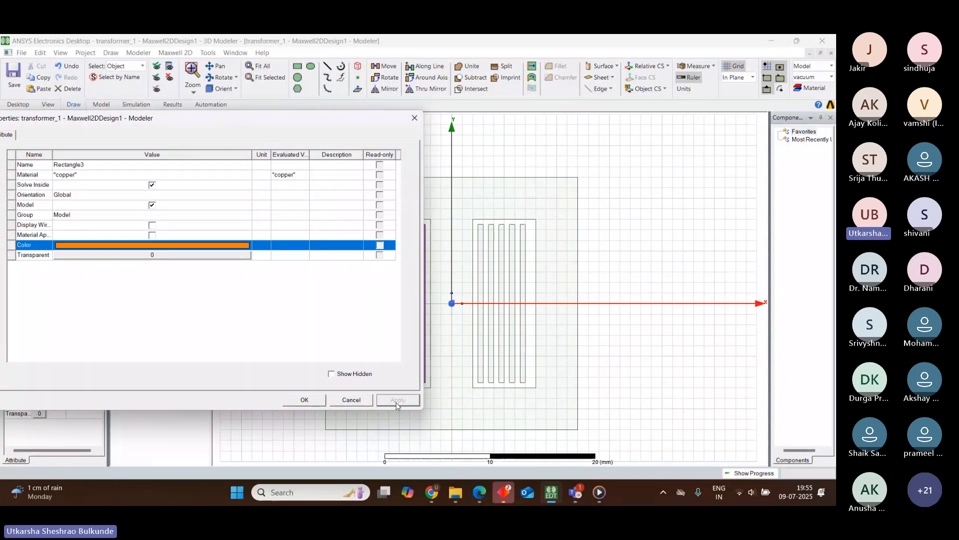
pyautogui.click(305, 399)
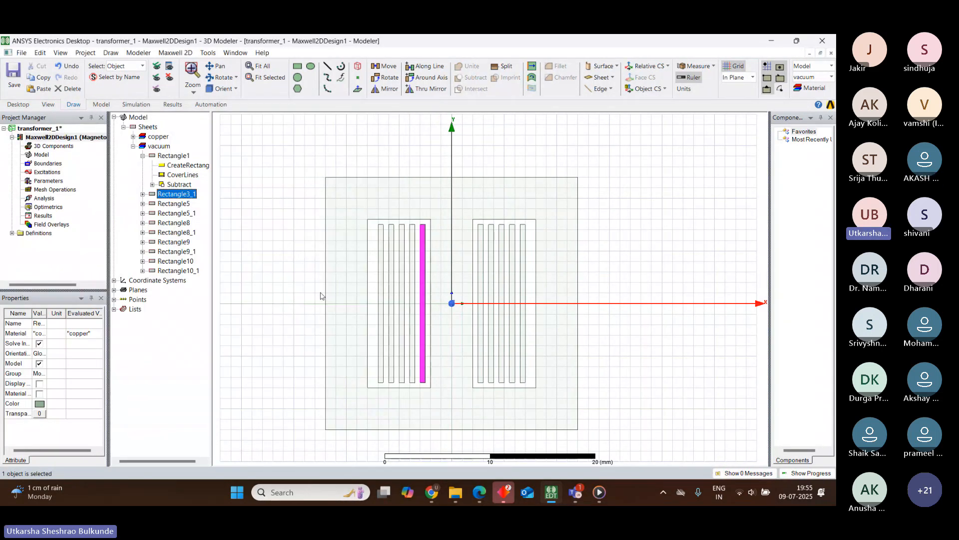
pyautogui.click(300, 269)
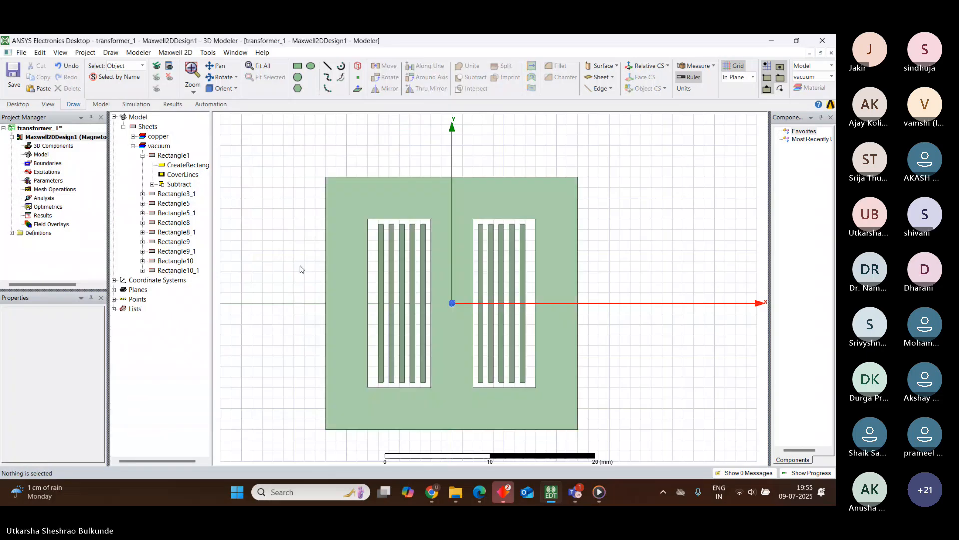
# Check Rectangle3_1 in the model tree and expand its history
pyautogui.click(185, 196)
pyautogui.click(231, 259)
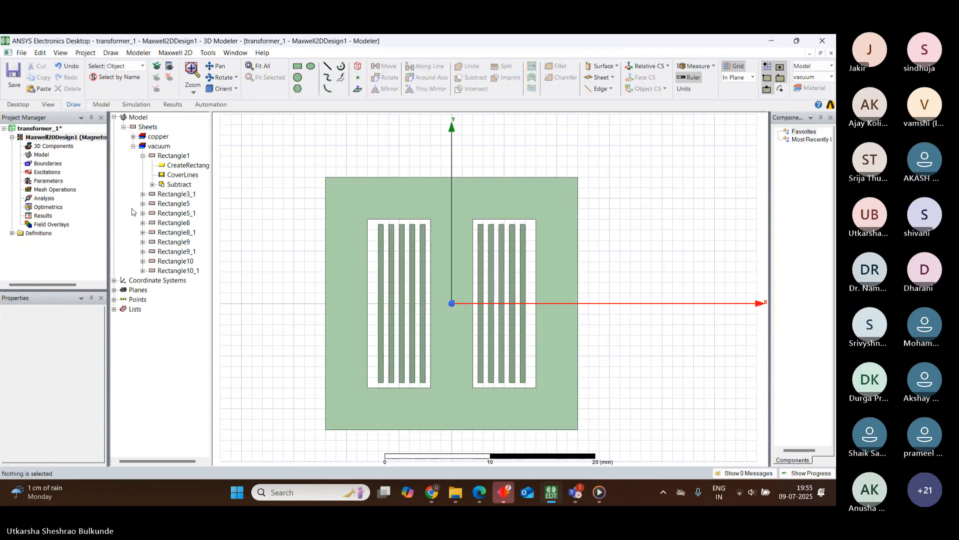
pyautogui.click(142, 193)
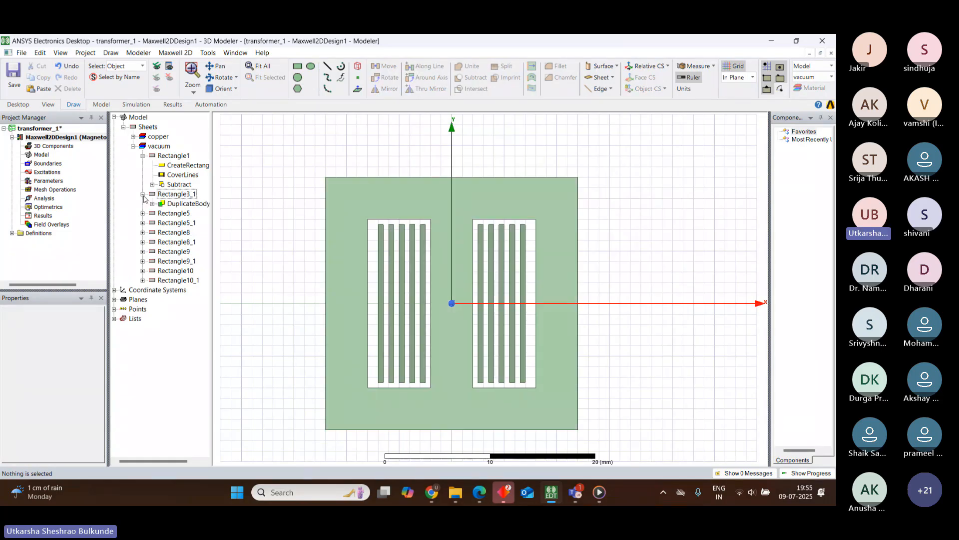
pyautogui.click(330, 223)
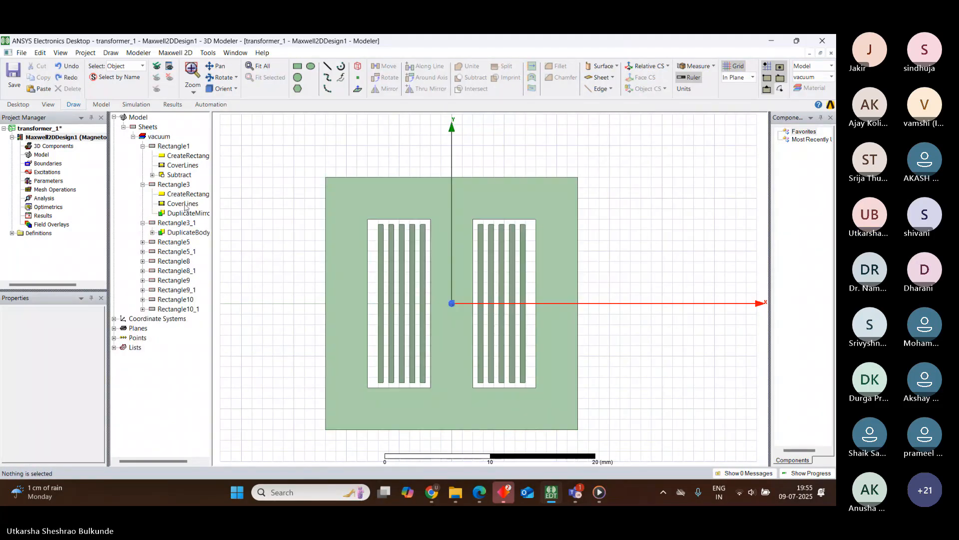
# Set Rectangle3's material to copper and its colour to orange, then apply
pyautogui.doubleClick(174, 184)
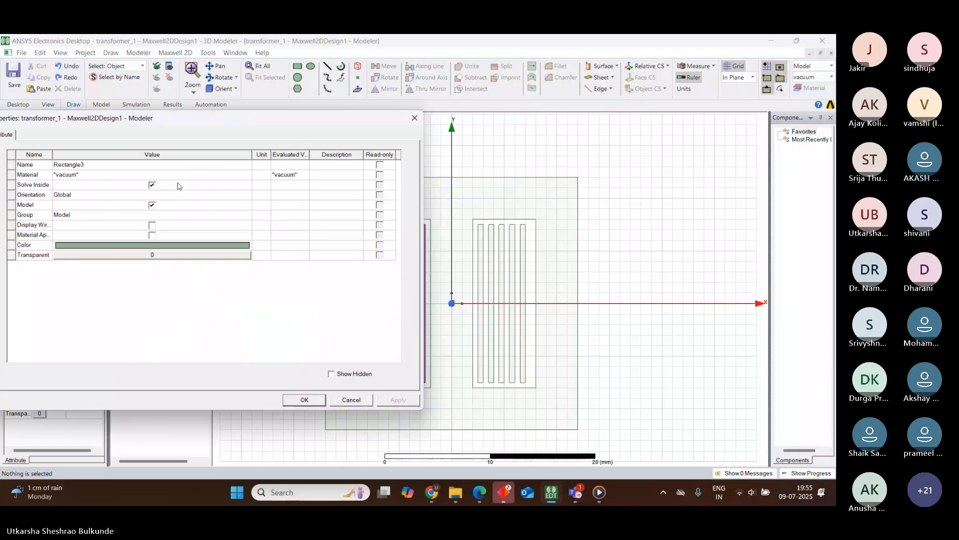
pyautogui.moveTo(264, 123); pyautogui.dragTo(628, 121)
pyautogui.click(458, 173)
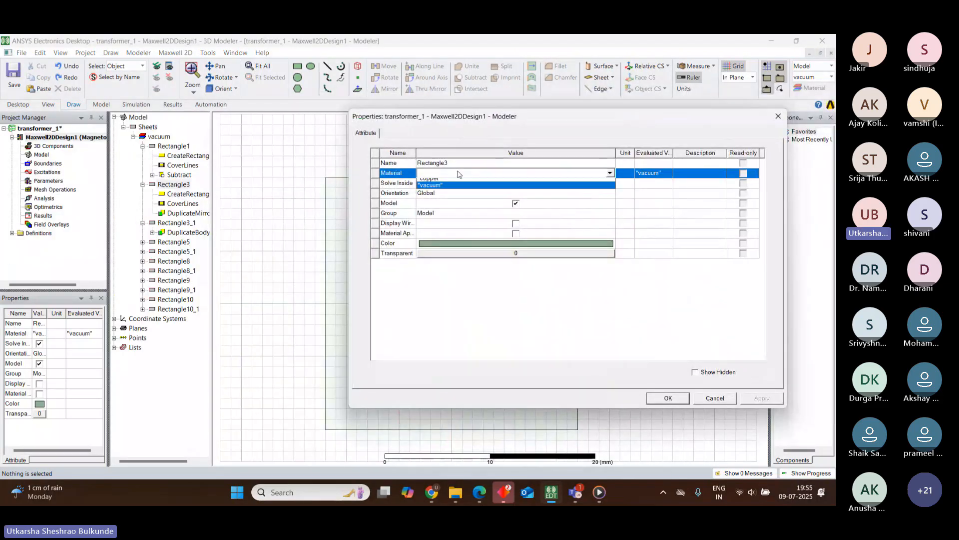
pyautogui.click(458, 172)
pyautogui.click(444, 197)
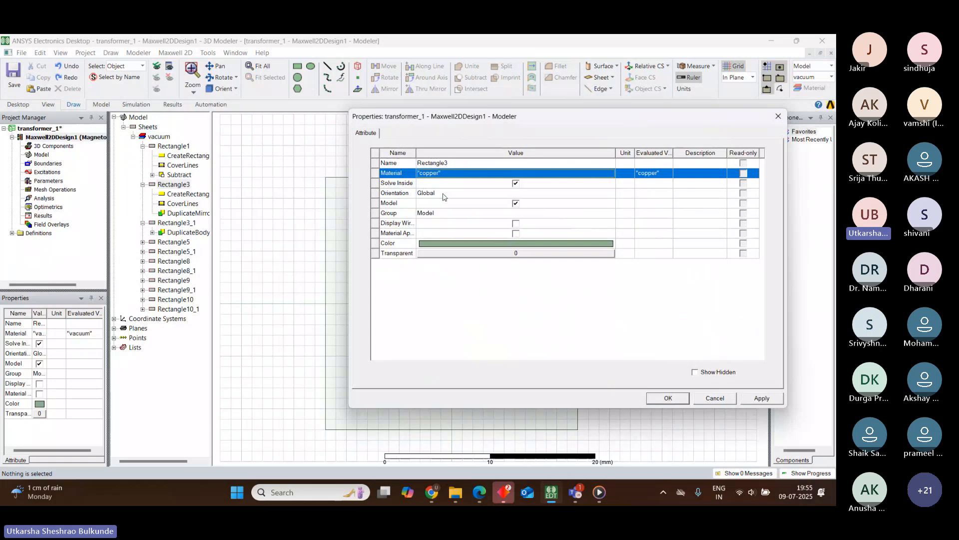
pyautogui.click(516, 244)
pyautogui.click(516, 244)
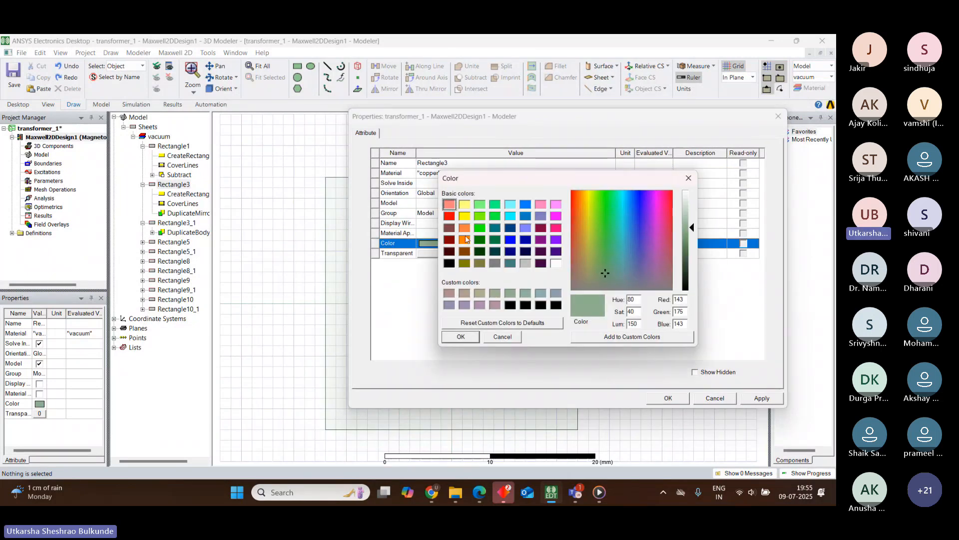
pyautogui.click(464, 239)
pyautogui.click(461, 338)
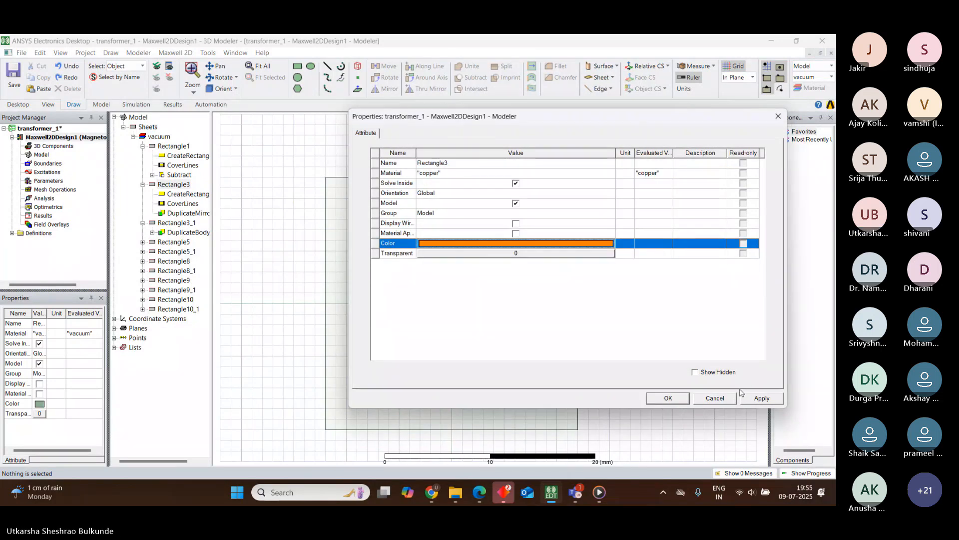
pyautogui.click(772, 402)
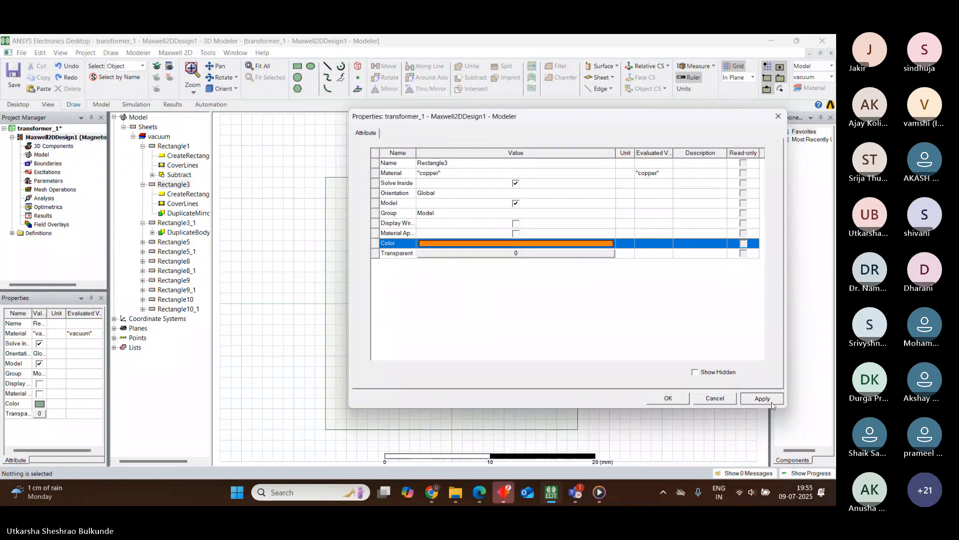
pyautogui.click(668, 397)
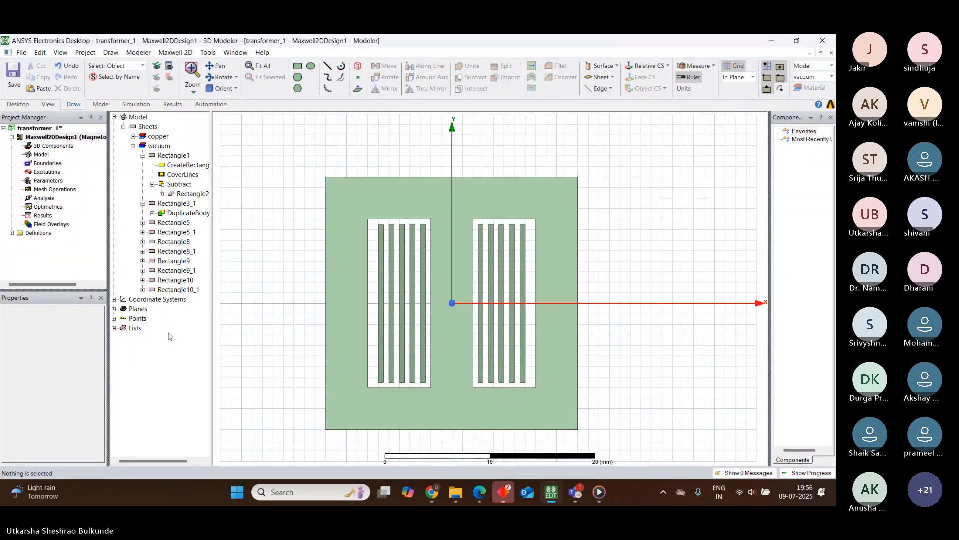
# Expand the copper group and inspect Rectangle3's creation parameters without changes
pyautogui.click(133, 136)
pyautogui.click(161, 148)
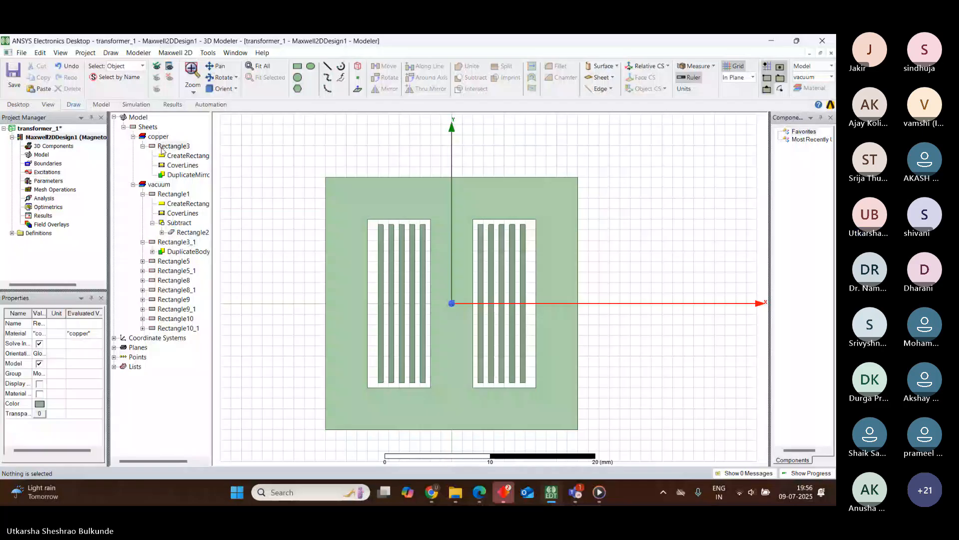
pyautogui.click(188, 156)
pyautogui.doubleClick(188, 156)
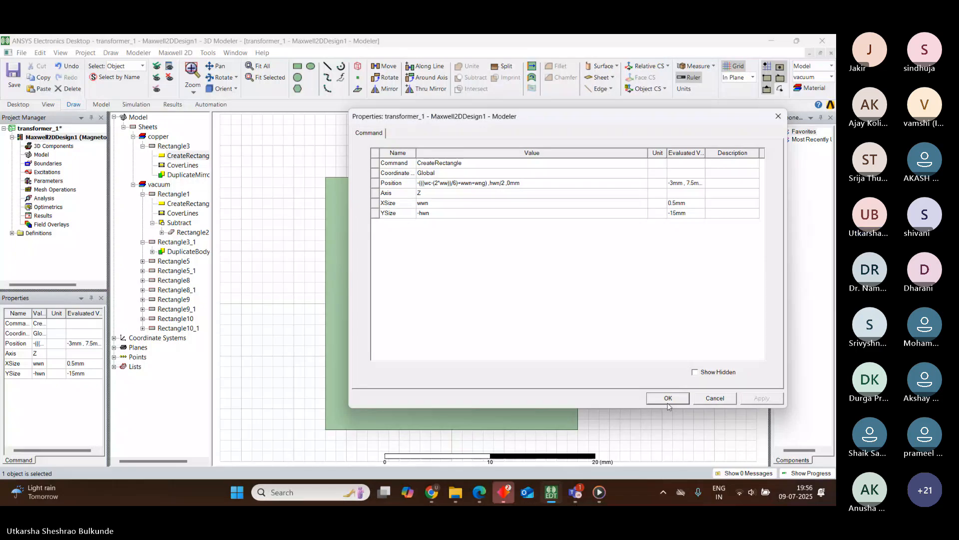
pyautogui.click(667, 403)
pyautogui.doubleClick(188, 155)
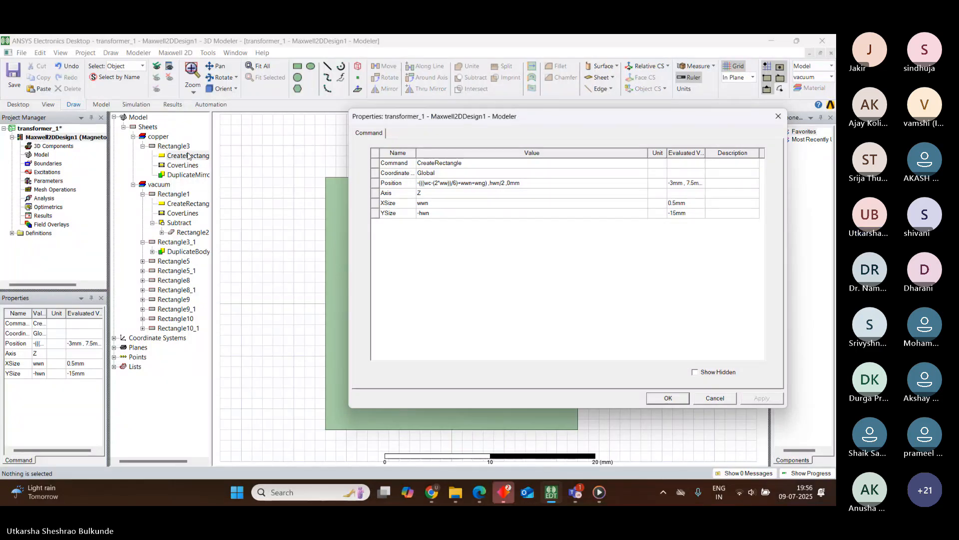
pyautogui.click(778, 116)
# Reapply orange to Rectangle3 and deselect to view the coloured strip
pyautogui.doubleClick(178, 146)
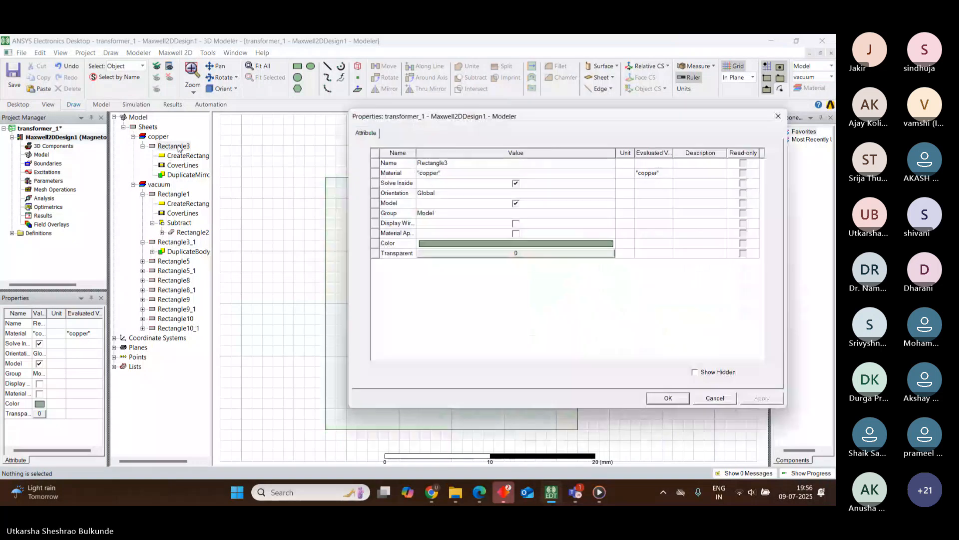
pyautogui.click(454, 244)
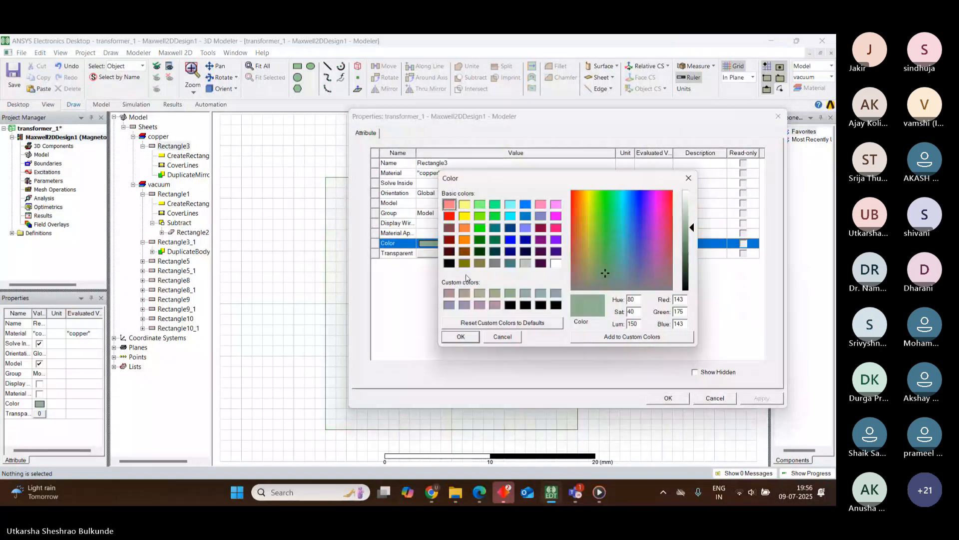
pyautogui.click(465, 239)
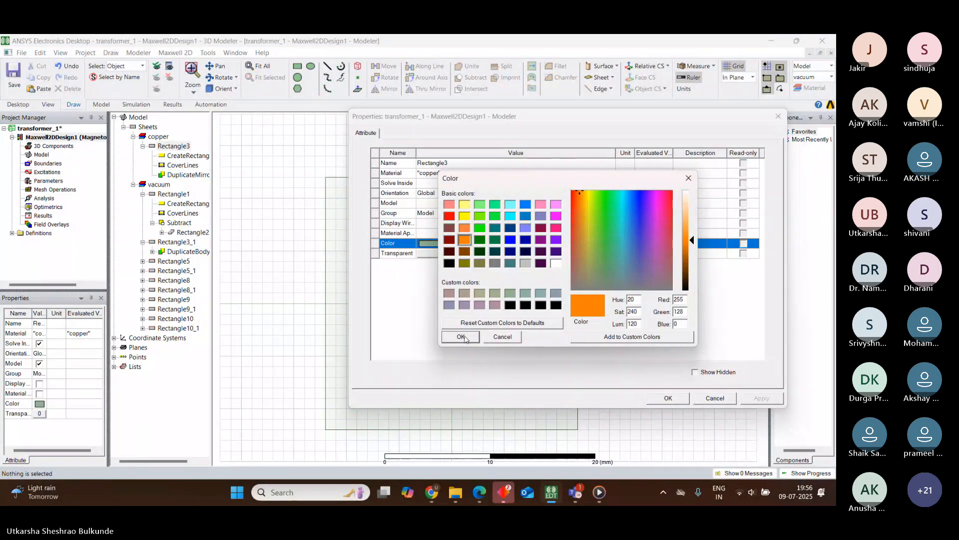
pyautogui.click(464, 338)
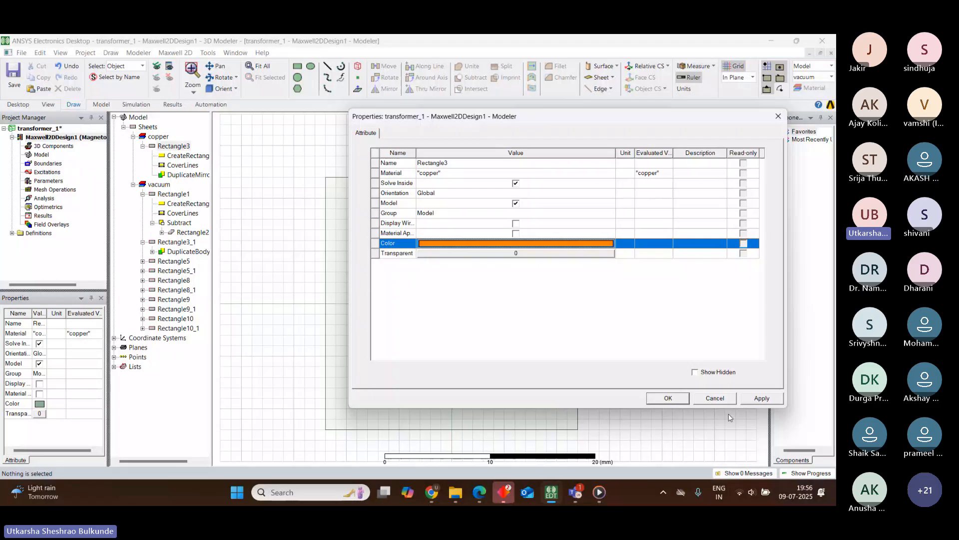
pyautogui.click(762, 396)
pyautogui.click(669, 399)
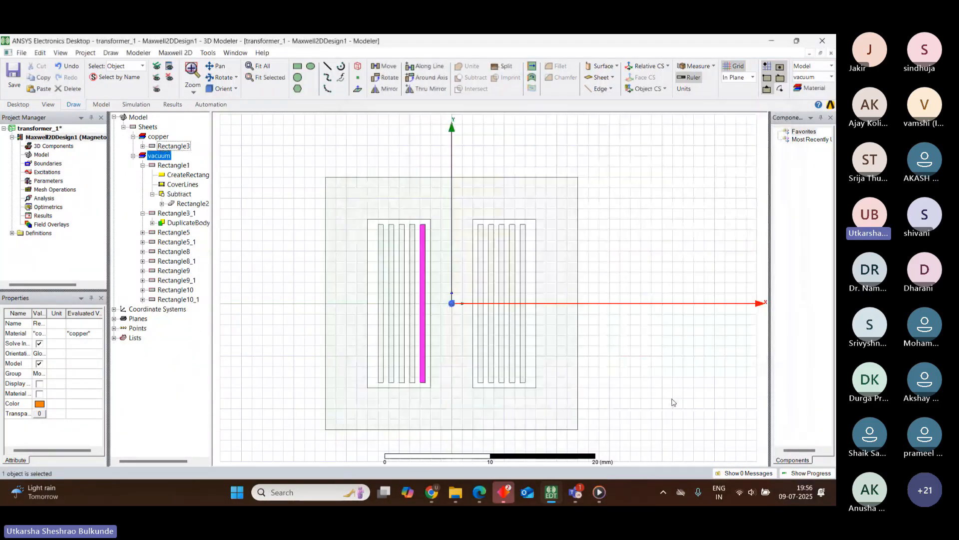
pyautogui.click(292, 269)
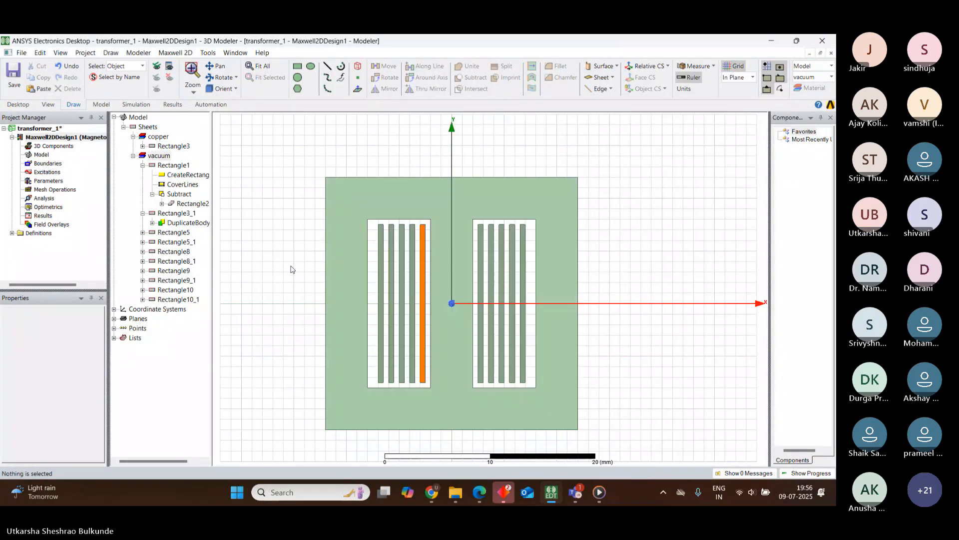
# Set Rectangle5's material to copper and its colour to orange, then apply
pyautogui.doubleClick(176, 233)
pyautogui.click(456, 174)
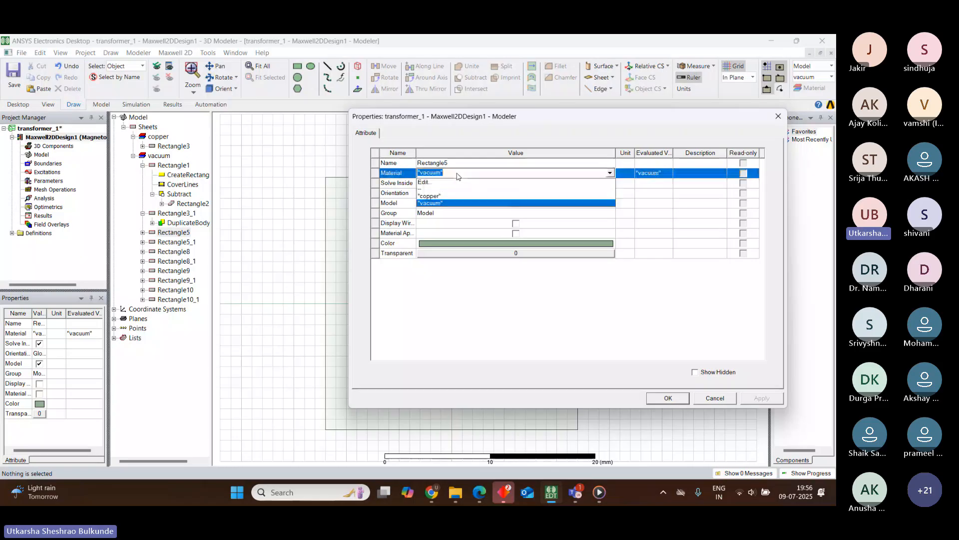
pyautogui.click(450, 196)
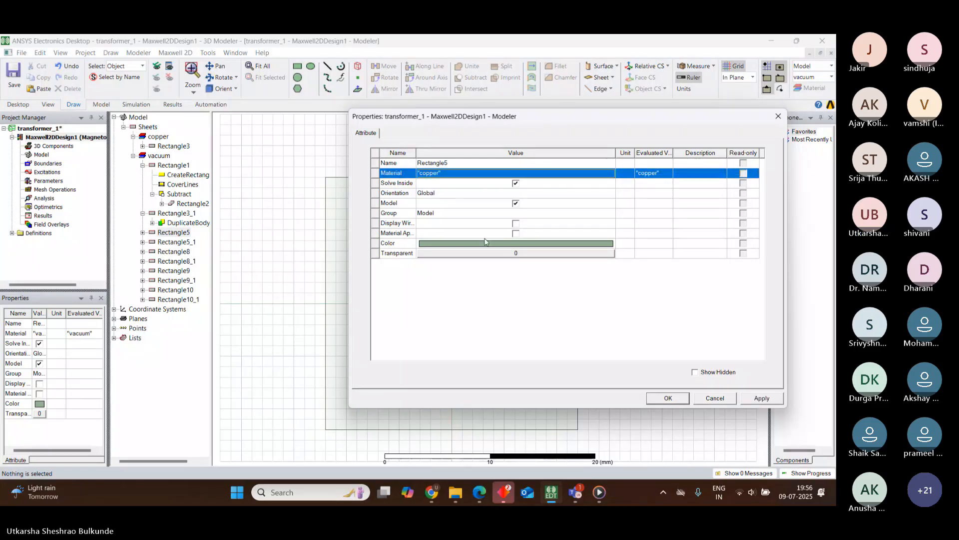
pyautogui.click(456, 244)
pyautogui.click(456, 245)
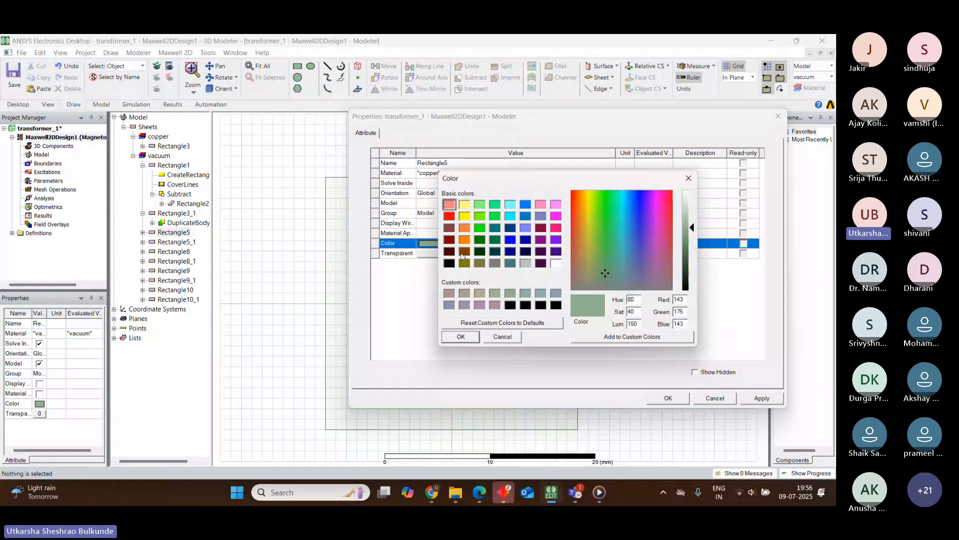
pyautogui.click(464, 240)
pyautogui.click(460, 337)
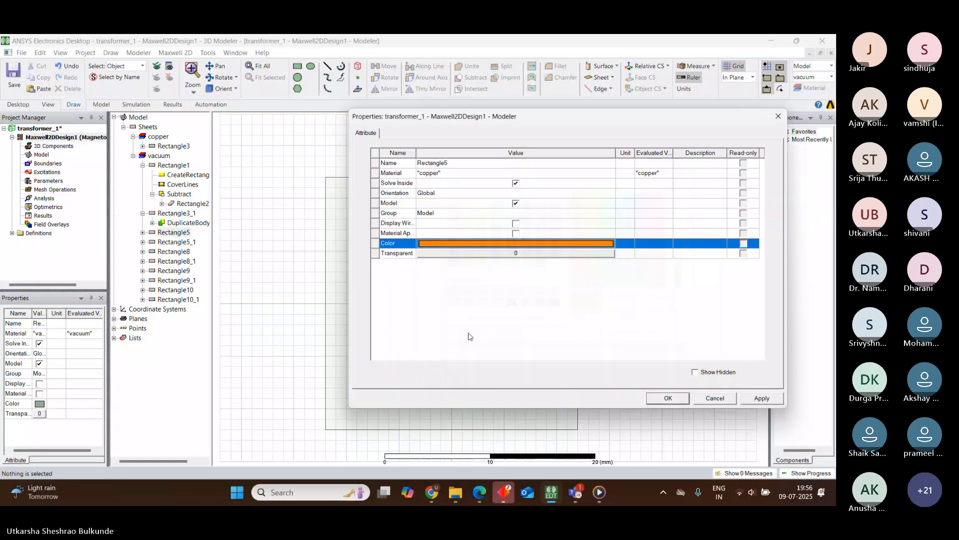
pyautogui.click(769, 398)
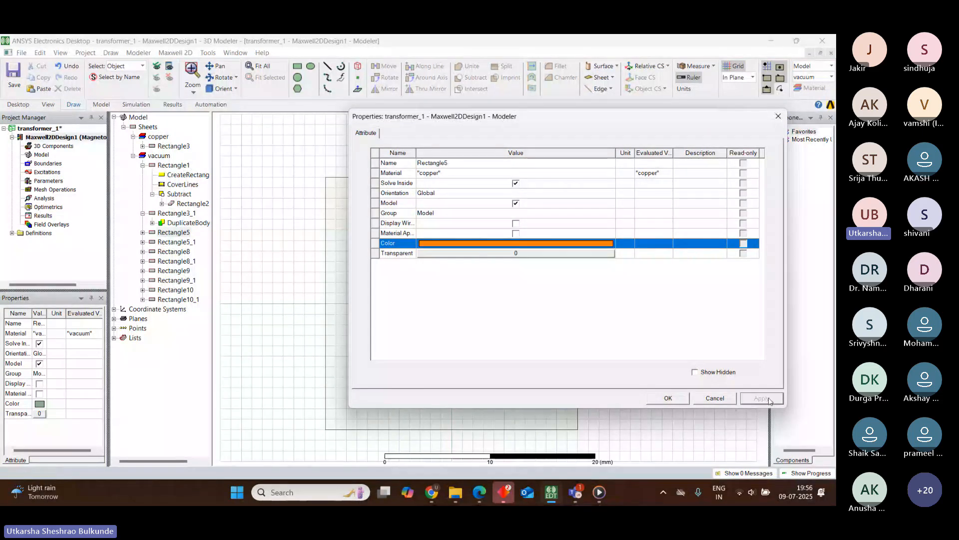
pyautogui.click(659, 399)
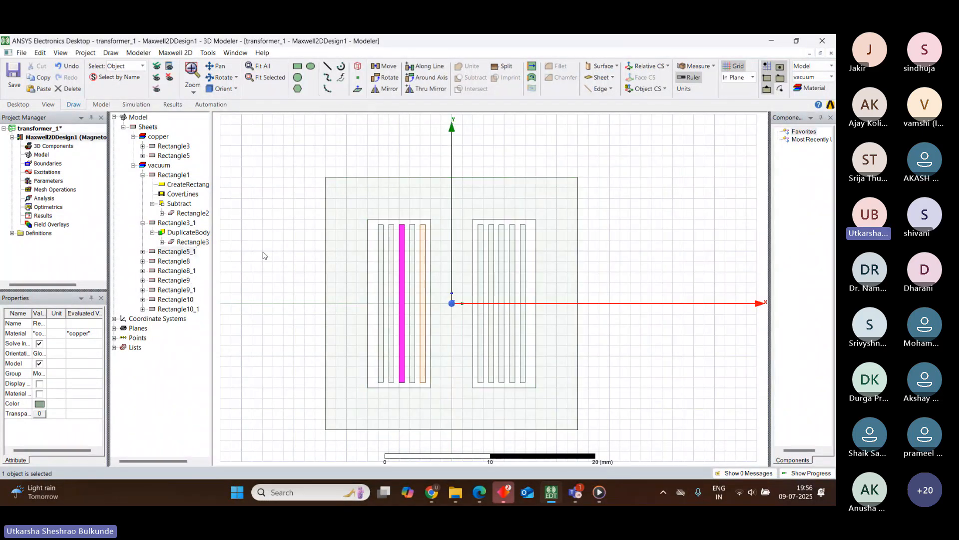
pyautogui.click(264, 256)
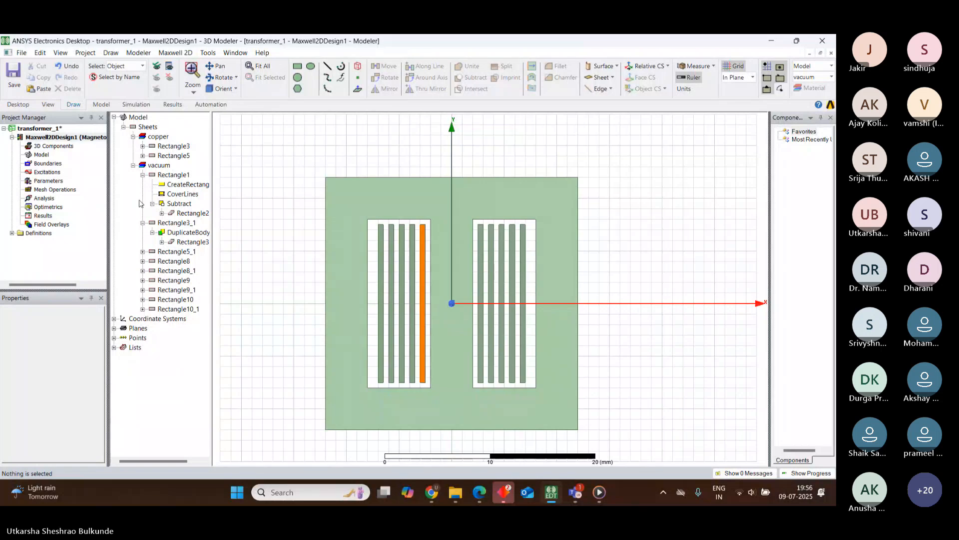
# Reapply orange to Rectangle5 and deselect to view the two orange strips
pyautogui.doubleClick(173, 155)
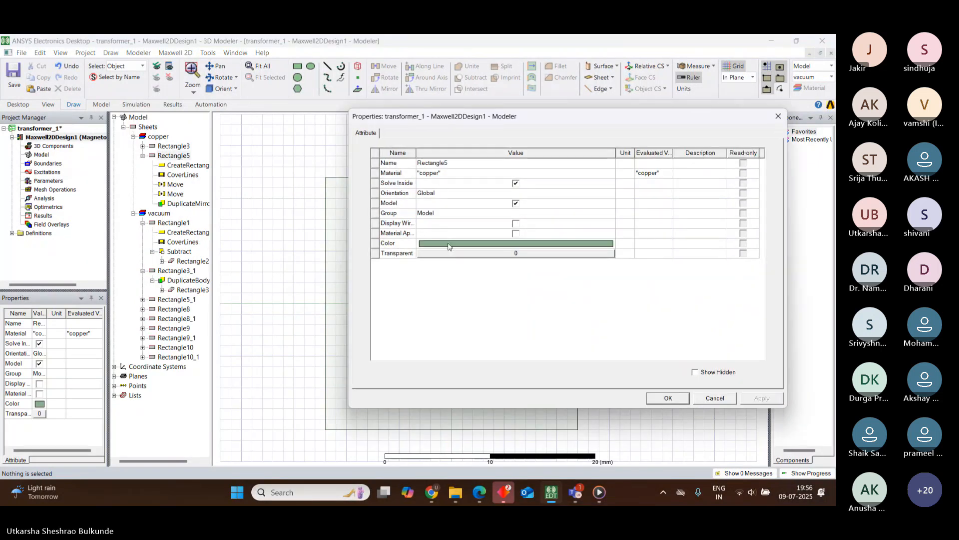
pyautogui.click(448, 244)
pyautogui.click(464, 241)
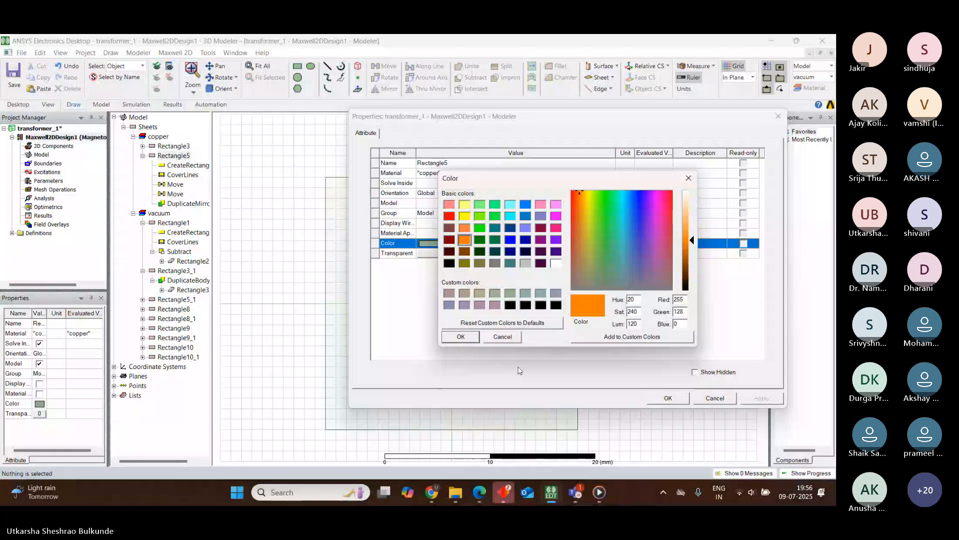
pyautogui.click(465, 336)
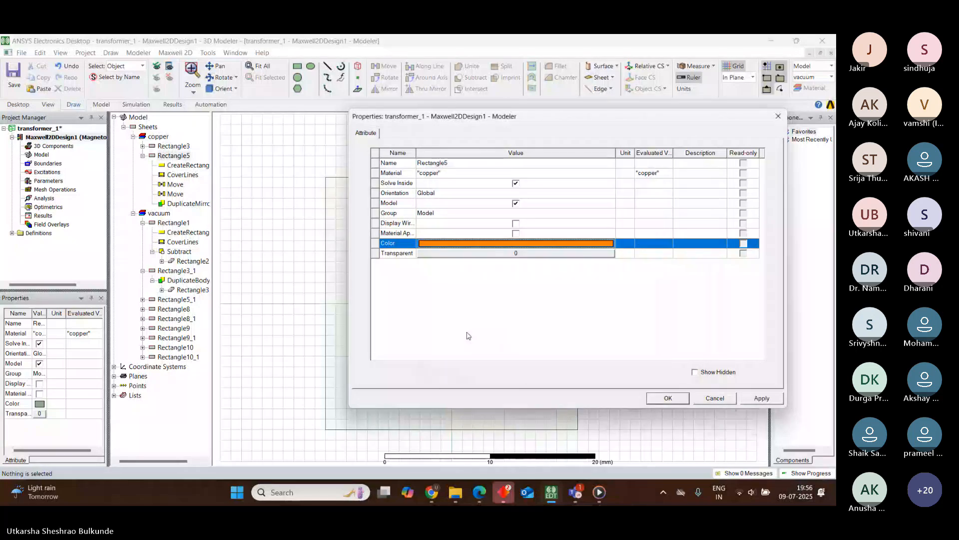
pyautogui.click(668, 398)
pyautogui.click(644, 243)
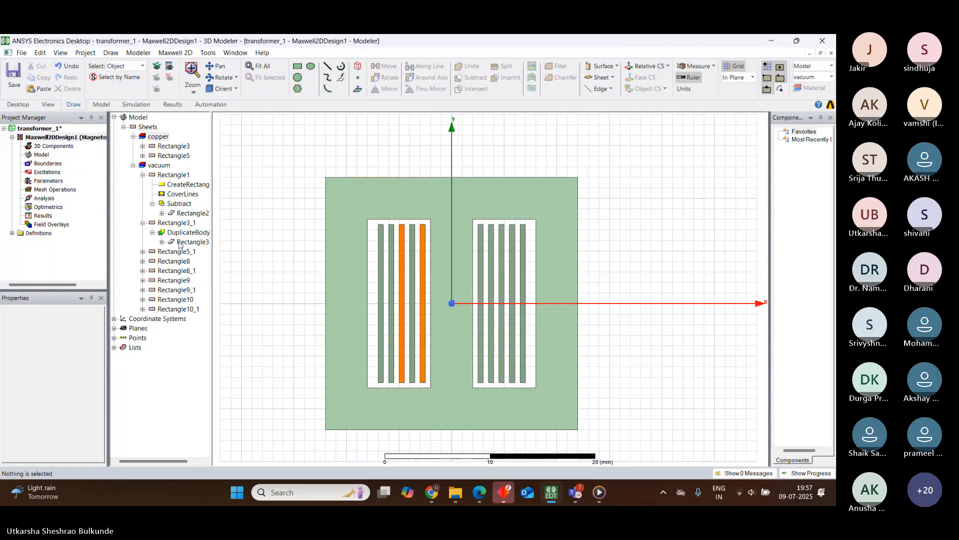
pyautogui.click(143, 261)
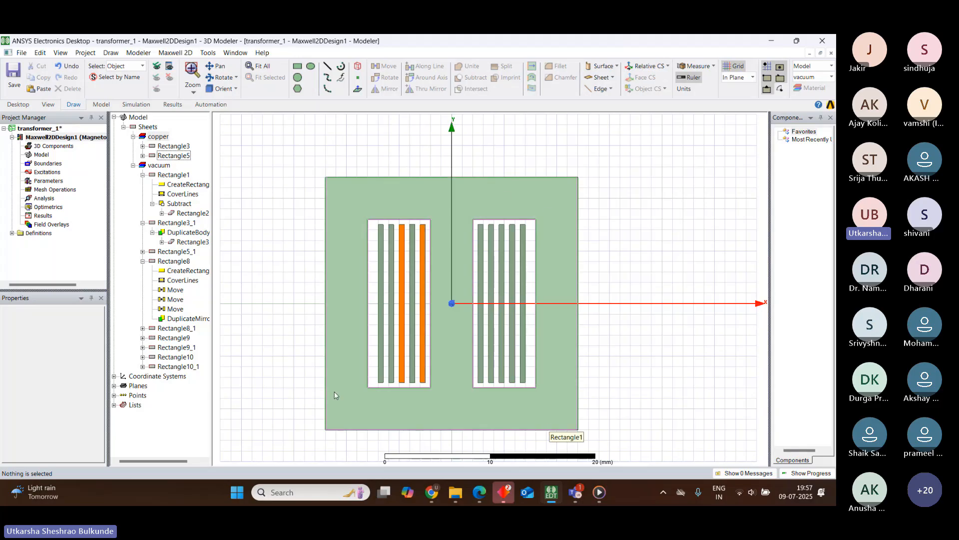
pyautogui.click(165, 175)
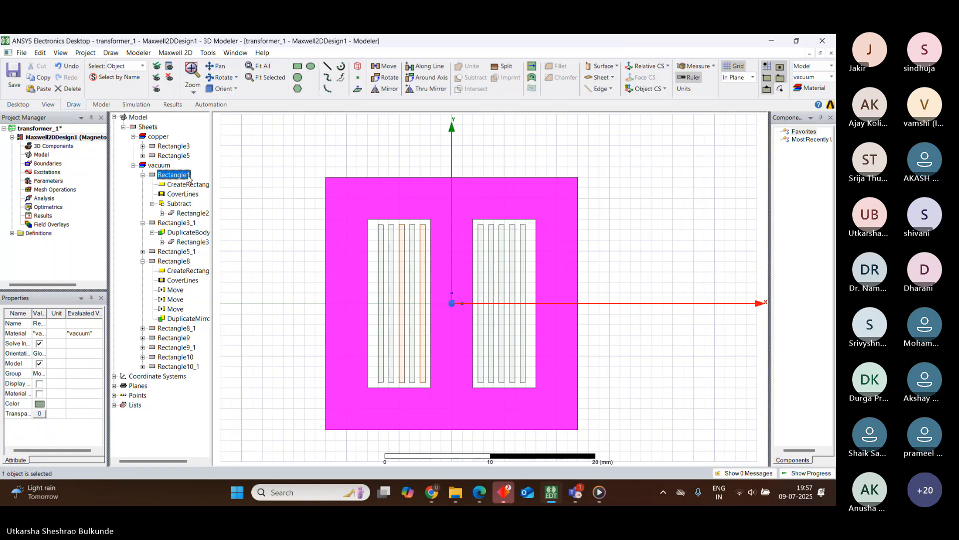
# From Rectangle1's Material list, search the material library for 'ferrite'
pyautogui.doubleClick(189, 176)
pyautogui.click(459, 177)
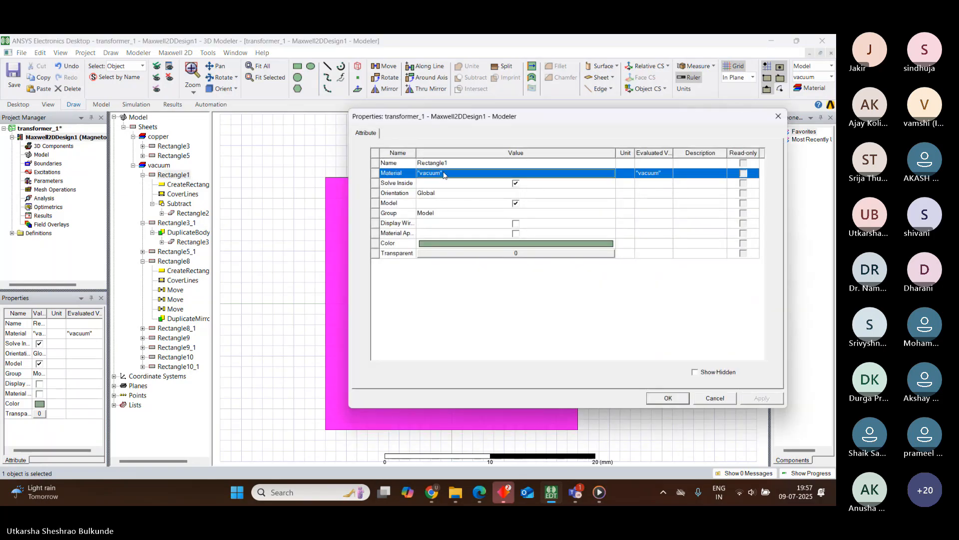
pyautogui.click(428, 180)
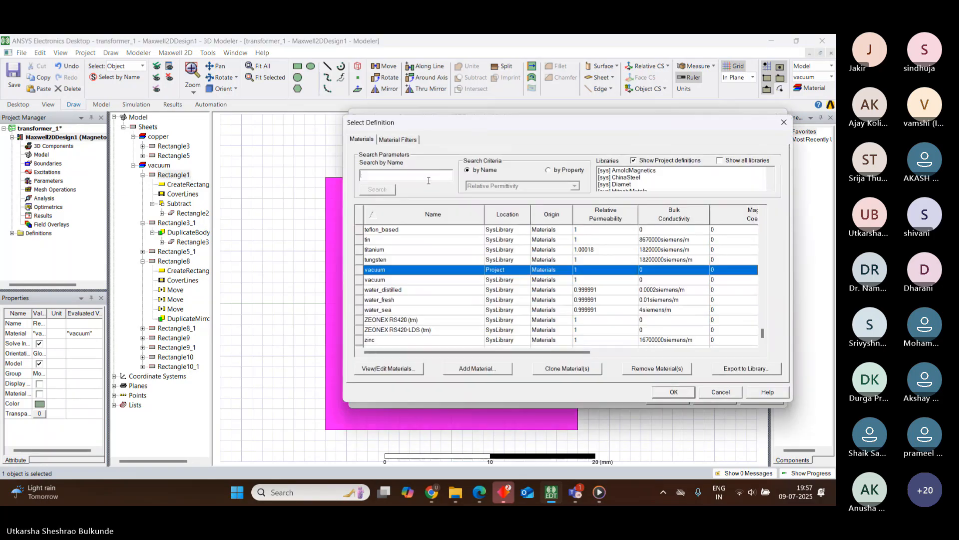
pyautogui.click(388, 174)
pyautogui.write('ferrite')
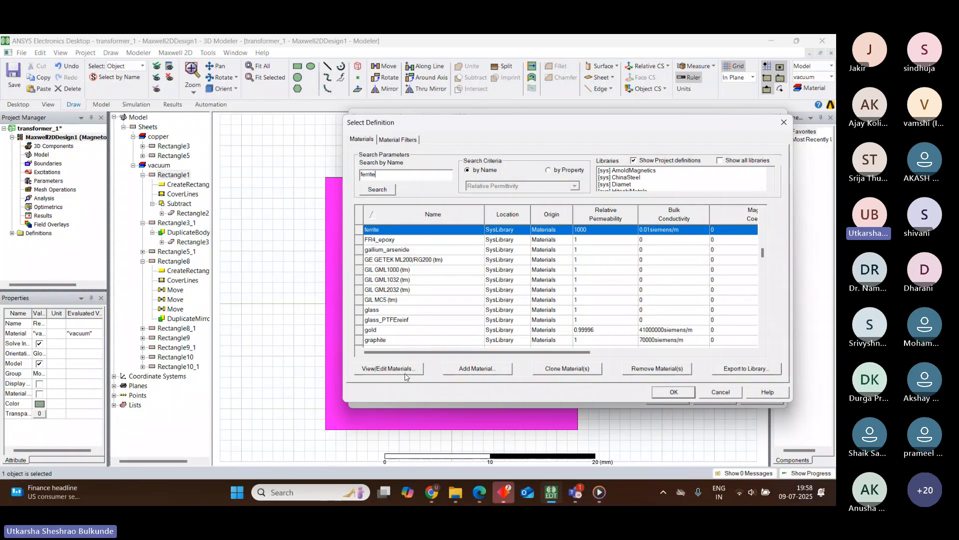
# Check ferrite's properties in the materials table and assign ferrite to the core Rectangle1
pyautogui.moveTo(549, 352)
pyautogui.mouseDown()
pyautogui.moveTo(668, 356)
pyautogui.moveTo(537, 343)
pyautogui.mouseUp()
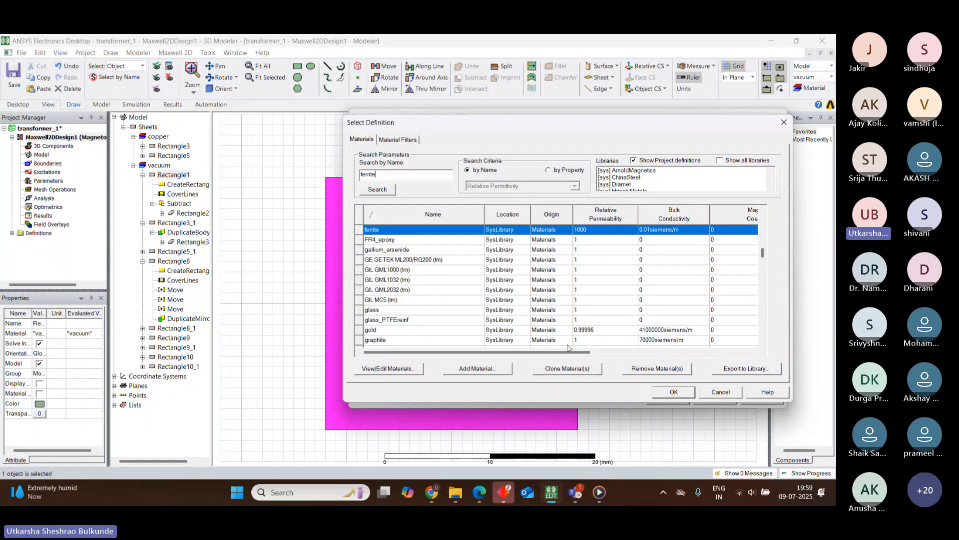
pyautogui.moveTo(555, 352)
pyautogui.mouseDown()
pyautogui.moveTo(594, 363)
pyautogui.moveTo(555, 360)
pyautogui.mouseUp()
pyautogui.moveTo(763, 251); pyautogui.dragTo(762, 212)
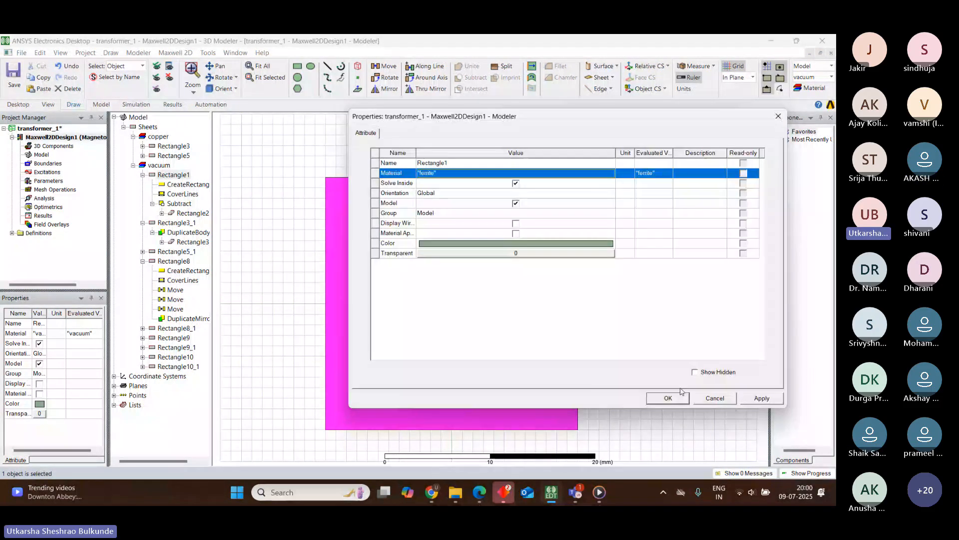
pyautogui.click(684, 392)
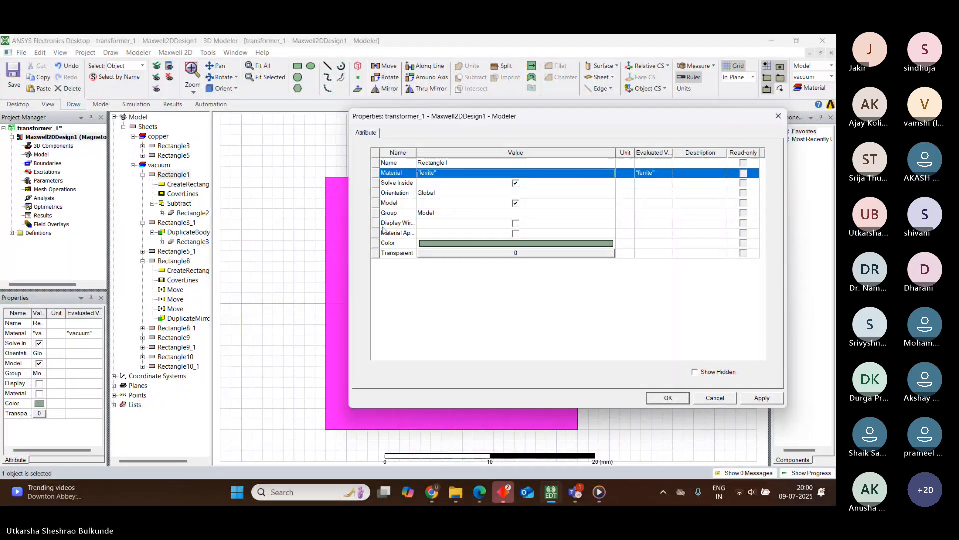
pyautogui.click(761, 398)
# Close the ferrite properties and change Rectangle3_1's material to copper
pyautogui.click(668, 398)
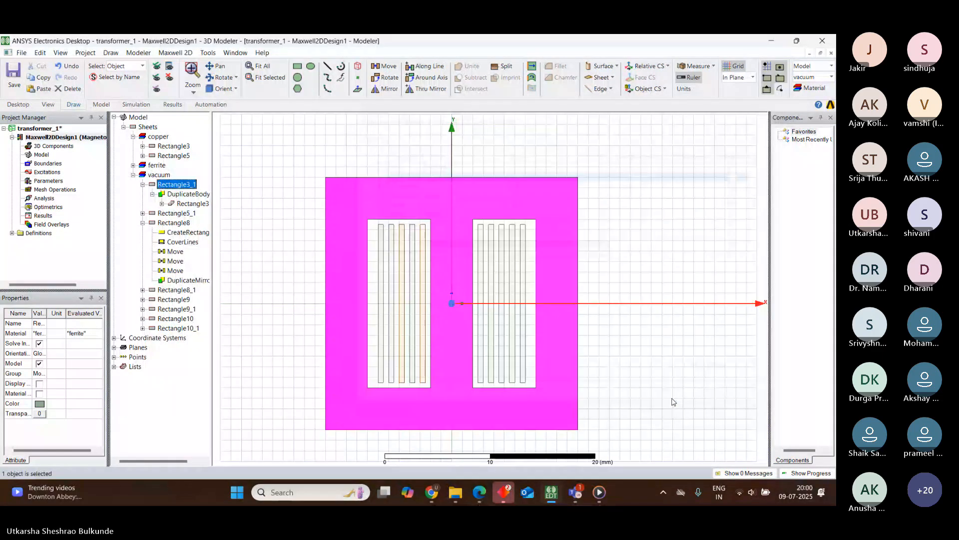
pyautogui.click(272, 242)
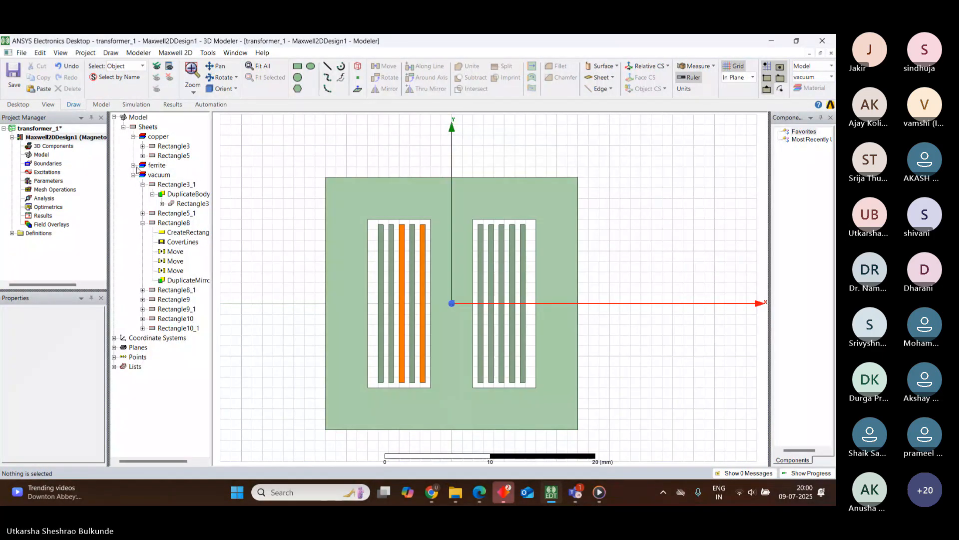
pyautogui.doubleClick(170, 184)
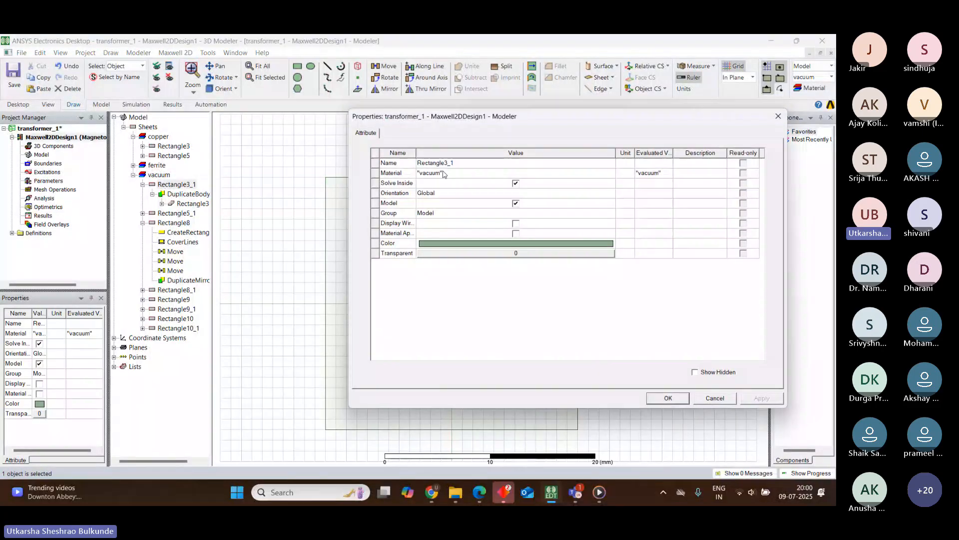
pyautogui.click(431, 173)
pyautogui.click(430, 173)
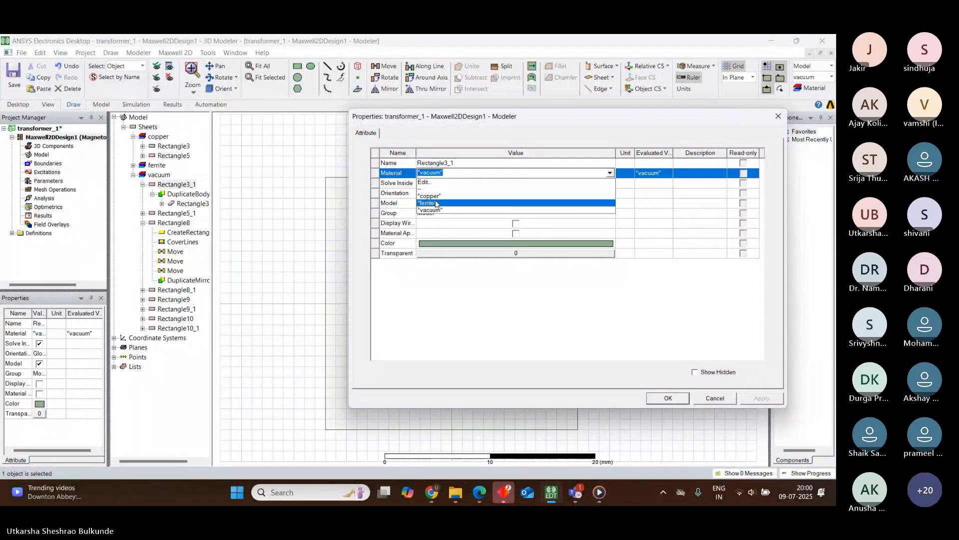
pyautogui.click(429, 196)
pyautogui.click(668, 398)
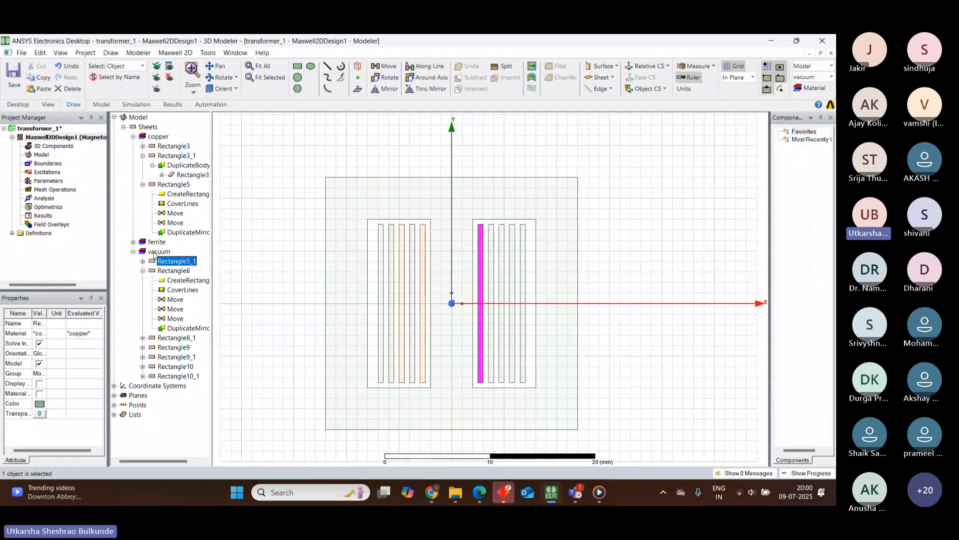
# Collapse the tree histories and assign copper to the Rectangle5_1 strip
pyautogui.click(143, 155)
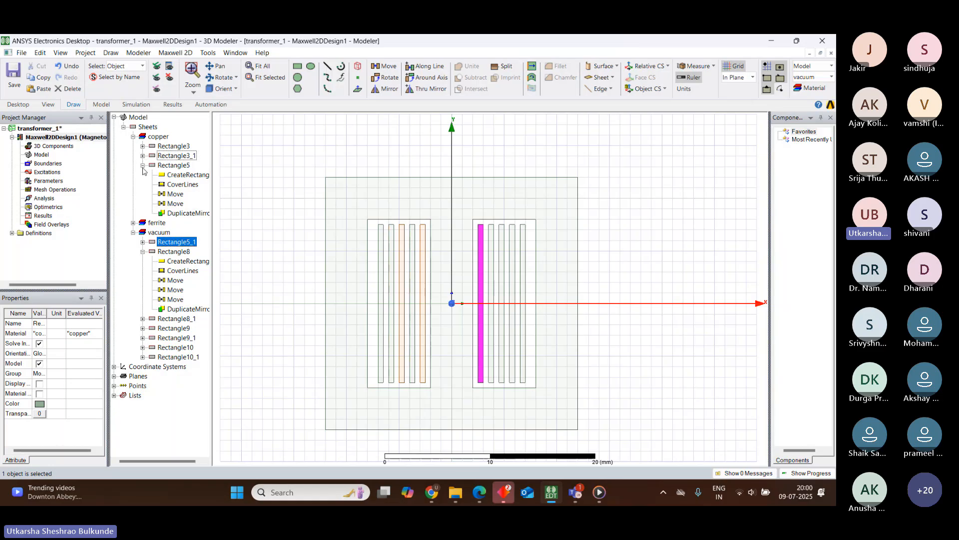
pyautogui.click(143, 165)
pyautogui.doubleClick(169, 200)
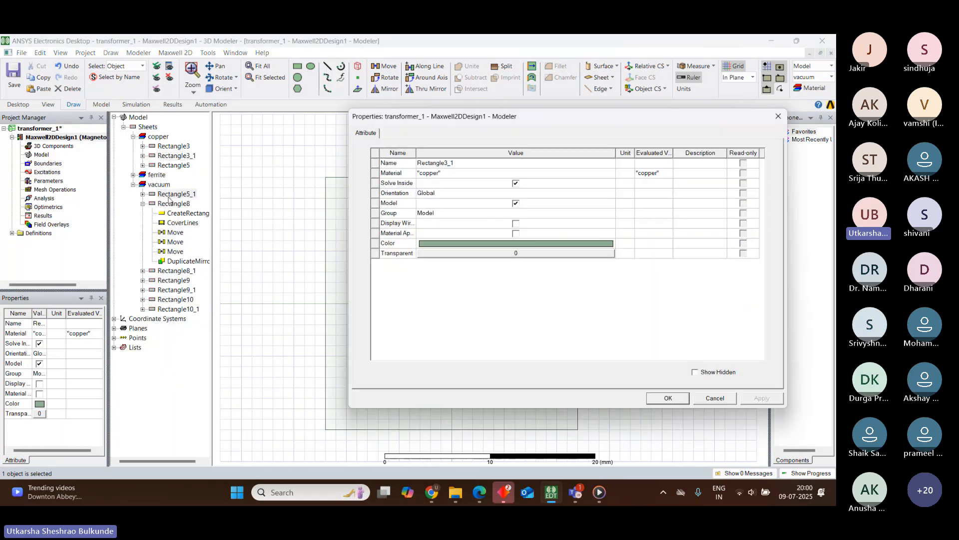
pyautogui.click(450, 172)
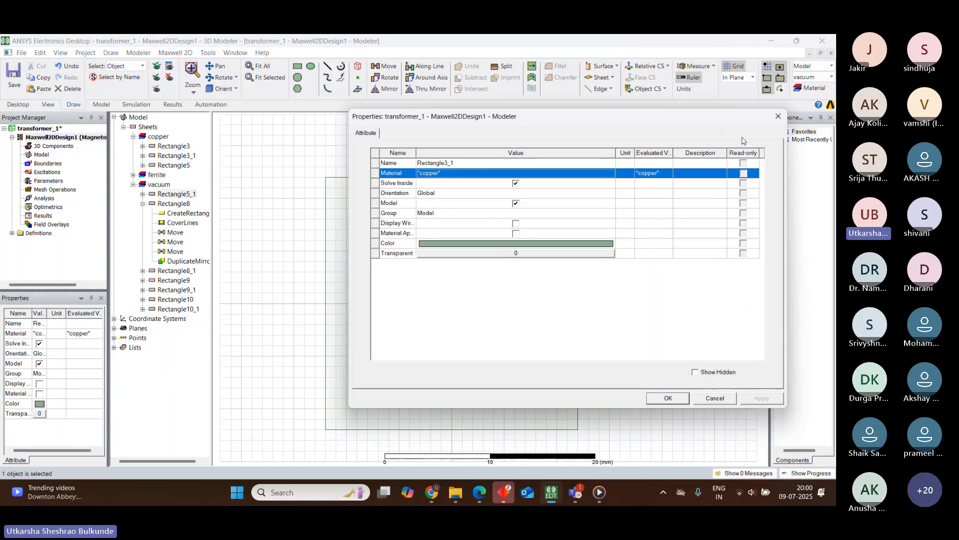
pyautogui.click(778, 116)
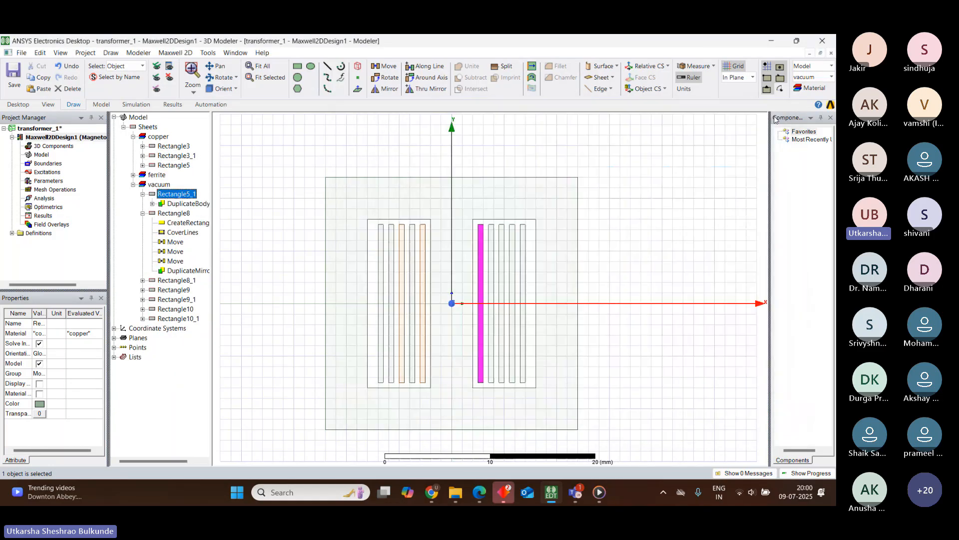
pyautogui.doubleClick(169, 195)
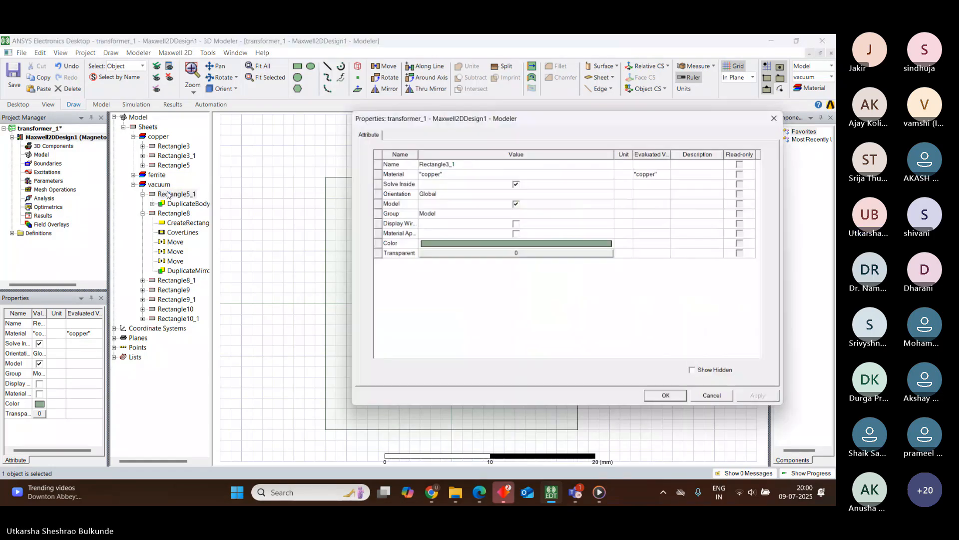
pyautogui.click(438, 172)
pyautogui.click(438, 173)
pyautogui.click(439, 196)
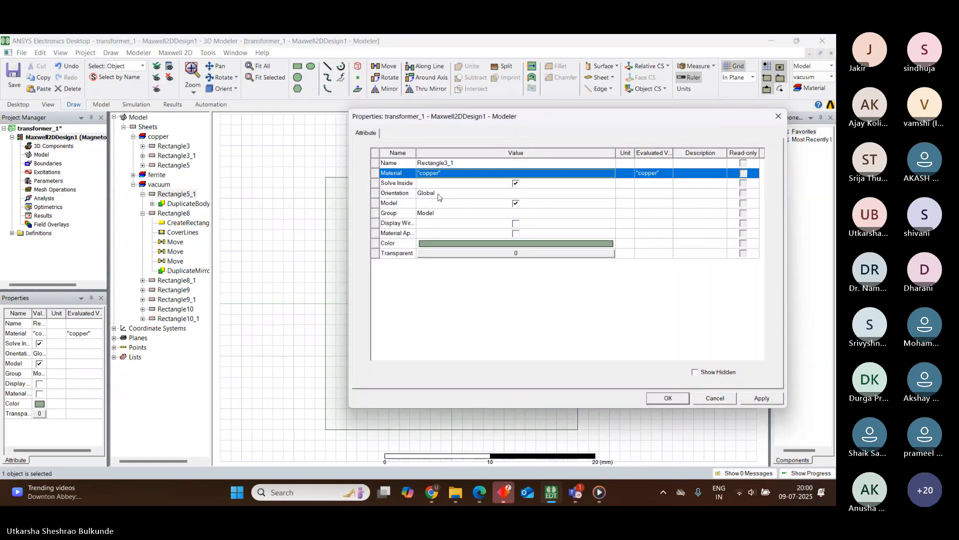
pyautogui.click(757, 398)
pyautogui.click(669, 399)
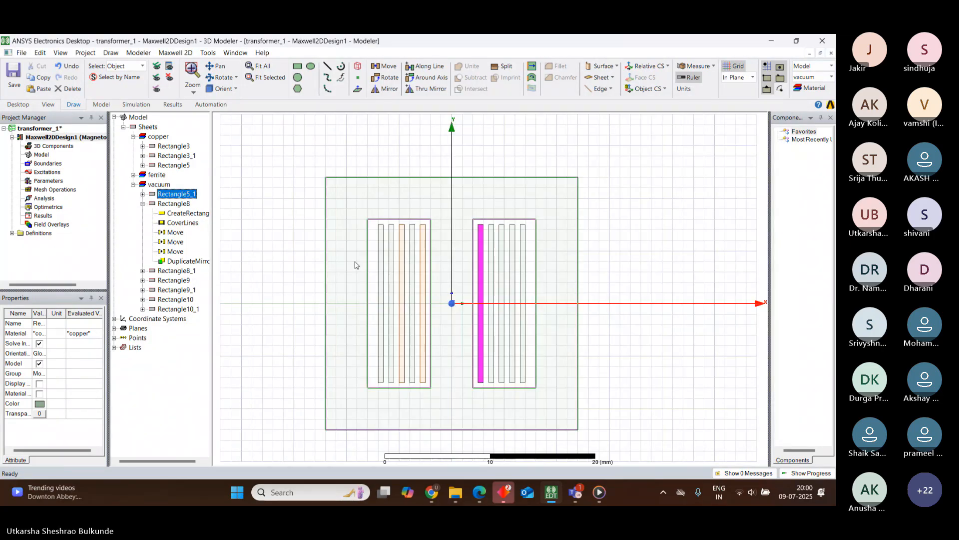
# Reopen Rectangle5_1's properties from the tree and reapply copper
pyautogui.doubleClick(169, 195)
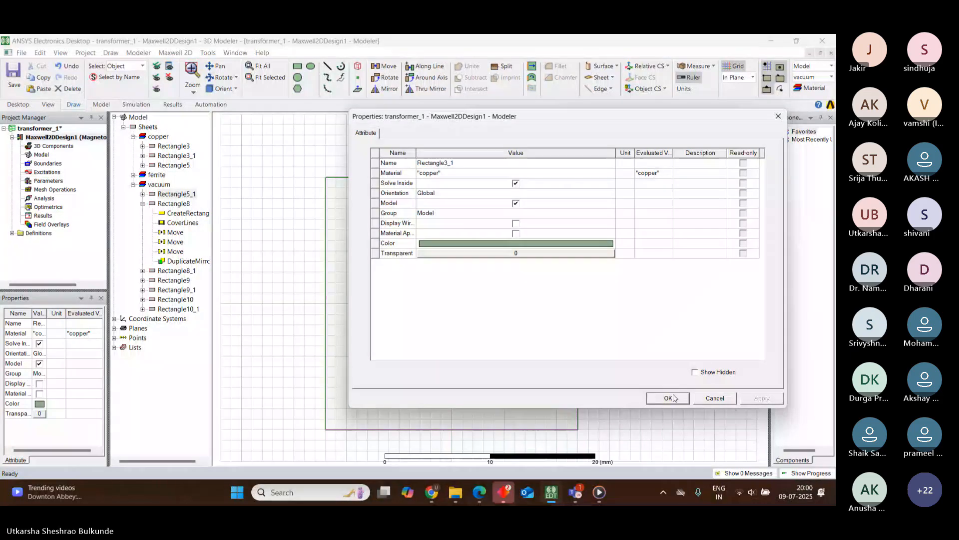
pyautogui.click(672, 396)
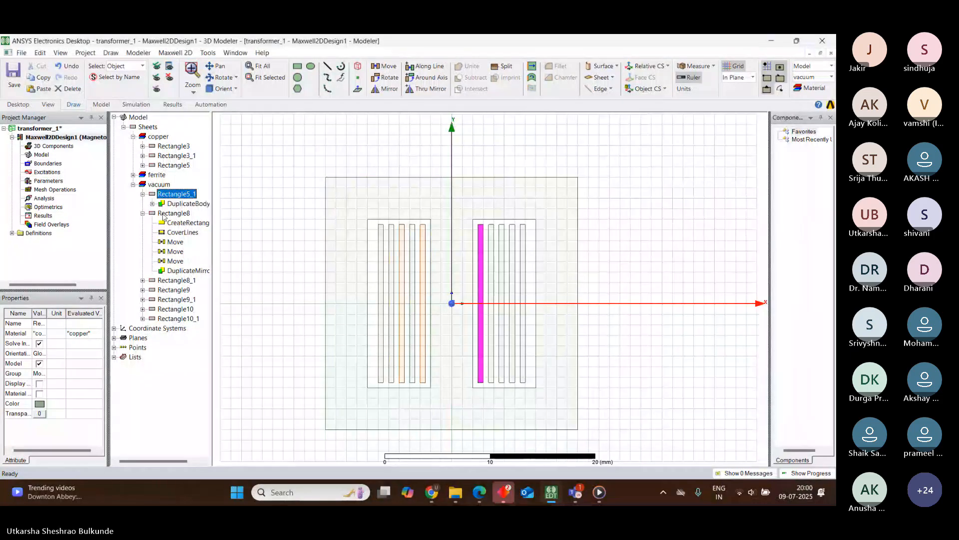
pyautogui.doubleClick(169, 195)
pyautogui.click(458, 172)
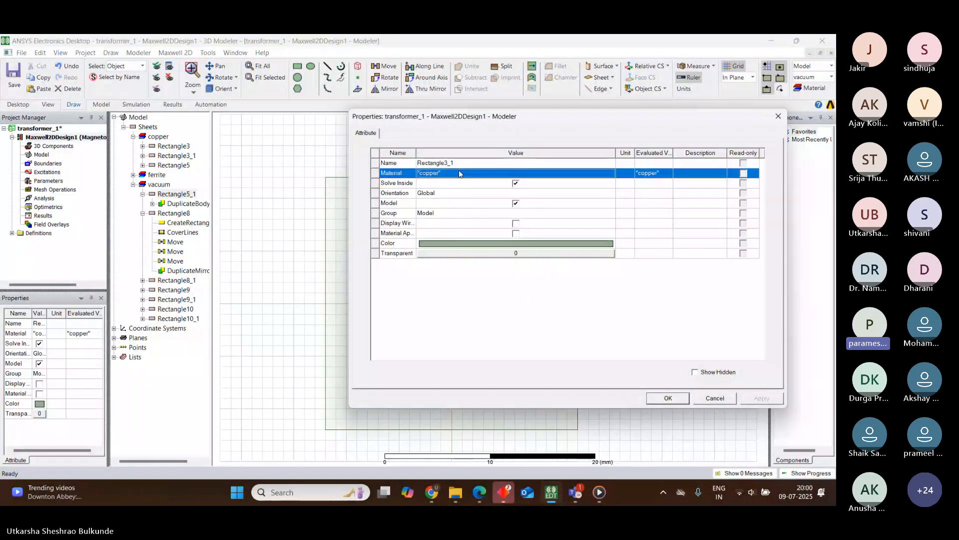
pyautogui.click(459, 173)
pyautogui.click(442, 196)
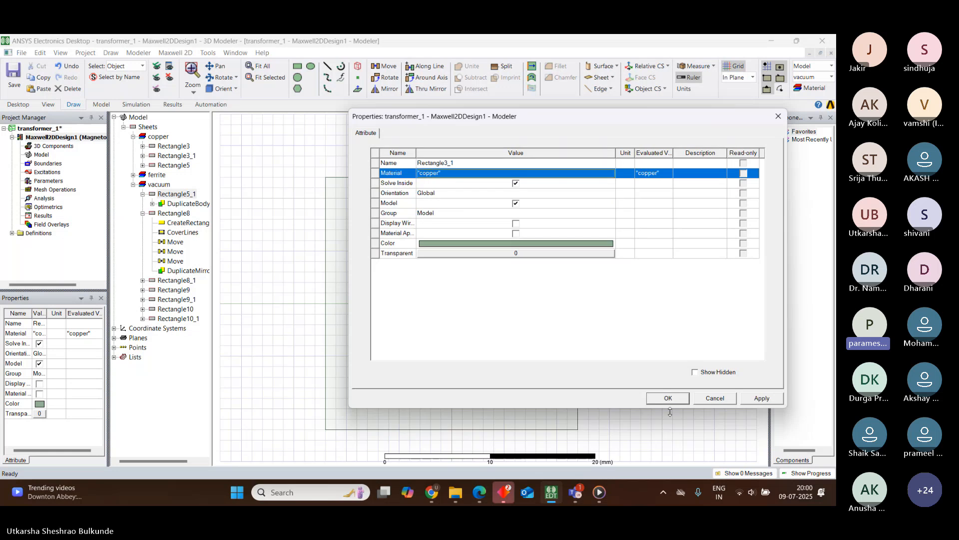
pyautogui.click(769, 398)
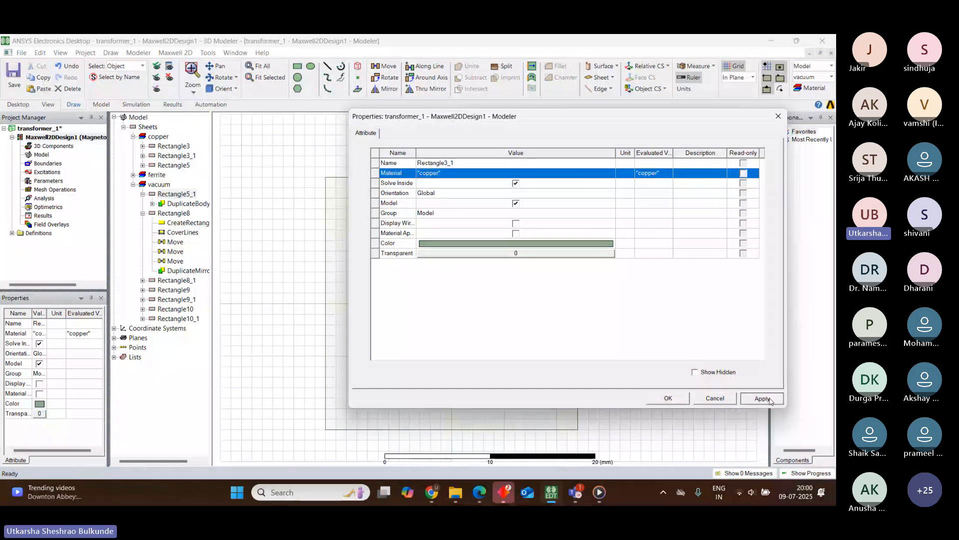
pyautogui.click(668, 398)
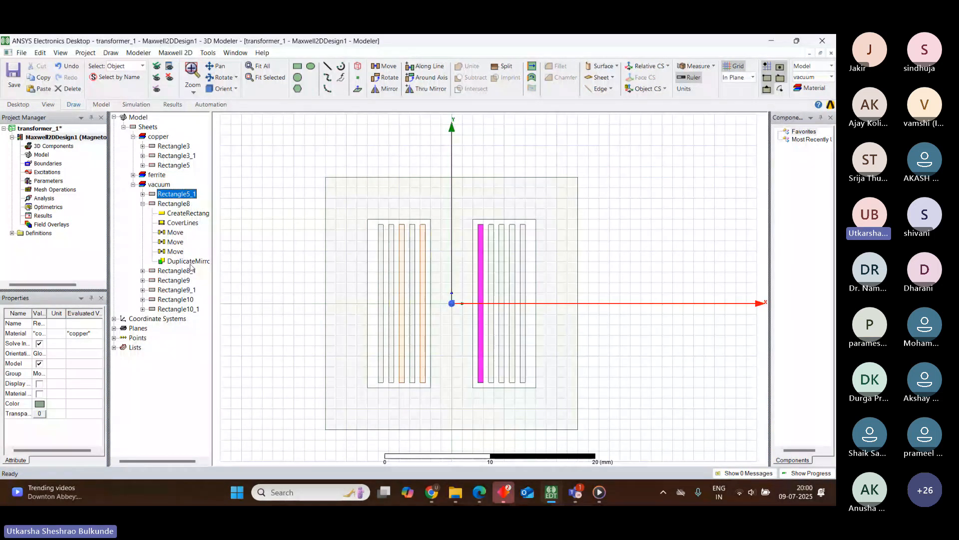
# Open Rectangle5_1's properties from the drawing and apply copper once more
pyautogui.click(142, 194)
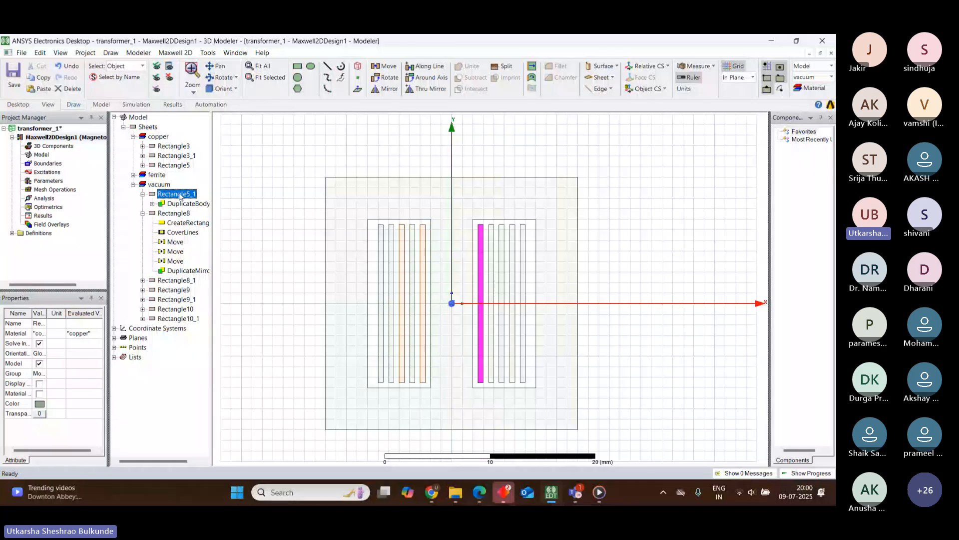
pyautogui.doubleClick(424, 250)
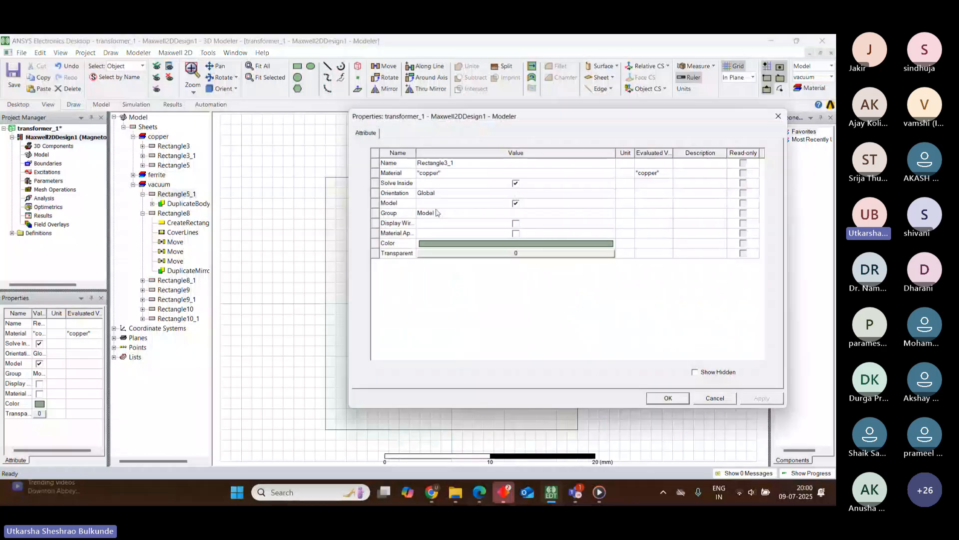
pyautogui.click(446, 173)
pyautogui.click(447, 173)
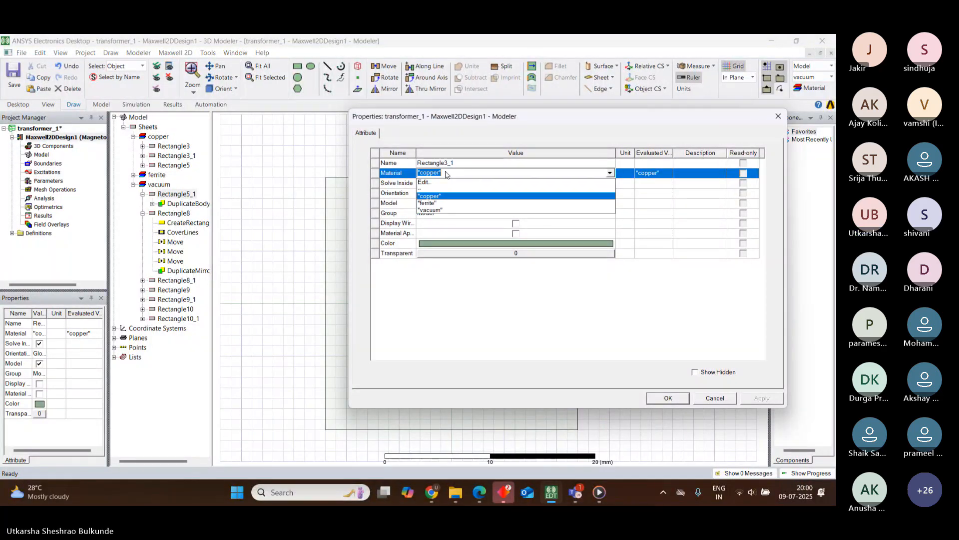
pyautogui.click(430, 195)
pyautogui.click(767, 398)
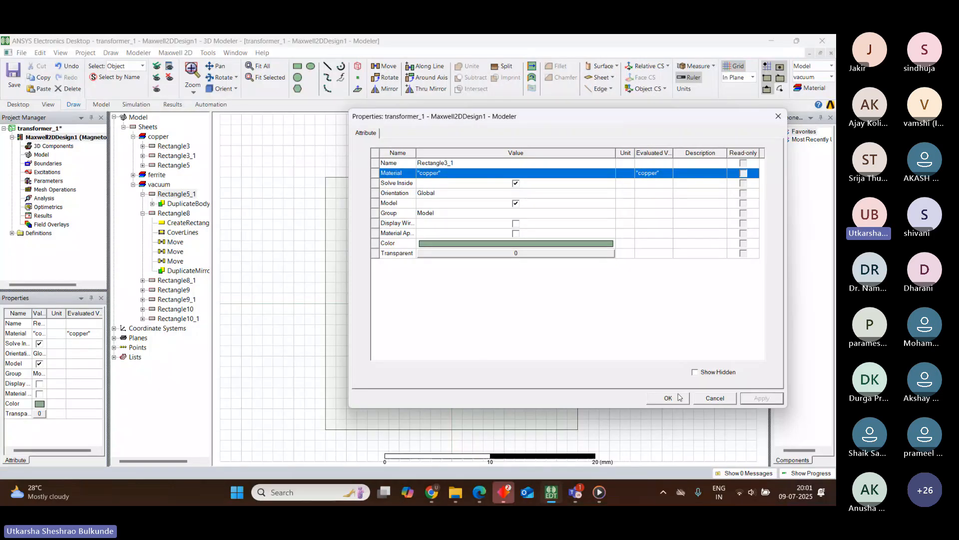
pyautogui.click(672, 402)
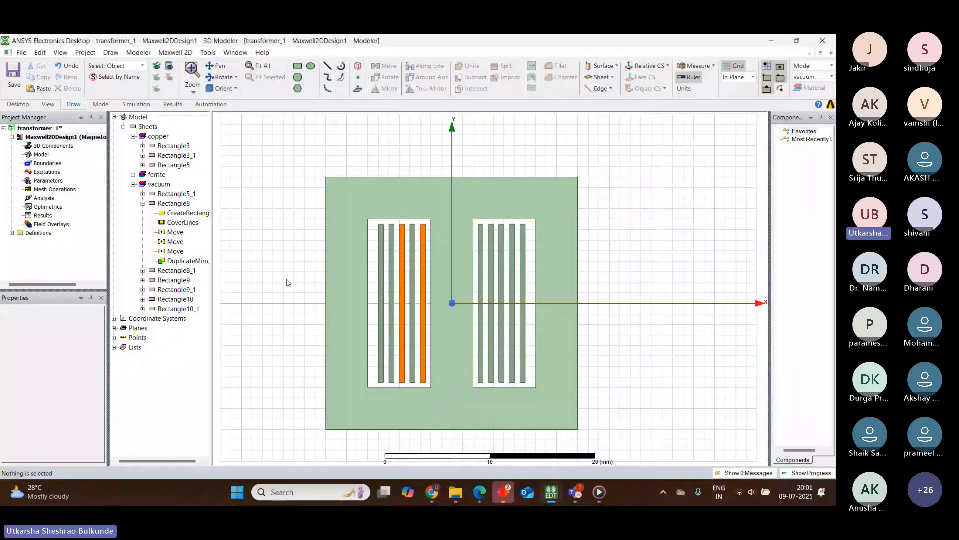
# Set both Rectangle8 and Rectangle9 to copper
pyautogui.click(166, 204)
pyautogui.doubleClick(166, 203)
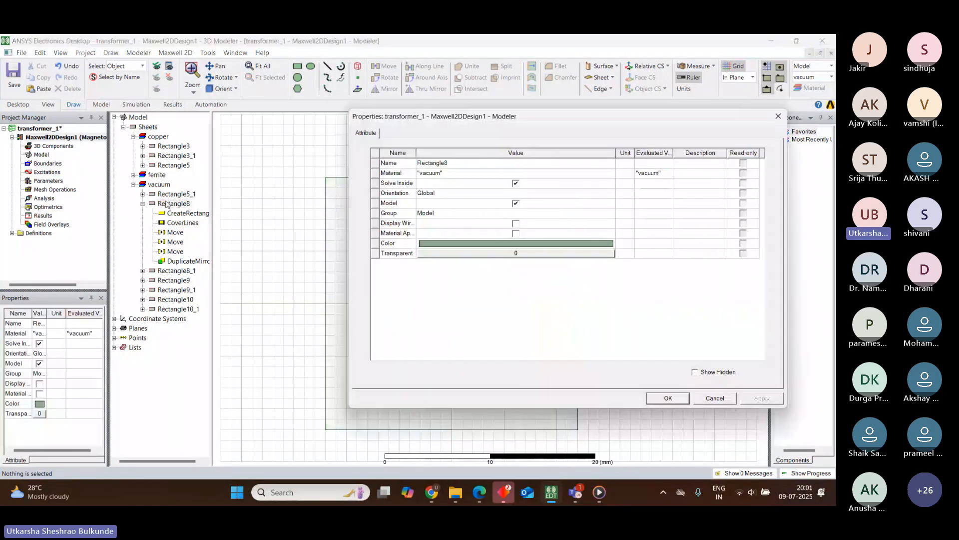
pyautogui.click(455, 173)
pyautogui.click(456, 174)
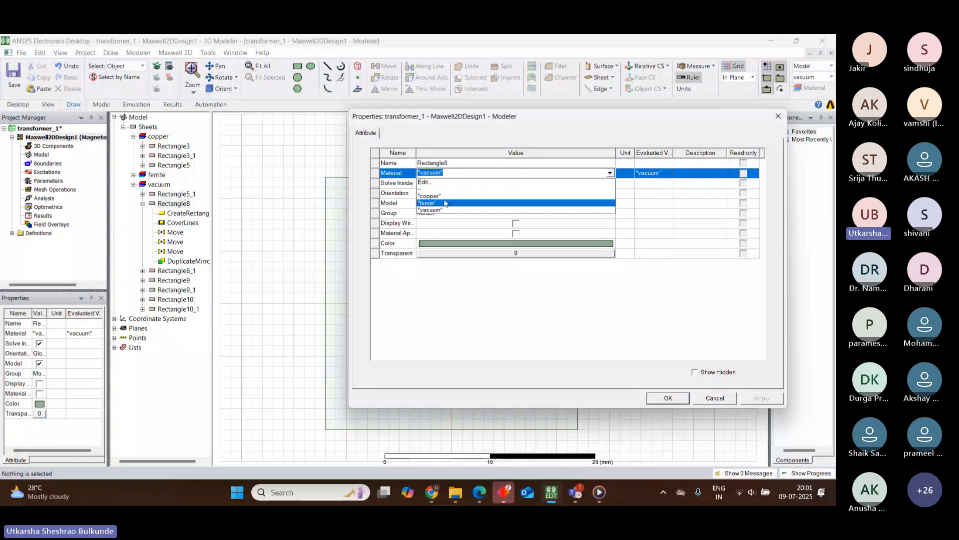
pyautogui.click(445, 196)
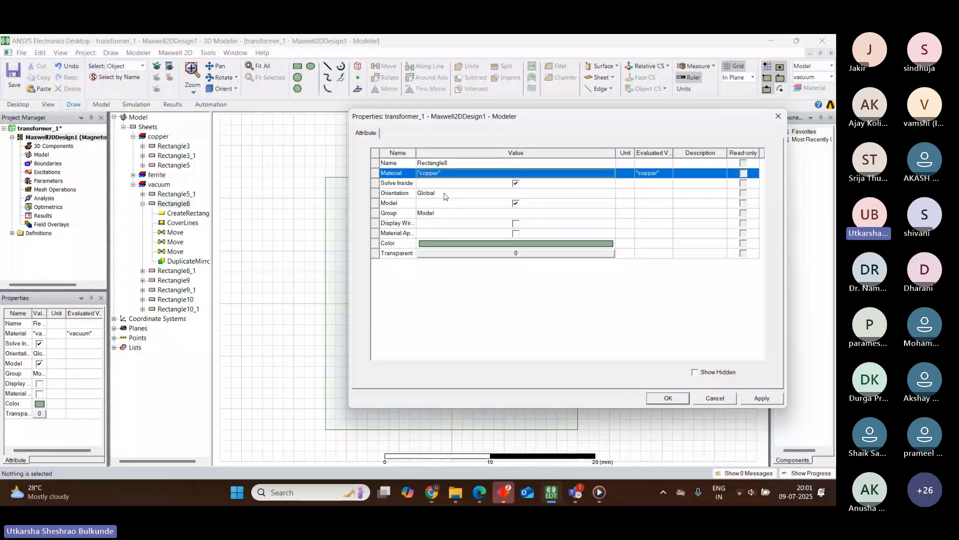
pyautogui.click(764, 398)
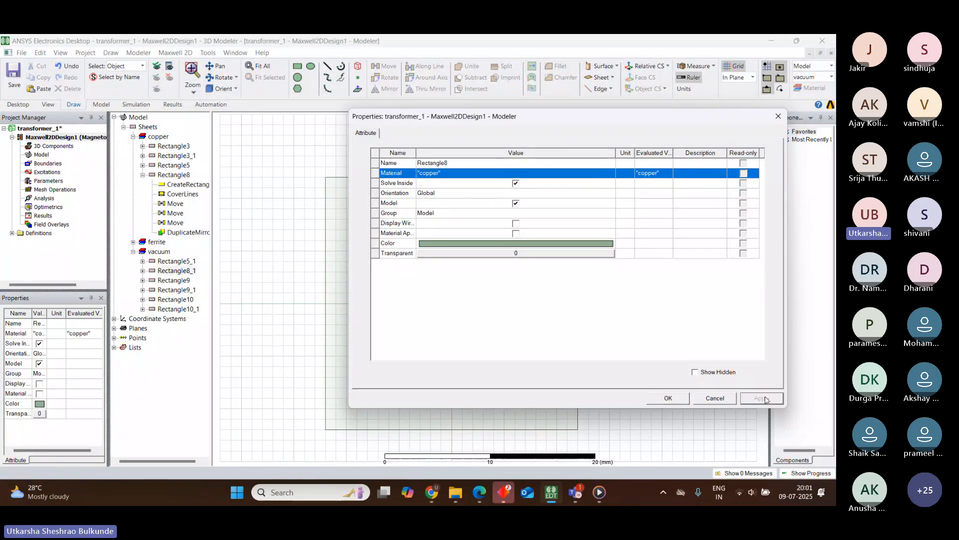
pyautogui.click(669, 399)
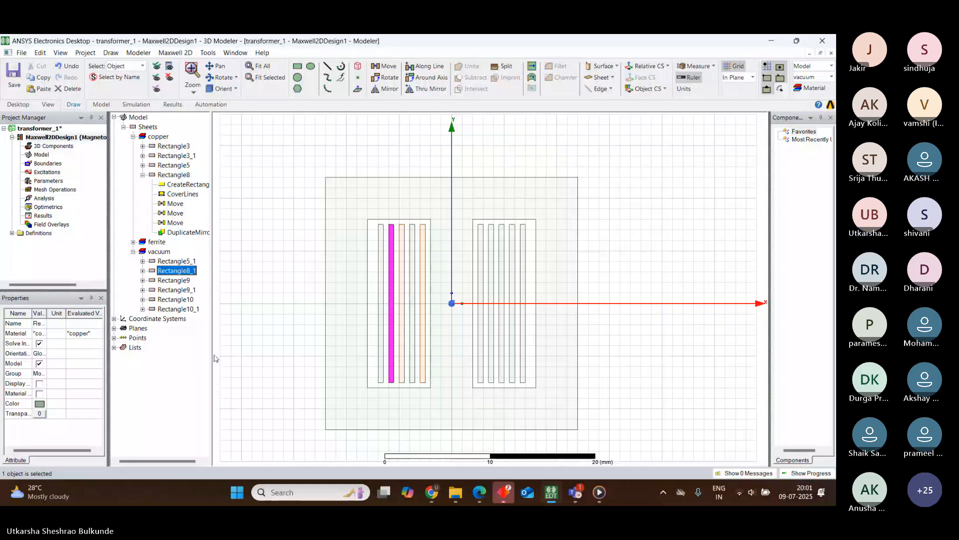
pyautogui.doubleClick(170, 280)
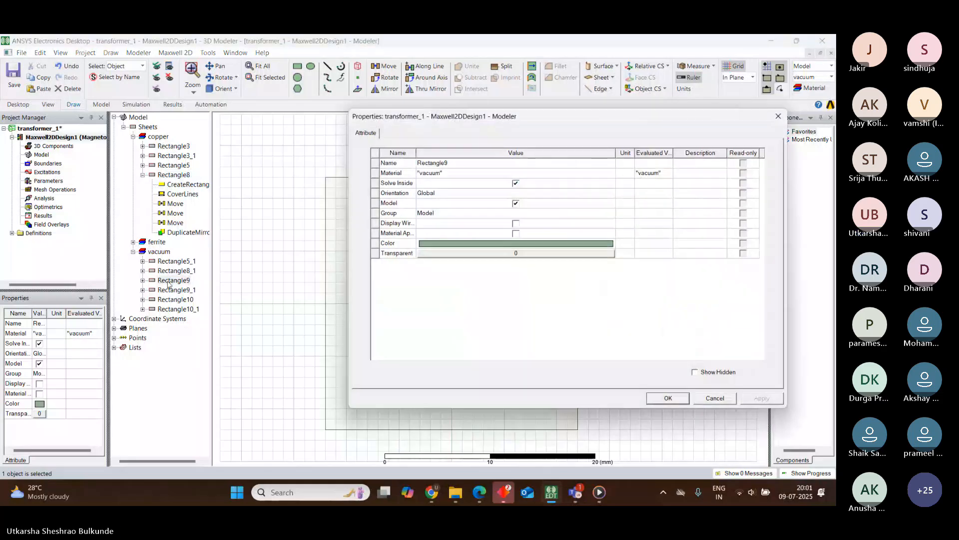
pyautogui.click(448, 173)
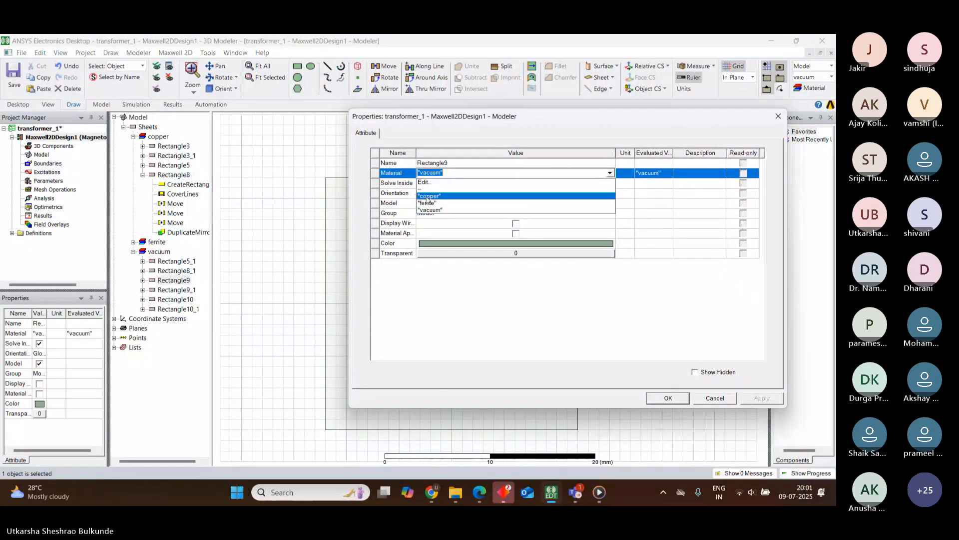
pyautogui.click(429, 196)
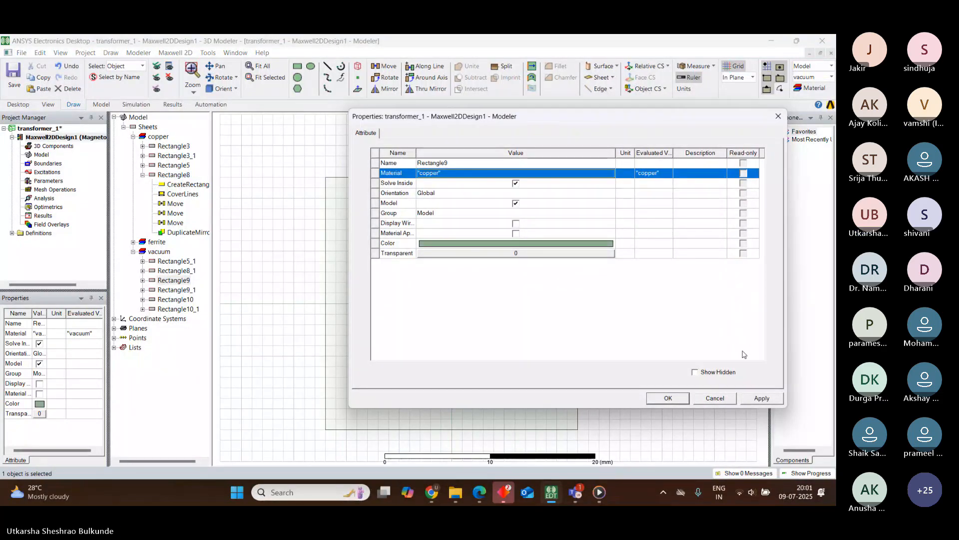
pyautogui.click(687, 400)
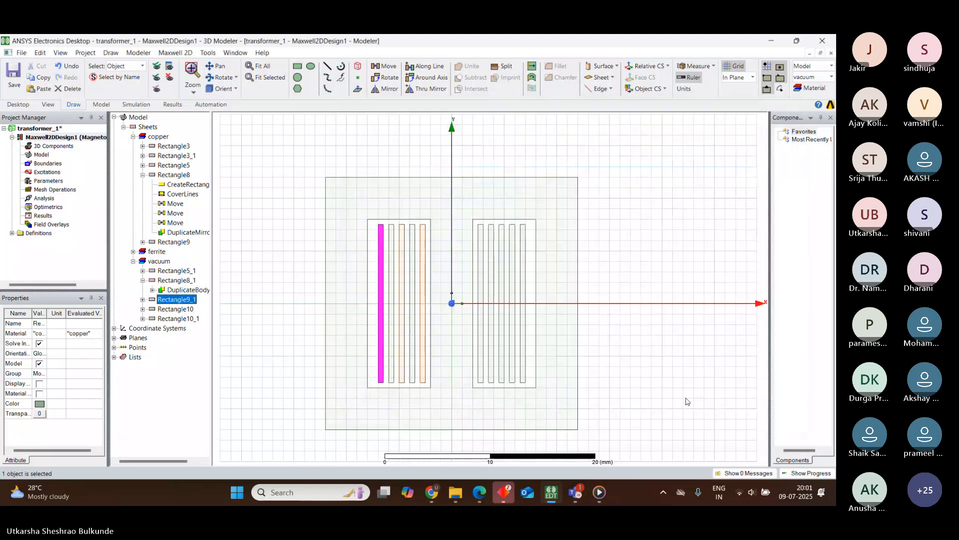
# Change Rectangle8_1's material from vacuum to copper
pyautogui.doubleClick(180, 281)
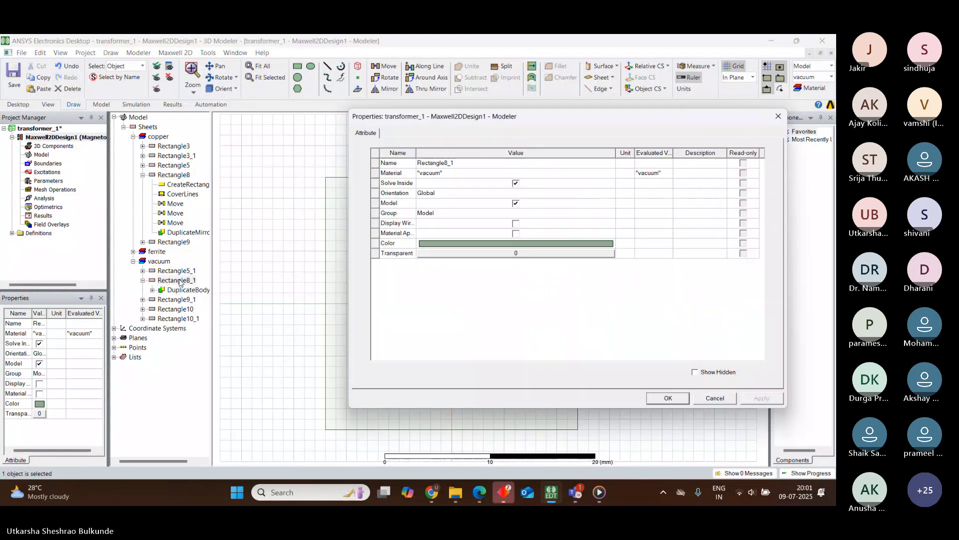
pyautogui.click(443, 171)
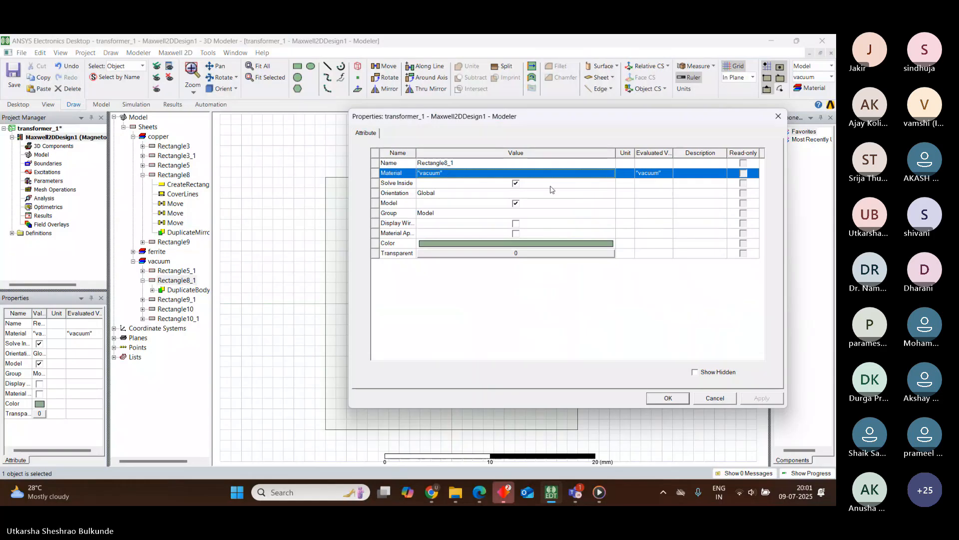
pyautogui.click(516, 174)
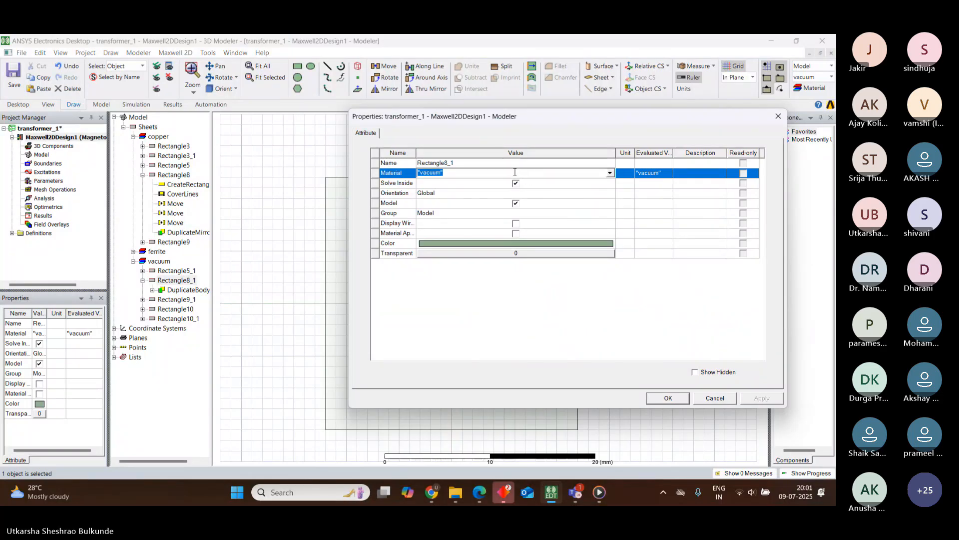
pyautogui.click(610, 173)
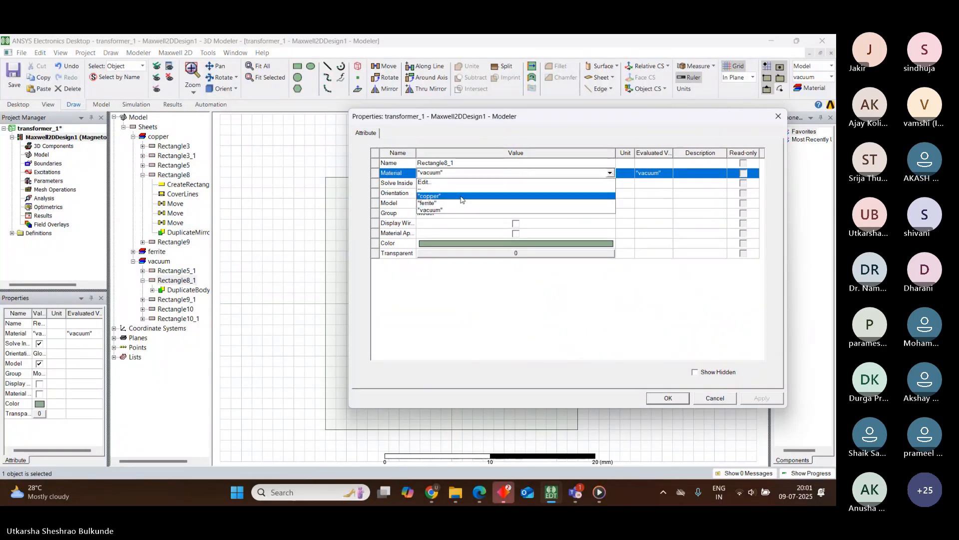
pyautogui.click(575, 196)
pyautogui.click(665, 398)
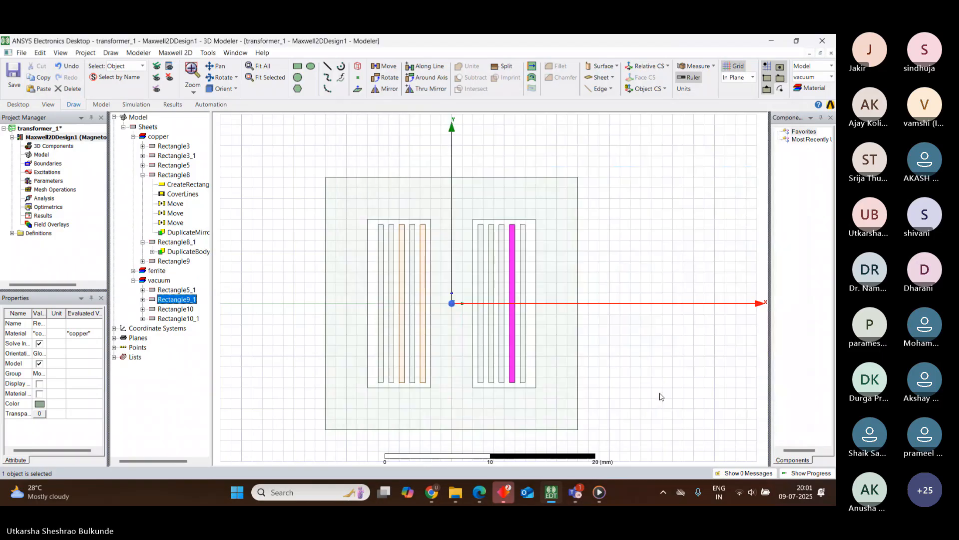
pyautogui.click(143, 290)
# Set Rectangle5_1's material to copper
pyautogui.doubleClick(171, 290)
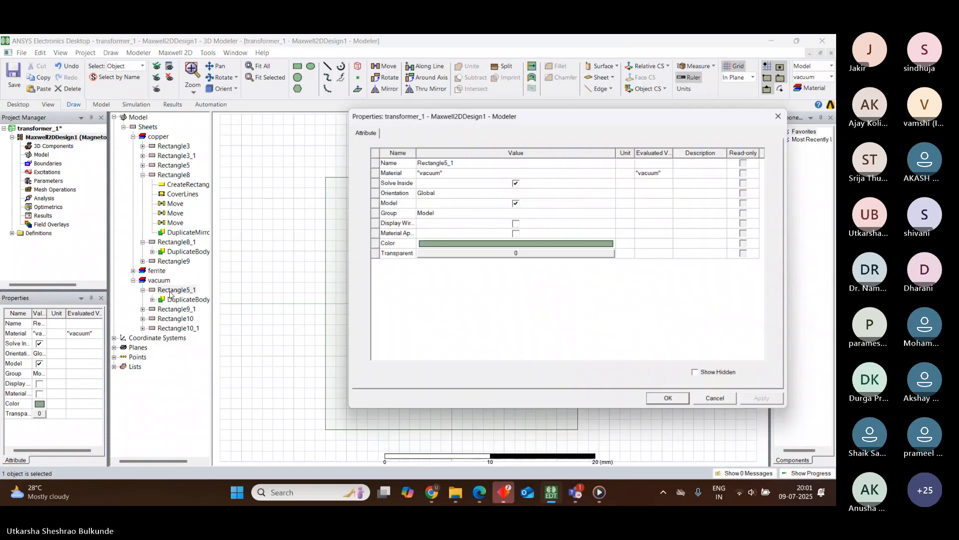
pyautogui.click(460, 174)
pyautogui.click(445, 194)
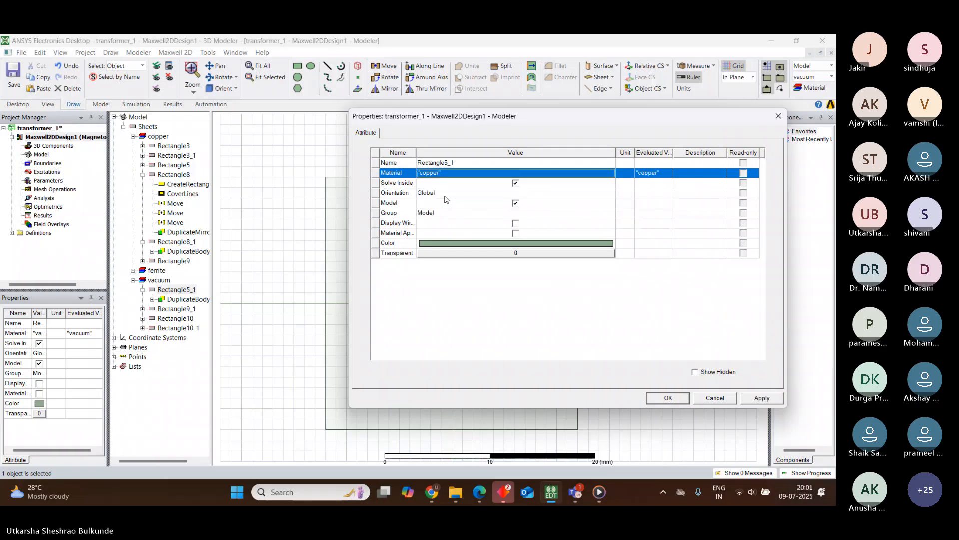
pyautogui.click(668, 398)
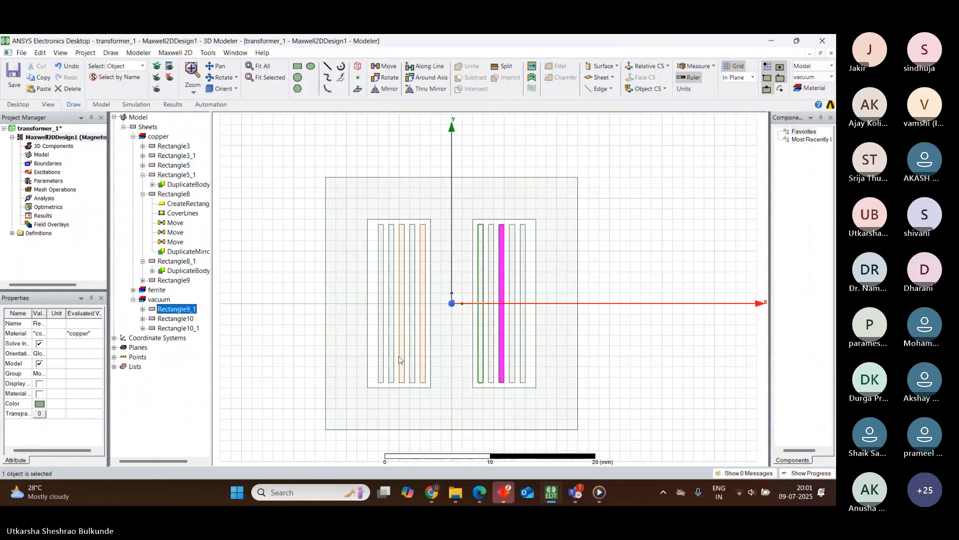
# Reopen Rectangle5_1's properties twice to confirm it stays copper
pyautogui.doubleClick(170, 310)
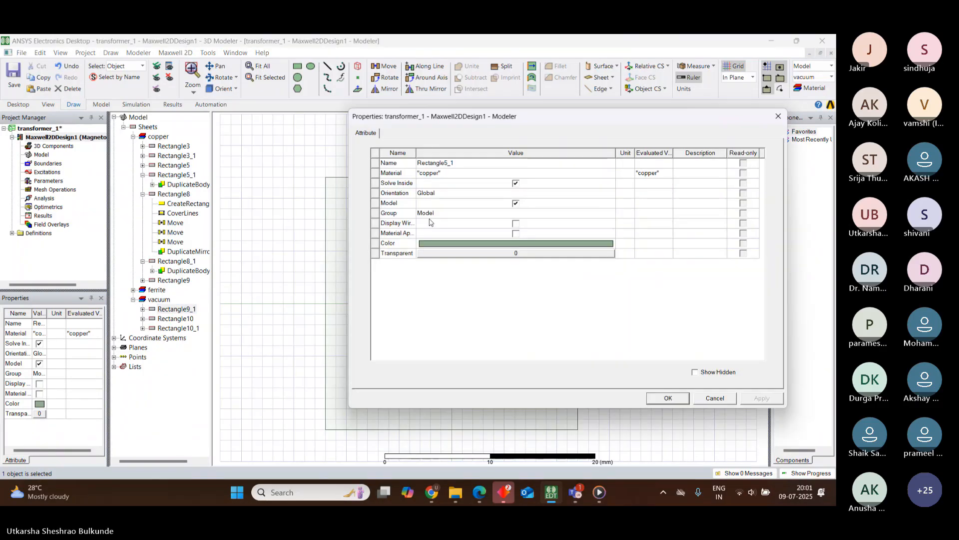
pyautogui.click(444, 173)
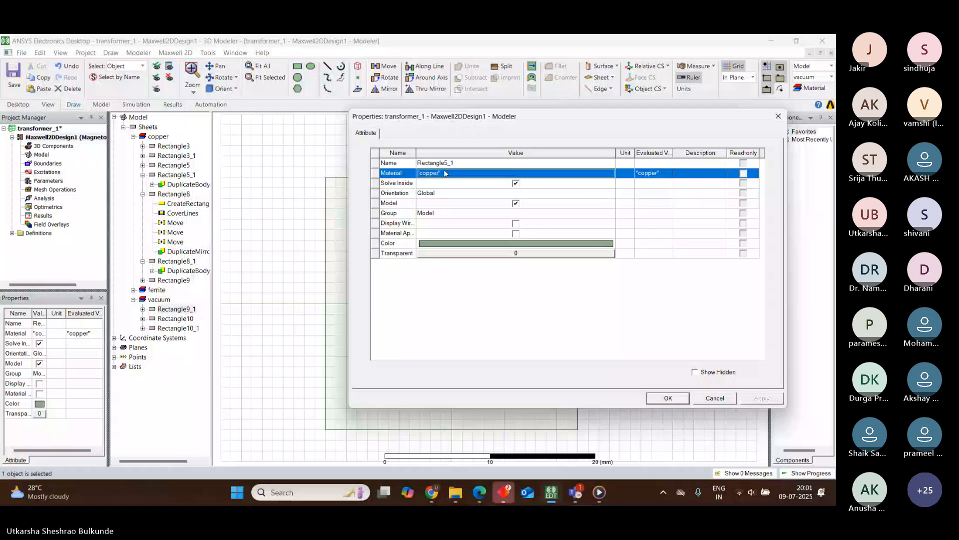
pyautogui.click(445, 173)
pyautogui.click(455, 198)
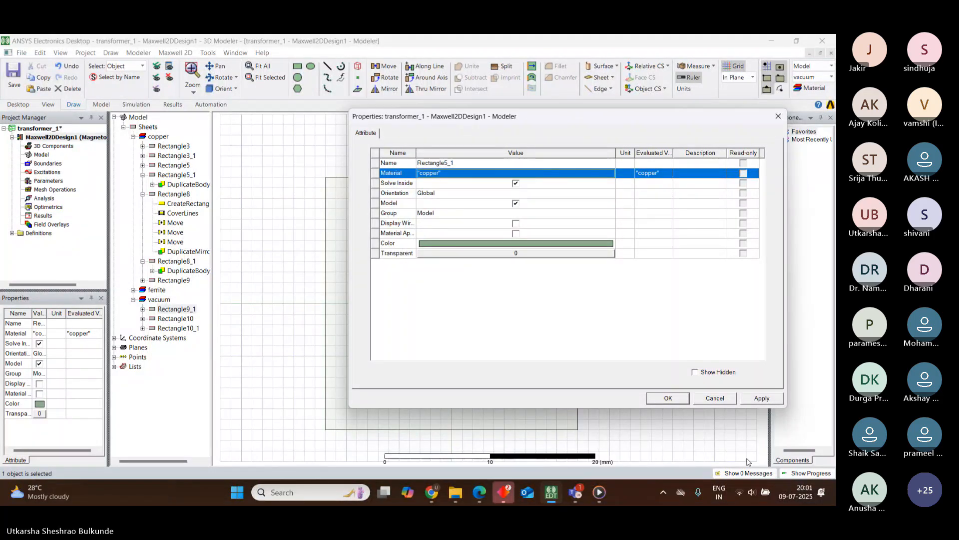
pyautogui.click(668, 398)
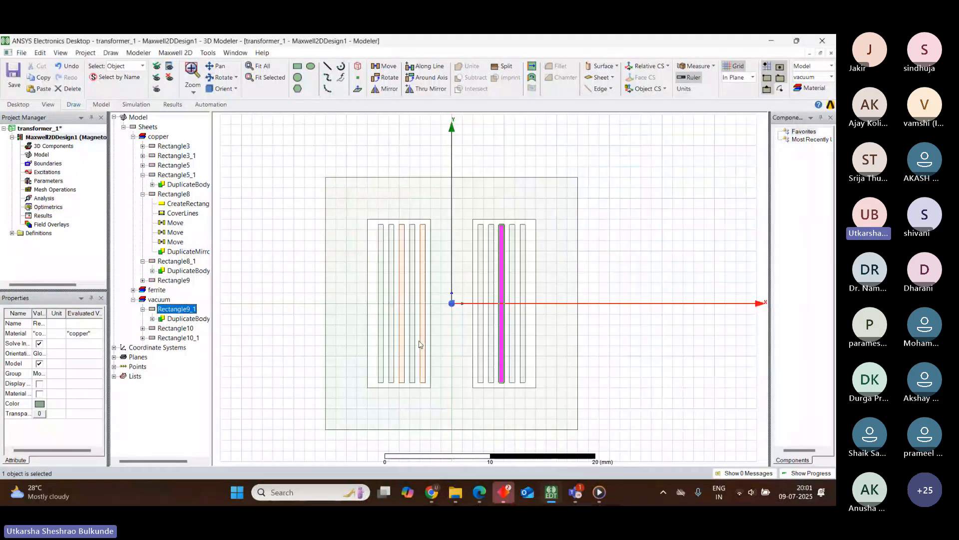
pyautogui.doubleClick(176, 309)
pyautogui.click(438, 173)
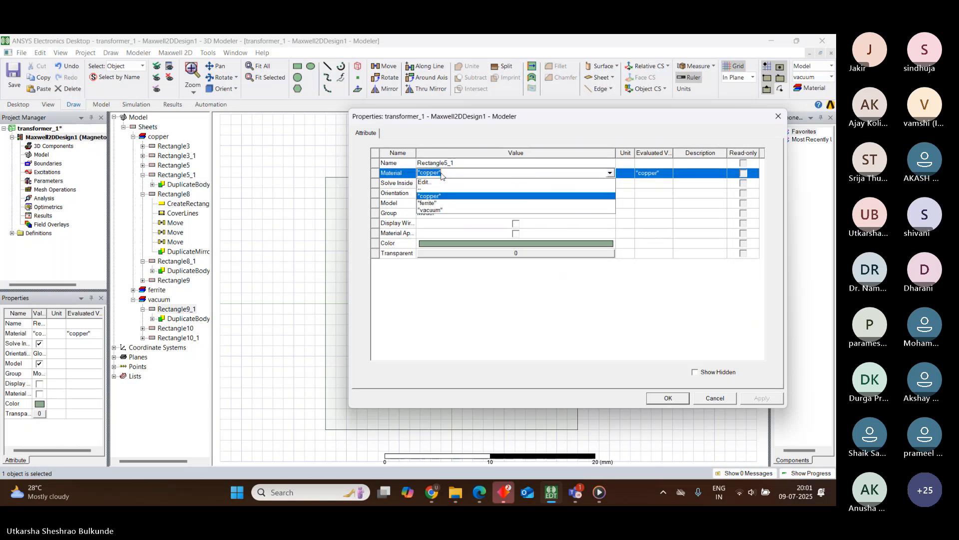
pyautogui.click(430, 196)
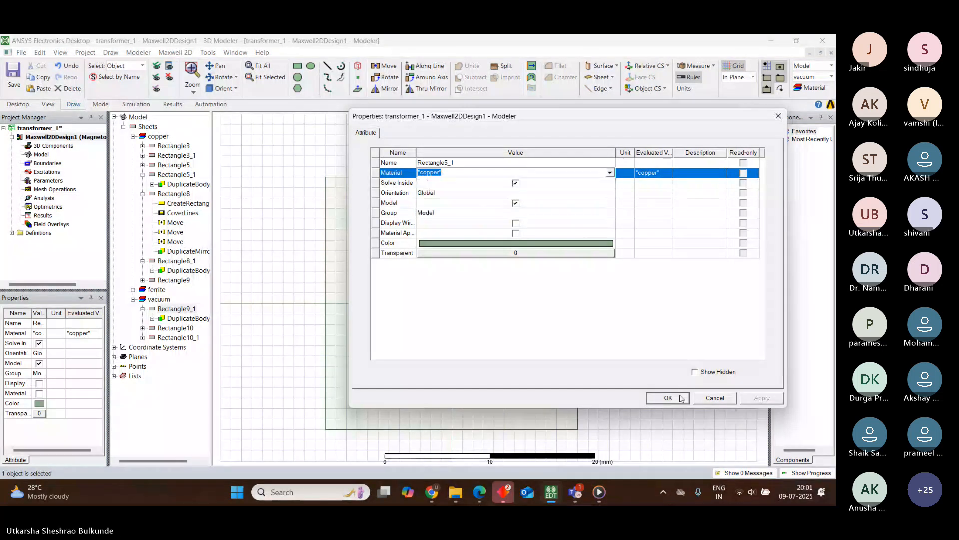
pyautogui.click(668, 398)
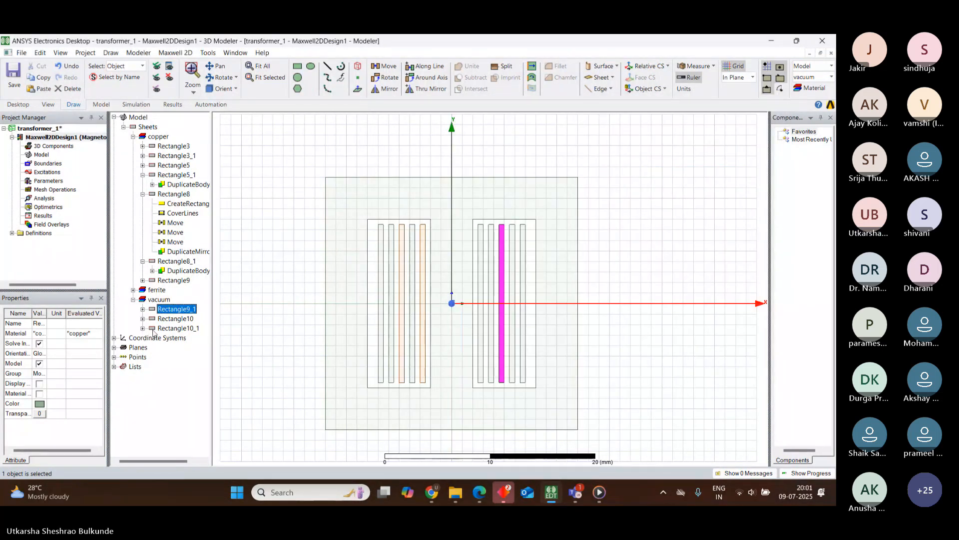
pyautogui.click(143, 318)
# Change Rectangle10's material to copper
pyautogui.doubleClick(175, 318)
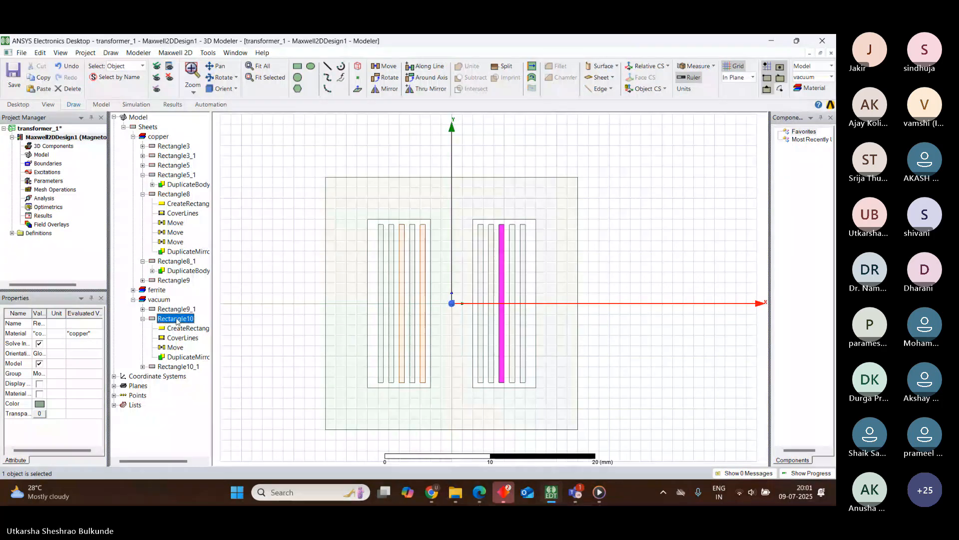
pyautogui.click(450, 168)
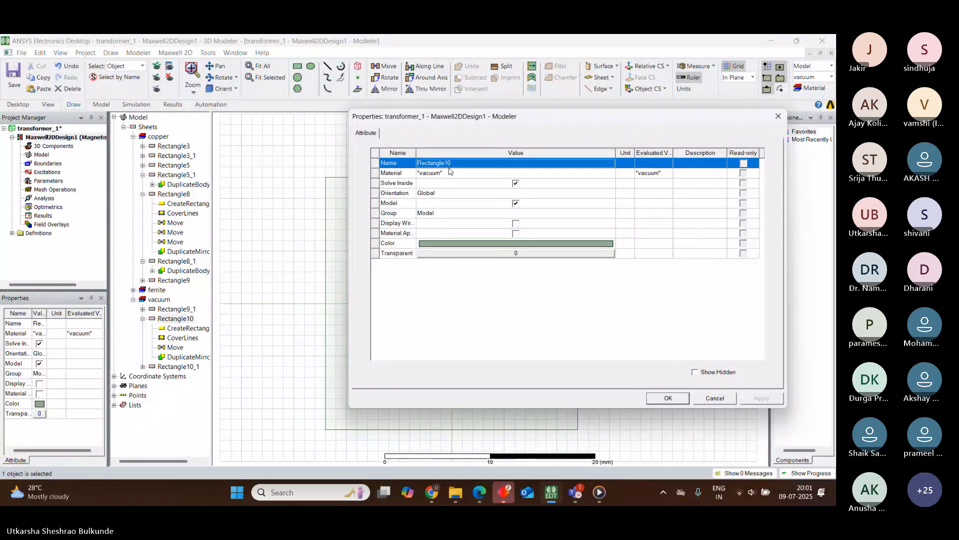
pyautogui.click(449, 173)
pyautogui.click(450, 173)
pyautogui.click(437, 198)
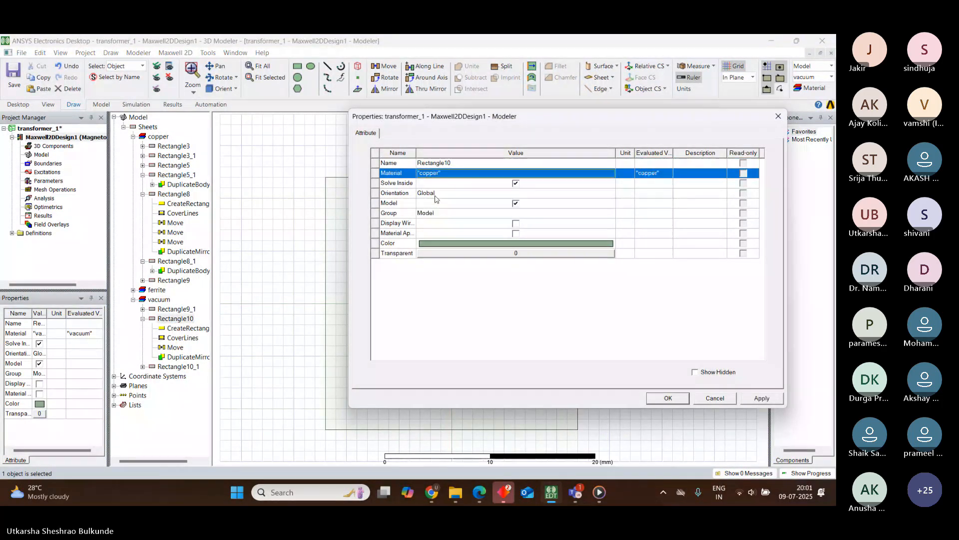
pyautogui.click(676, 402)
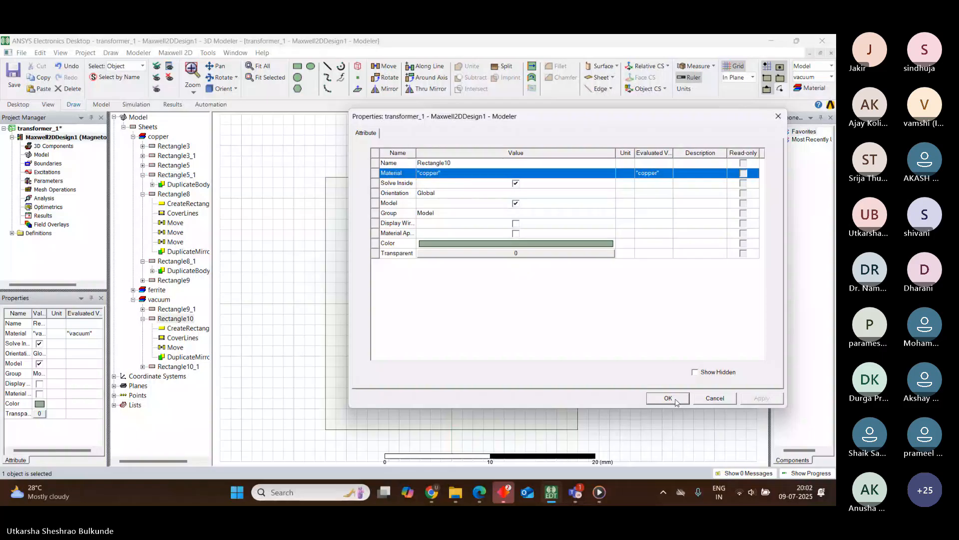
# Recheck and reapply copper on Rectangle10, then open Rectangle9_1's properties
pyautogui.doubleClick(168, 368)
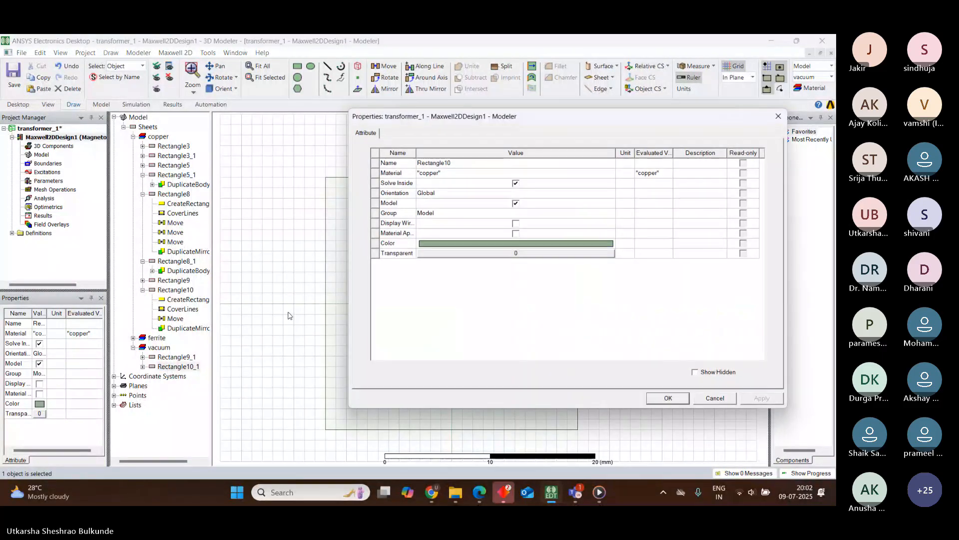
pyautogui.click(453, 174)
pyautogui.click(453, 174)
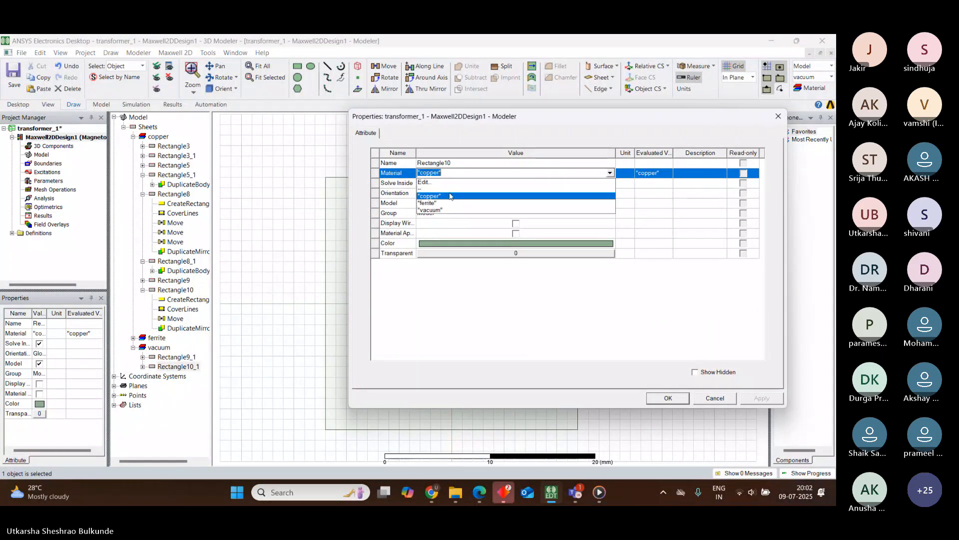
pyautogui.click(450, 196)
pyautogui.click(670, 399)
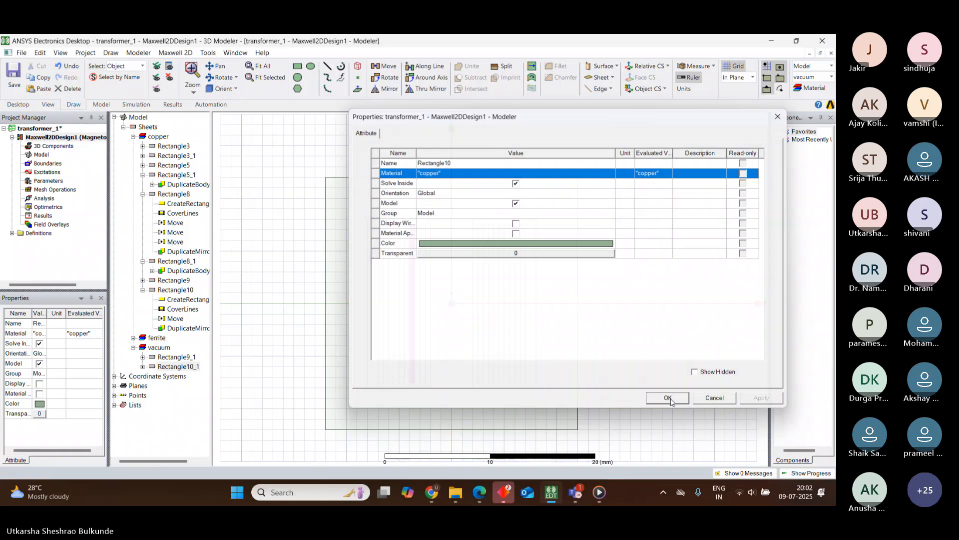
pyautogui.doubleClick(173, 365)
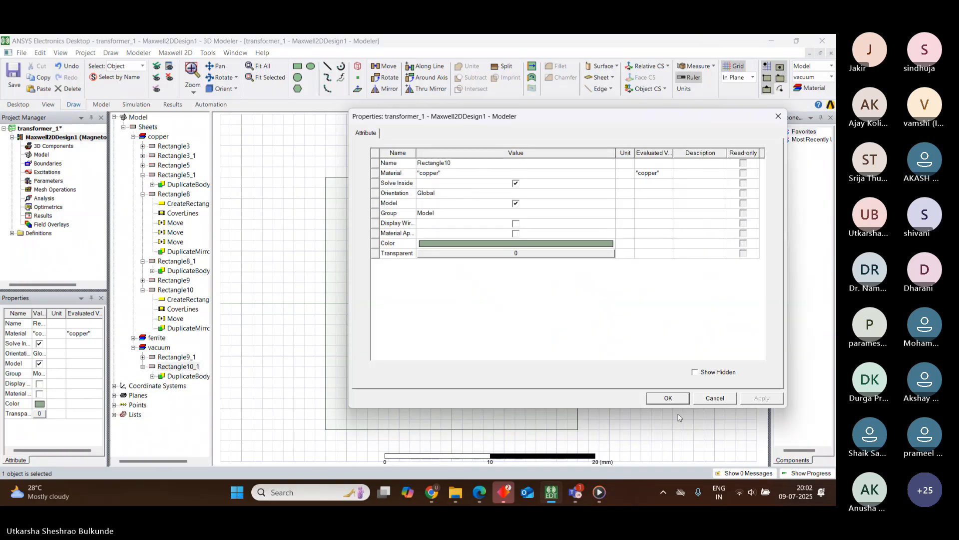
pyautogui.click(459, 173)
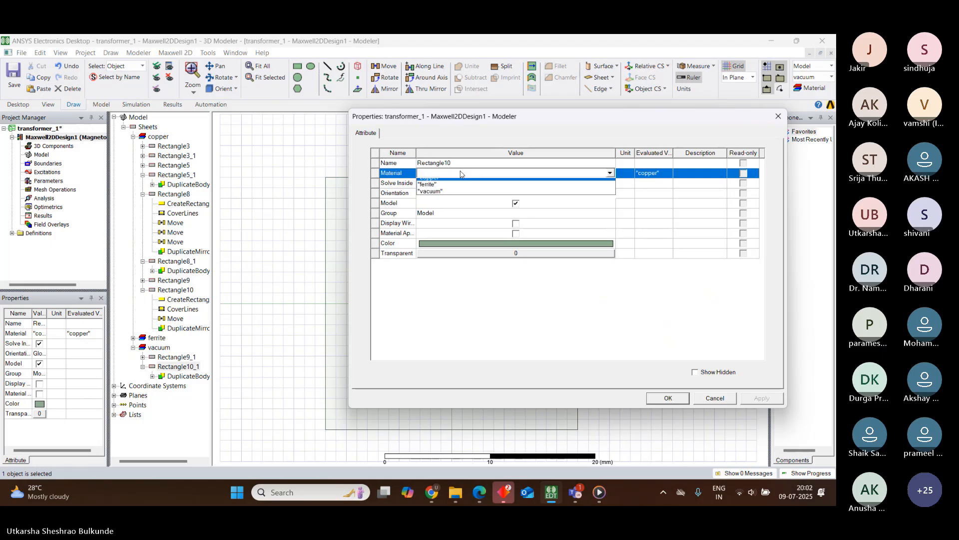
pyautogui.click(451, 196)
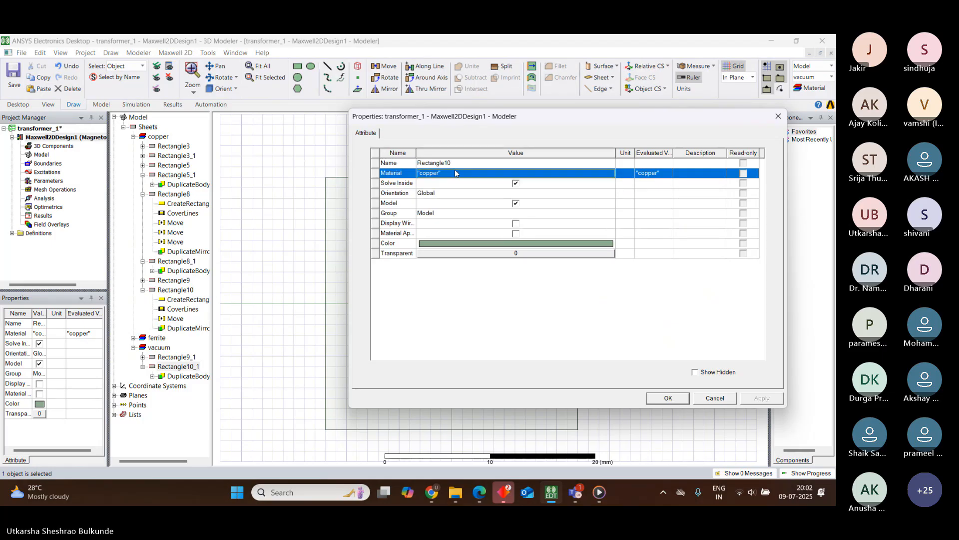
pyautogui.click(455, 173)
pyautogui.click(456, 195)
pyautogui.click(763, 399)
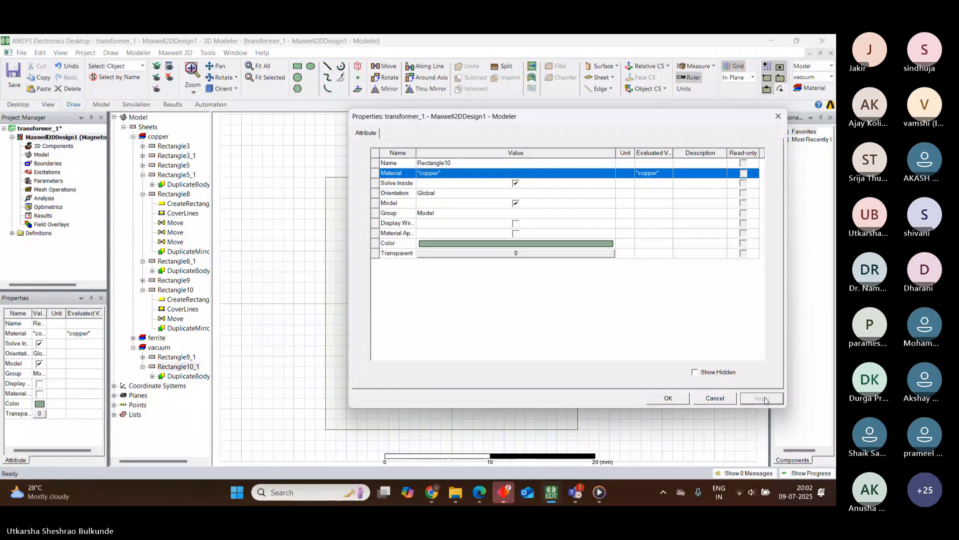
pyautogui.click(667, 398)
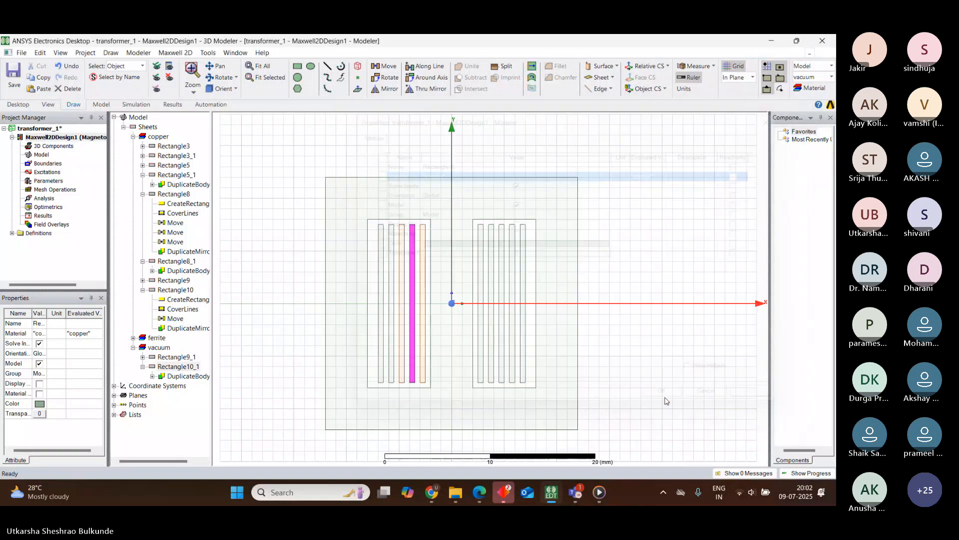
pyautogui.doubleClick(175, 357)
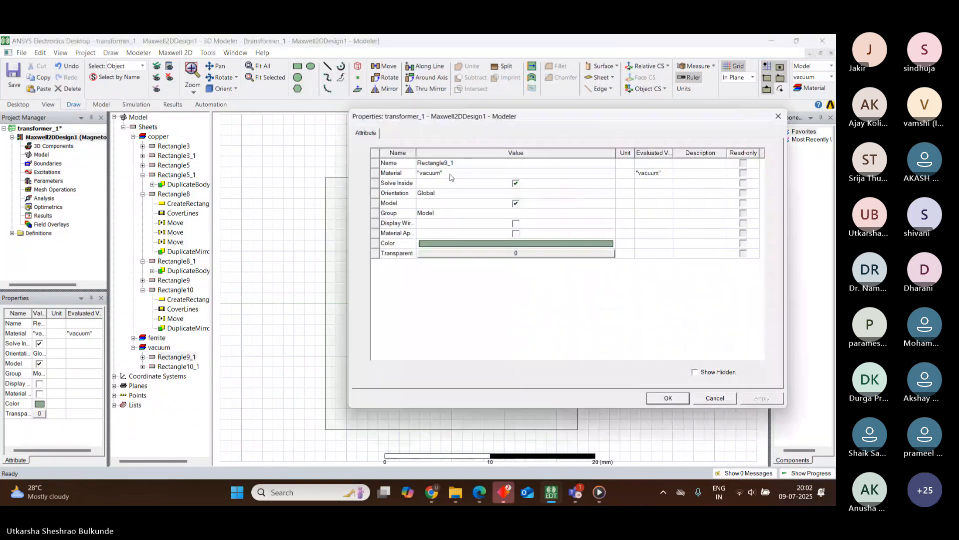
# Set Rectangle9_1's material to copper
pyautogui.click(450, 174)
pyautogui.click(447, 174)
pyautogui.click(440, 196)
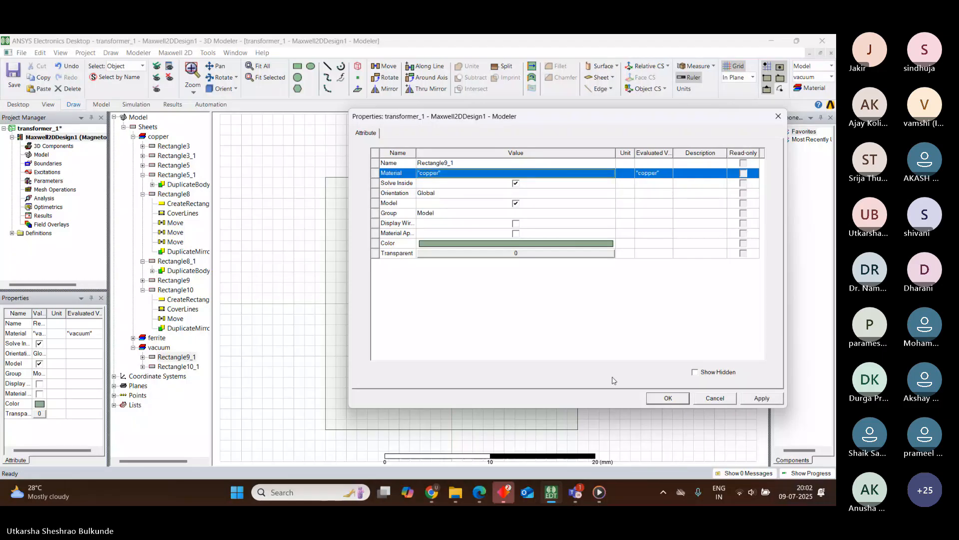
pyautogui.click(680, 399)
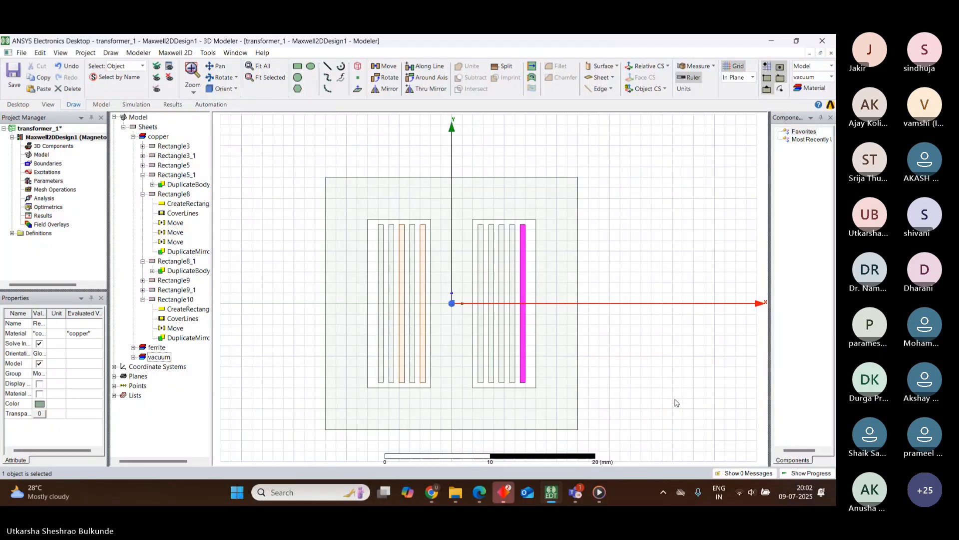
# Expand the vacuum group and switch the rectangle's material to vacuum, then back to copper
pyautogui.click(133, 357)
pyautogui.click(188, 367)
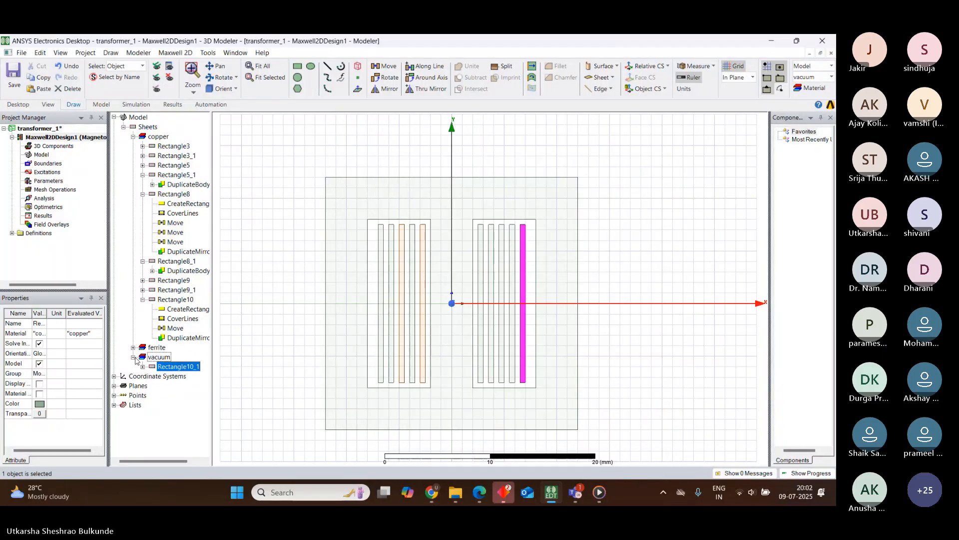
pyautogui.doubleClick(188, 368)
pyautogui.click(442, 174)
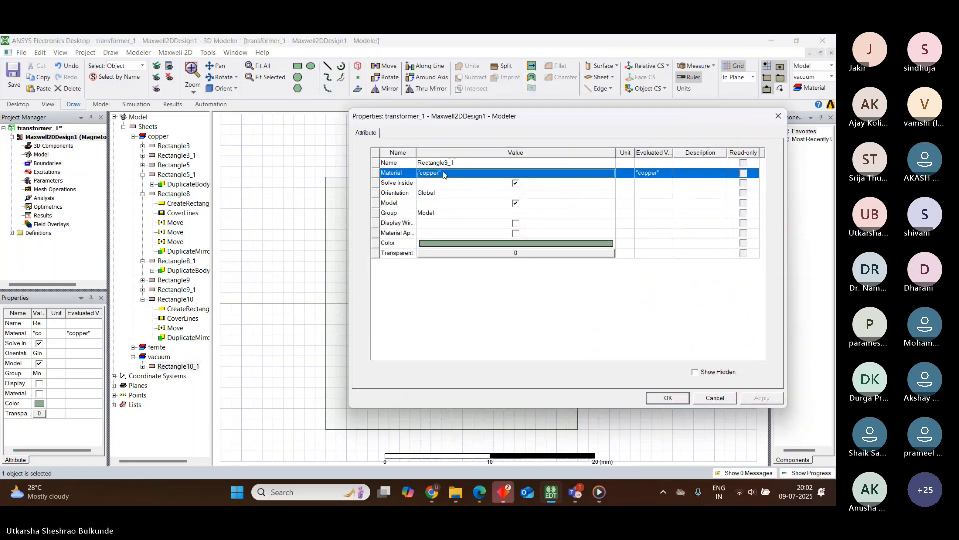
pyautogui.click(443, 173)
pyautogui.click(452, 173)
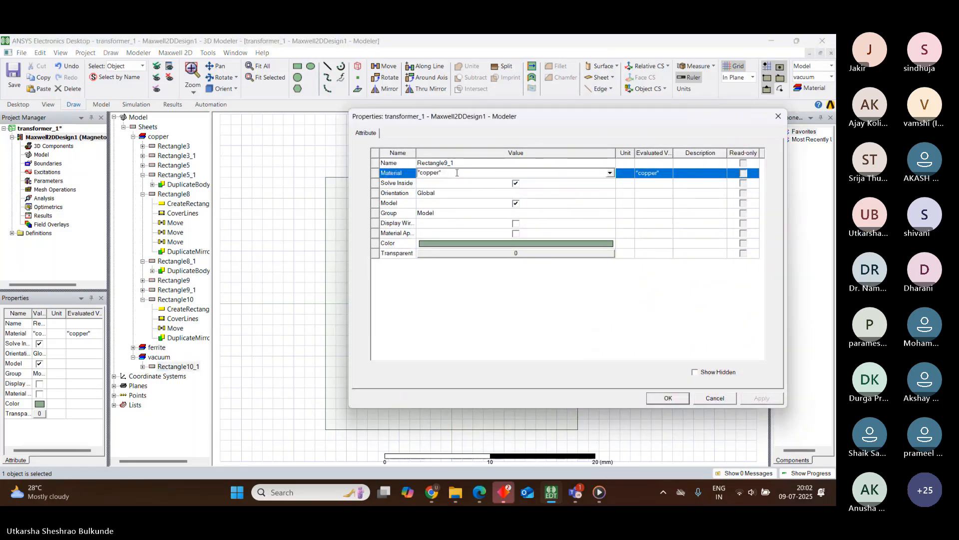
pyautogui.click(610, 173)
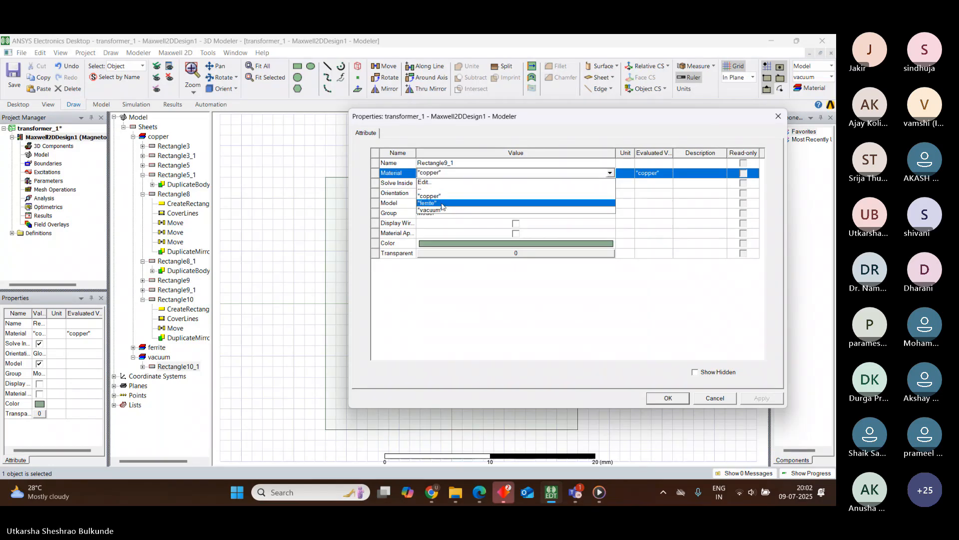
pyautogui.click(433, 210)
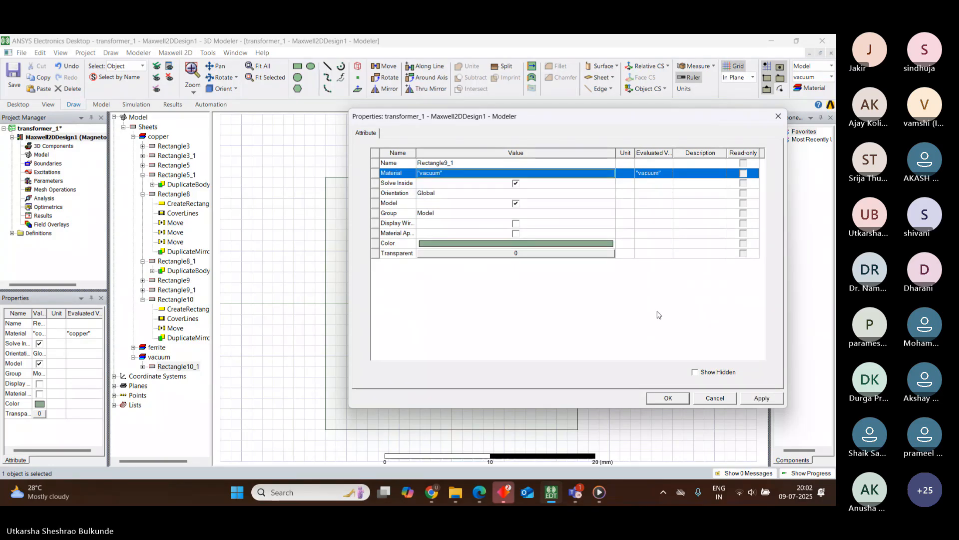
pyautogui.click(765, 402)
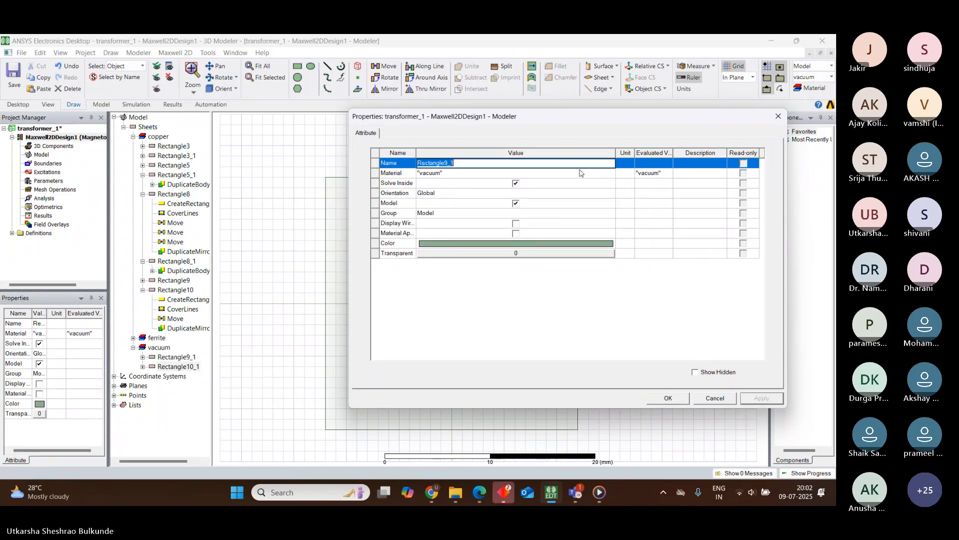
pyautogui.click(581, 173)
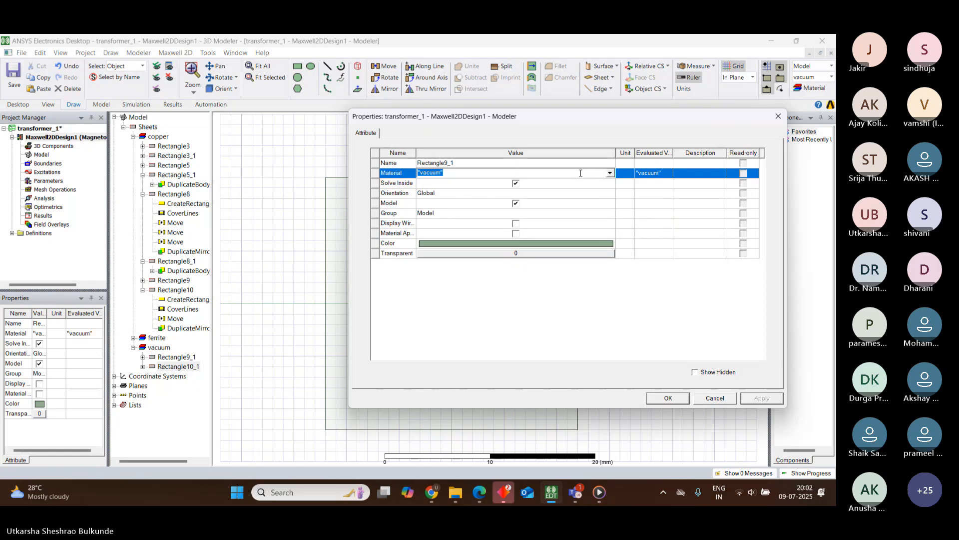
pyautogui.click(610, 173)
pyautogui.click(513, 196)
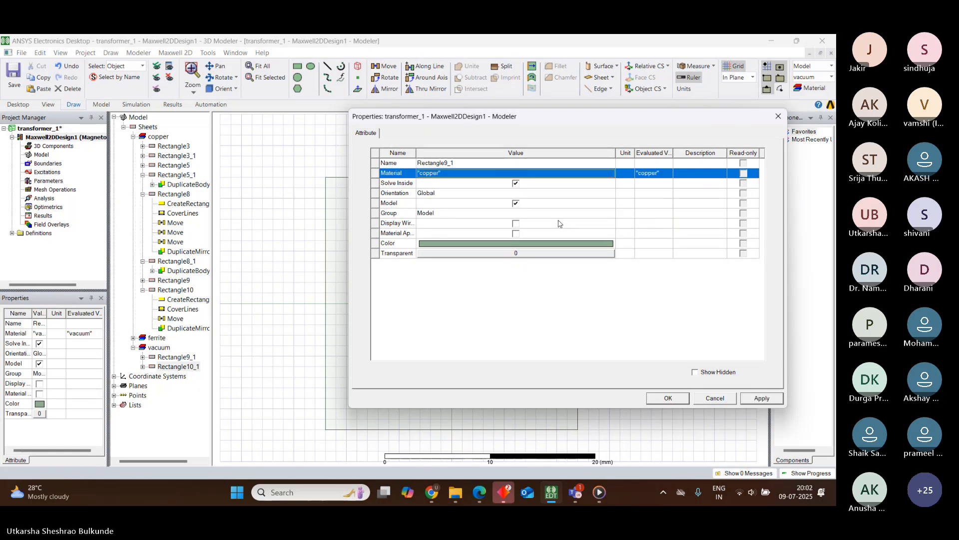
pyautogui.click(680, 399)
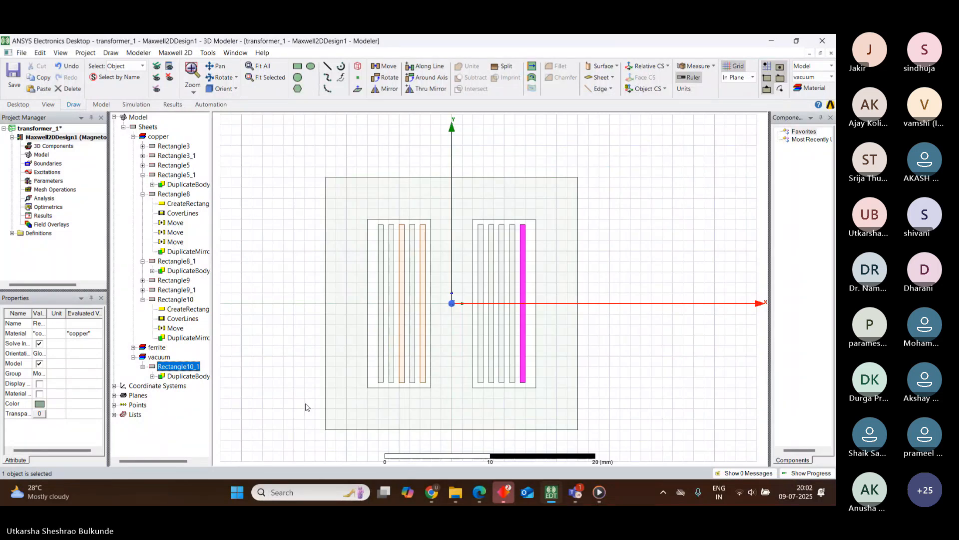
# Recheck copper on the rectangle and make Rectangle10_1 copper
pyautogui.doubleClick(179, 368)
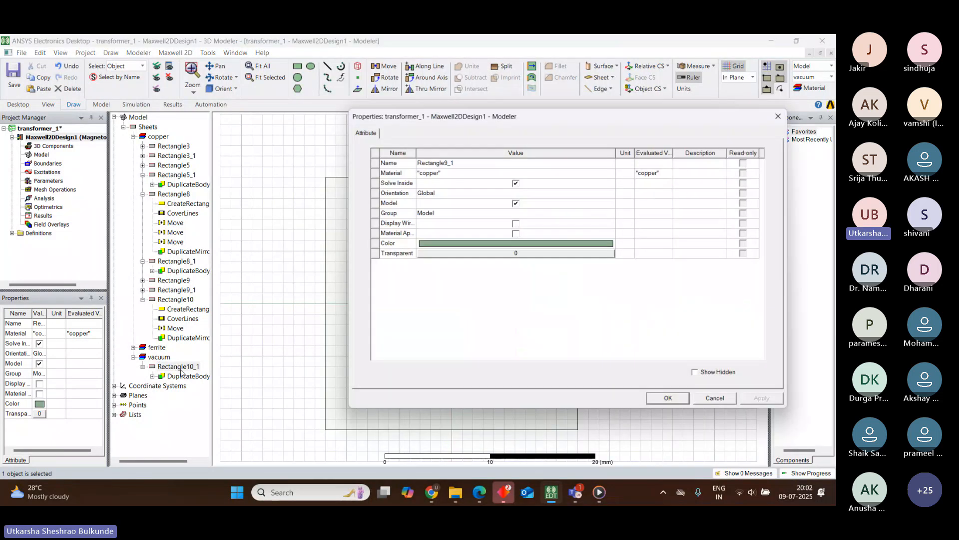
pyautogui.click(441, 173)
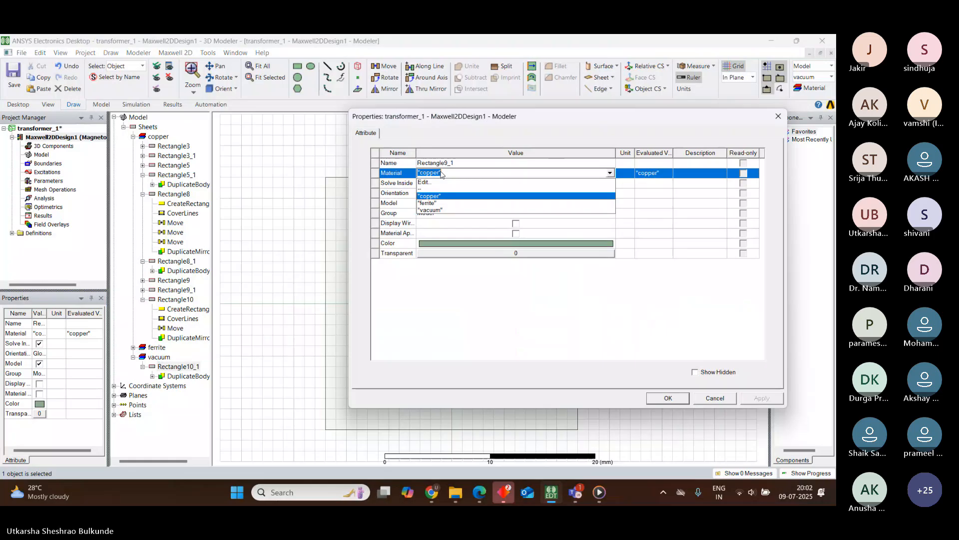
pyautogui.click(431, 196)
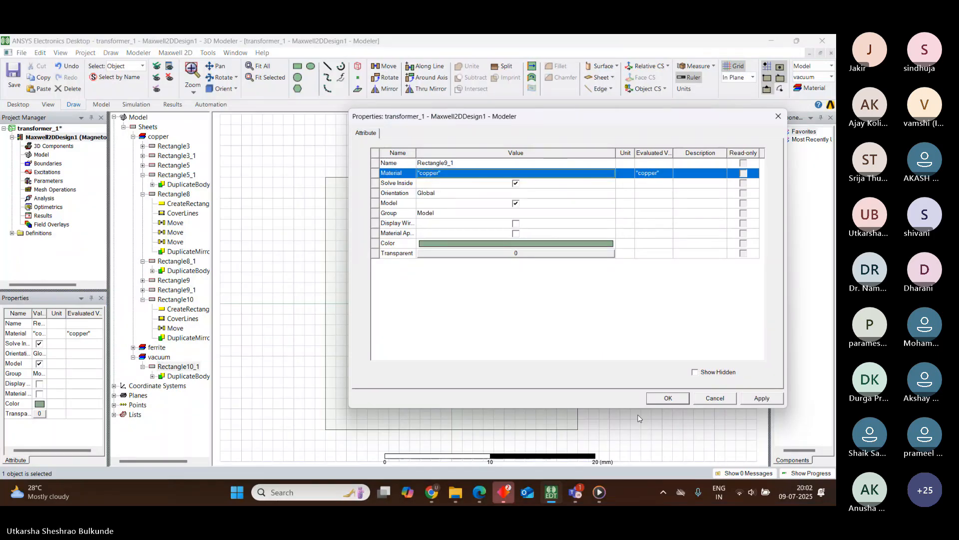
pyautogui.click(662, 400)
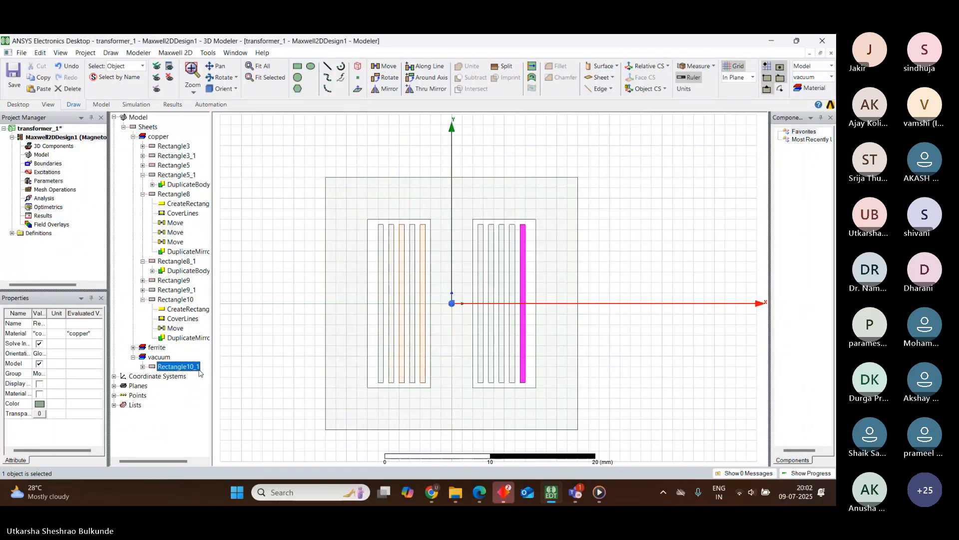
pyautogui.click(221, 364)
pyautogui.click(180, 366)
pyautogui.doubleClick(181, 369)
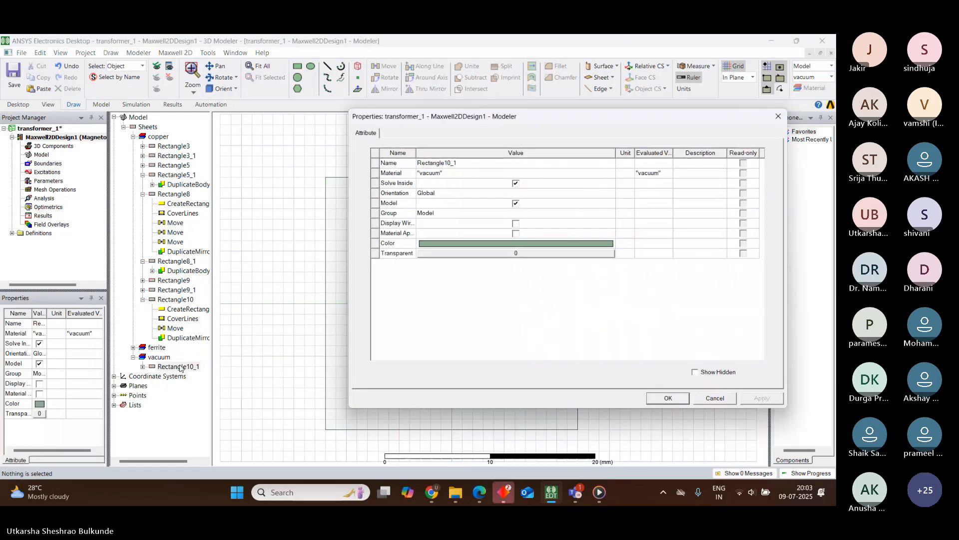
pyautogui.click(421, 176)
pyautogui.click(422, 175)
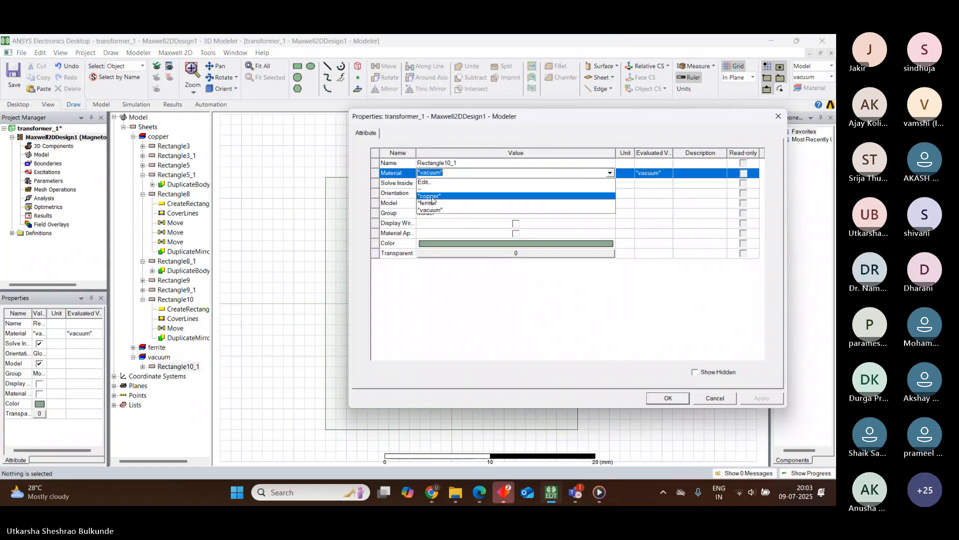
pyautogui.click(433, 196)
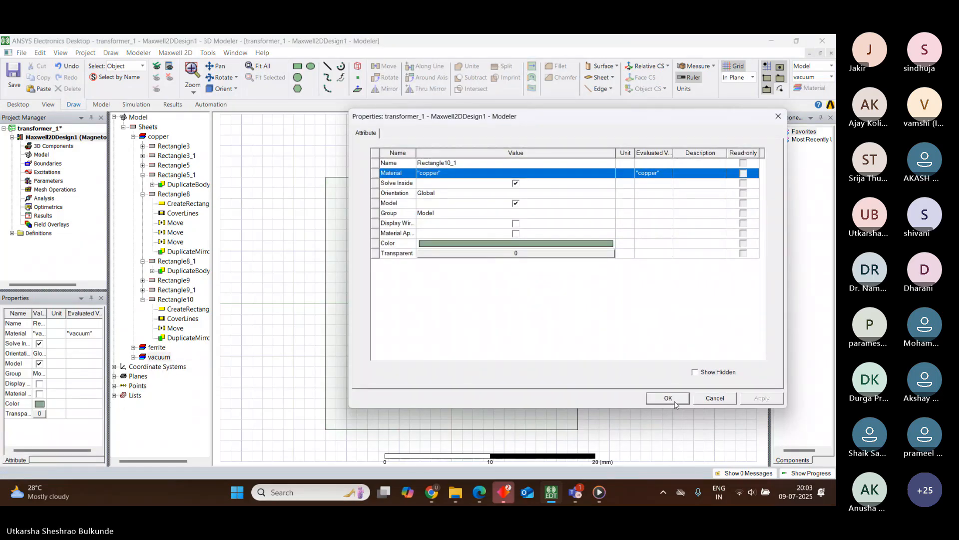
pyautogui.click(669, 399)
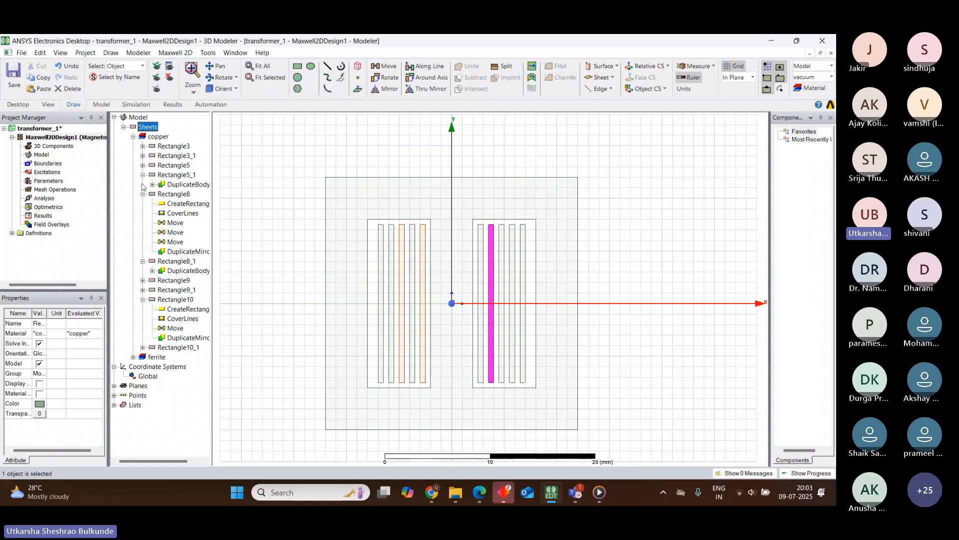
# Collapse the copper group and select the ferrite and copper groups in the tree
pyautogui.click(133, 136)
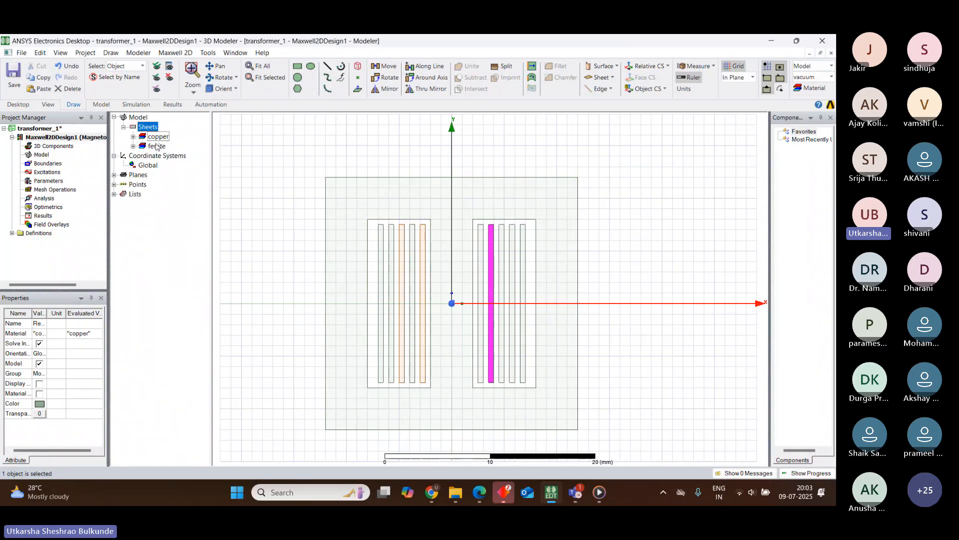
pyautogui.click(156, 146)
pyautogui.click(158, 138)
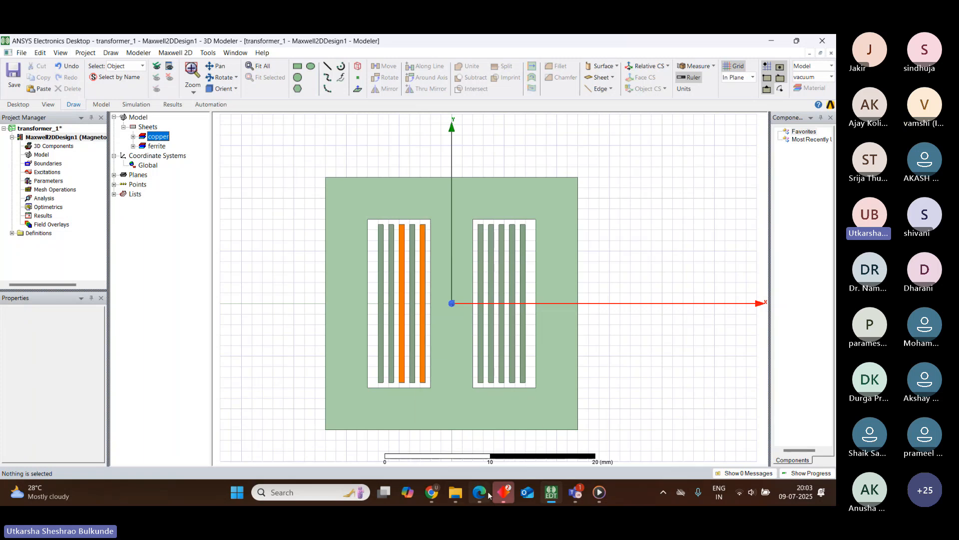
pyautogui.moveTo(484, 494)
pyautogui.click(481, 421)
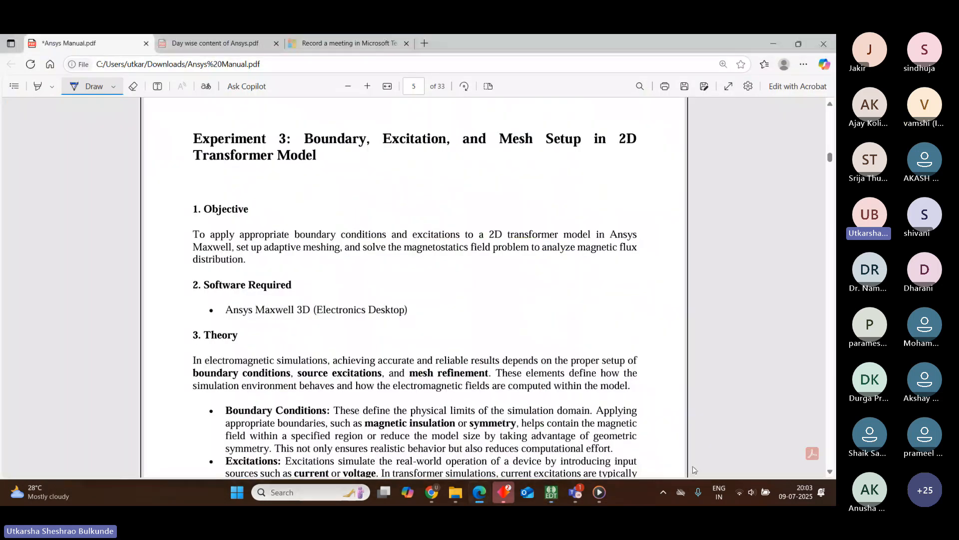
pyautogui.scroll(-1, 834, 473)
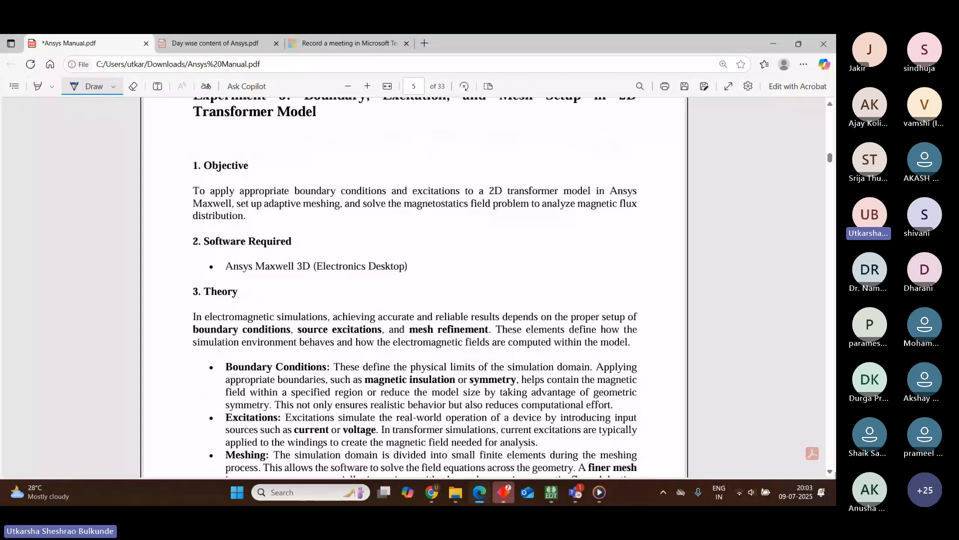
pyautogui.scroll(2, 833, 109)
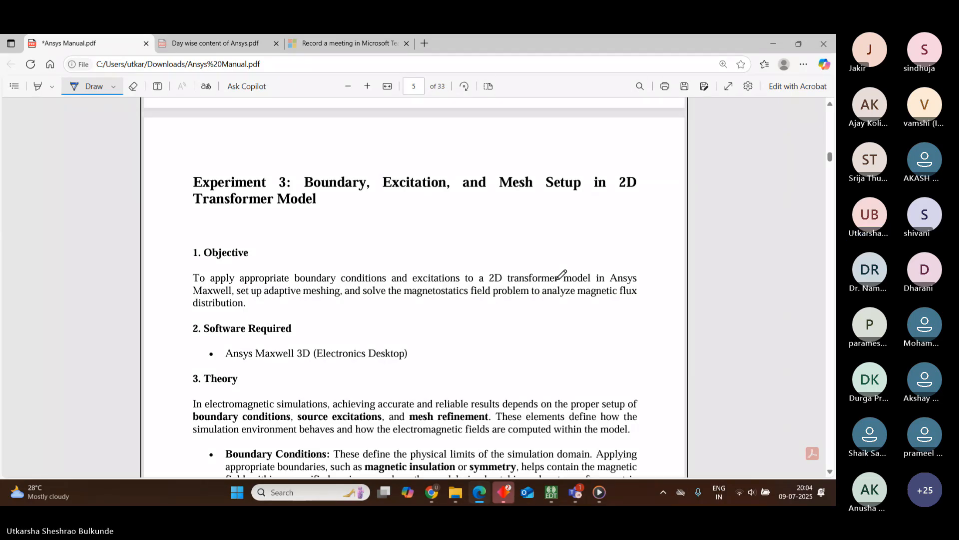
pyautogui.moveTo(552, 498)
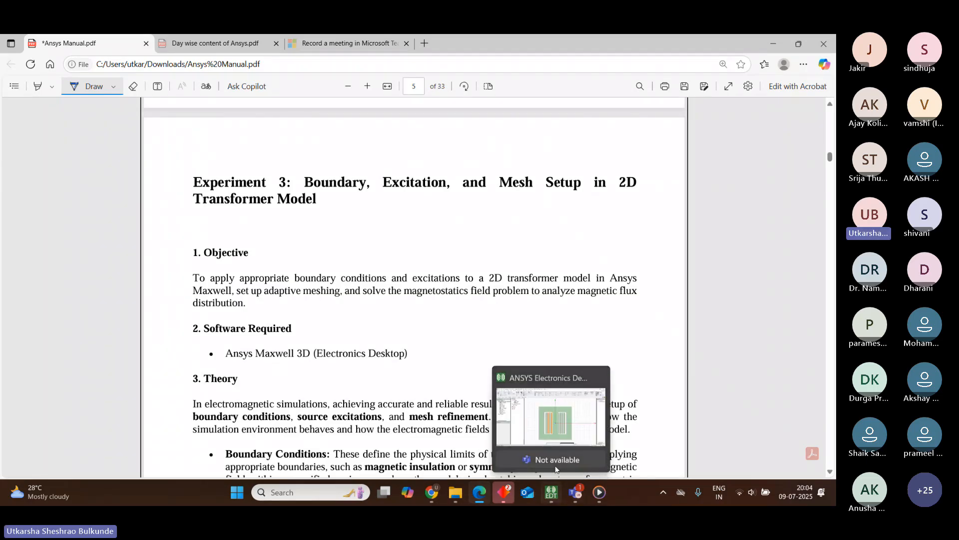
pyautogui.click(570, 429)
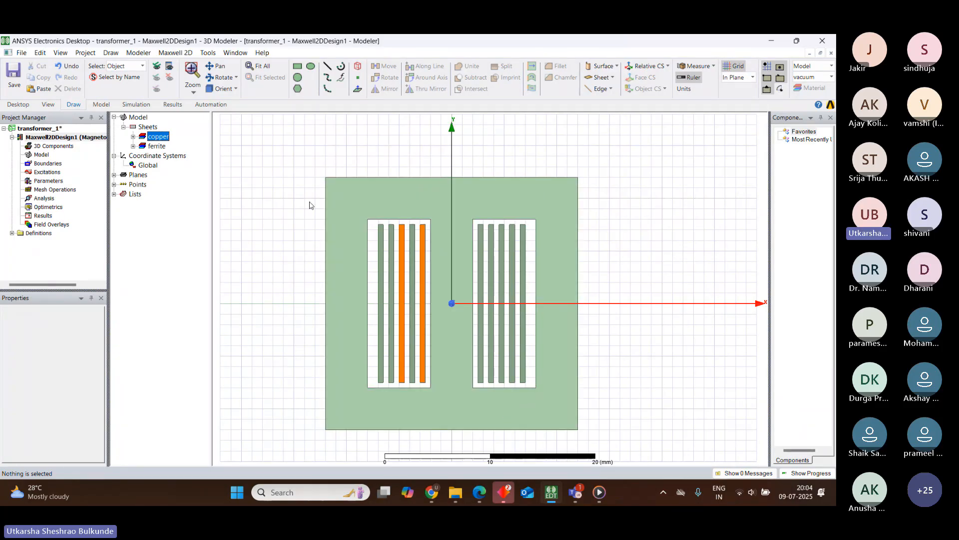
# Draw a 30 × 28 mm rectangle from (-15, 14) enclosing the whole transformer
pyautogui.click(298, 68)
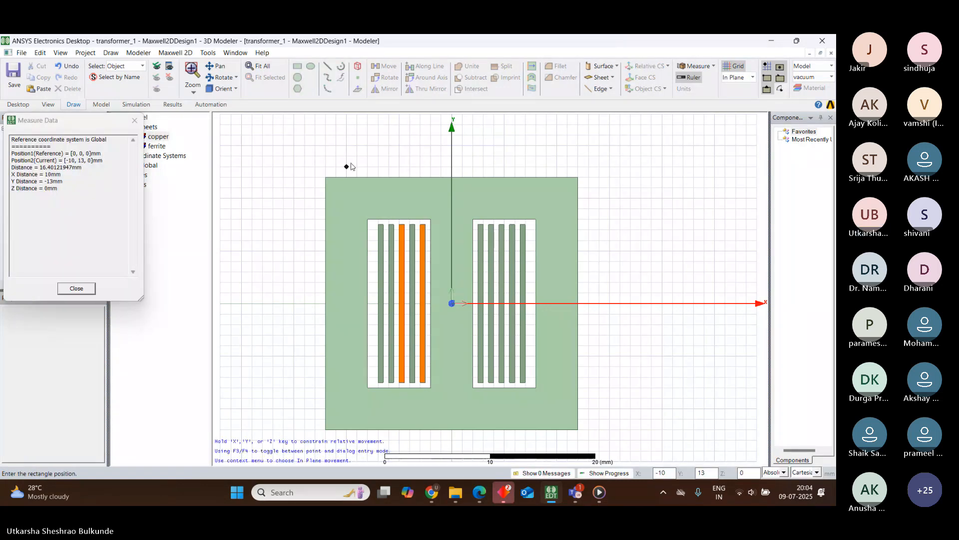
pyautogui.click(294, 156)
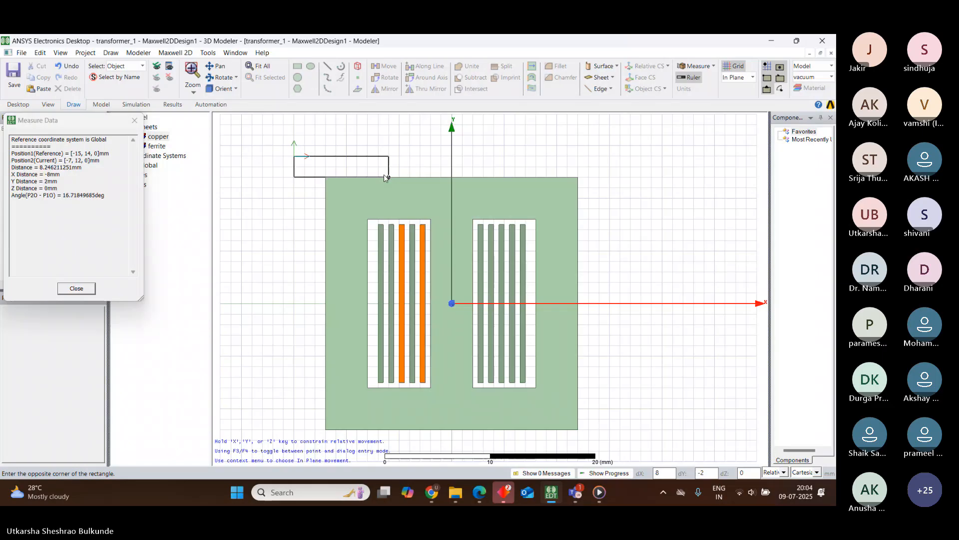
pyautogui.click(610, 451)
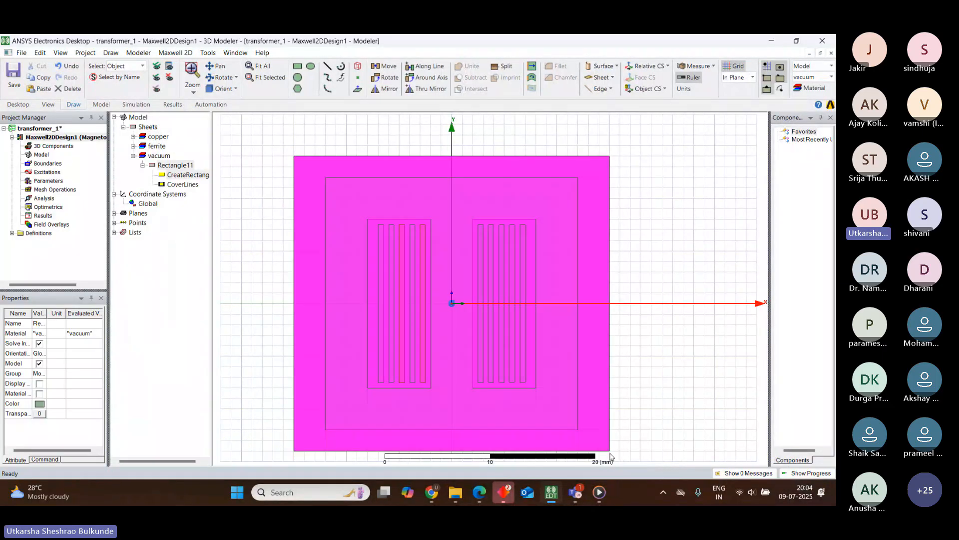
pyautogui.doubleClick(195, 177)
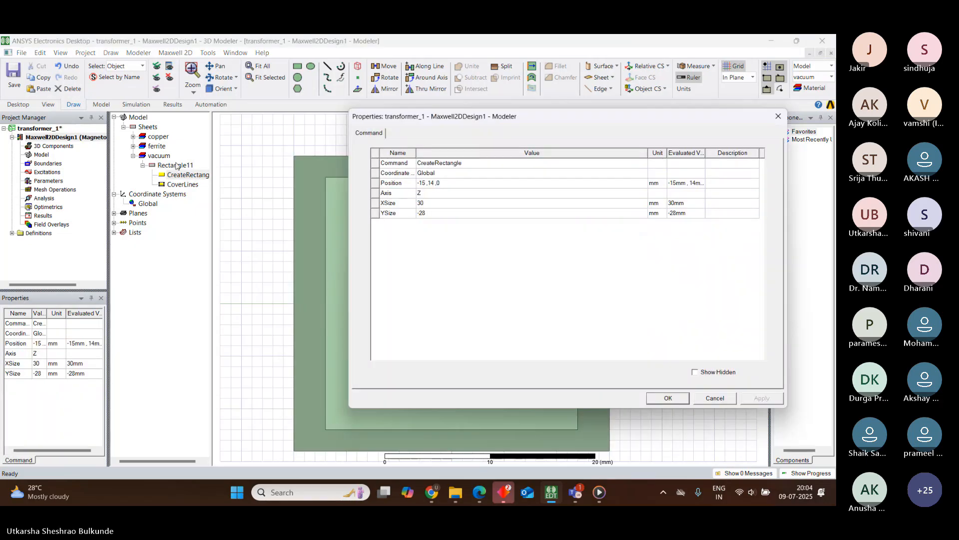
pyautogui.click(778, 116)
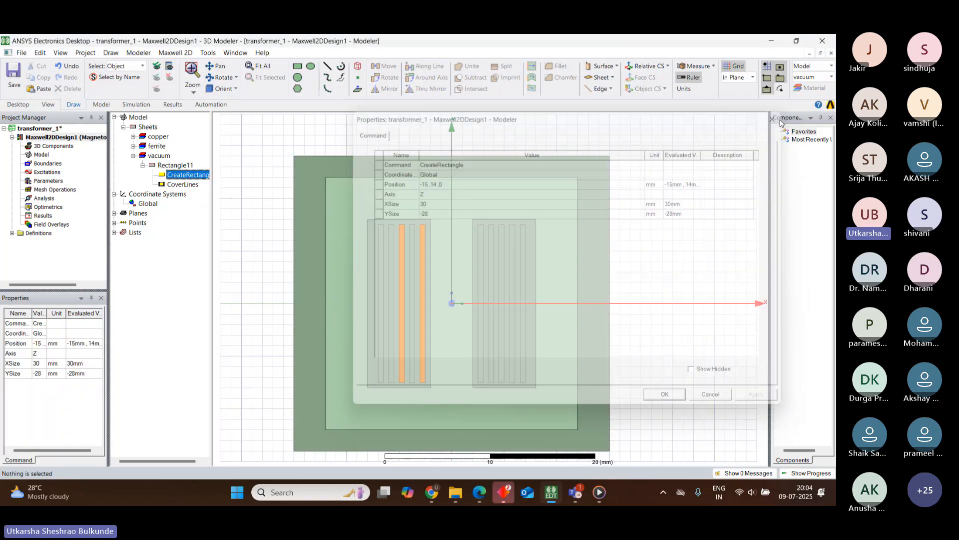
# Set Rectangle11's transparency to 0.77
pyautogui.click(175, 166)
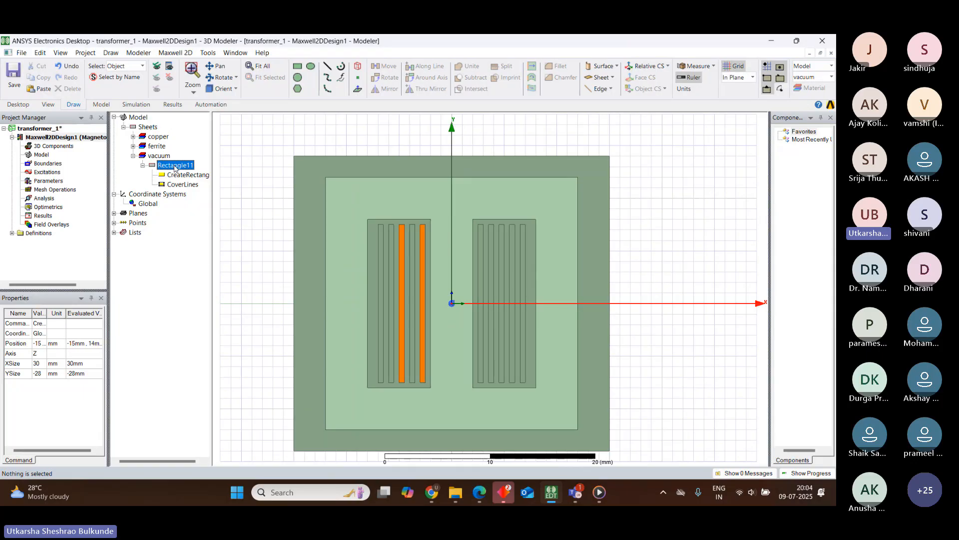
pyautogui.doubleClick(175, 166)
pyautogui.click(510, 255)
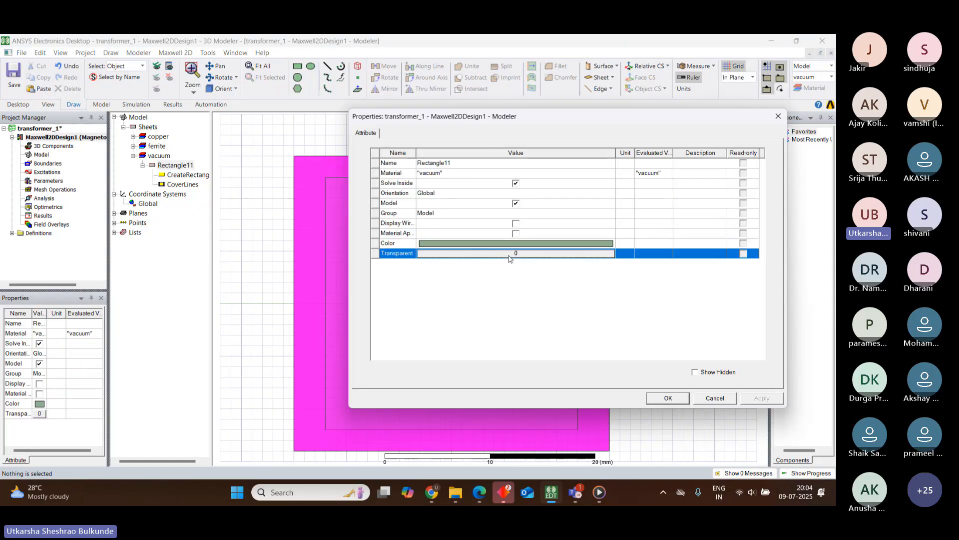
pyautogui.click(510, 256)
pyautogui.moveTo(502, 254); pyautogui.dragTo(578, 254)
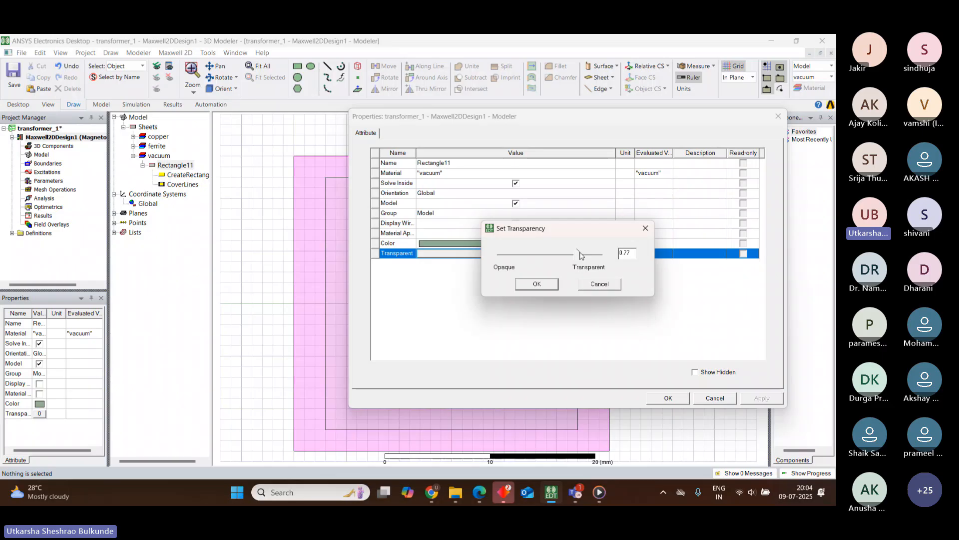
pyautogui.click(538, 287)
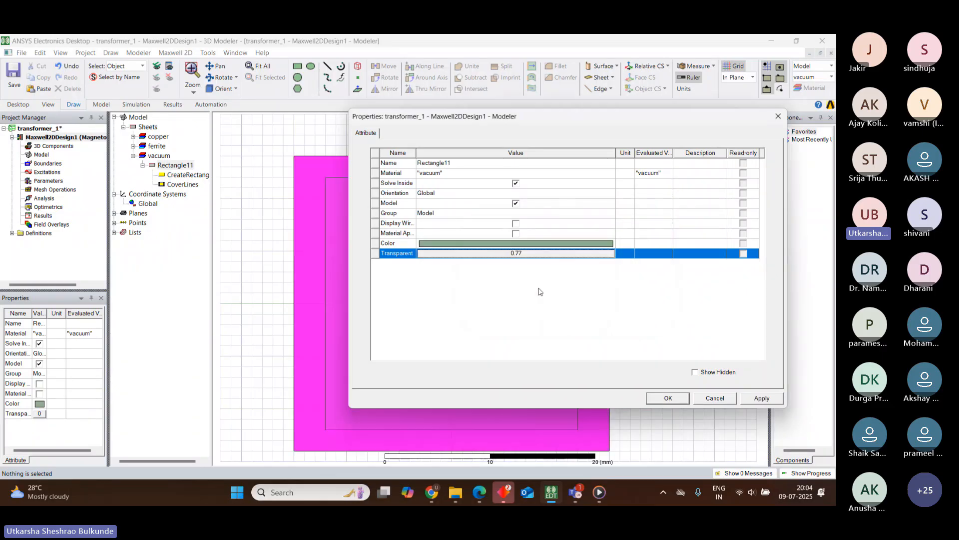
pyautogui.click(668, 398)
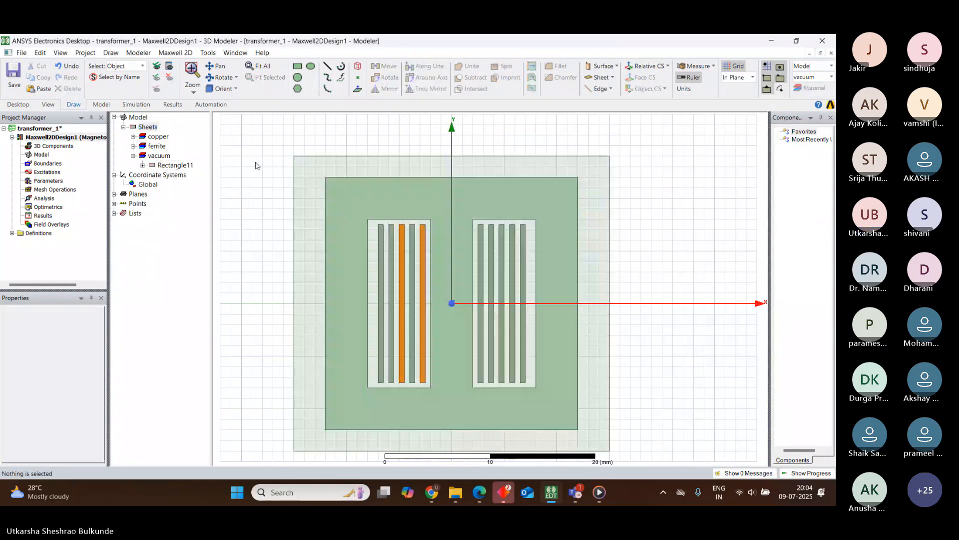
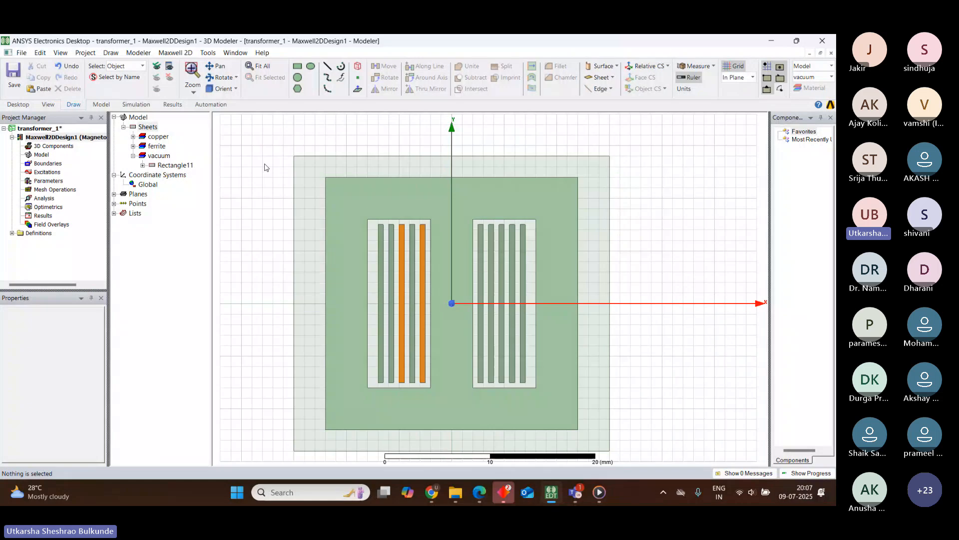
# Switch selection to edges and select the top, left and bottom edges of the outer region
pyautogui.click(142, 67)
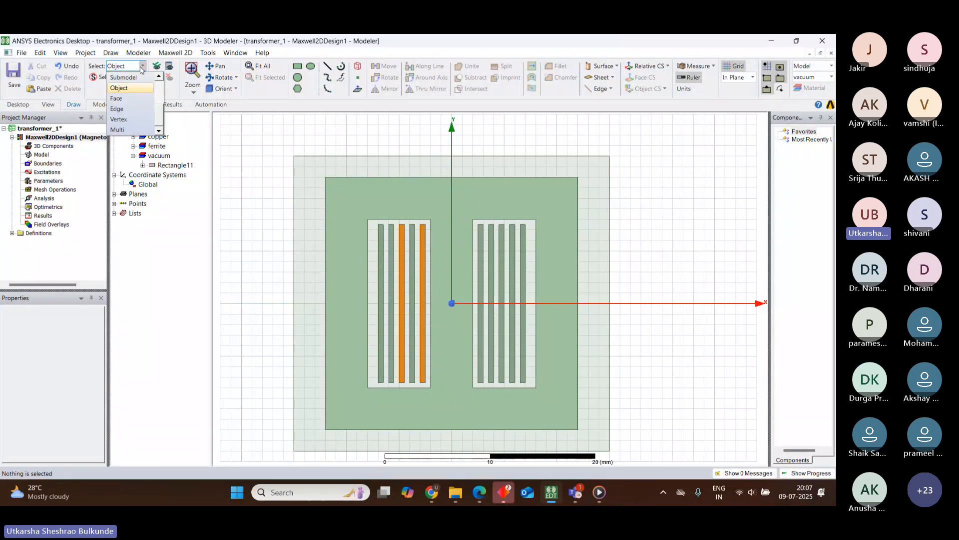
pyautogui.click(131, 109)
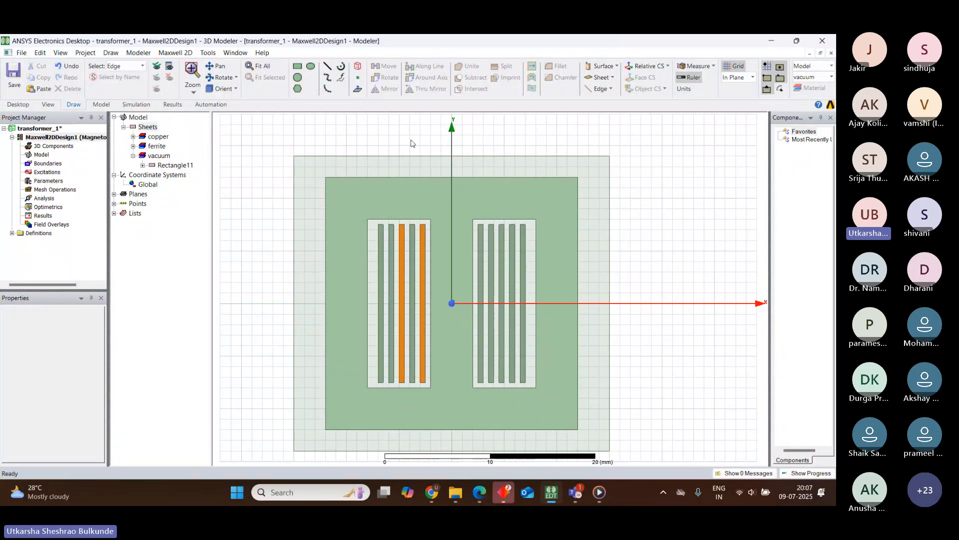
pyautogui.click(385, 160)
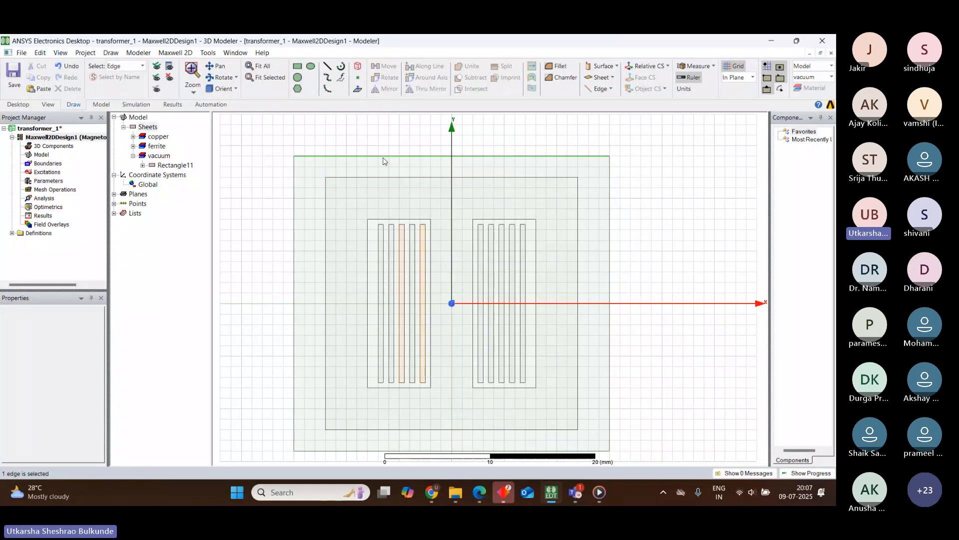
pyautogui.keyDown('ctrl'); pyautogui.click(294, 195); pyautogui.keyUp('ctrl')
pyautogui.keyDown('ctrl'); pyautogui.click(356, 450); pyautogui.keyUp('ctrl')
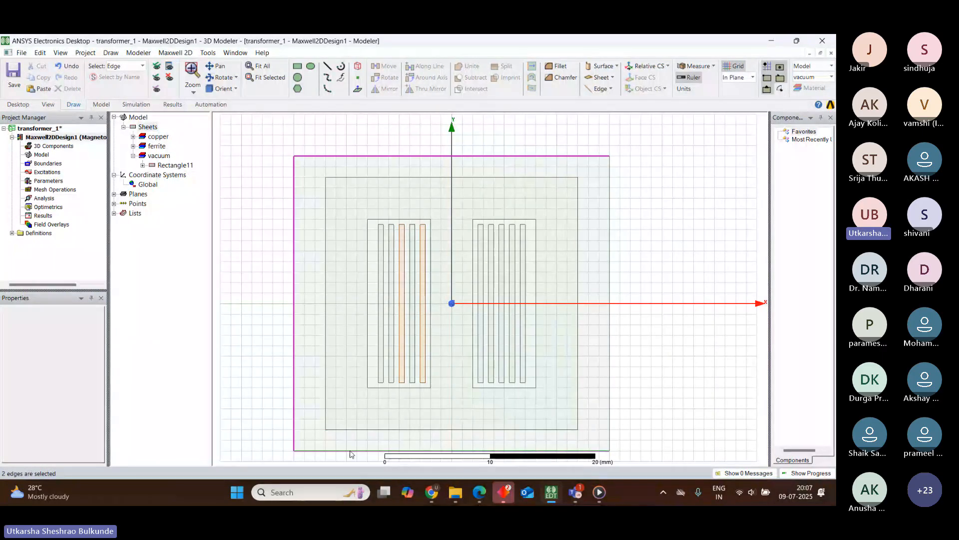
pyautogui.keyDown('ctrl'); pyautogui.click(612, 198); pyautogui.keyUp('ctrl')
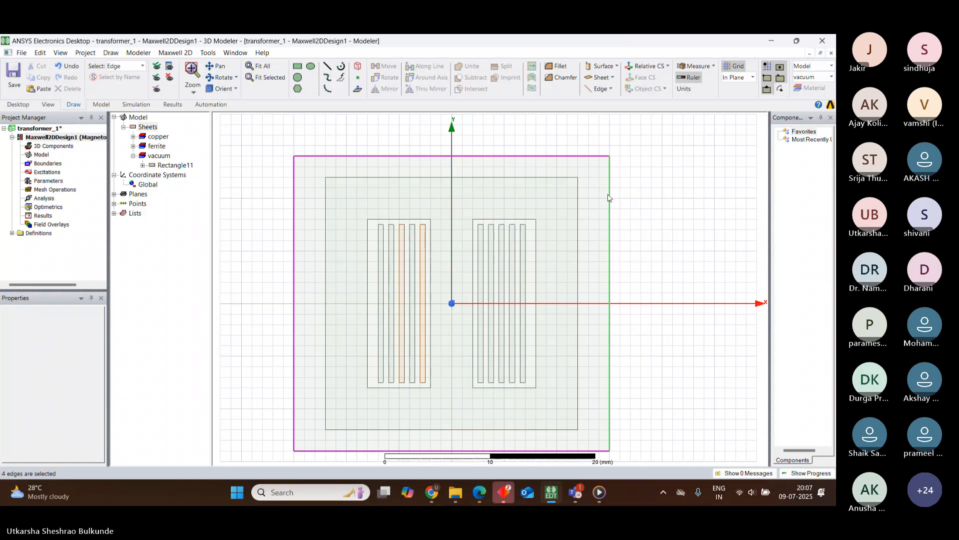
pyautogui.keyDown('ctrl'); pyautogui.click(609, 198); pyautogui.keyUp('ctrl')
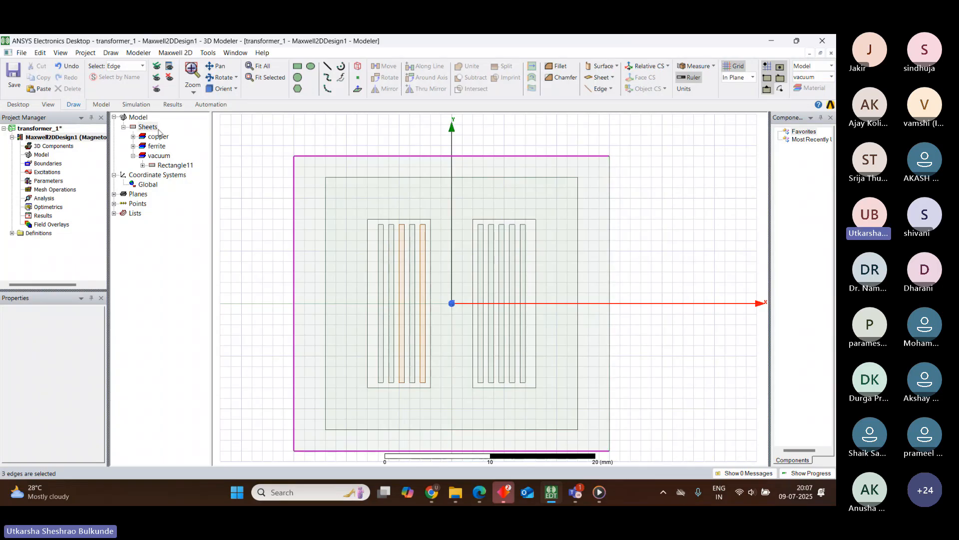
# Assign a boundary to the selected outer region edges
pyautogui.rightClick(46, 165)
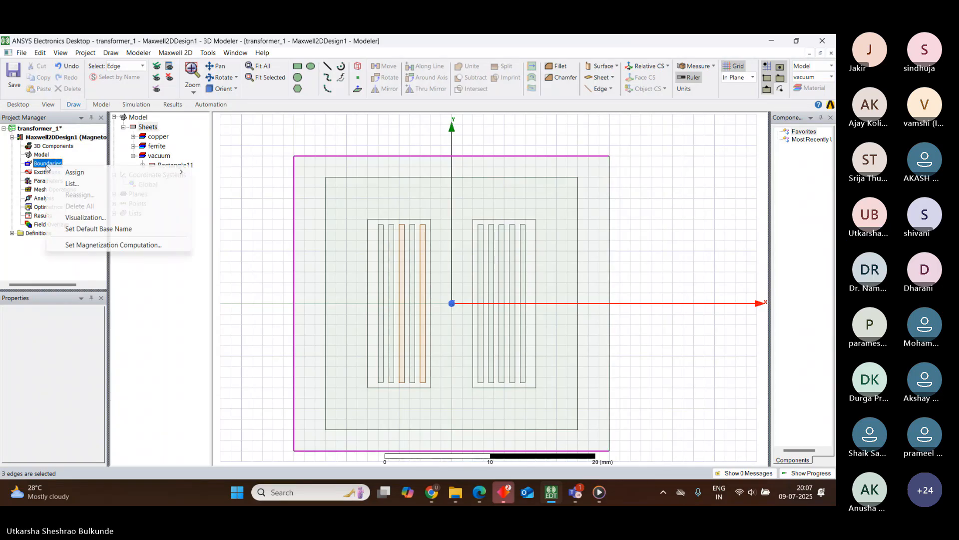
pyautogui.moveTo(123, 173)
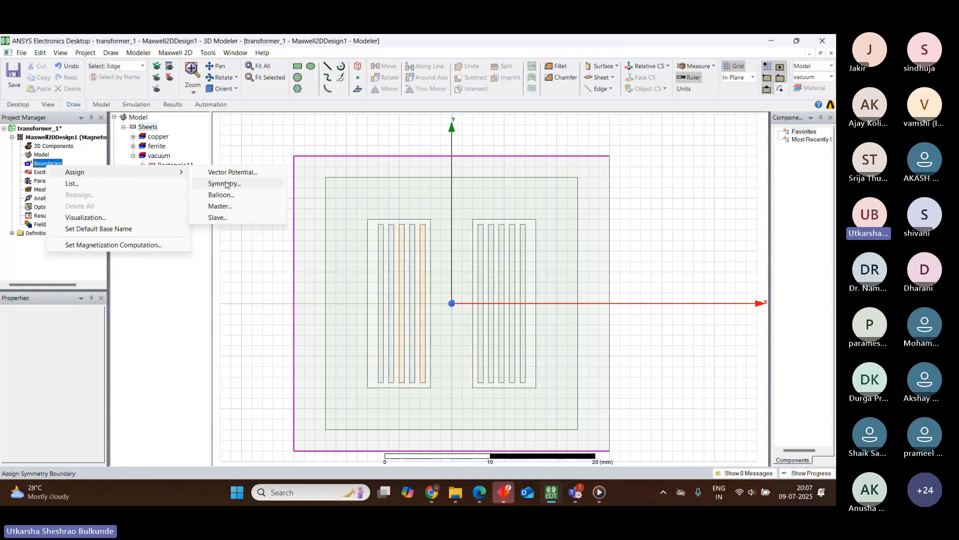
pyautogui.click(361, 339)
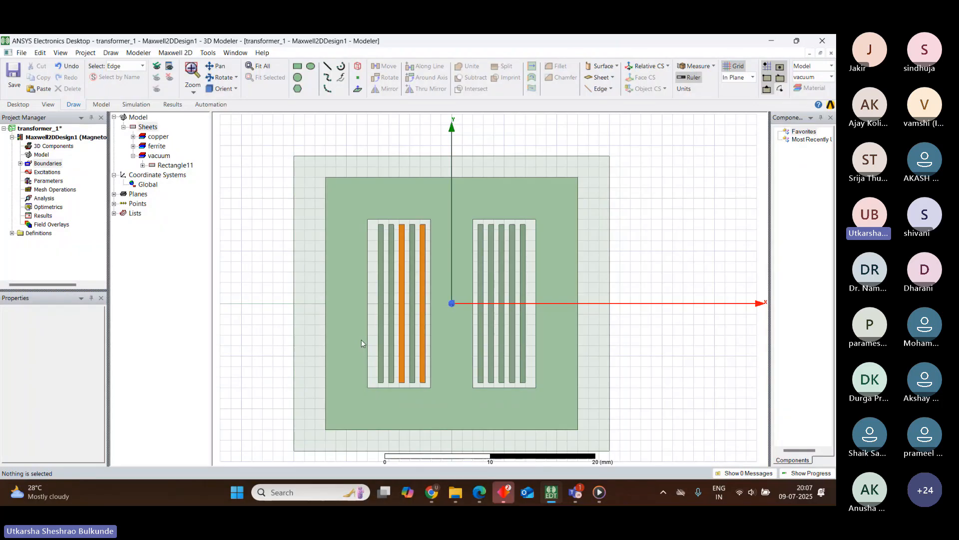
pyautogui.click(49, 163)
pyautogui.rightClick(54, 166)
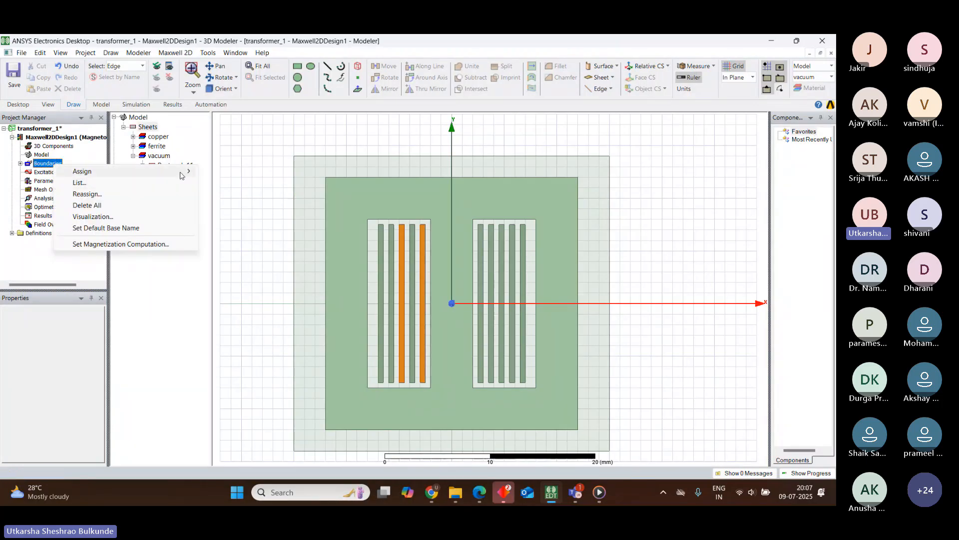
pyautogui.moveTo(170, 171)
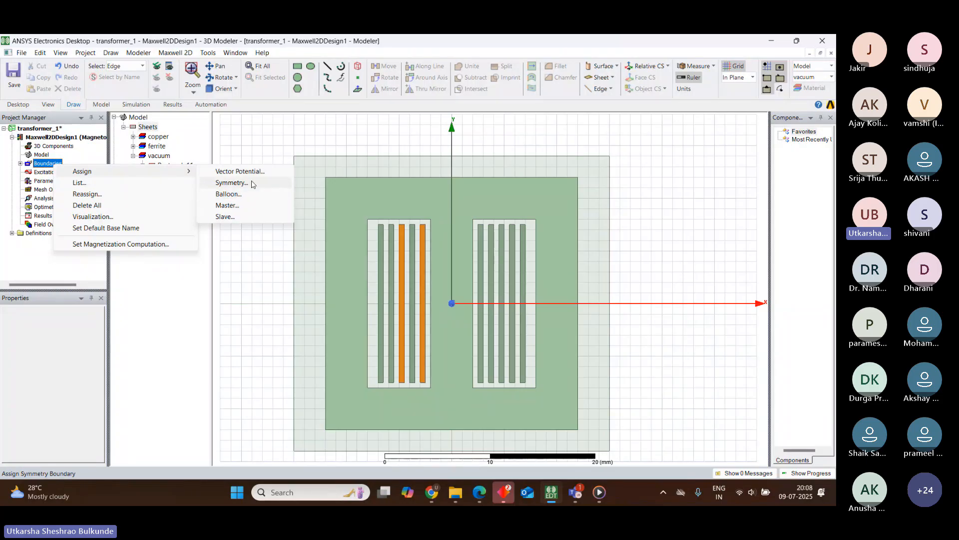
pyautogui.click(241, 231)
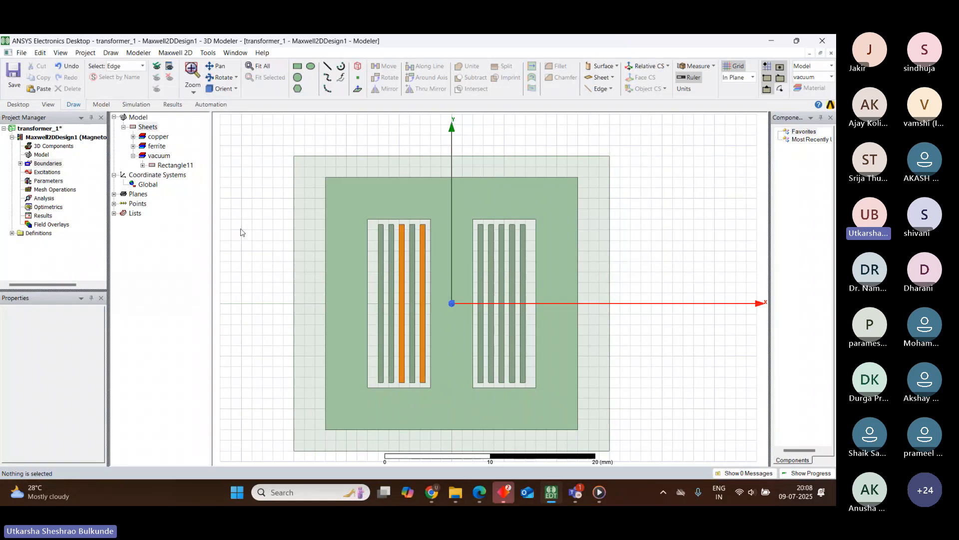
pyautogui.click(20, 164)
pyautogui.click(20, 164)
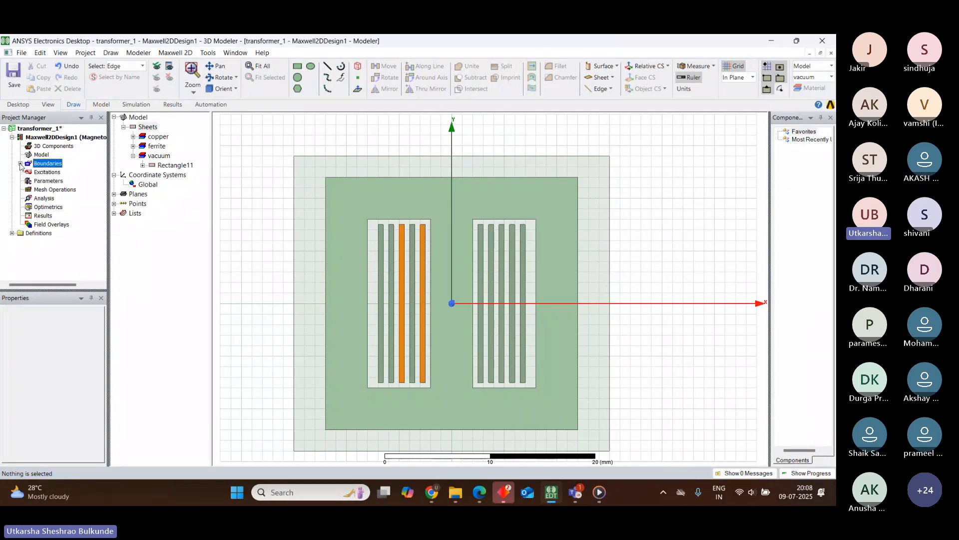
pyautogui.click(51, 173)
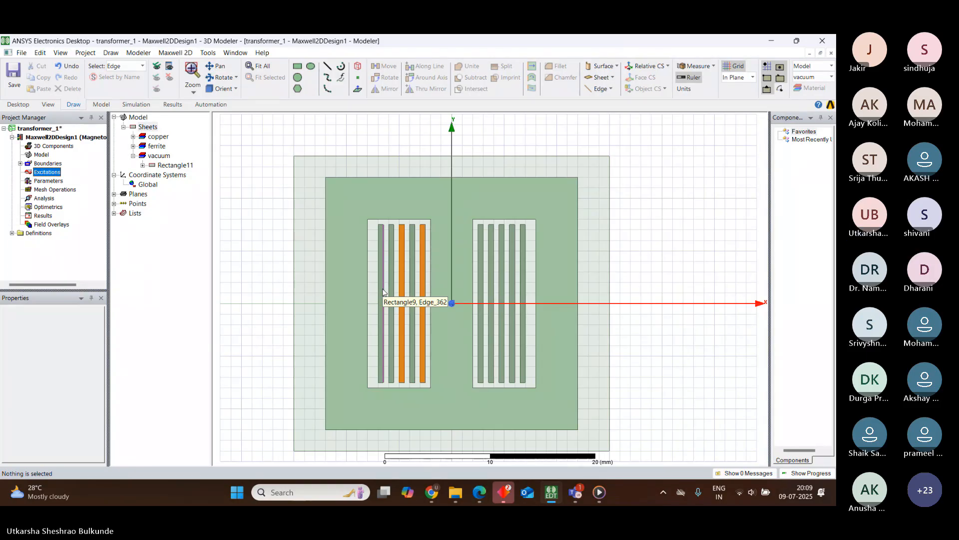
pyautogui.moveTo(432, 492)
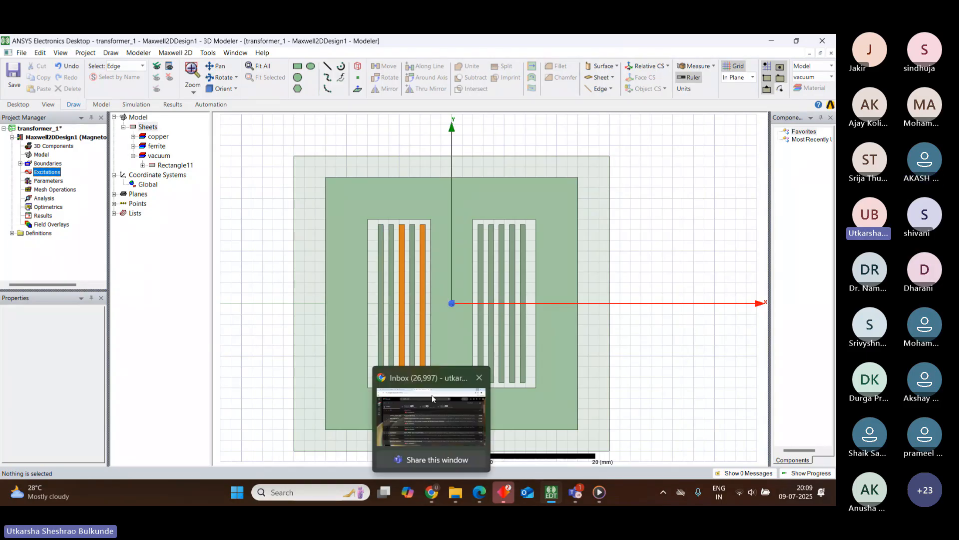
# In a new Chrome tab, search Google for 'shell type transformer winding' and show image results
pyautogui.click(432, 397)
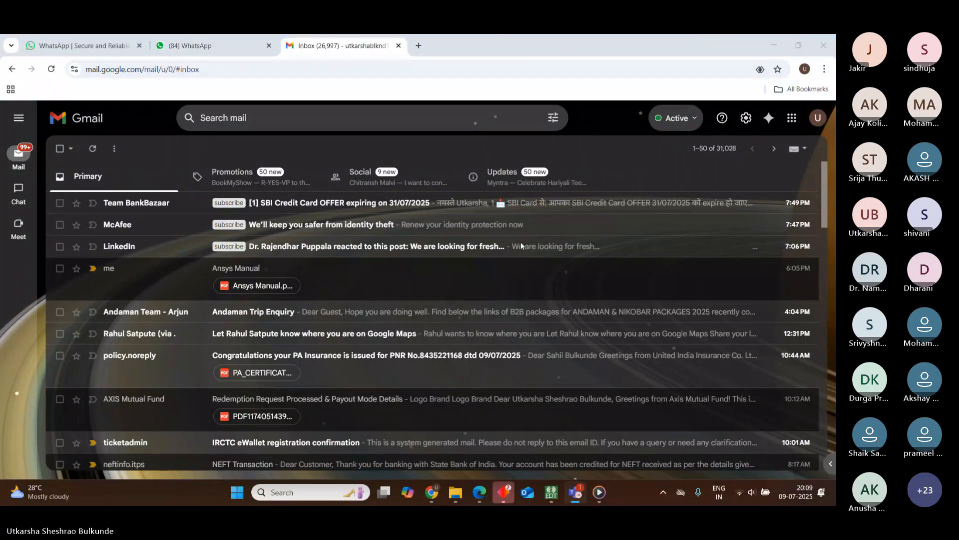
pyautogui.hotkey('ctrl', 't')
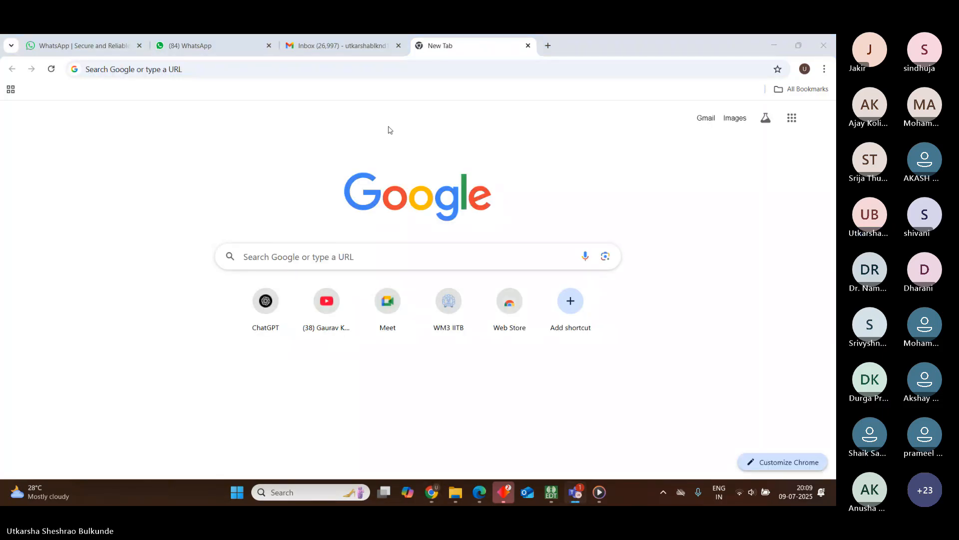
pyautogui.click(276, 262)
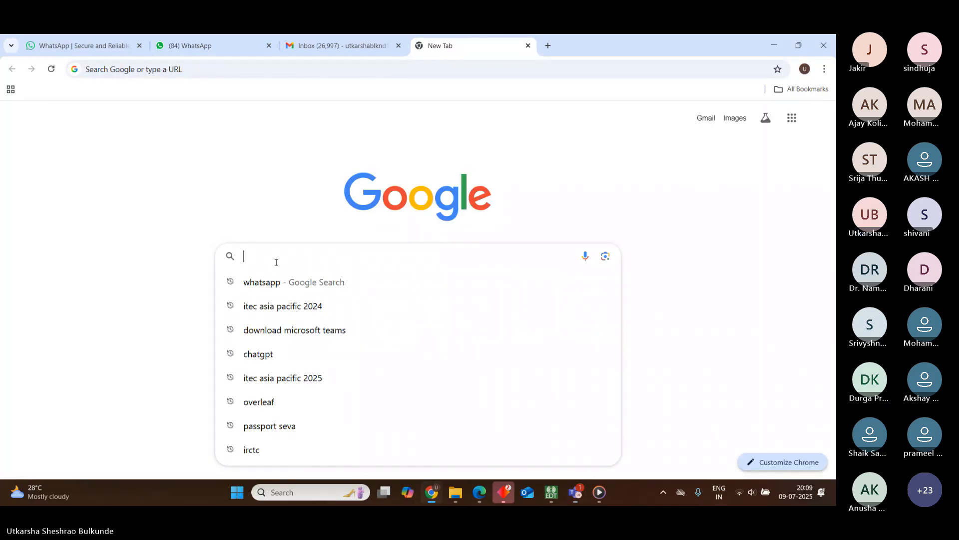
pyautogui.write('shell')
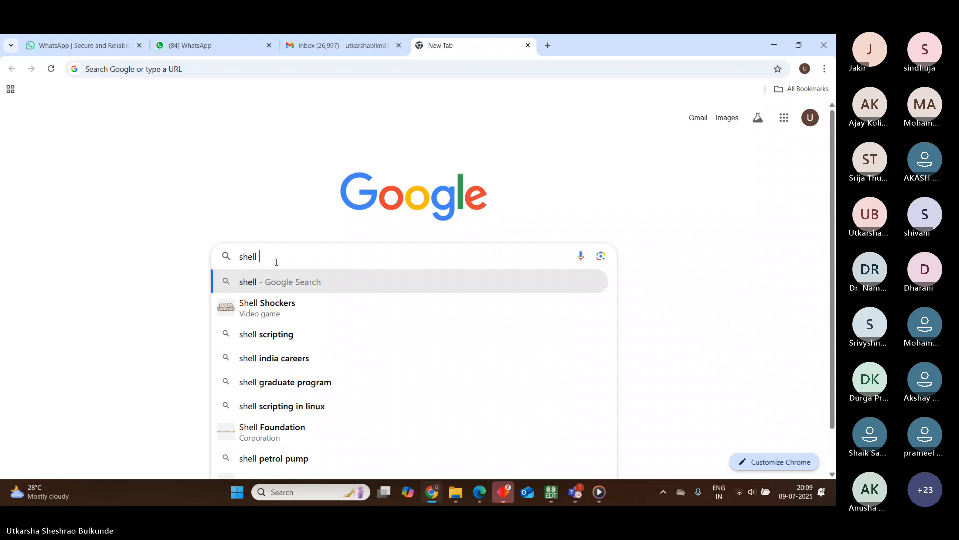
pyautogui.write(' type trans')
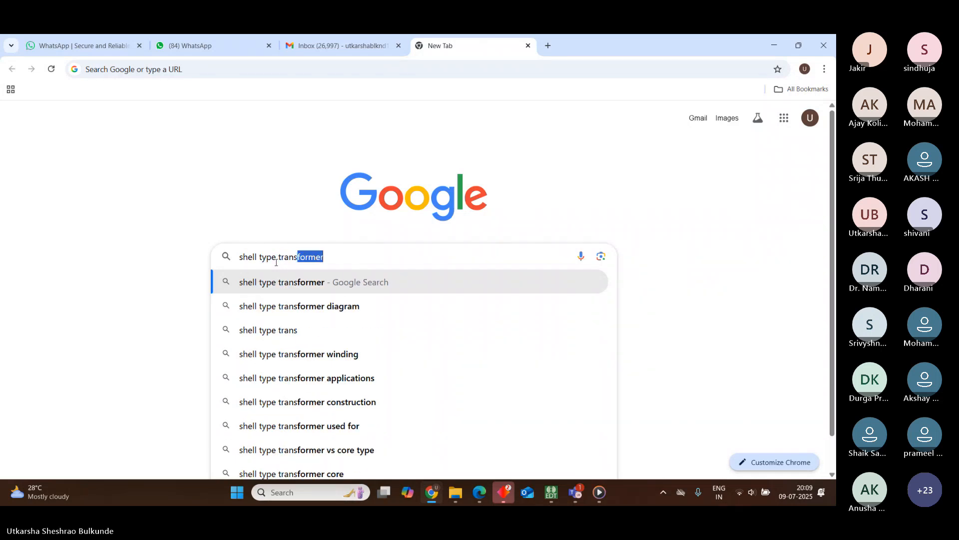
pyautogui.write('former wi')
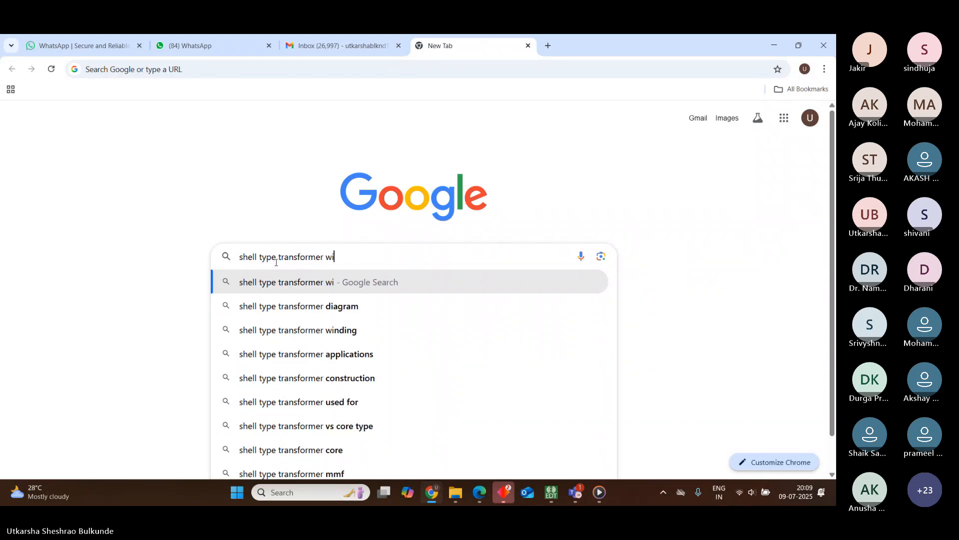
pyautogui.click(307, 306)
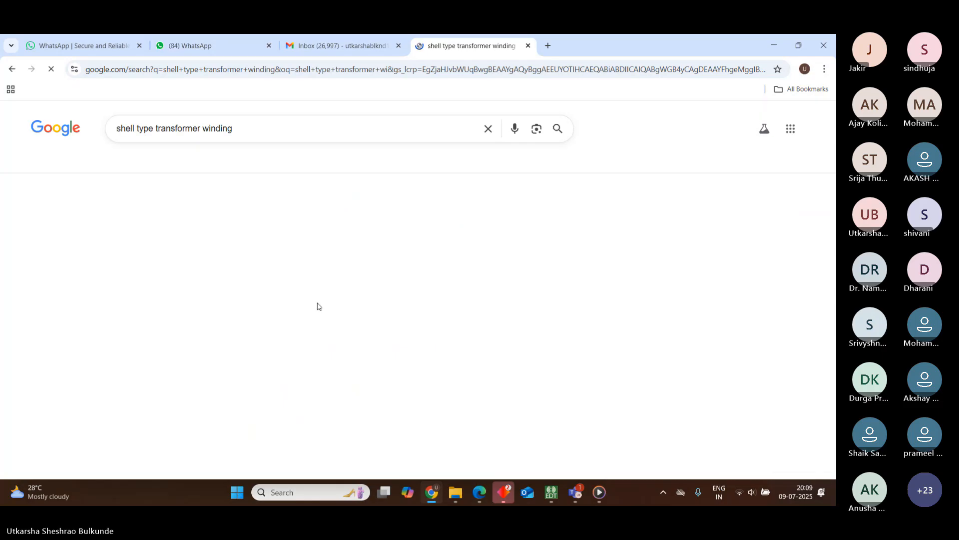
pyautogui.click(137, 162)
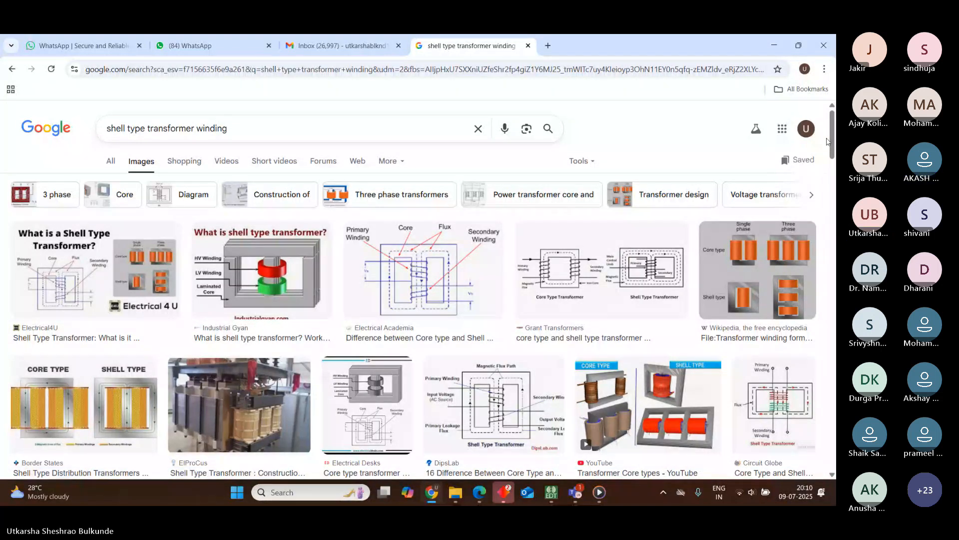
# View the Core Type Transformer image preview, then go back to the ANSYS model
pyautogui.moveTo(829, 141); pyautogui.dragTo(829, 244)
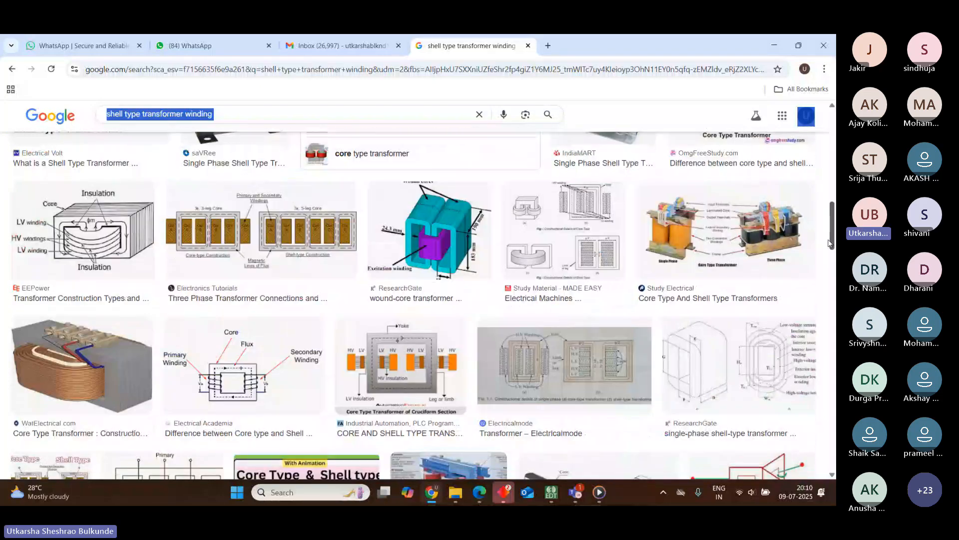
pyautogui.scroll(3, 810, 242)
pyautogui.click(783, 240)
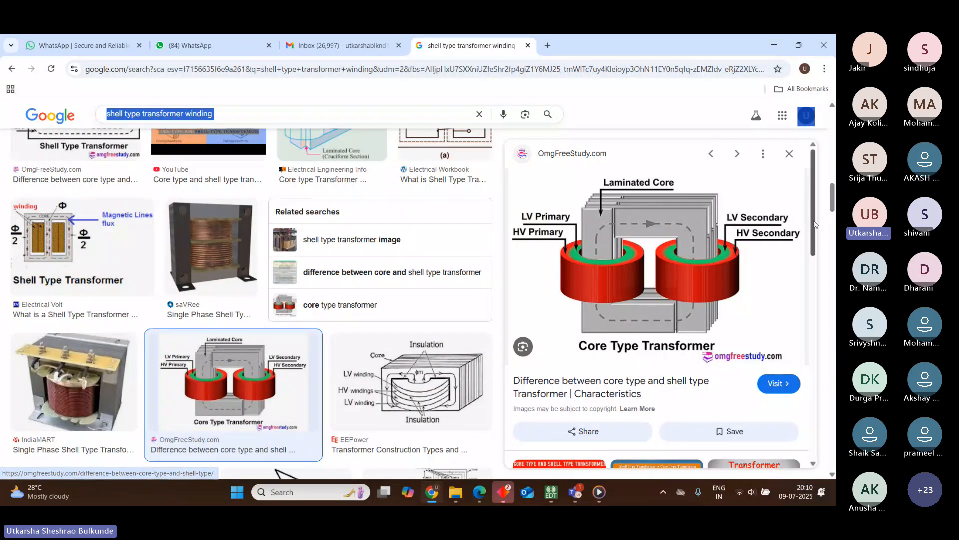
pyautogui.scroll(-3, 811, 269)
pyautogui.scroll(-1, 809, 274)
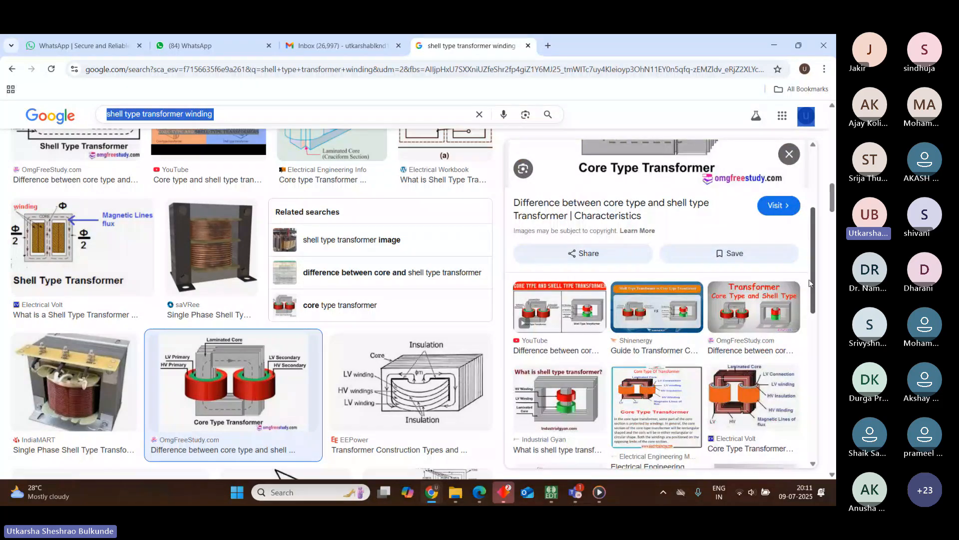
pyautogui.scroll(-2, 809, 283)
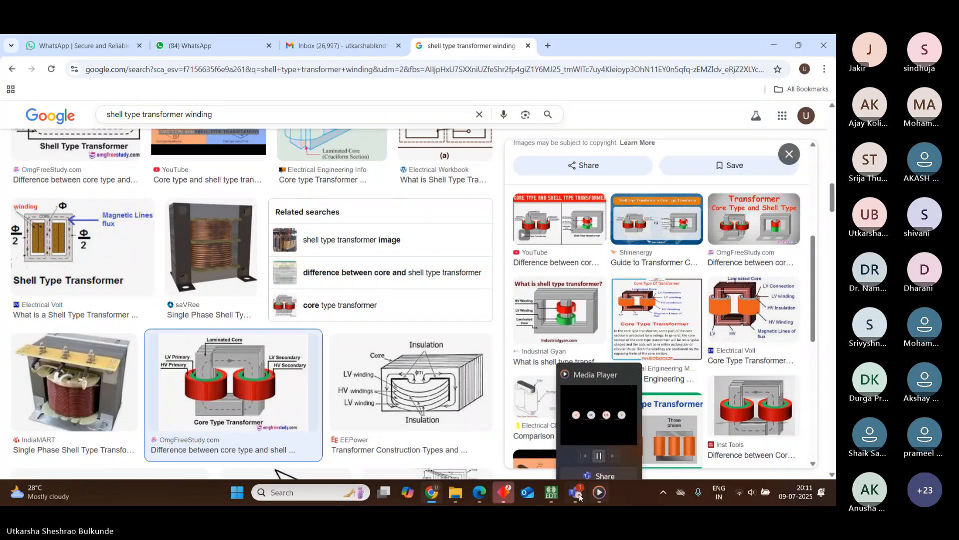
pyautogui.moveTo(576, 492)
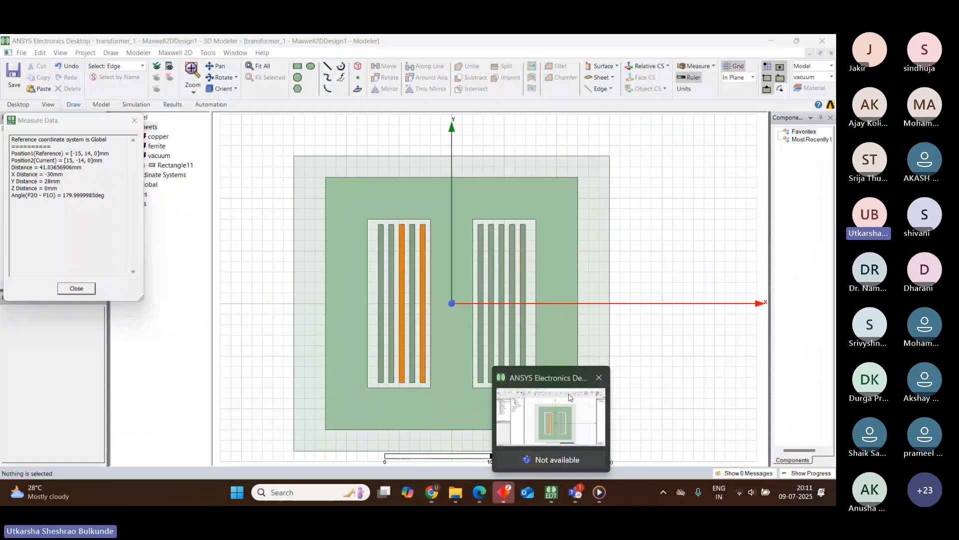
pyautogui.click(569, 398)
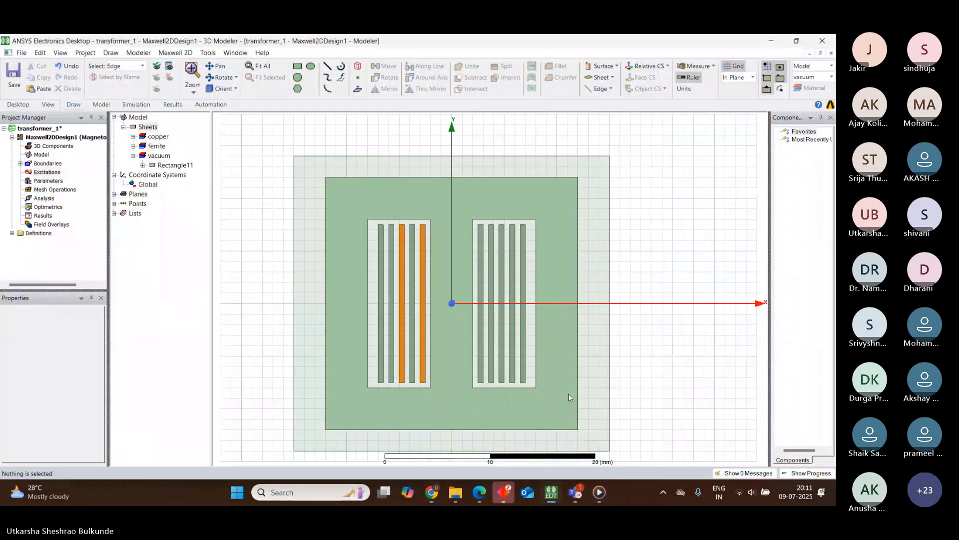
# Start a 12 mA current excitation on Rectangle3, then close the dialog without assigning it
pyautogui.click(423, 368)
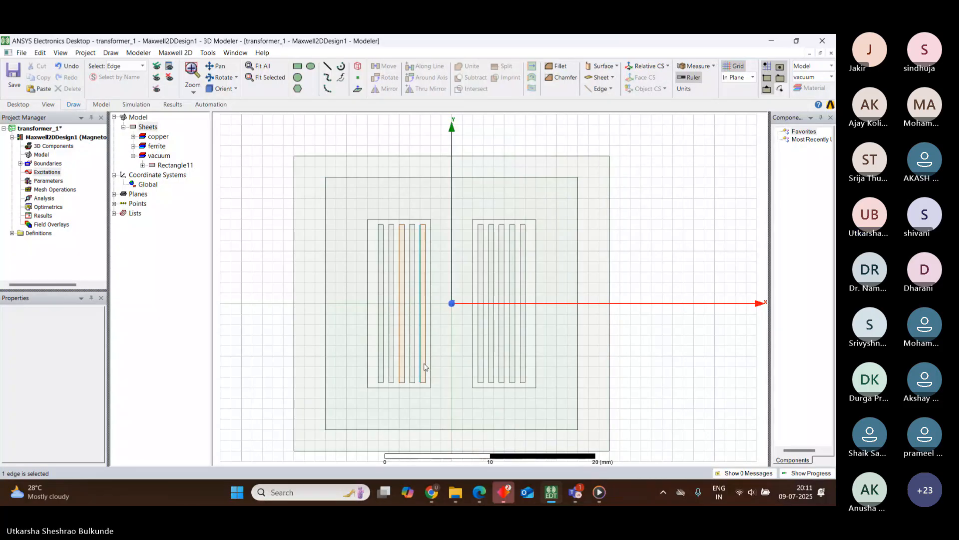
pyautogui.click(133, 137)
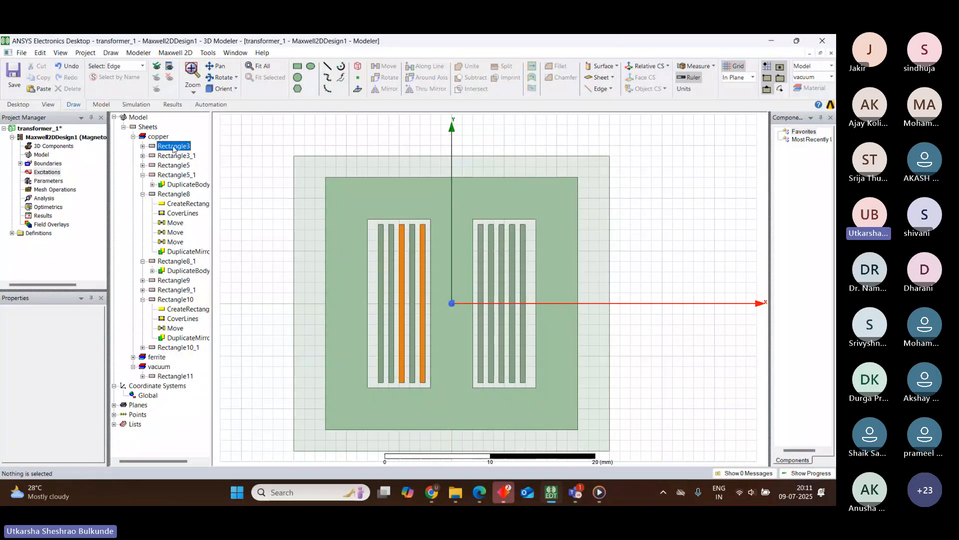
pyautogui.click(174, 146)
pyautogui.rightClick(173, 148)
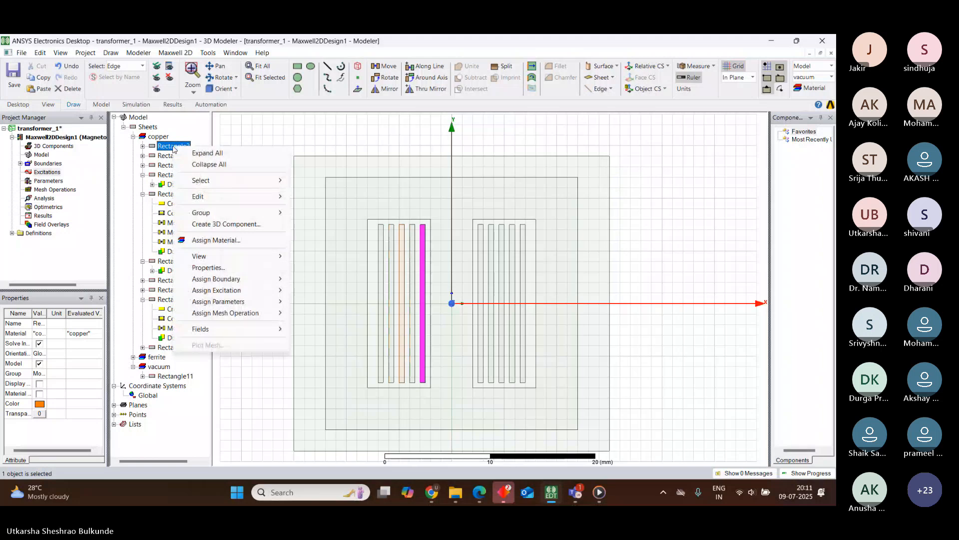
pyautogui.moveTo(272, 291)
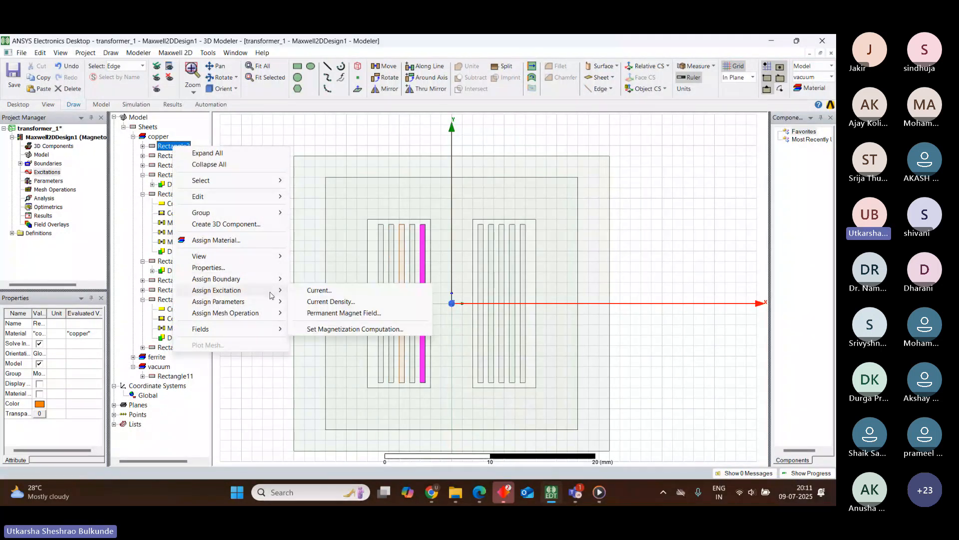
pyautogui.click(318, 291)
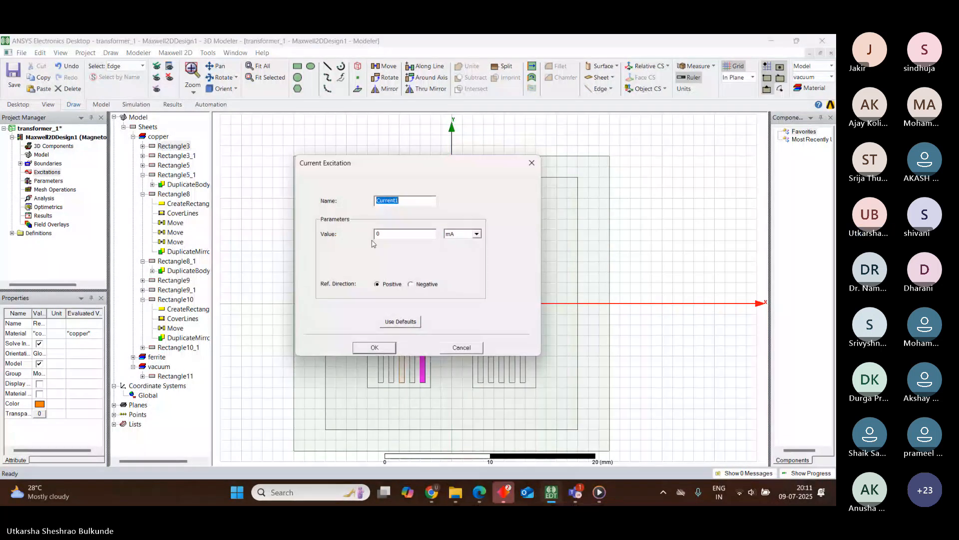
pyautogui.moveTo(469, 166); pyautogui.dragTo(678, 186)
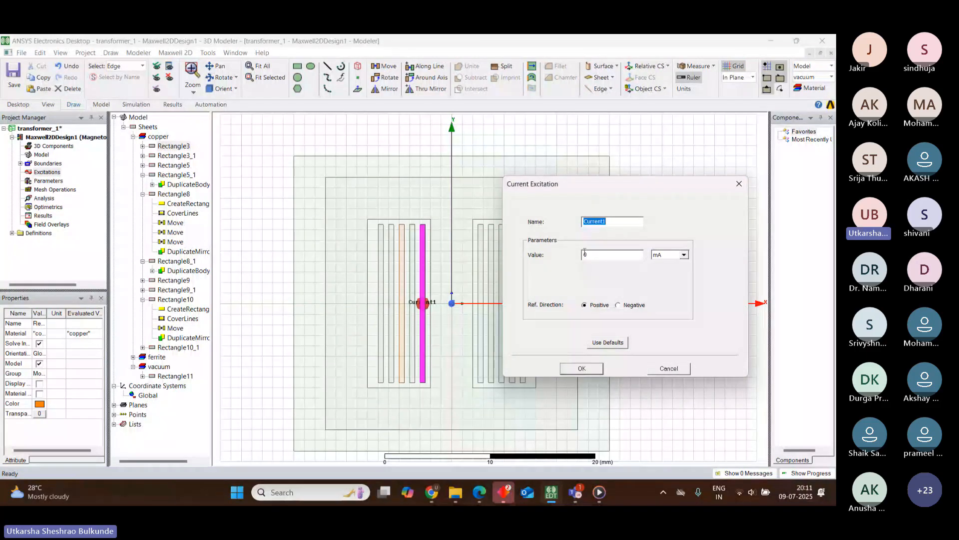
pyautogui.click(588, 254)
pyautogui.press('BackSpace')
pyautogui.write('12')
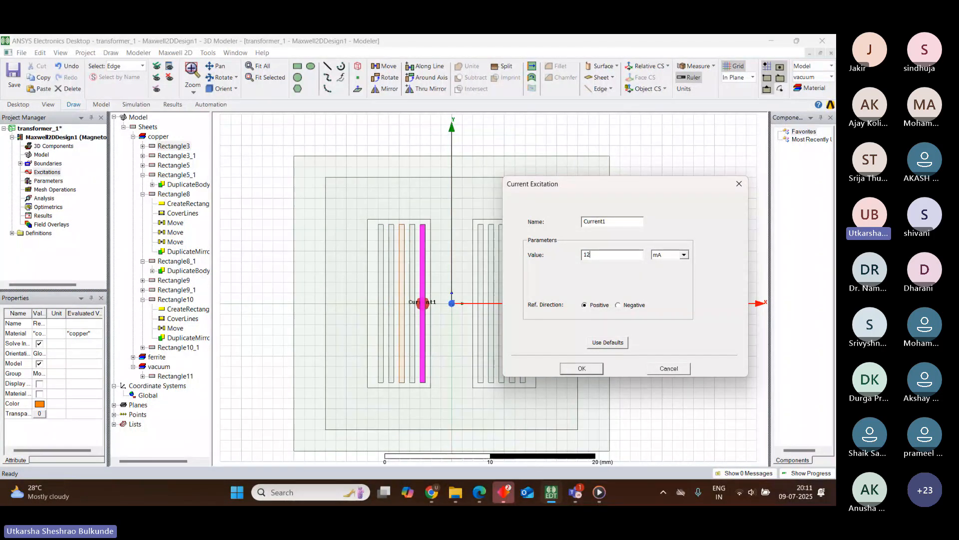
pyautogui.click(739, 185)
pyautogui.click(714, 167)
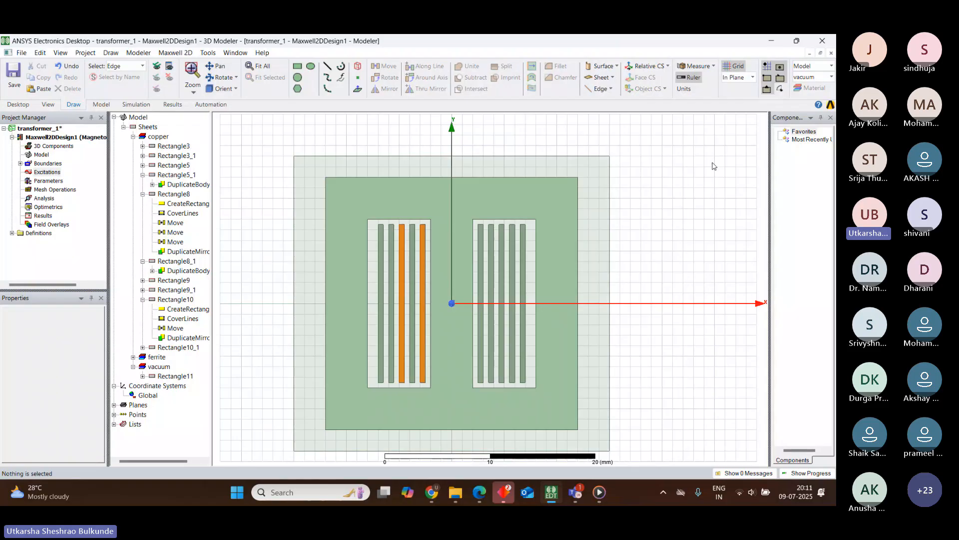
# Identify a coil strip in the drawing and select Rectangle3_1 in the tree
pyautogui.click(411, 240)
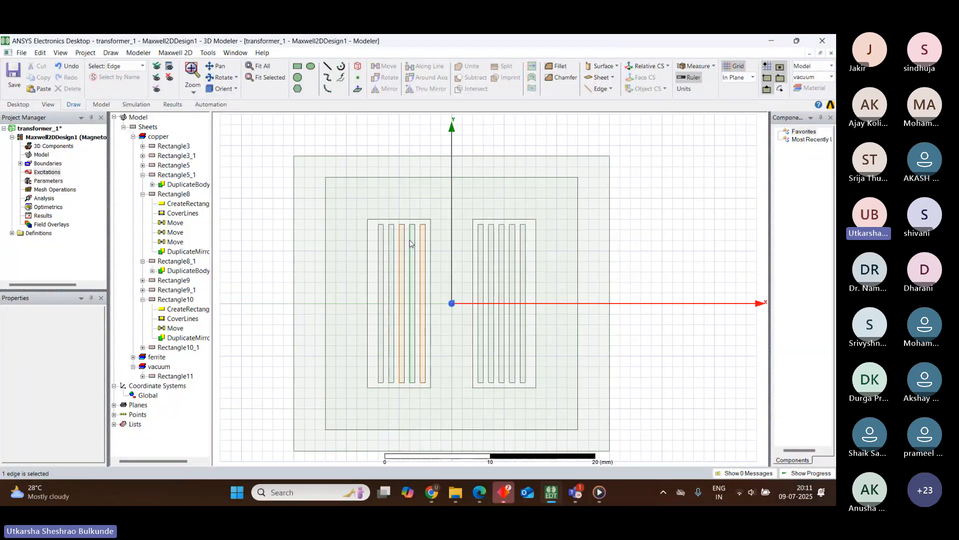
pyautogui.click(246, 172)
pyautogui.click(412, 257)
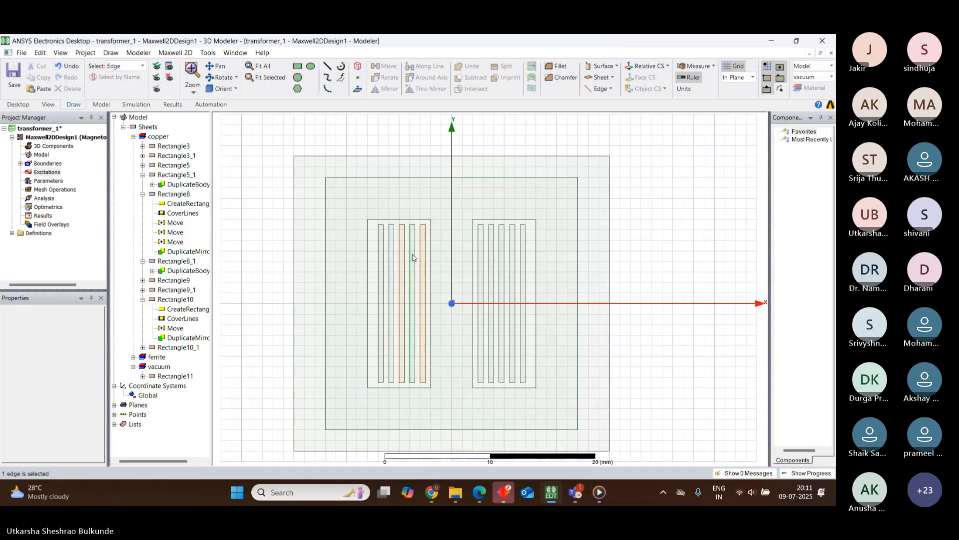
pyautogui.click(176, 156)
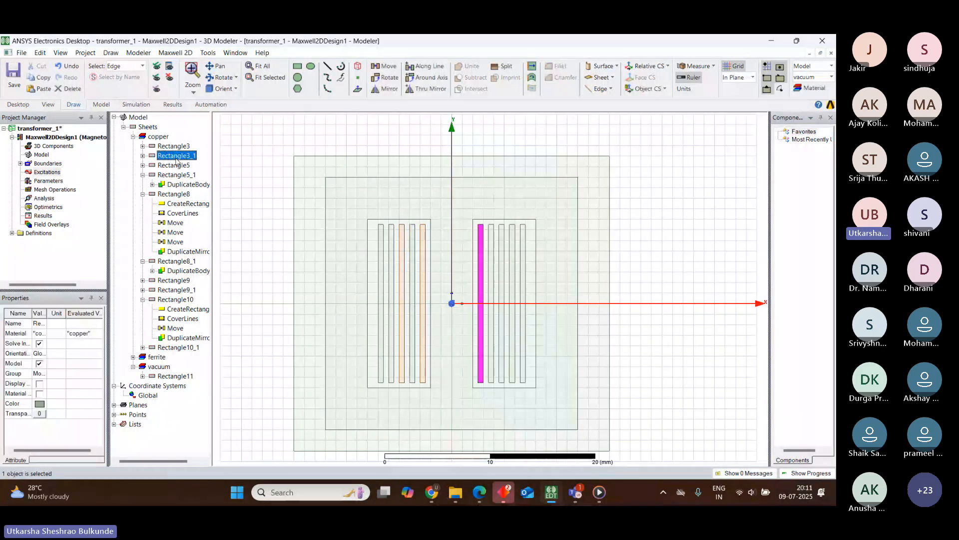
# Check which strips Rectangle5, Rectangle8, Rectangle3, Rectangle9 and Rectangle8_1 are
pyautogui.click(175, 166)
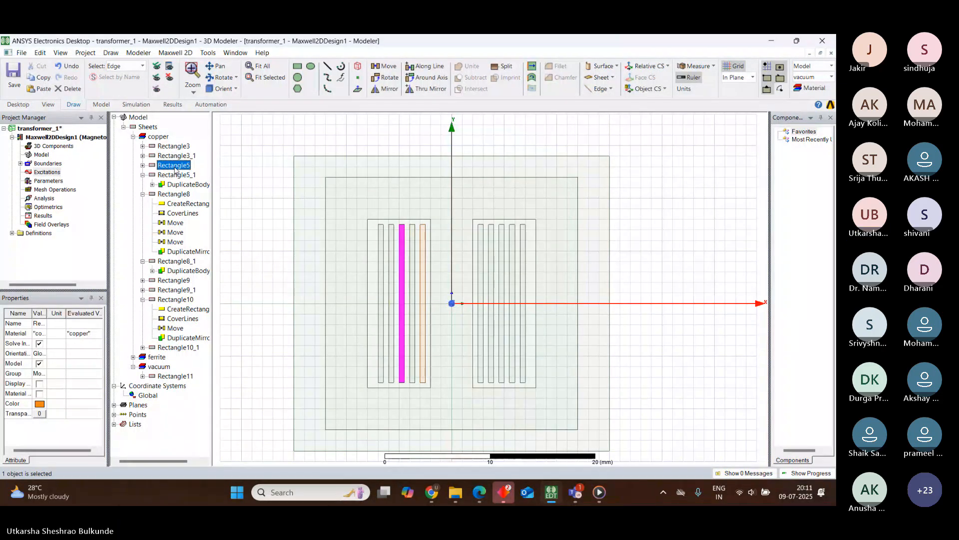
pyautogui.keyDown('ctrl'); pyautogui.click(179, 194); pyautogui.keyUp('ctrl')
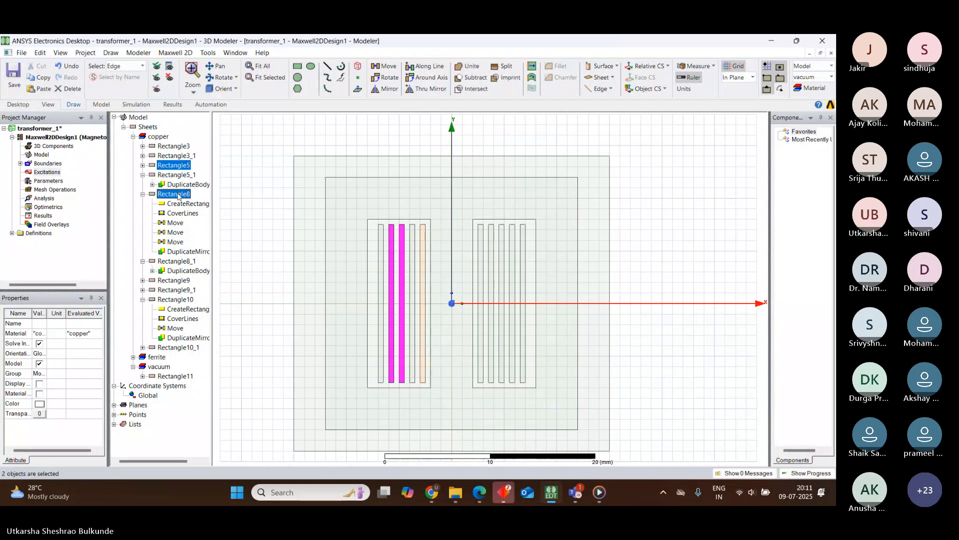
pyautogui.keyDown('ctrl'); pyautogui.click(179, 195); pyautogui.keyUp('ctrl')
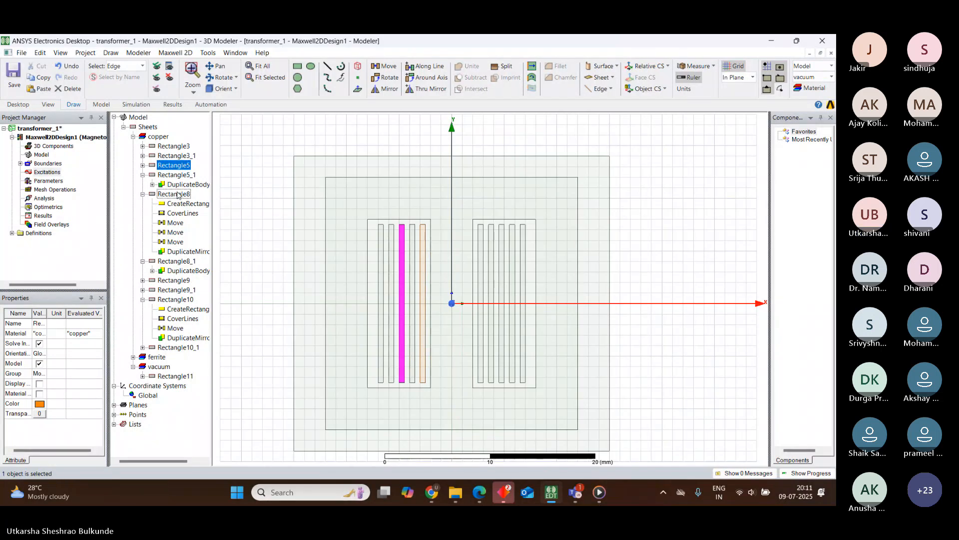
pyautogui.click(265, 188)
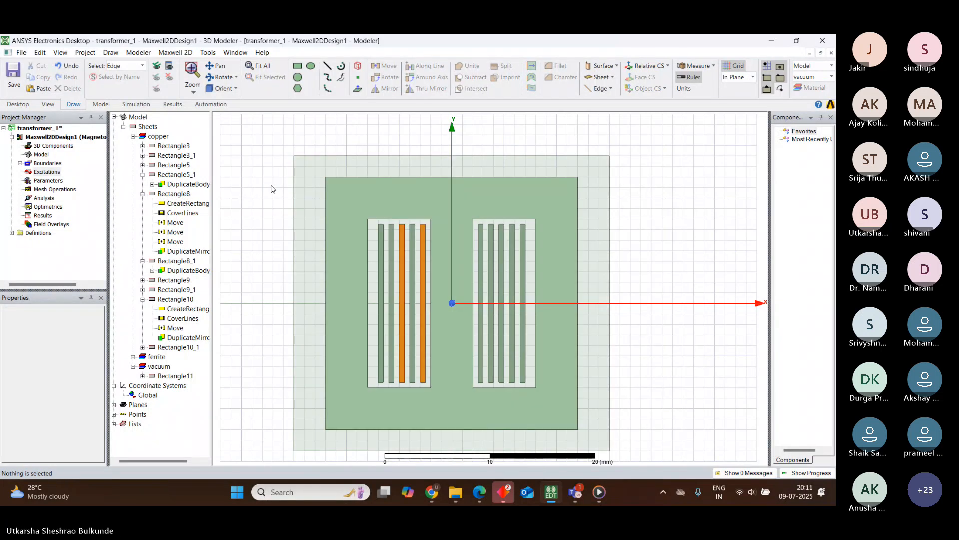
pyautogui.click(413, 249)
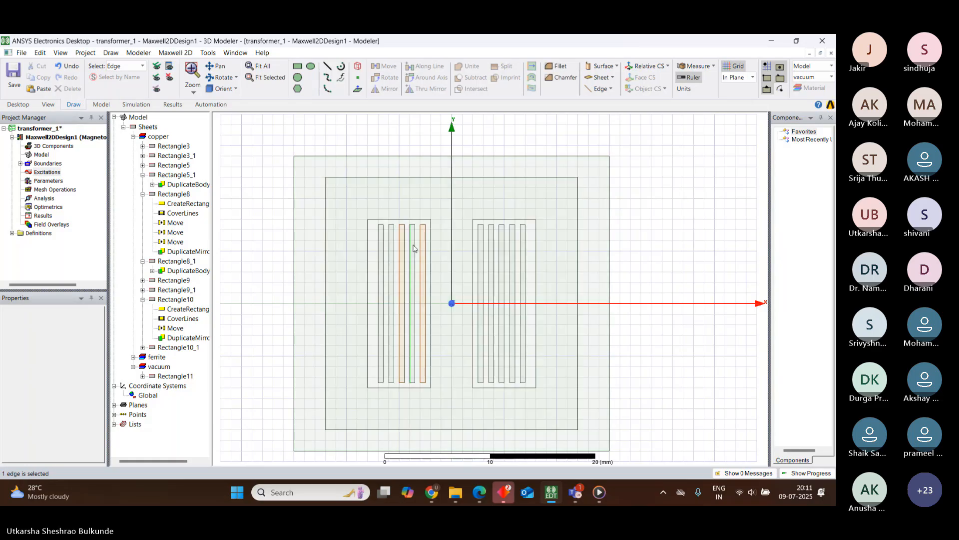
pyautogui.click(183, 145)
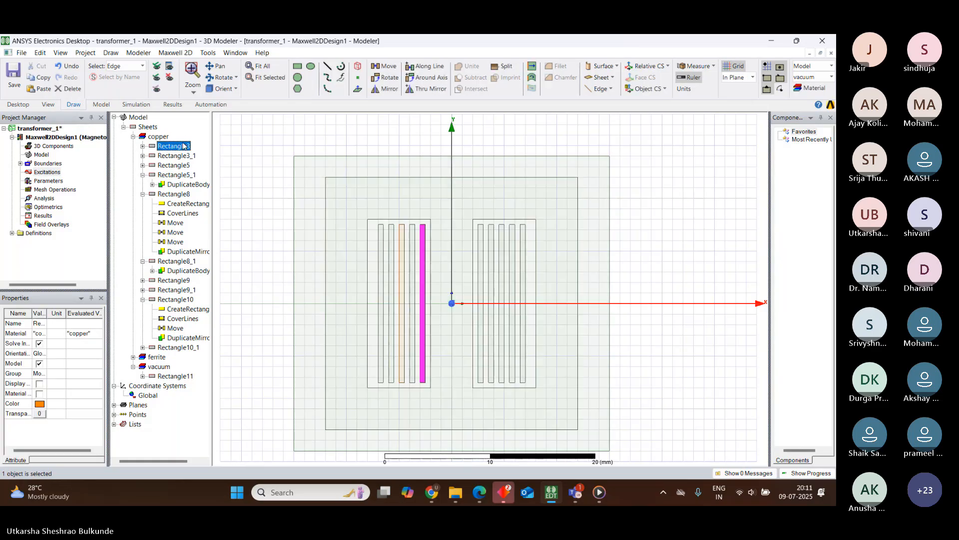
pyautogui.click(178, 165)
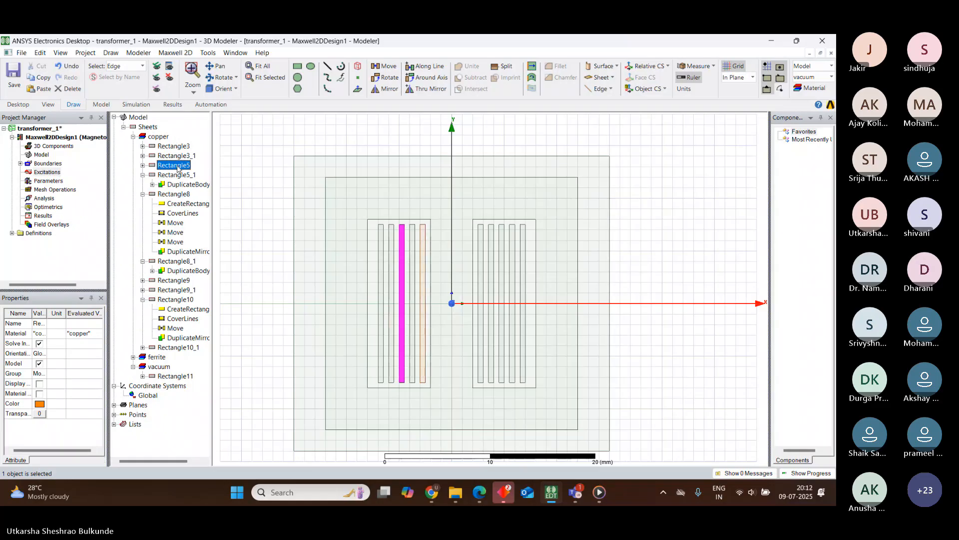
pyautogui.click(179, 203)
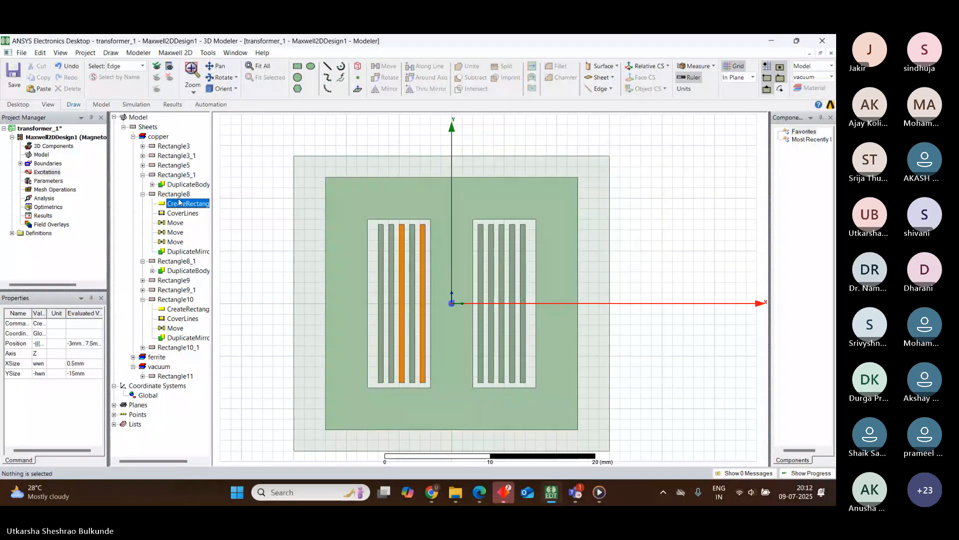
pyautogui.click(176, 195)
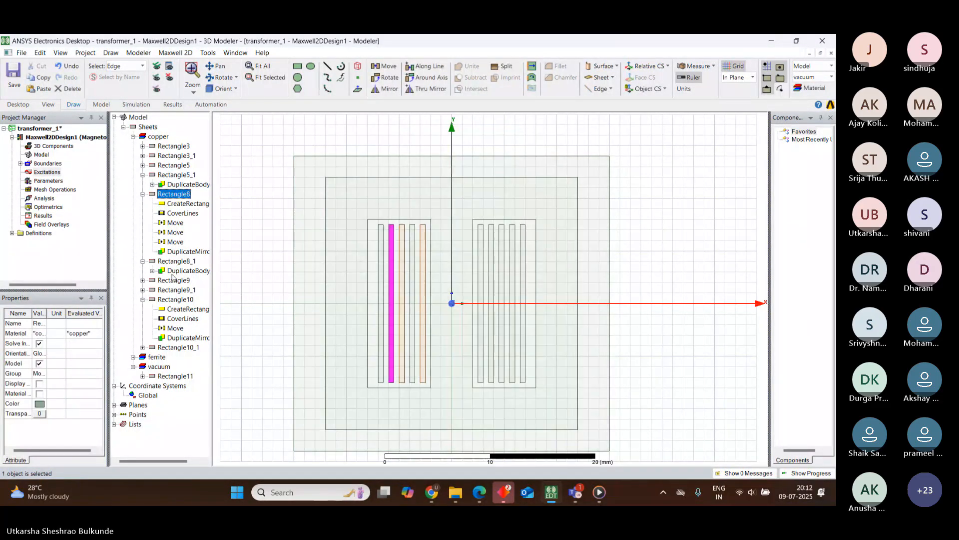
pyautogui.click(171, 280)
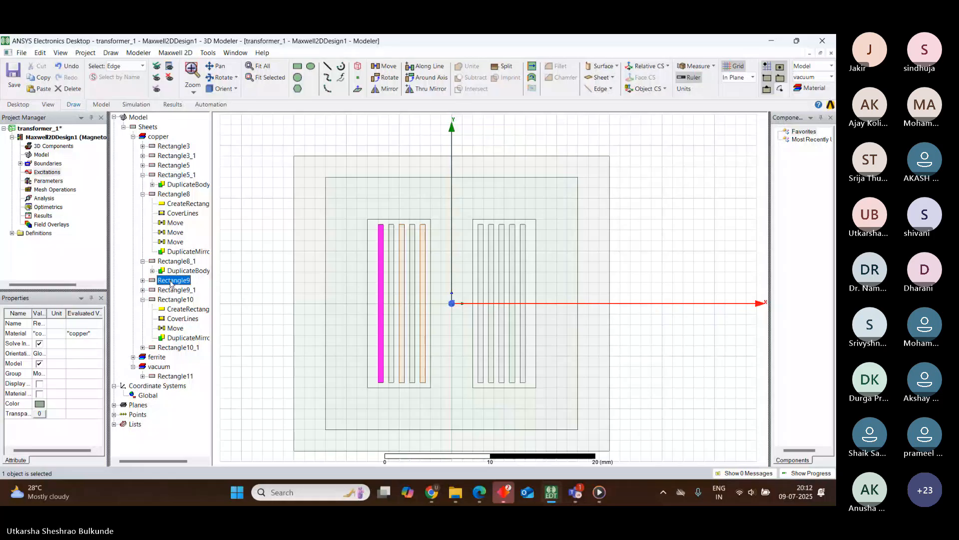
pyautogui.click(176, 261)
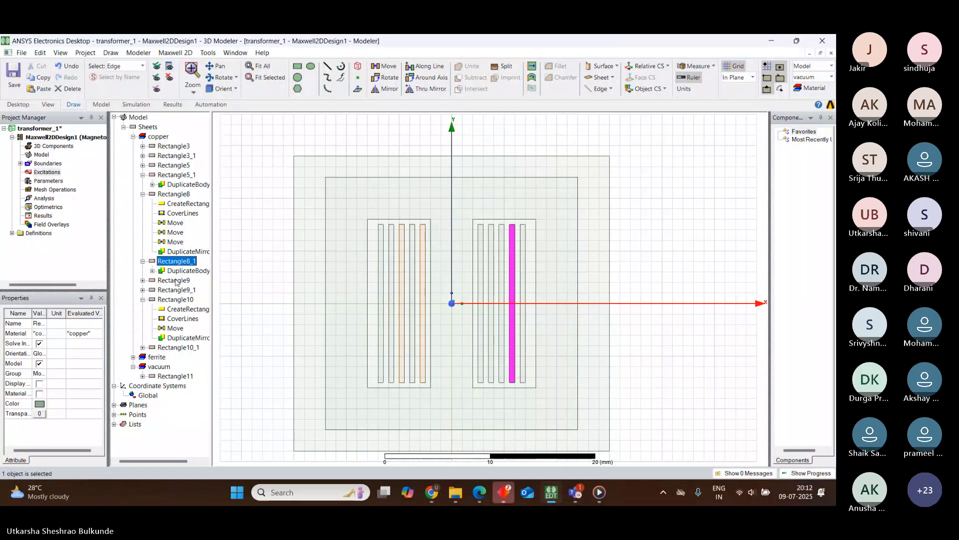
pyautogui.click(176, 281)
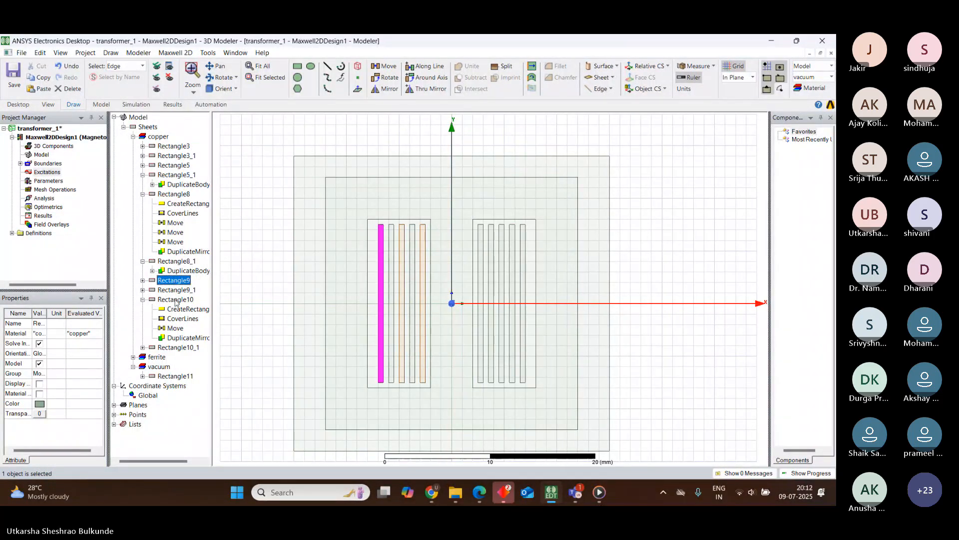
# Select Rectangle10, Rectangle10_1, Rectangle8_1 and Rectangle8 together in the model tree
pyautogui.click(176, 299)
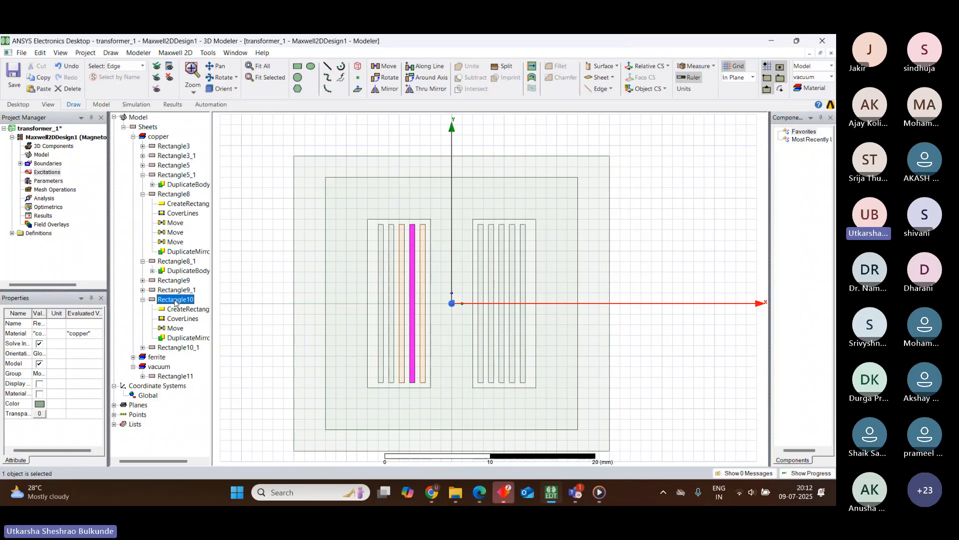
pyautogui.keyDown('ctrl'); pyautogui.click(175, 347); pyautogui.keyUp('ctrl')
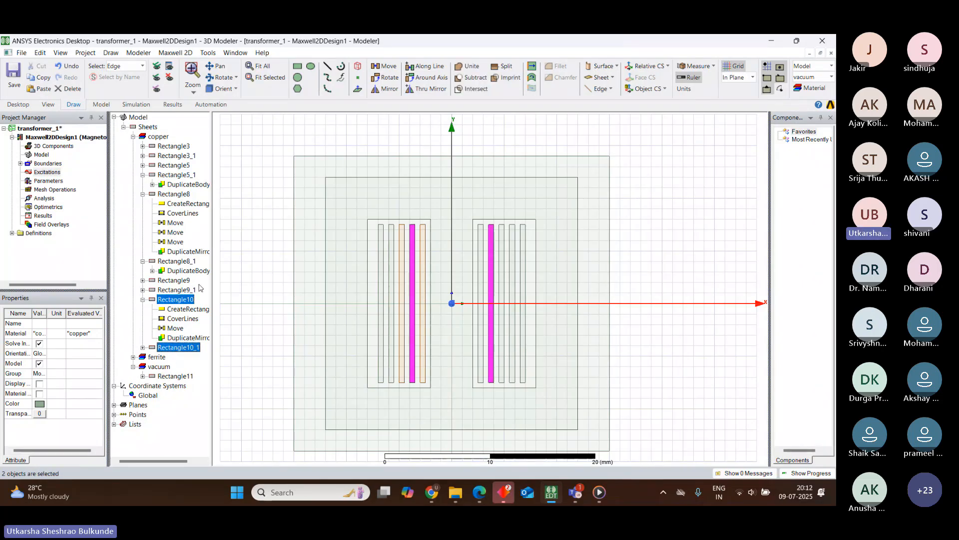
pyautogui.keyDown('ctrl'); pyautogui.click(176, 261); pyautogui.keyUp('ctrl')
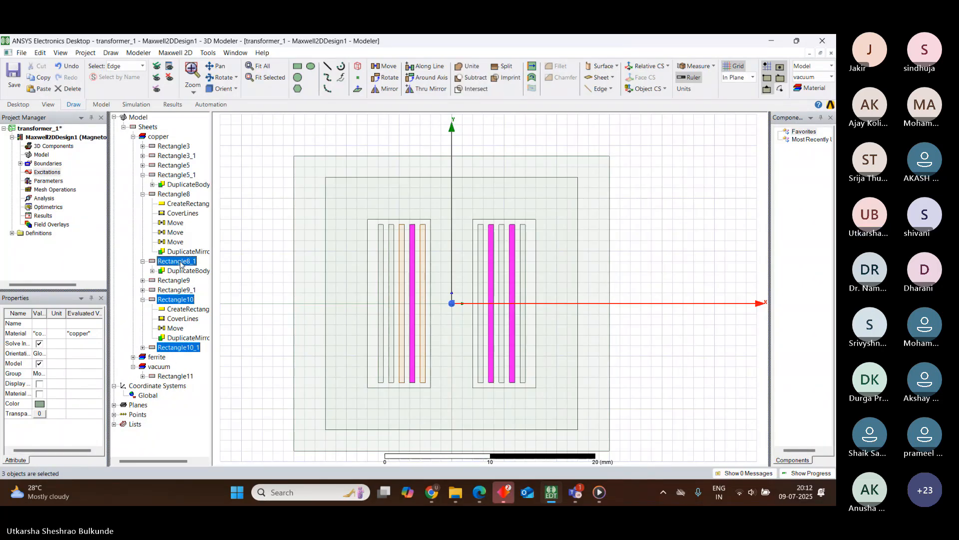
pyautogui.keyDown('ctrl'); pyautogui.click(178, 195); pyautogui.keyUp('ctrl')
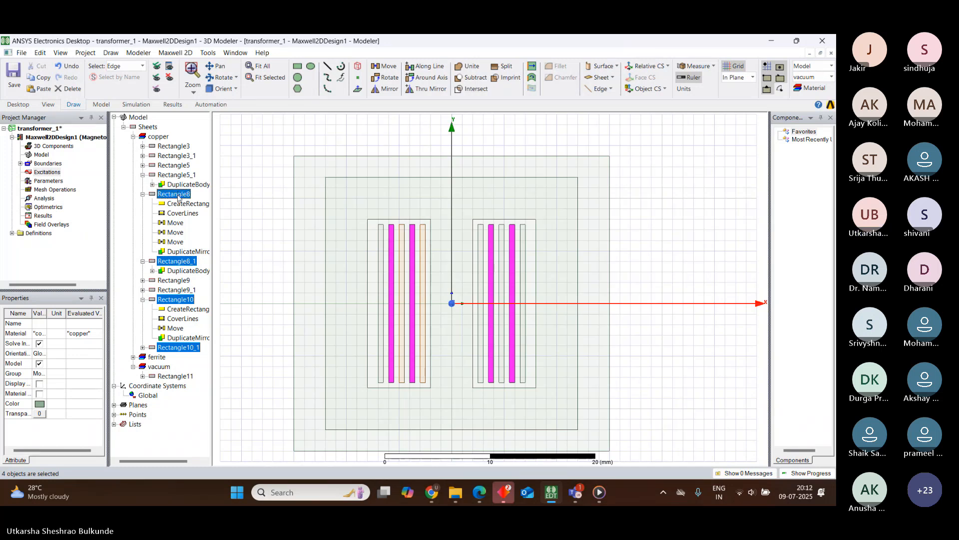
# Assign the four selected strips a 12 A current excitation in the negative direction
pyautogui.rightClick(178, 197)
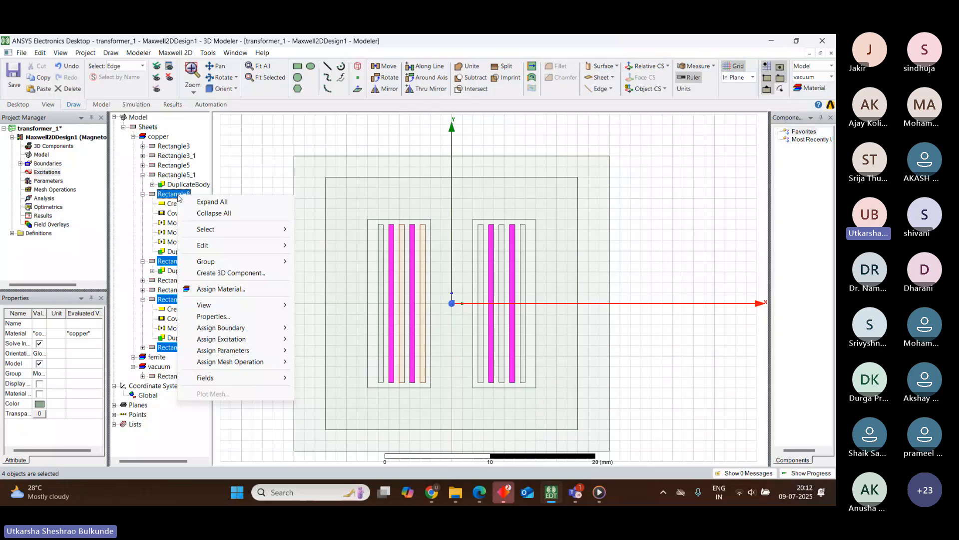
pyautogui.moveTo(270, 339)
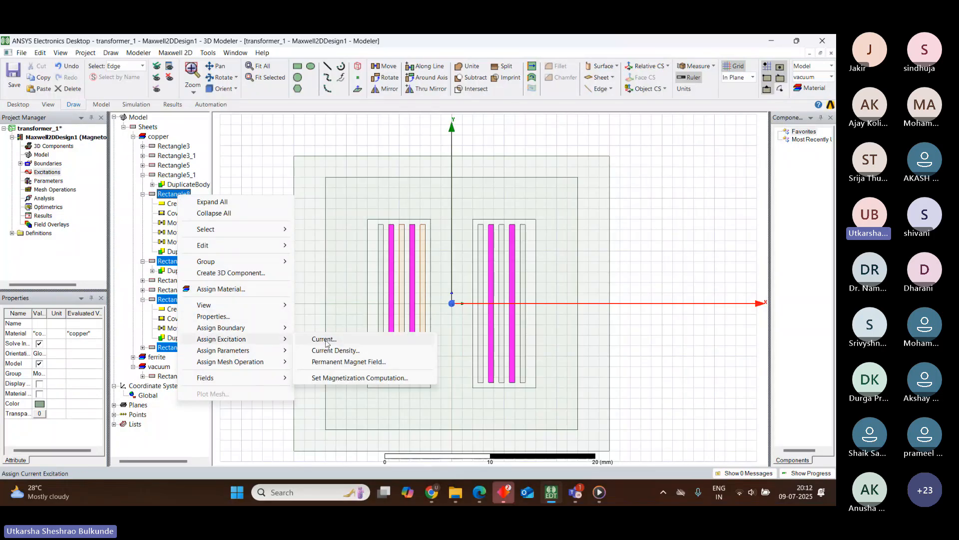
pyautogui.click(325, 339)
pyautogui.click(596, 253)
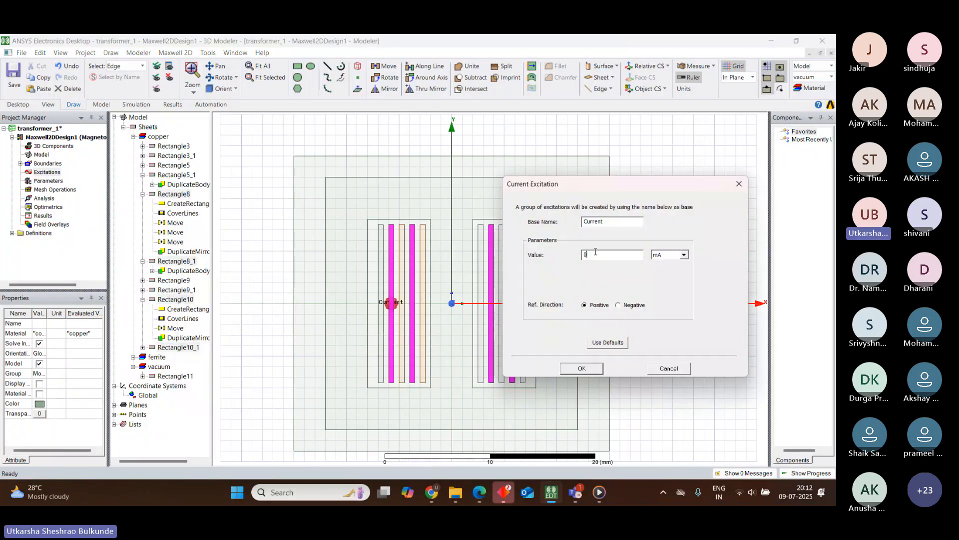
pyautogui.press('BackSpace')
pyautogui.write('12')
pyautogui.click(682, 255)
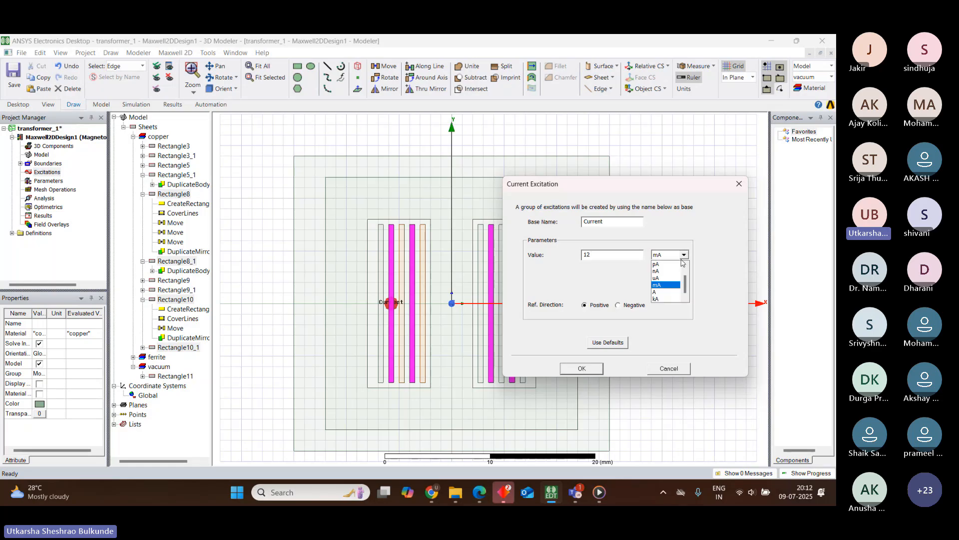
pyautogui.click(668, 295)
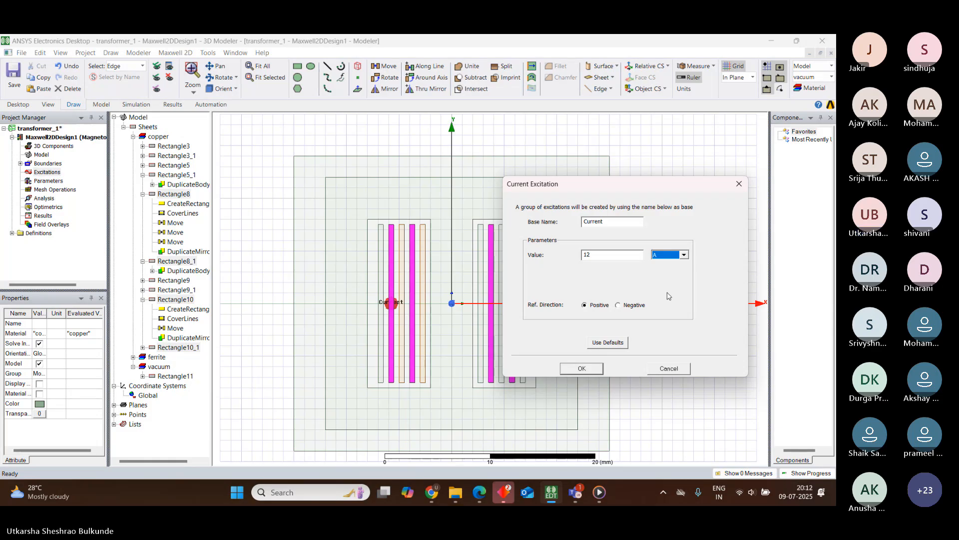
pyautogui.click(618, 306)
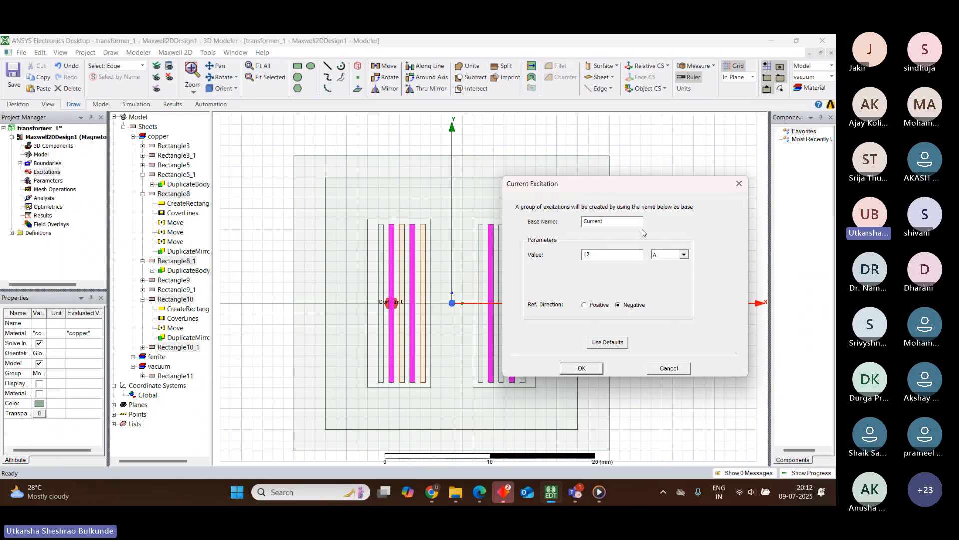
pyautogui.moveTo(661, 187); pyautogui.dragTo(698, 152)
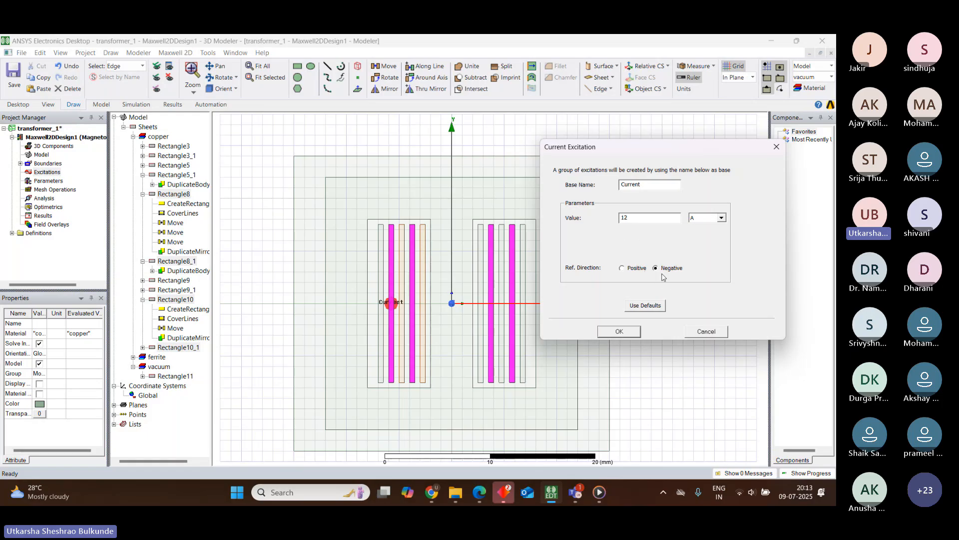
pyautogui.click(630, 335)
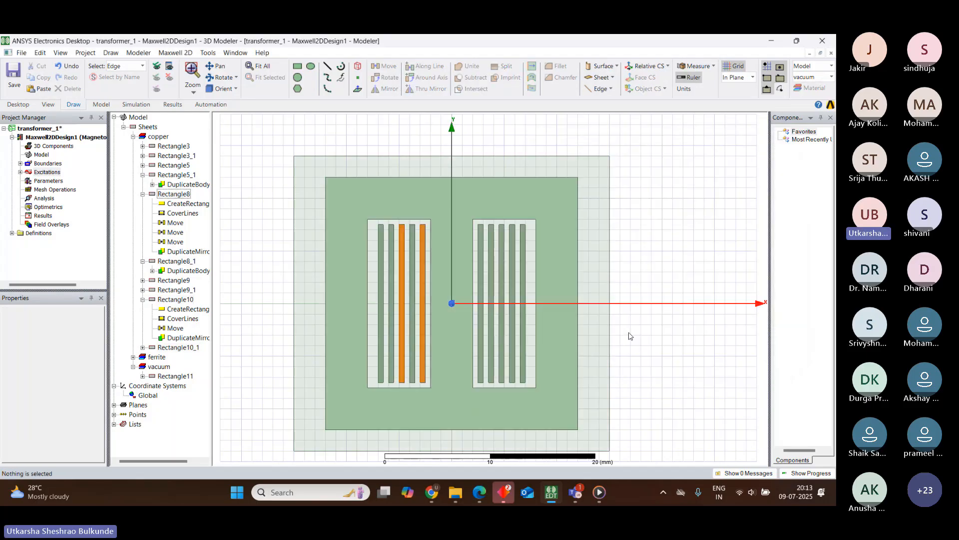
# Sketch two coils, two core lines and a current arrow on the Edge PDF, then return to ANSYS
pyautogui.click(480, 492)
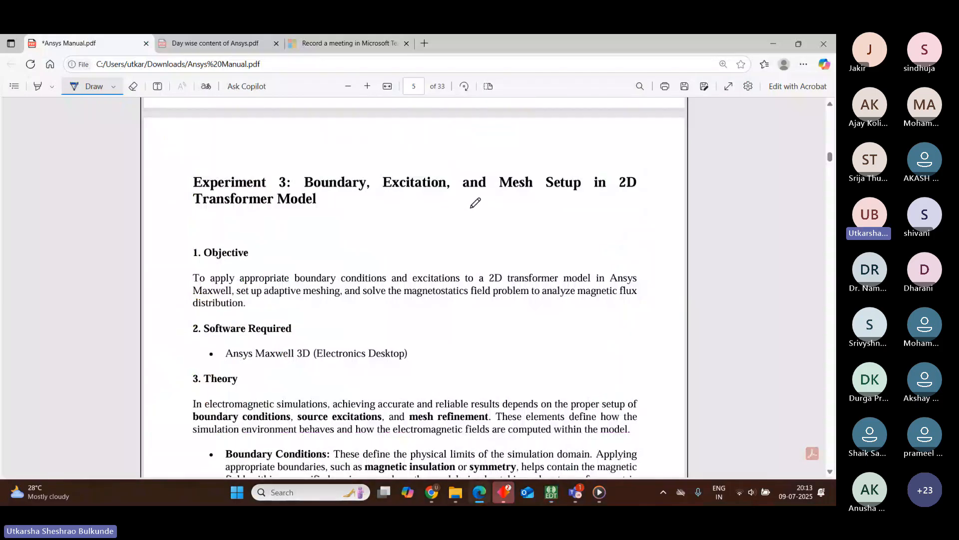
pyautogui.moveTo(471, 207)
pyautogui.mouseDown()
pyautogui.moveTo(508, 206)
pyautogui.moveTo(518, 221)
pyautogui.moveTo(498, 241)
pyautogui.moveTo(512, 251)
pyautogui.moveTo(476, 256)
pyautogui.mouseUp()
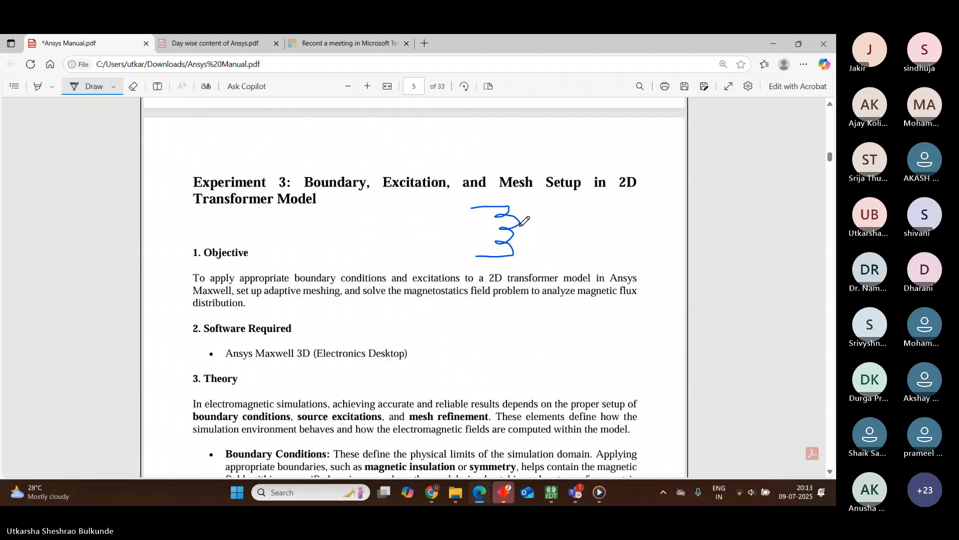
pyautogui.moveTo(533, 202)
pyautogui.mouseDown()
pyautogui.moveTo(564, 200)
pyautogui.moveTo(535, 209)
pyautogui.moveTo(541, 237)
pyautogui.moveTo(545, 247)
pyautogui.moveTo(579, 250)
pyautogui.mouseUp()
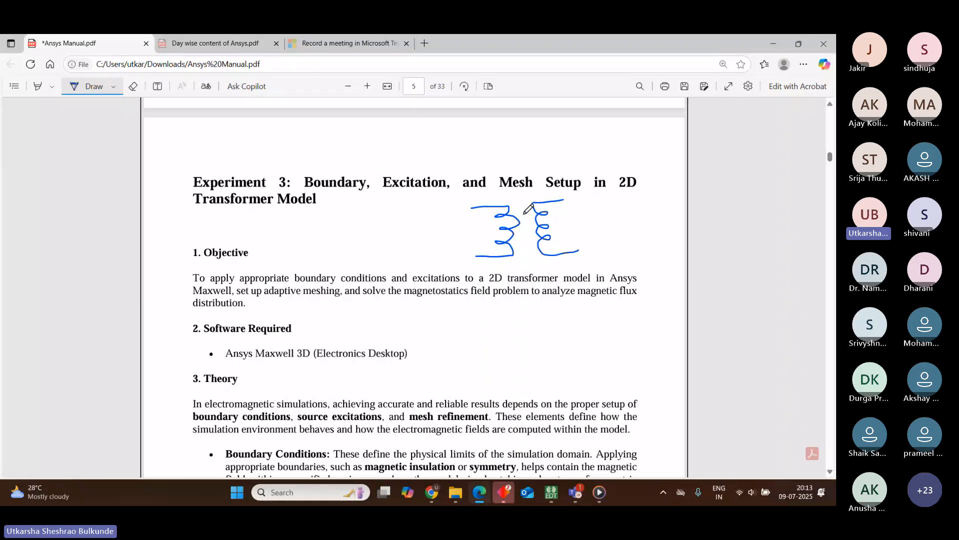
pyautogui.moveTo(524, 214); pyautogui.dragTo(529, 248)
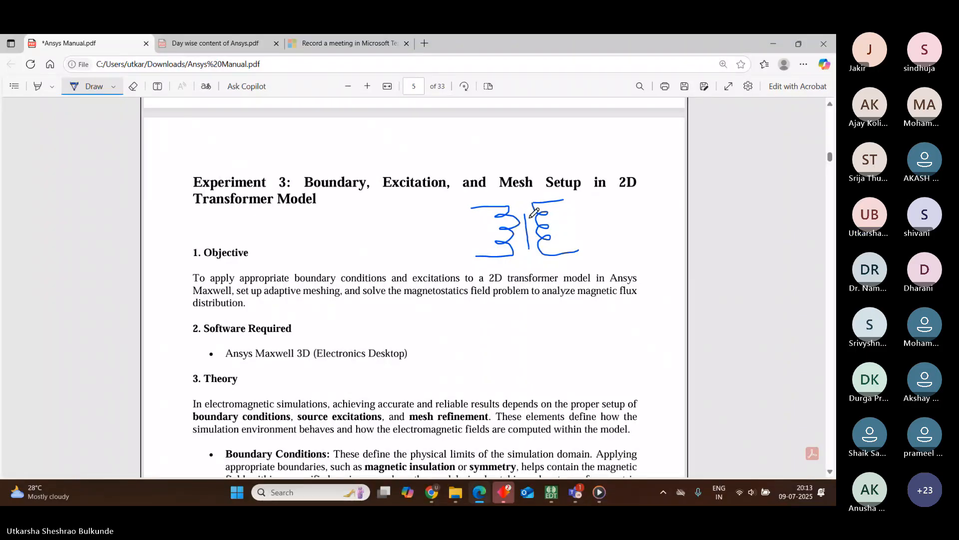
pyautogui.moveTo(534, 214); pyautogui.dragTo(534, 238)
pyautogui.moveTo(485, 203); pyautogui.dragTo(484, 215)
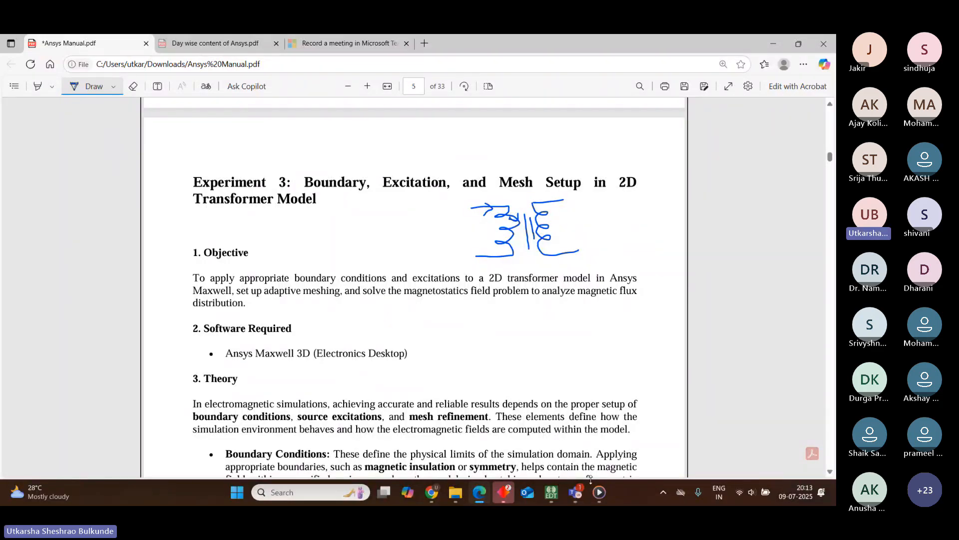
pyautogui.moveTo(551, 496)
pyautogui.click(546, 440)
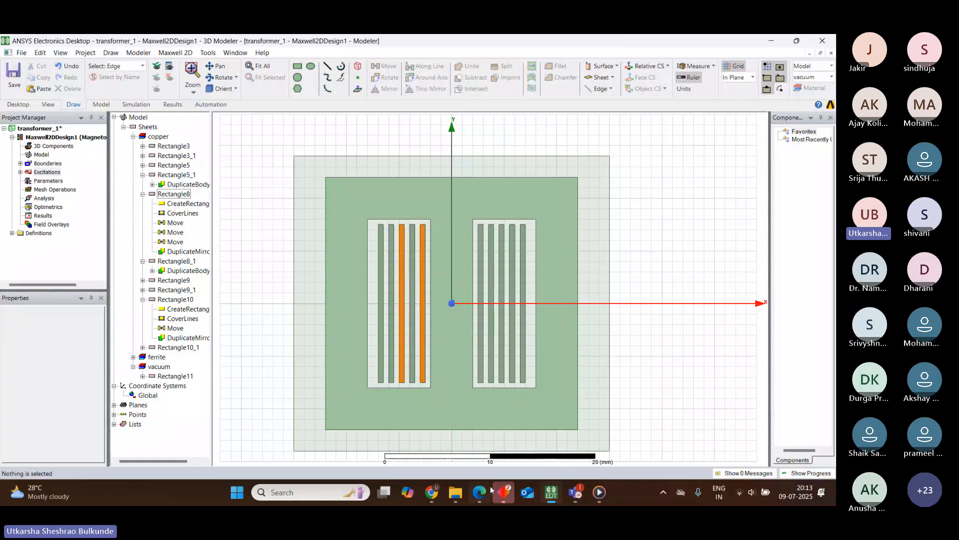
pyautogui.moveTo(492, 490)
pyautogui.click(483, 420)
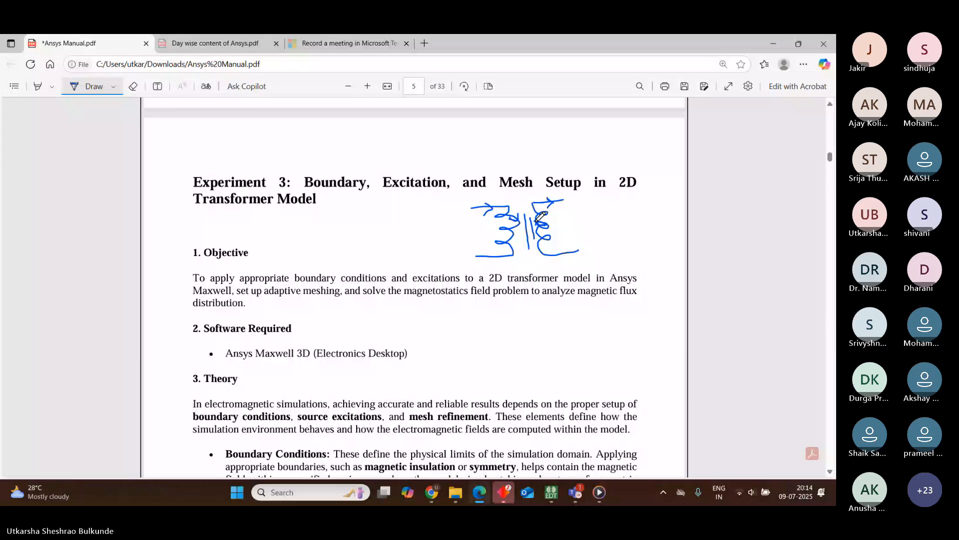
pyautogui.click(133, 86)
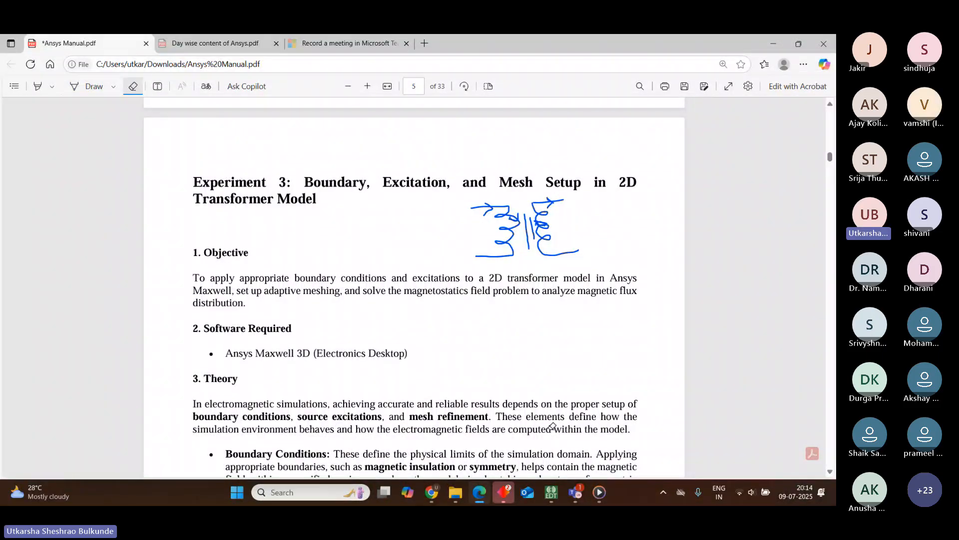
pyautogui.click(554, 481)
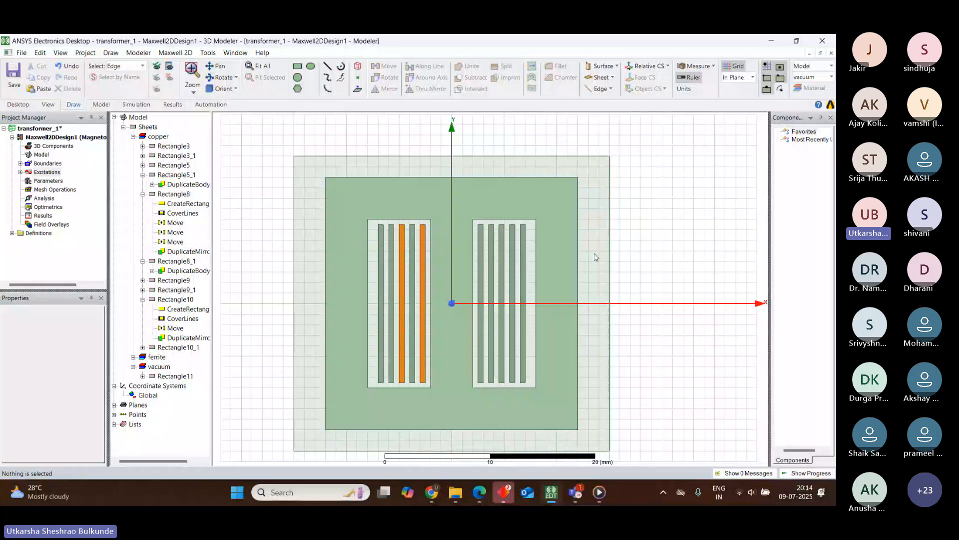
# Expand Excitations, select Rectangle3, 3_1, 5, 5_1, 9 and 9_1, and bring up their context menu
pyautogui.click(20, 172)
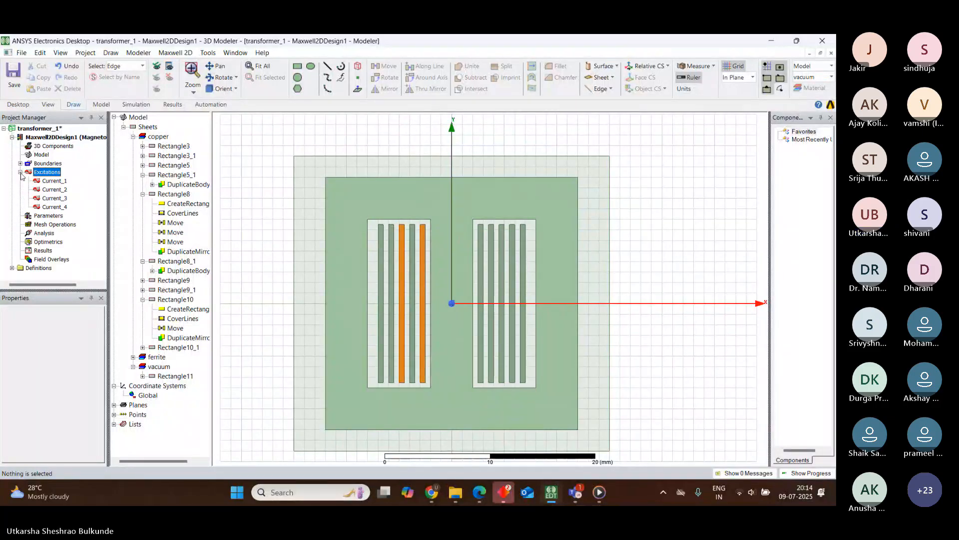
pyautogui.click(382, 266)
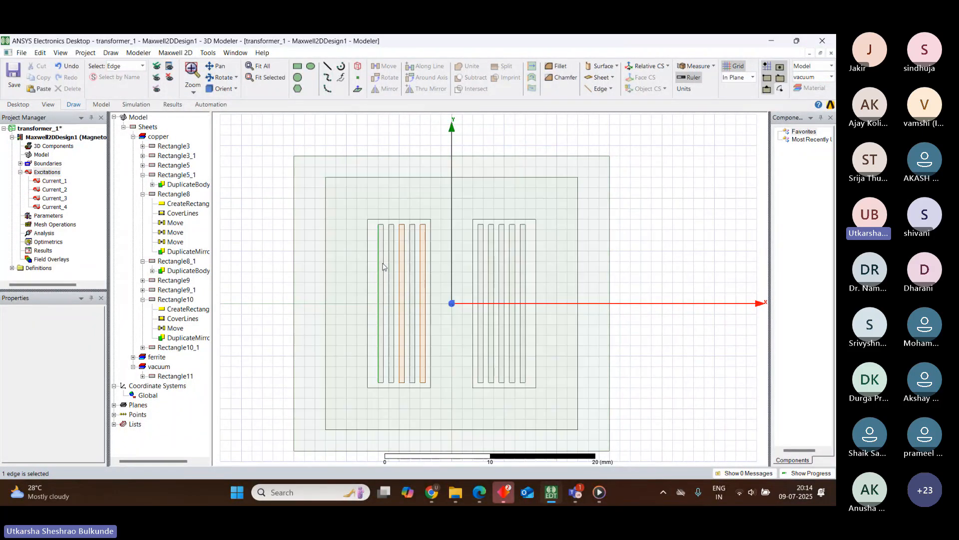
pyautogui.click(179, 156)
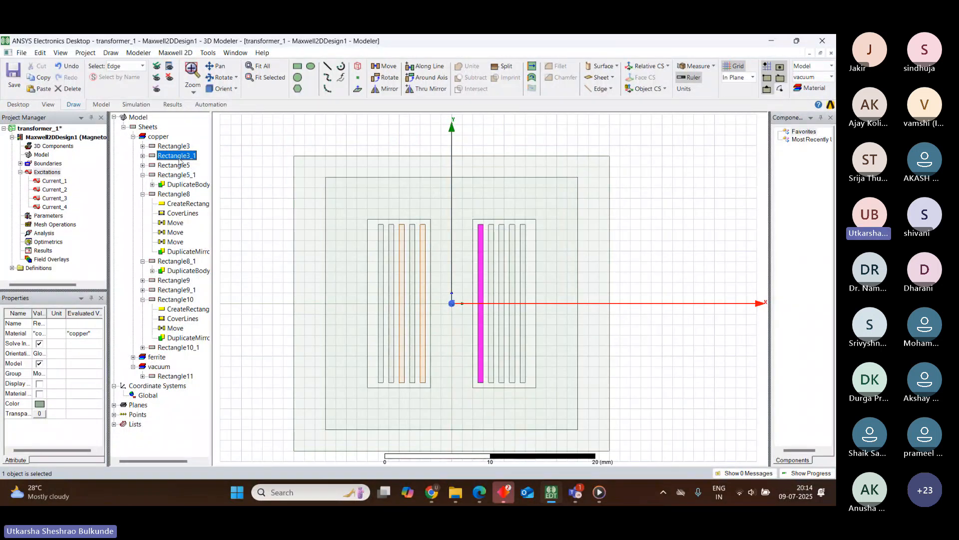
pyautogui.keyDown('ctrl'); pyautogui.click(176, 166); pyautogui.keyUp('ctrl')
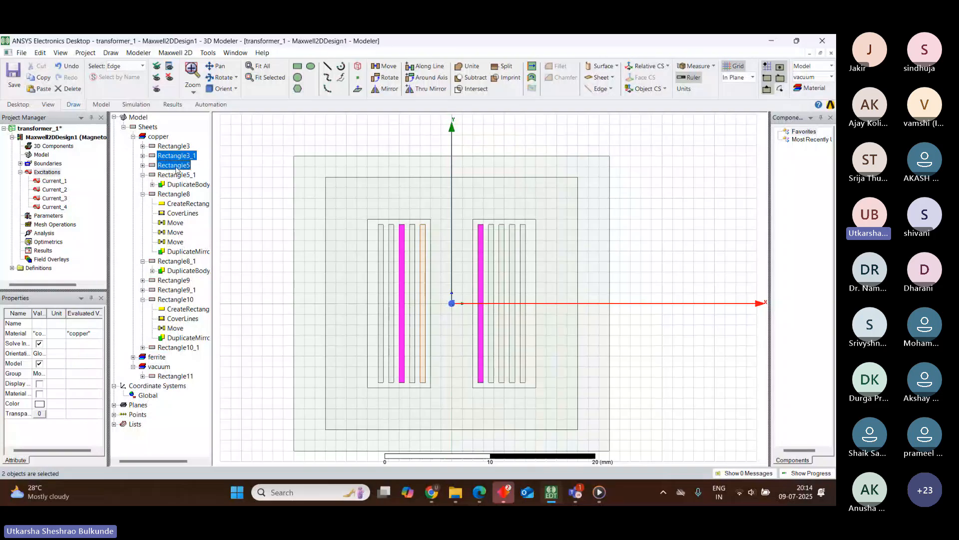
pyautogui.keyDown('ctrl'); pyautogui.click(174, 147); pyautogui.keyUp('ctrl')
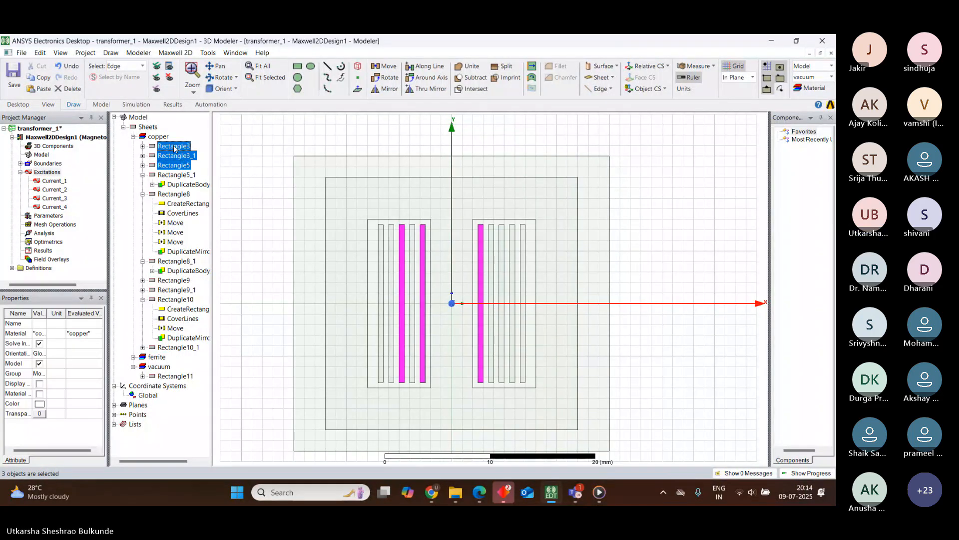
pyautogui.keyDown('ctrl'); pyautogui.click(177, 175); pyautogui.keyUp('ctrl')
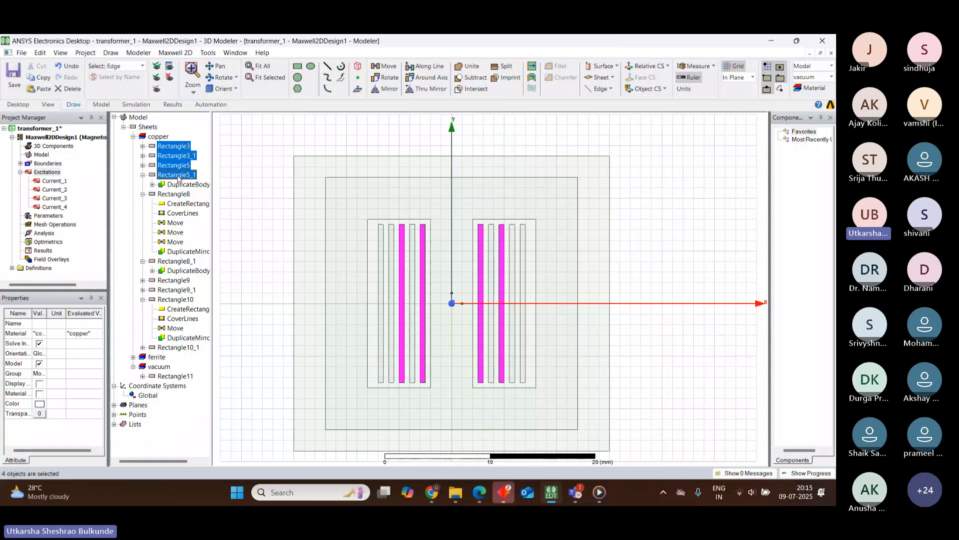
pyautogui.keyDown('ctrl'); pyautogui.click(175, 280); pyautogui.keyUp('ctrl')
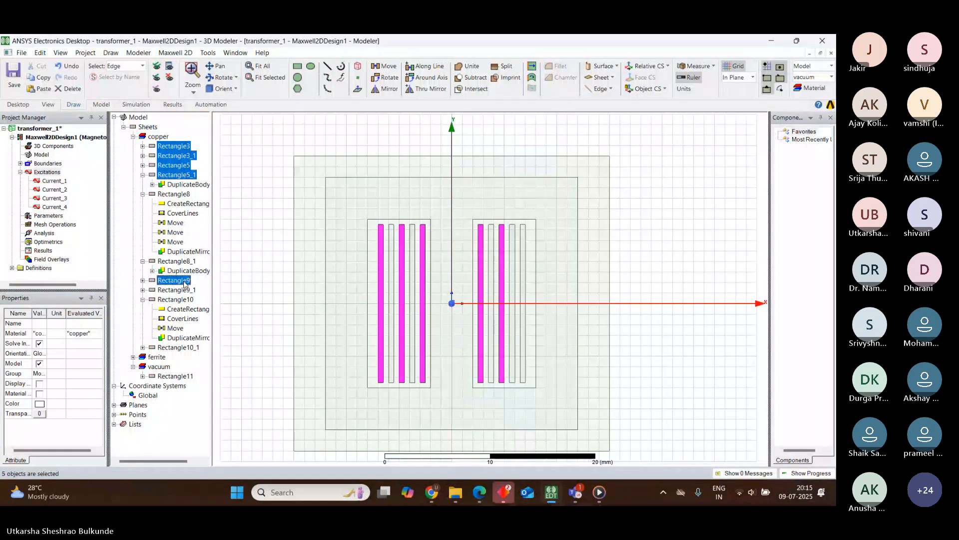
pyautogui.keyDown('ctrl'); pyautogui.click(189, 294); pyautogui.keyUp('ctrl')
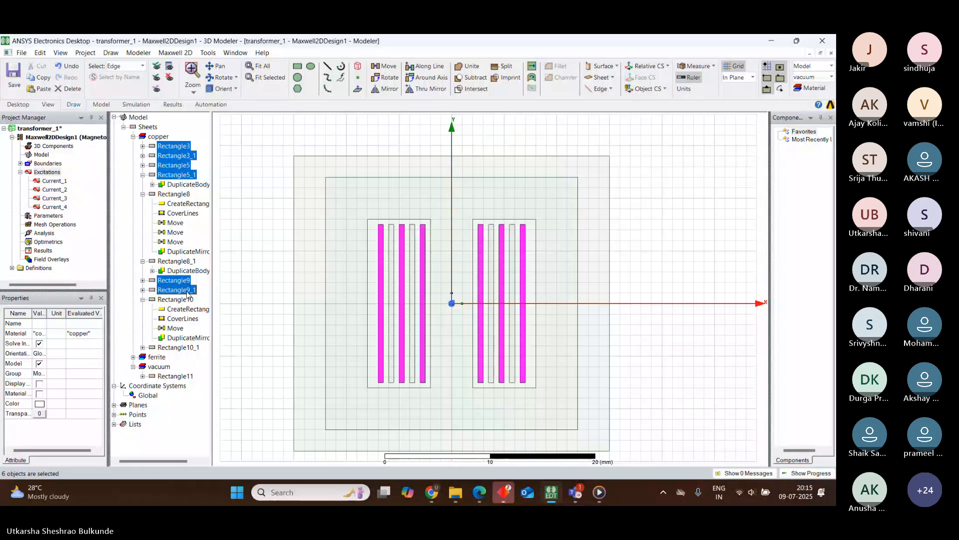
pyautogui.rightClick(188, 294)
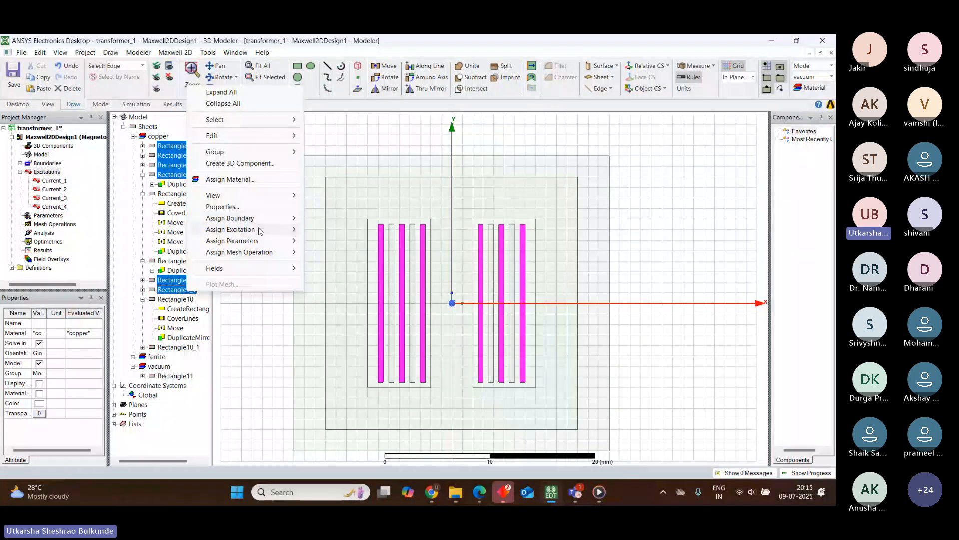
# Begin a current excitation on the six selected conductors with a value of 8 A
pyautogui.moveTo(259, 232)
pyautogui.click(325, 230)
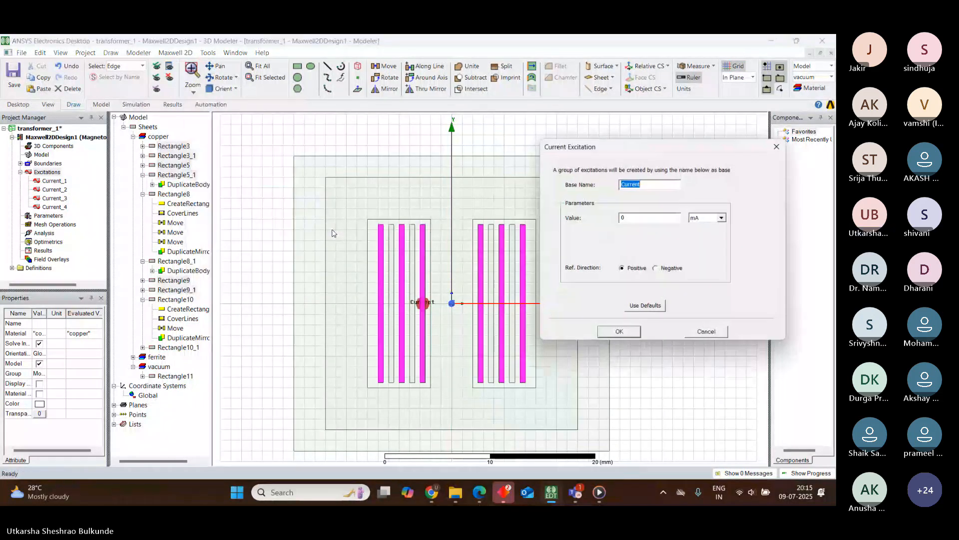
pyautogui.click(629, 217)
pyautogui.press('BackSpace')
pyautogui.write('8')
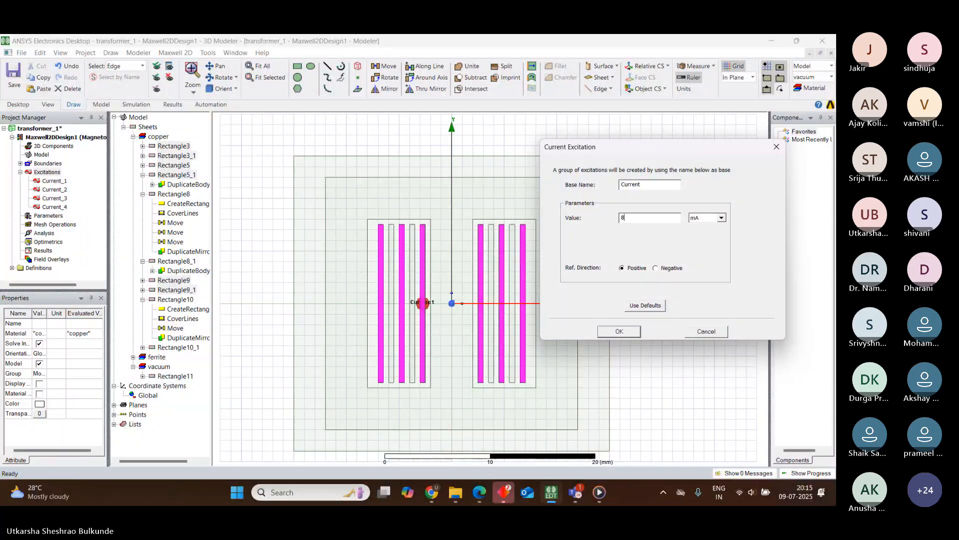
pyautogui.click(721, 218)
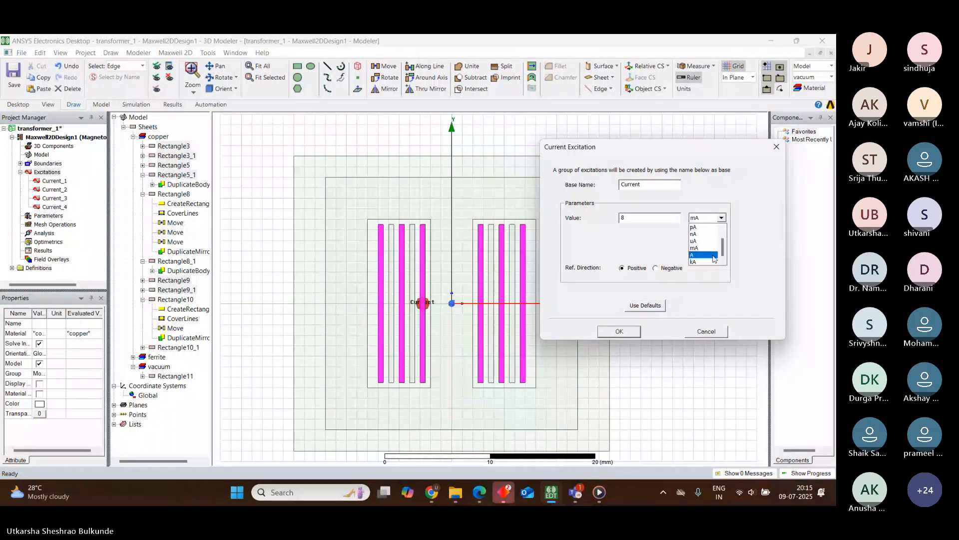
pyautogui.click(712, 258)
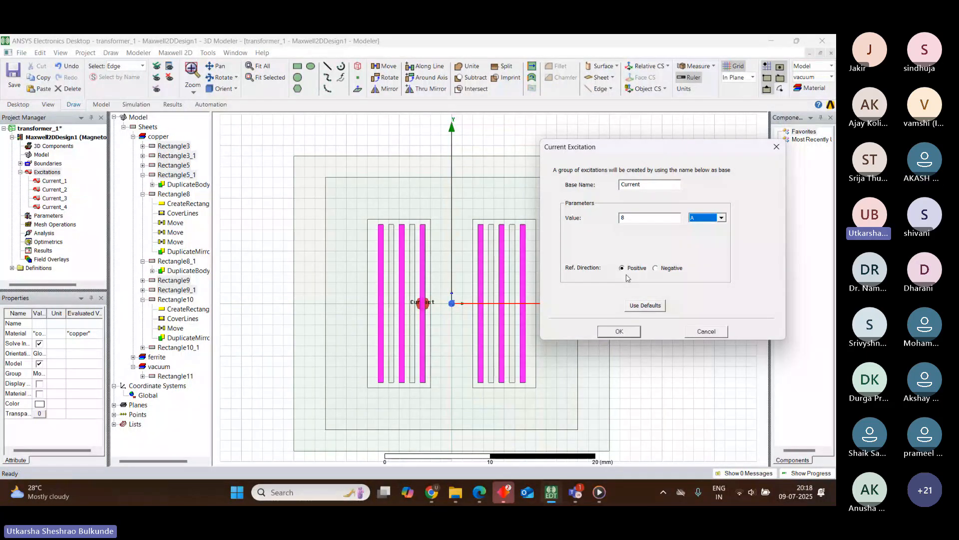
# Name the six-conductor excitation 'Secondary' and confirm it
pyautogui.click(644, 186)
pyautogui.press('BackSpace')
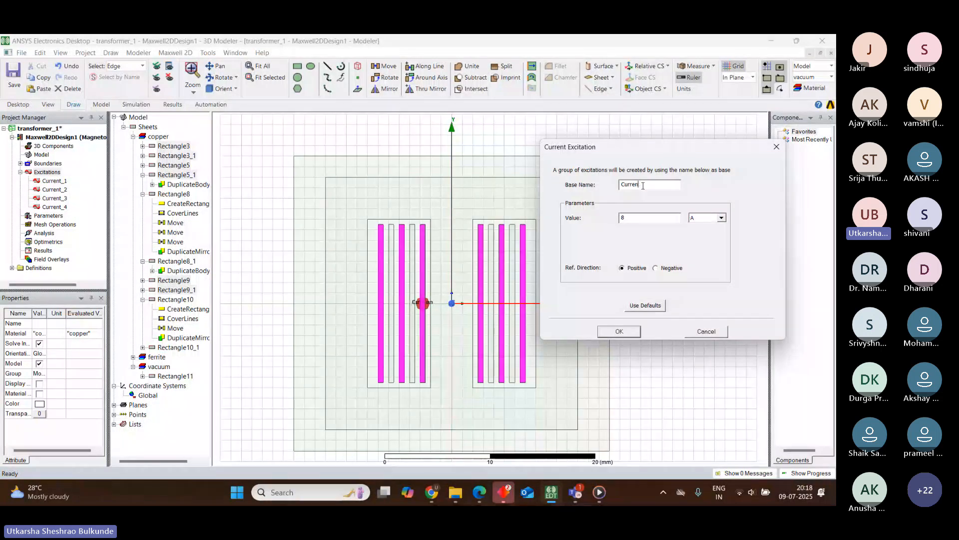
pyautogui.press('BackSpace')
pyautogui.press('BackSpace')
pyautogui.press('BackSpace')
pyautogui.press('BackSpace')
pyautogui.press('BackSpace')
pyautogui.press('BackSpace')
pyautogui.write('Secondary')
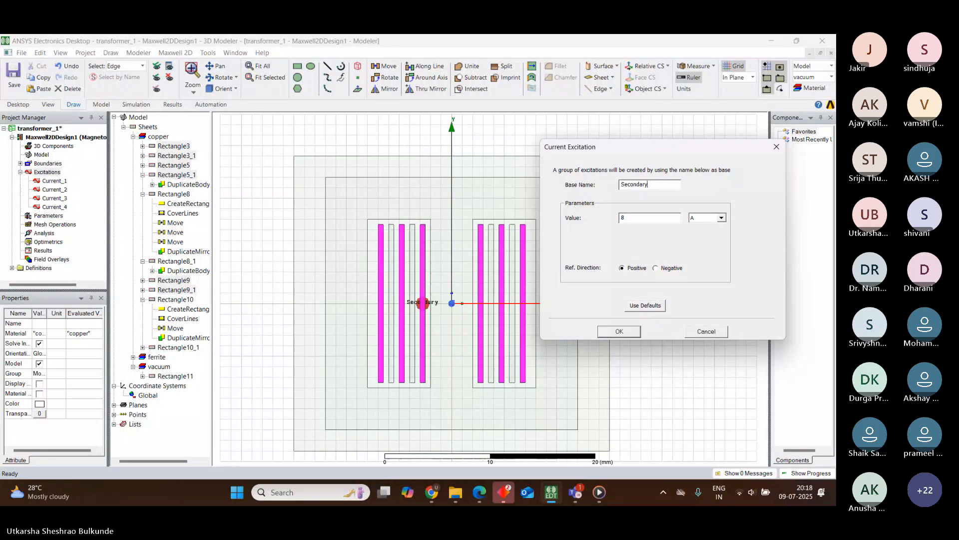
pyautogui.click(618, 336)
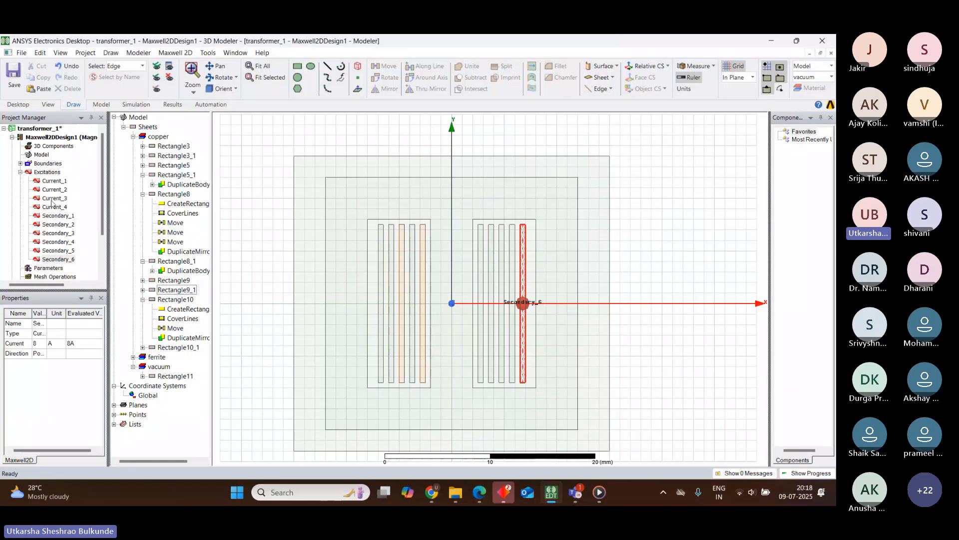
# Rename Current_1 and Current_3 to Primary_1 and Primary_3
pyautogui.doubleClick(50, 181)
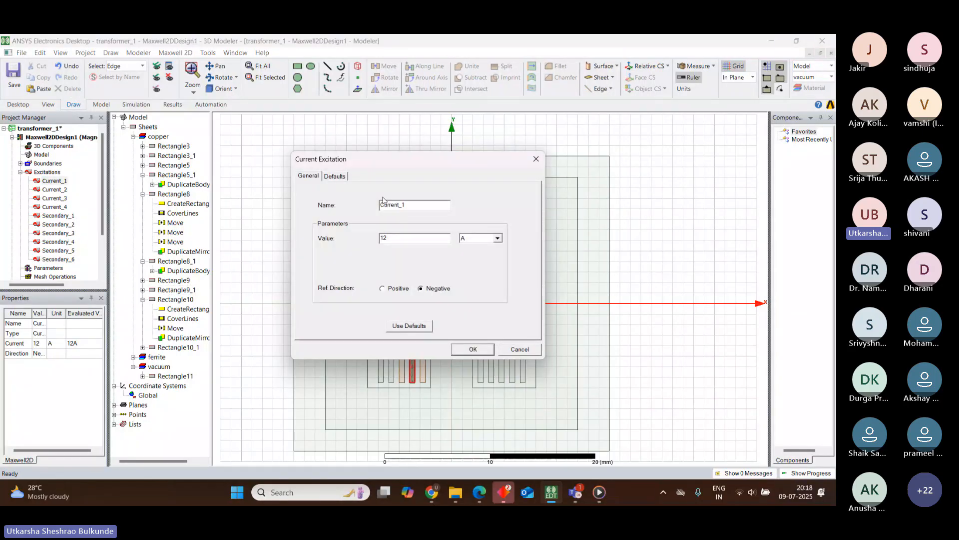
pyautogui.click(400, 205)
pyautogui.press('BackSpace')
pyautogui.press('BackSpace')
pyautogui.press('BackSpace')
pyautogui.press('BackSpace')
pyautogui.press('BackSpace')
pyautogui.press('BackSpace')
pyautogui.press('BackSpace')
pyautogui.write('Pri')
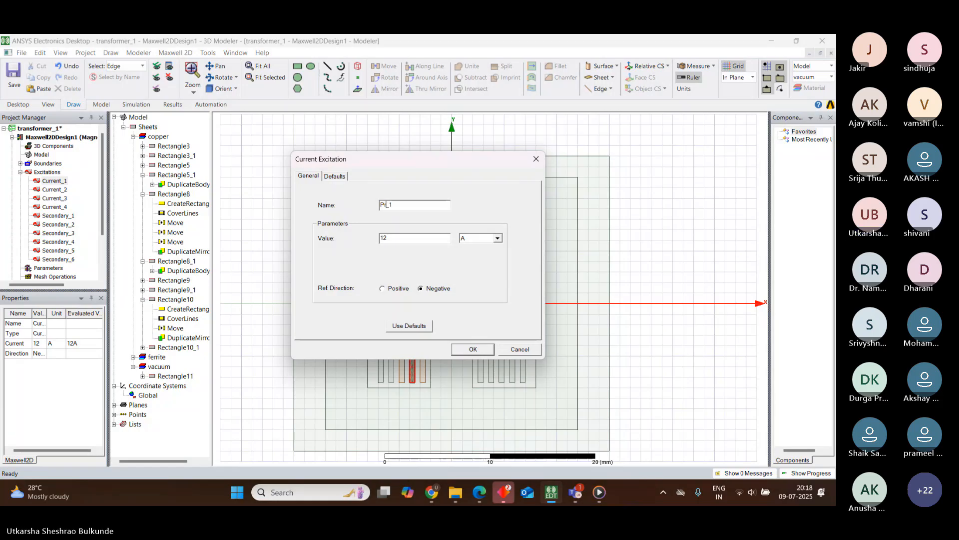
pyautogui.write('mary')
pyautogui.click(476, 349)
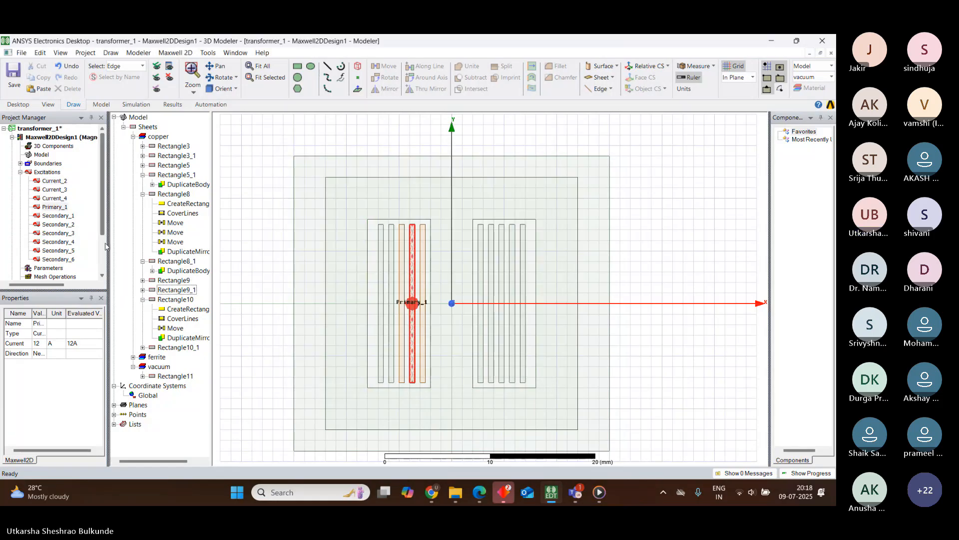
pyautogui.doubleClick(44, 191)
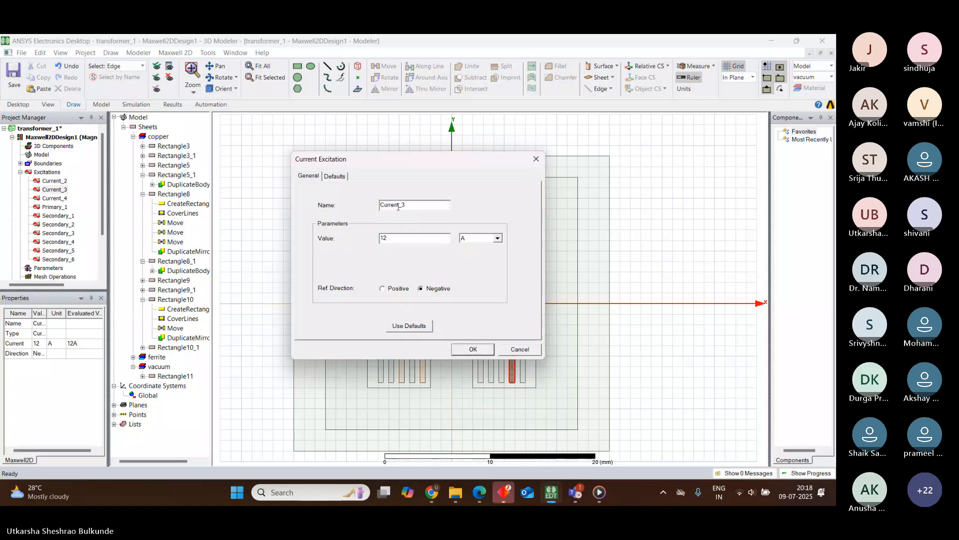
pyautogui.click(399, 206)
pyautogui.press('BackSpace')
pyautogui.press('BackSpace')
pyautogui.press('BackSpace')
pyautogui.press('BackSpace')
pyautogui.press('BackSpace')
pyautogui.press('BackSpace')
pyautogui.press('BackSpace')
pyautogui.write('a')
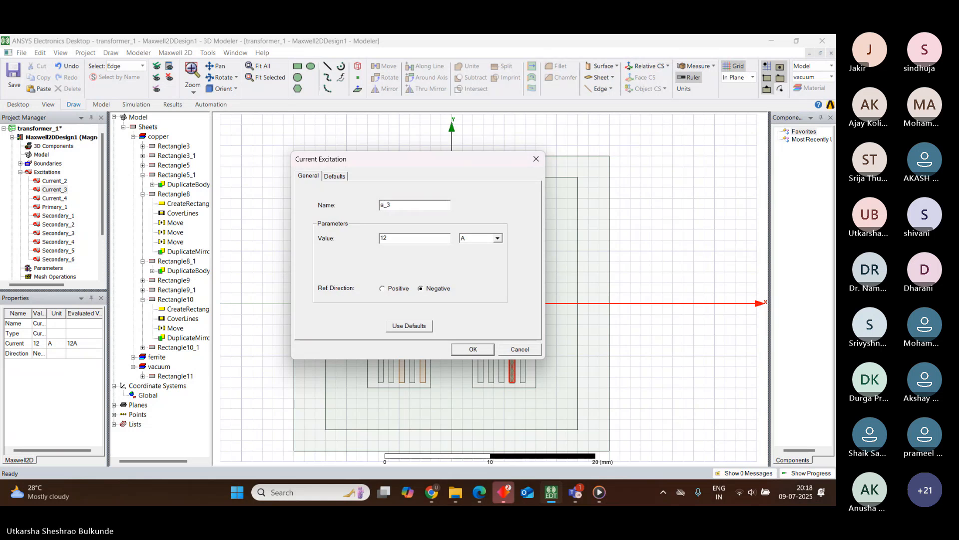
pyautogui.write('Pr')
pyautogui.press('BackSpace')
pyautogui.press('BackSpace')
pyautogui.press('BackSpace')
pyautogui.write('Primary')
pyautogui.click(469, 350)
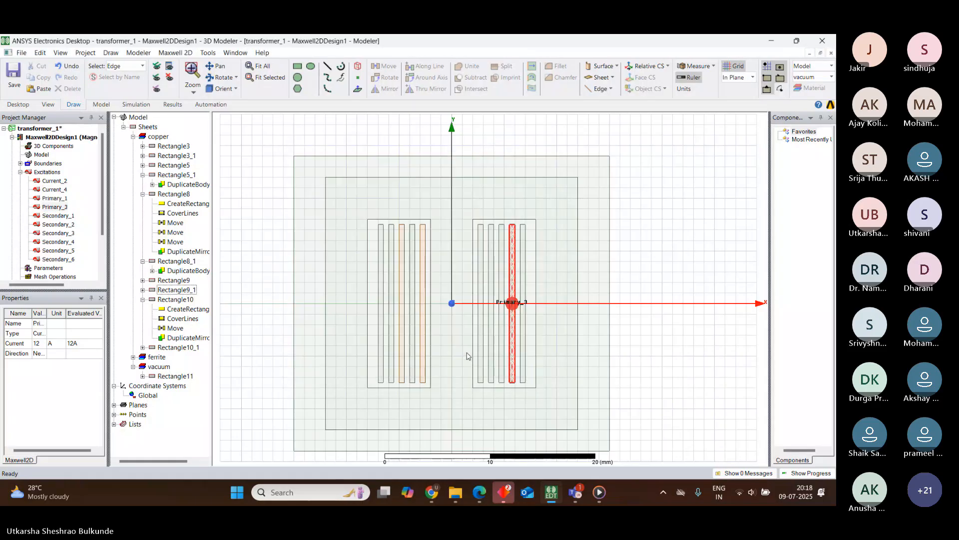
# Rename Current_4 and Current_2 to Primary_4 and Primary_2, then collapse Excitations
pyautogui.doubleClick(52, 189)
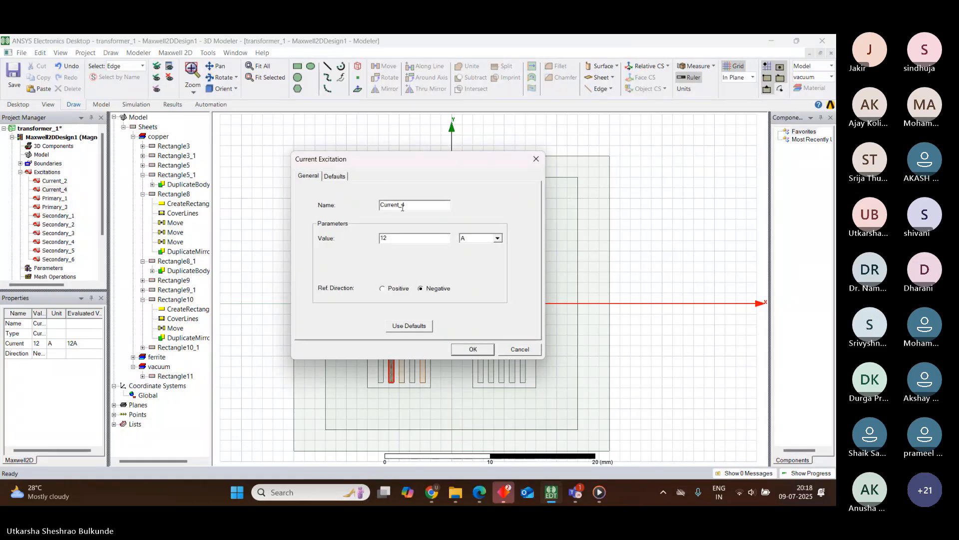
pyautogui.press('BackSpace')
pyautogui.press('BackSpace')
pyautogui.press('BackSpace')
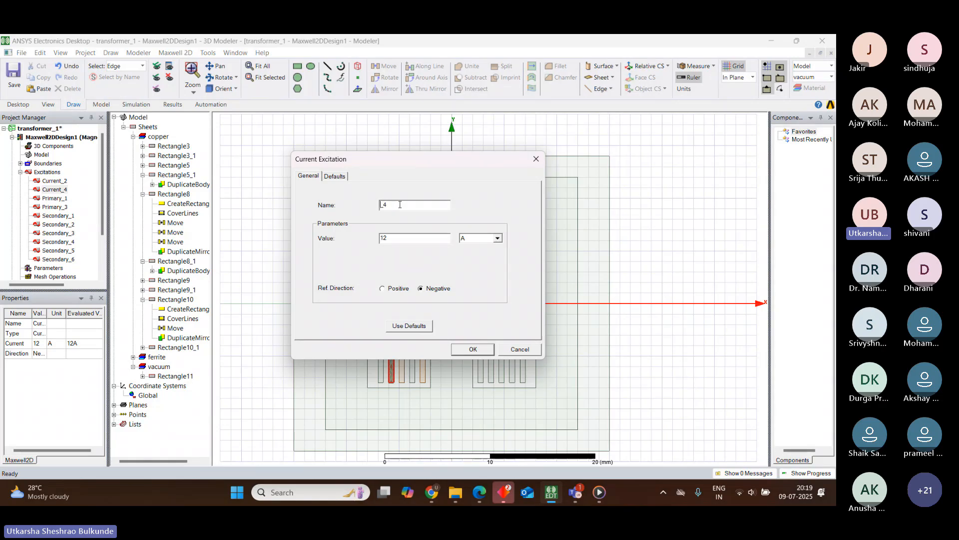
pyautogui.write('Primary')
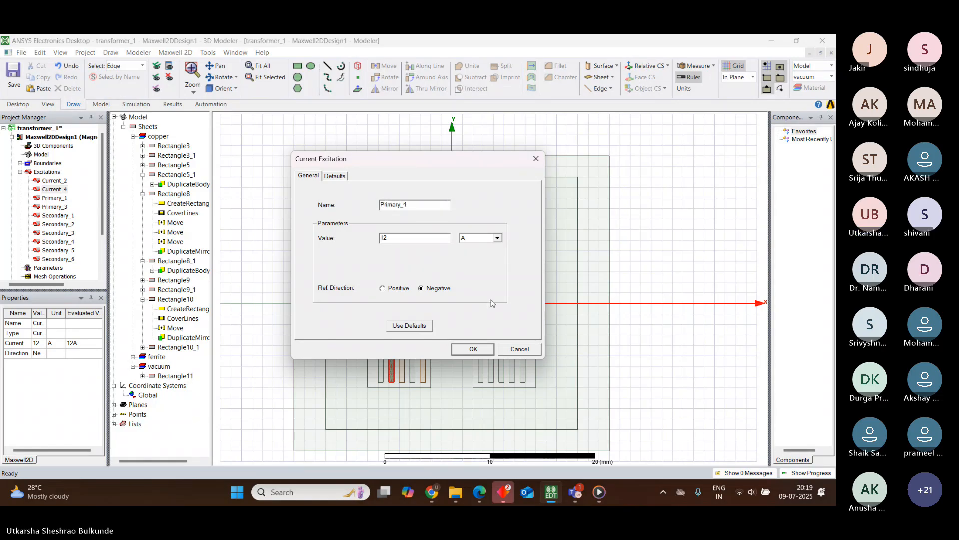
pyautogui.click(472, 349)
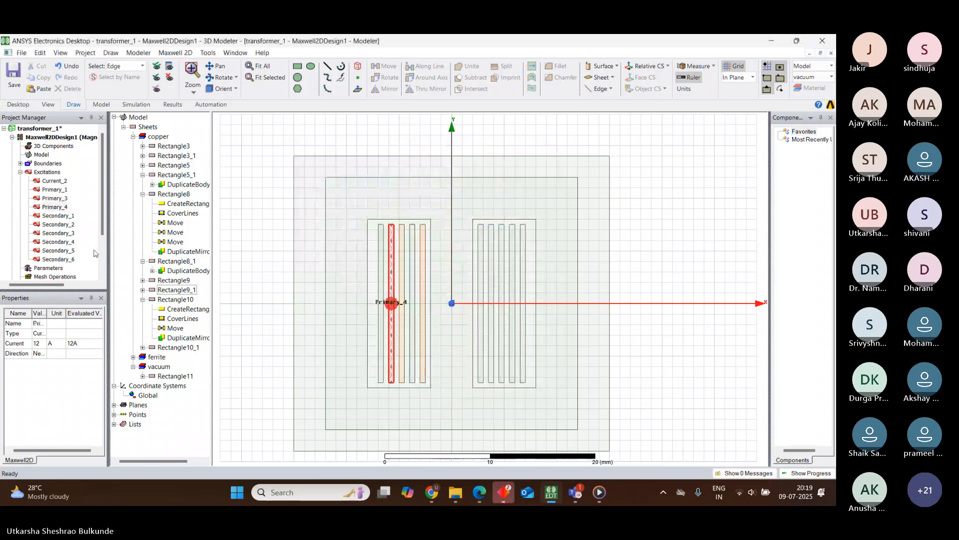
pyautogui.doubleClick(51, 181)
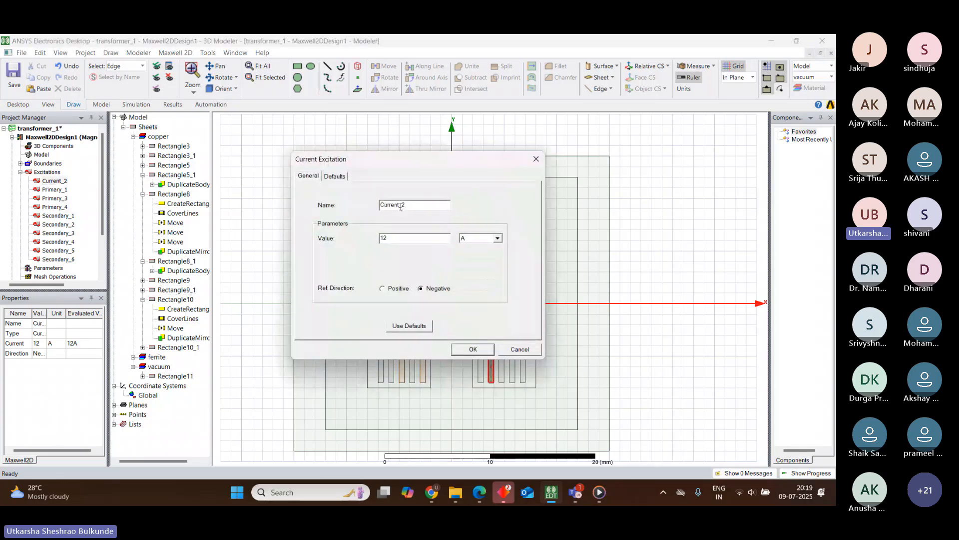
pyautogui.click(400, 206)
pyautogui.press('BackSpace')
pyautogui.press('BackSpace')
pyautogui.press('BackSpace')
pyautogui.press('BackSpace')
pyautogui.press('BackSpace')
pyautogui.press('BackSpace')
pyautogui.press('BackSpace')
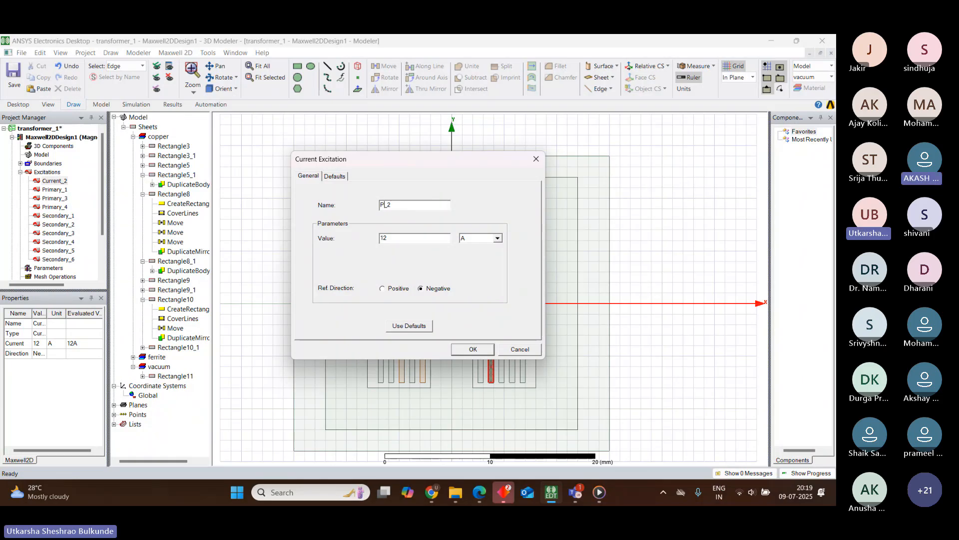
pyautogui.write('Primary')
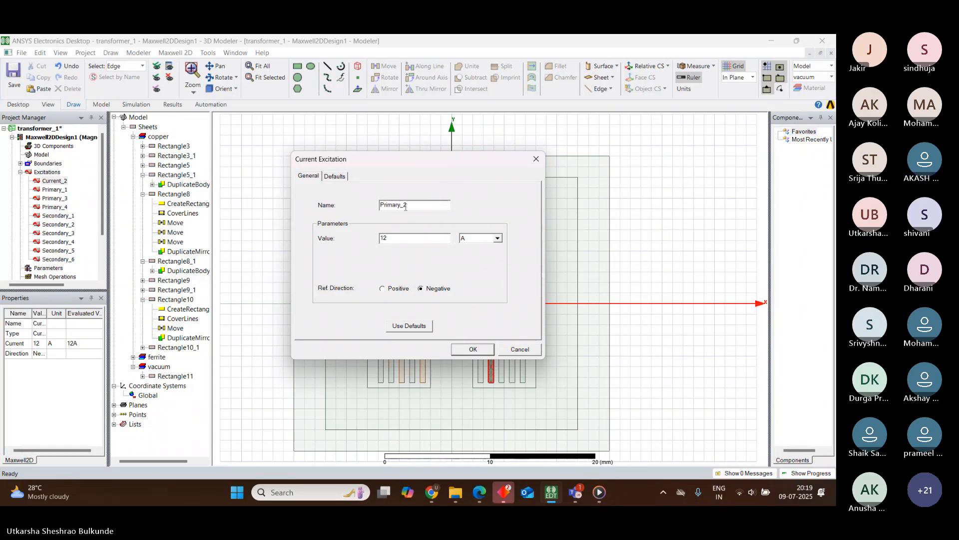
pyautogui.click(473, 349)
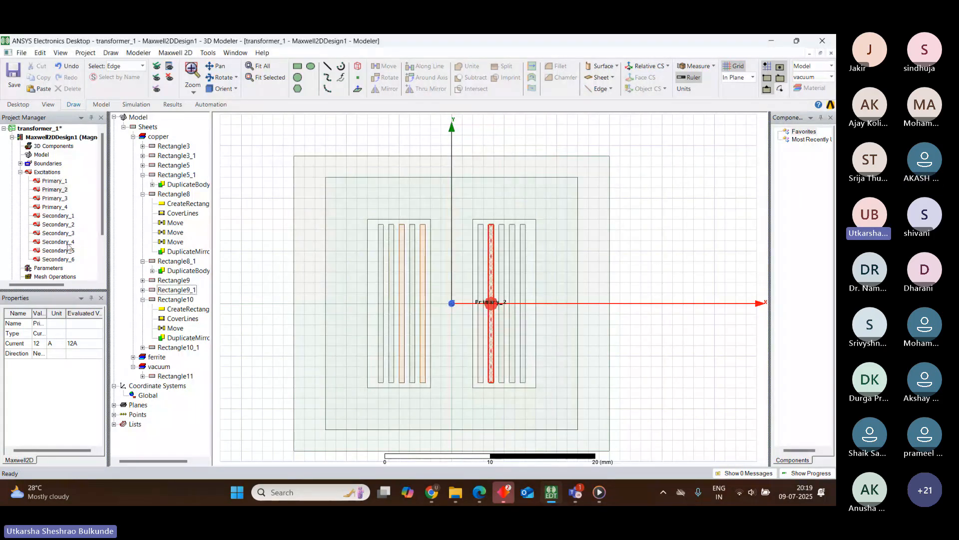
pyautogui.click(21, 172)
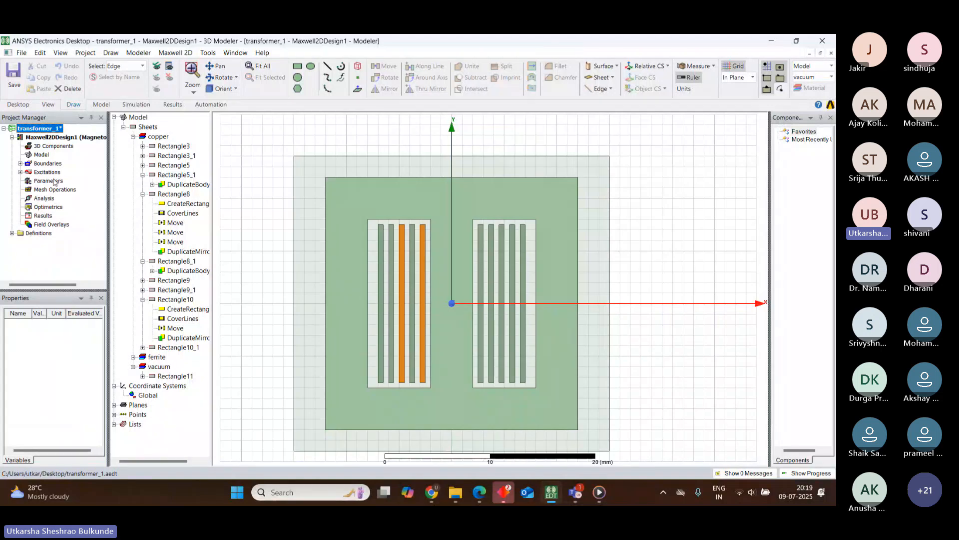
pyautogui.doubleClick(49, 181)
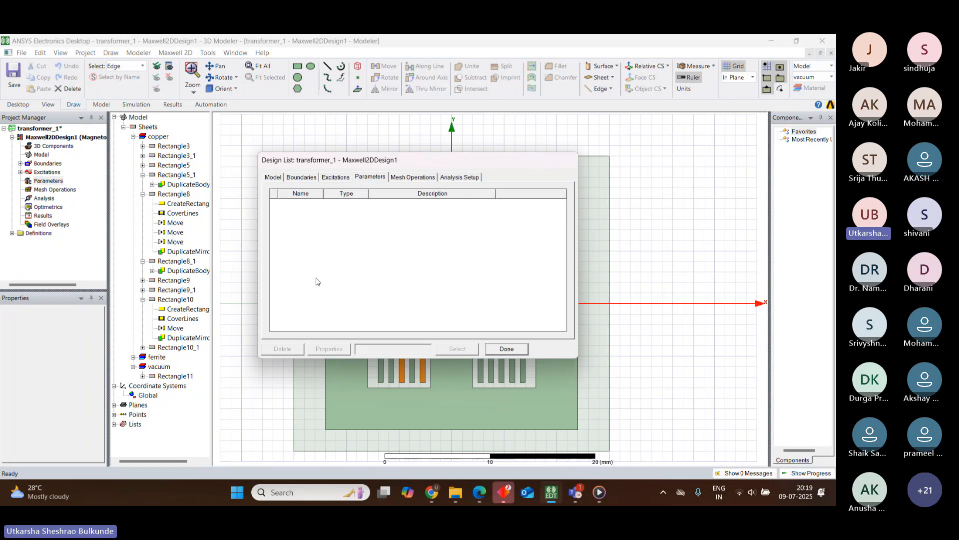
pyautogui.click(507, 348)
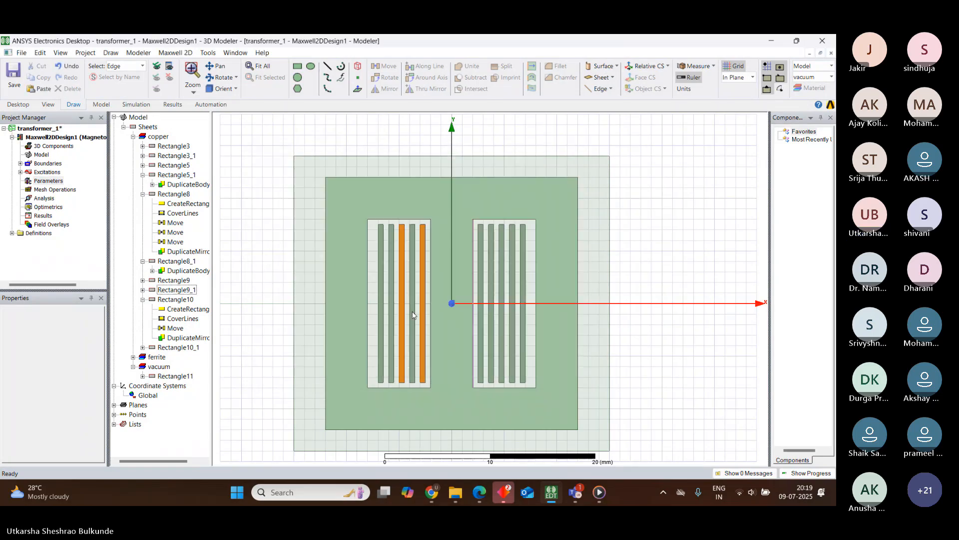
pyautogui.click(52, 190)
pyautogui.rightClick(52, 190)
pyautogui.click(46, 182)
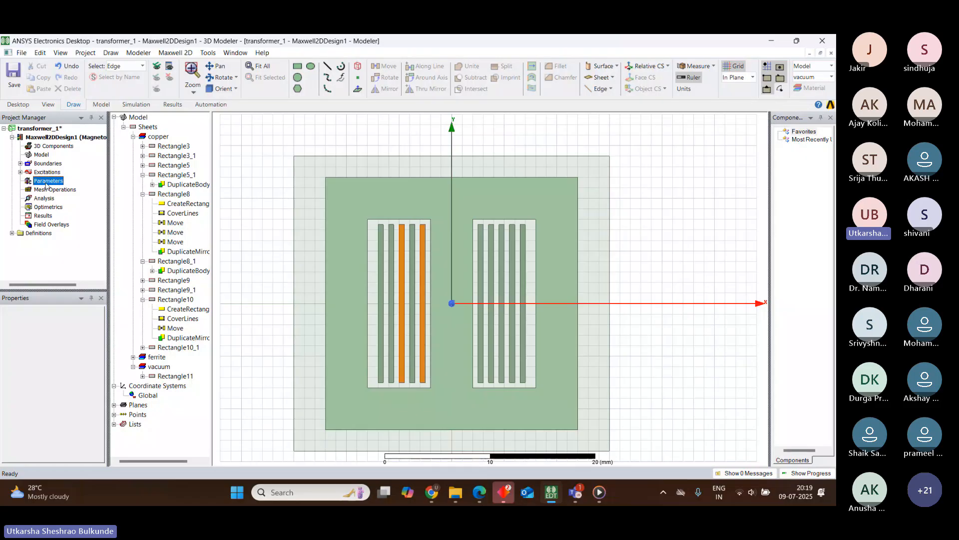
# Start a new Matrix parameter and include Primary_1 through Primary_4
pyautogui.rightClick(47, 185)
pyautogui.moveTo(75, 191)
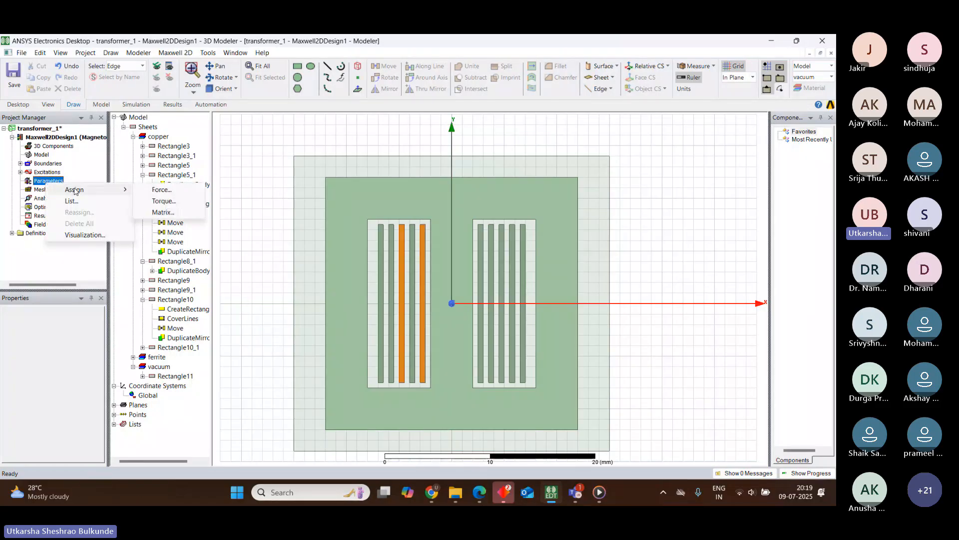
pyautogui.click(163, 213)
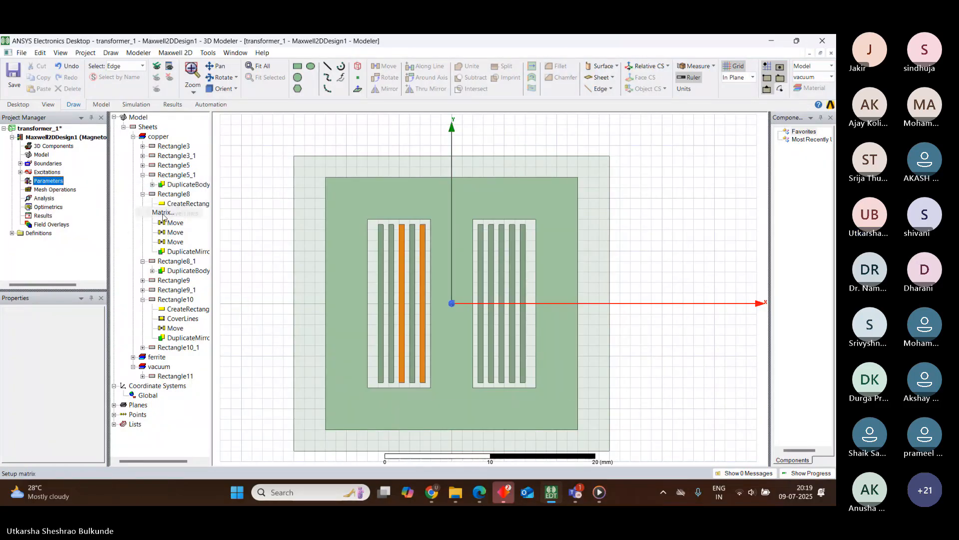
pyautogui.click(424, 219)
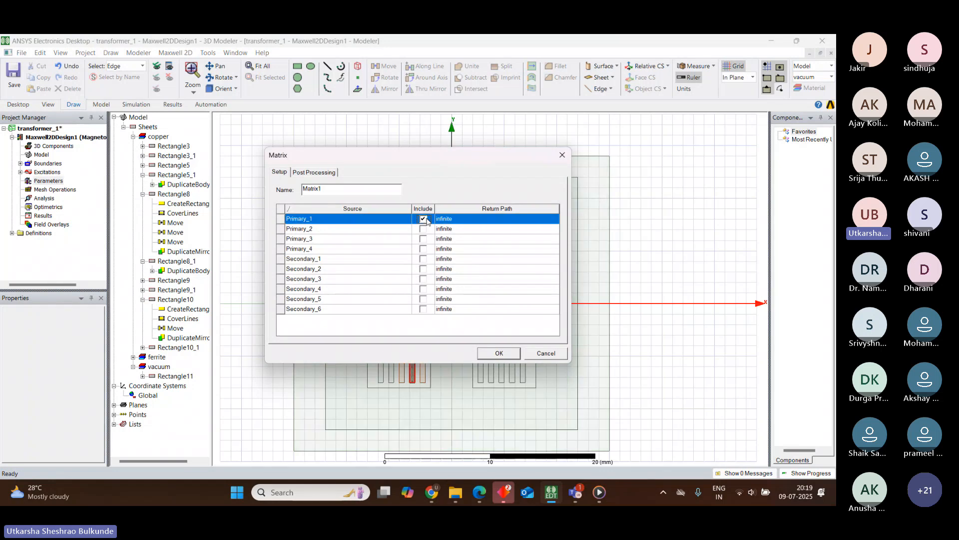
pyautogui.click(424, 228)
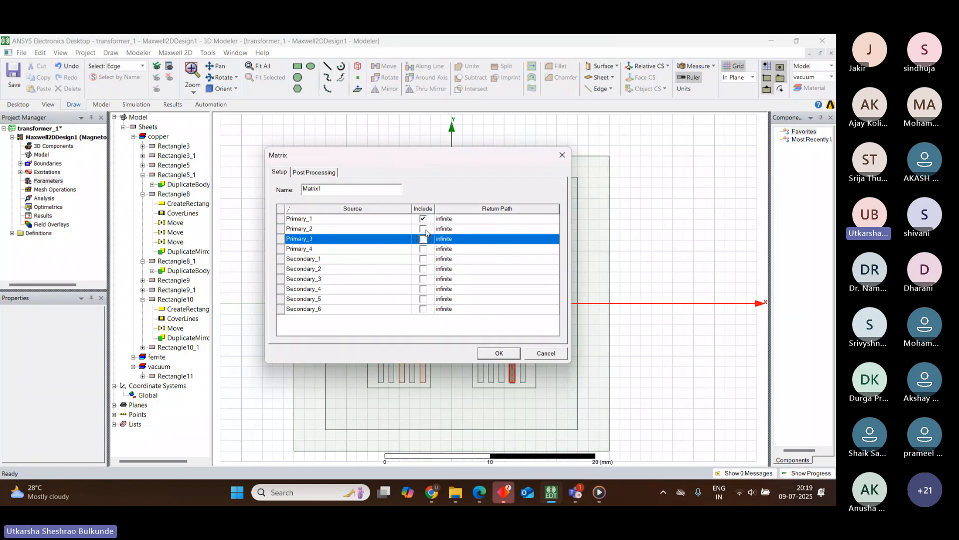
pyautogui.click(424, 238)
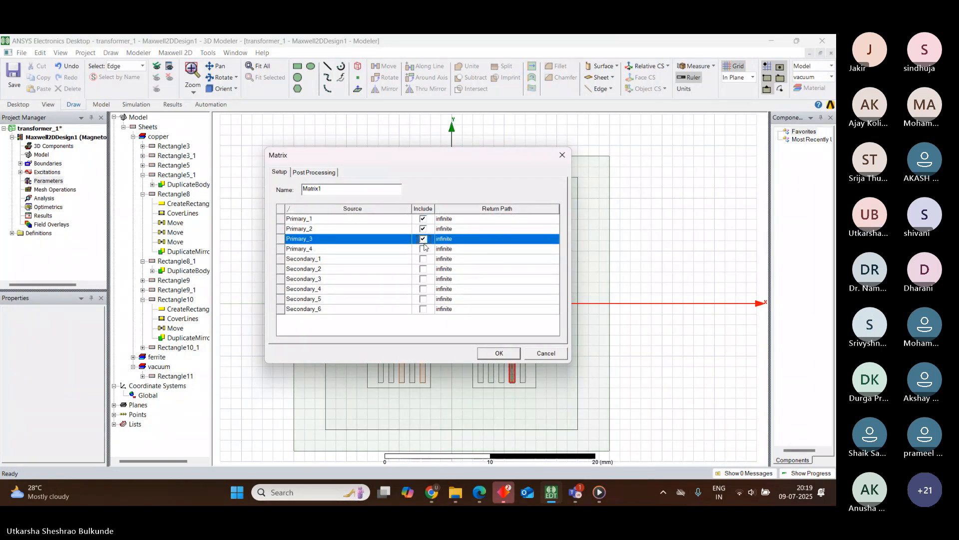
pyautogui.click(424, 250)
pyautogui.click(424, 249)
# Include Secondary_1 through Secondary_6 as well and confirm Matrix1
pyautogui.click(424, 258)
pyautogui.click(424, 259)
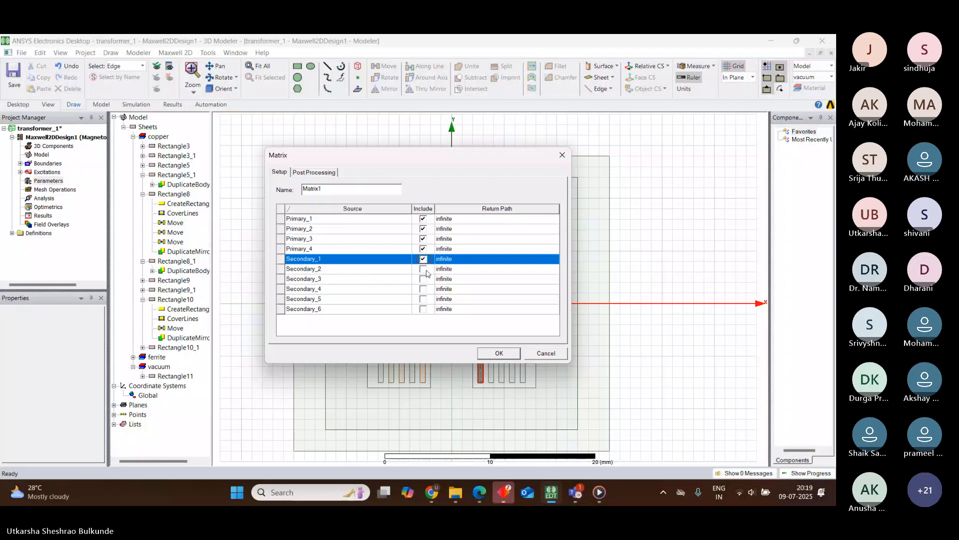
pyautogui.click(425, 269)
pyautogui.click(423, 279)
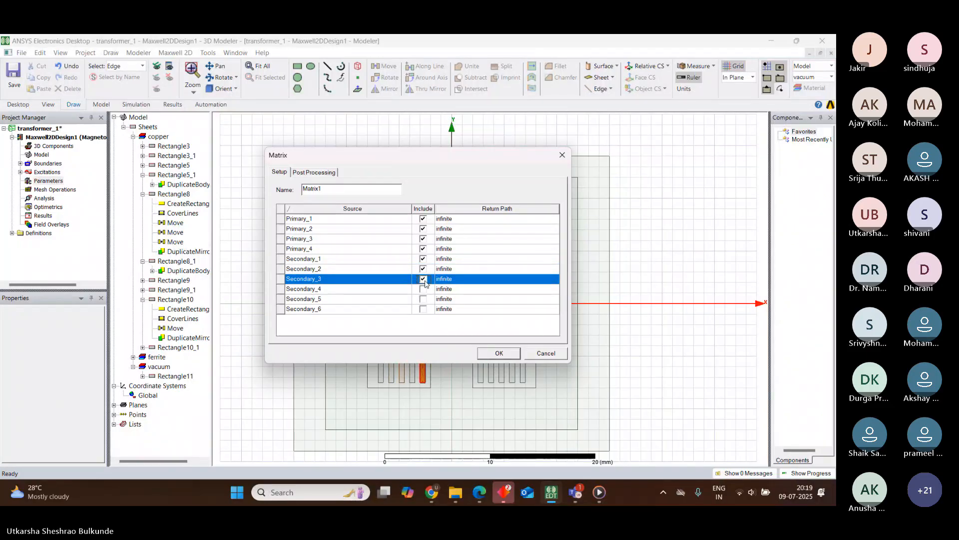
pyautogui.click(423, 289)
pyautogui.click(425, 299)
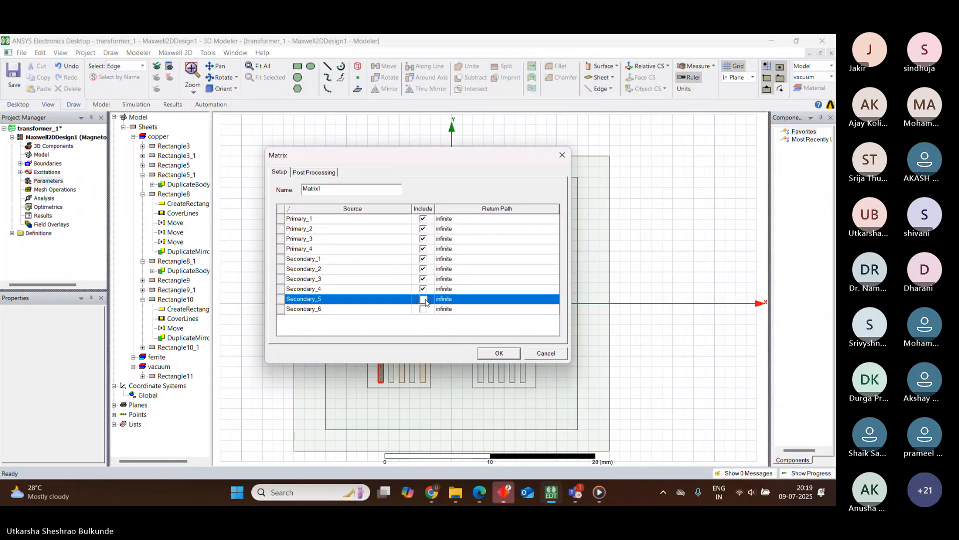
pyautogui.click(424, 300)
pyautogui.click(425, 311)
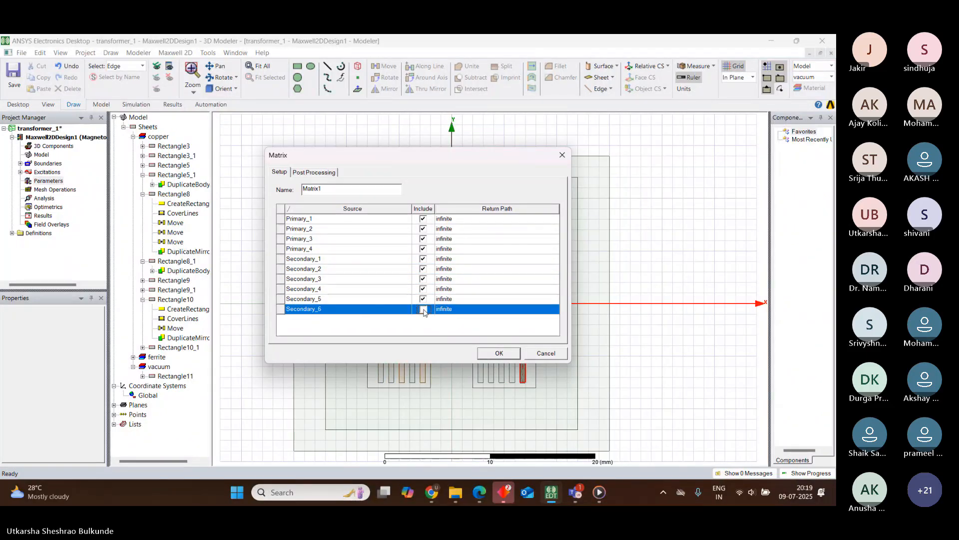
pyautogui.click(499, 354)
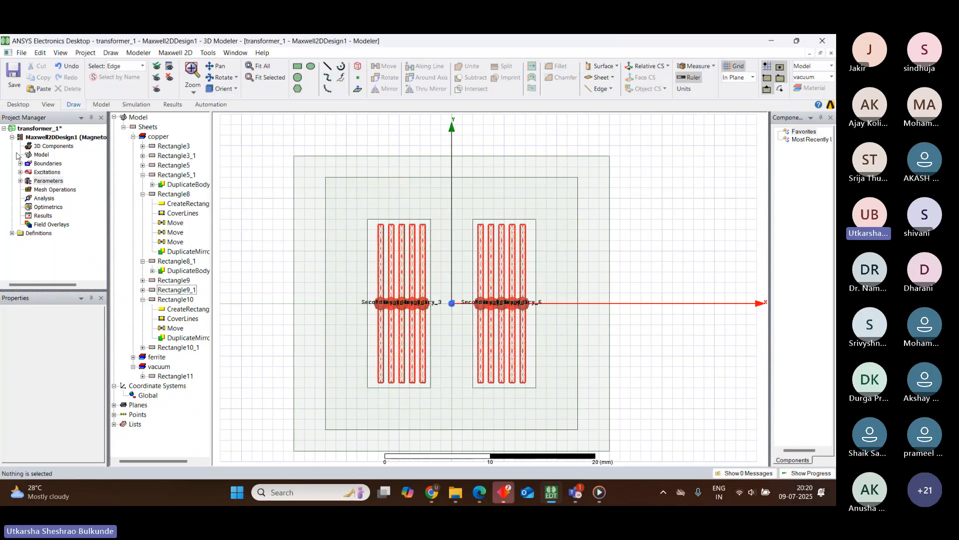
pyautogui.doubleClick(54, 191)
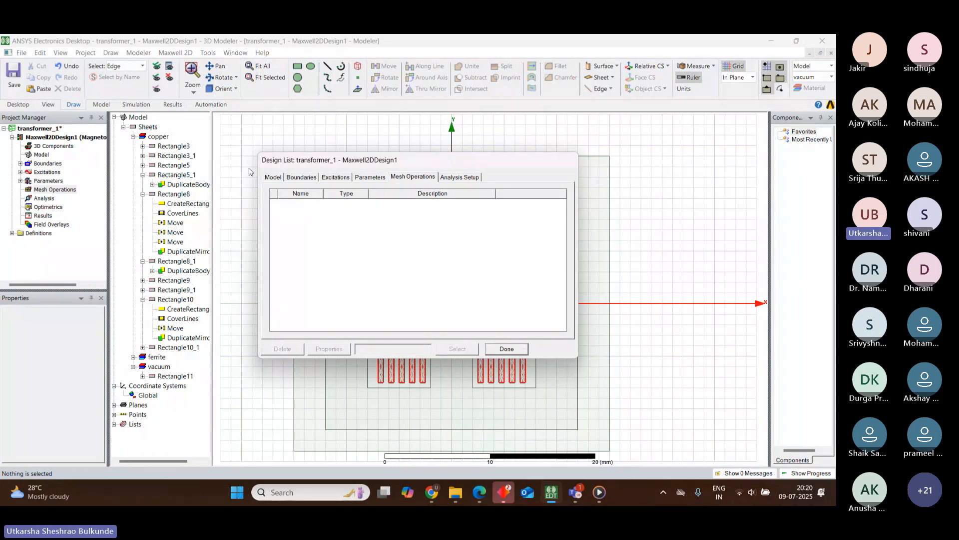
pyautogui.press('Escape')
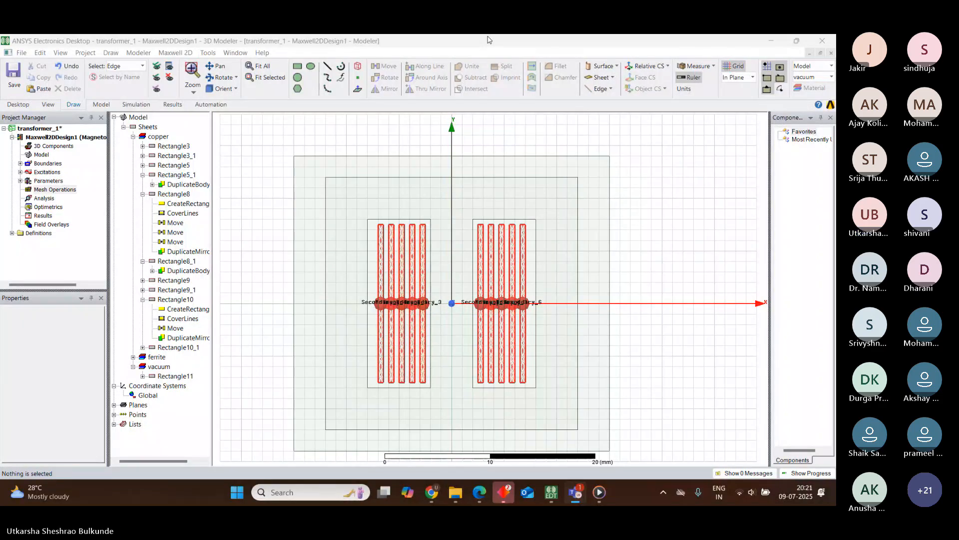
pyautogui.click(293, 141)
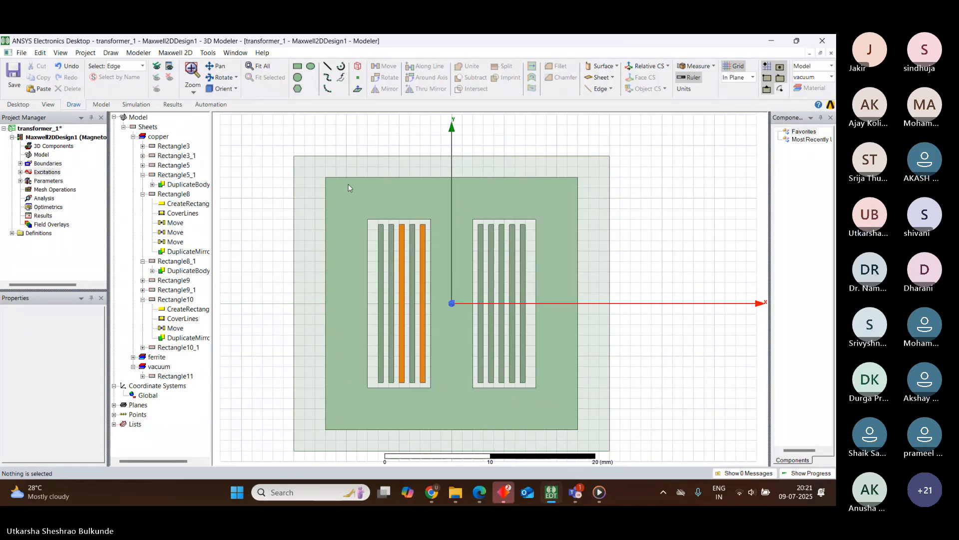
pyautogui.click(432, 492)
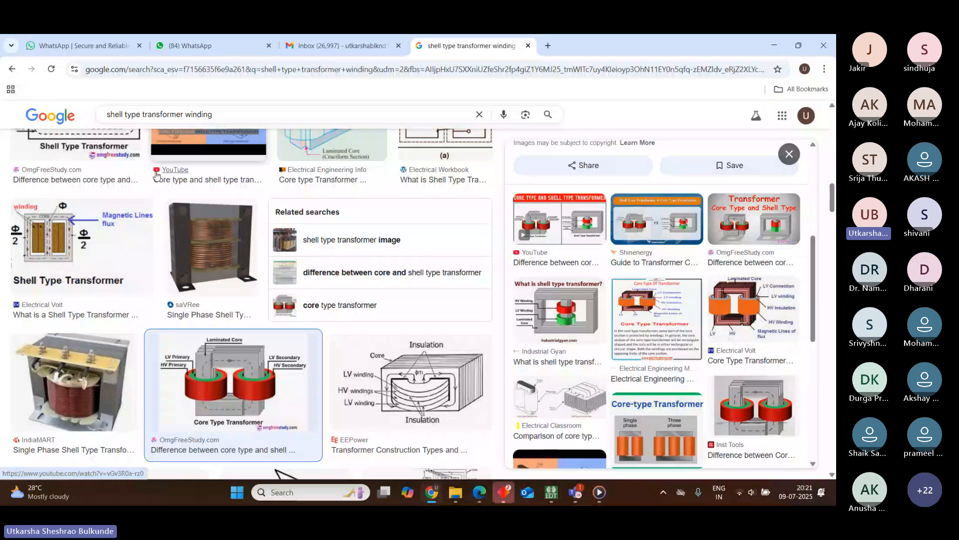
# Replace the Google search query with 'mesh for ansys' and run it
pyautogui.moveTo(218, 114); pyautogui.dragTo(48, 122)
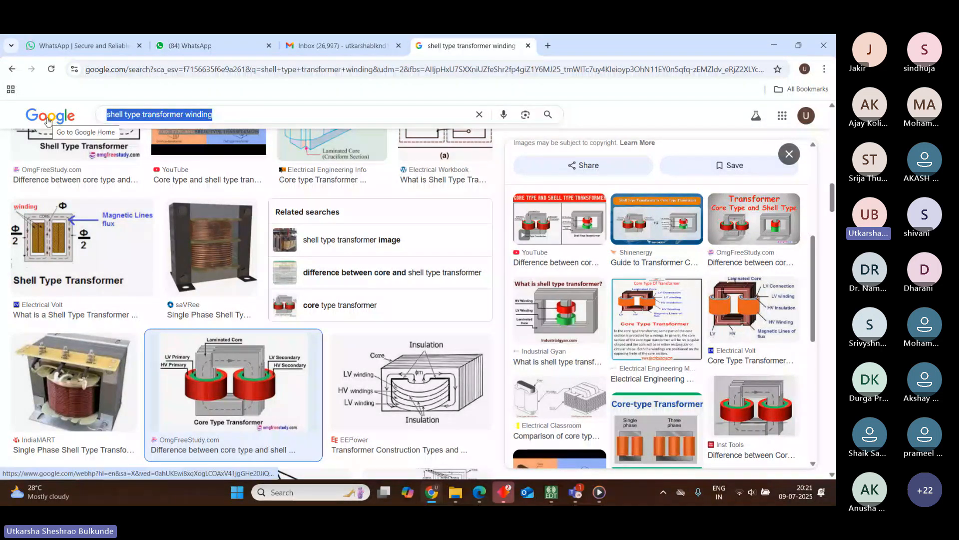
pyautogui.press('BackSpace')
pyautogui.write('mesh')
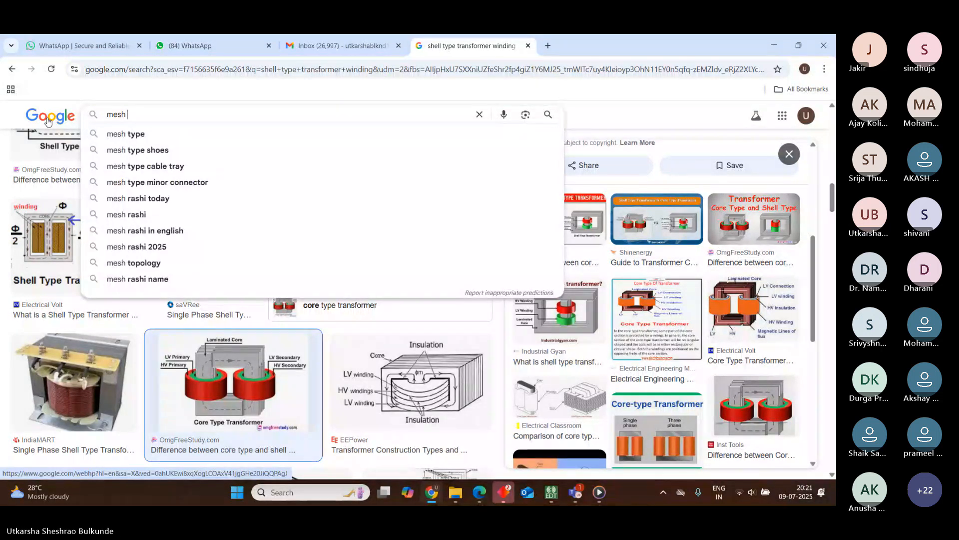
pyautogui.write(' for ansys')
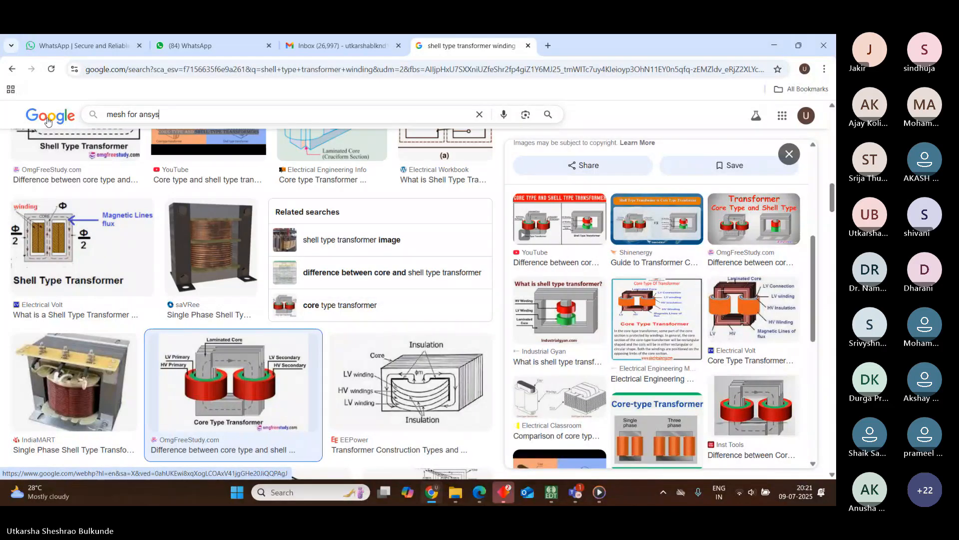
pyautogui.press('Return')
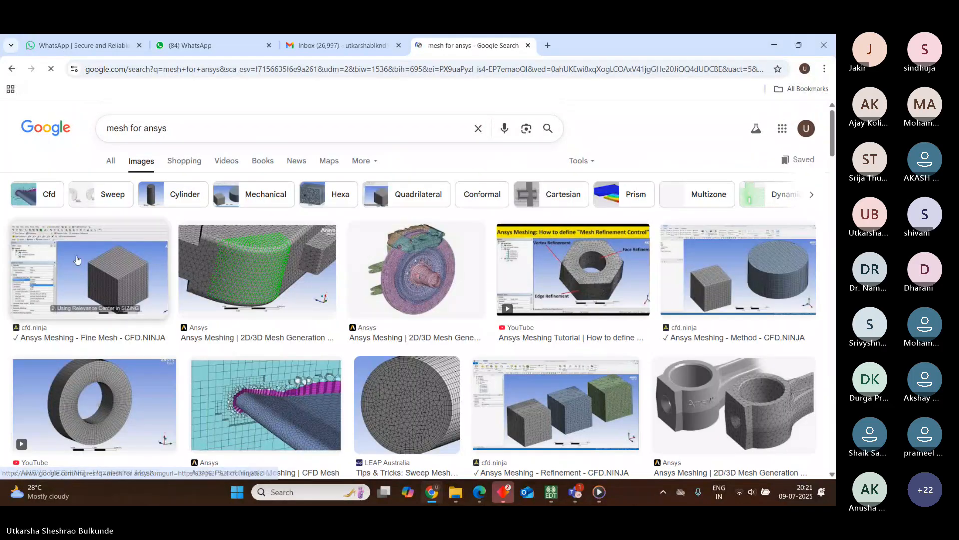
# Preview Ansys mesh image results and open the Ansys Meshing page on ansys.com
pyautogui.click(281, 271)
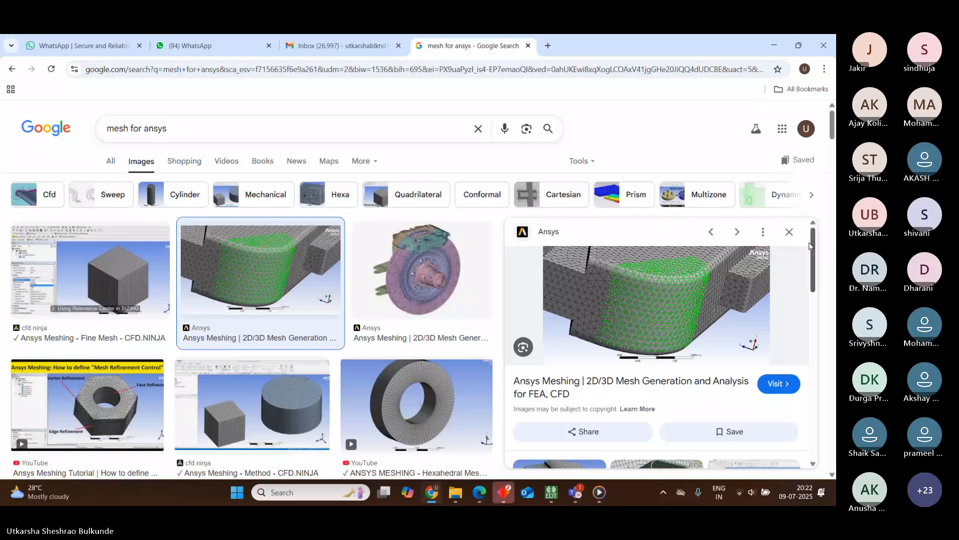
pyautogui.scroll(-2, 660, 259)
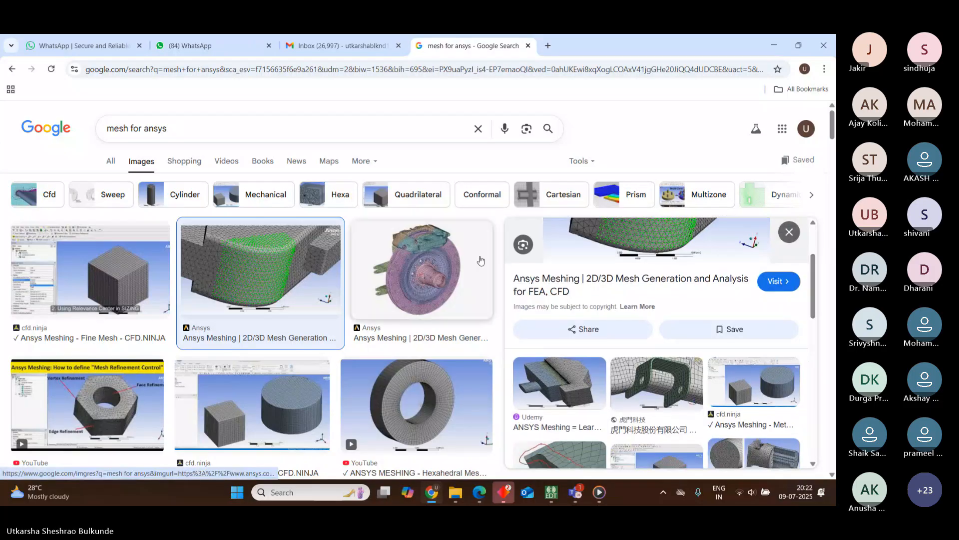
pyautogui.click(414, 395)
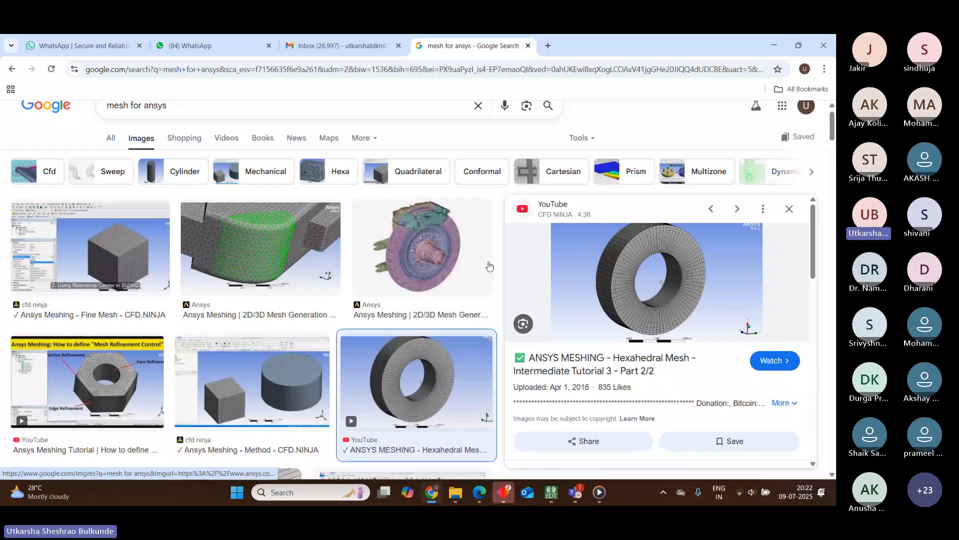
pyautogui.click(312, 279)
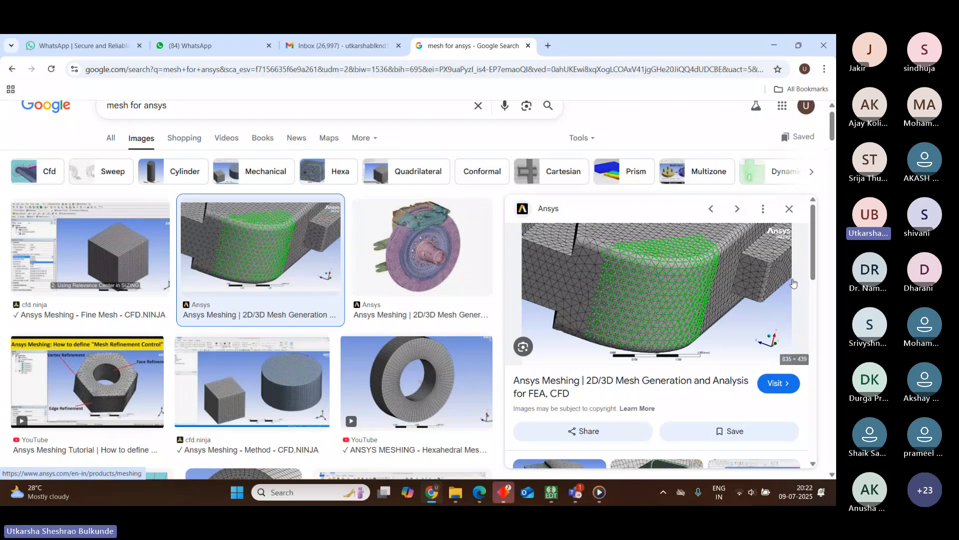
pyautogui.click(594, 261)
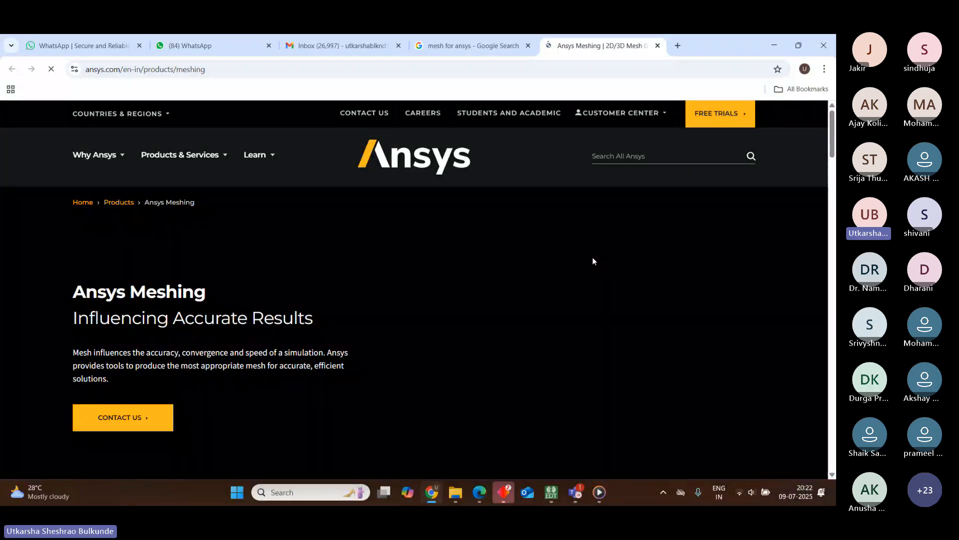
# Bring ANSYS Electronics Desktop back to the front and select Rectangle1 under the ferrite group
pyautogui.moveTo(554, 494)
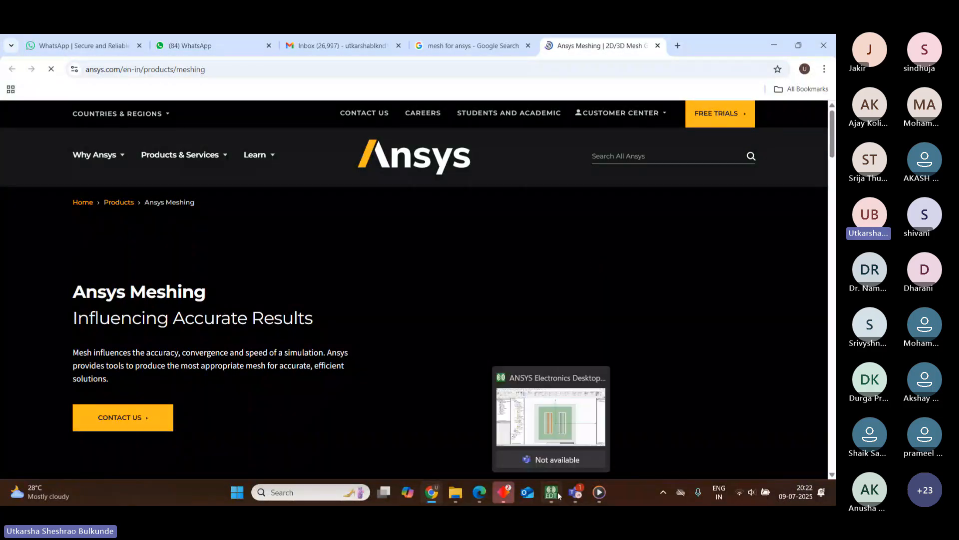
pyautogui.click(568, 415)
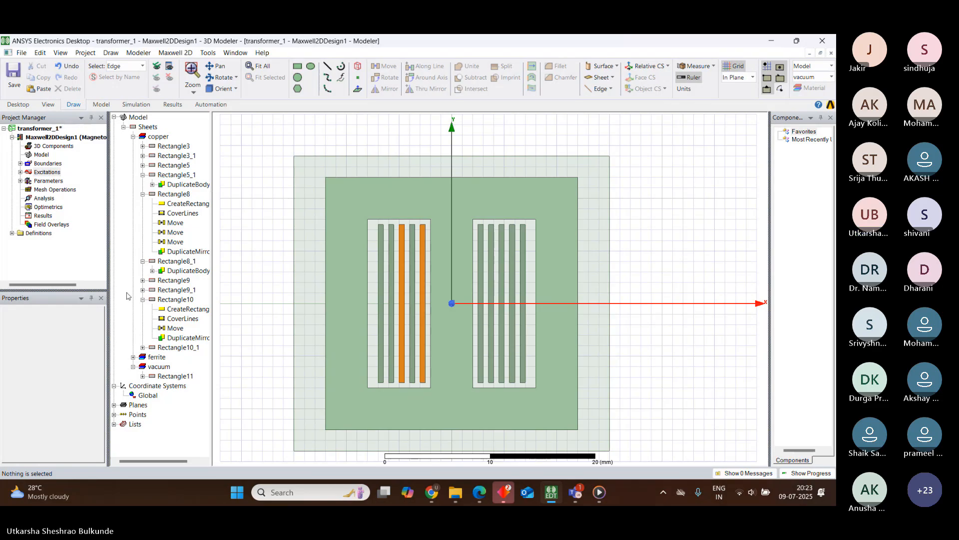
pyautogui.click(133, 357)
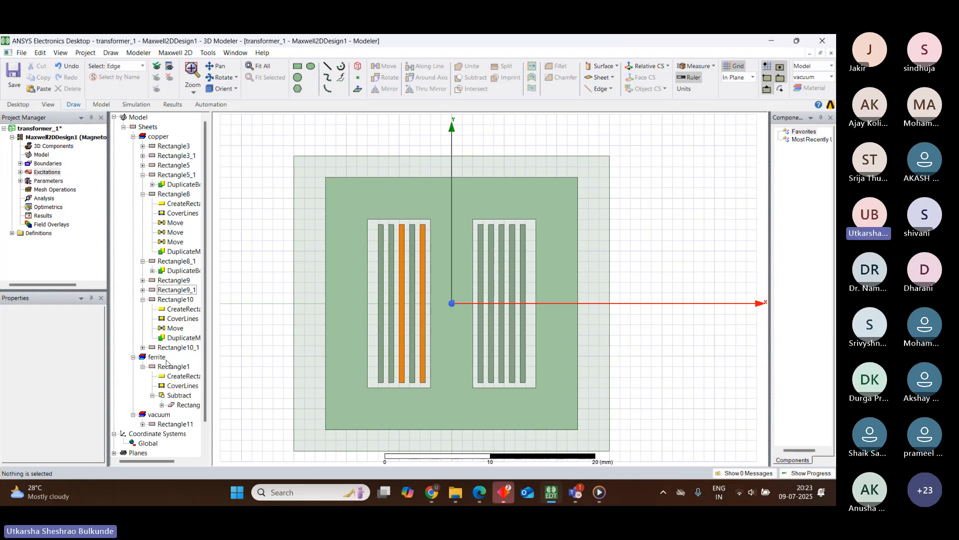
pyautogui.click(179, 368)
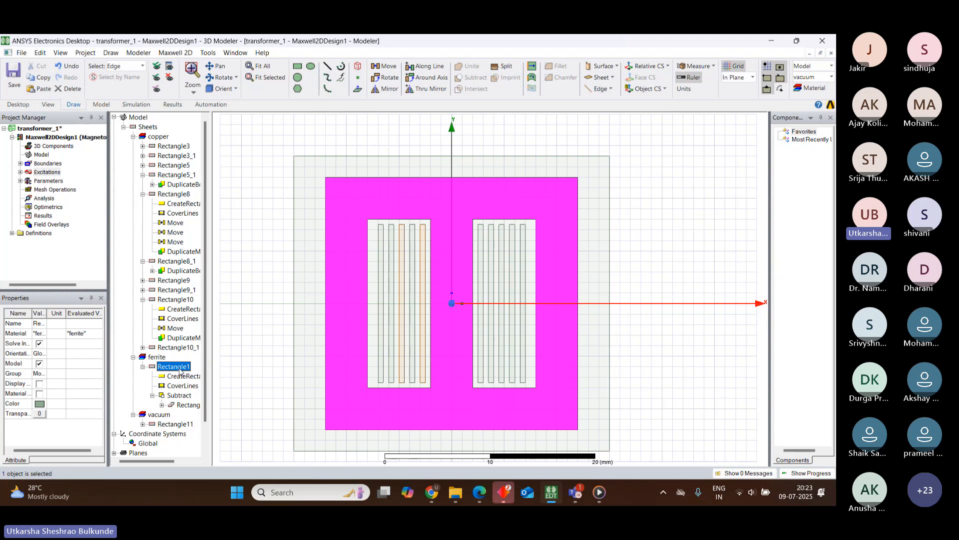
# Start a Length Based inside-selection mesh operation on Rectangle1
pyautogui.rightClick(180, 372)
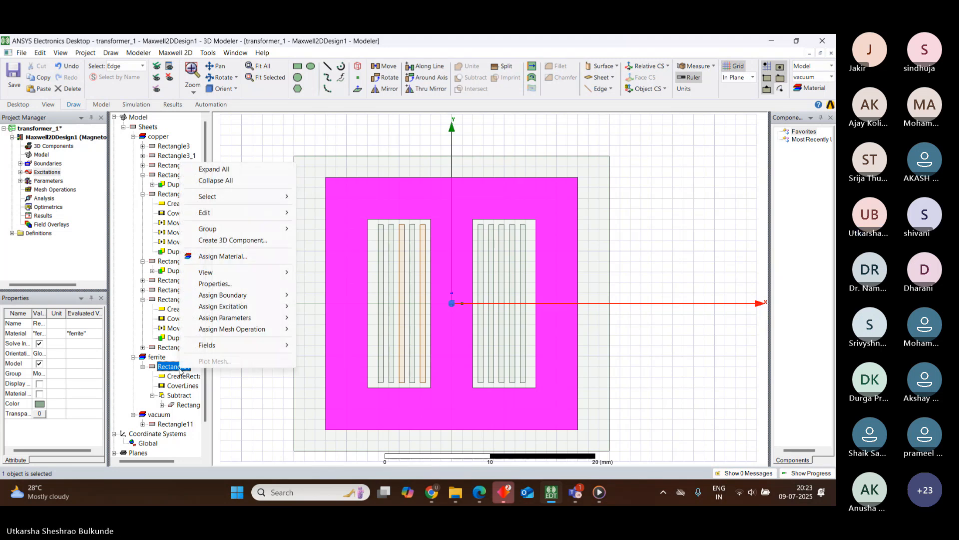
pyautogui.moveTo(270, 329)
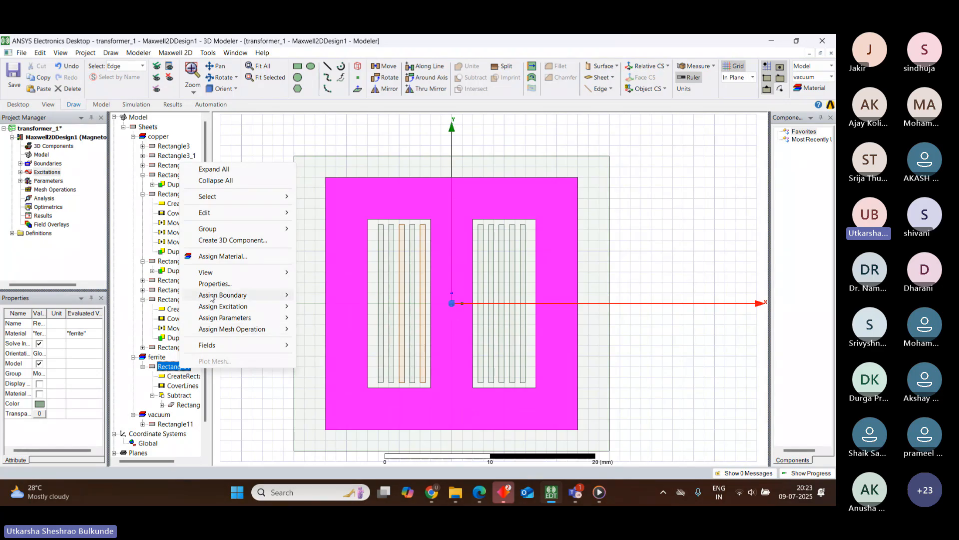
pyautogui.moveTo(213, 321)
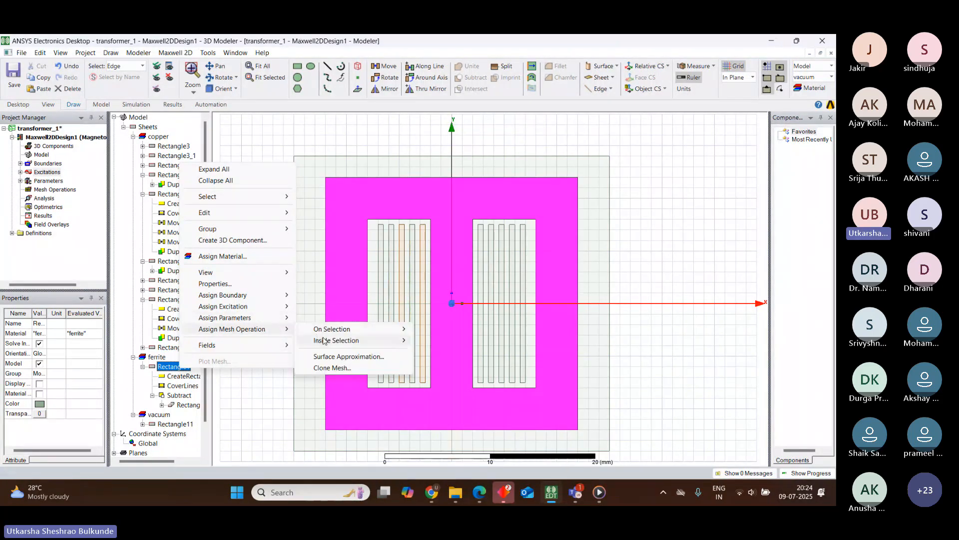
pyautogui.moveTo(350, 340)
pyautogui.click(437, 341)
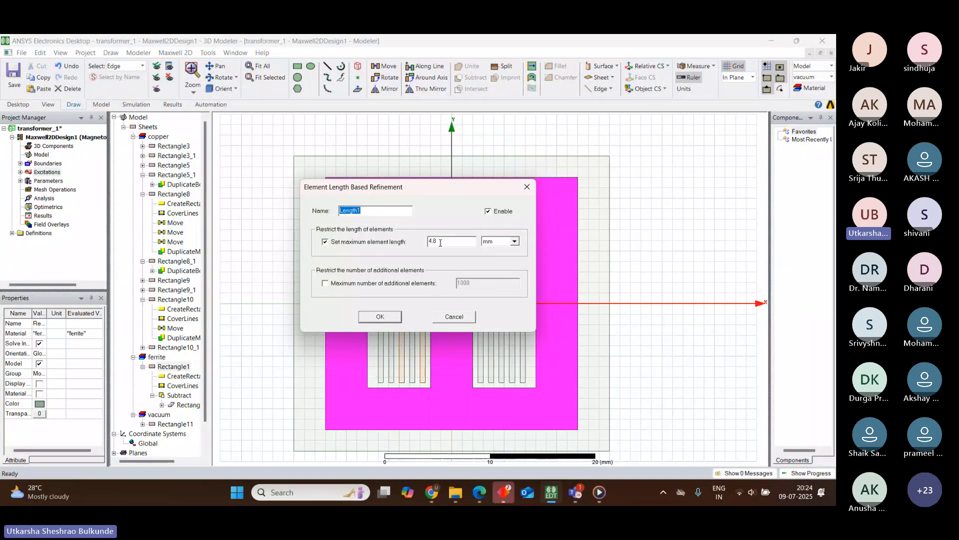
# Name the refinement 'core' with a 4.8 mm maximum element length and confirm
pyautogui.press('BackSpace')
pyautogui.press('BackSpace')
pyautogui.press('BackSpace')
pyautogui.press('BackSpace')
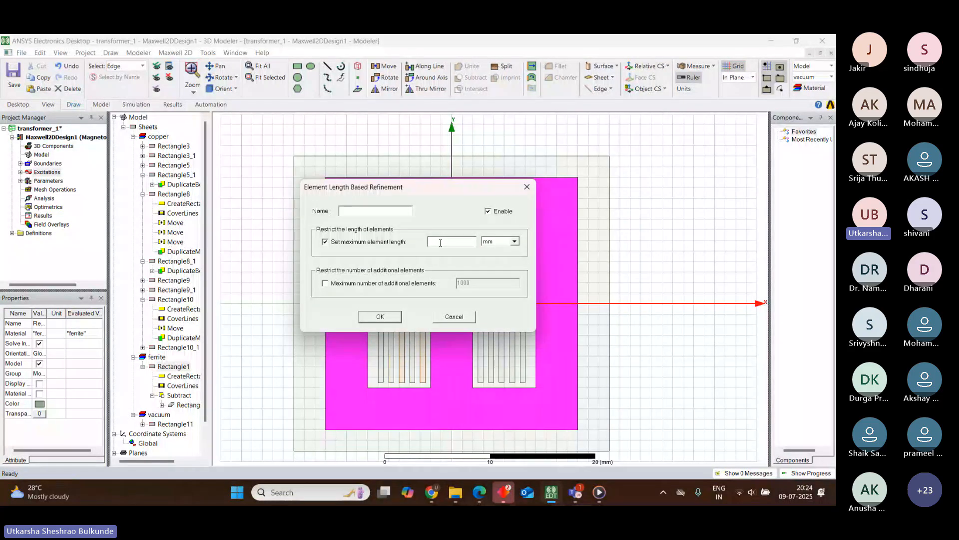
pyautogui.write('3')
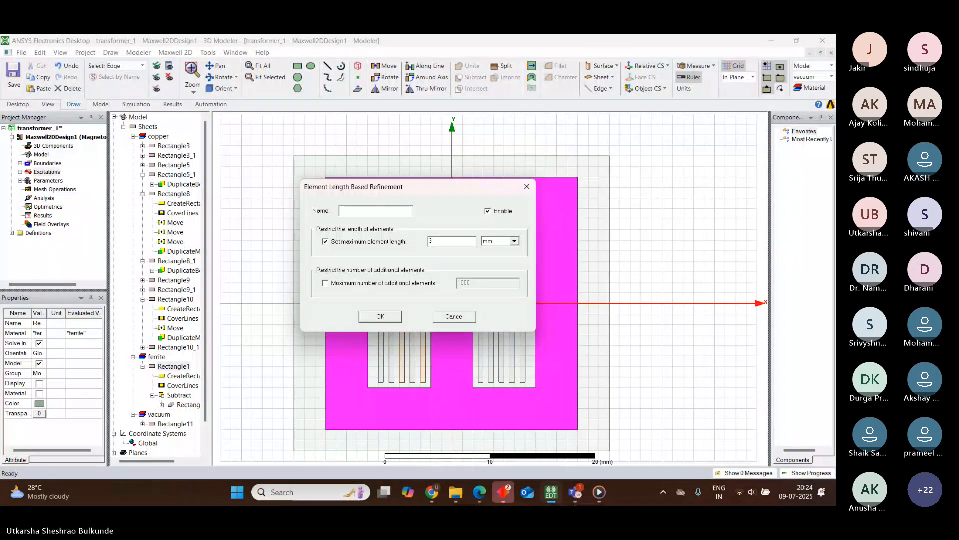
pyautogui.press('BackSpace')
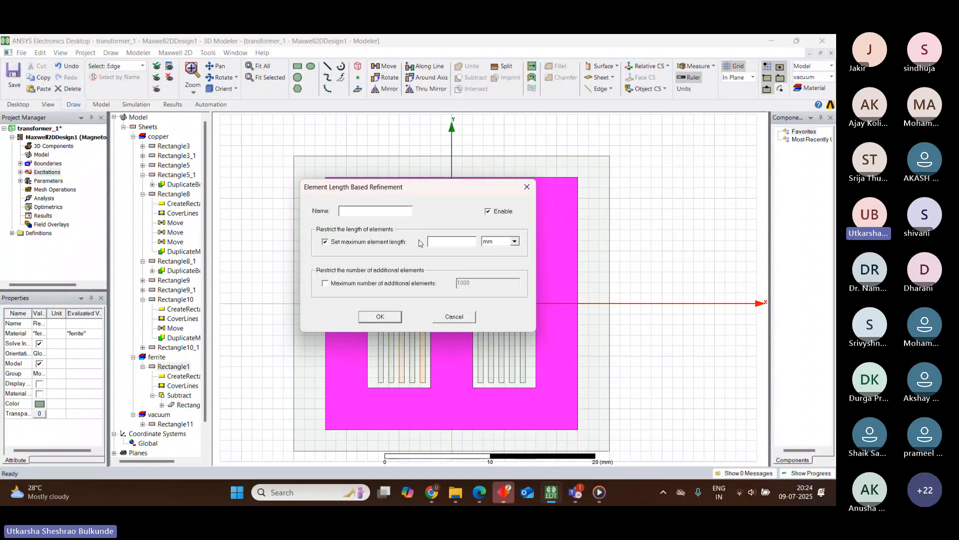
pyautogui.write('4.8')
pyautogui.press('BackSpace')
pyautogui.press('BackSpace')
pyautogui.press('BackSpace')
pyautogui.write('6')
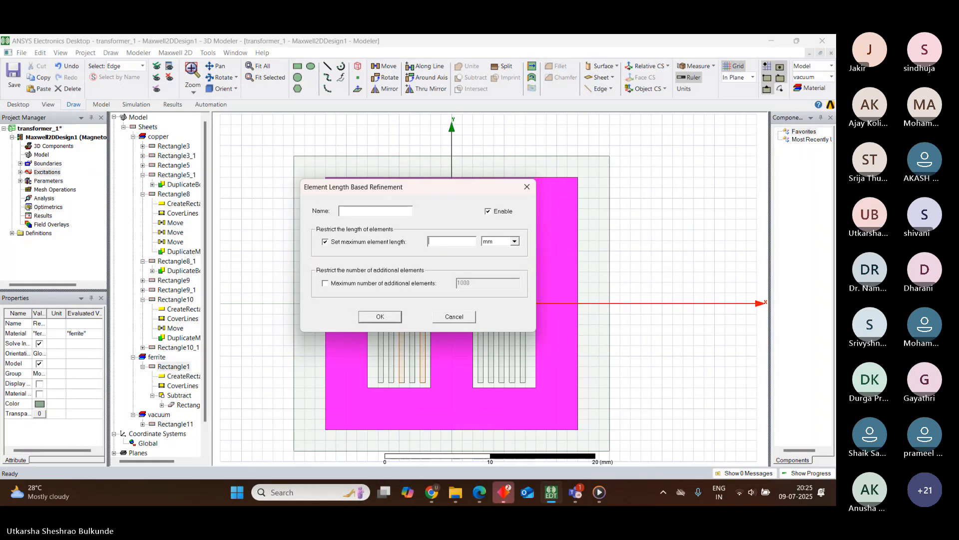
pyautogui.write('4.8')
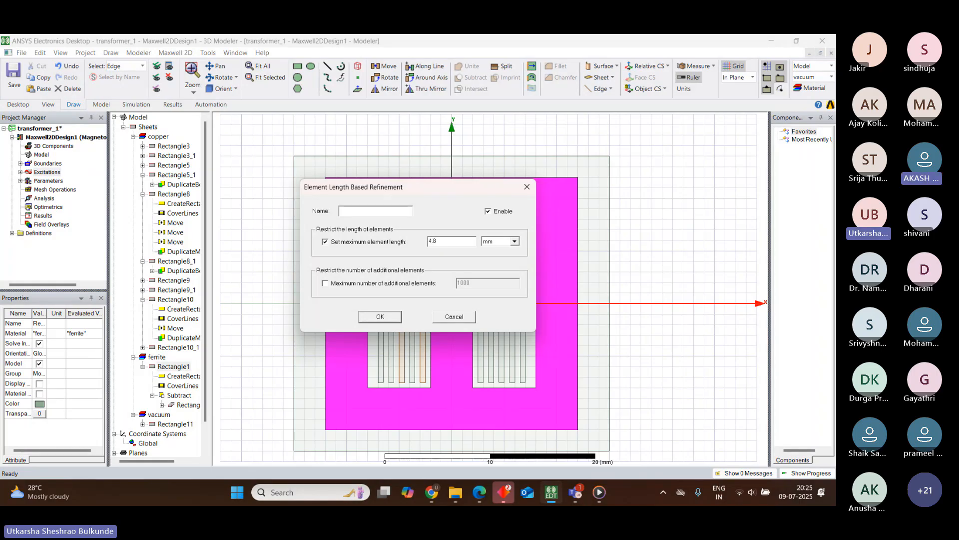
pyautogui.click(352, 210)
pyautogui.write('core')
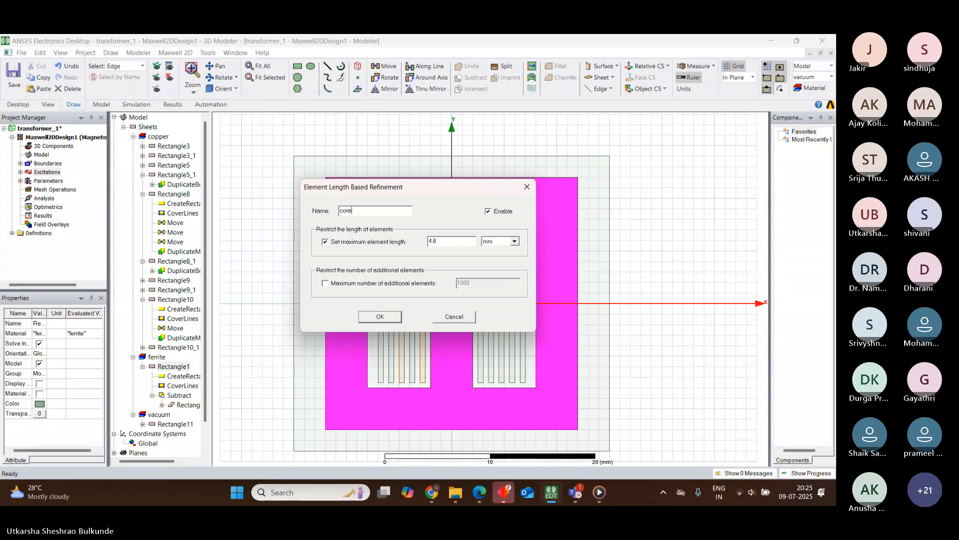
pyautogui.click(380, 319)
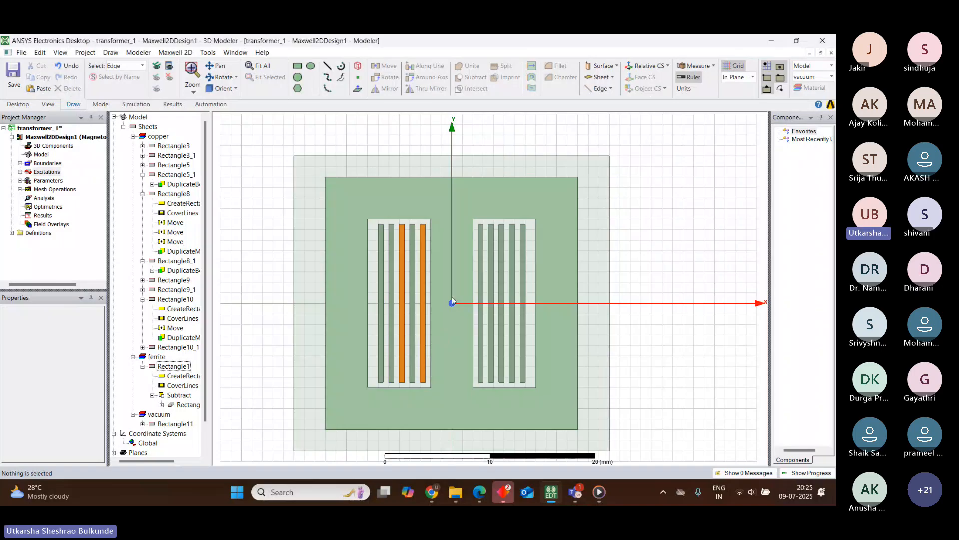
# Collapse the history items of the copper rectangles in the model tree
pyautogui.click(379, 316)
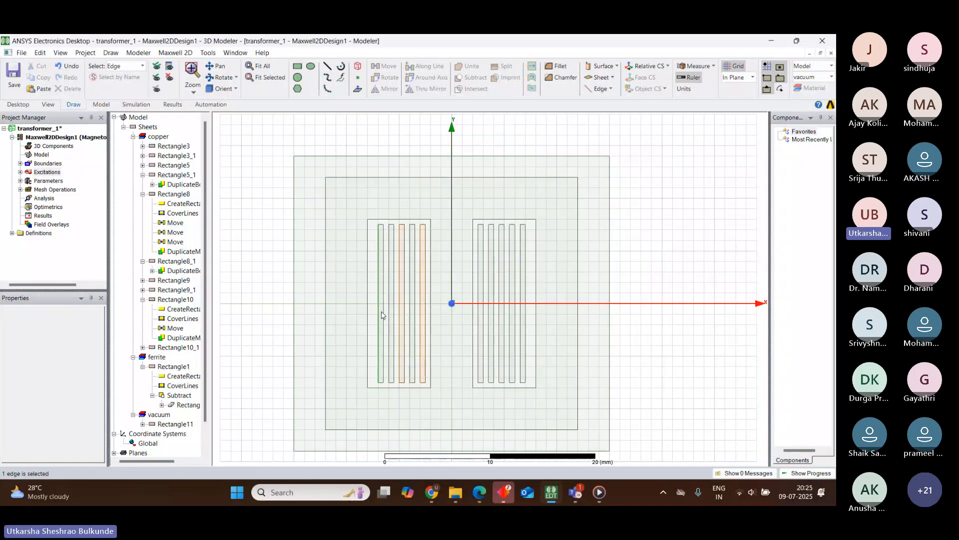
pyautogui.click(142, 194)
pyautogui.click(143, 175)
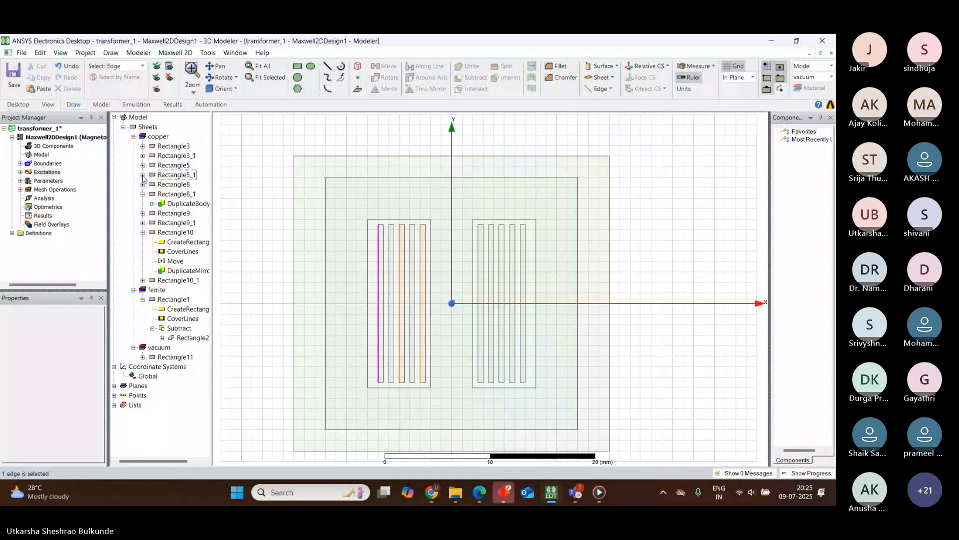
pyautogui.click(142, 194)
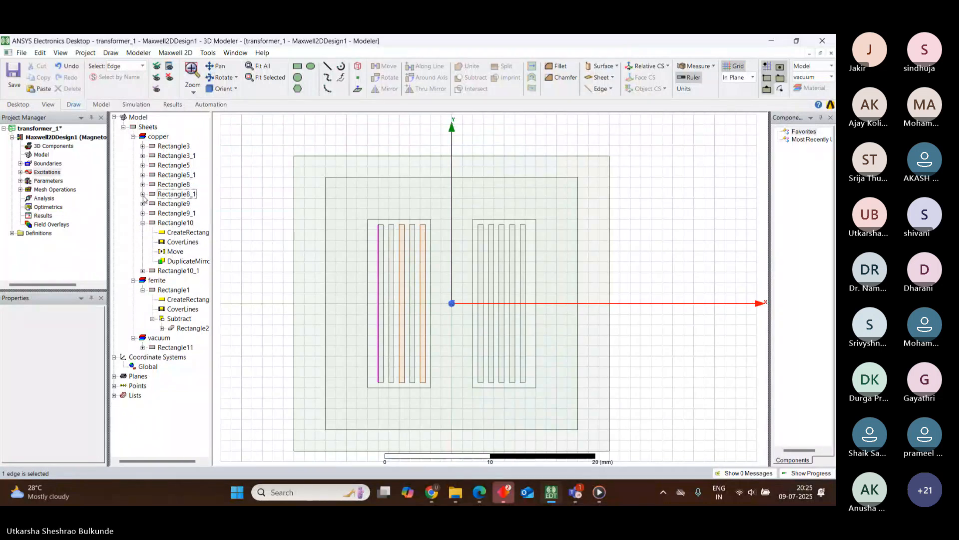
pyautogui.click(143, 223)
# Select the ten copper strips Rectangle3 through Rectangle10_1 and open their context menu
pyautogui.click(171, 147)
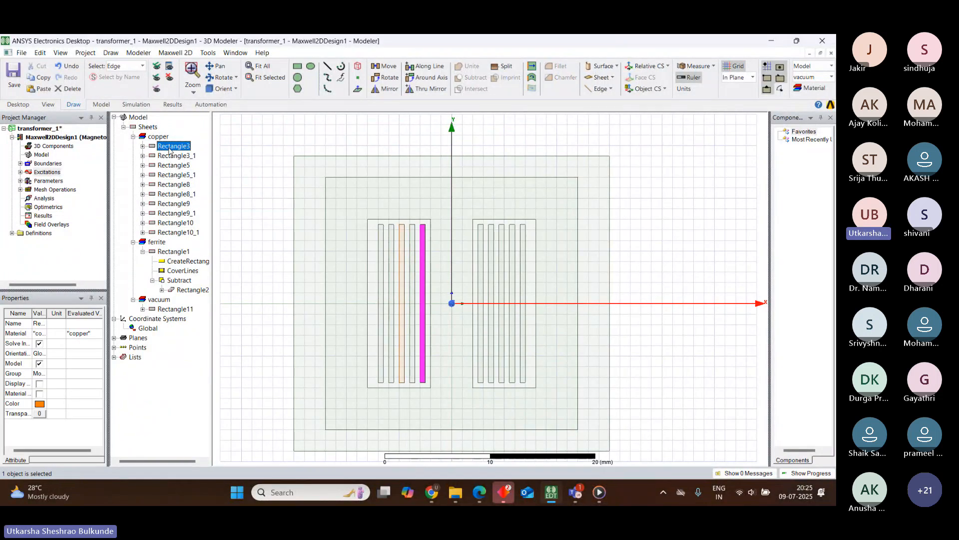
pyautogui.keyDown('ctrl'); pyautogui.click(172, 157); pyautogui.keyUp('ctrl')
pyautogui.keyDown('ctrl'); pyautogui.click(172, 166); pyautogui.keyUp('ctrl')
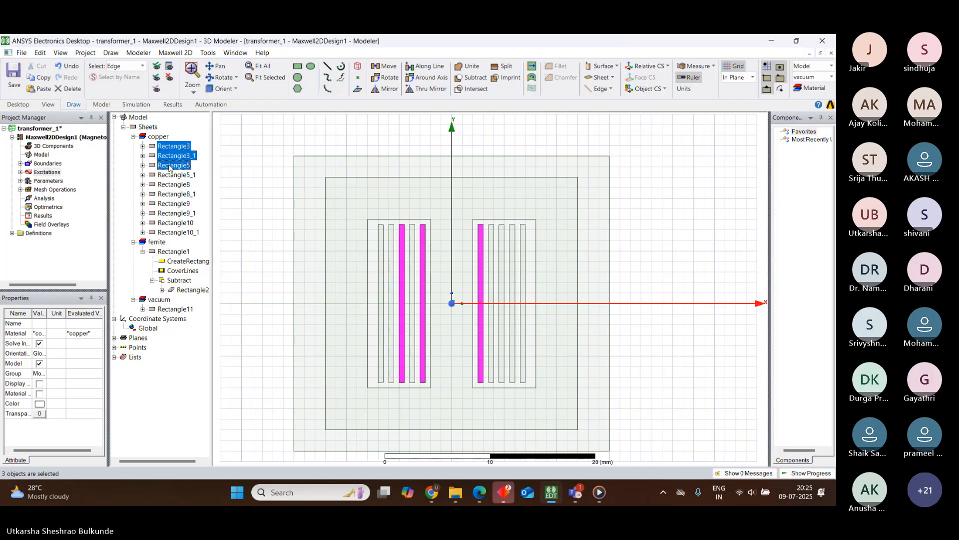
pyautogui.keyDown('ctrl'); pyautogui.click(173, 175); pyautogui.keyUp('ctrl')
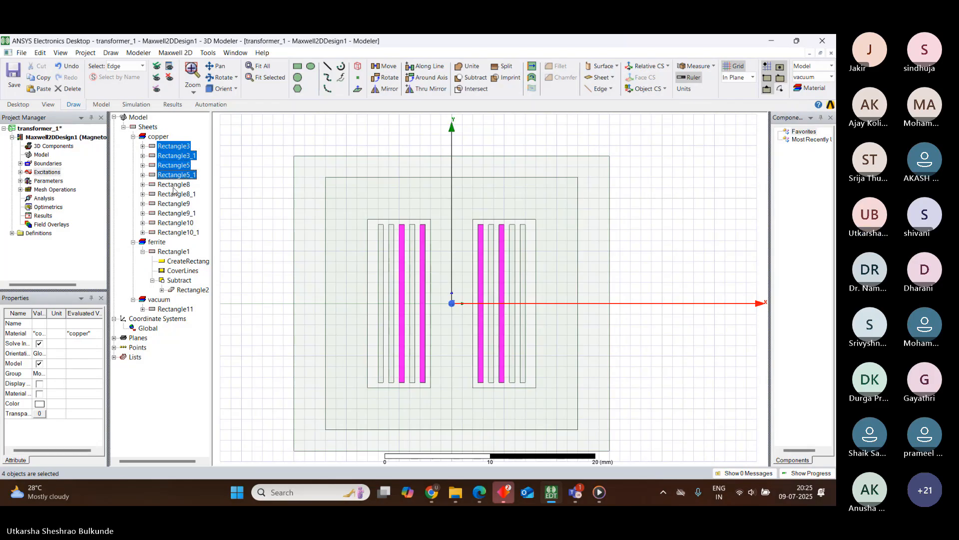
pyautogui.keyDown('ctrl'); pyautogui.click(173, 185); pyautogui.keyUp('ctrl')
pyautogui.keyDown('ctrl'); pyautogui.click(175, 195); pyautogui.keyUp('ctrl')
pyautogui.keyDown('ctrl'); pyautogui.click(179, 204); pyautogui.keyUp('ctrl')
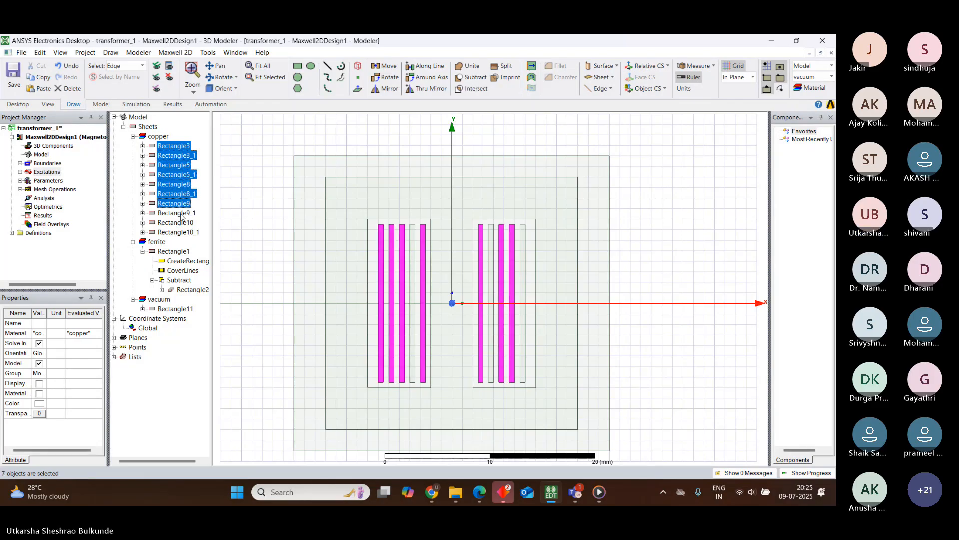
pyautogui.keyDown('ctrl'); pyautogui.click(180, 214); pyautogui.keyUp('ctrl')
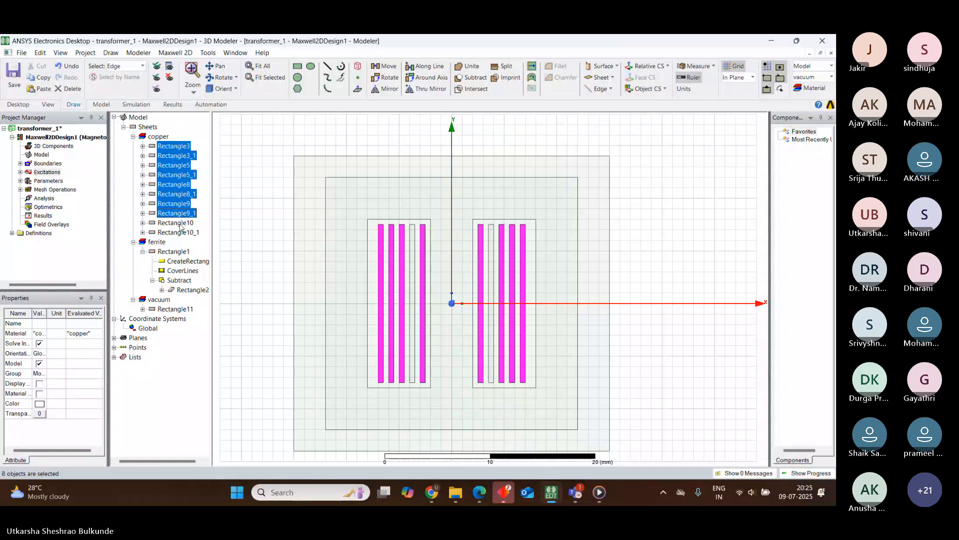
pyautogui.keyDown('ctrl'); pyautogui.click(176, 223); pyautogui.keyUp('ctrl')
pyautogui.keyDown('ctrl'); pyautogui.click(179, 233); pyautogui.keyUp('ctrl')
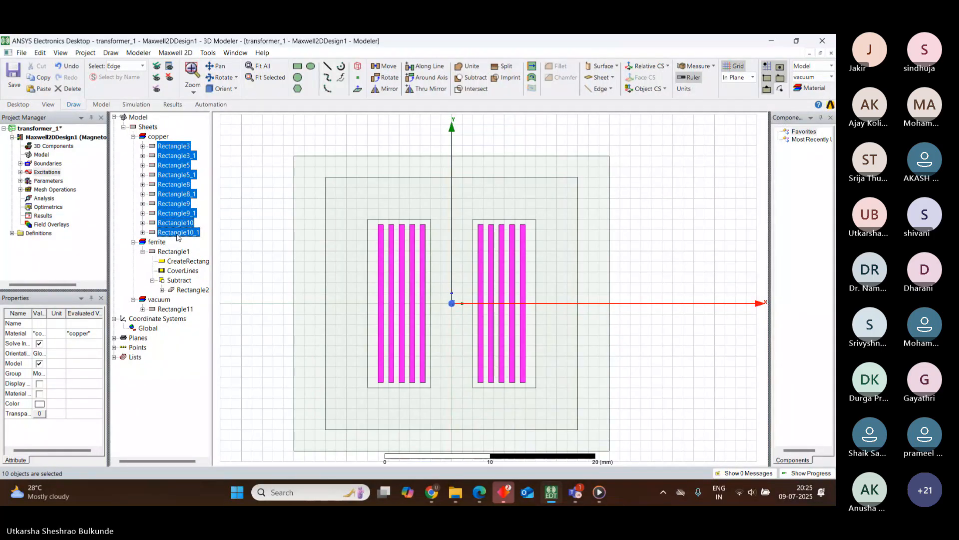
pyautogui.rightClick(179, 237)
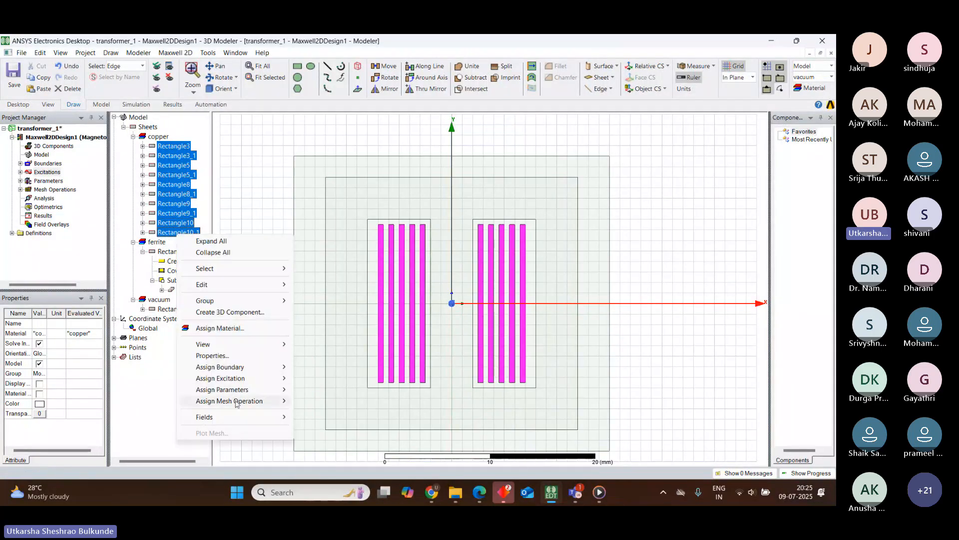
# Create the Length Based refinement Length1 on the copper strips with a 2 mm maximum element length
pyautogui.moveTo(270, 400)
pyautogui.moveTo(365, 413)
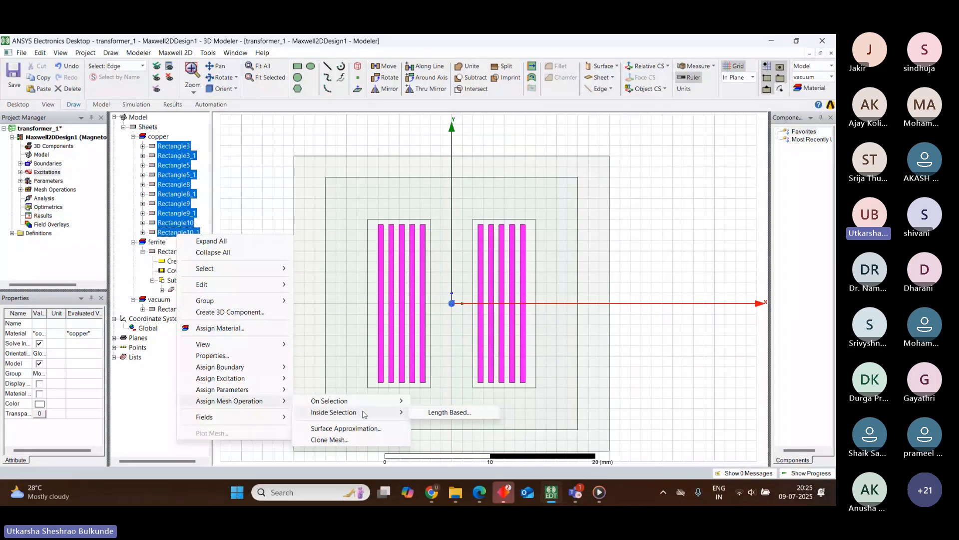
pyautogui.click(449, 412)
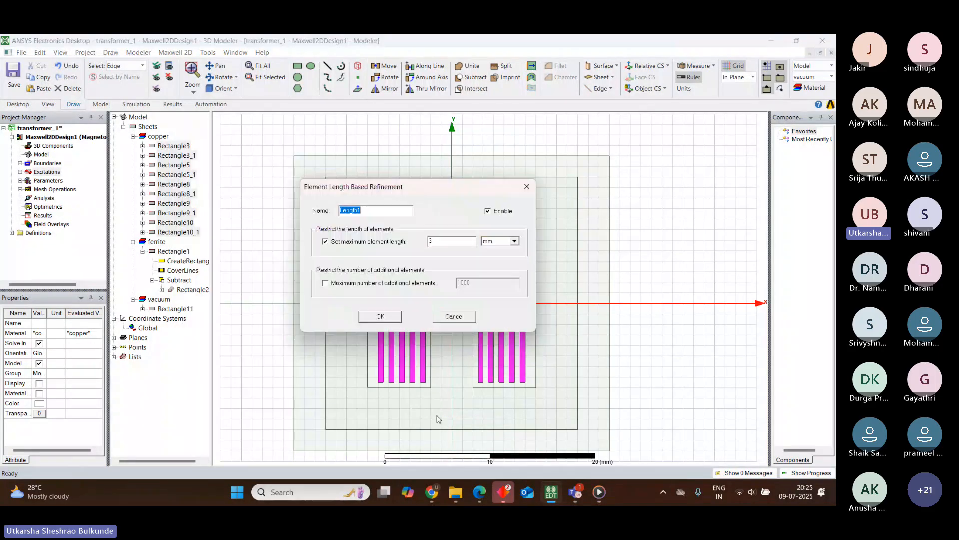
pyautogui.click(442, 243)
pyautogui.write('2')
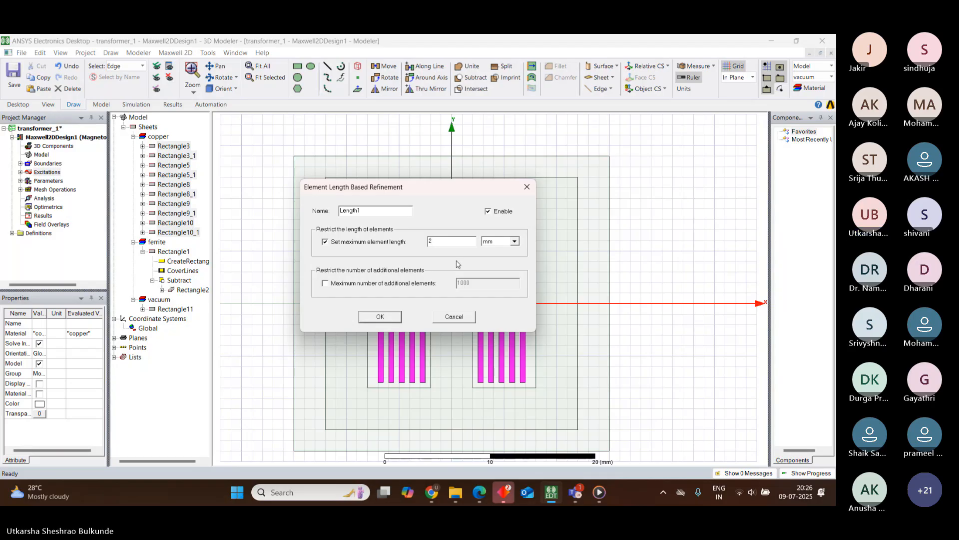
pyautogui.click(380, 317)
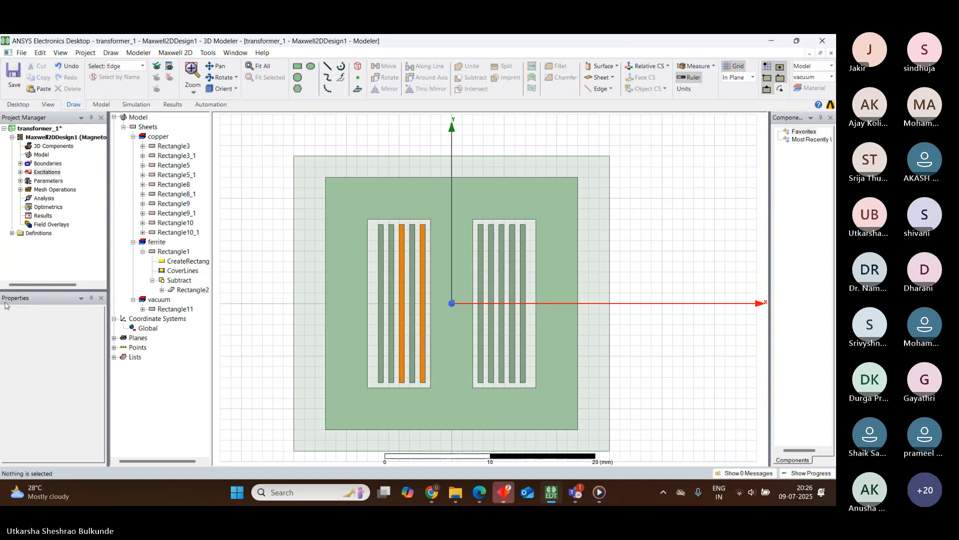
pyautogui.click(44, 199)
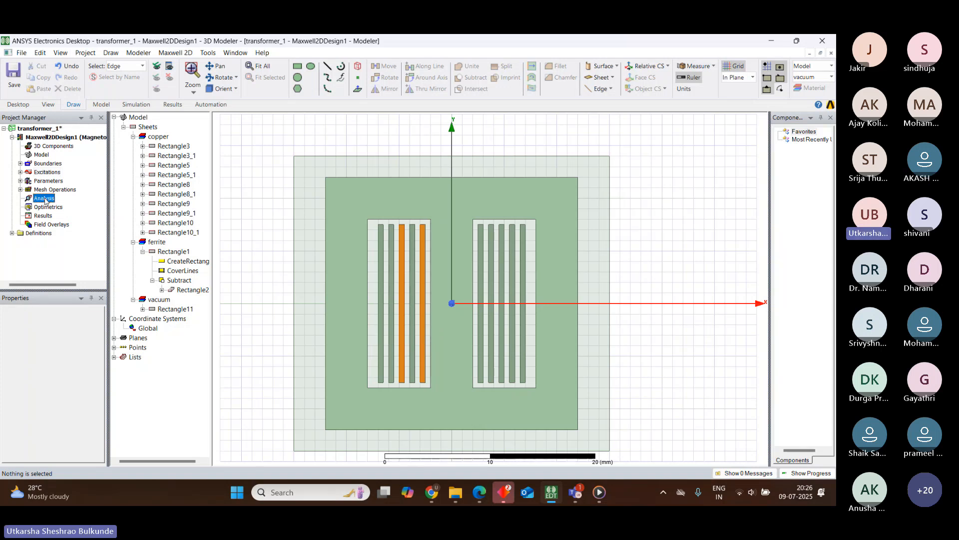
pyautogui.rightClick(45, 199)
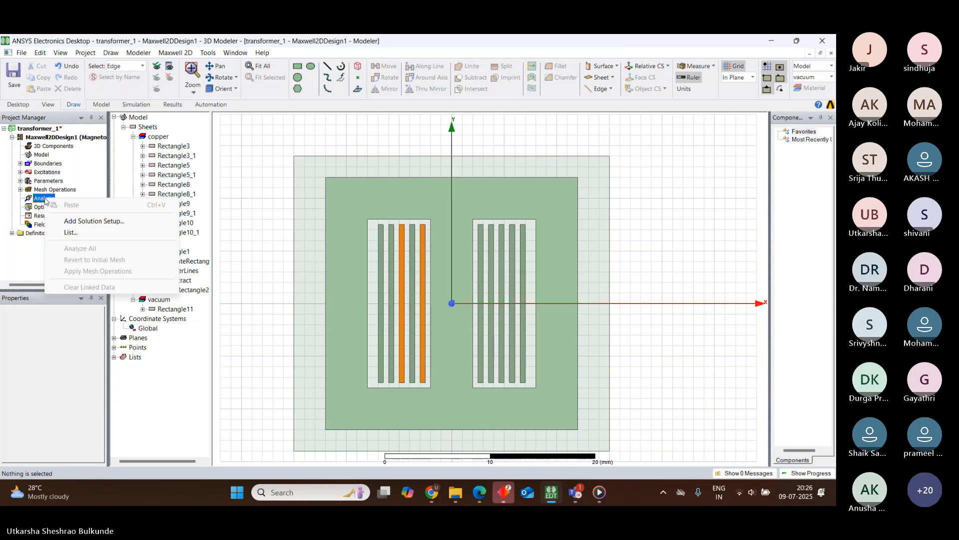
pyautogui.click(92, 221)
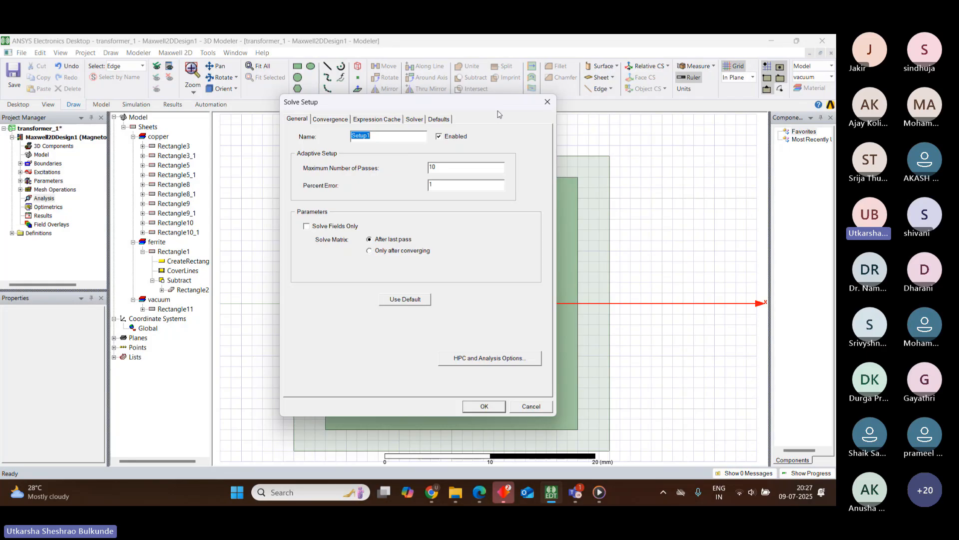
pyautogui.click(451, 185)
pyautogui.press('BackSpace')
pyautogui.write('5')
pyautogui.click(334, 122)
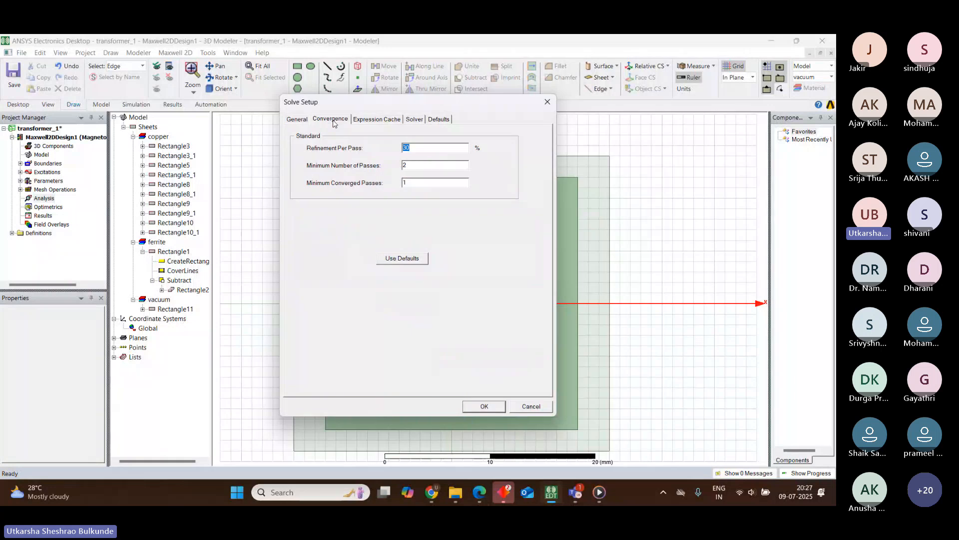
pyautogui.click(371, 121)
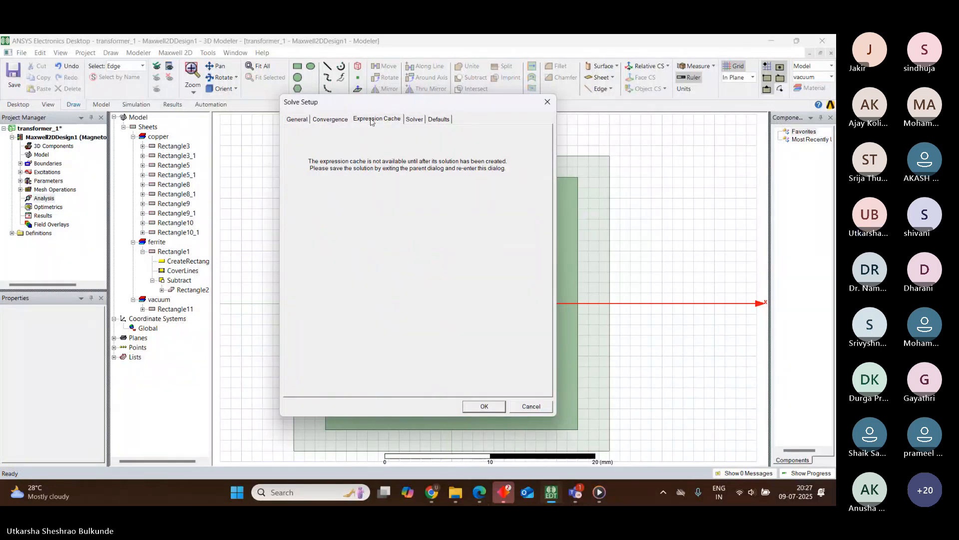
pyautogui.click(416, 121)
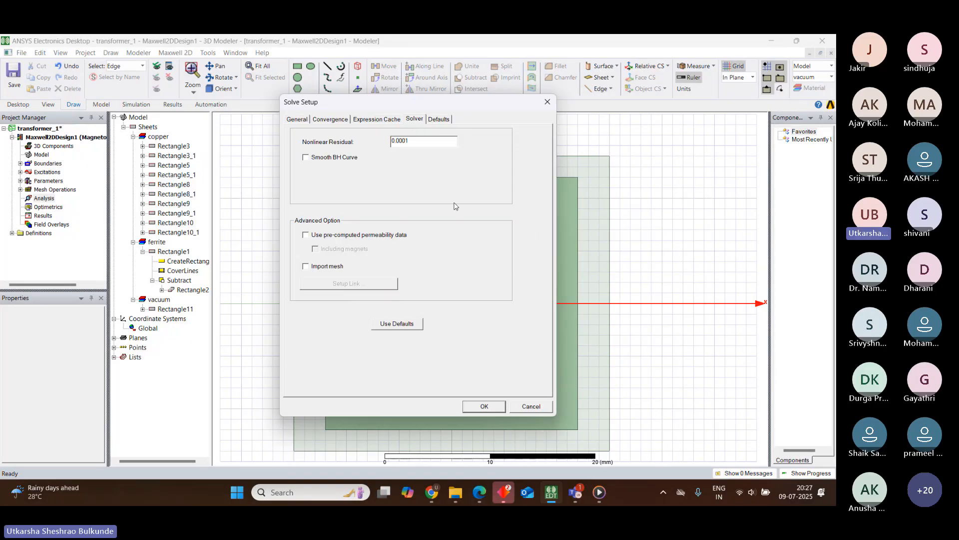
pyautogui.click(531, 406)
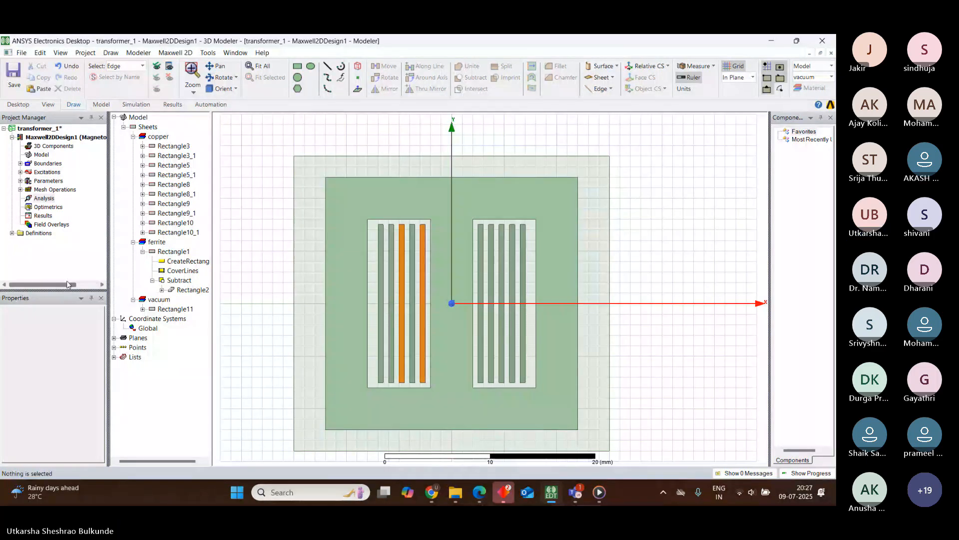
# Select Maxwell2DDesign1 to display its variables wc, hc, ww, hw, wwn, hwn and wng
pyautogui.moveTo(67, 284)
pyautogui.mouseDown()
pyautogui.moveTo(83, 284)
pyautogui.moveTo(59, 286)
pyautogui.mouseUp()
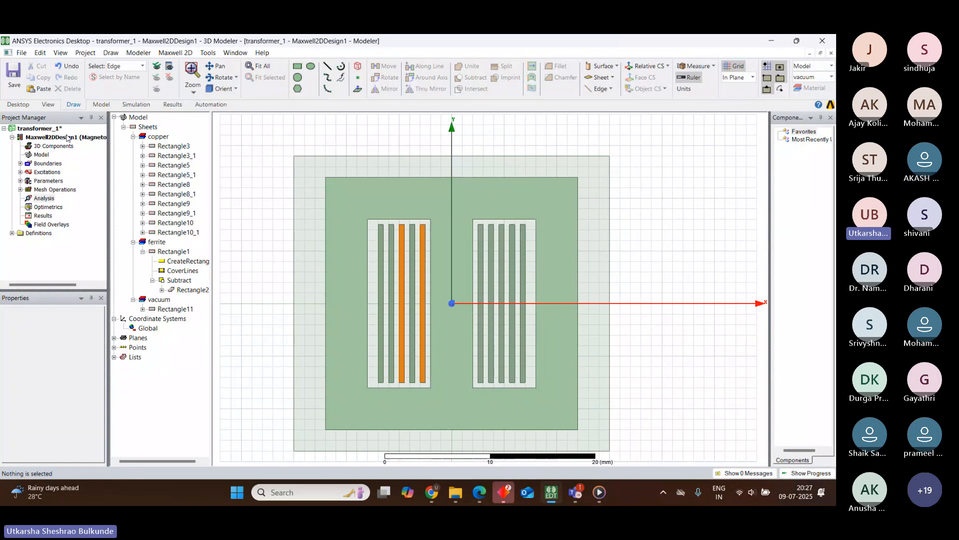
pyautogui.click(68, 138)
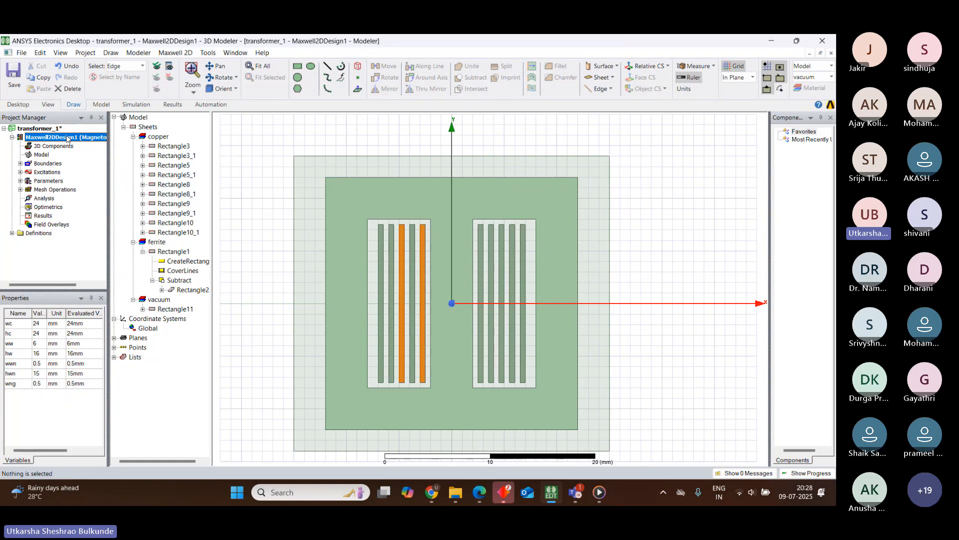
pyautogui.rightClick(67, 139)
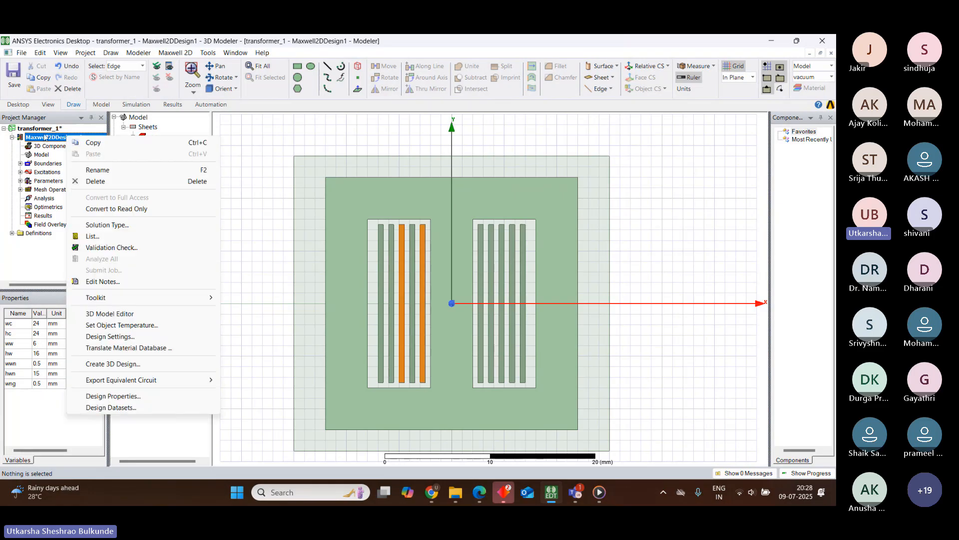
pyautogui.click(45, 137)
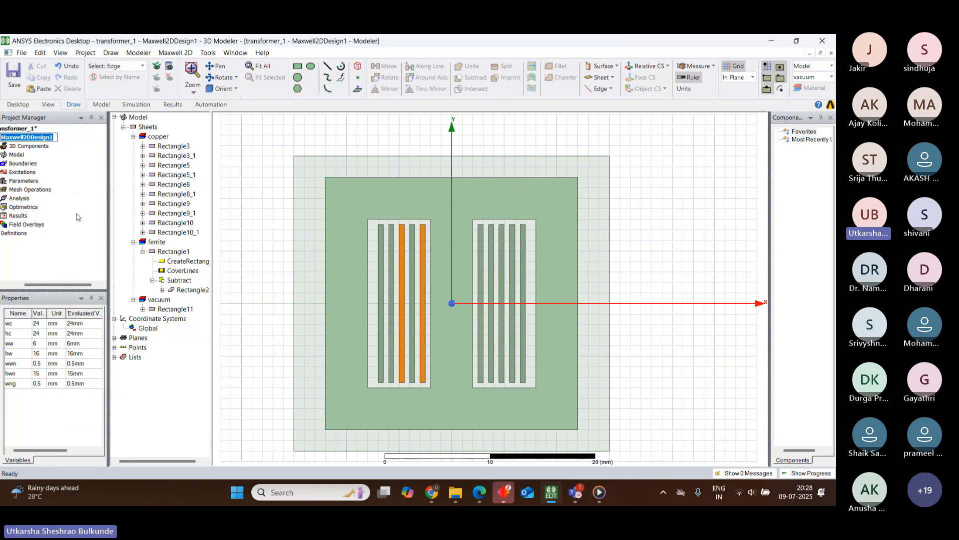
pyautogui.moveTo(69, 285); pyautogui.dragTo(40, 287)
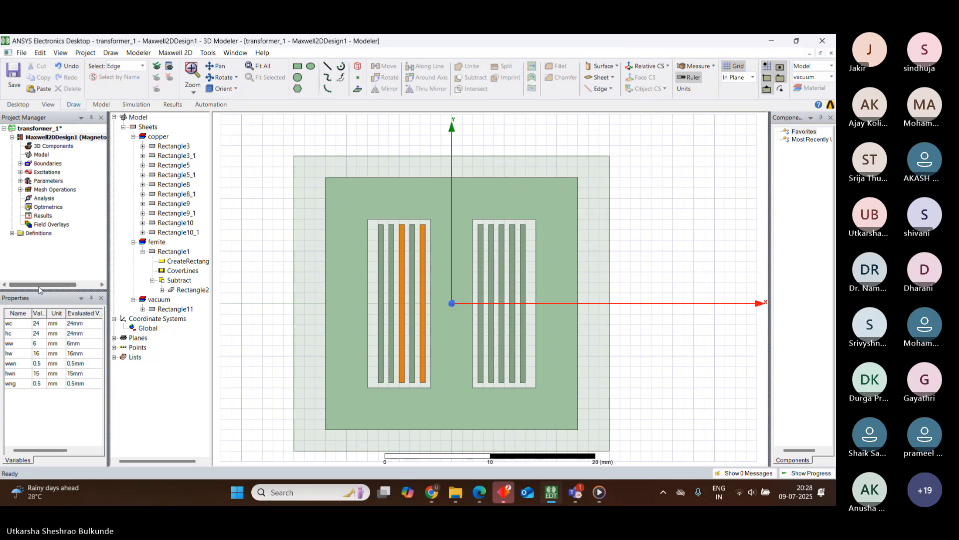
pyautogui.click(58, 141)
# Change Maxwell2DDesign1 from Magnetostatic to the Eddy Current solution type, keeping Cartesian XY geometry
pyautogui.rightClick(58, 144)
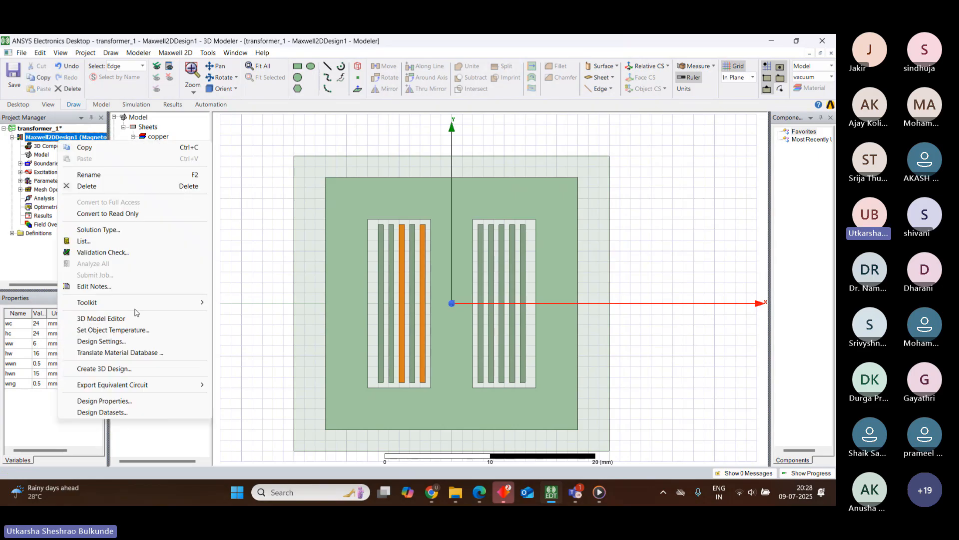
pyautogui.click(113, 230)
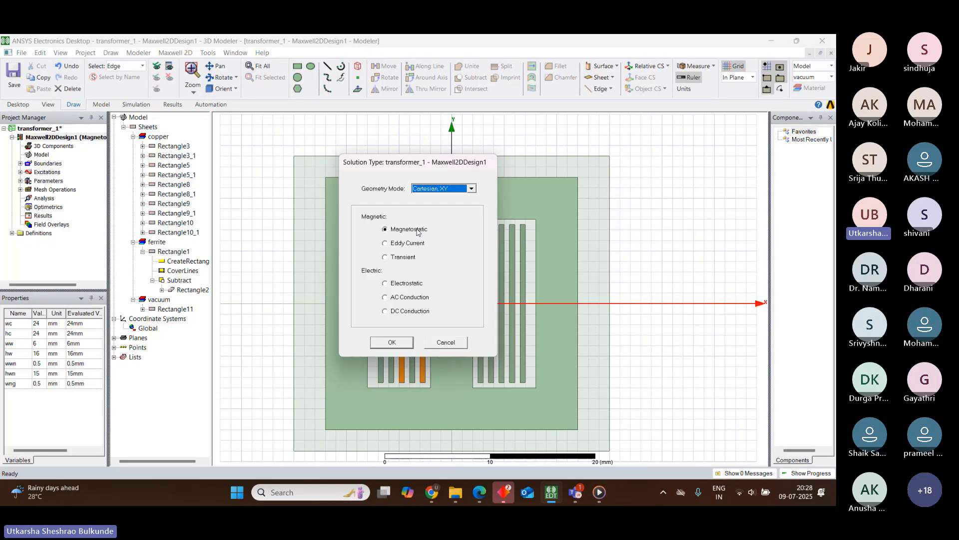
pyautogui.click(405, 246)
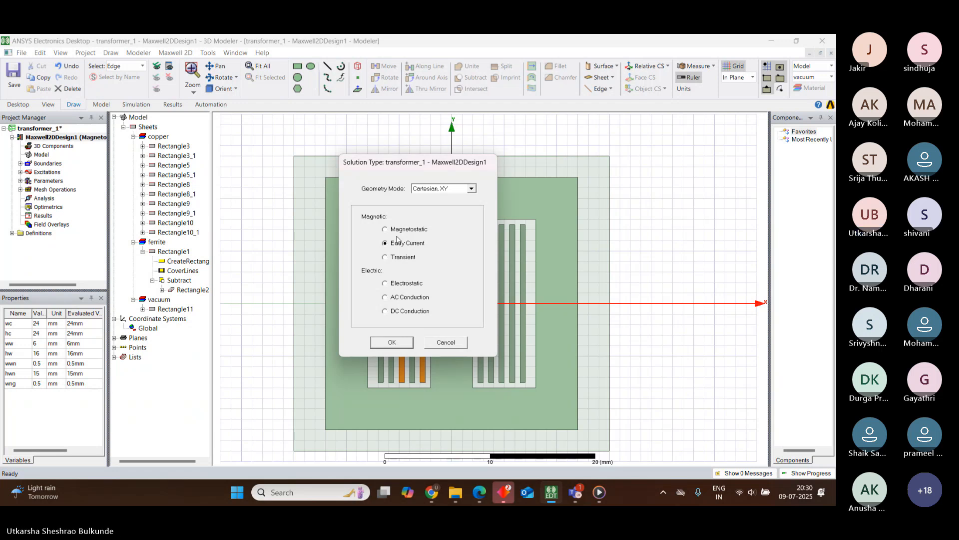
pyautogui.click(393, 343)
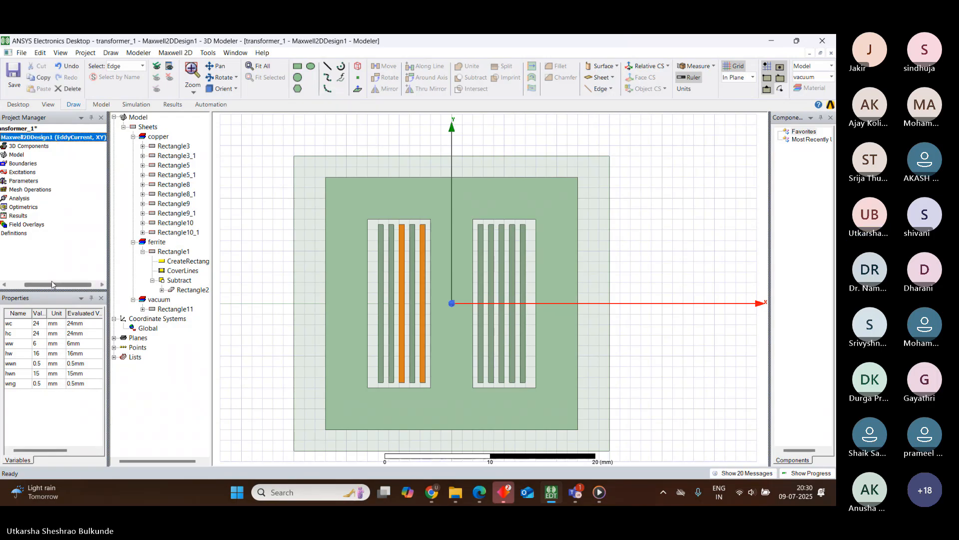
# Check the empty analysis setup list, then bring up the Analysis entry's context menu
pyautogui.moveTo(55, 285); pyautogui.dragTo(38, 285)
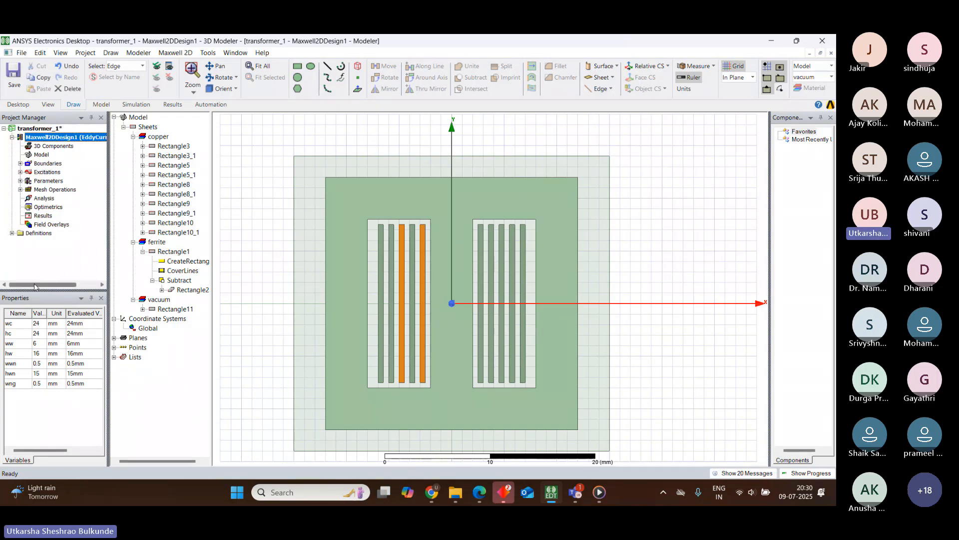
pyautogui.doubleClick(46, 199)
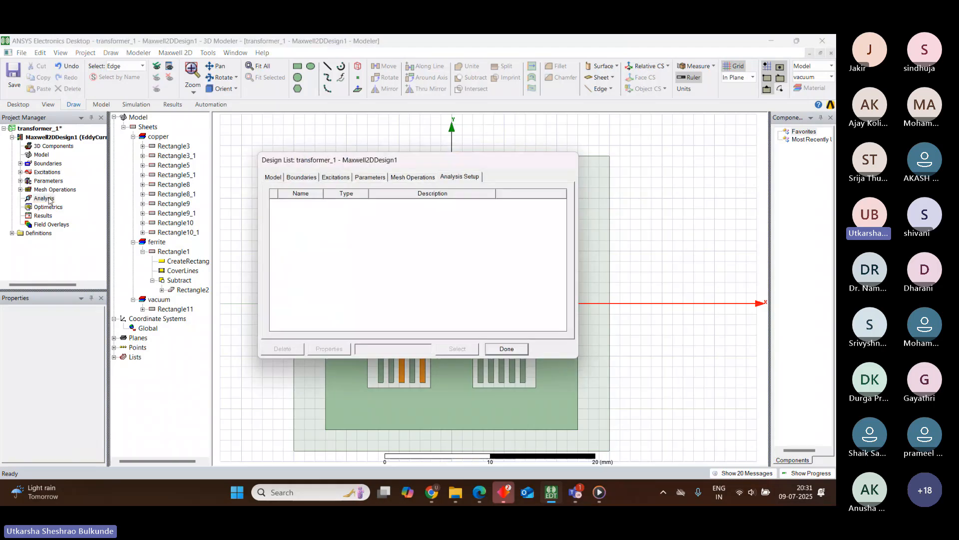
pyautogui.click(516, 345)
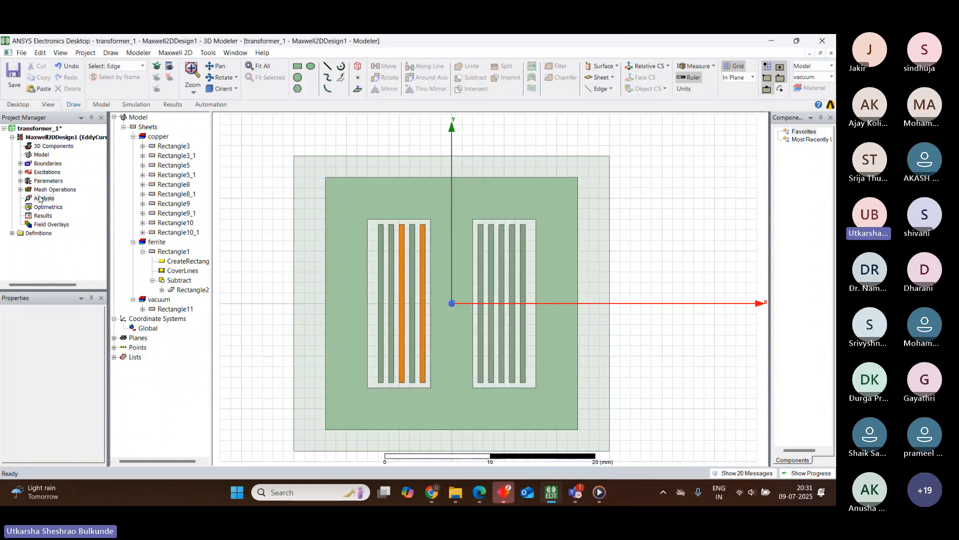
pyautogui.click(42, 199)
pyautogui.rightClick(42, 199)
# Add a new solution setup with a 5 percent error target
pyautogui.click(89, 219)
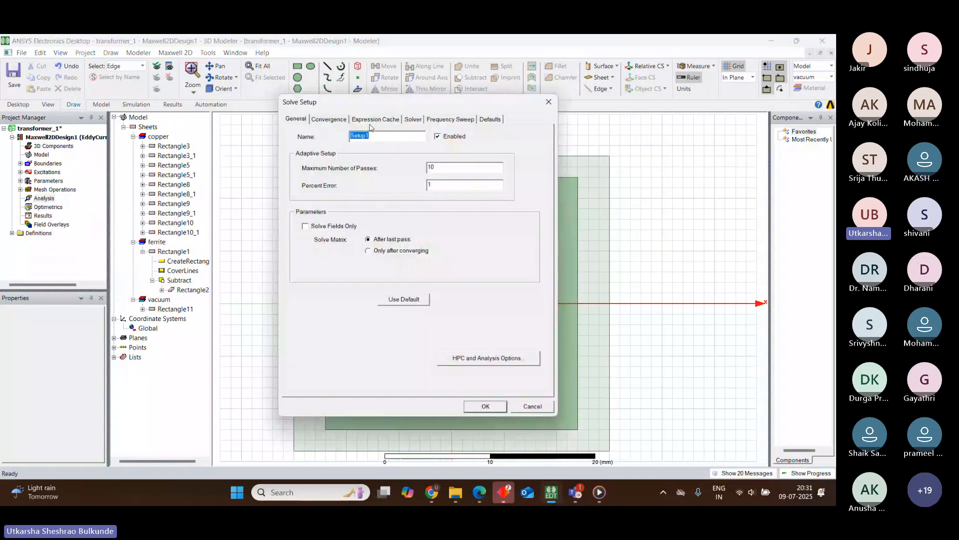
pyautogui.click(436, 184)
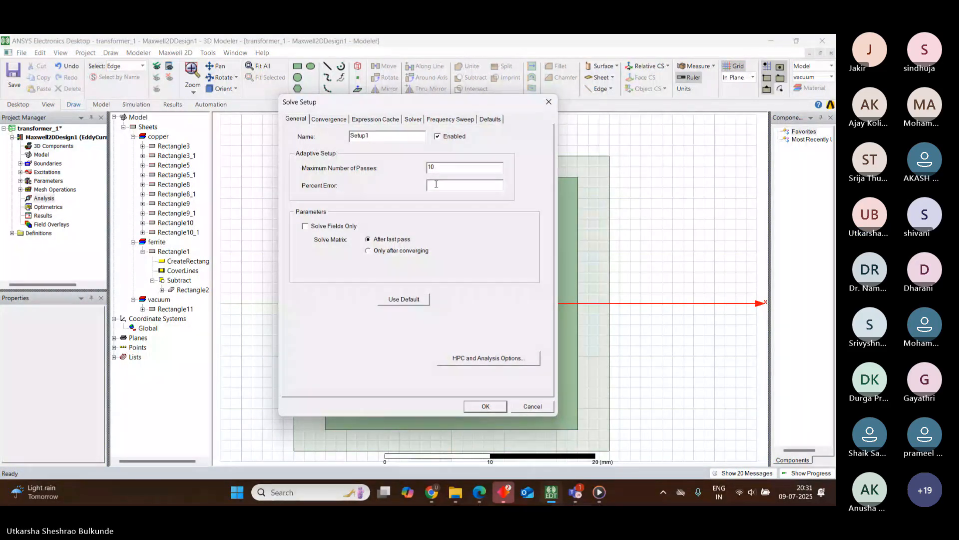
pyautogui.write('5')
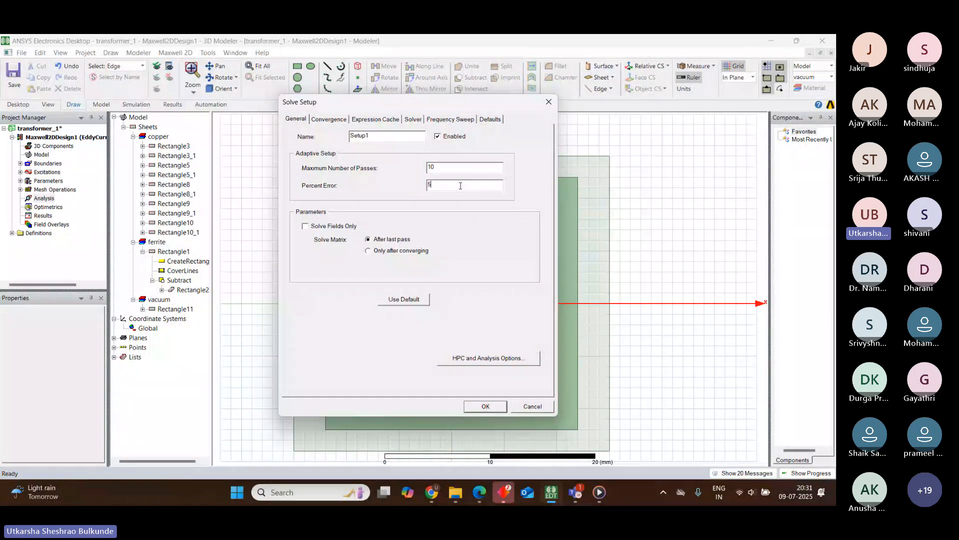
# Change the adaptive frequency from 60 to 150 kHz and save Setup1
pyautogui.click(445, 120)
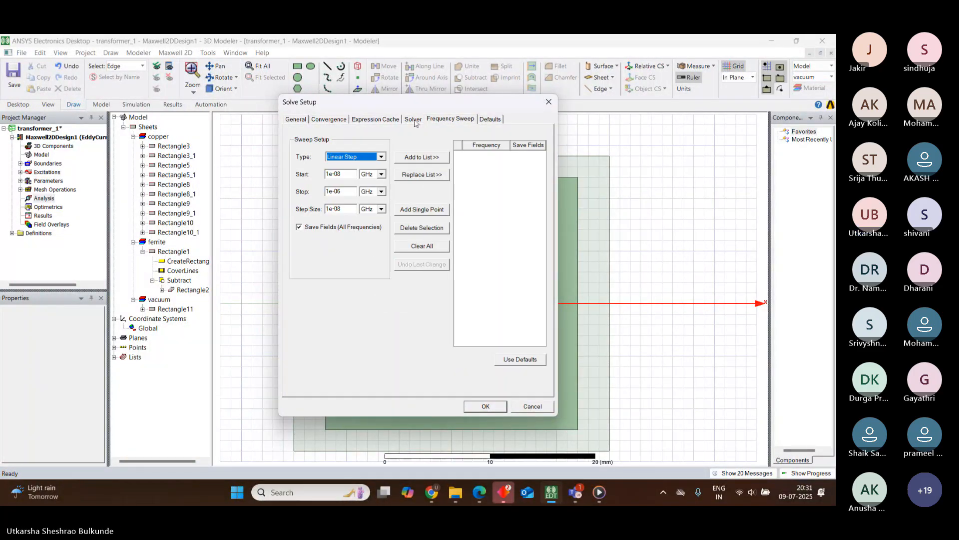
pyautogui.click(413, 119)
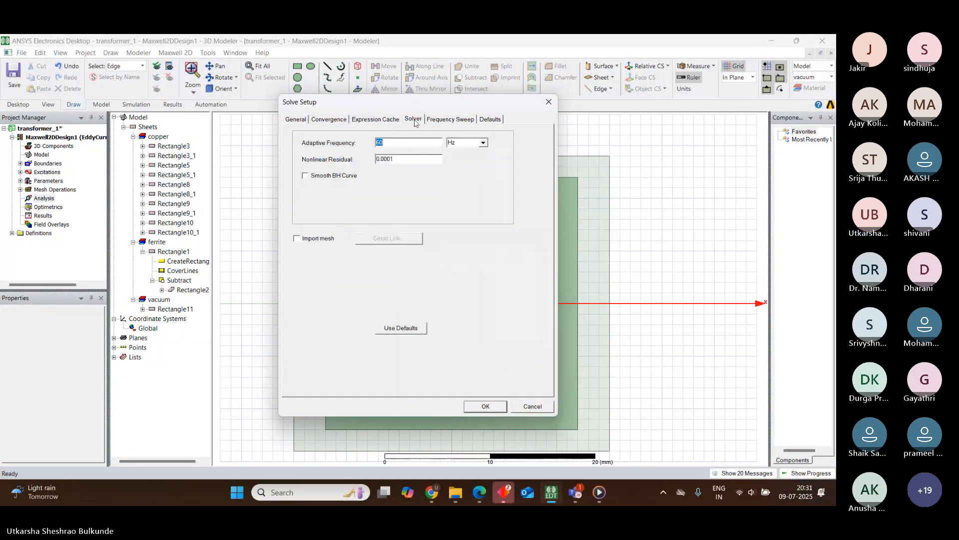
pyautogui.click(392, 143)
pyautogui.press('BackSpace')
pyautogui.press('BackSpace')
pyautogui.write('150')
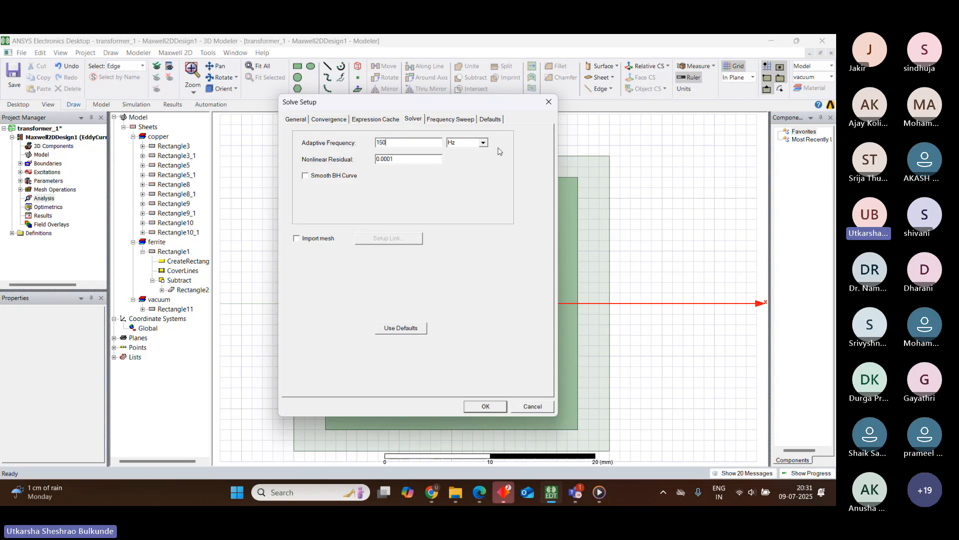
pyautogui.click(484, 143)
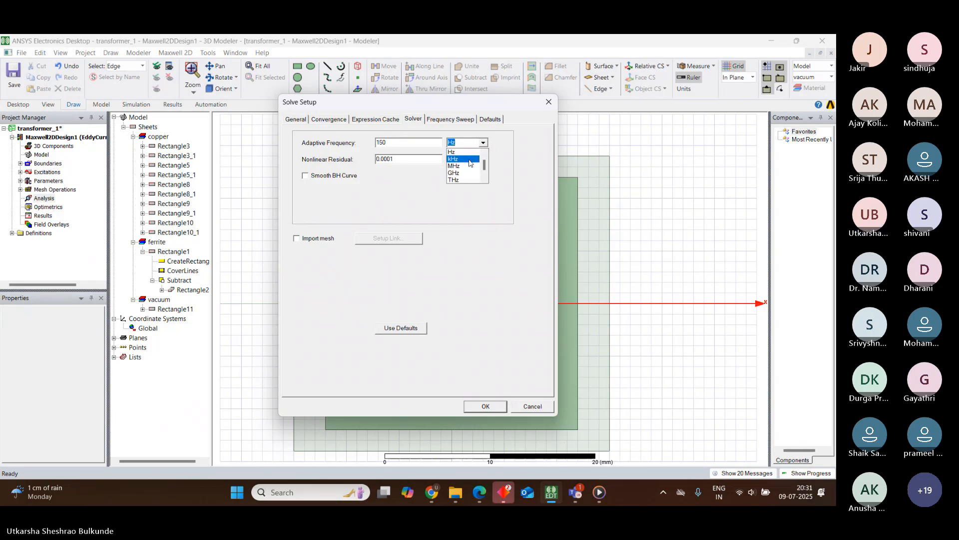
pyautogui.click(472, 159)
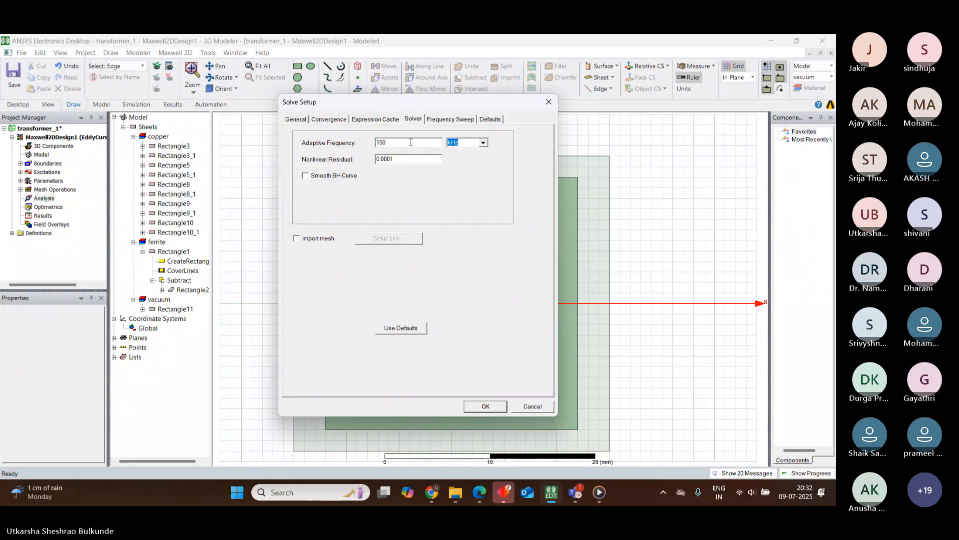
pyautogui.click(489, 119)
pyautogui.click(450, 118)
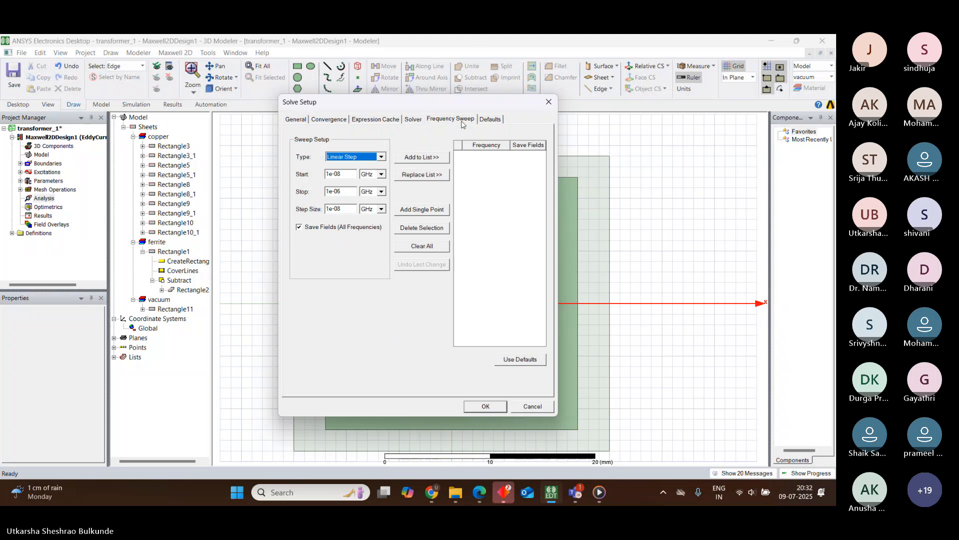
pyautogui.click(413, 120)
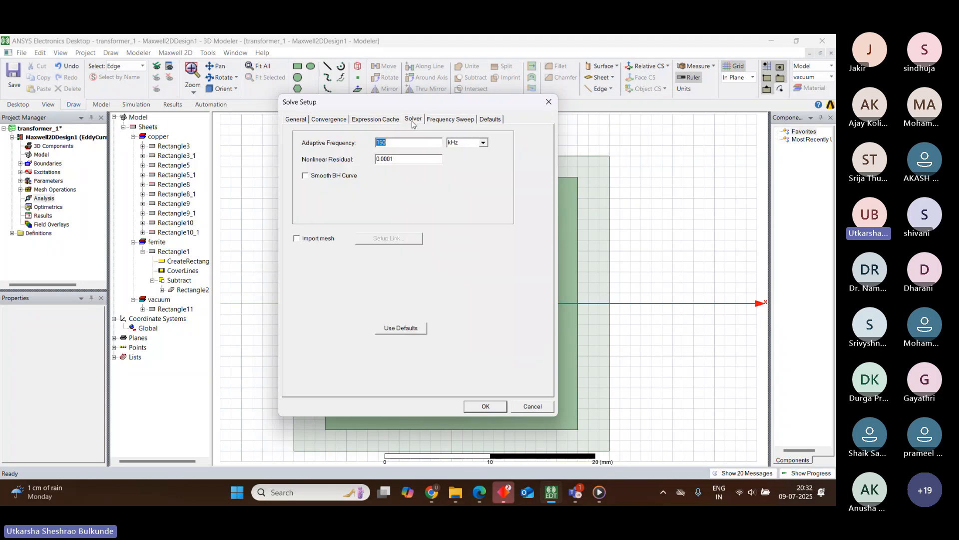
pyautogui.click(496, 405)
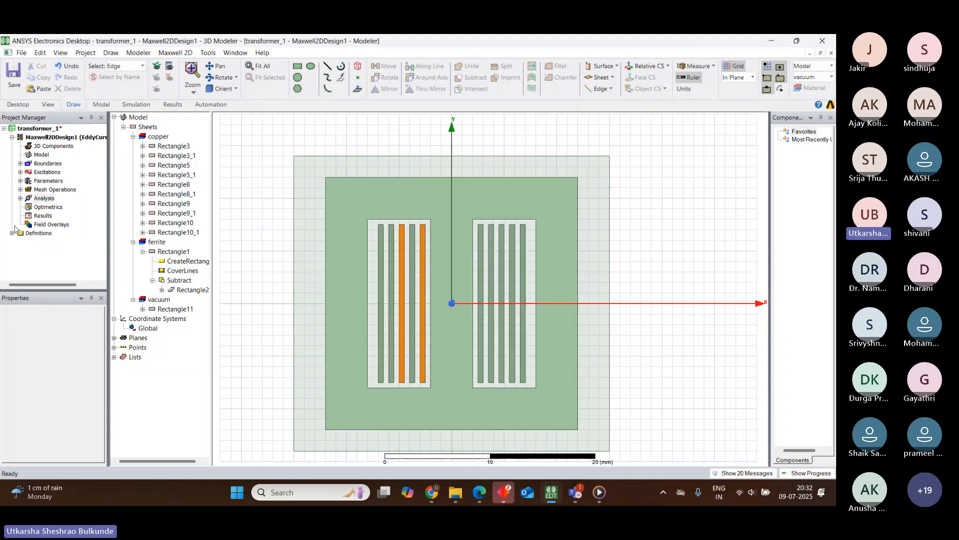
# Verify Setup1's Solver adaptive frequency is 150 kHz, then bring up the Teams meeting windows
pyautogui.click(20, 198)
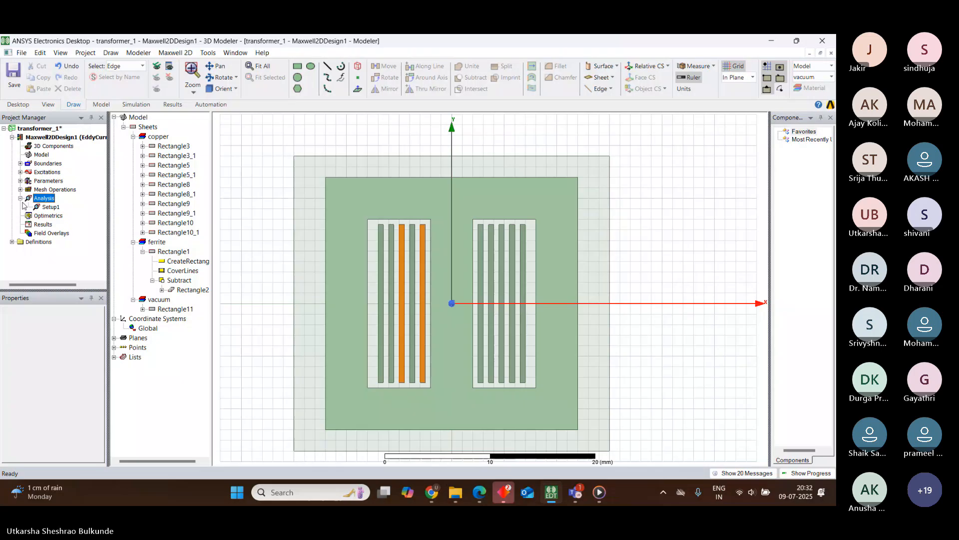
pyautogui.doubleClick(50, 206)
pyautogui.click(413, 119)
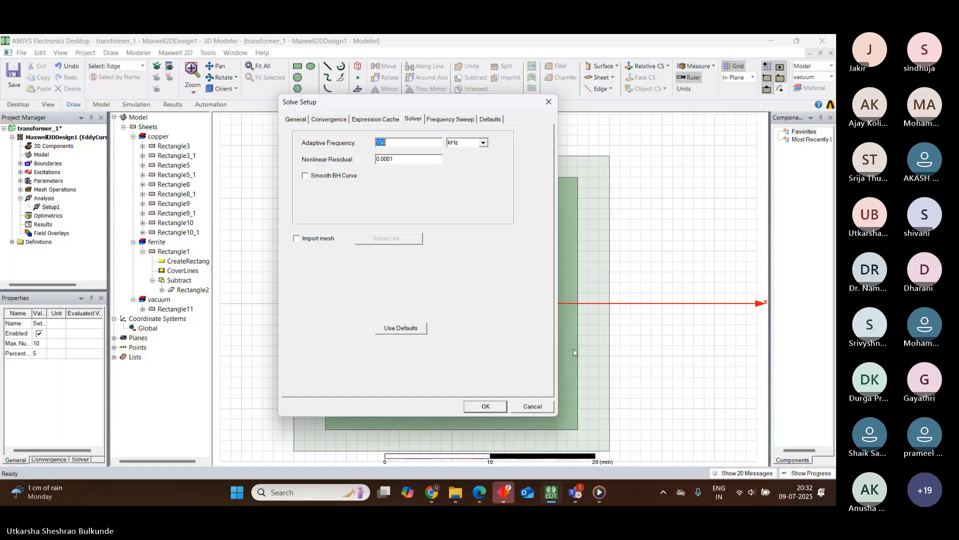
pyautogui.click(483, 406)
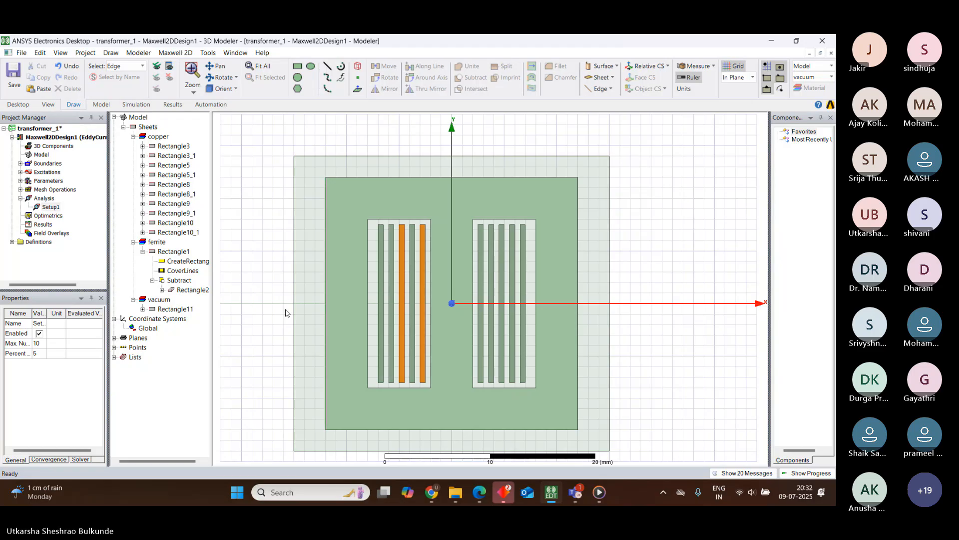
pyautogui.click(21, 199)
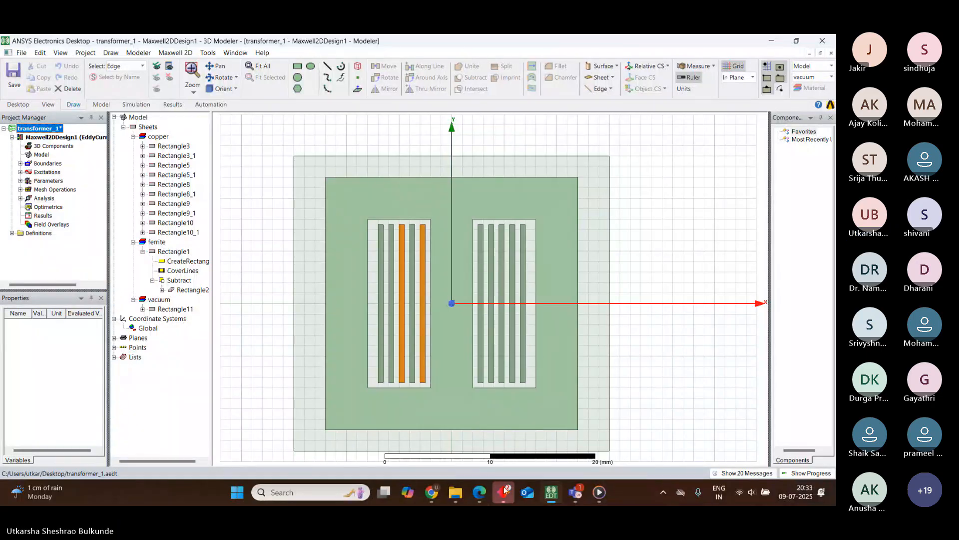
pyautogui.moveTo(508, 492)
pyautogui.moveTo(577, 492)
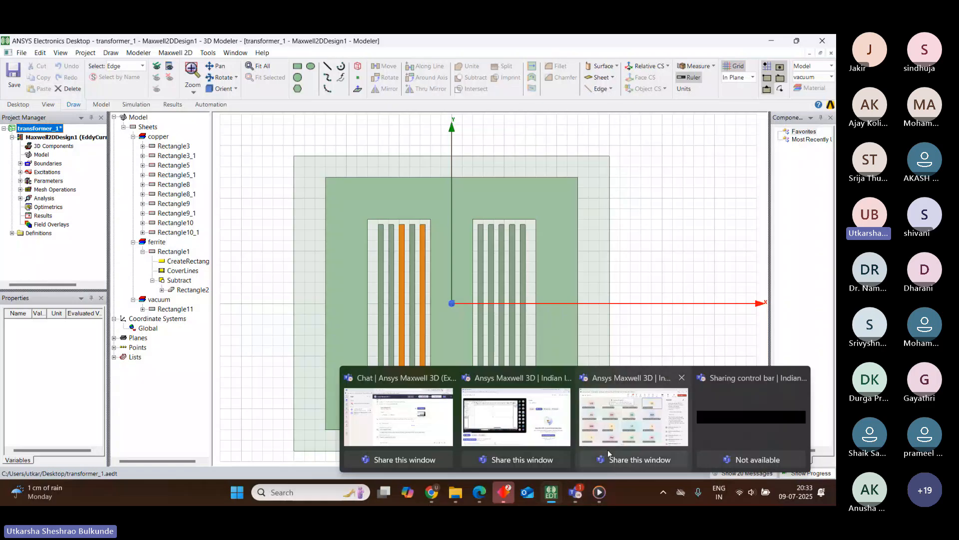
# Back in the meeting, dismiss the recording notice, admit the lobby attendee, and close the transcript panel
pyautogui.click(621, 438)
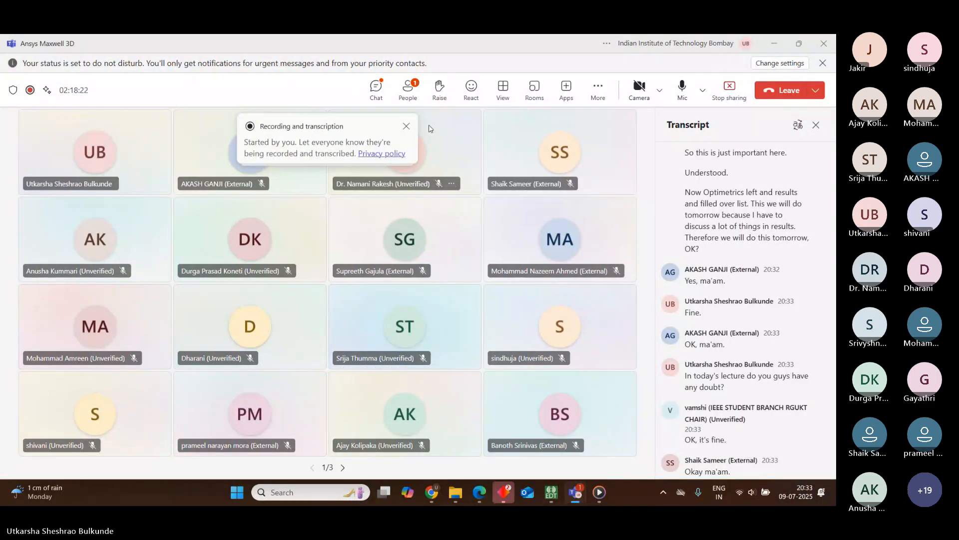
pyautogui.click(405, 127)
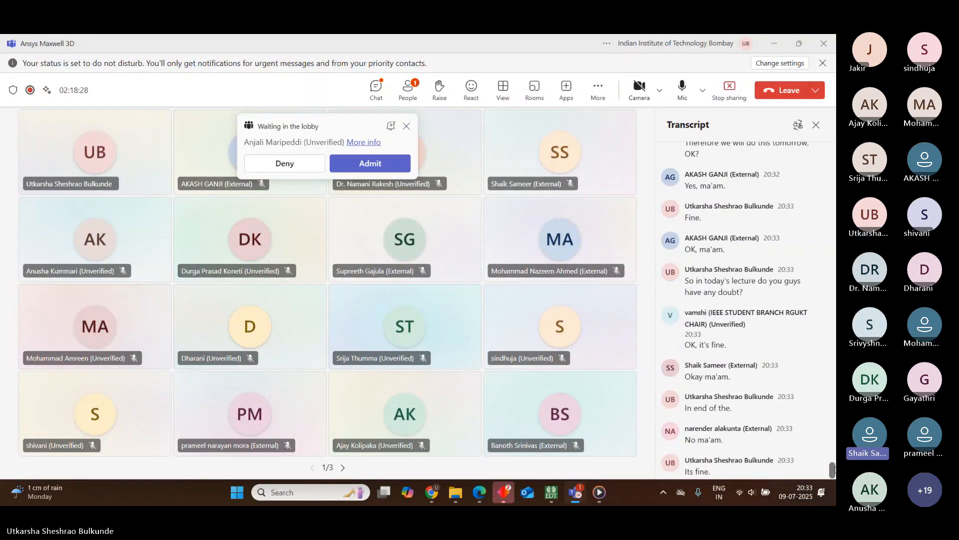
pyautogui.moveTo(833, 470); pyautogui.dragTo(836, 439)
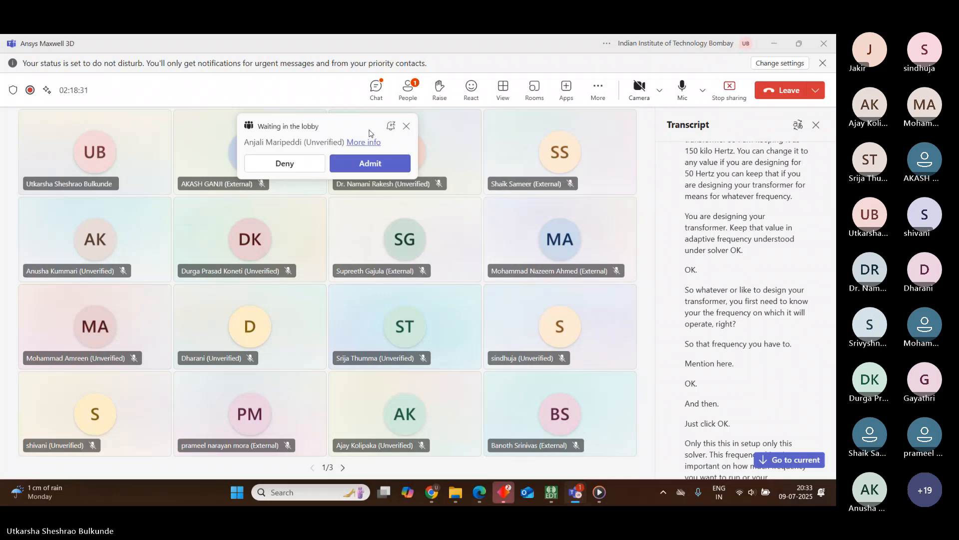
pyautogui.click(374, 161)
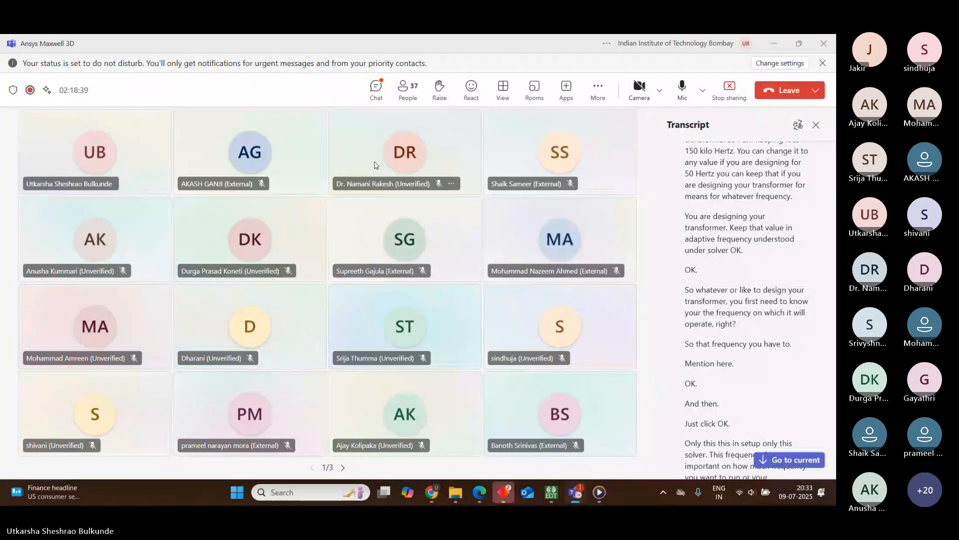
pyautogui.click(815, 125)
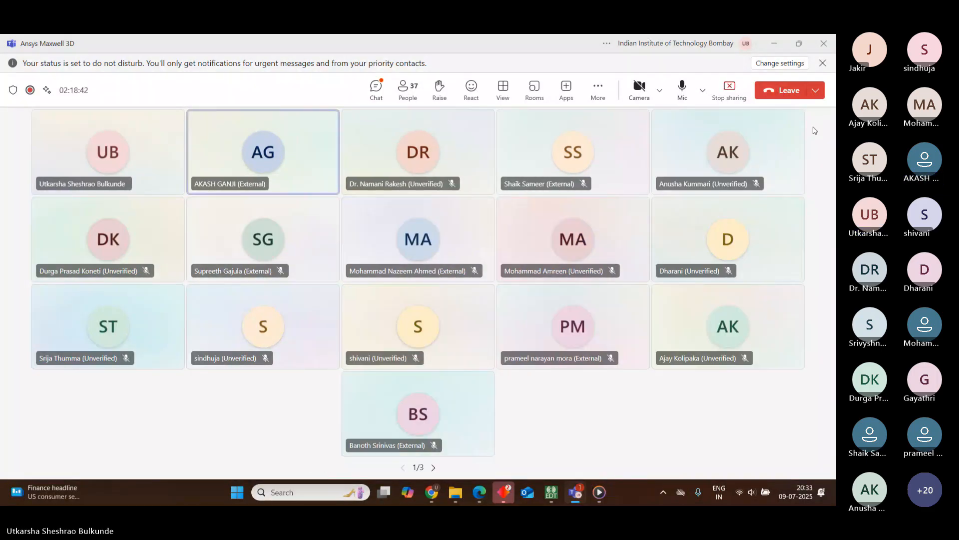
# Choose Stop recording under More > Record and transcribe to stop the meeting's recording and transcription
pyautogui.click(599, 100)
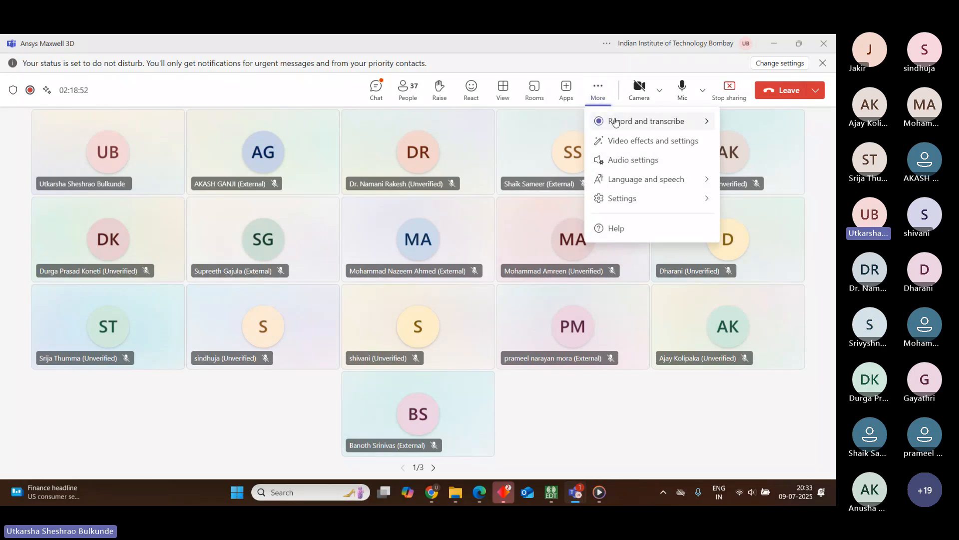
pyautogui.moveTo(616, 122)
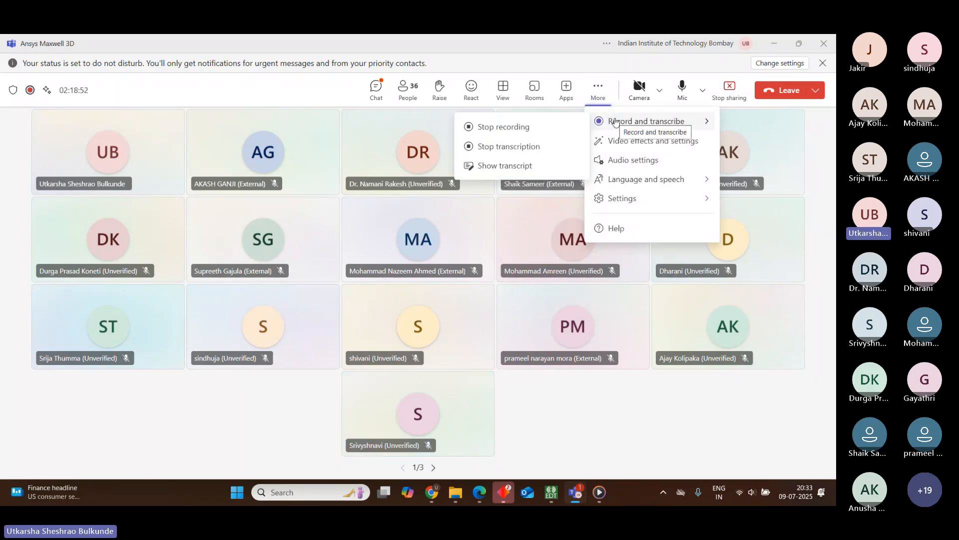
pyautogui.click(537, 129)
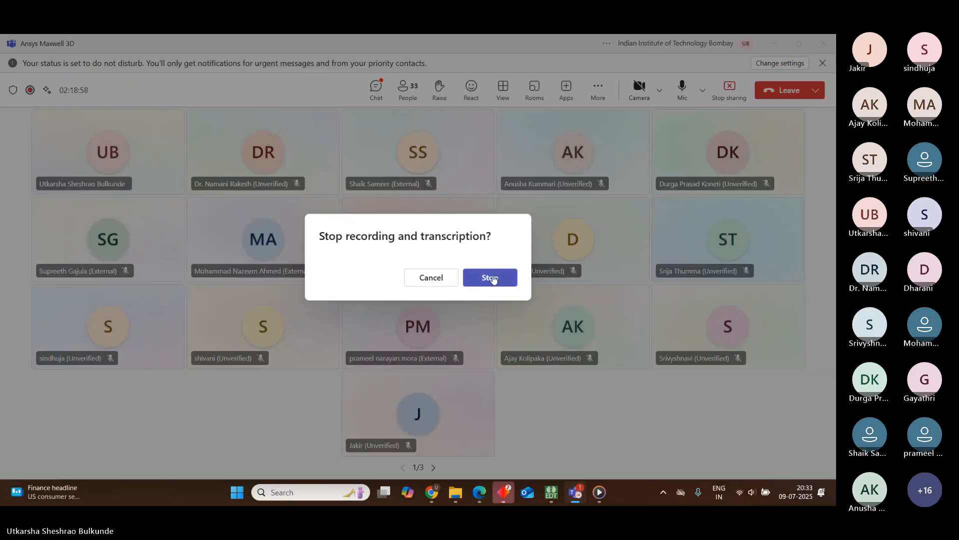